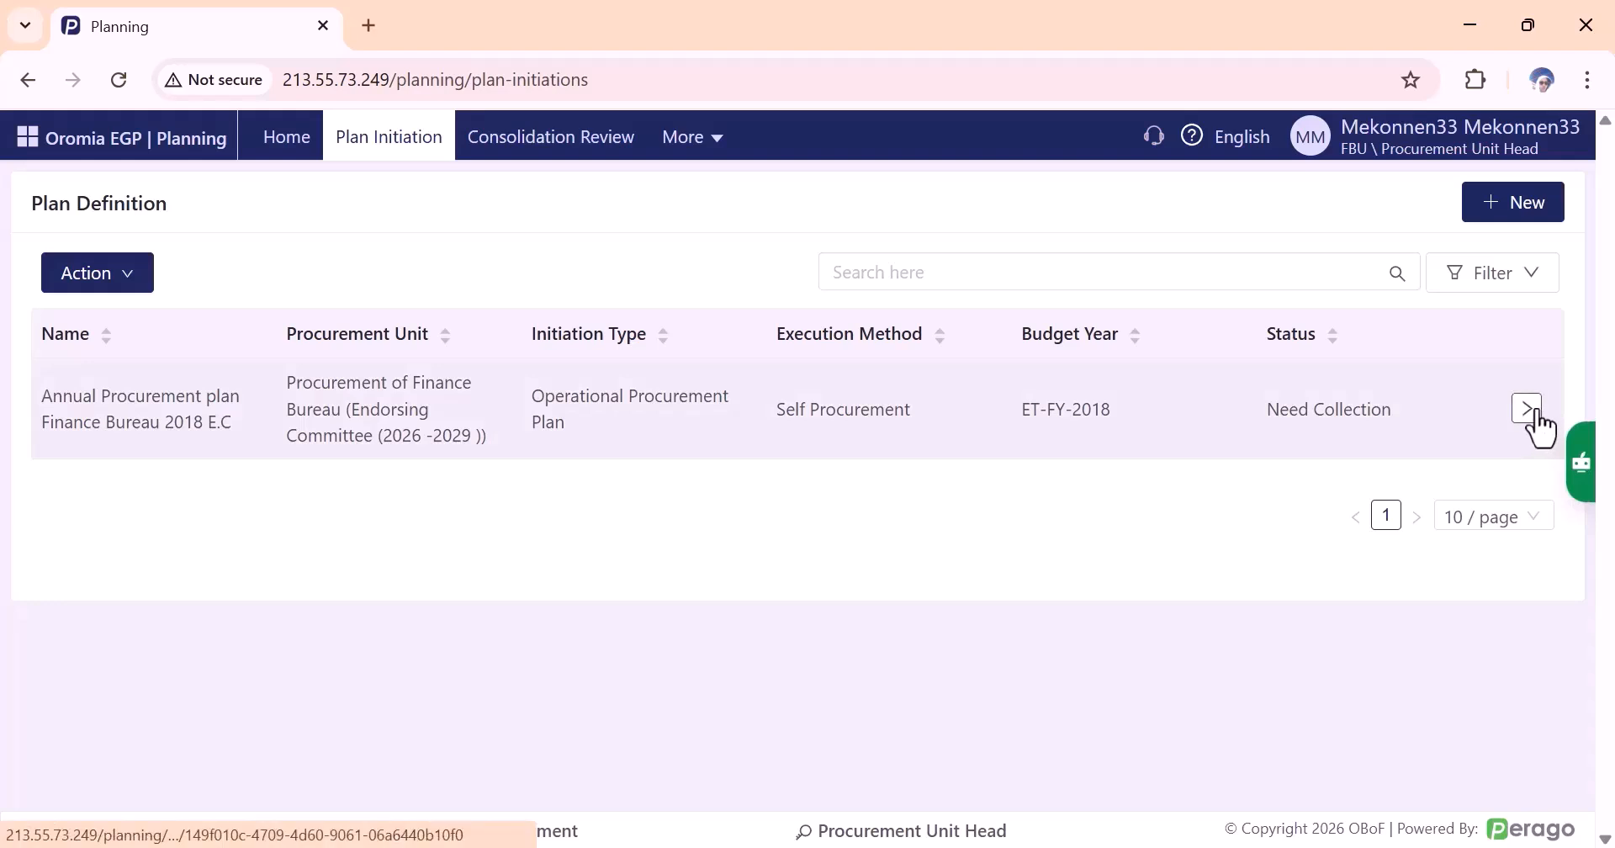
Review the need collector units assigned to Annual Procurement plan Finance Bureau 2018 E.C and return to the plan list.
{"action": "left_click", "coordinate": [1526, 409]}
{"action": "scroll", "coordinate": [967, 491], "scroll_direction": "down", "scroll_amount": 10}
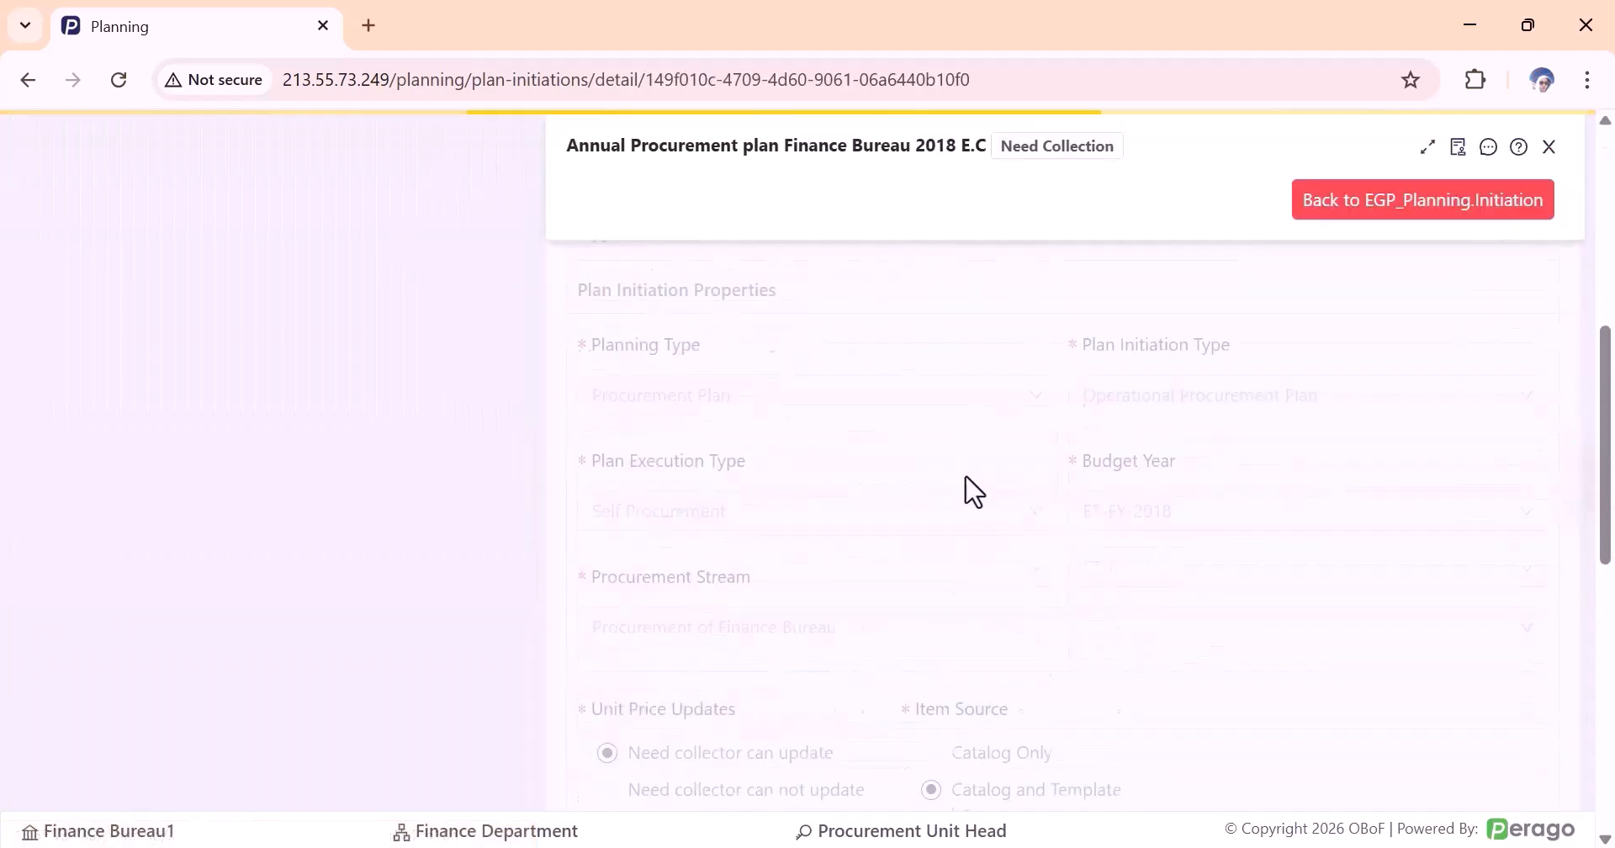
{"action": "scroll", "coordinate": [908, 505], "scroll_direction": "down", "scroll_amount": 3}
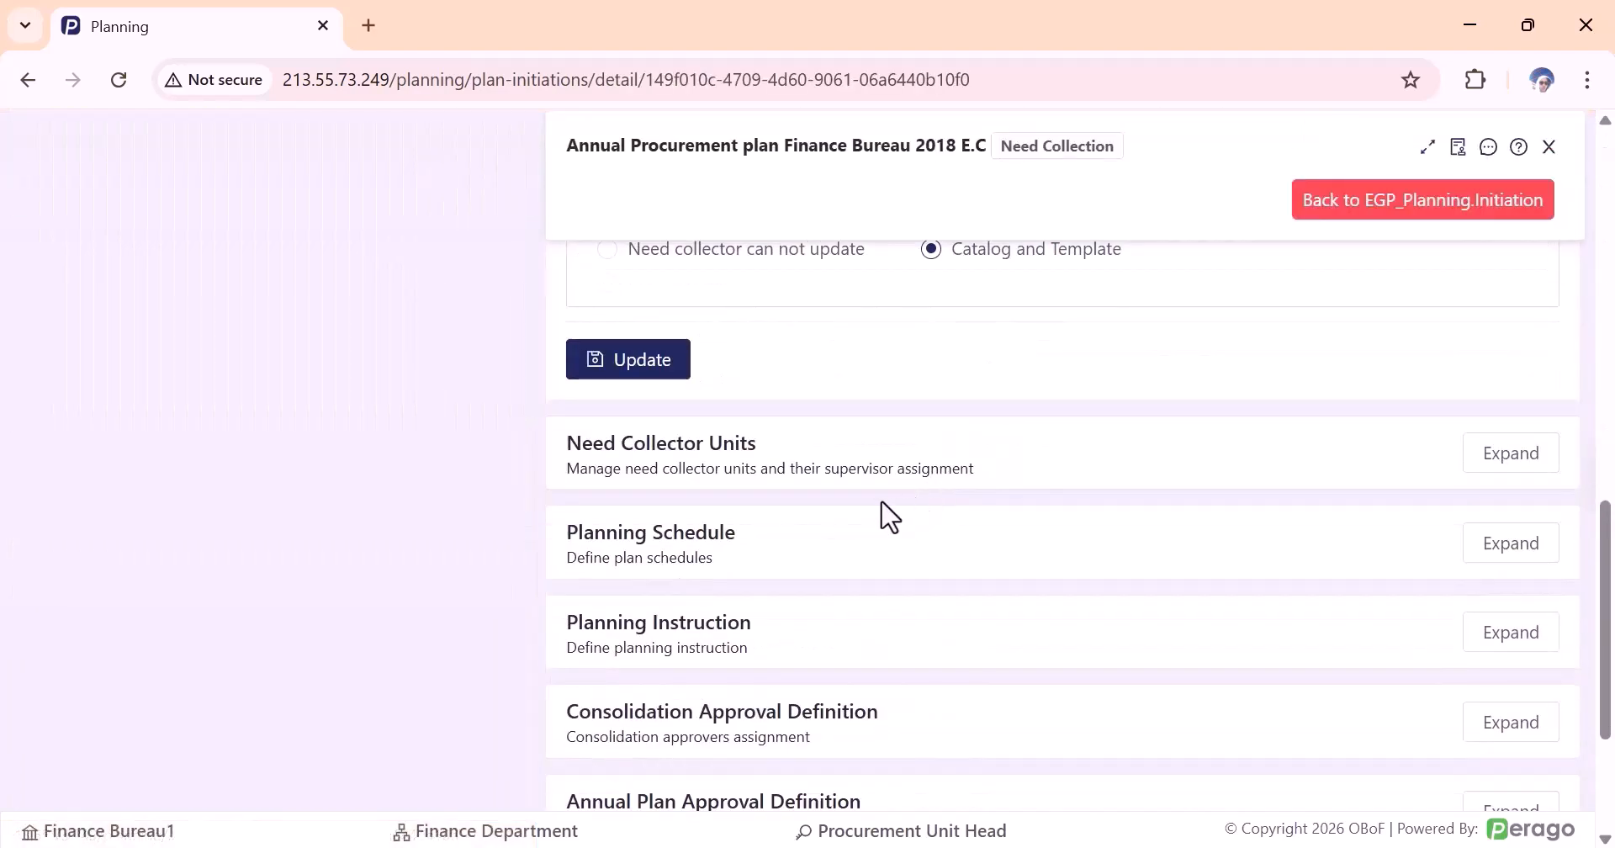
{"action": "left_click", "coordinate": [1512, 461]}
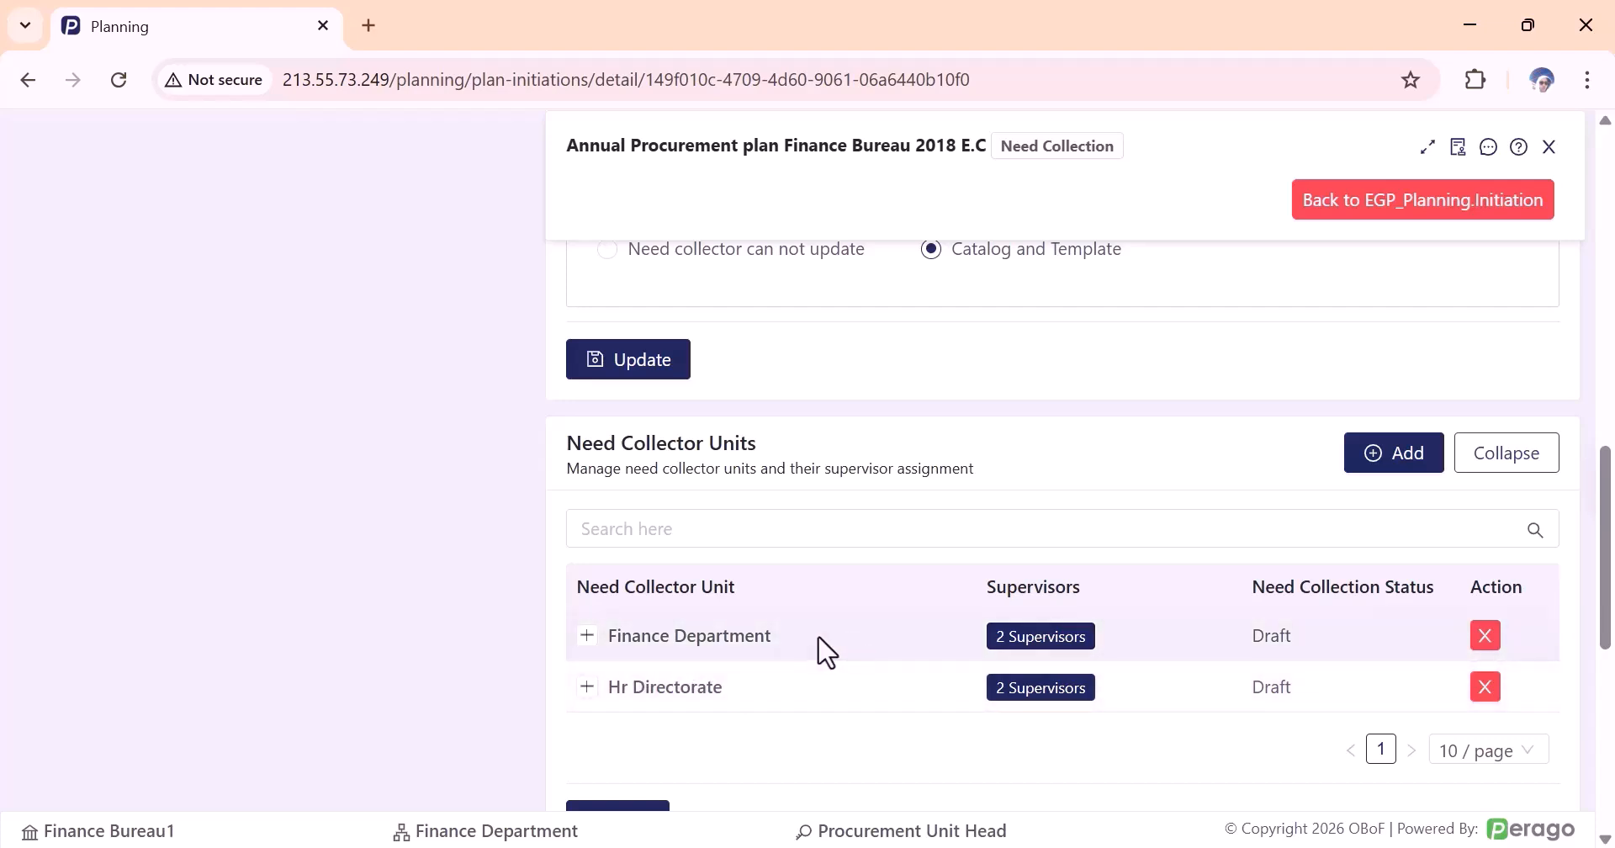
{"action": "left_click_drag", "start_coordinate": [798, 646], "coordinate": [617, 637]}
{"action": "left_click_drag", "start_coordinate": [739, 710], "coordinate": [605, 702]}
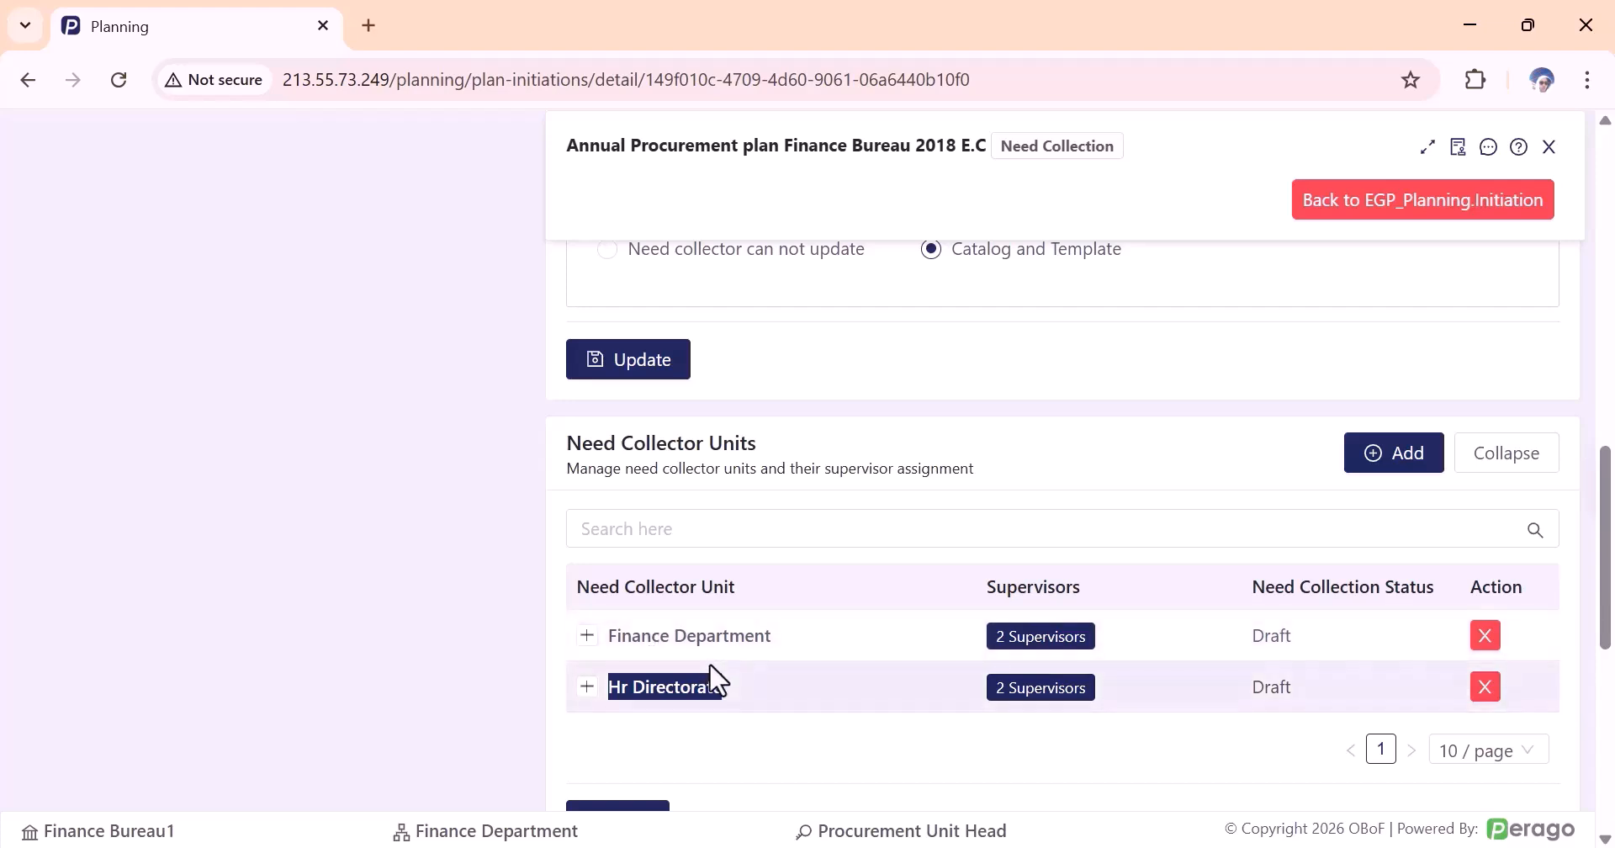
{"action": "scroll", "coordinate": [719, 681], "scroll_direction": "up", "scroll_amount": 10}
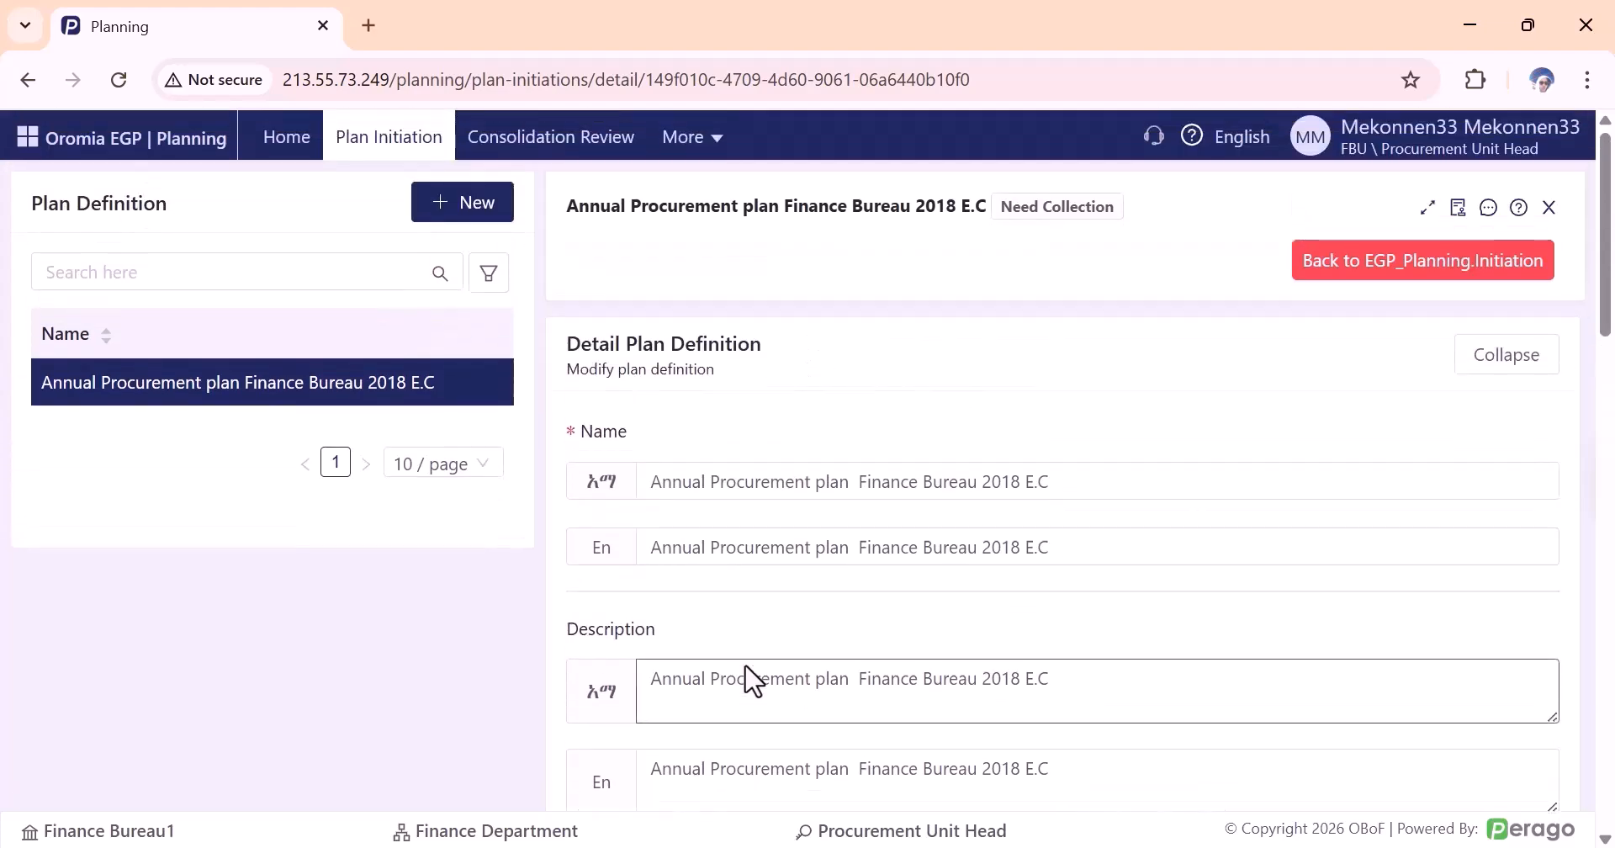
{"action": "left_click", "coordinate": [391, 147]}
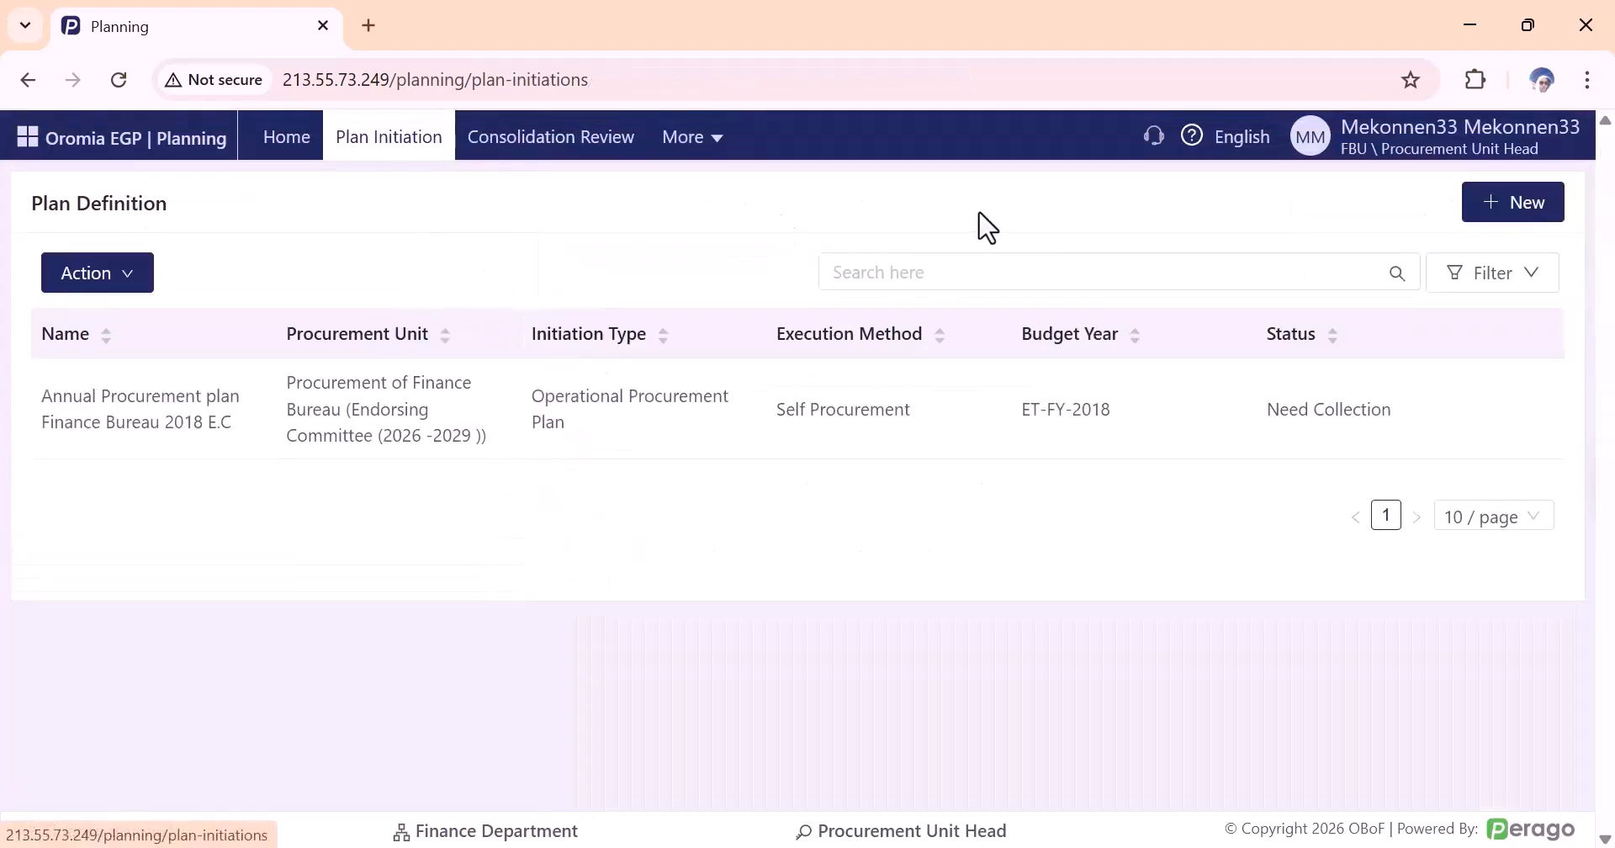
Switch to the Procurement Needs Collector role and open Annual Procurement plan Finance Bureau 2018 E.C for needs identification.
{"action": "mouse_move", "coordinate": [1367, 160]}
{"action": "left_click", "coordinate": [1403, 374]}
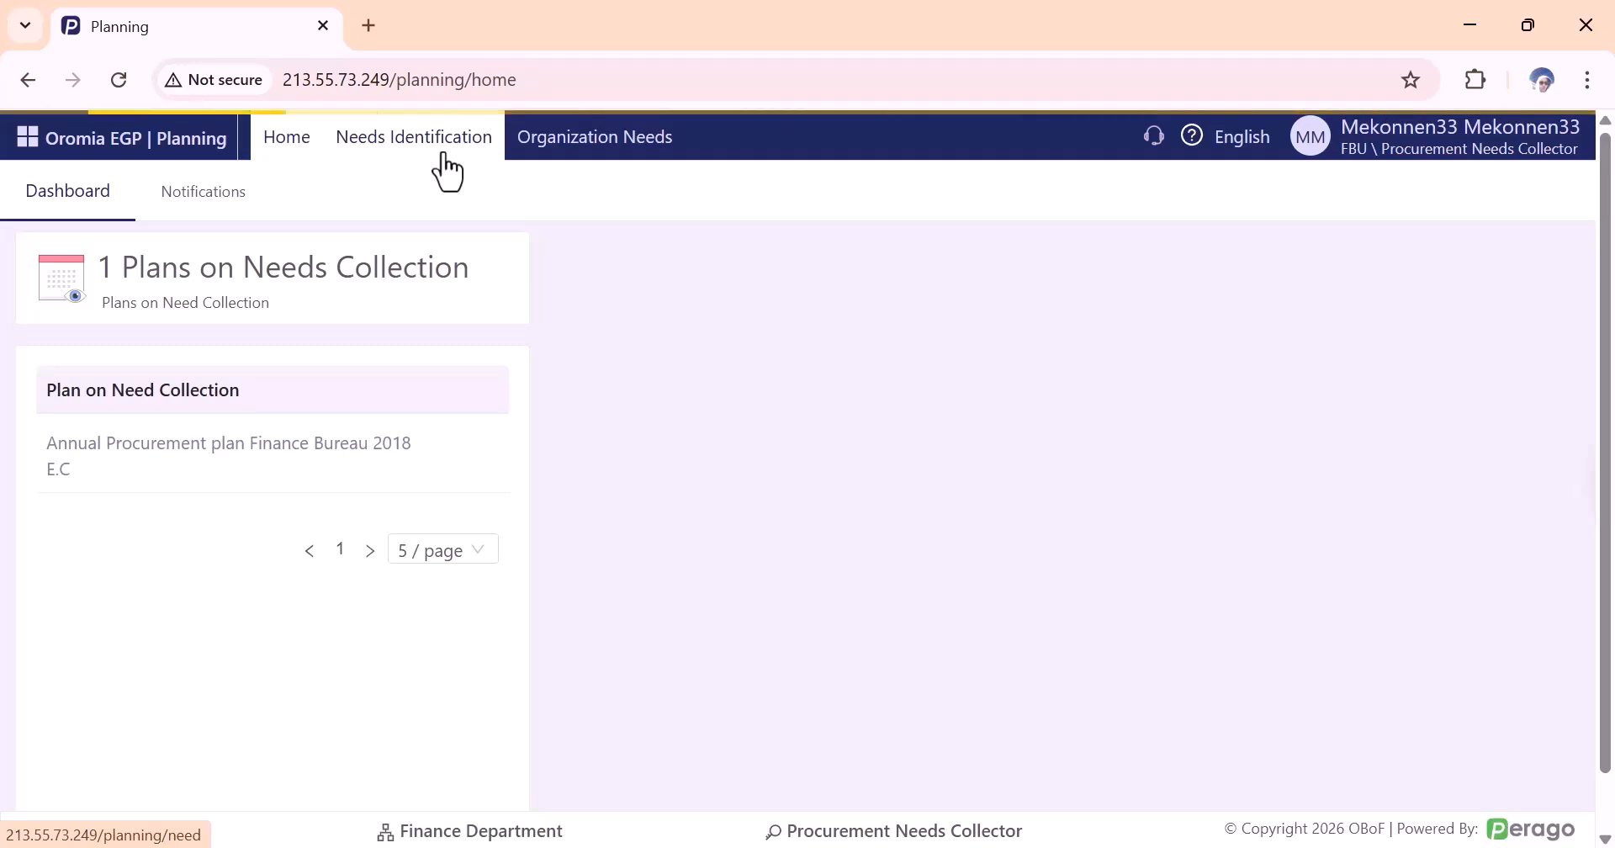
{"action": "left_click", "coordinate": [426, 160]}
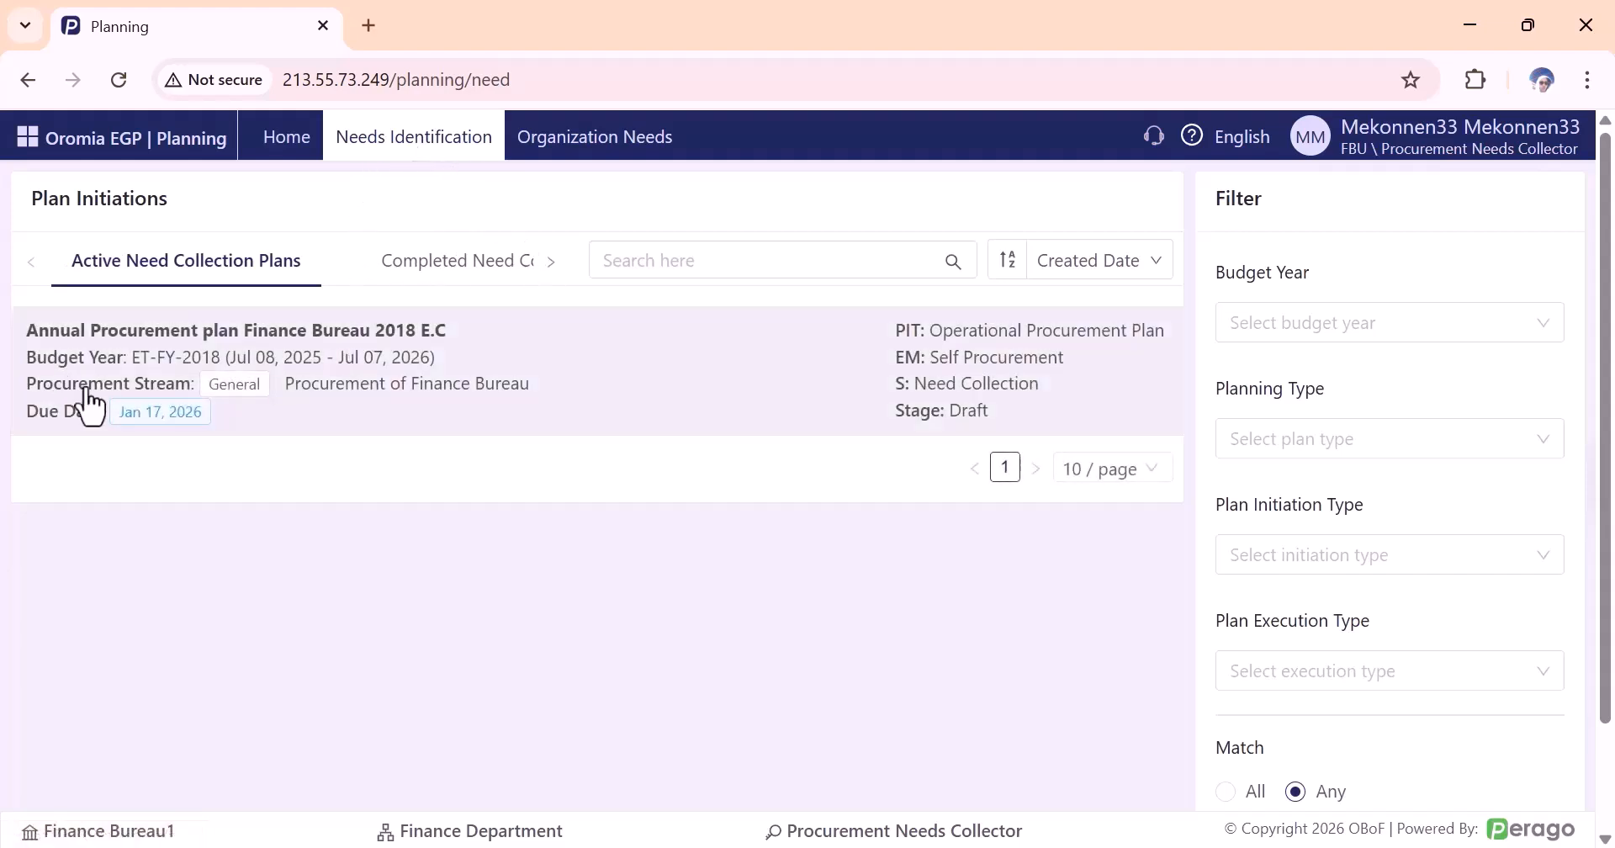
{"action": "left_click", "coordinate": [791, 409]}
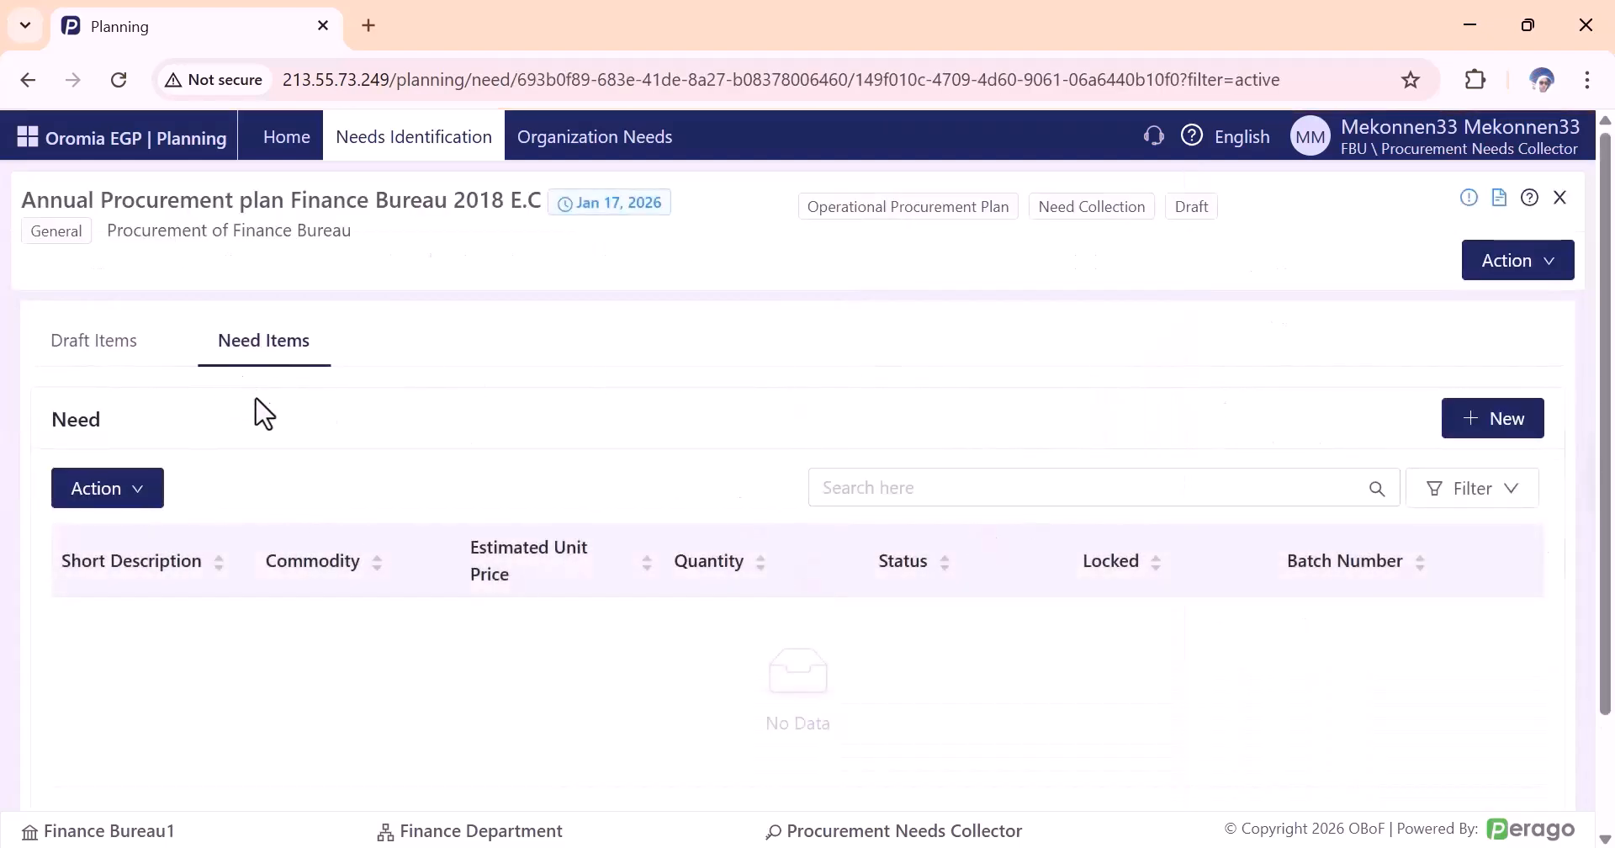
Start a new need under the plan's need items and list the product catalogs as the item source.
{"action": "left_click", "coordinate": [80, 346]}
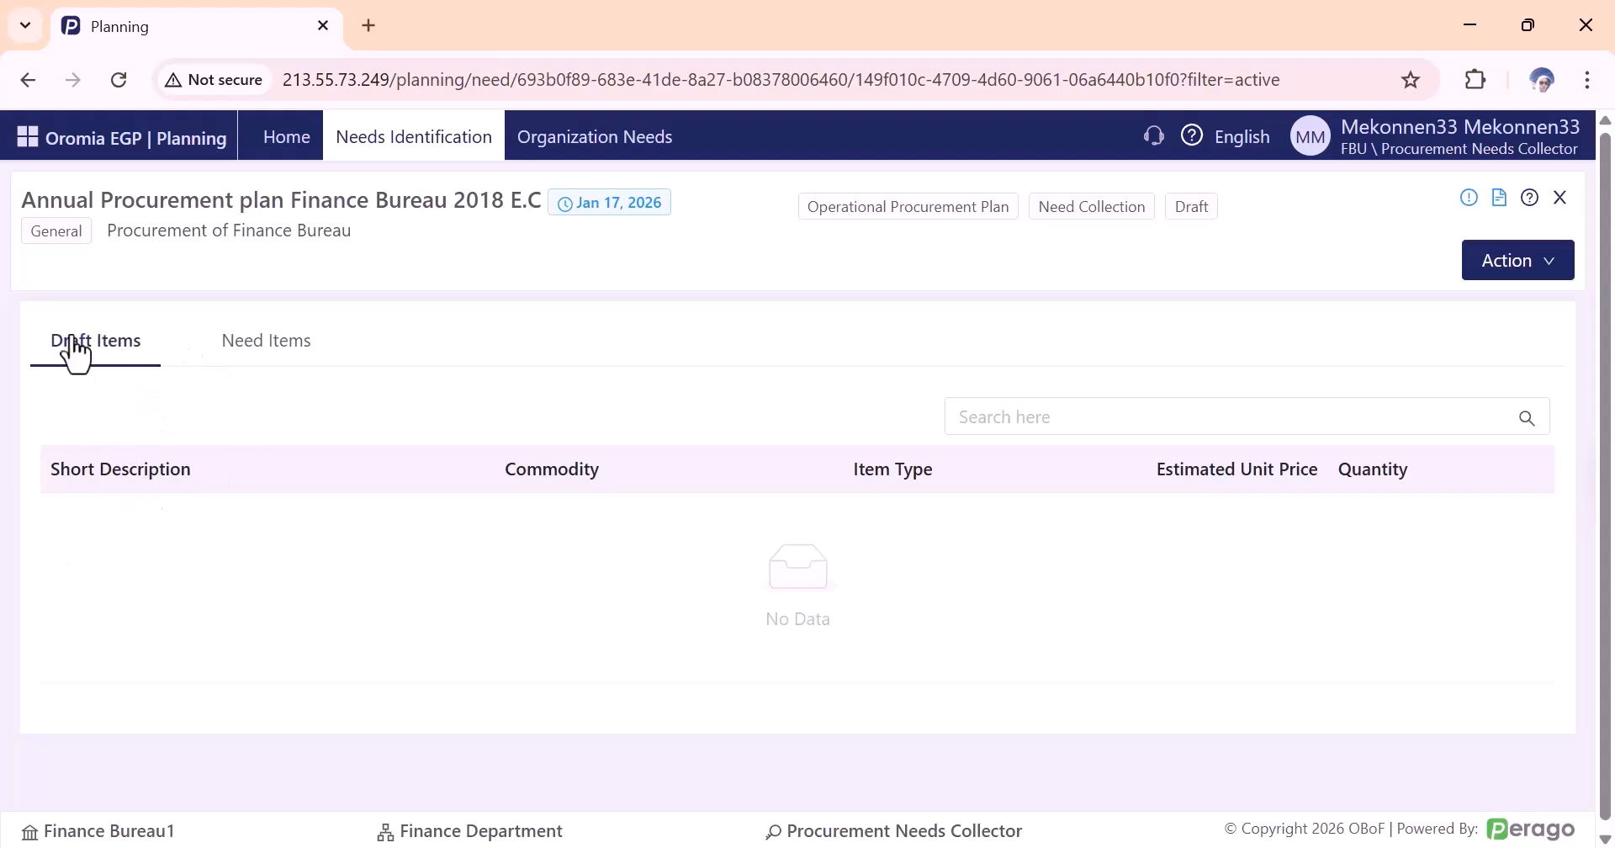
{"action": "left_click", "coordinate": [274, 352]}
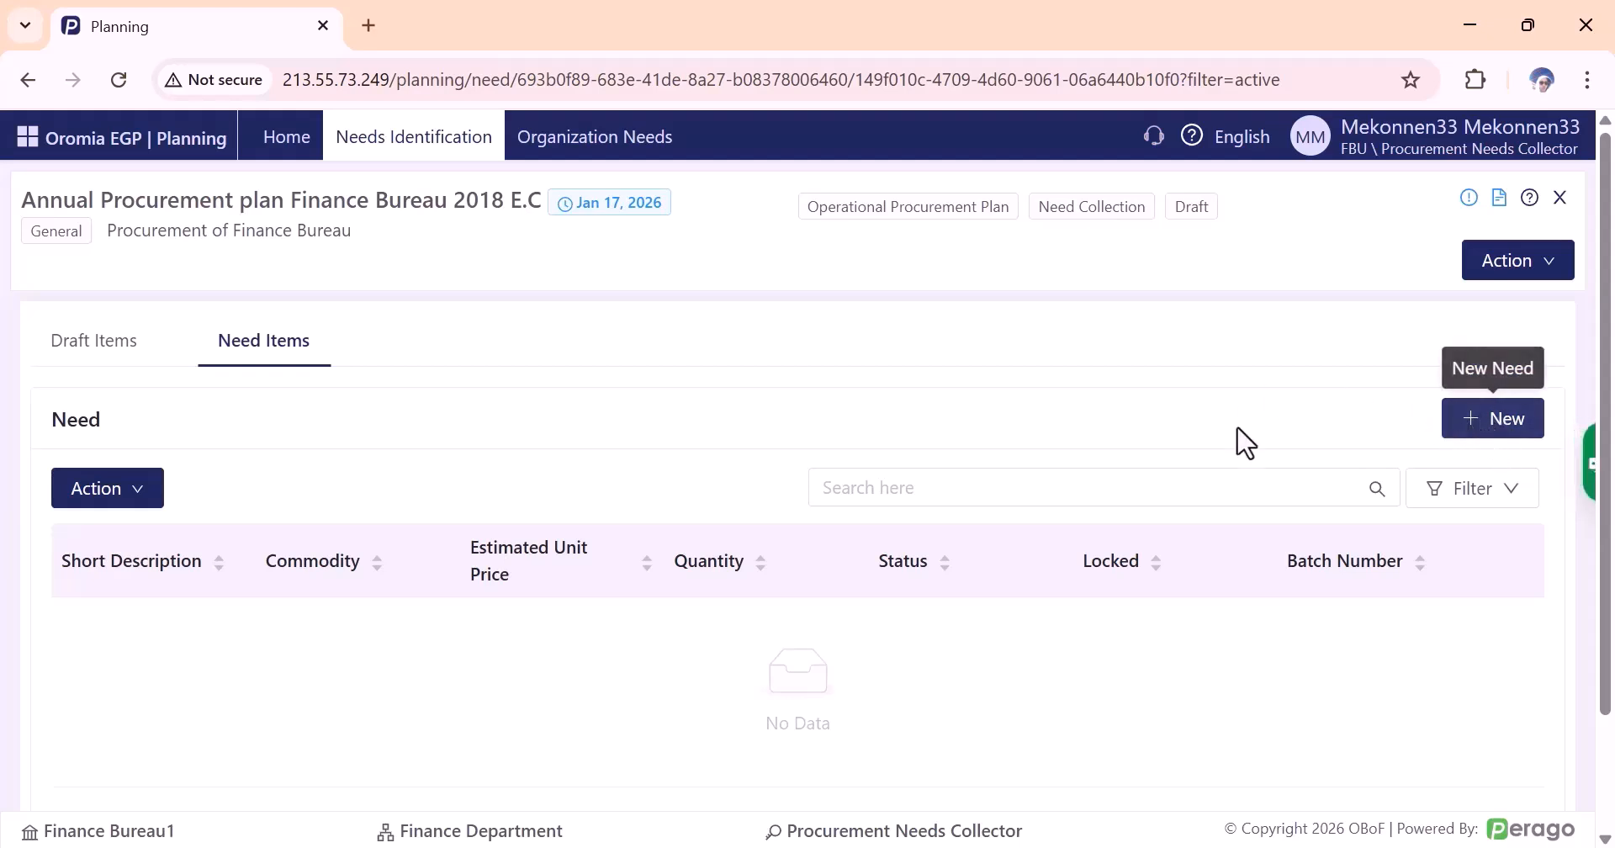
{"action": "left_click", "coordinate": [1480, 435]}
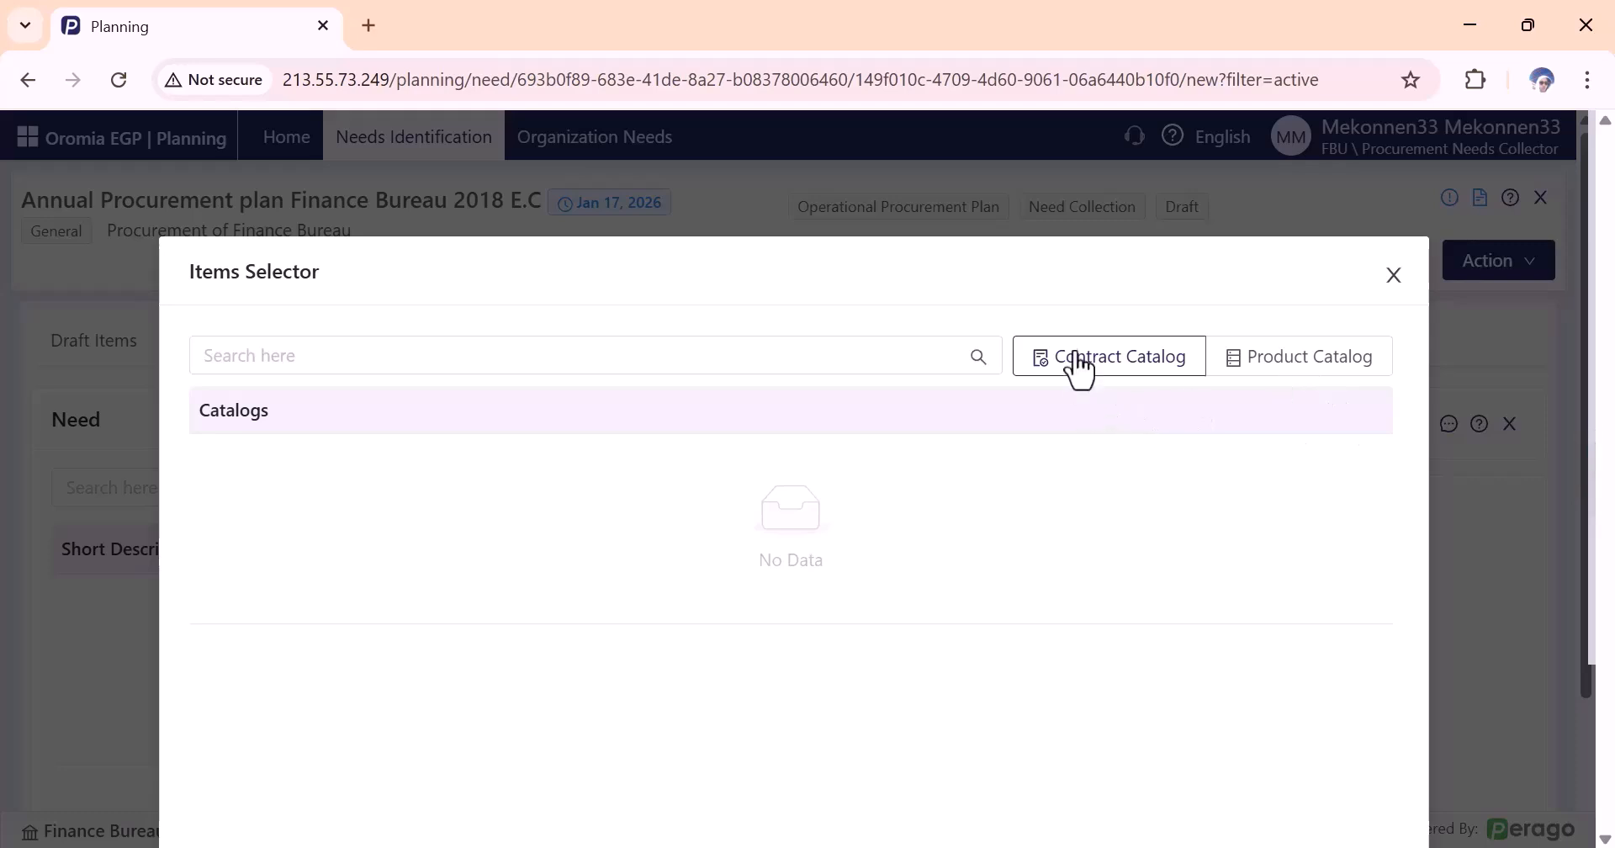
{"action": "left_click", "coordinate": [1323, 370]}
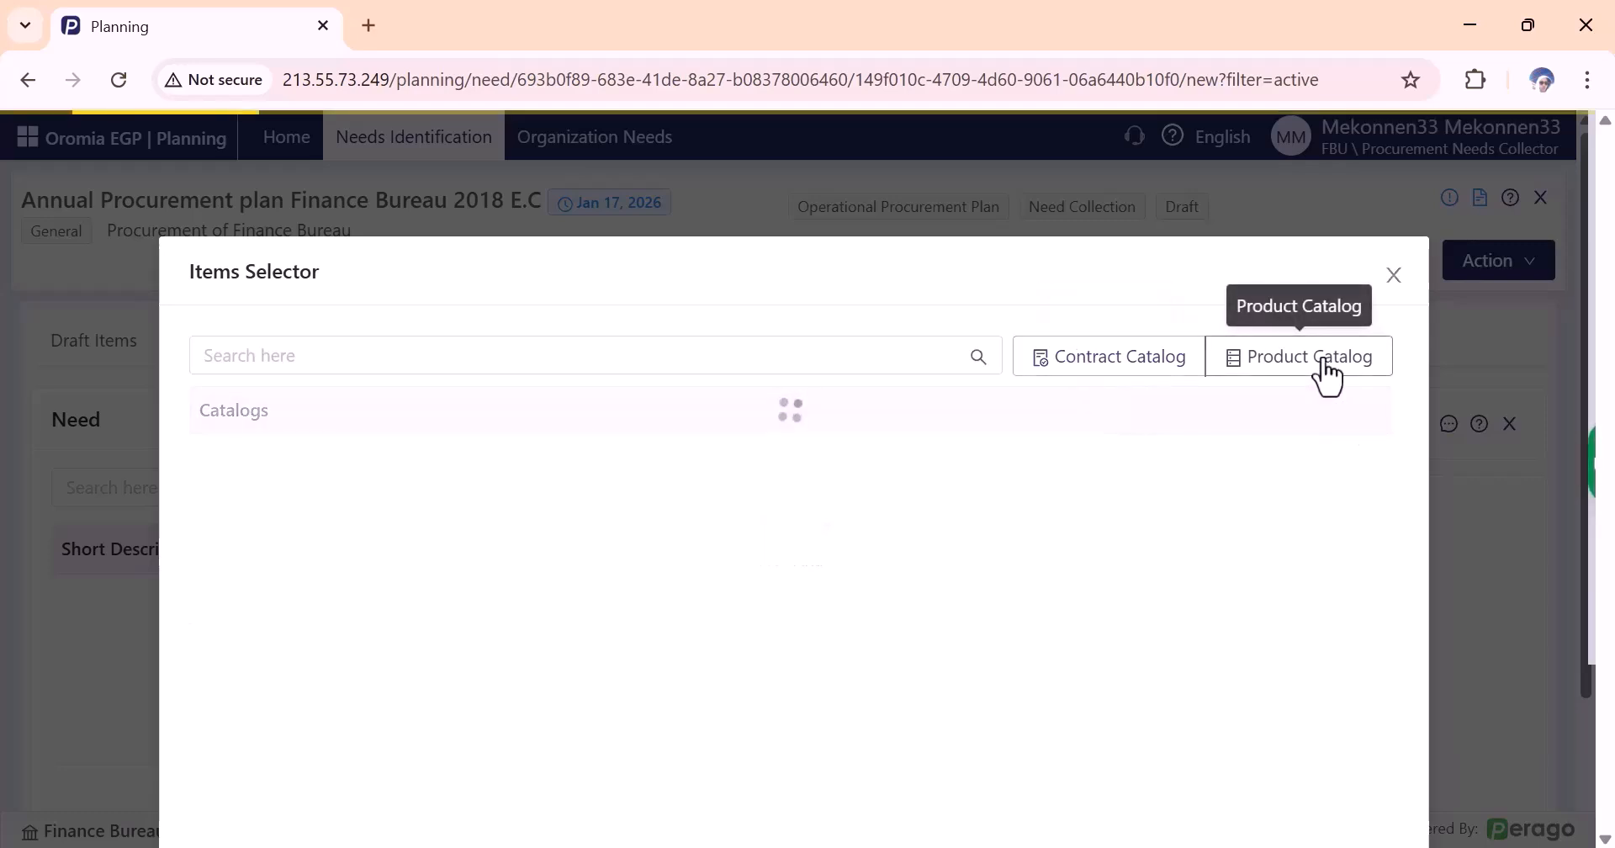
{"action": "left_click", "coordinate": [1126, 377]}
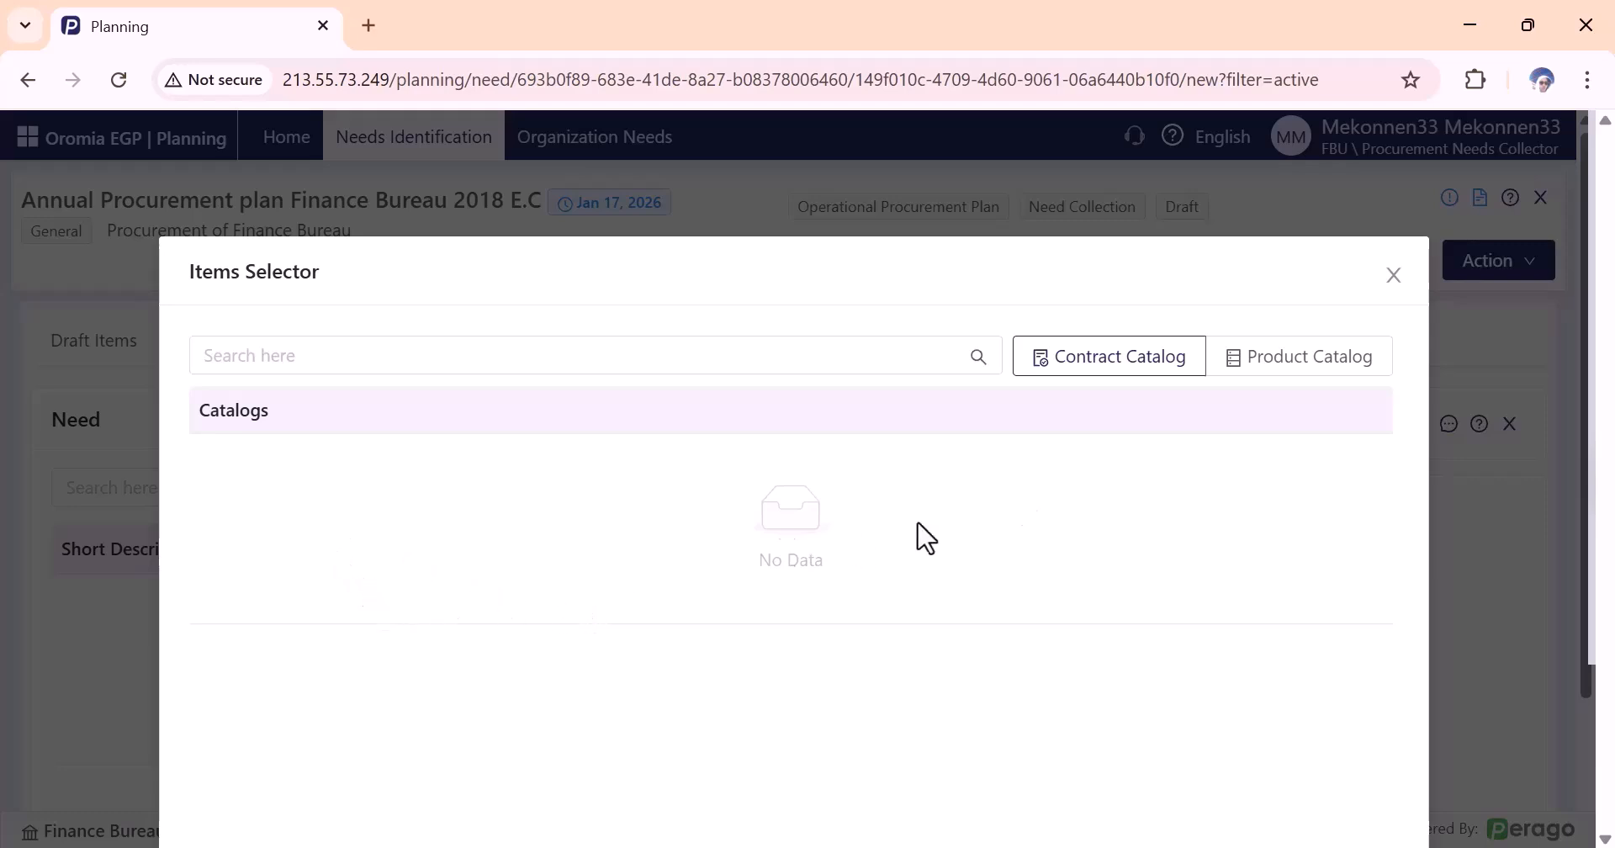
{"action": "left_click", "coordinate": [1295, 373]}
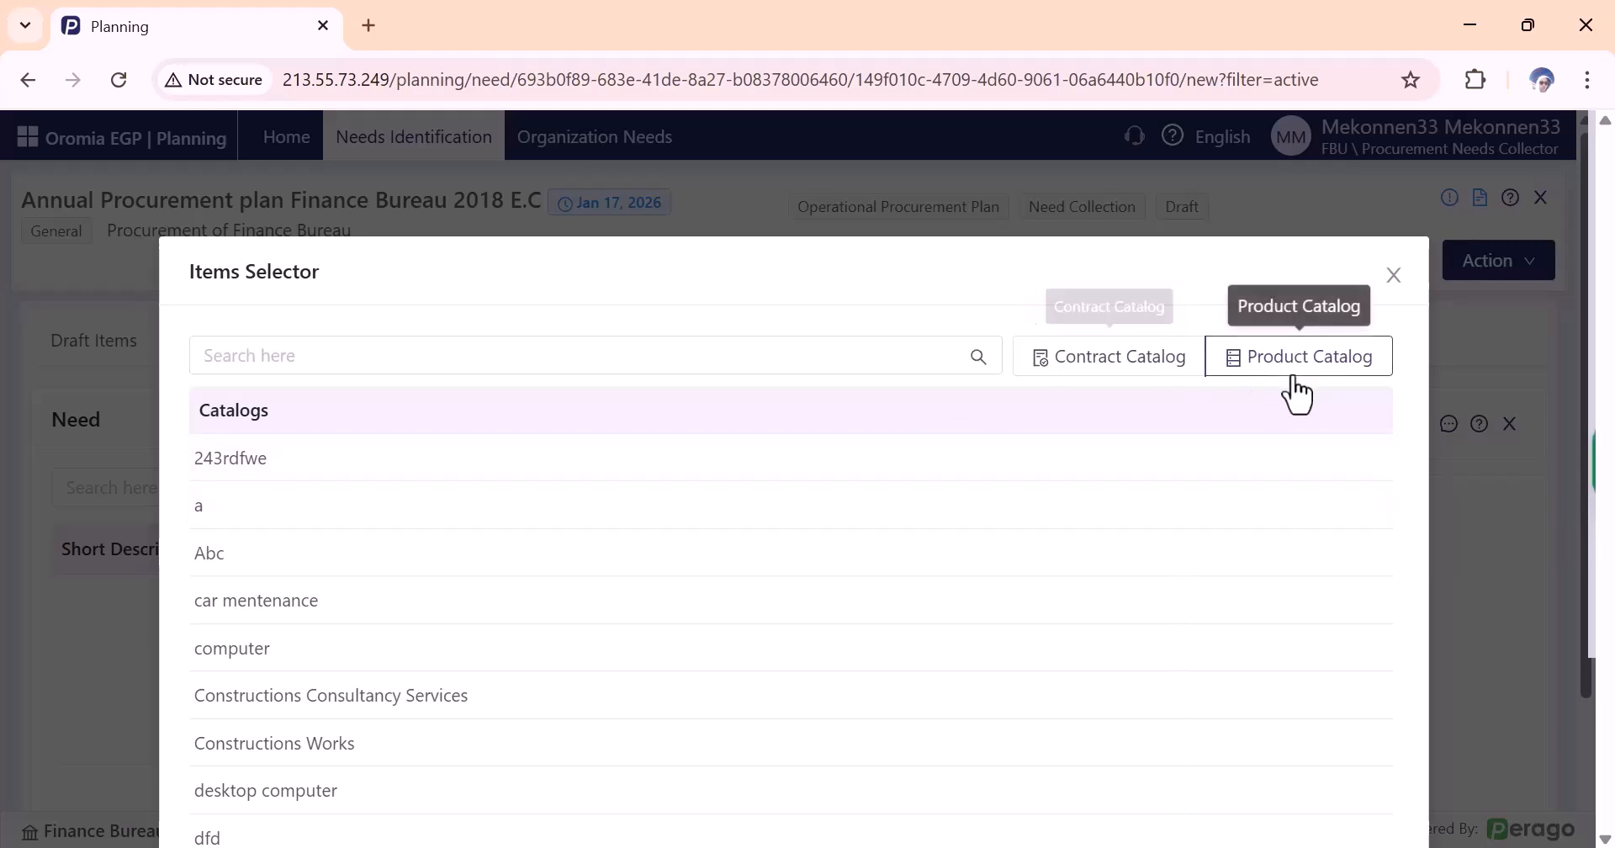
Choose the NATIONAL - GOODS FIXED ASSET catalog from the third page of product catalogs.
{"action": "scroll", "coordinate": [959, 479], "scroll_direction": "down", "scroll_amount": 3}
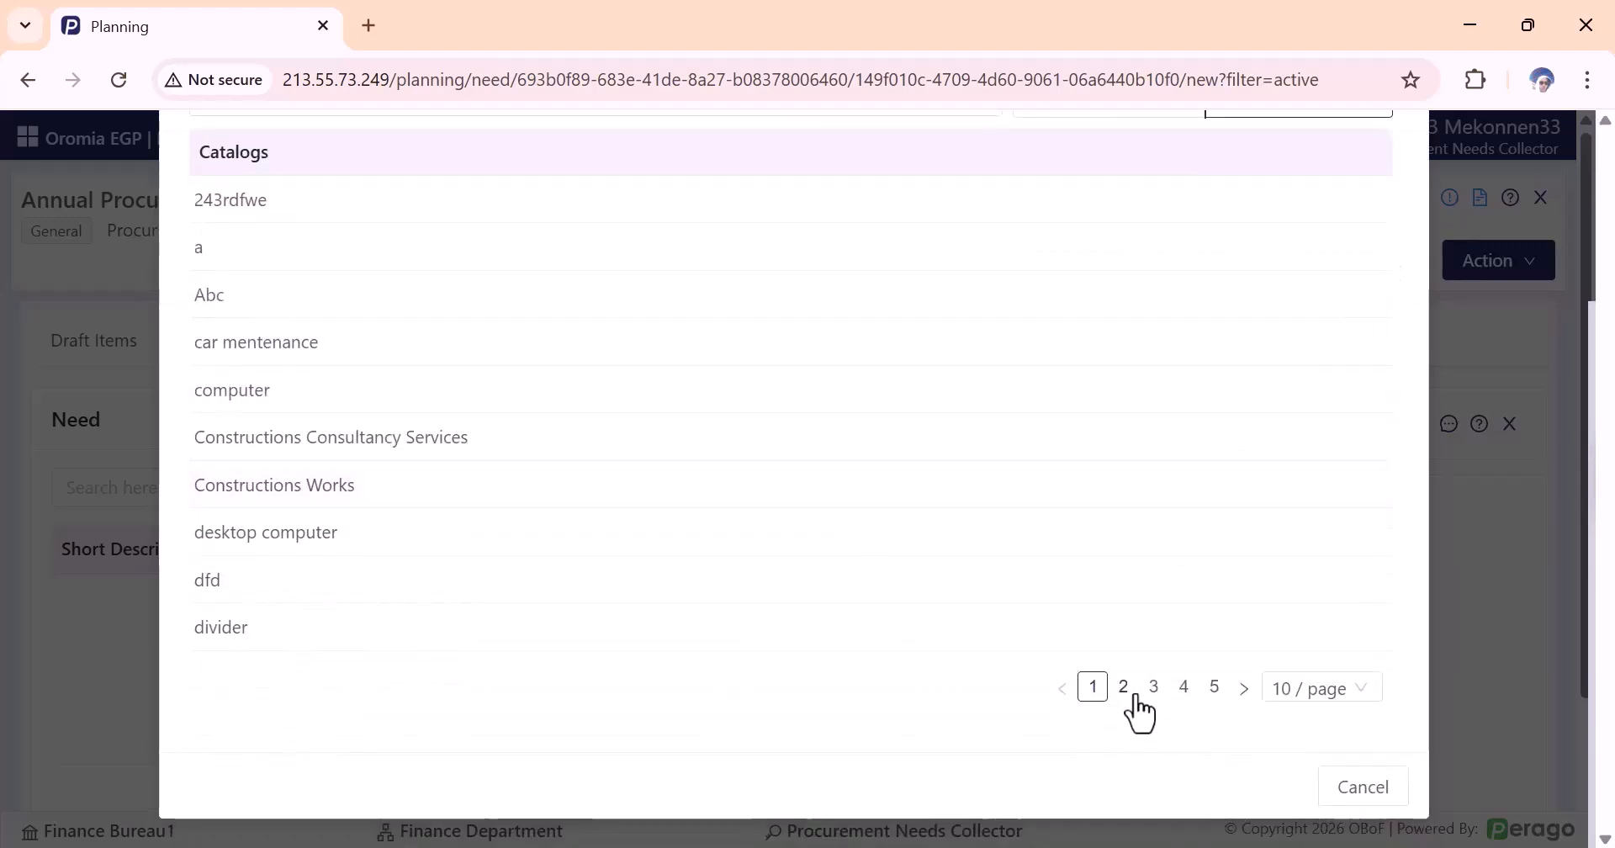
{"action": "left_click", "coordinate": [1153, 686]}
{"action": "scroll", "coordinate": [404, 488], "scroll_direction": "up", "scroll_amount": 3}
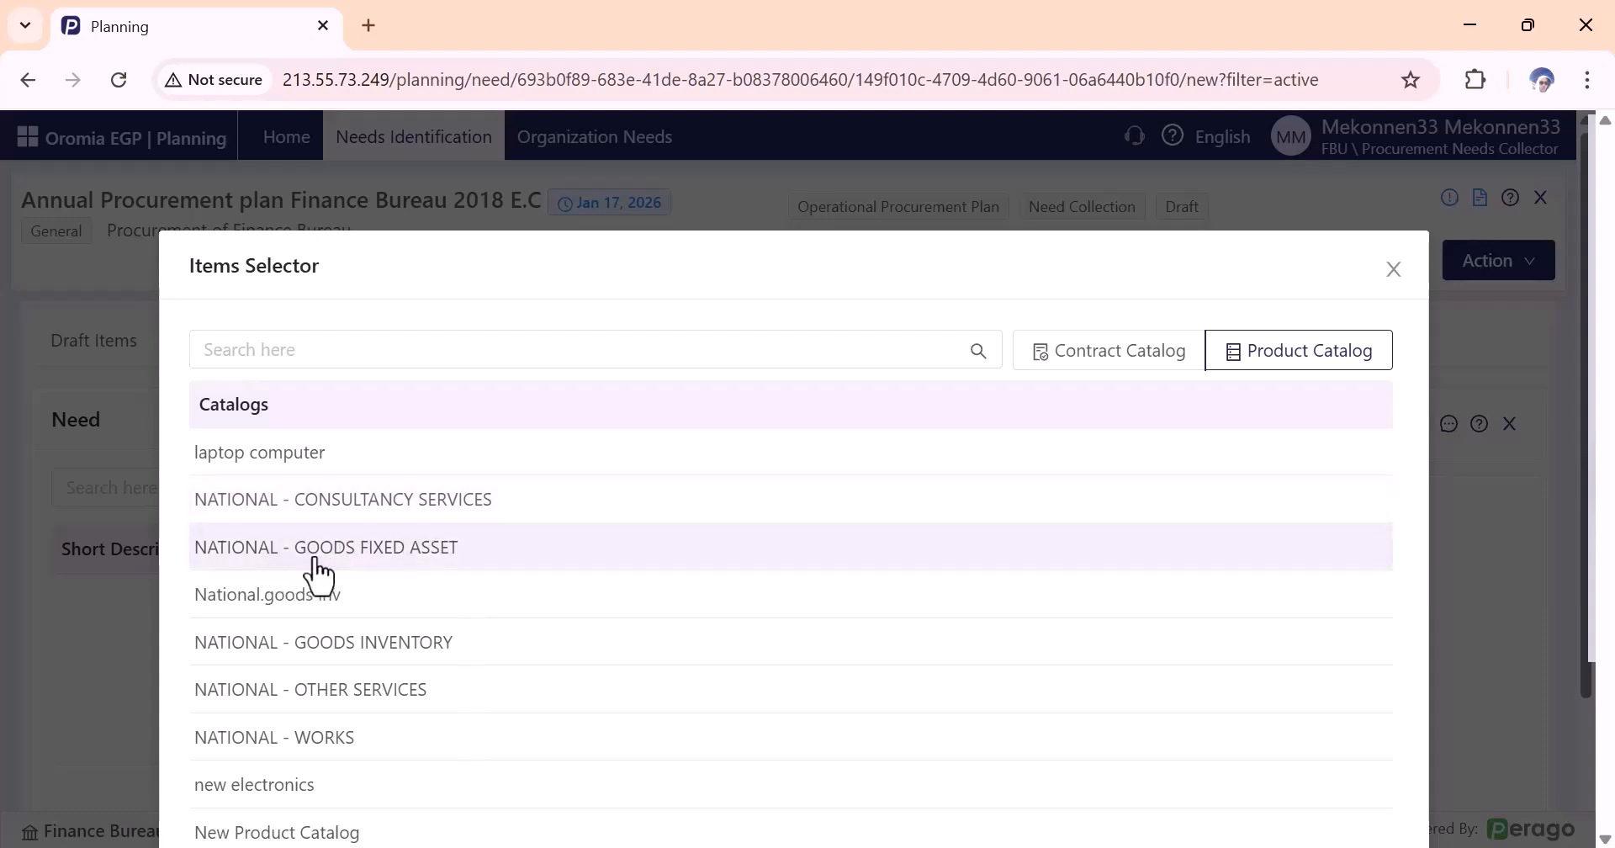
{"action": "scroll", "coordinate": [377, 618], "scroll_direction": "down", "scroll_amount": 1}
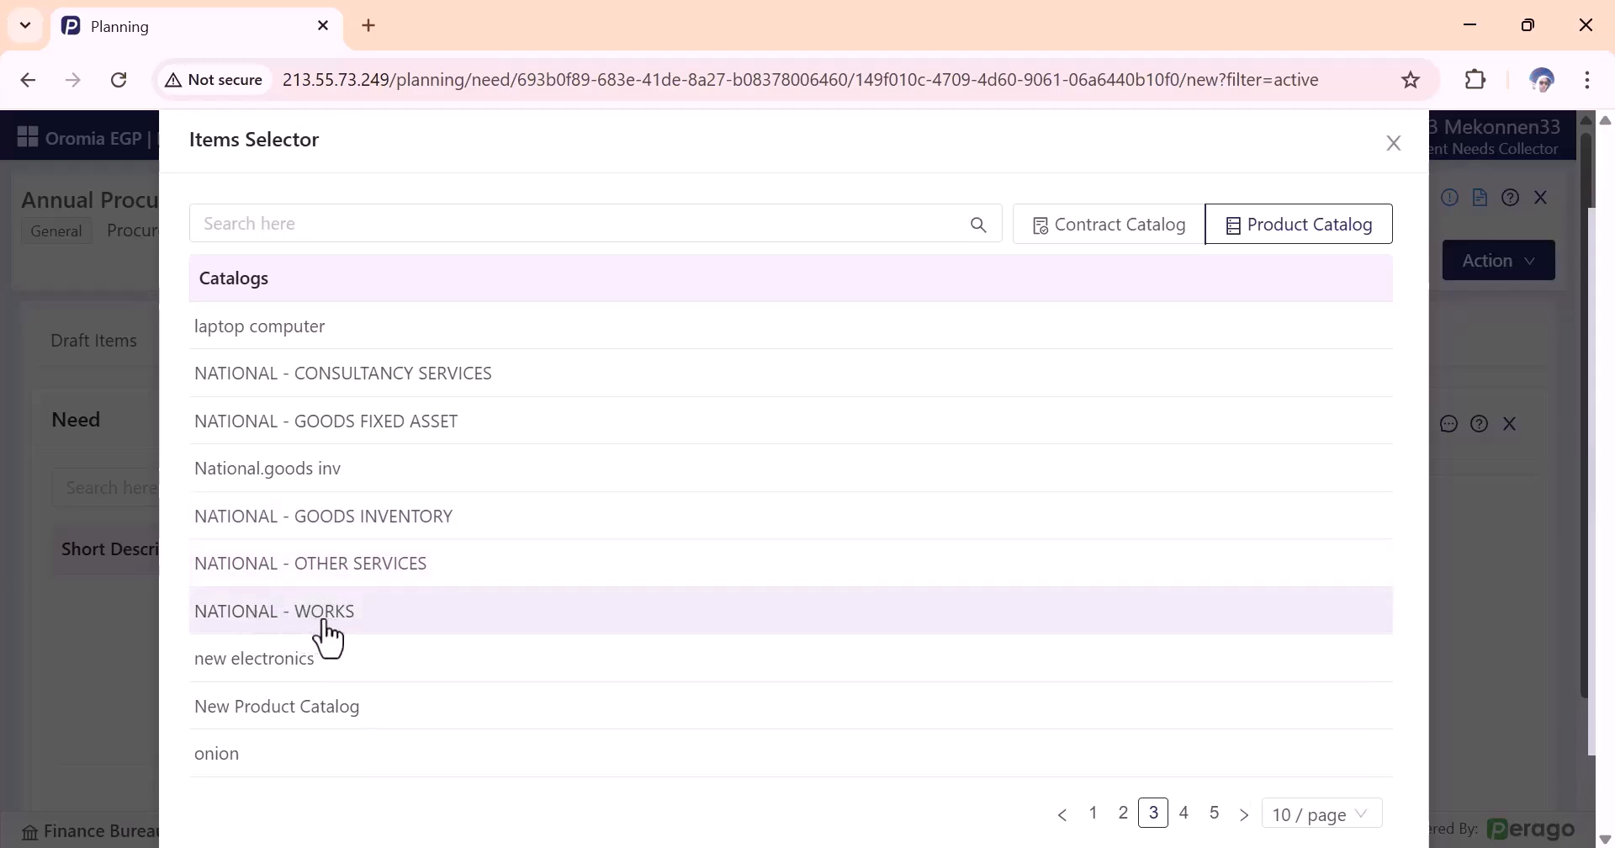
{"action": "scroll", "coordinate": [421, 580], "scroll_direction": "up", "scroll_amount": 2}
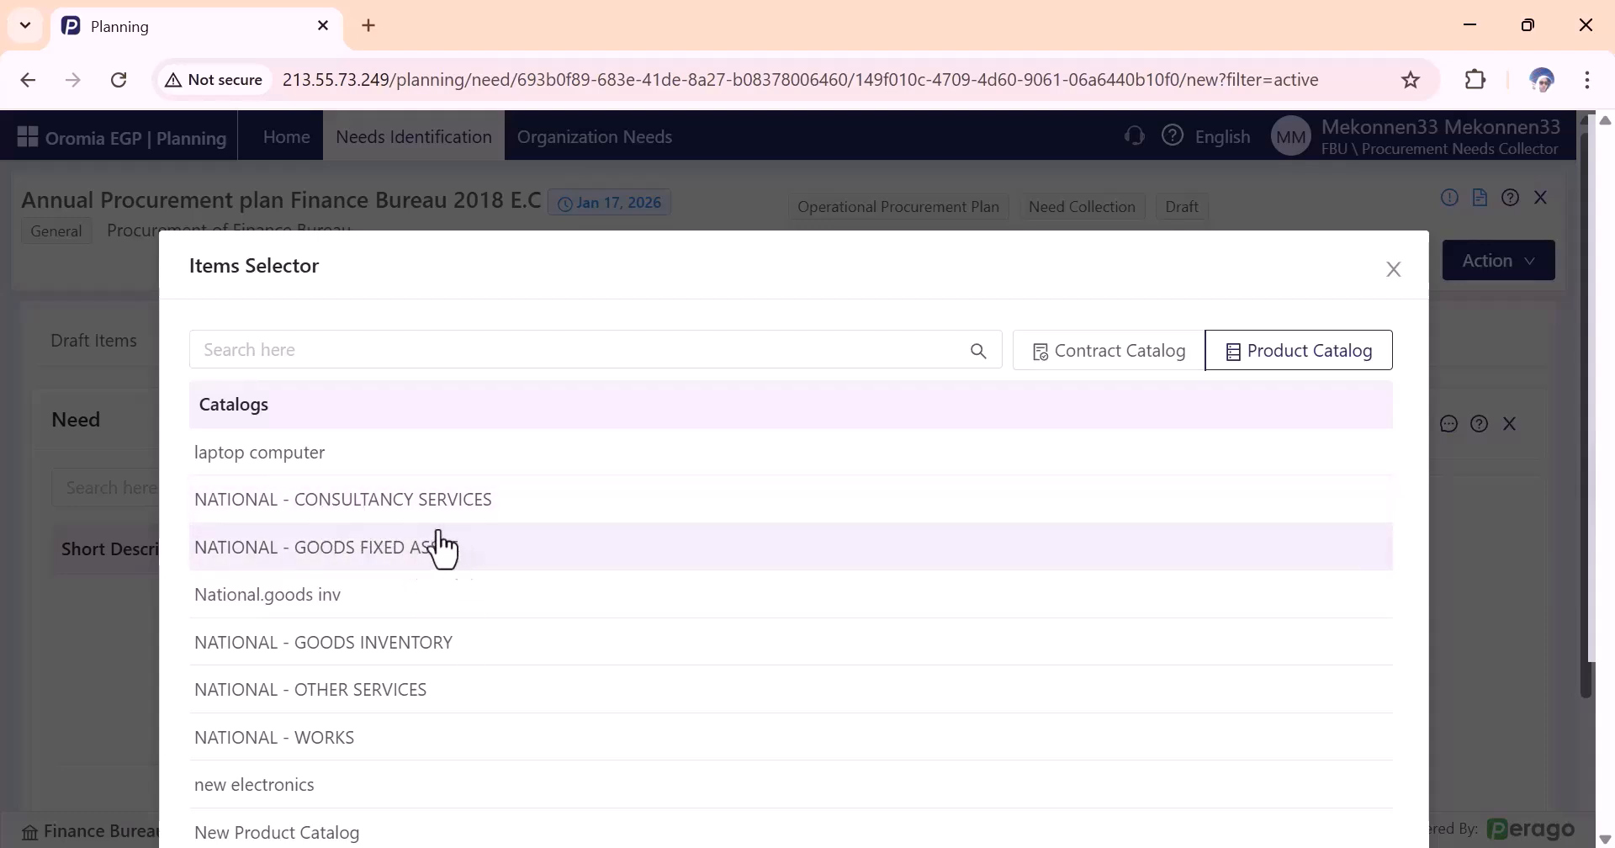
{"action": "left_click", "coordinate": [405, 565]}
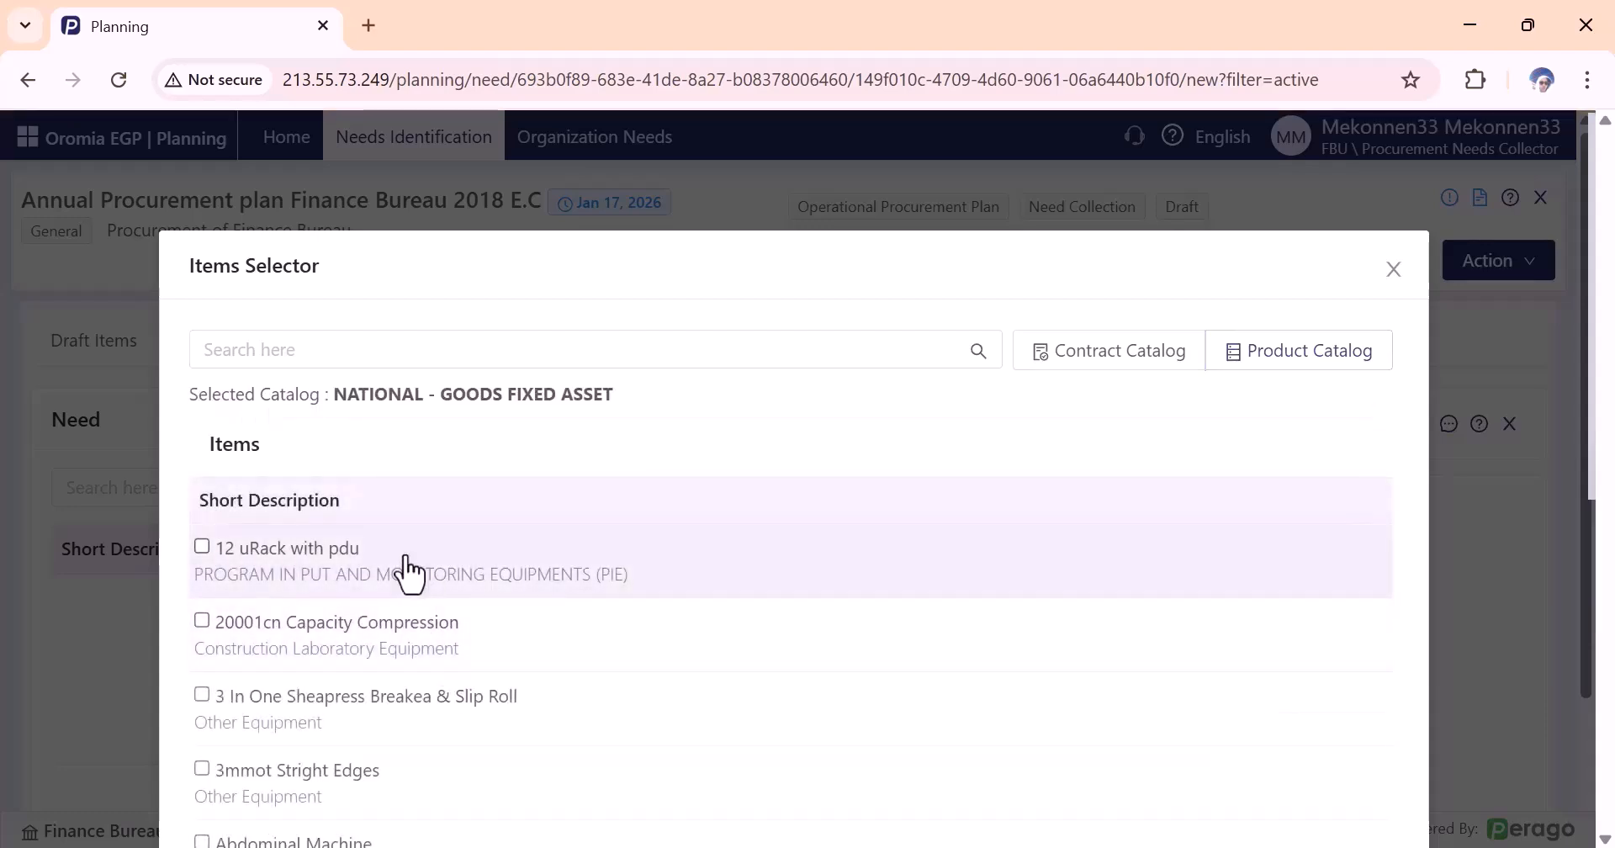
Browse the items of the chosen catalog and search them for "Printer".
{"action": "scroll", "coordinate": [387, 580], "scroll_direction": "down", "scroll_amount": 2}
{"action": "scroll", "coordinate": [387, 622], "scroll_direction": "down", "scroll_amount": 5}
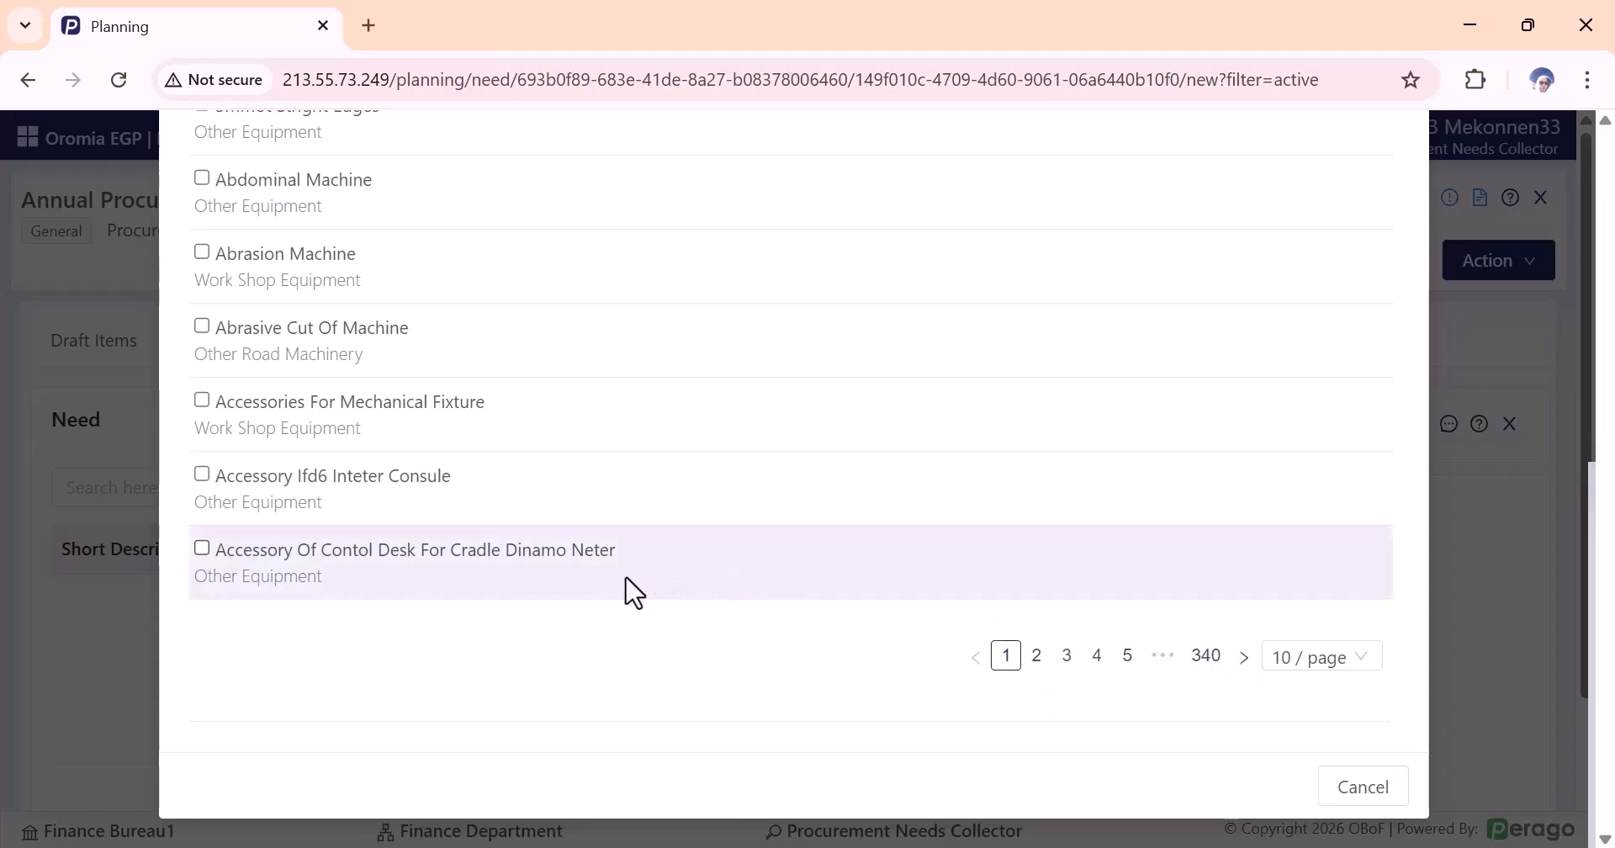
{"action": "scroll", "coordinate": [622, 585], "scroll_direction": "up", "scroll_amount": 3}
{"action": "scroll", "coordinate": [618, 583], "scroll_direction": "up", "scroll_amount": 5}
{"action": "left_click", "coordinate": [271, 363]}
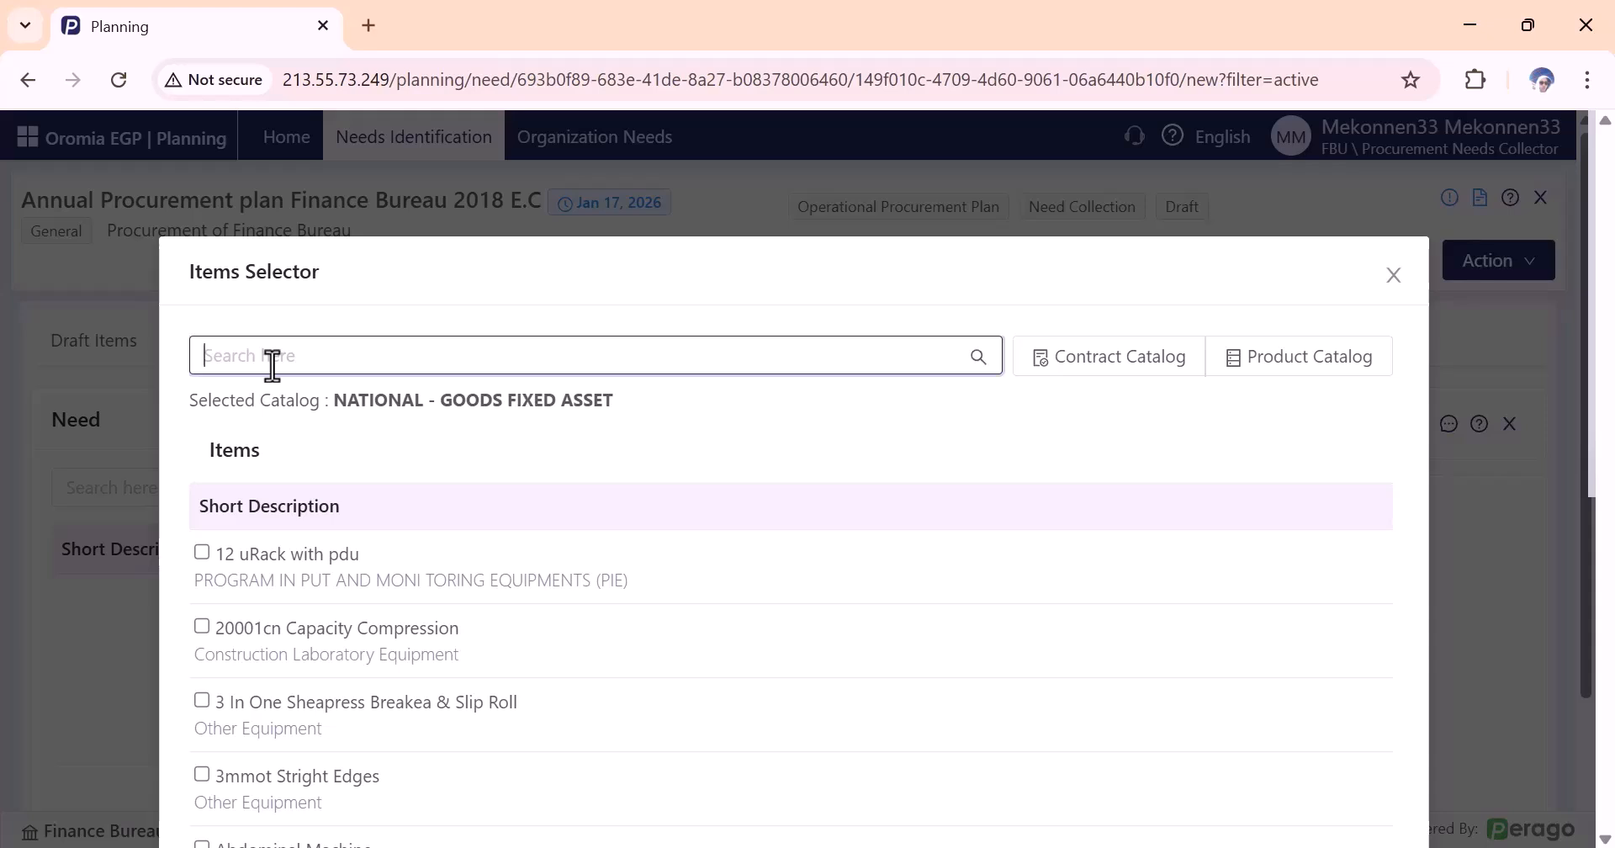
{"action": "type", "text": "Printer"}
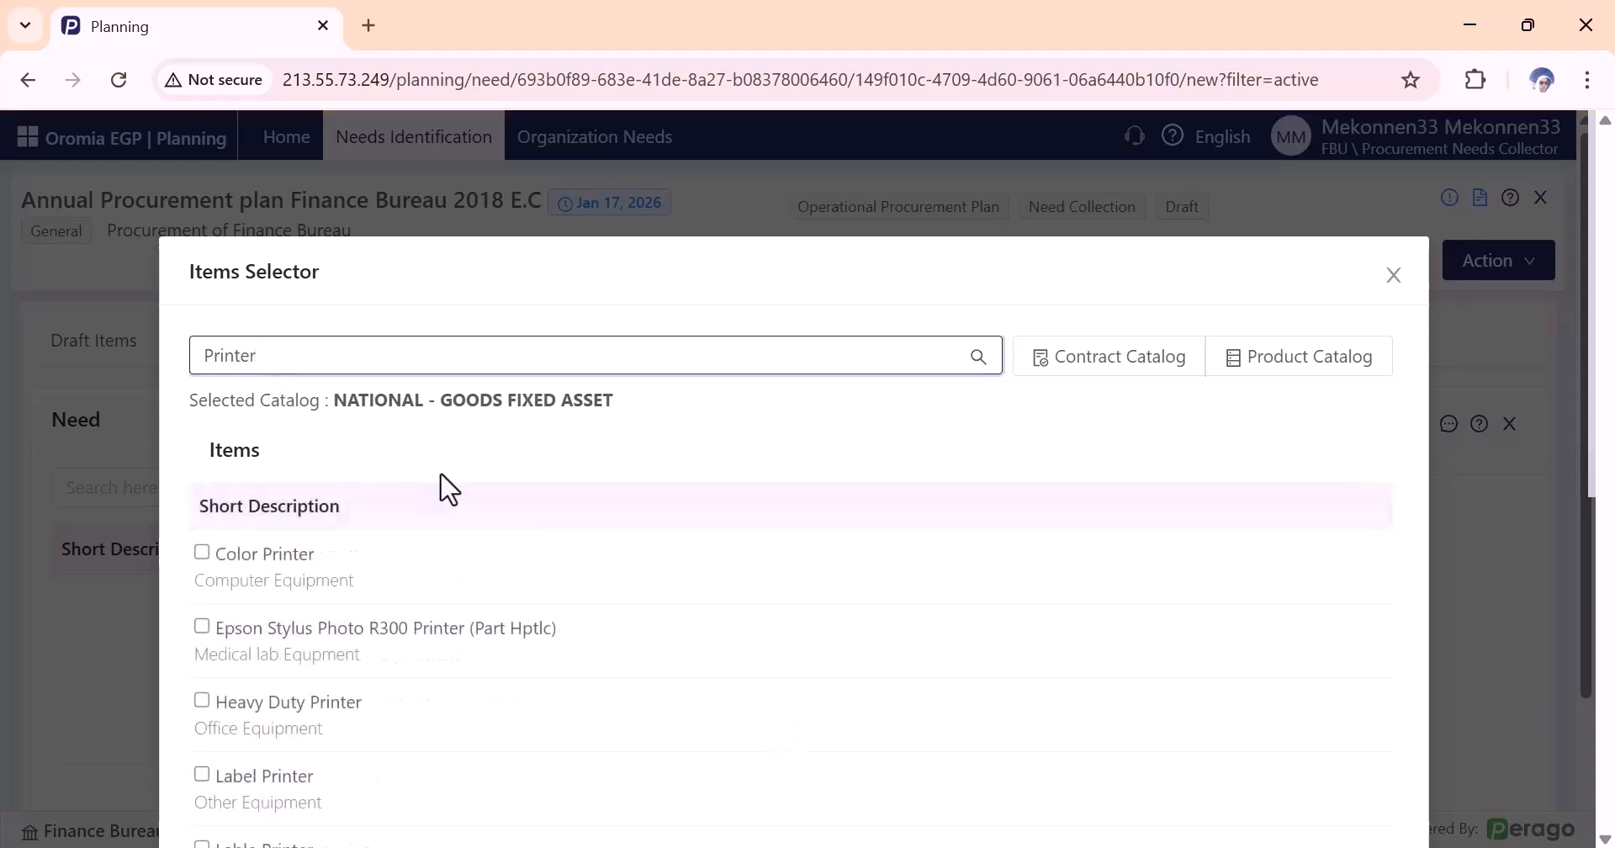
Select the Color Printer, Heavy Duty Printer and Printer items, and check the second page of matching items.
{"action": "scroll", "coordinate": [418, 448], "scroll_direction": "down", "scroll_amount": 2}
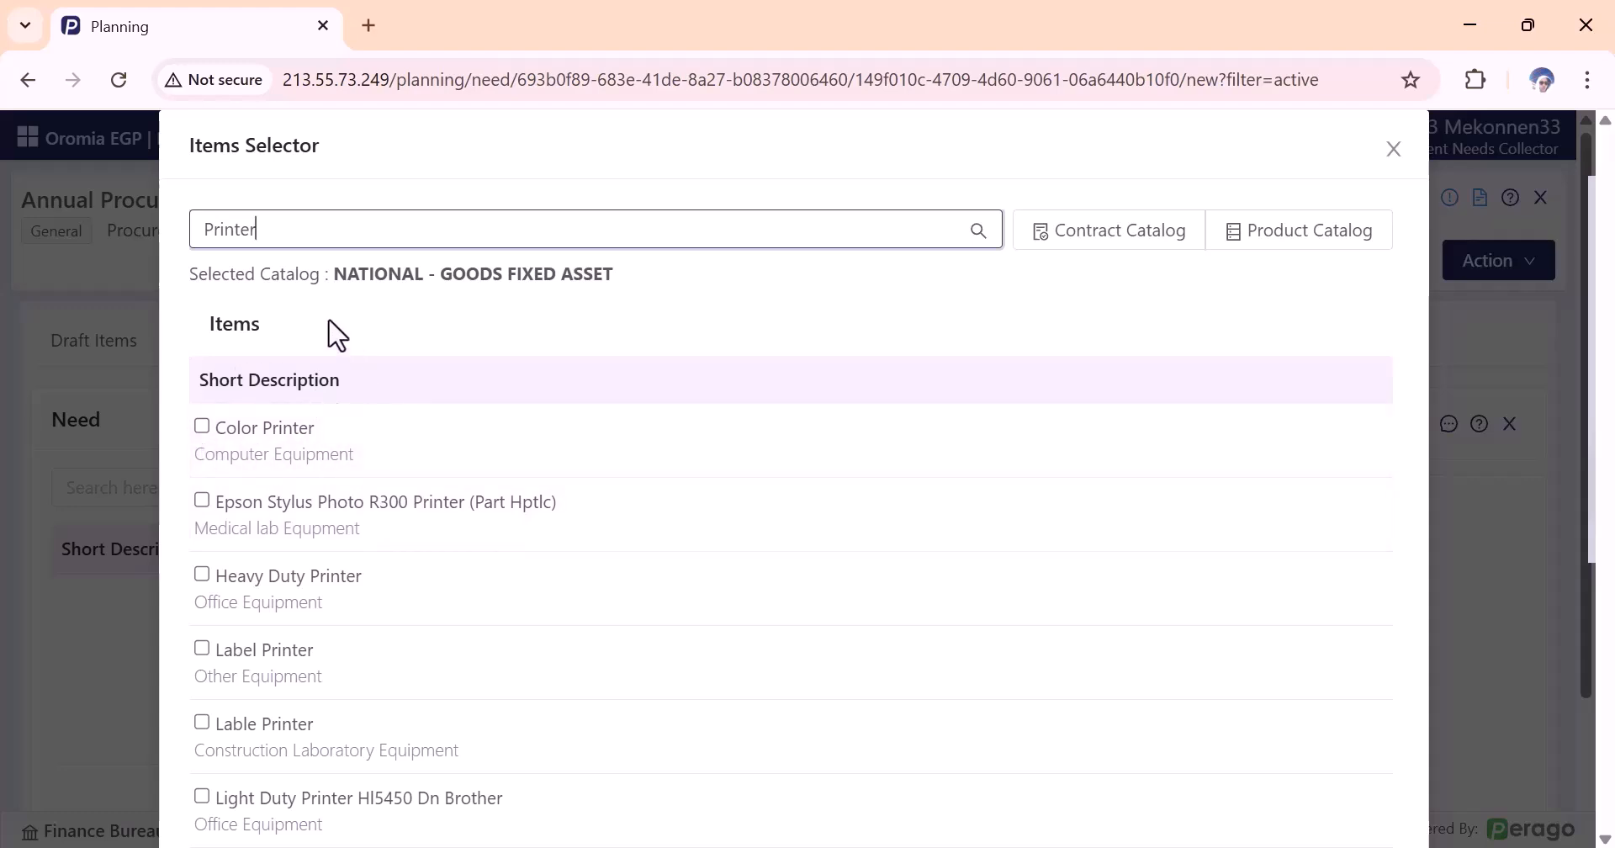
{"action": "left_click", "coordinate": [201, 427]}
{"action": "scroll", "coordinate": [231, 459], "scroll_direction": "down", "scroll_amount": 2}
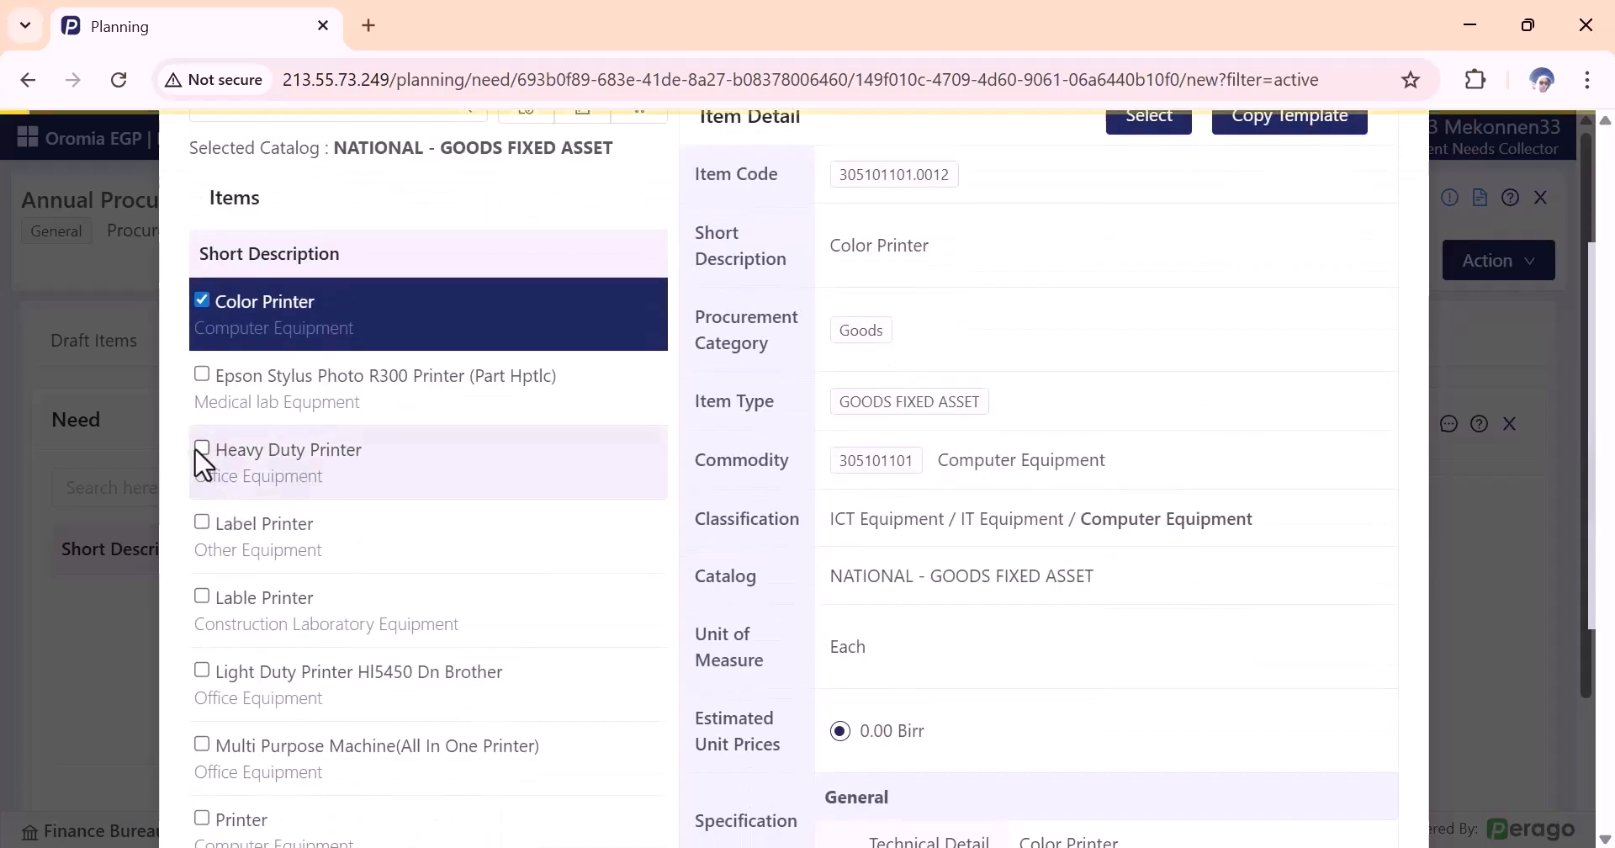
{"action": "left_click", "coordinate": [202, 449]}
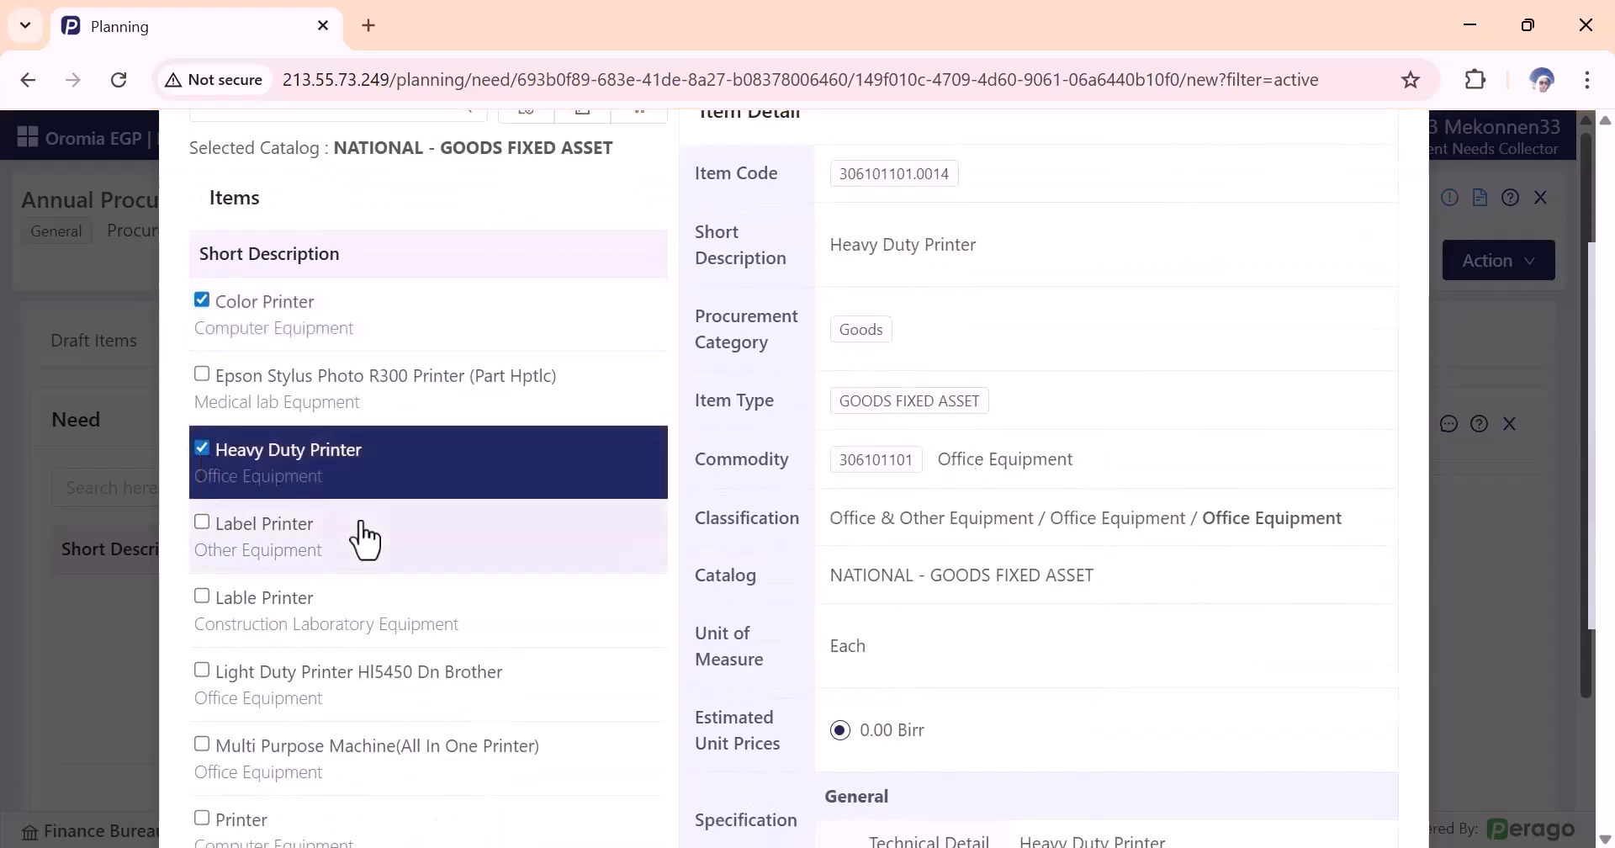
{"action": "scroll", "coordinate": [360, 543], "scroll_direction": "down", "scroll_amount": 2}
{"action": "scroll", "coordinate": [503, 576], "scroll_direction": "down", "scroll_amount": 2}
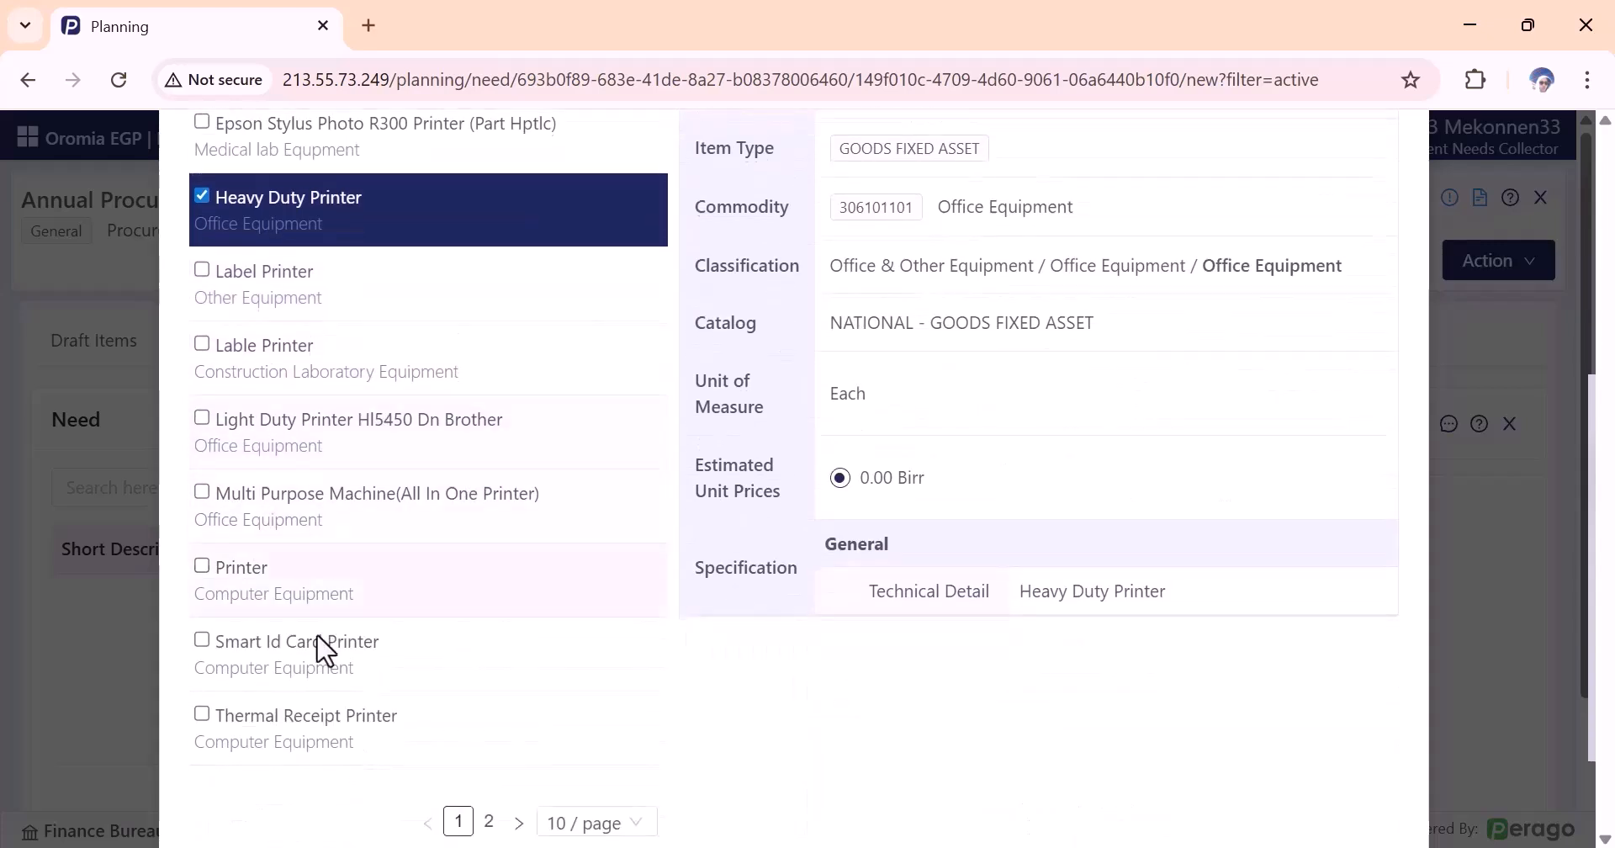
{"action": "left_click", "coordinate": [200, 565]}
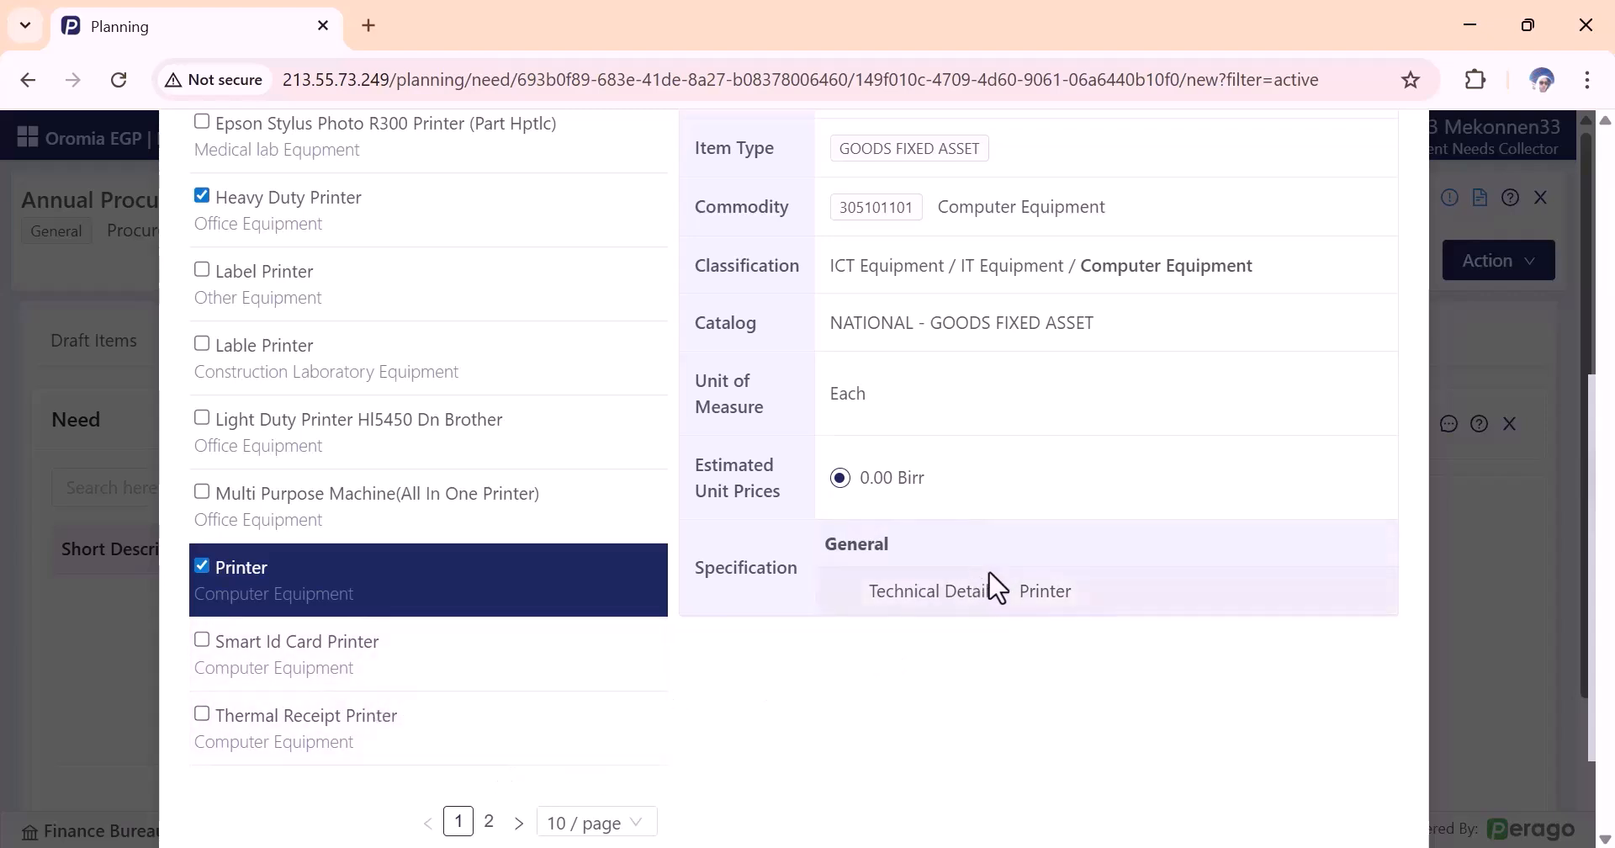
{"action": "scroll", "coordinate": [572, 610], "scroll_direction": "down", "scroll_amount": 2}
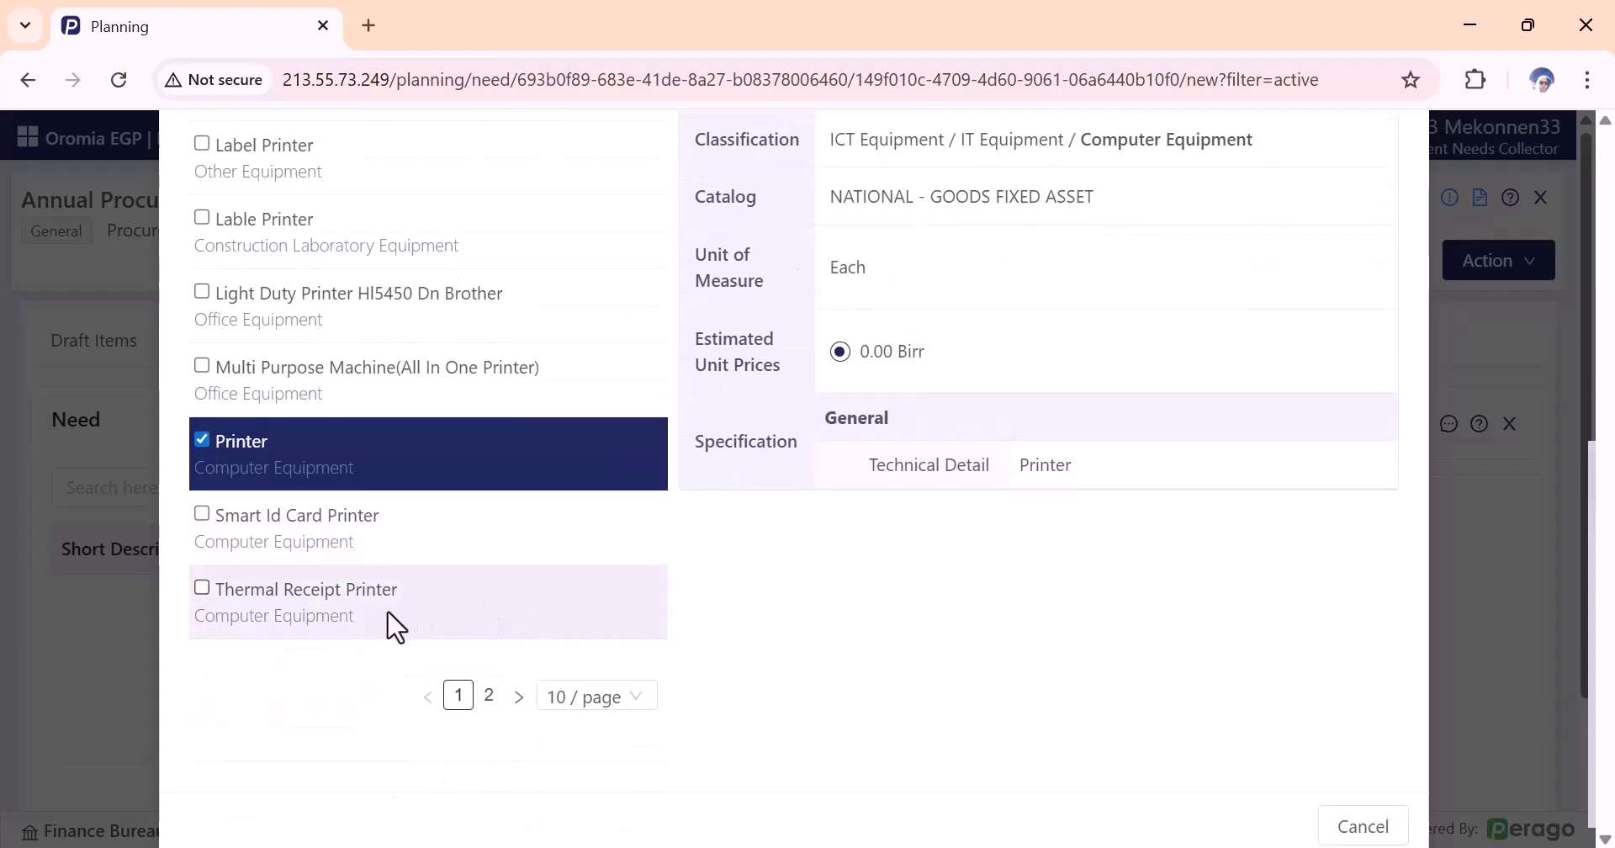
{"action": "left_click", "coordinate": [495, 698]}
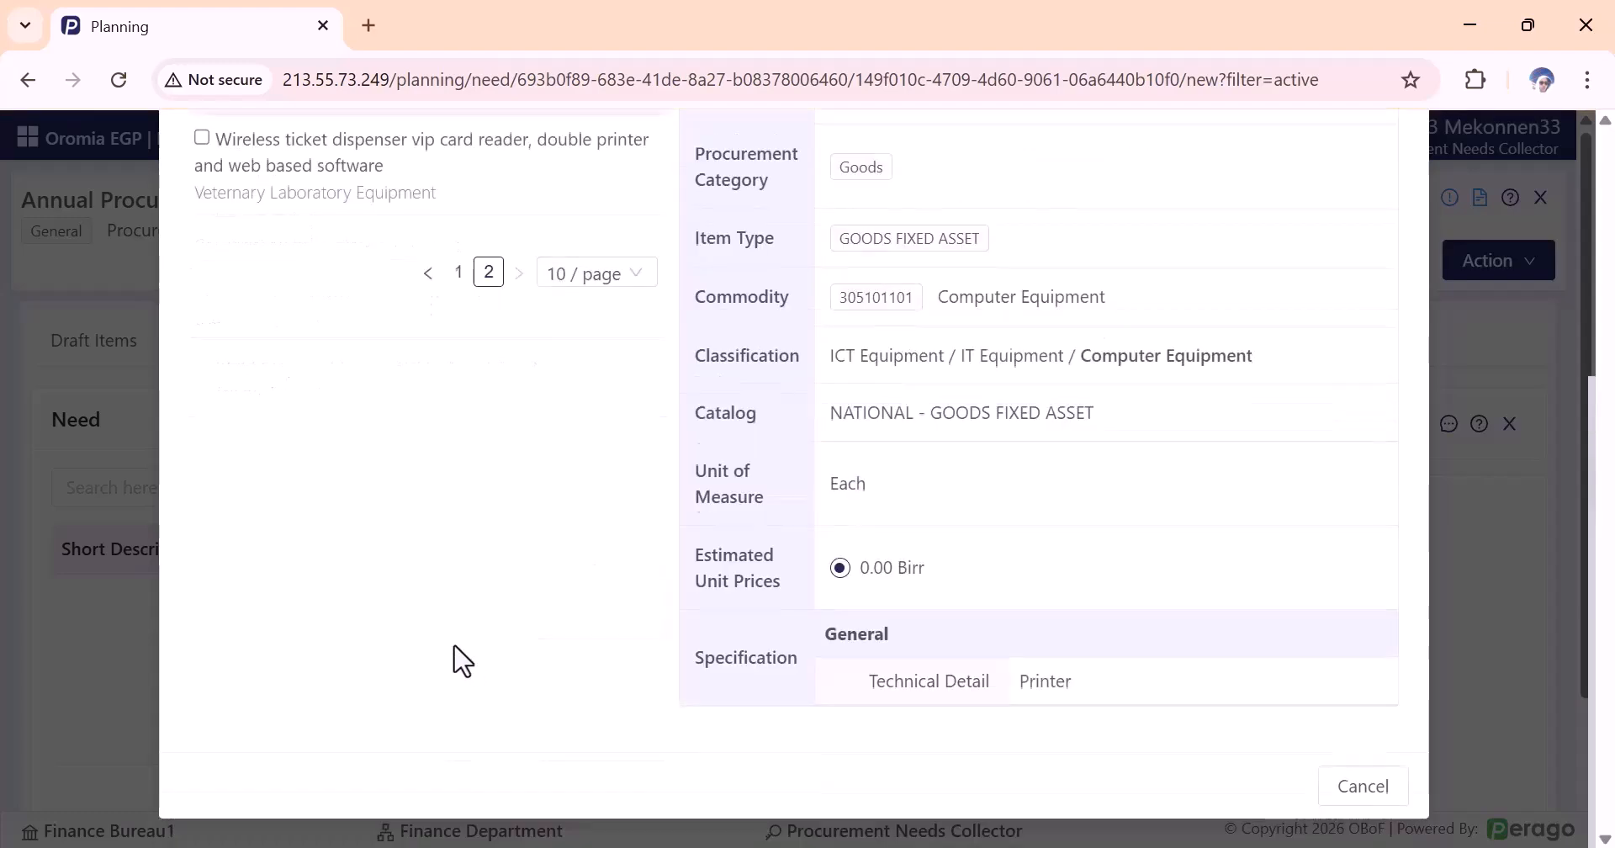
Search the catalog items for "desk top", clear the search and browse the full item list.
{"action": "scroll", "coordinate": [451, 659], "scroll_direction": "up", "scroll_amount": 4}
{"action": "left_click_drag", "start_coordinate": [255, 355], "coordinate": [205, 383]}
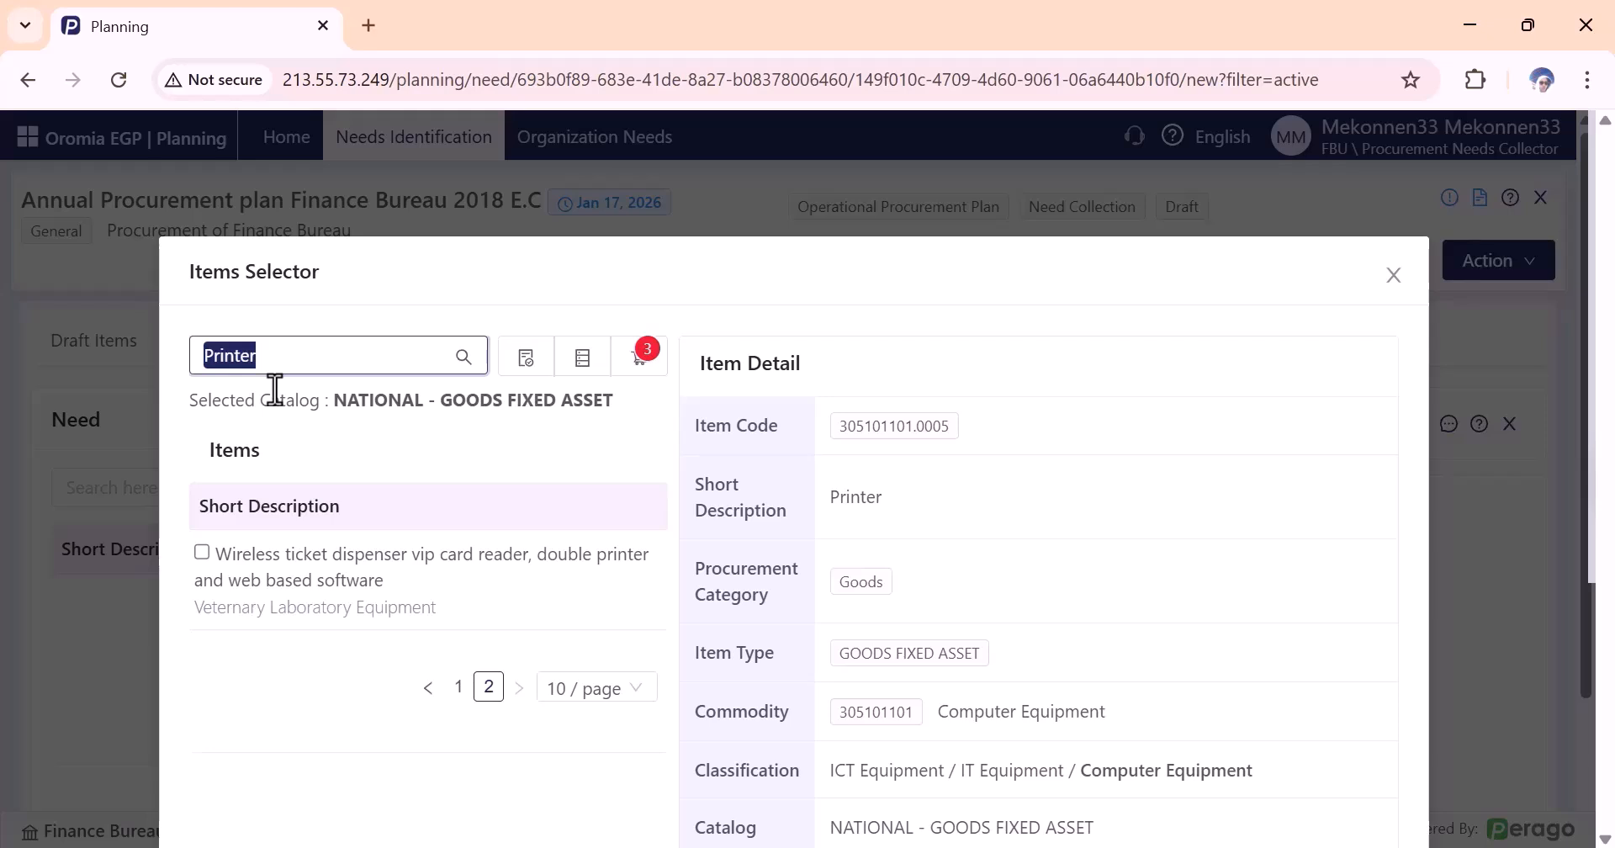
{"action": "type", "text": "desk top"}
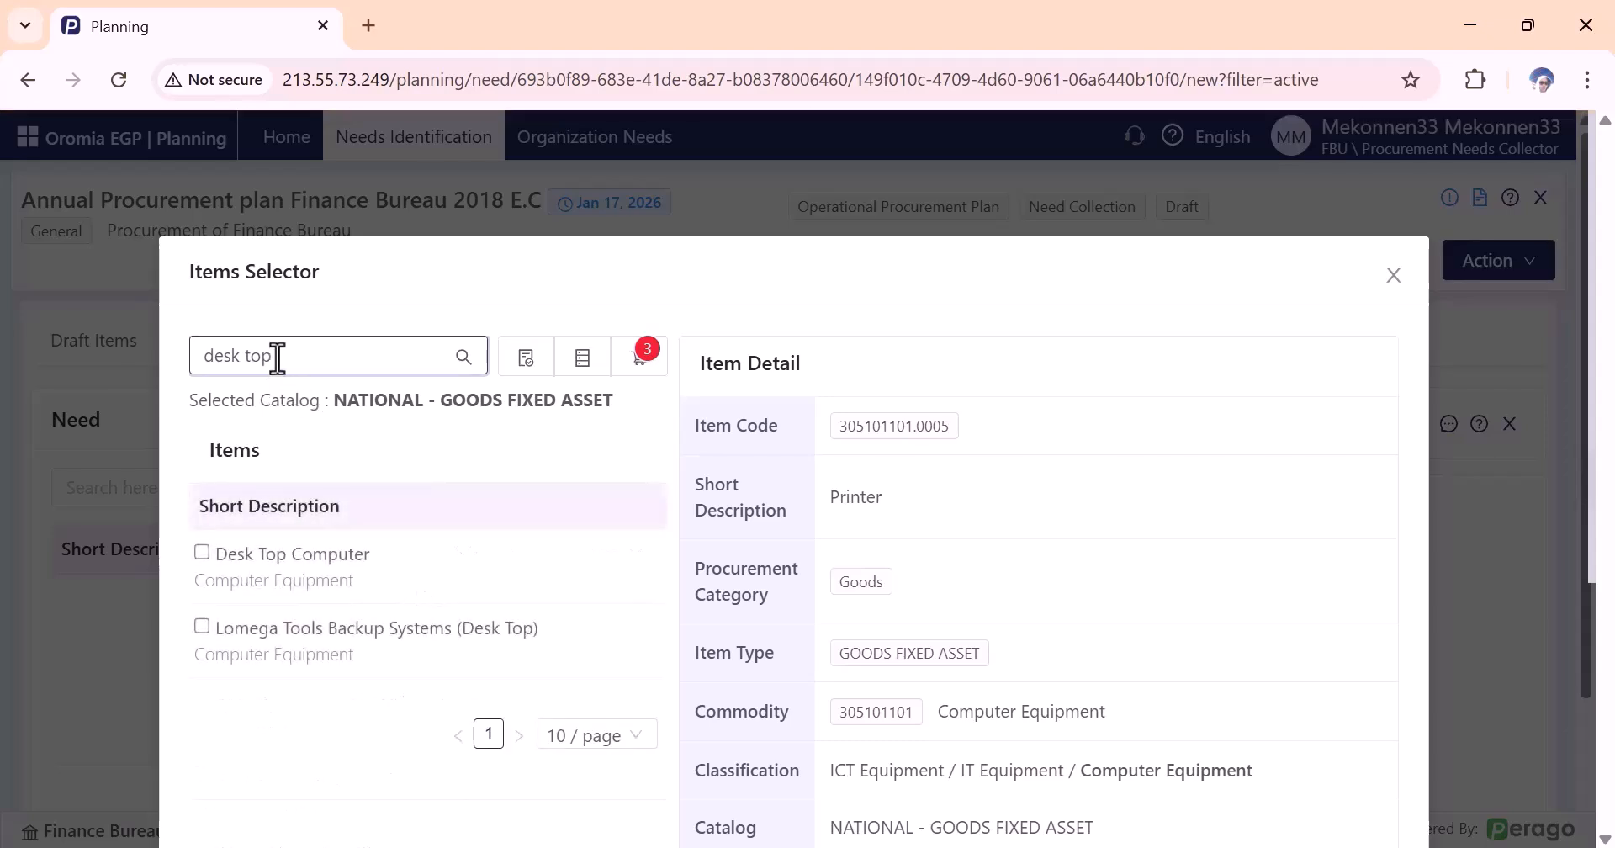
{"action": "left_click_drag", "start_coordinate": [278, 357], "coordinate": [185, 387]}
{"action": "key", "text": "BackSpace"}
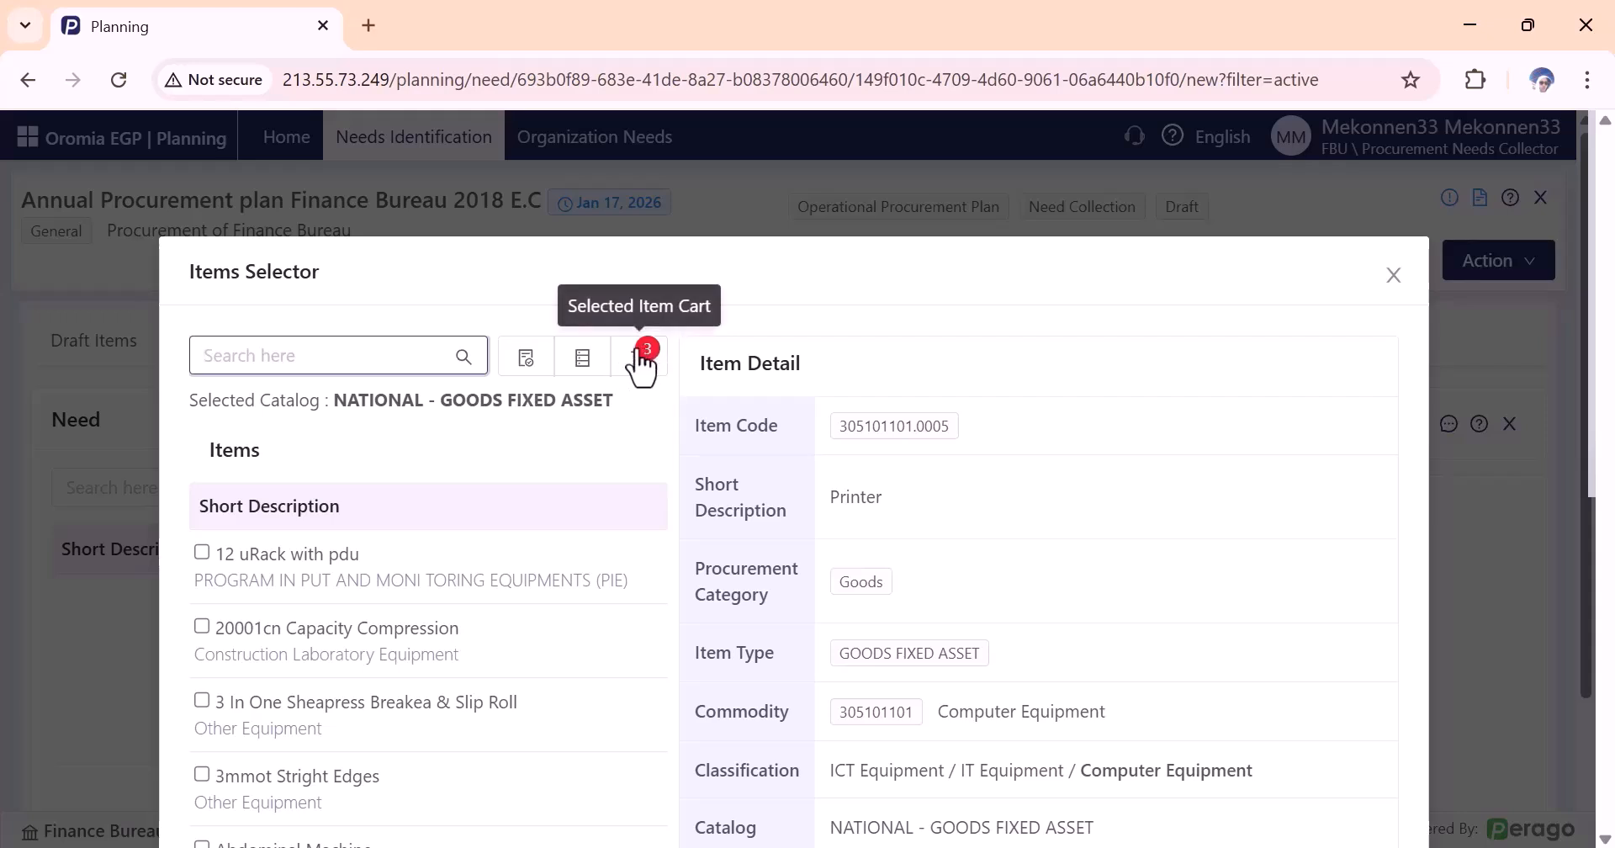
{"action": "scroll", "coordinate": [397, 555], "scroll_direction": "down", "scroll_amount": 2}
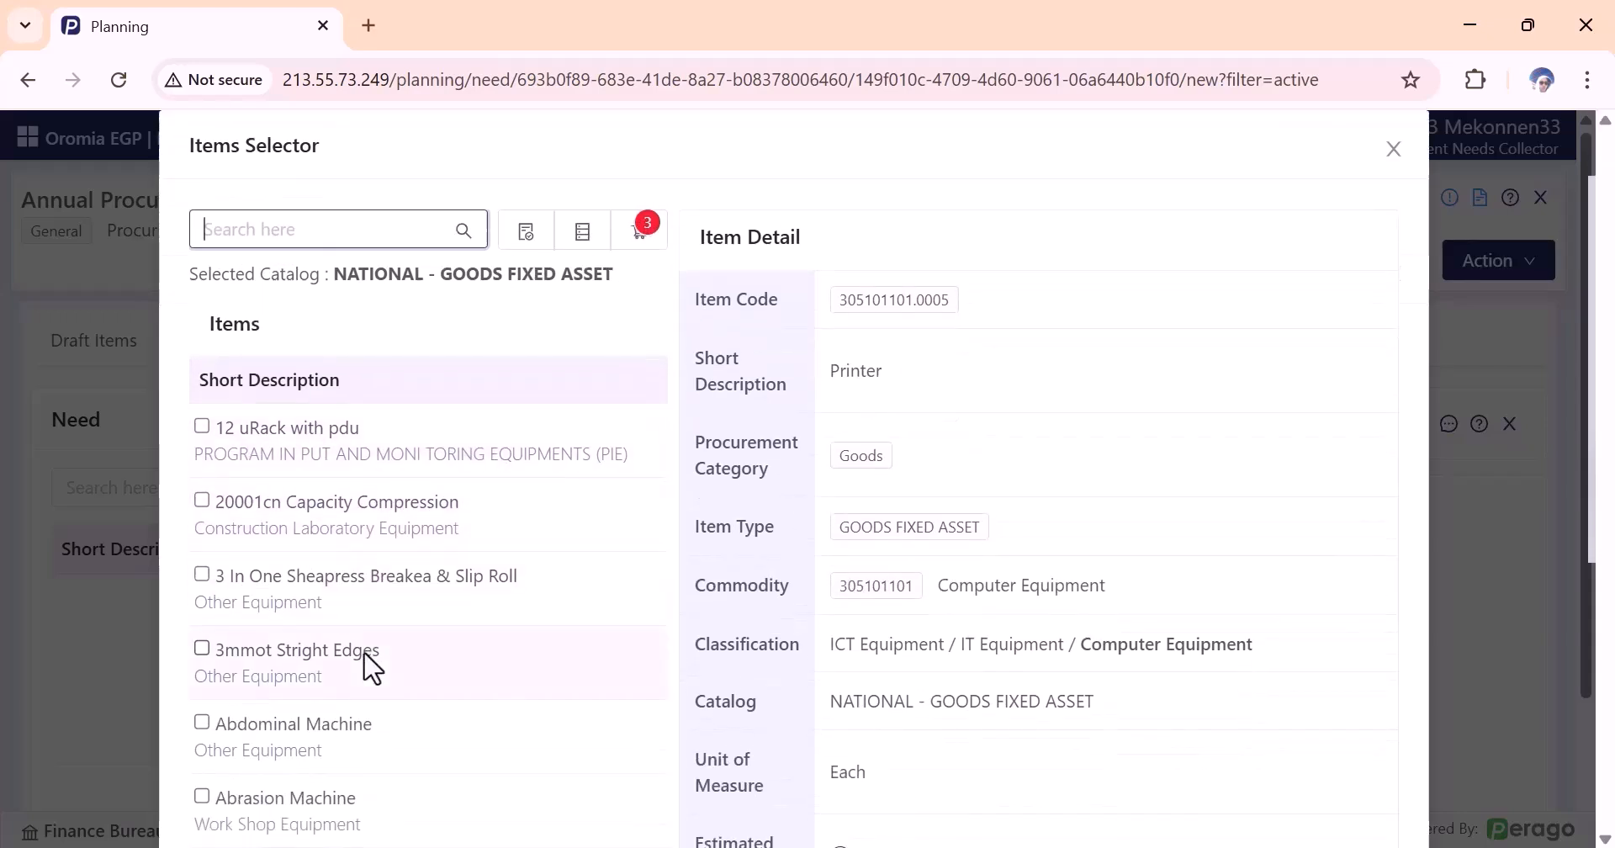
{"action": "scroll", "coordinate": [432, 631], "scroll_direction": "up", "scroll_amount": 2}
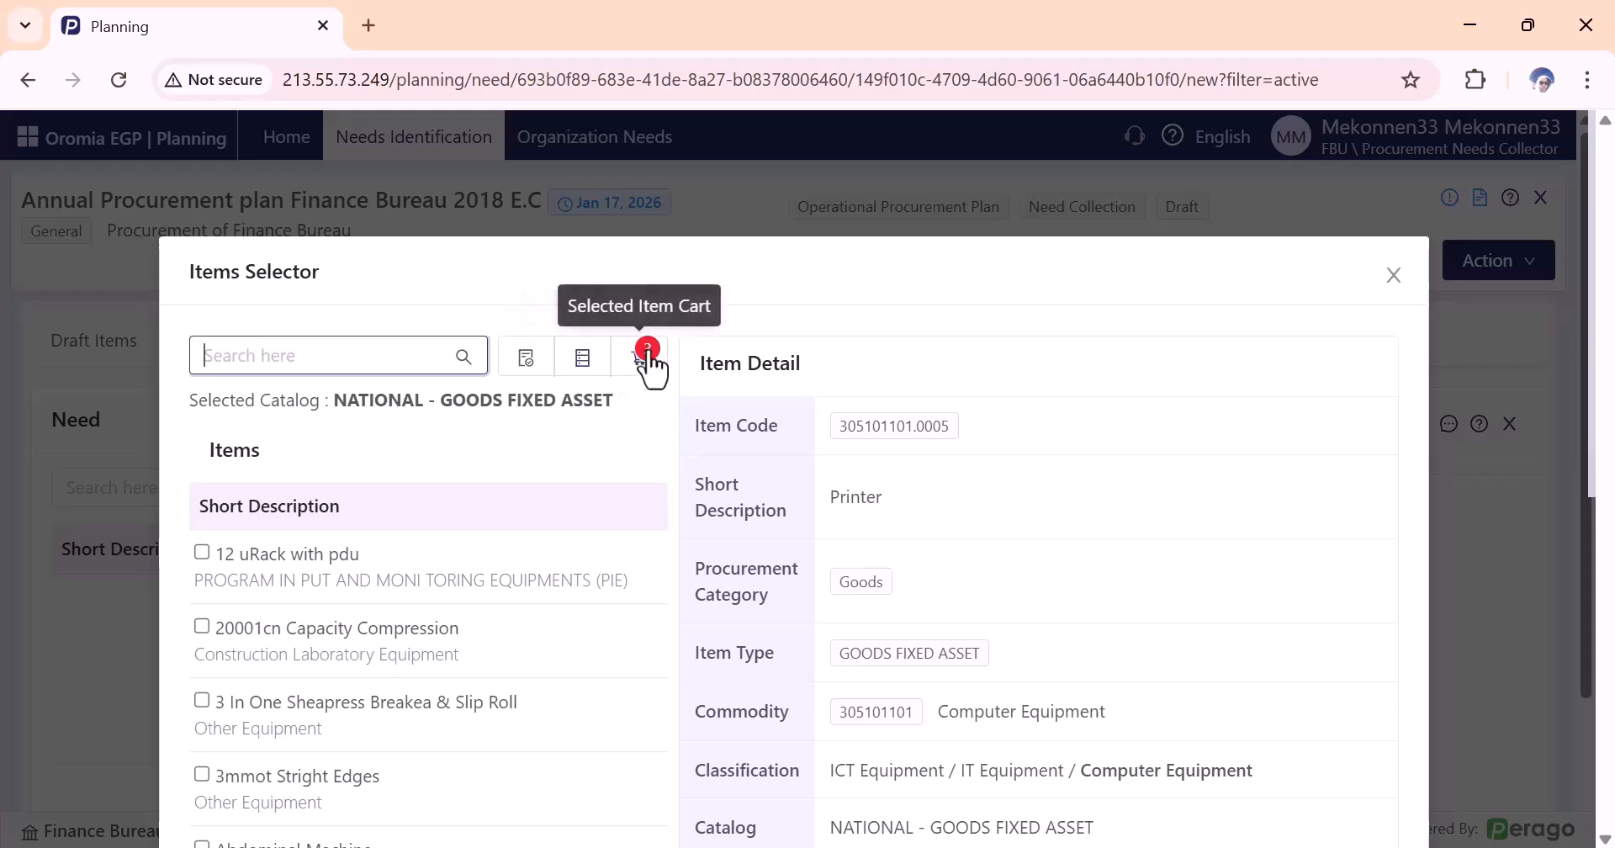
Return to the product catalogs and choose NATIONAL - GOODS INVENTORY from the third page.
{"action": "left_click", "coordinate": [583, 365]}
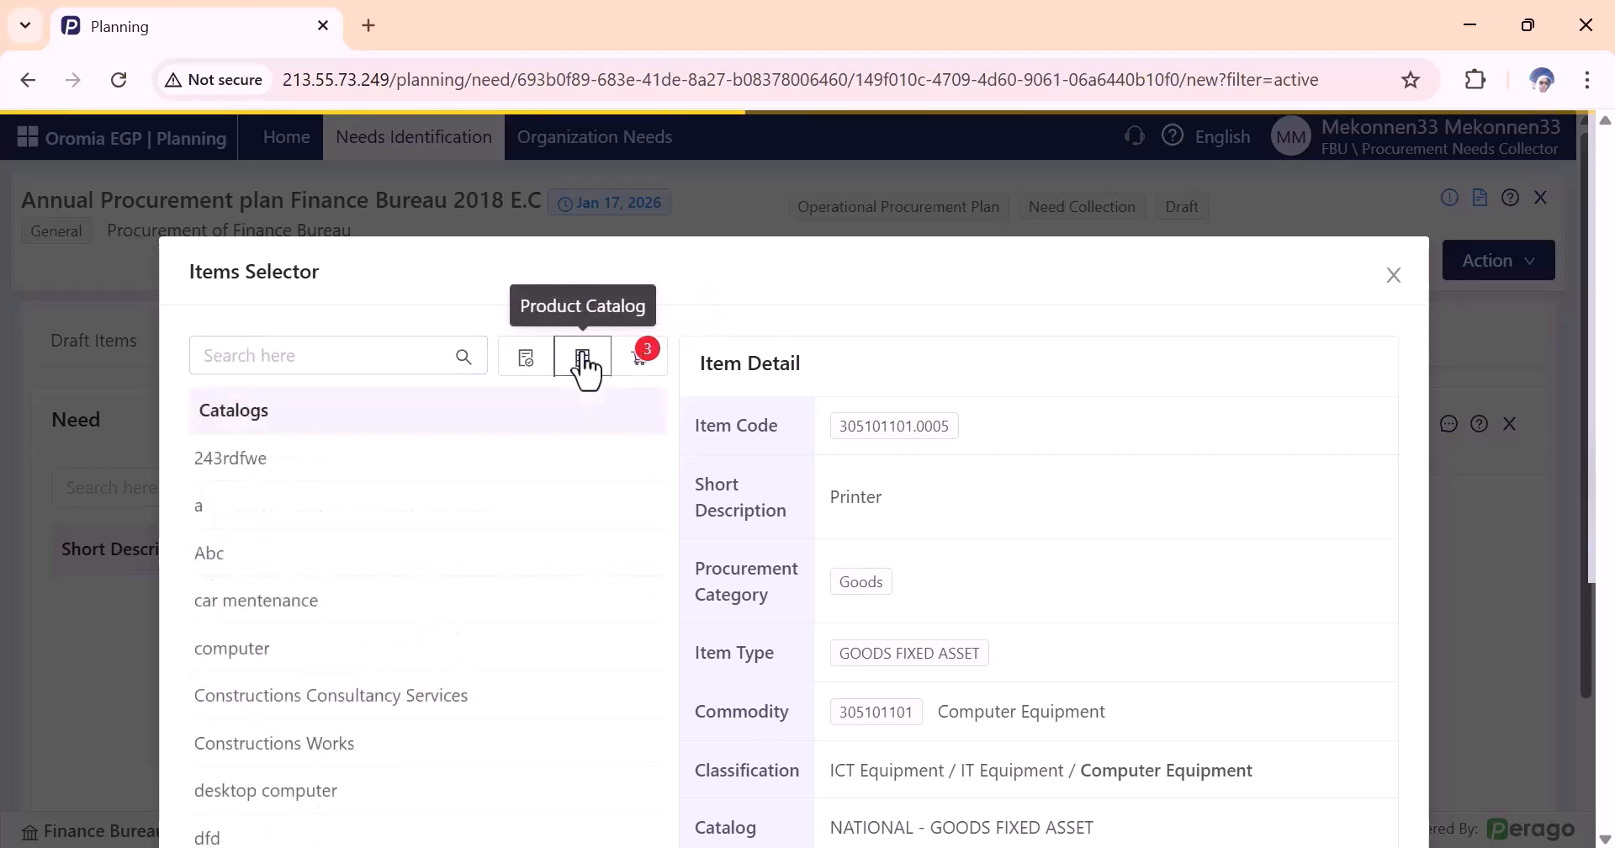
{"action": "scroll", "coordinate": [507, 560], "scroll_direction": "down", "scroll_amount": 5}
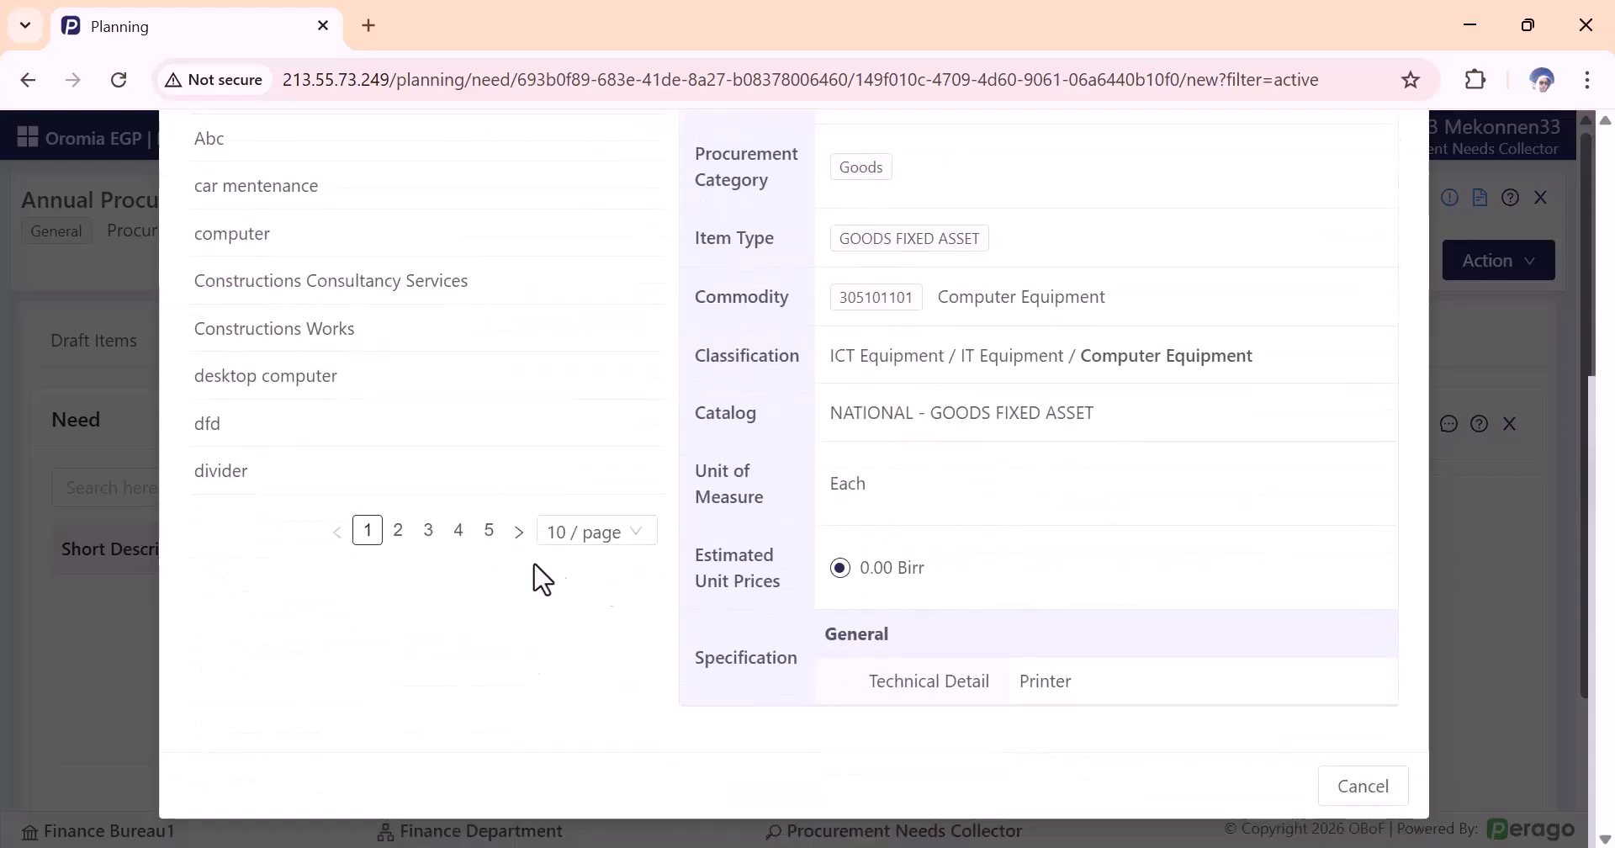
{"action": "left_click", "coordinate": [428, 530]}
{"action": "scroll", "coordinate": [346, 486], "scroll_direction": "up", "scroll_amount": 3}
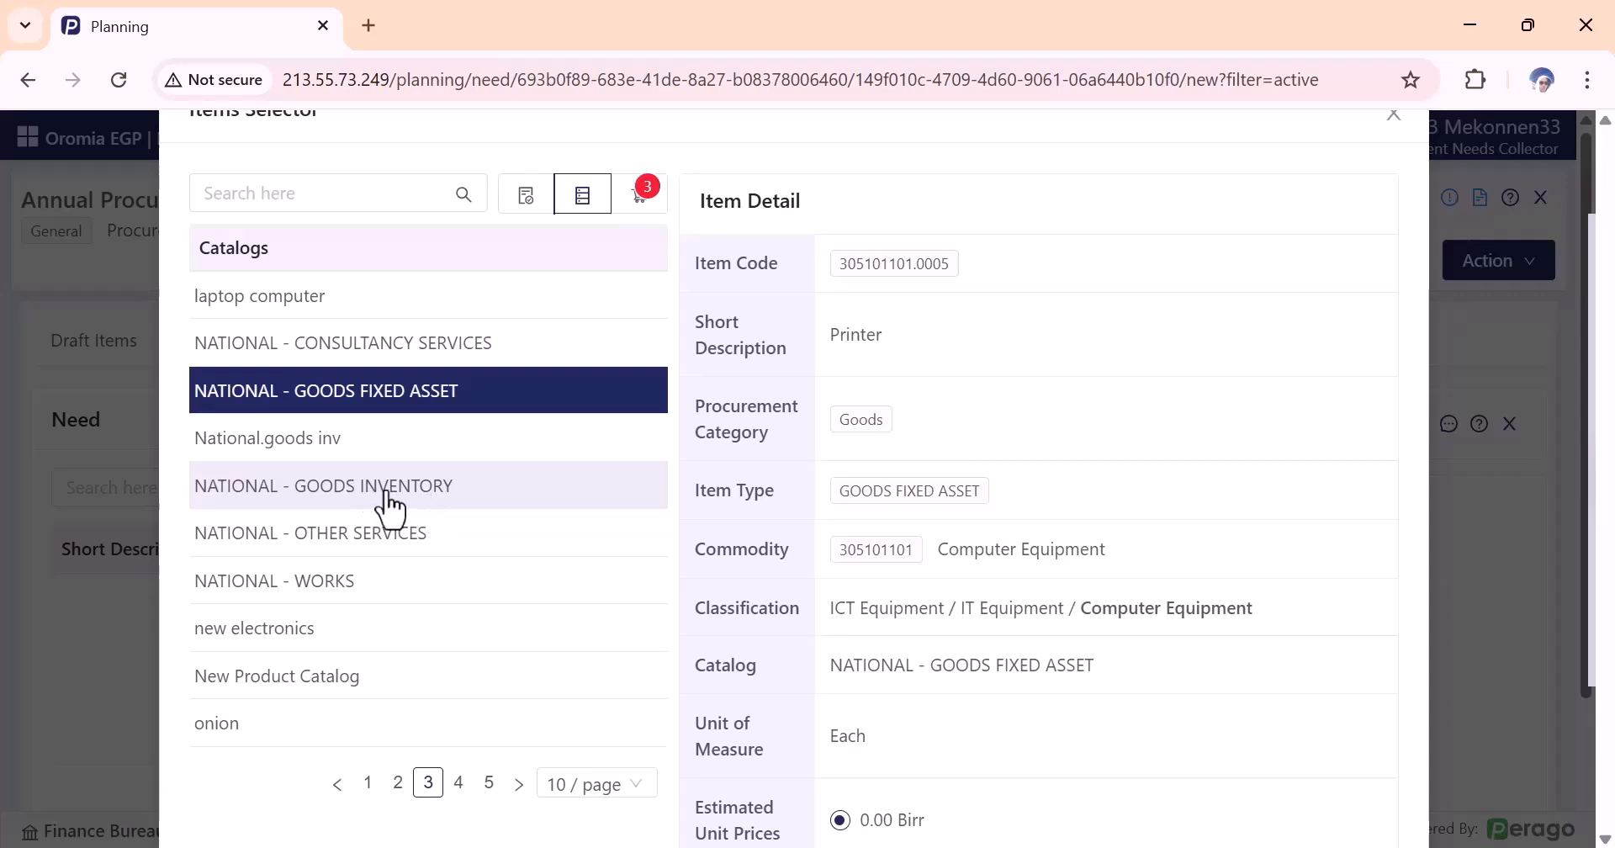
{"action": "left_click", "coordinate": [388, 504]}
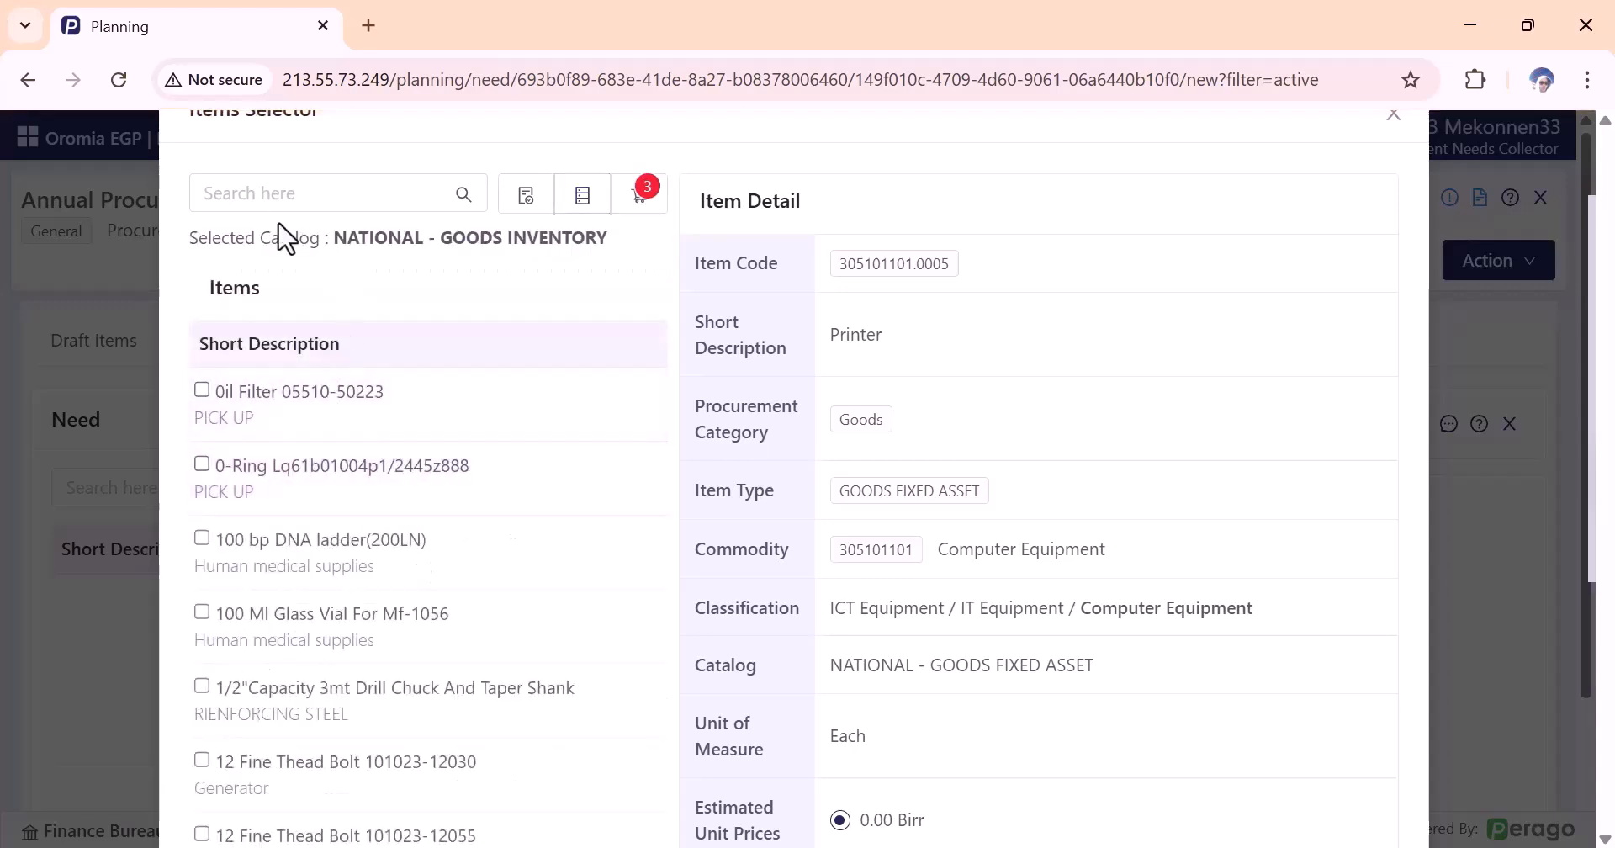
Search the goods inventory catalog for "stationary" and select the Agraph Meduim item.
{"action": "left_click", "coordinate": [263, 194]}
{"action": "type", "text": "stationary"}
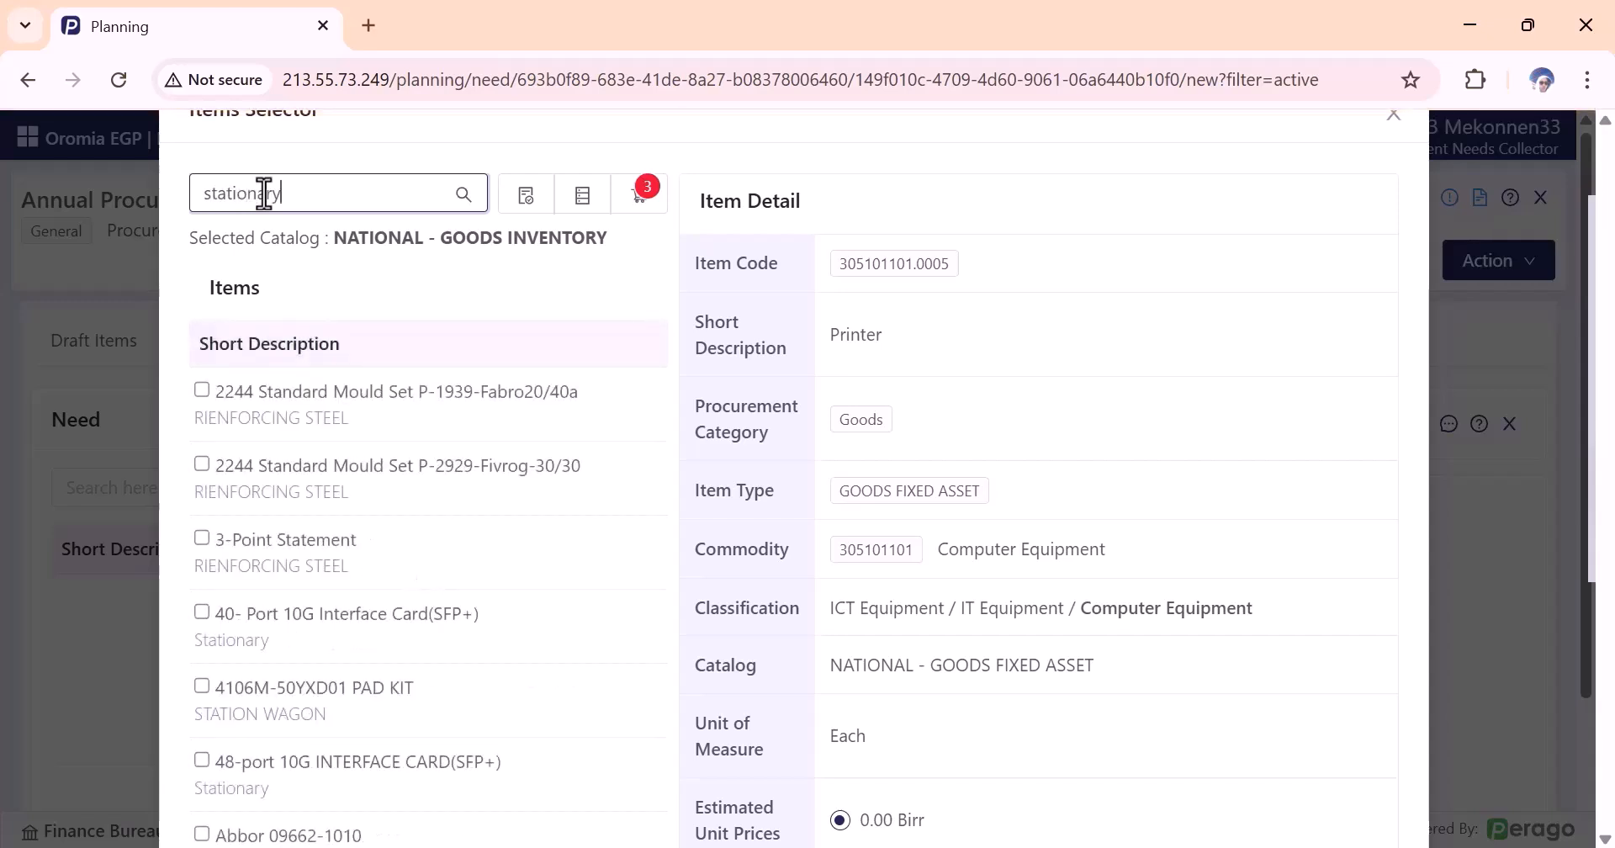
{"action": "scroll", "coordinate": [337, 505], "scroll_direction": "down", "scroll_amount": 10}
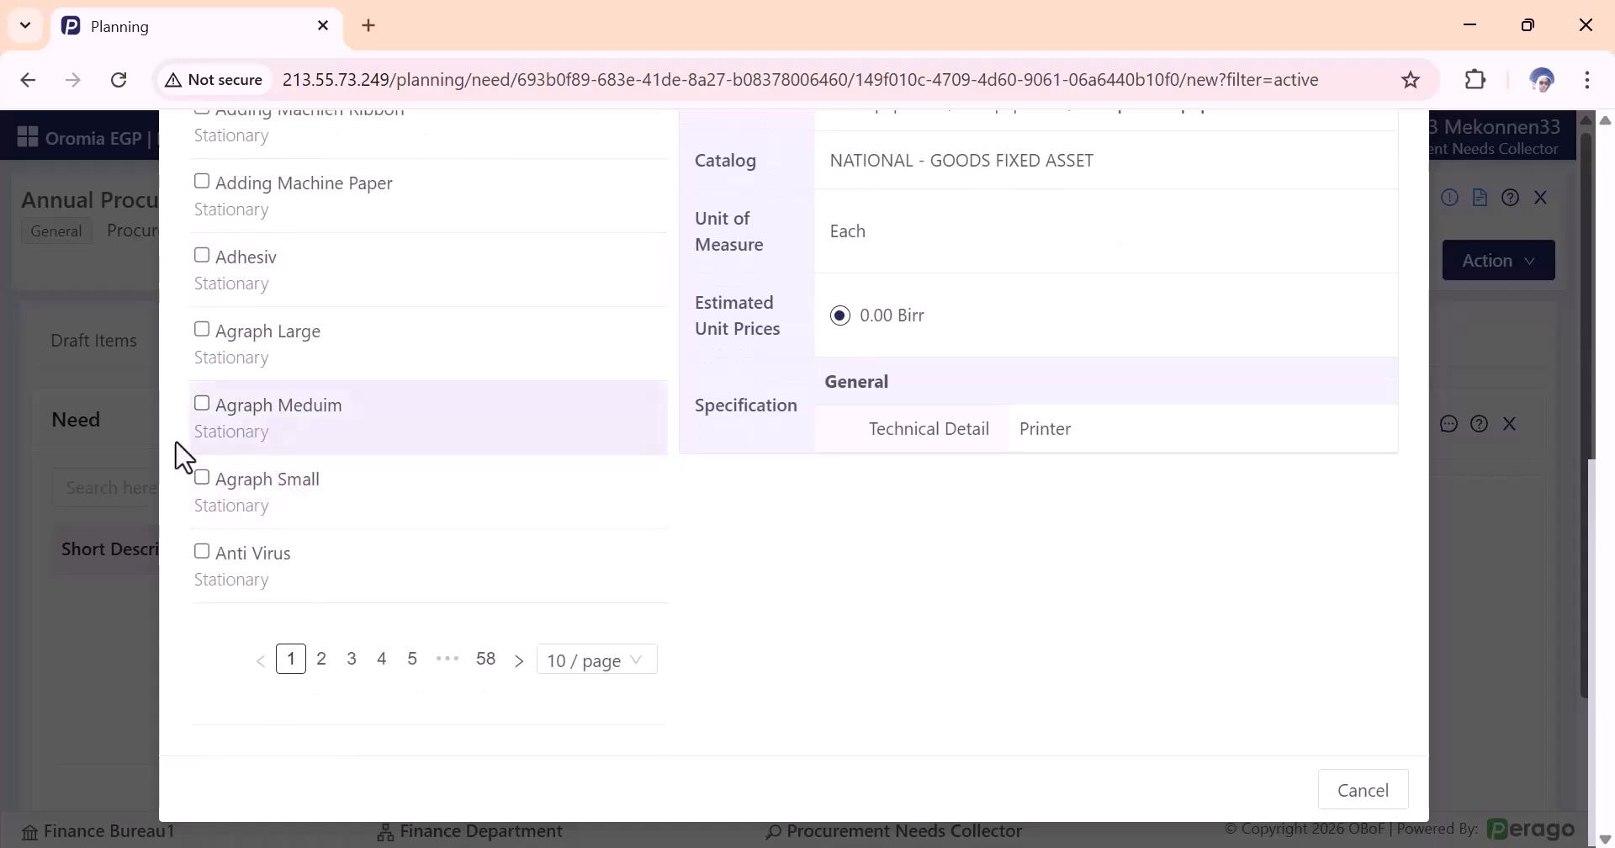
{"action": "left_click", "coordinate": [202, 402]}
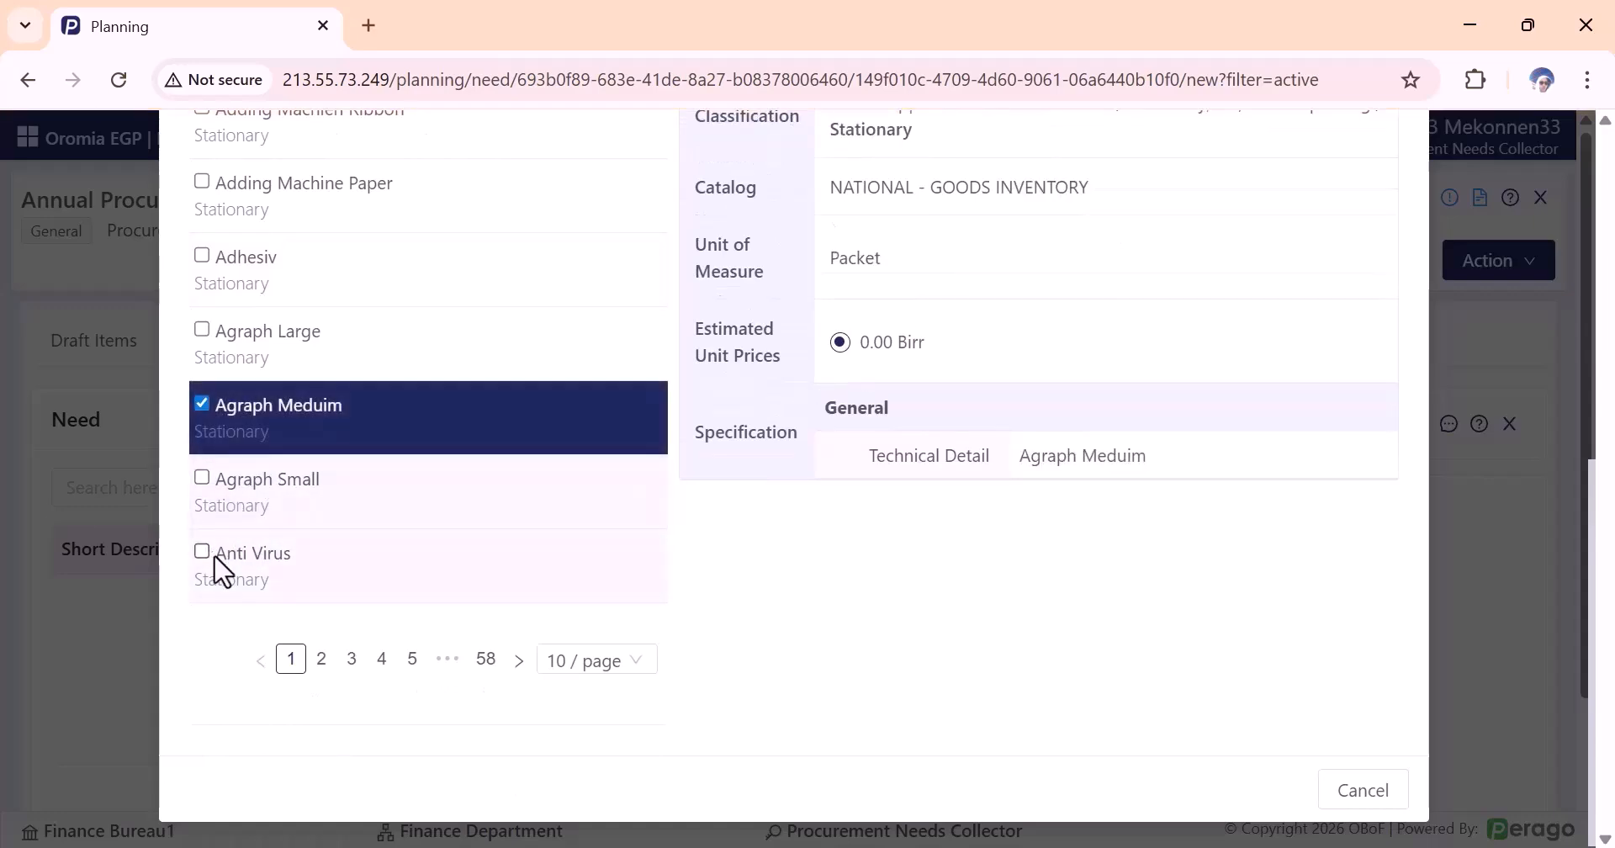
Look through the second and third pages of stationary results, and select the Binder item on the fourth page.
{"action": "left_click", "coordinate": [321, 661]}
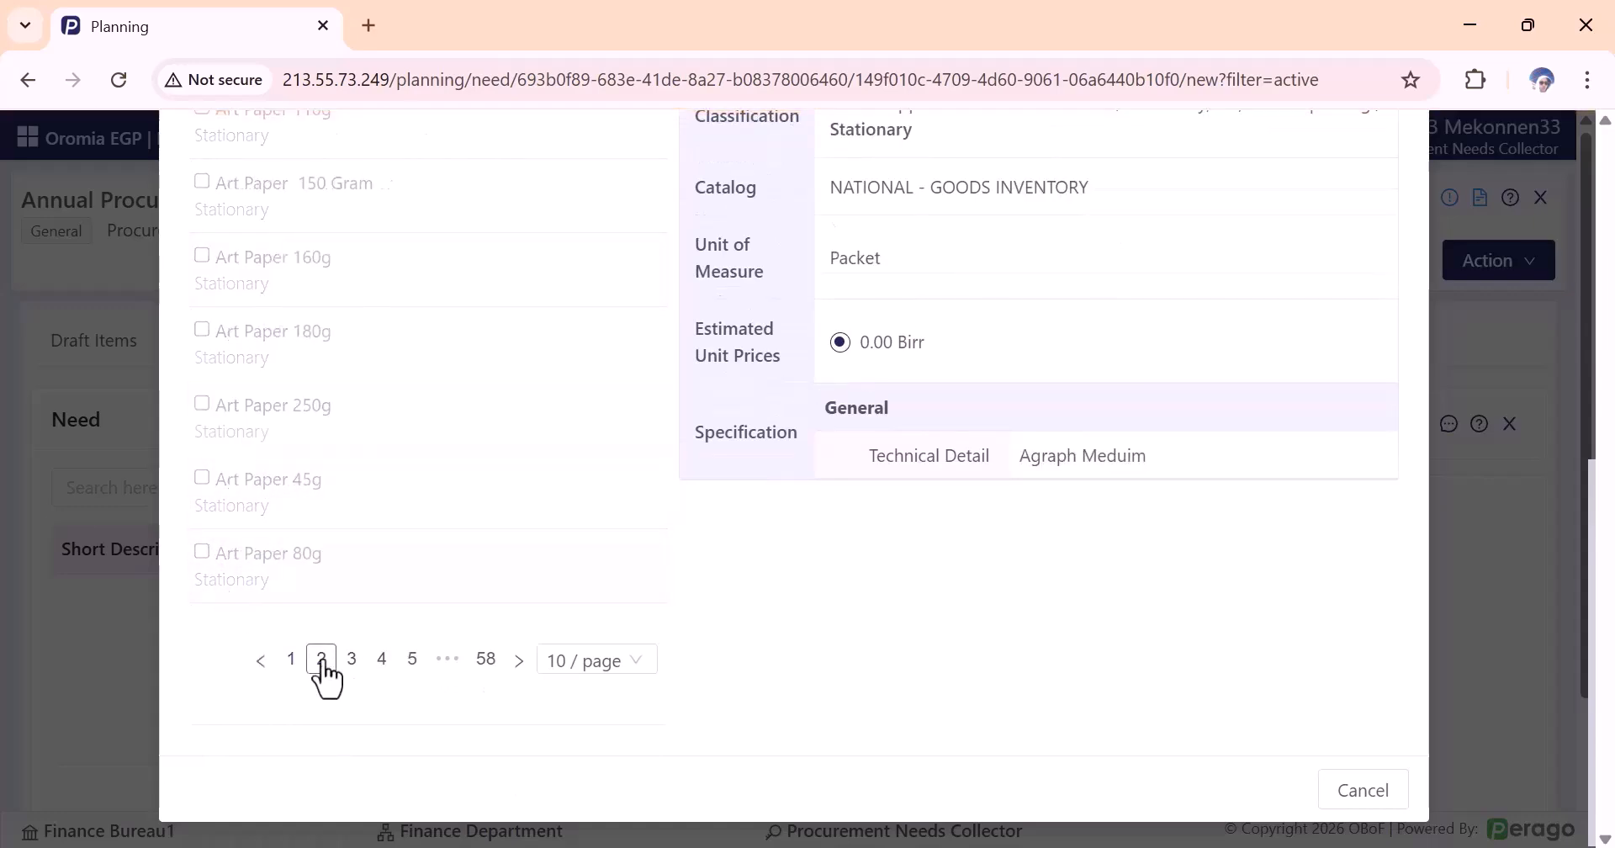
{"action": "scroll", "coordinate": [317, 505], "scroll_direction": "up", "scroll_amount": 5}
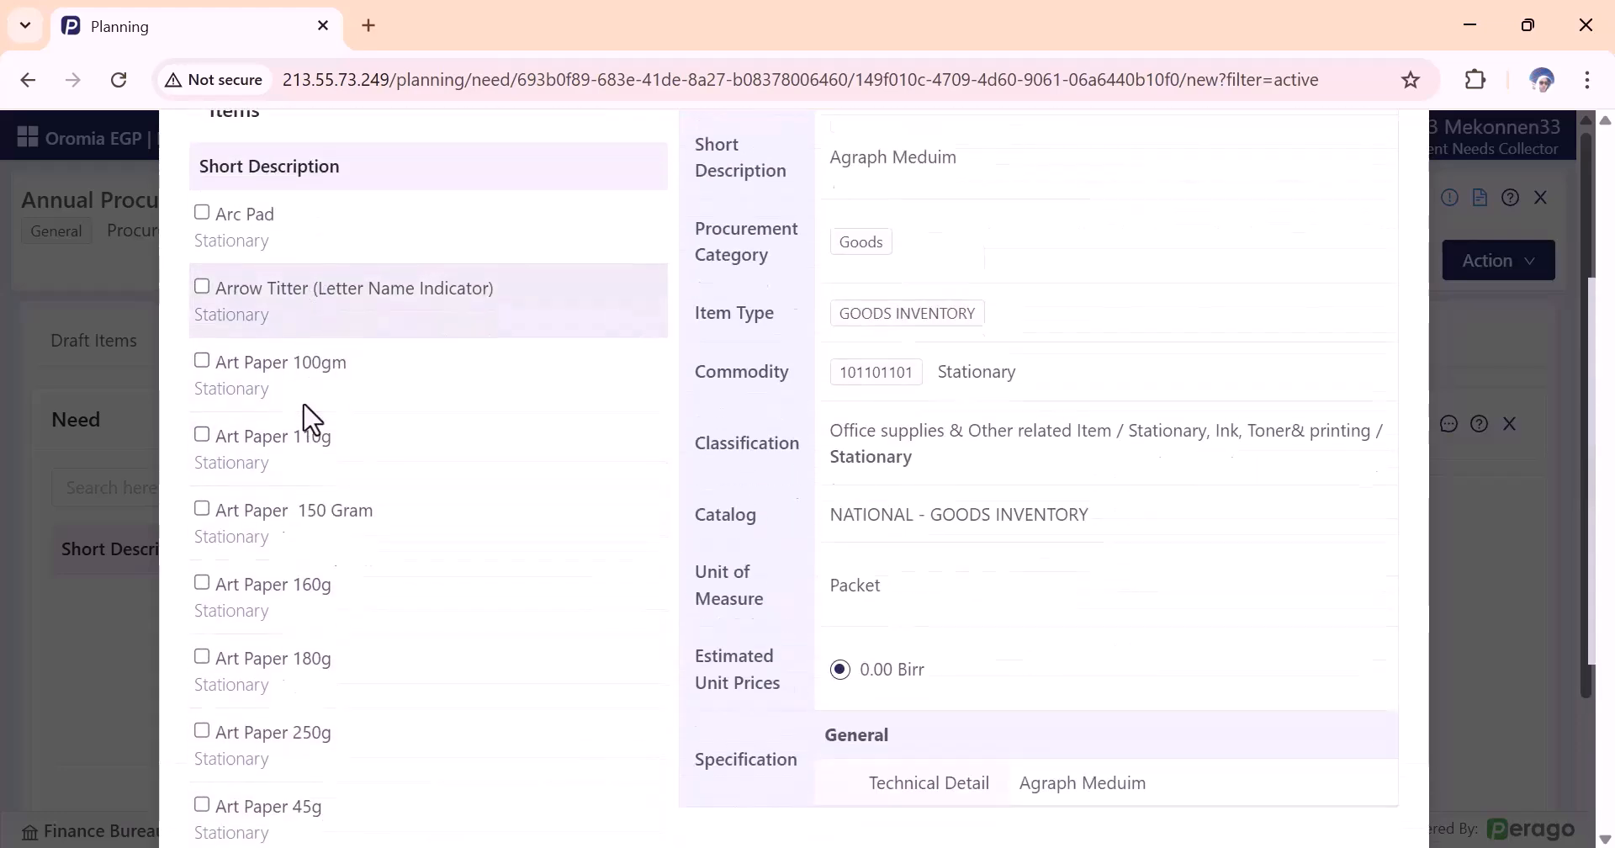
{"action": "scroll", "coordinate": [307, 391], "scroll_direction": "down", "scroll_amount": 5}
{"action": "left_click", "coordinate": [349, 659]}
{"action": "scroll", "coordinate": [340, 488], "scroll_direction": "up", "scroll_amount": 3}
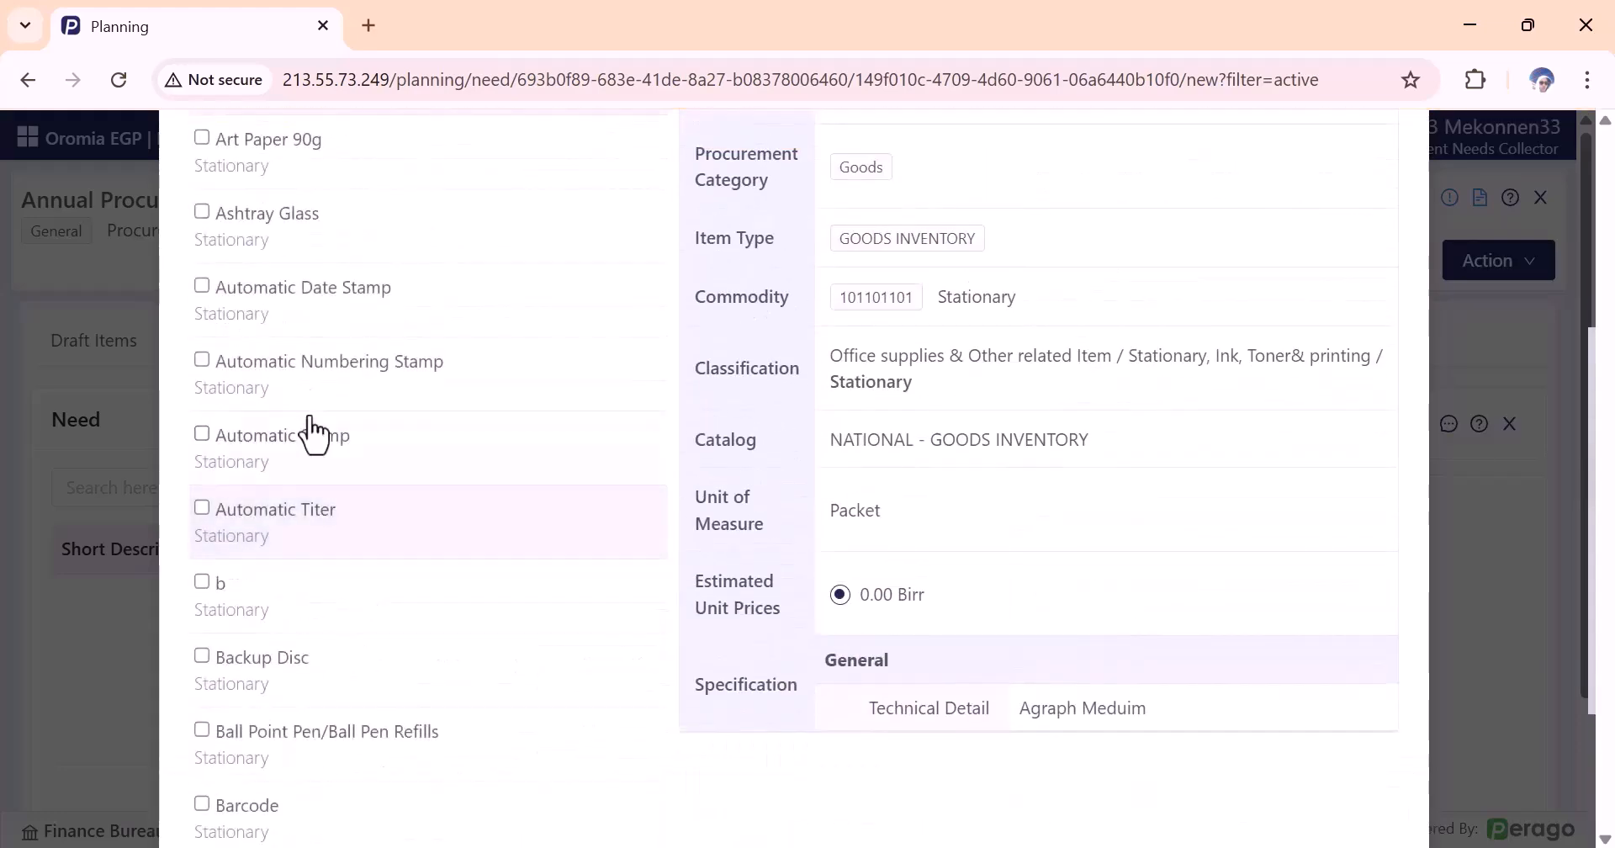
{"action": "scroll", "coordinate": [252, 559], "scroll_direction": "down", "scroll_amount": 1}
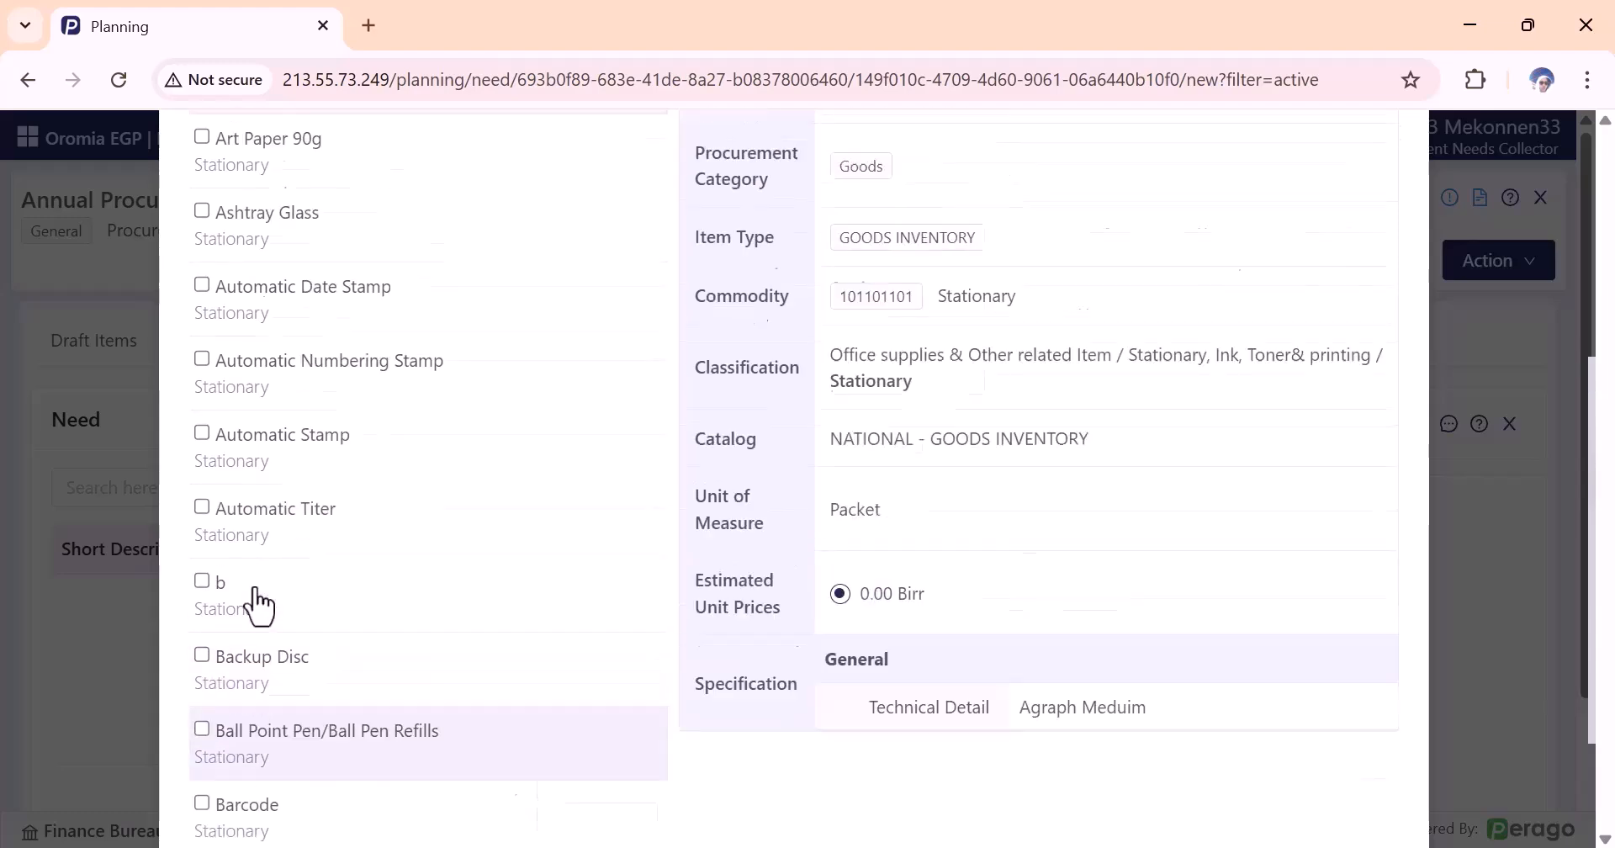
{"action": "scroll", "coordinate": [260, 601], "scroll_direction": "up", "scroll_amount": 5}
{"action": "scroll", "coordinate": [317, 508], "scroll_direction": "down", "scroll_amount": 5}
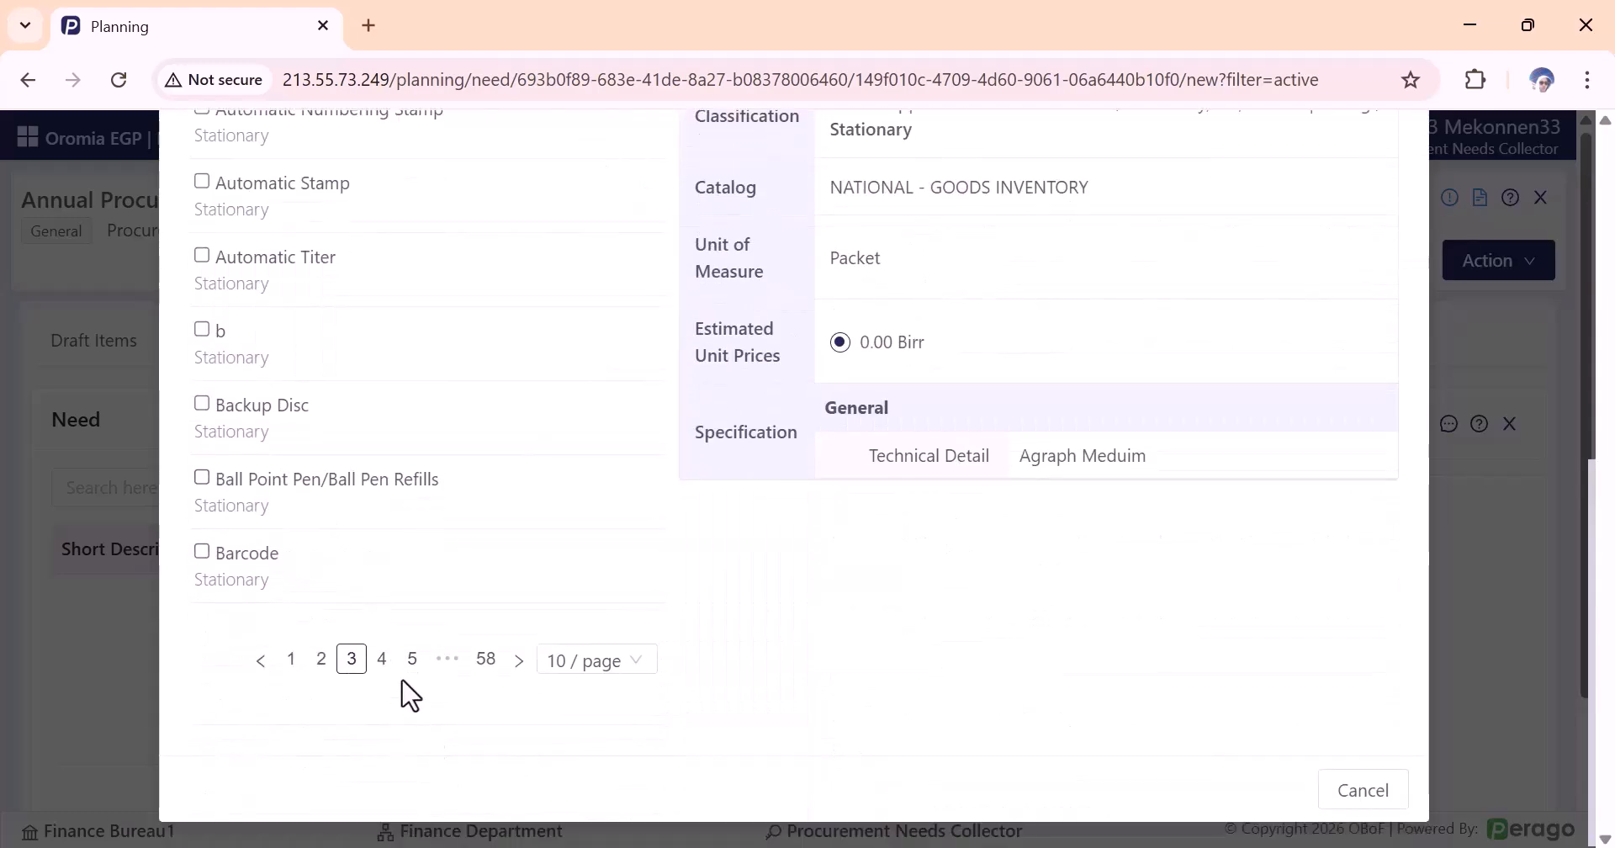
{"action": "left_click", "coordinate": [383, 660]}
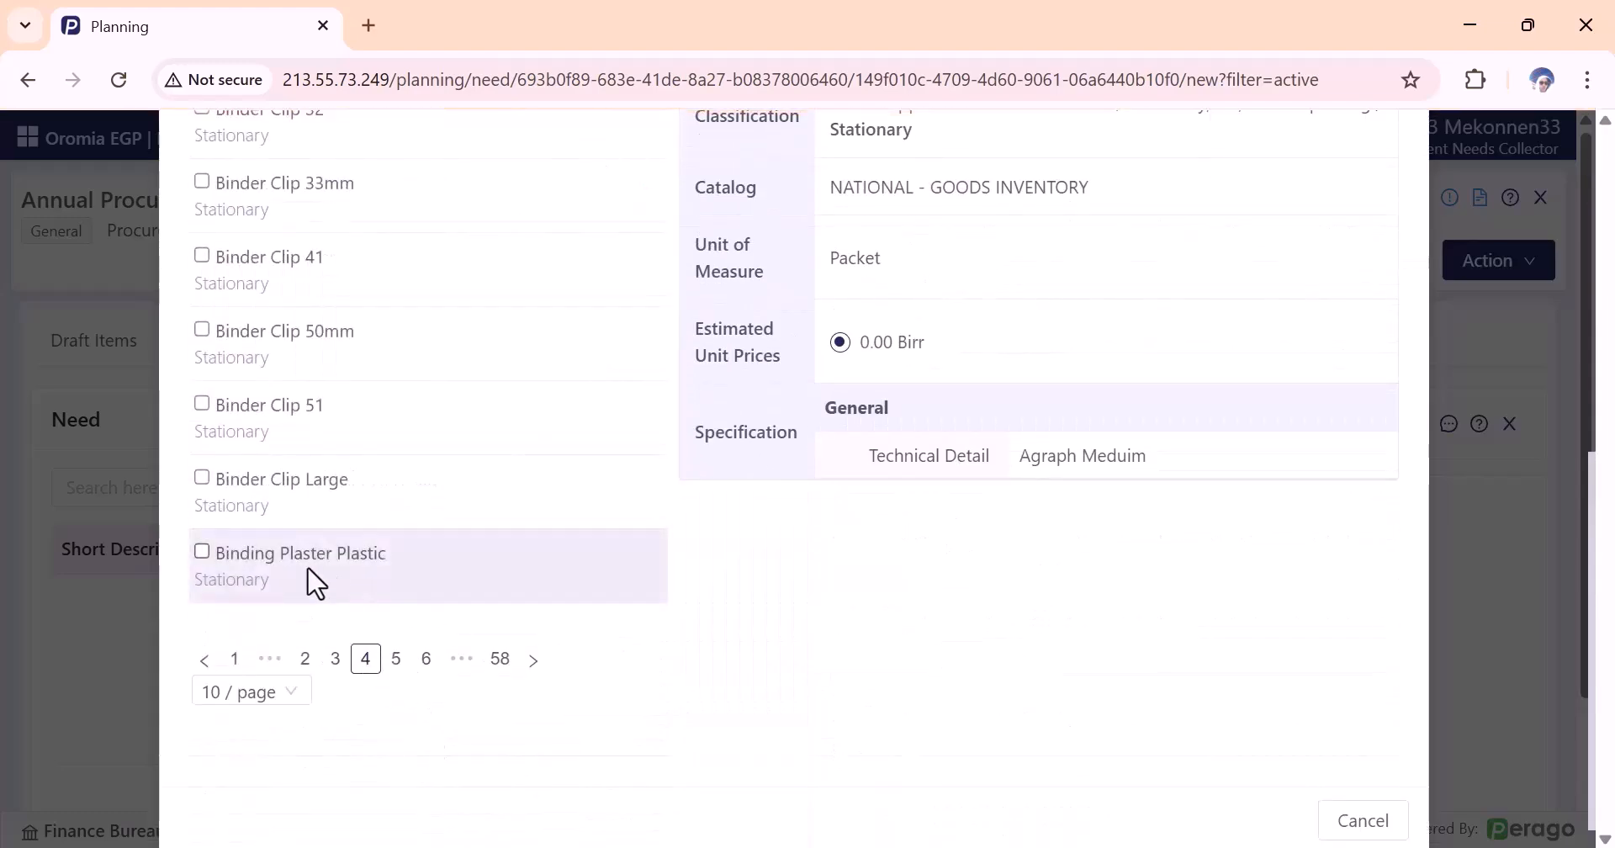
{"action": "scroll", "coordinate": [307, 578], "scroll_direction": "up", "scroll_amount": 3}
{"action": "scroll", "coordinate": [259, 374], "scroll_direction": "up", "scroll_amount": 2}
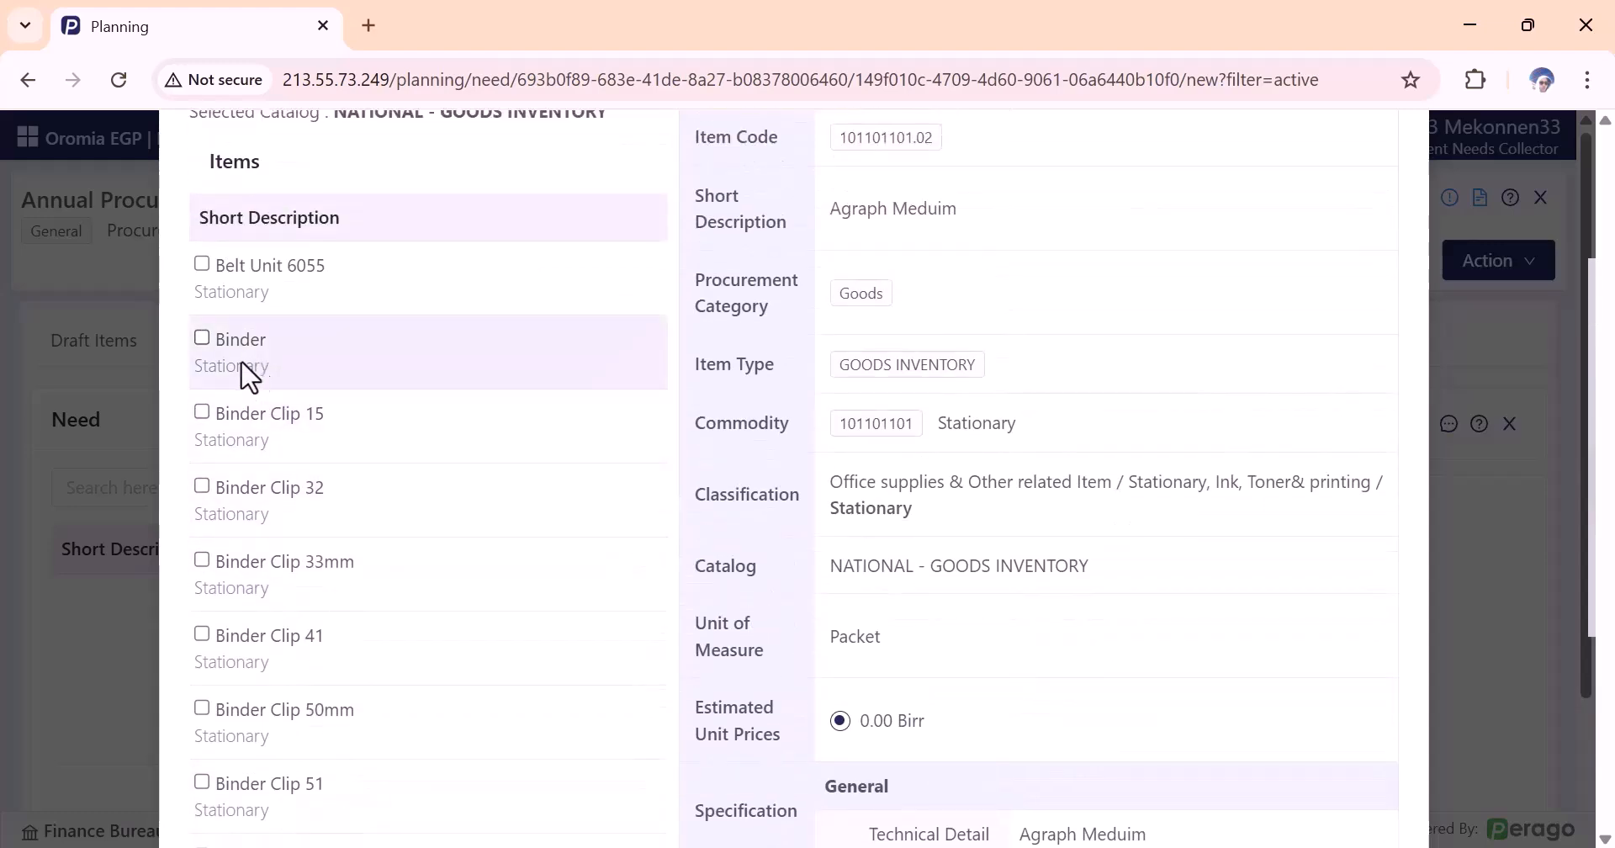
{"action": "left_click", "coordinate": [201, 338]}
Select the Blue Pen, Box File and Black Pen items on the fifth page of stationary results.
{"action": "scroll", "coordinate": [370, 546], "scroll_direction": "down", "scroll_amount": 5}
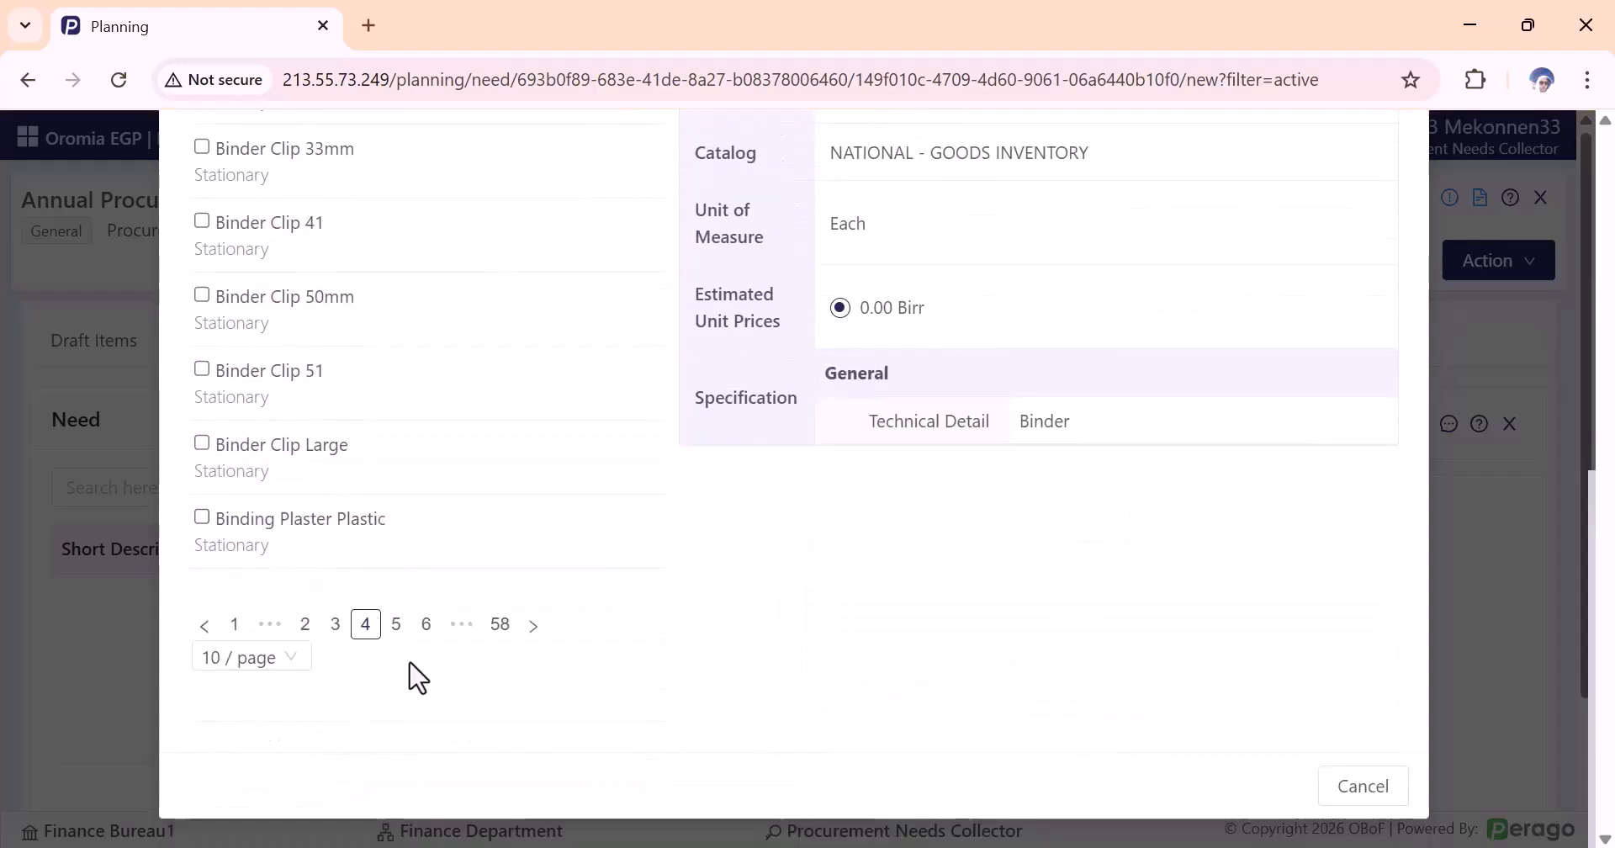
{"action": "left_click", "coordinate": [396, 624]}
{"action": "scroll", "coordinate": [371, 527], "scroll_direction": "up", "scroll_amount": 3}
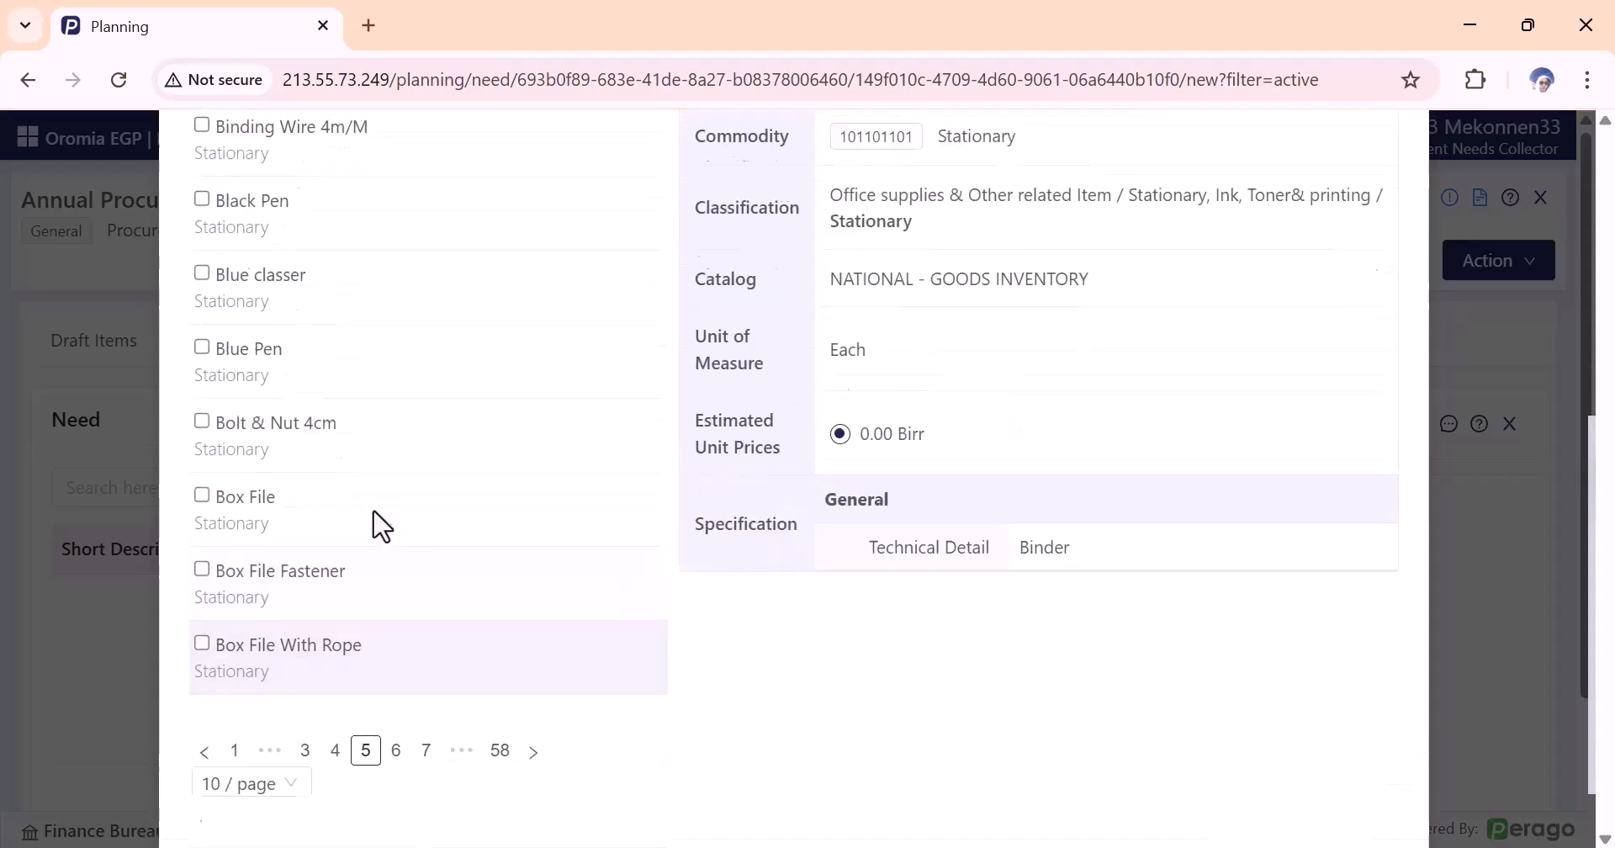
{"action": "left_click", "coordinate": [199, 470]}
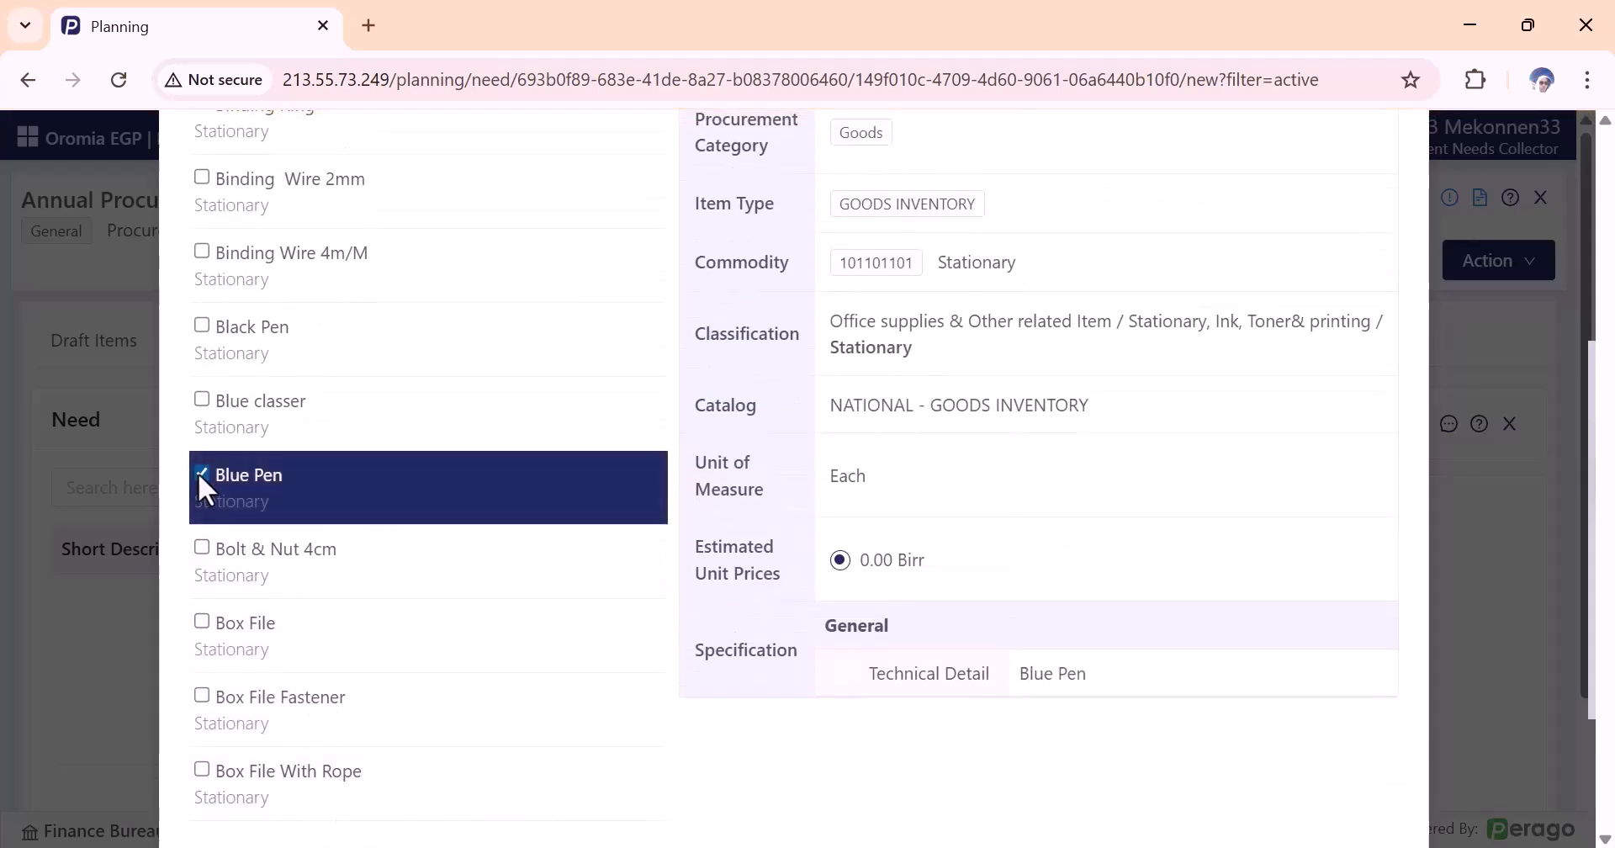
{"action": "left_click", "coordinate": [209, 633]}
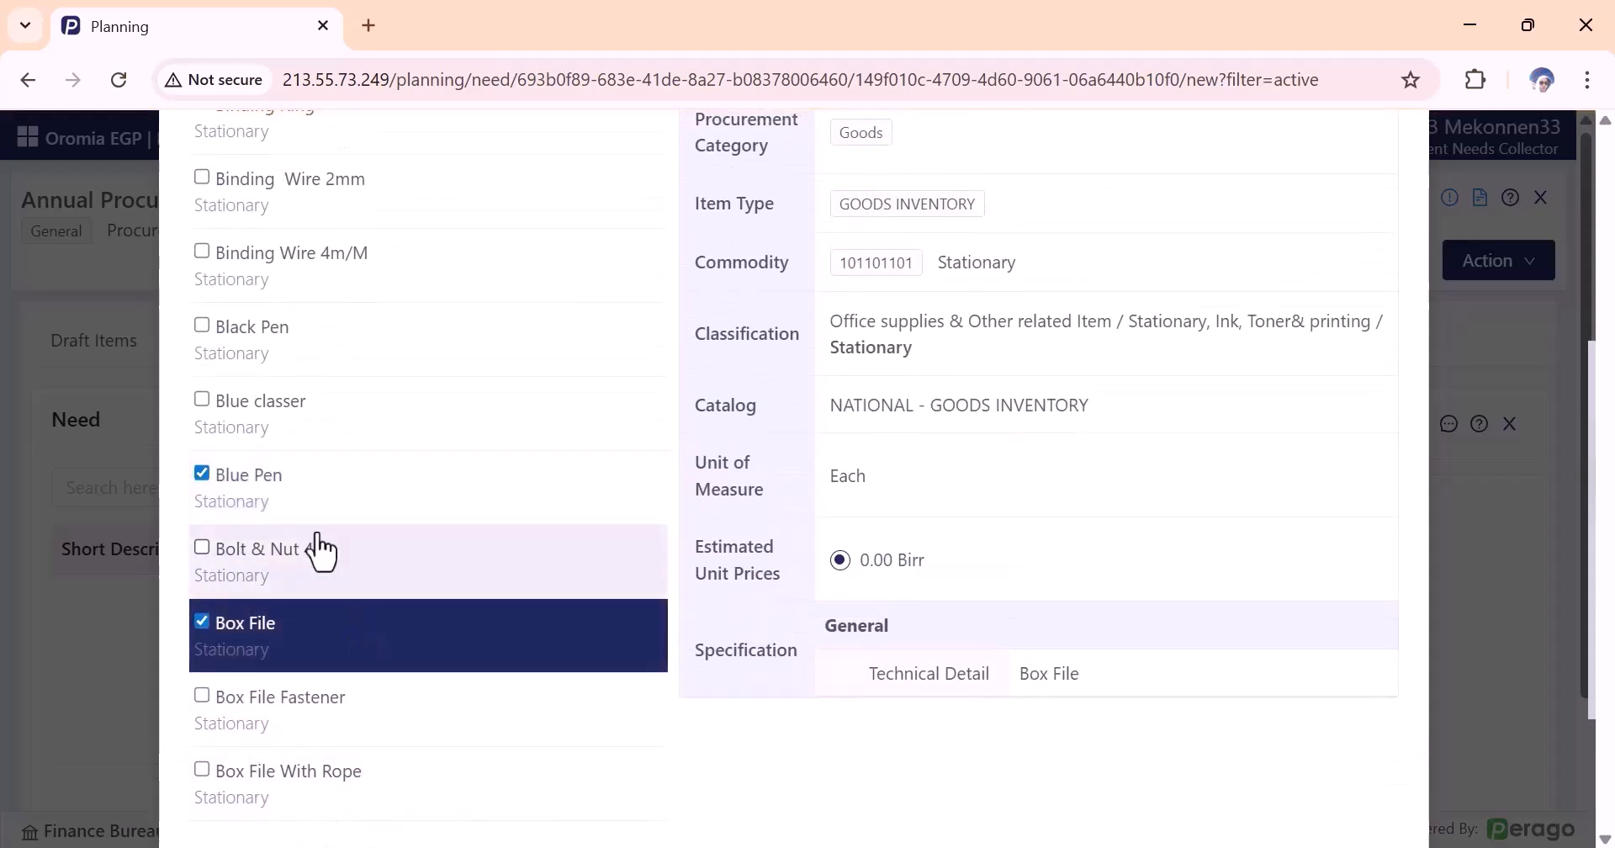
{"action": "scroll", "coordinate": [311, 505], "scroll_direction": "up", "scroll_amount": 2}
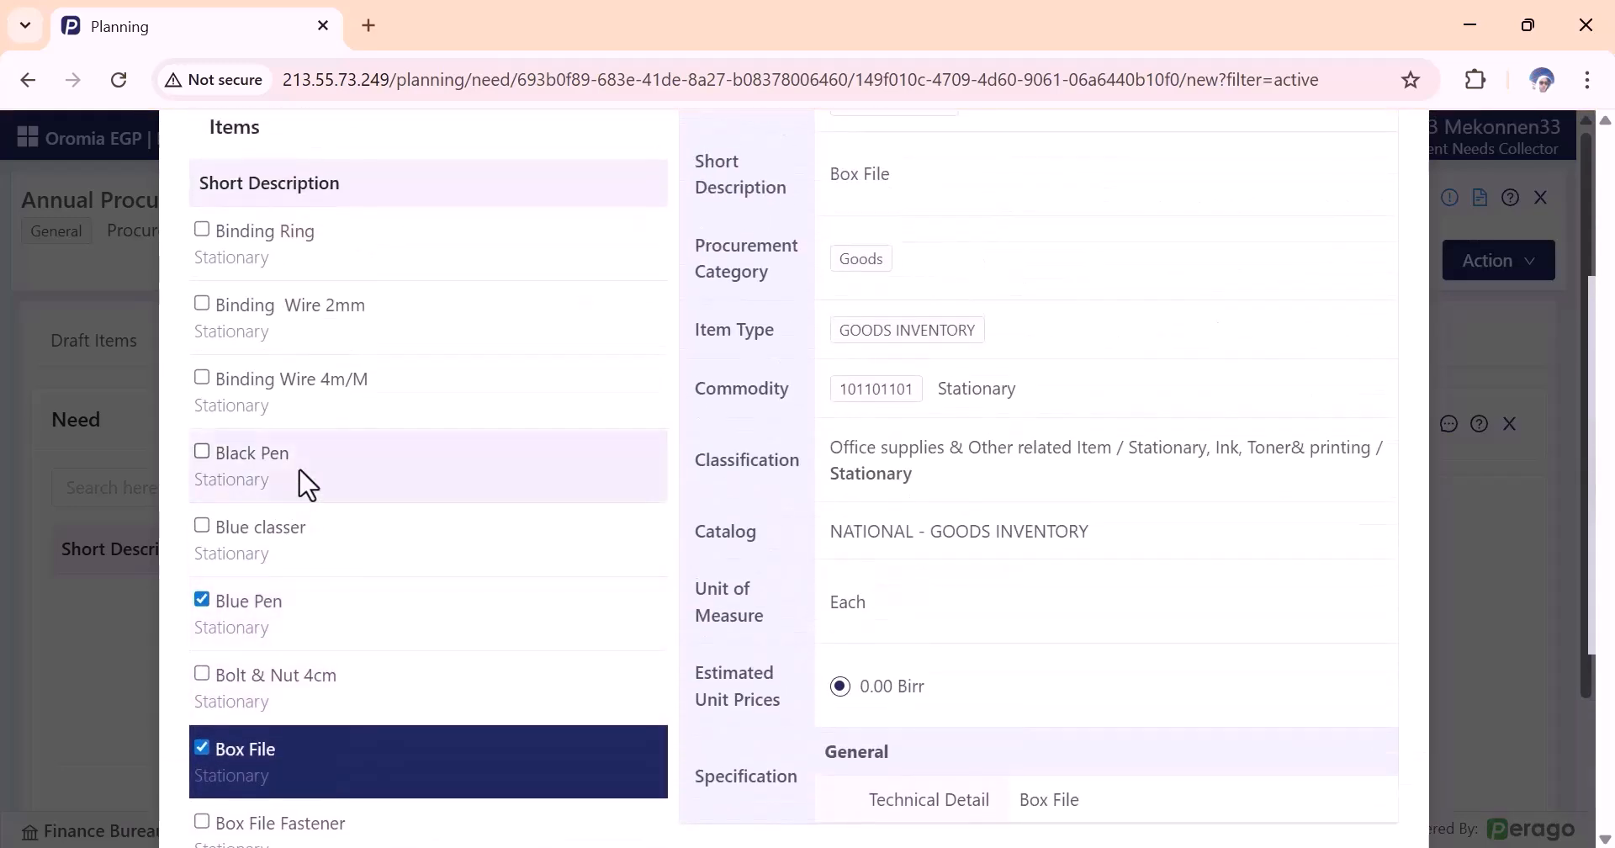
{"action": "left_click", "coordinate": [201, 454]}
{"action": "scroll", "coordinate": [269, 421], "scroll_direction": "up", "scroll_amount": 1}
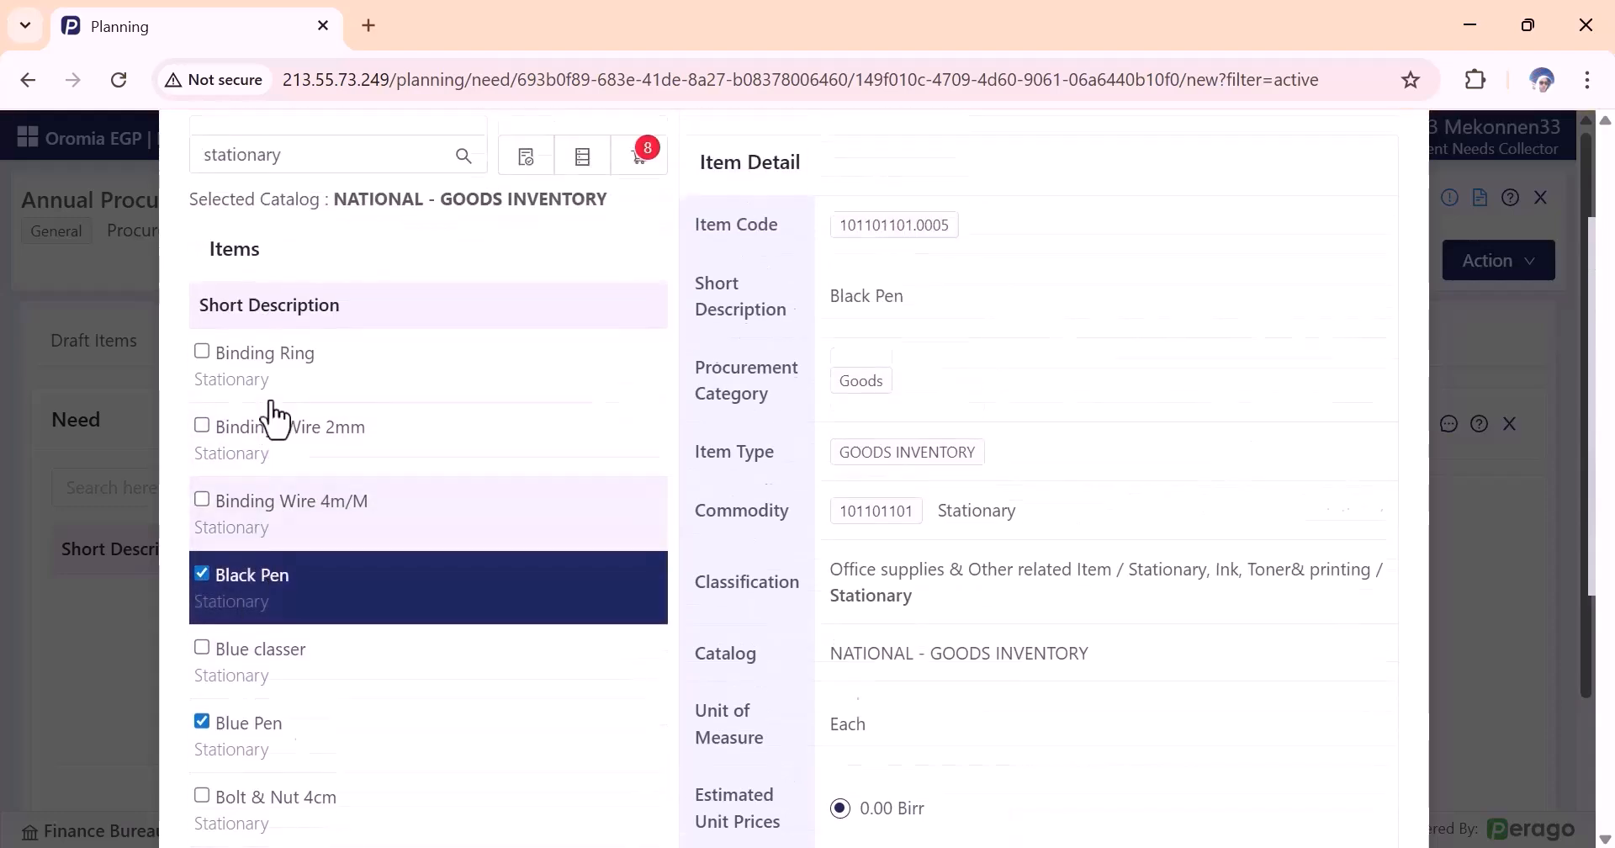
{"action": "scroll", "coordinate": [451, 457], "scroll_direction": "down", "scroll_amount": 1}
Search the goods inventory catalog for "sanitary" and select the Dettol, Dog Skin/Leather and Dust Mask items.
{"action": "scroll", "coordinate": [555, 404], "scroll_direction": "up", "scroll_amount": 3}
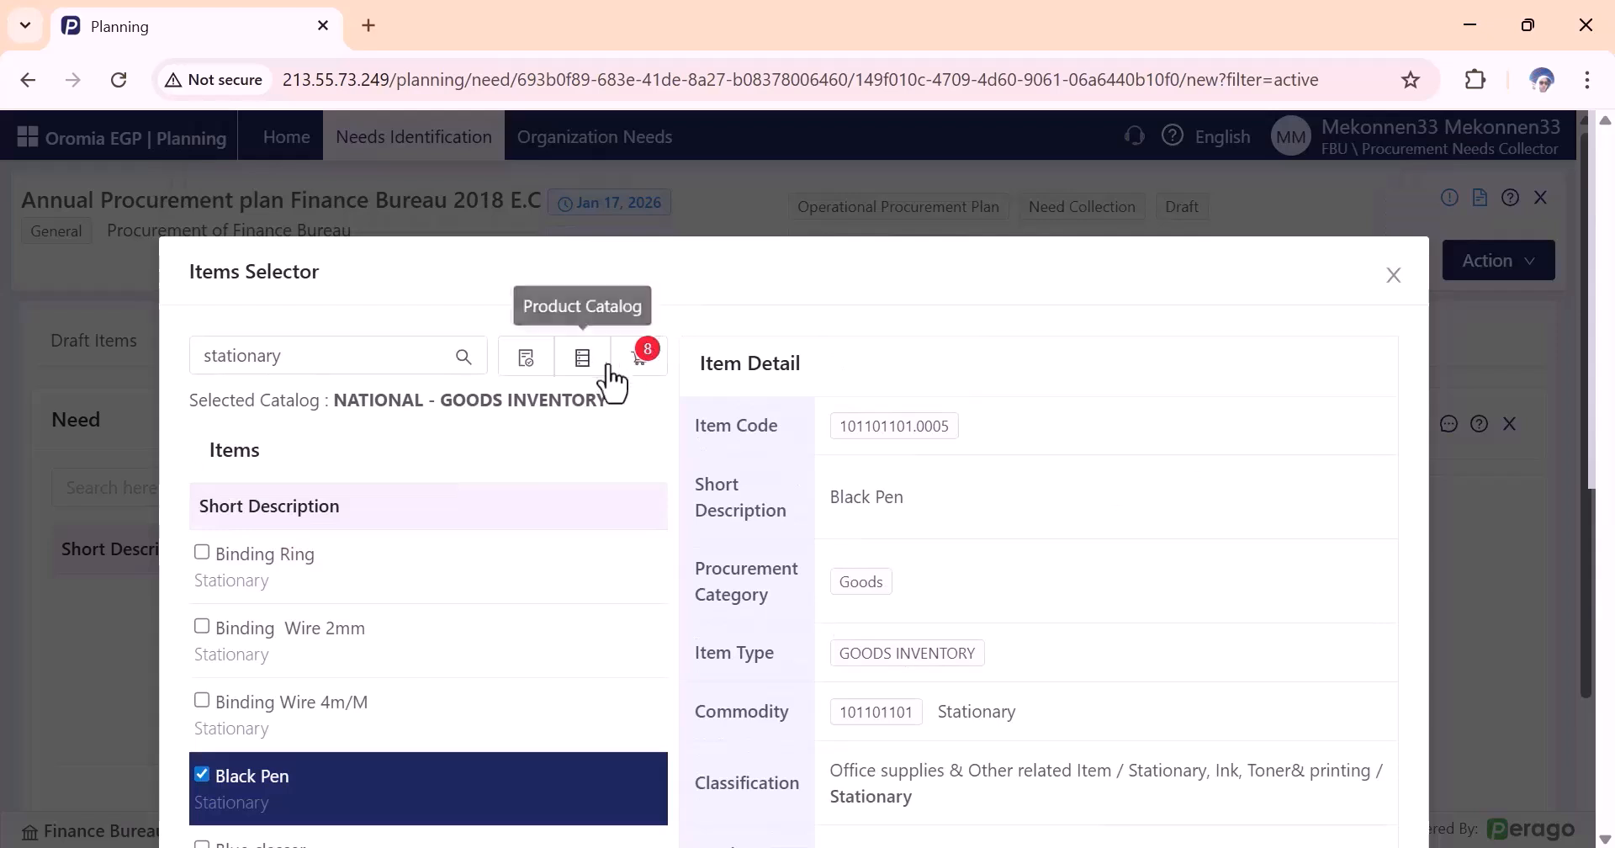
{"action": "left_click_drag", "start_coordinate": [306, 353], "coordinate": [169, 383]}
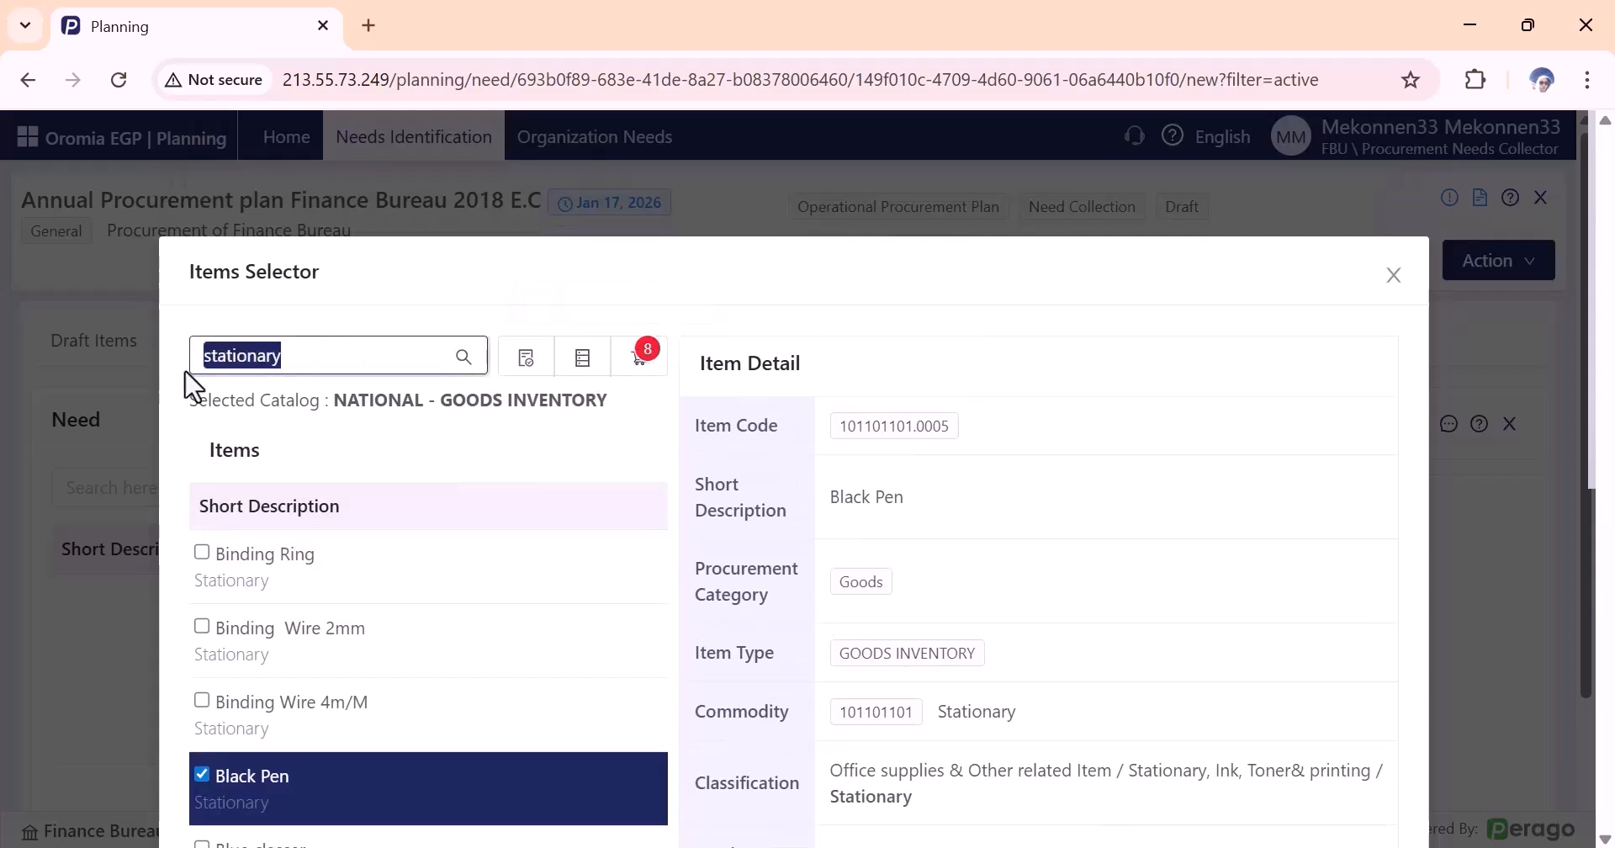
{"action": "type", "text": "san"}
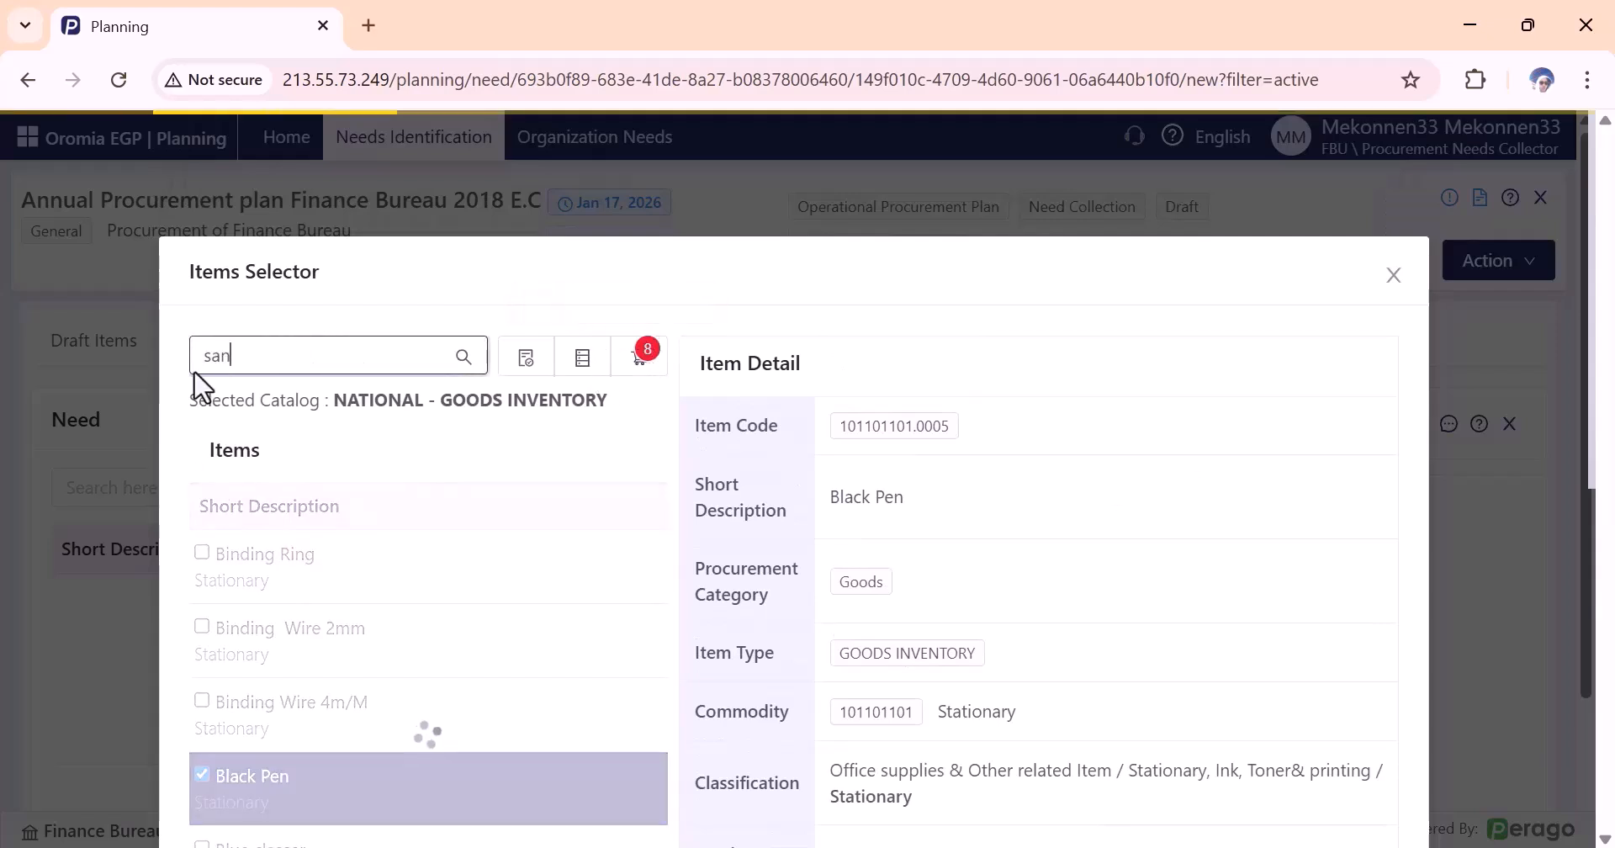
{"action": "type", "text": "itary"}
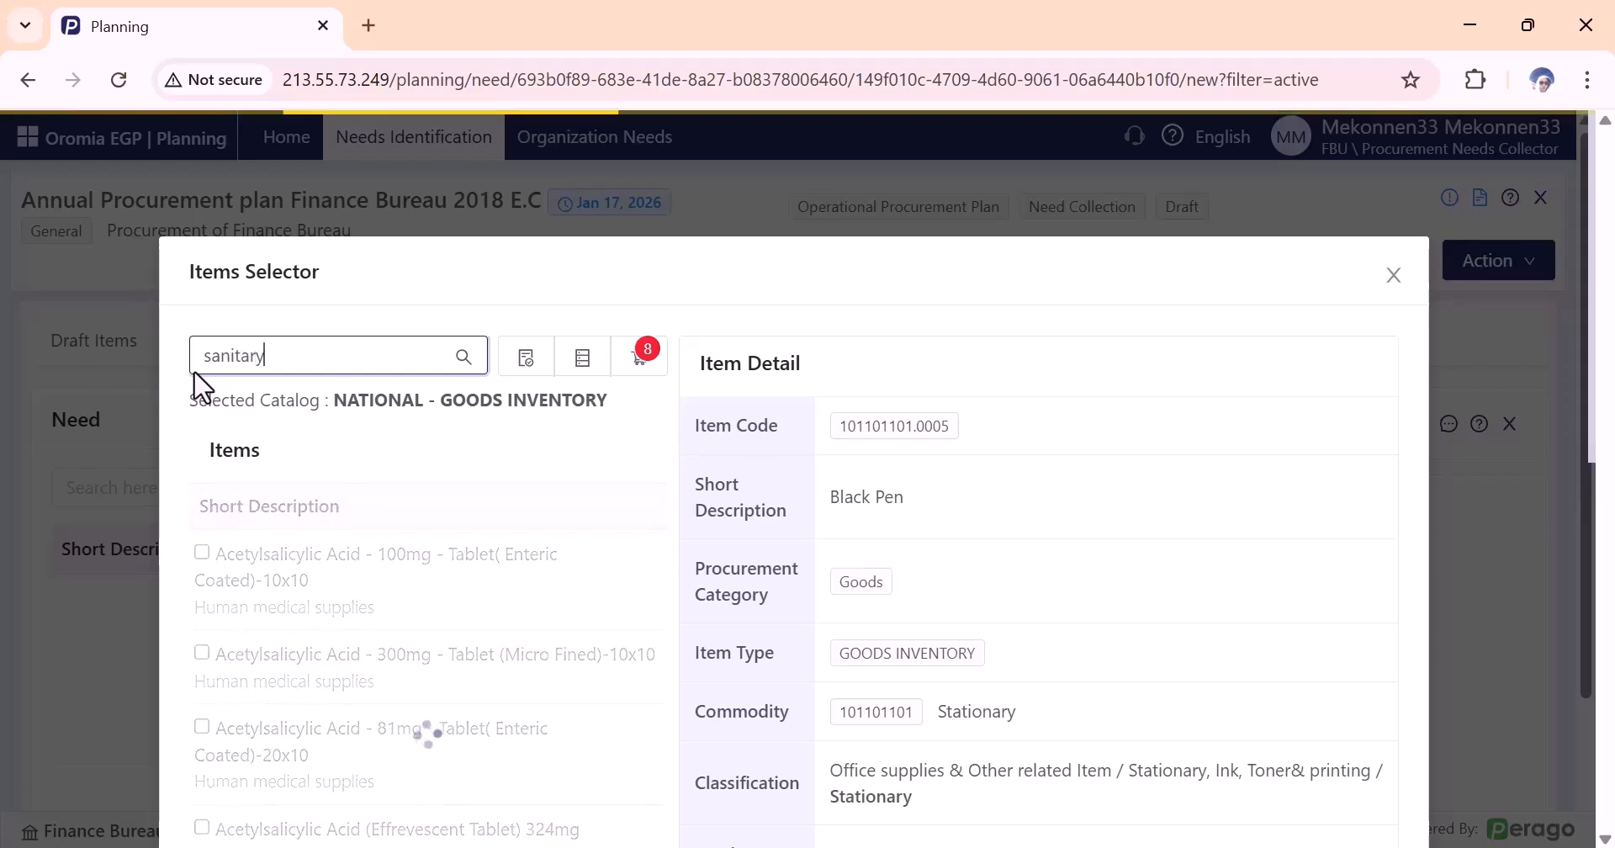
{"action": "scroll", "coordinate": [317, 421], "scroll_direction": "down", "scroll_amount": 5}
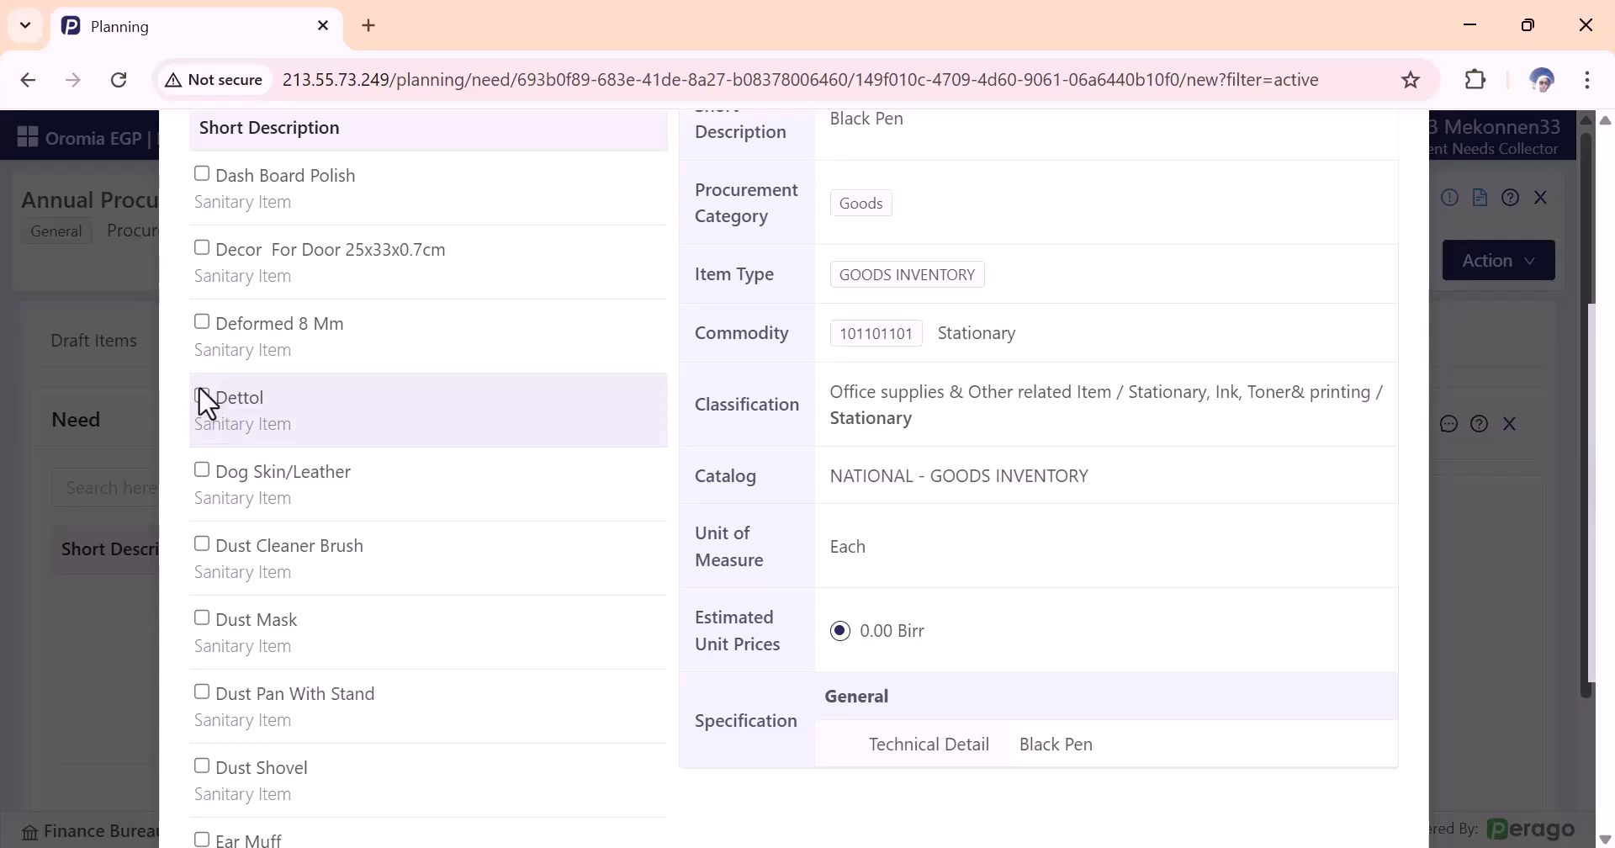
{"action": "left_click", "coordinate": [200, 392]}
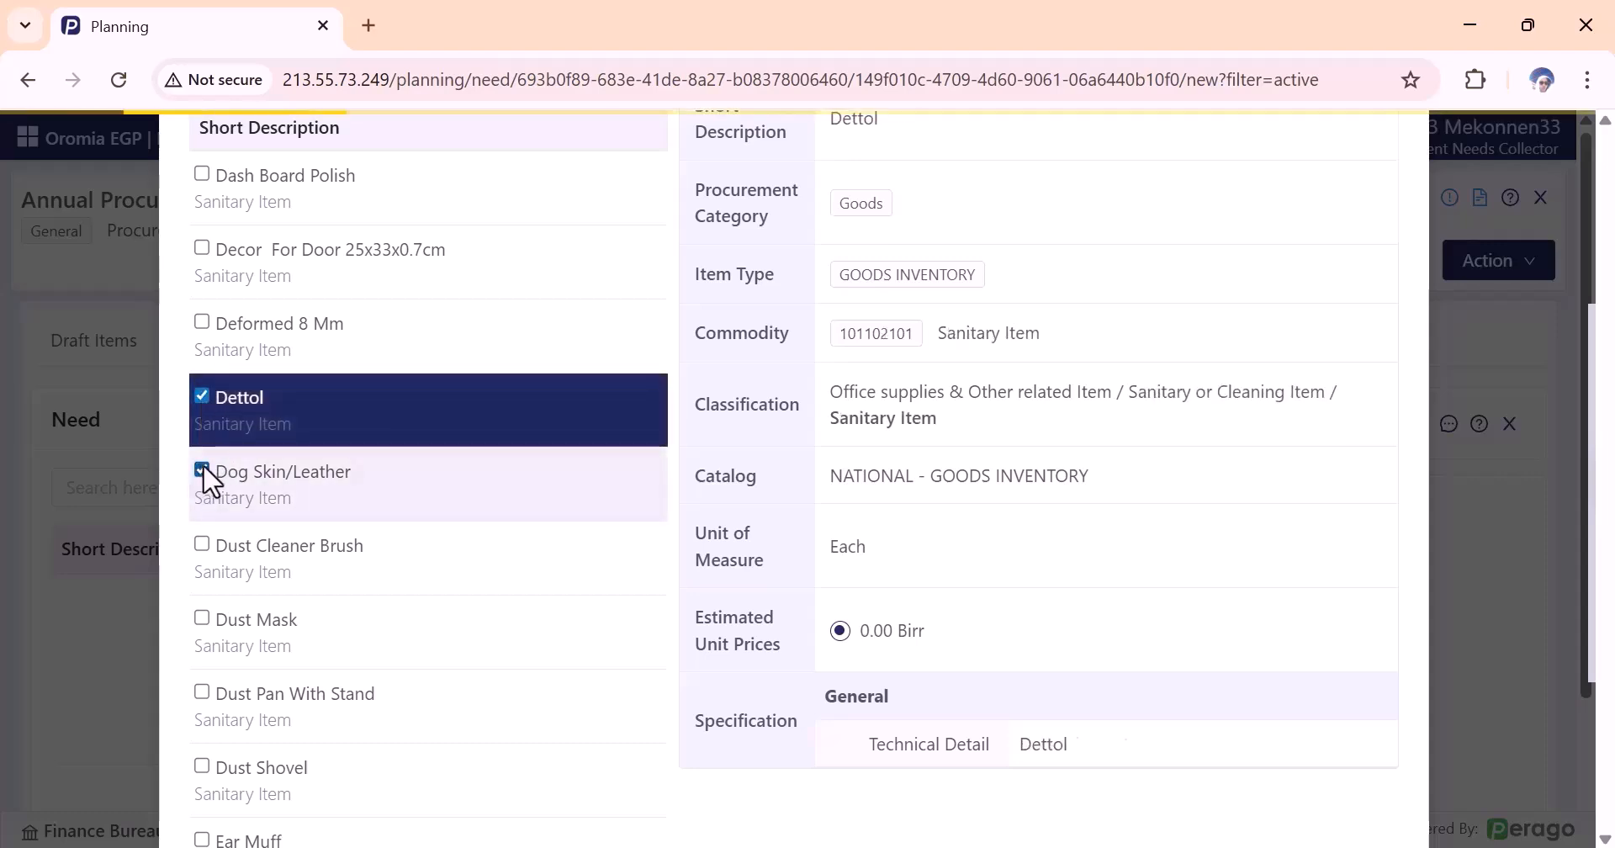
{"action": "left_click", "coordinate": [202, 469]}
{"action": "left_click", "coordinate": [202, 618]}
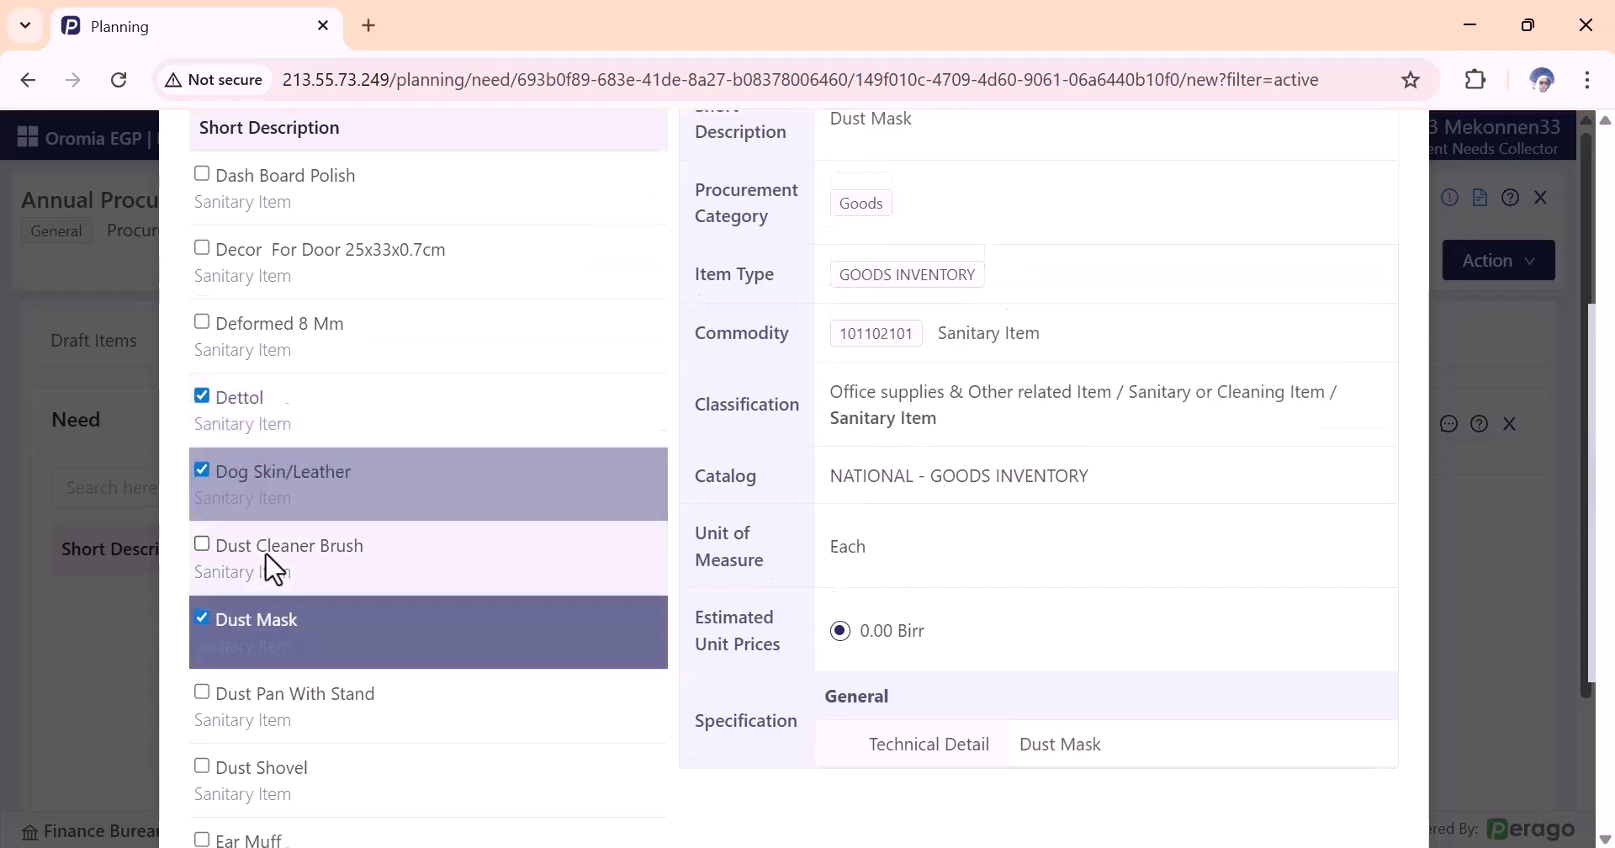
{"action": "scroll", "coordinate": [269, 568], "scroll_direction": "down", "scroll_amount": 4}
{"action": "scroll", "coordinate": [310, 552], "scroll_direction": "up", "scroll_amount": 5}
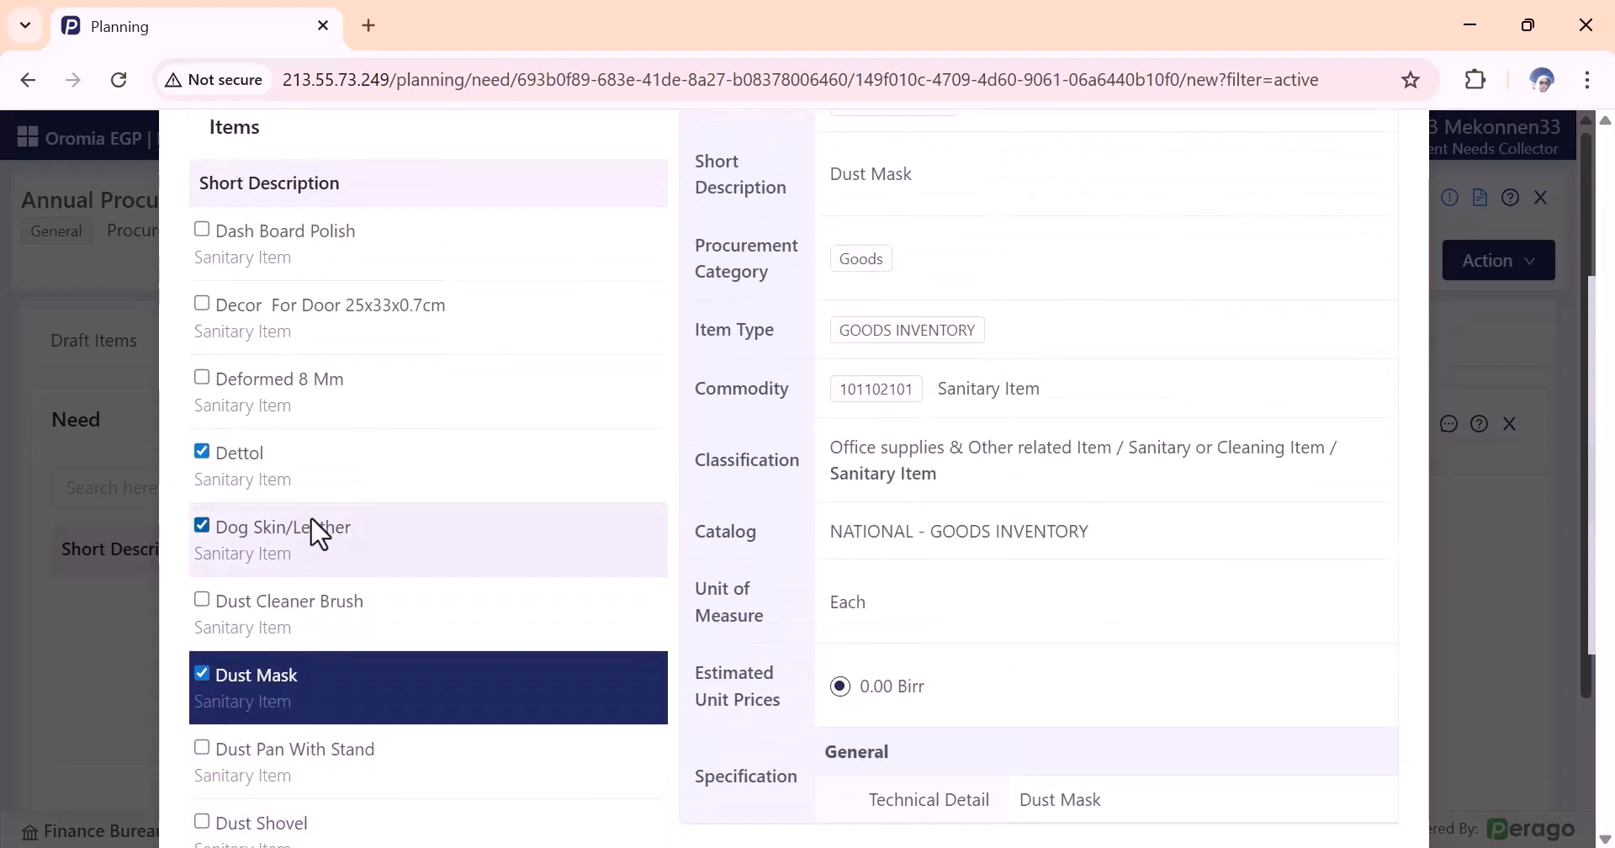
Switch to the NATIONAL - OTHER SERVICES catalog from the third page of product catalogs.
{"action": "scroll", "coordinate": [317, 533], "scroll_direction": "up", "scroll_amount": 2}
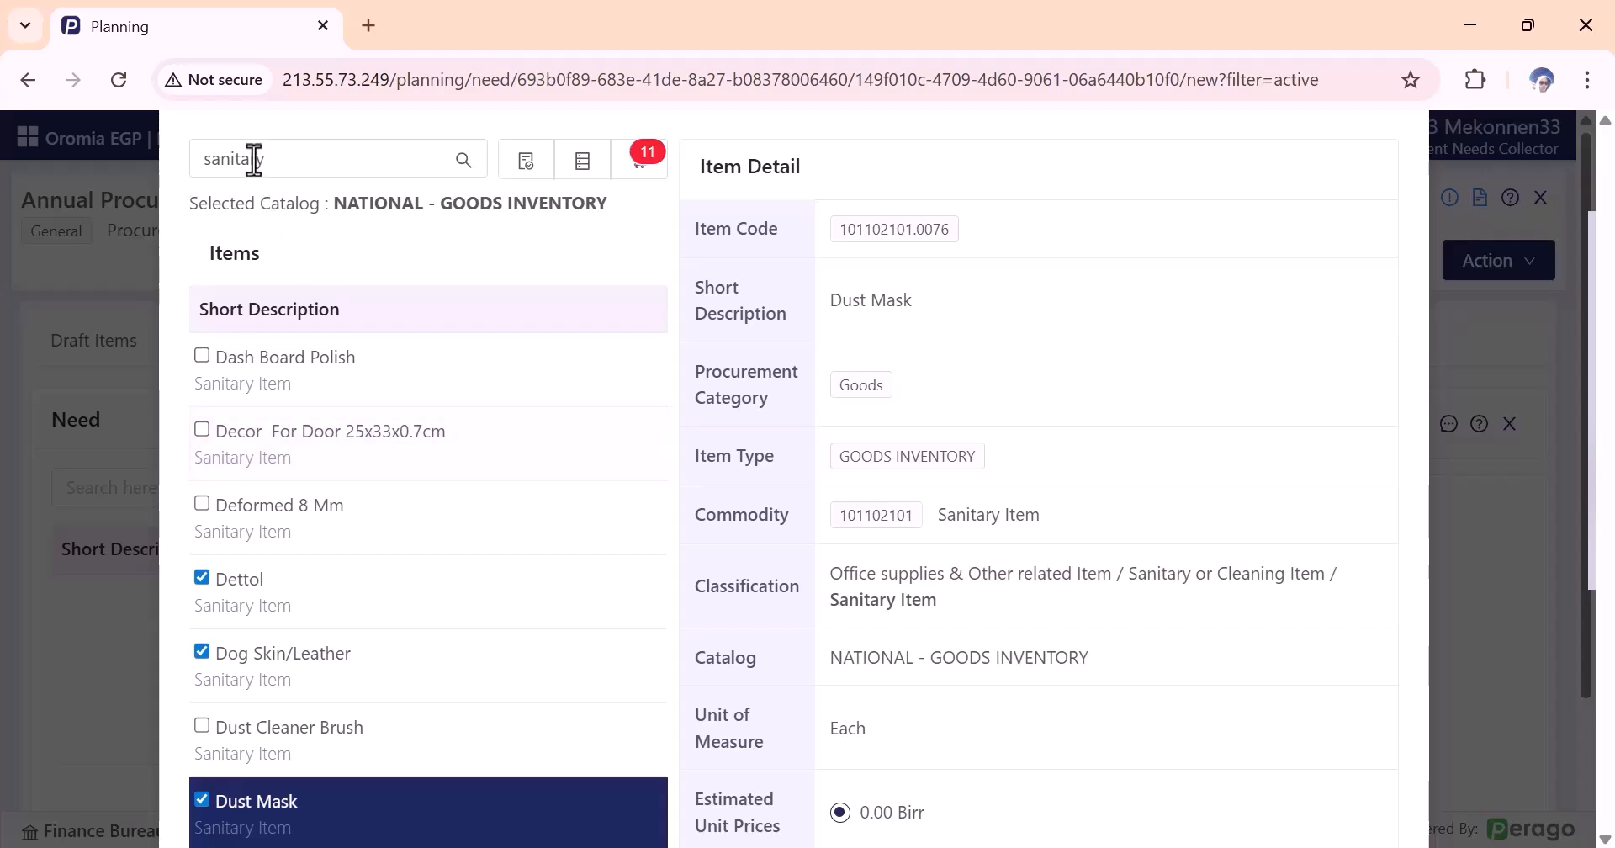
{"action": "left_click_drag", "start_coordinate": [284, 159], "coordinate": [202, 179]}
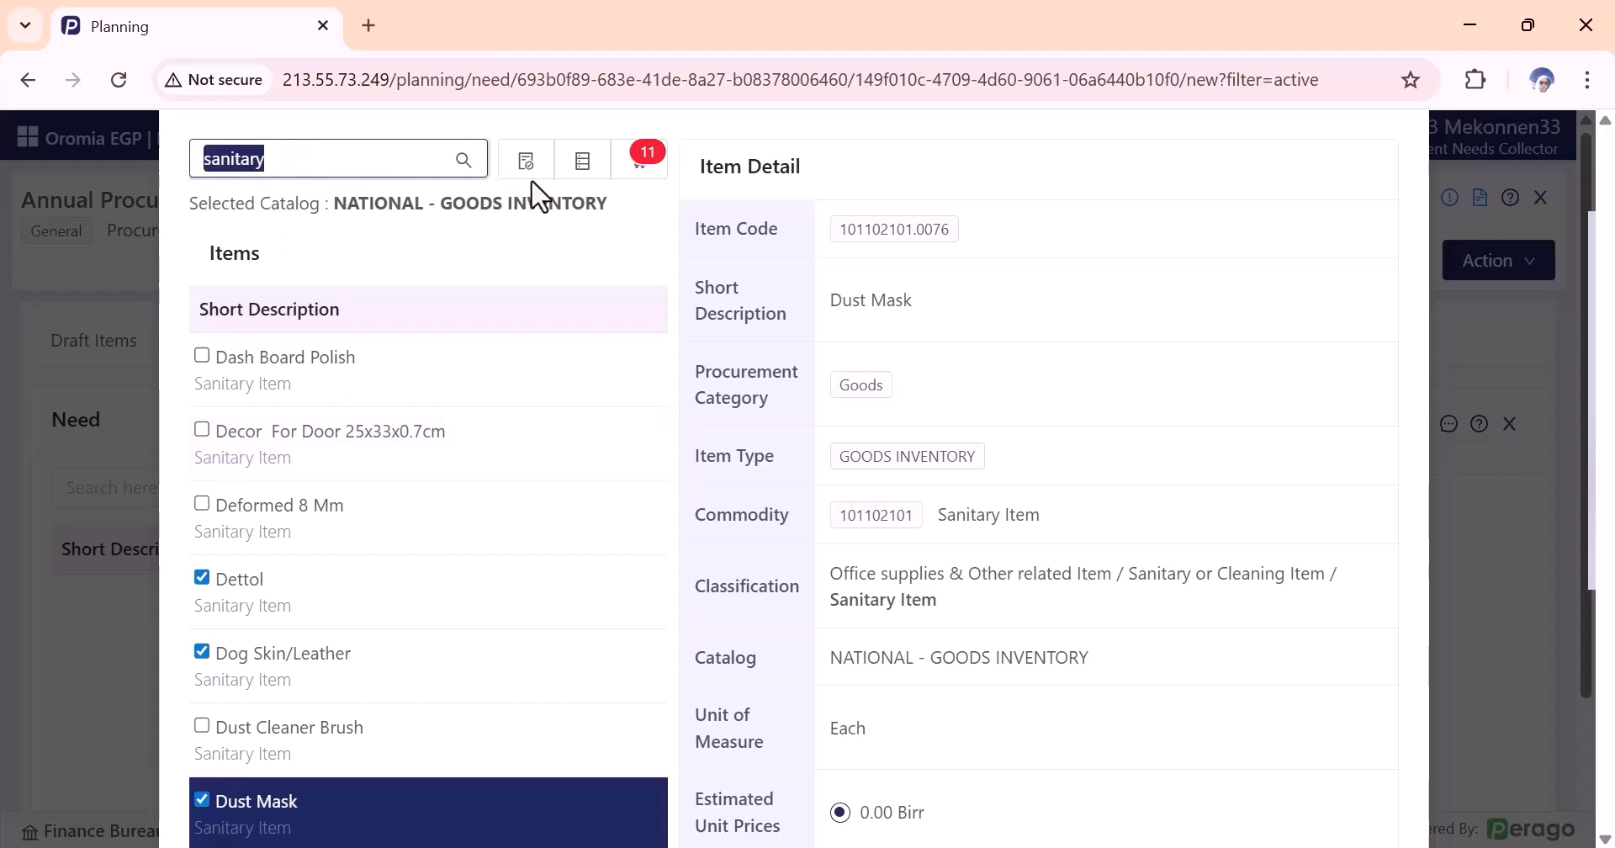
{"action": "left_click", "coordinate": [578, 172]}
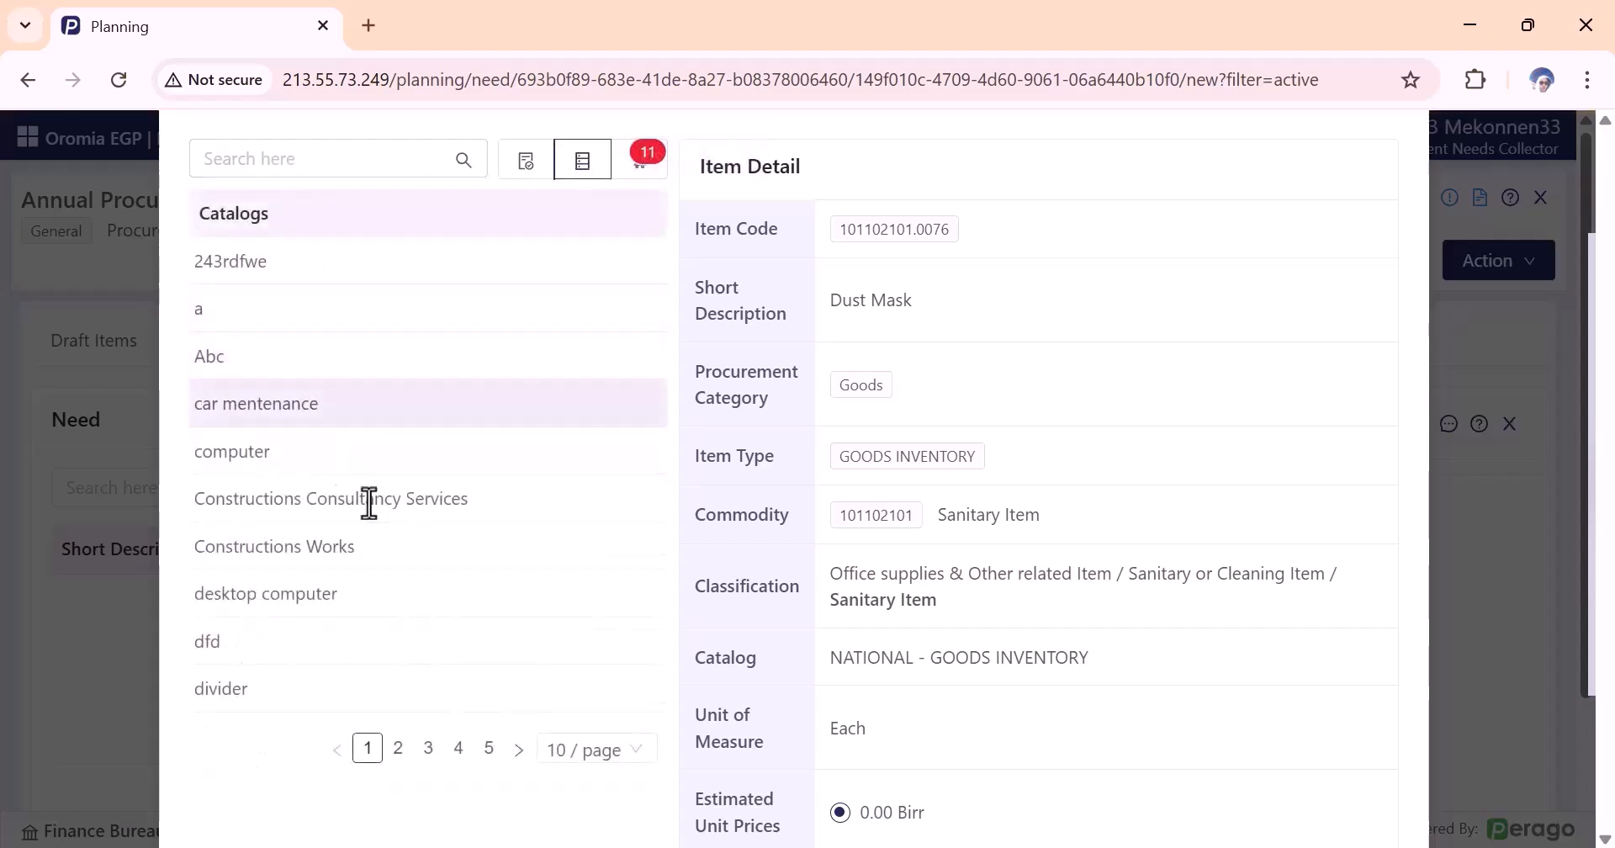
{"action": "left_click", "coordinate": [428, 747]}
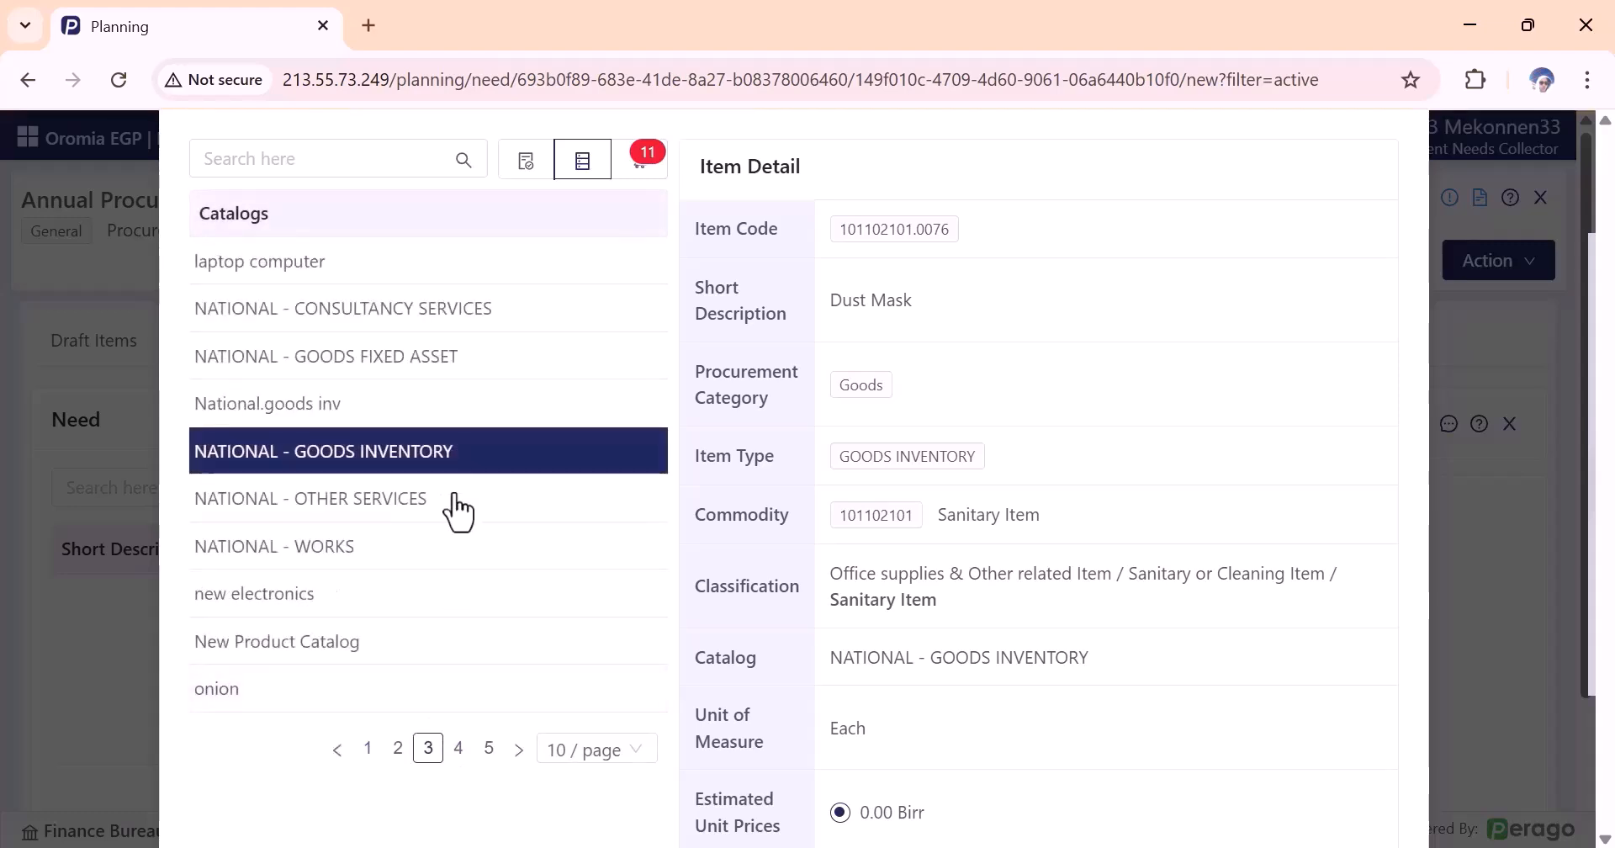
{"action": "left_click", "coordinate": [410, 526]}
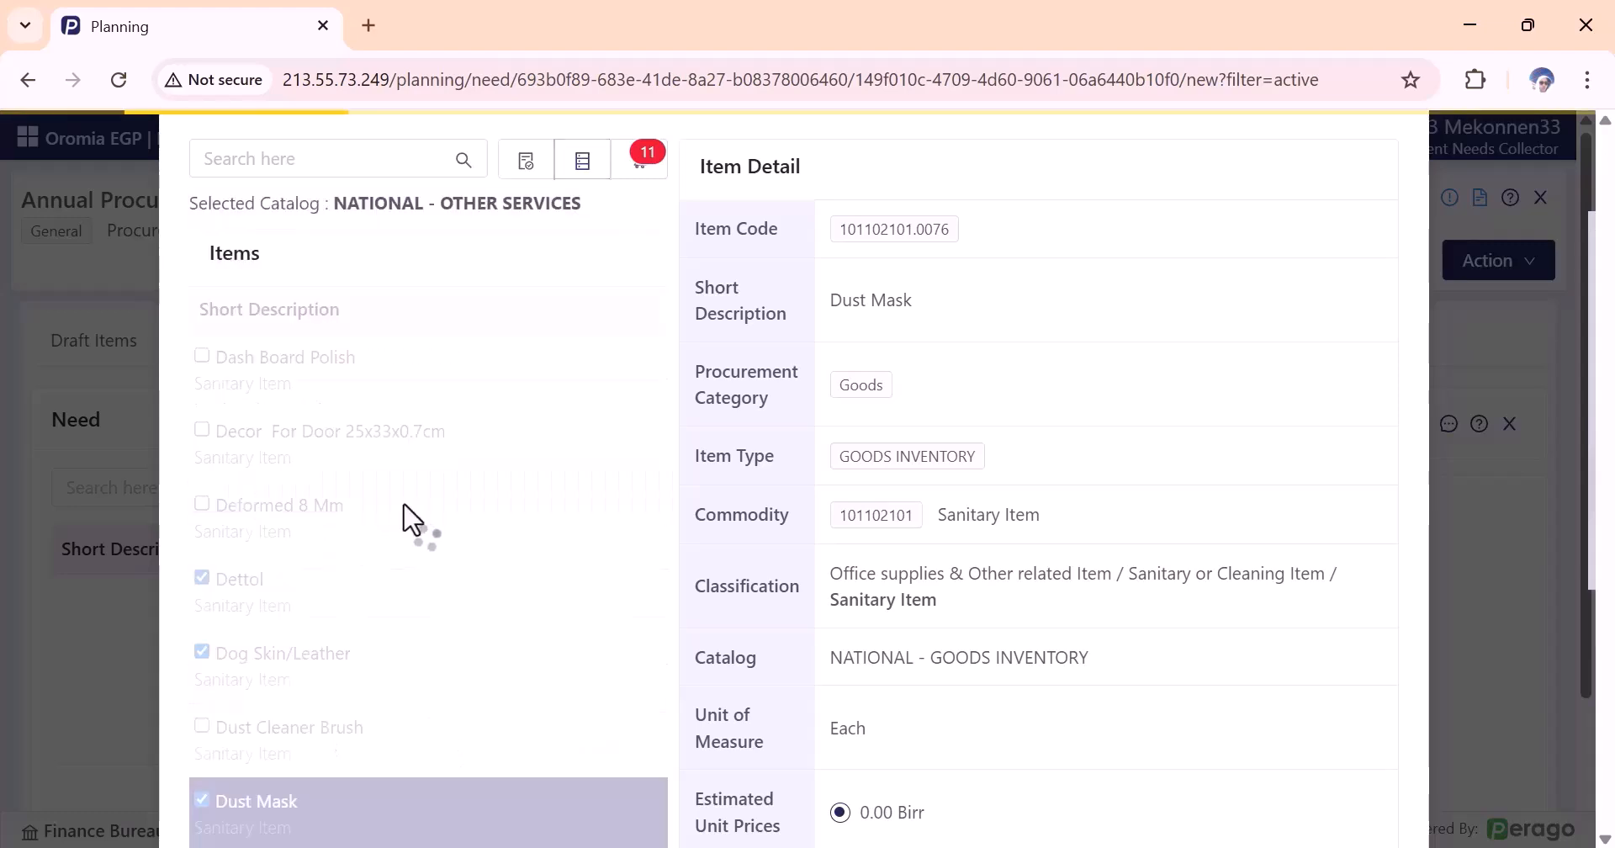
Select the Printing Service item from the other services catalog.
{"action": "scroll", "coordinate": [395, 430], "scroll_direction": "down", "scroll_amount": 1}
{"action": "scroll", "coordinate": [377, 432], "scroll_direction": "down", "scroll_amount": 3}
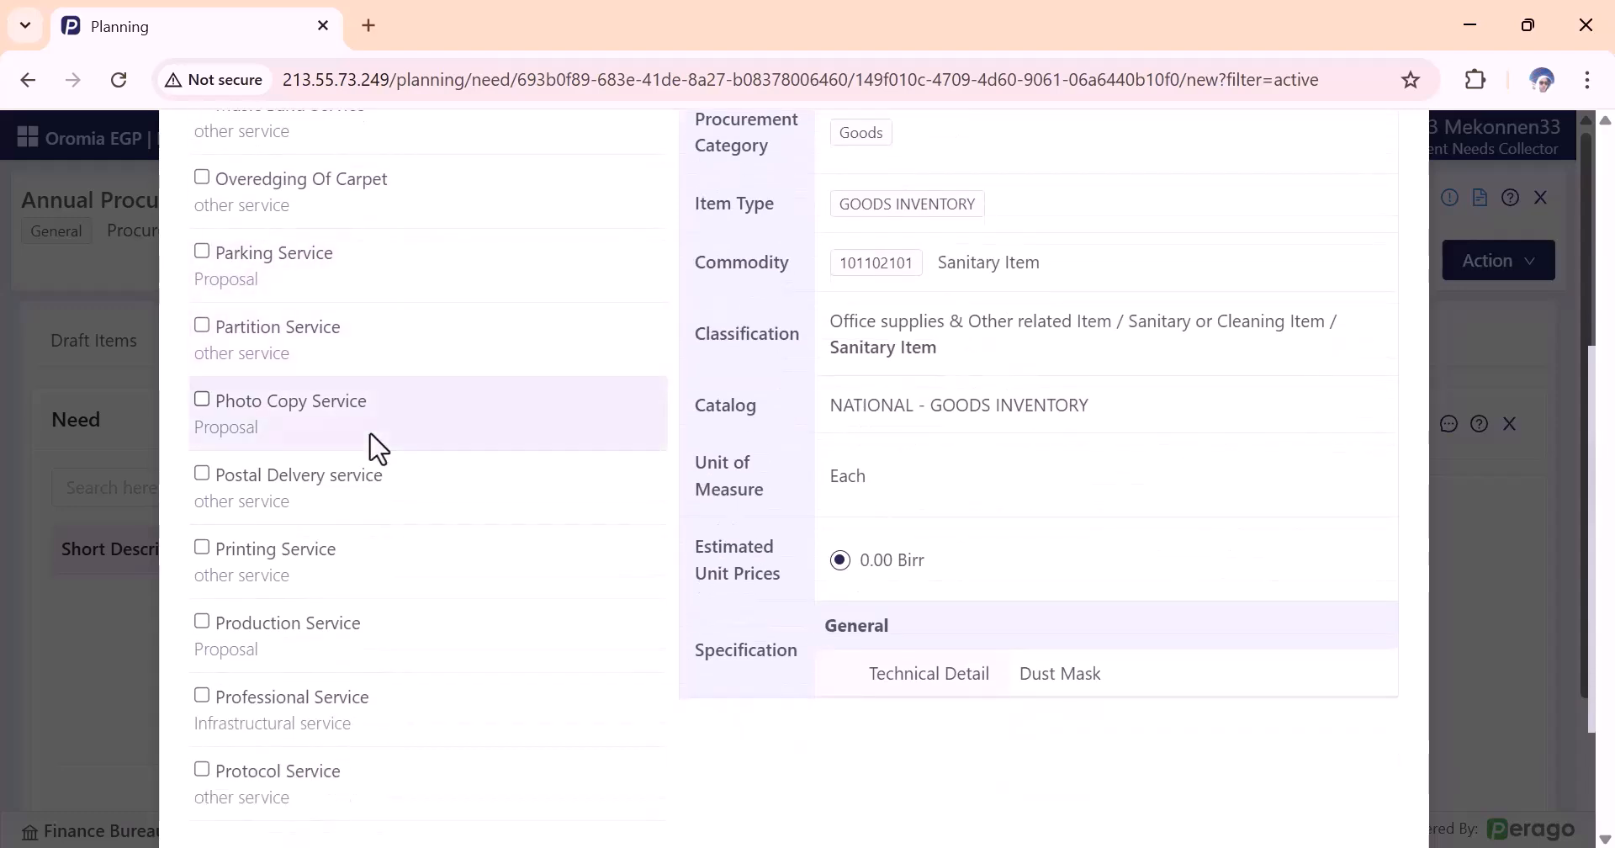
{"action": "left_click", "coordinate": [203, 422]}
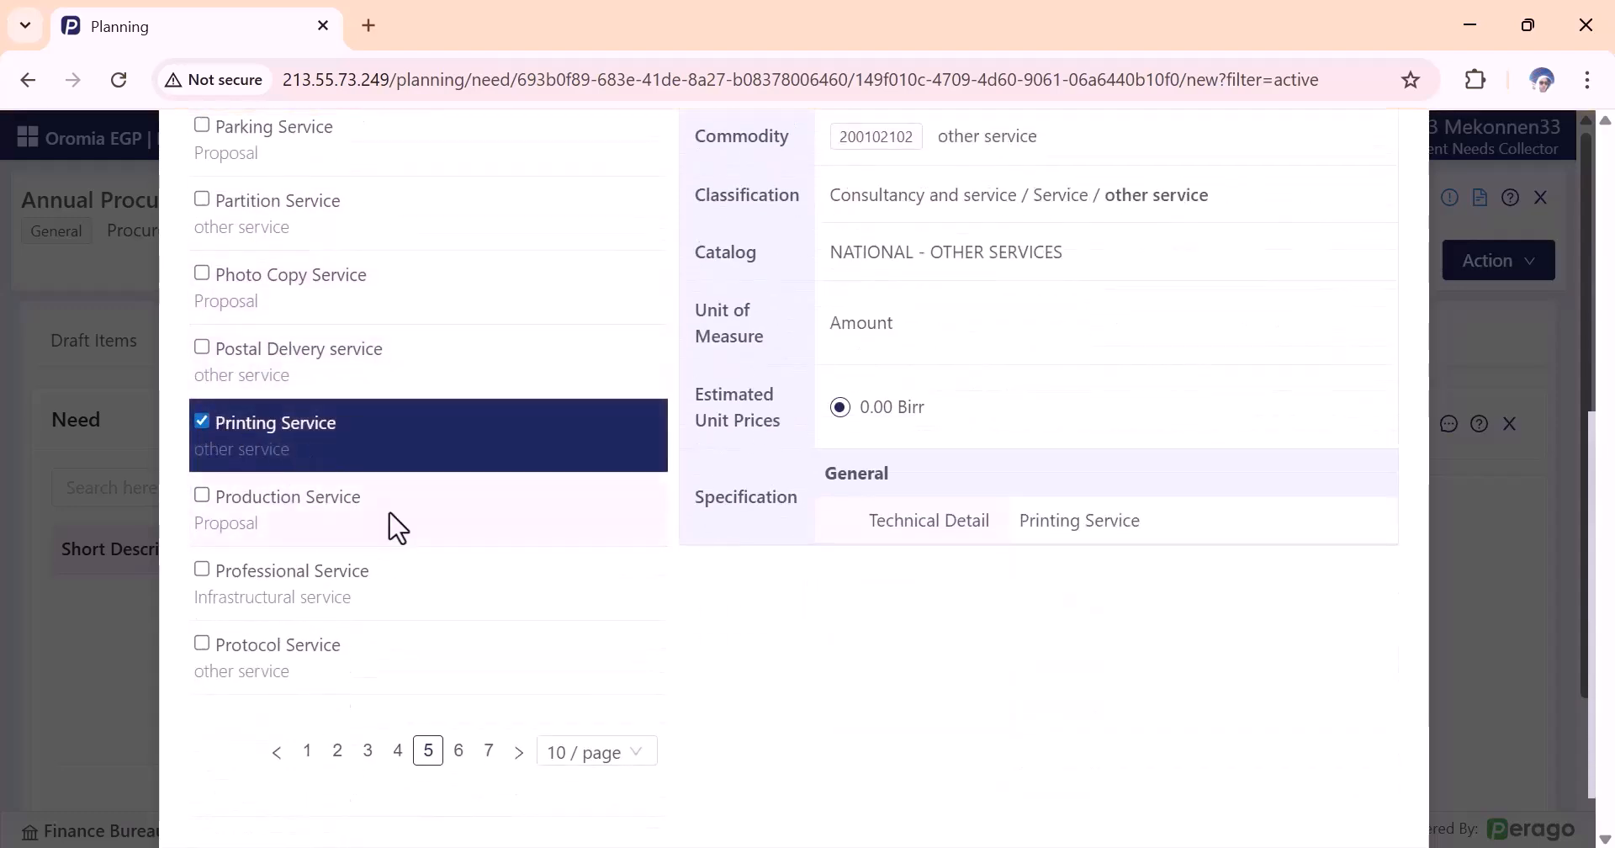
Search the other services catalog for "hotel" and select the Hotel Service item.
{"action": "scroll", "coordinate": [320, 479], "scroll_direction": "up", "scroll_amount": 4}
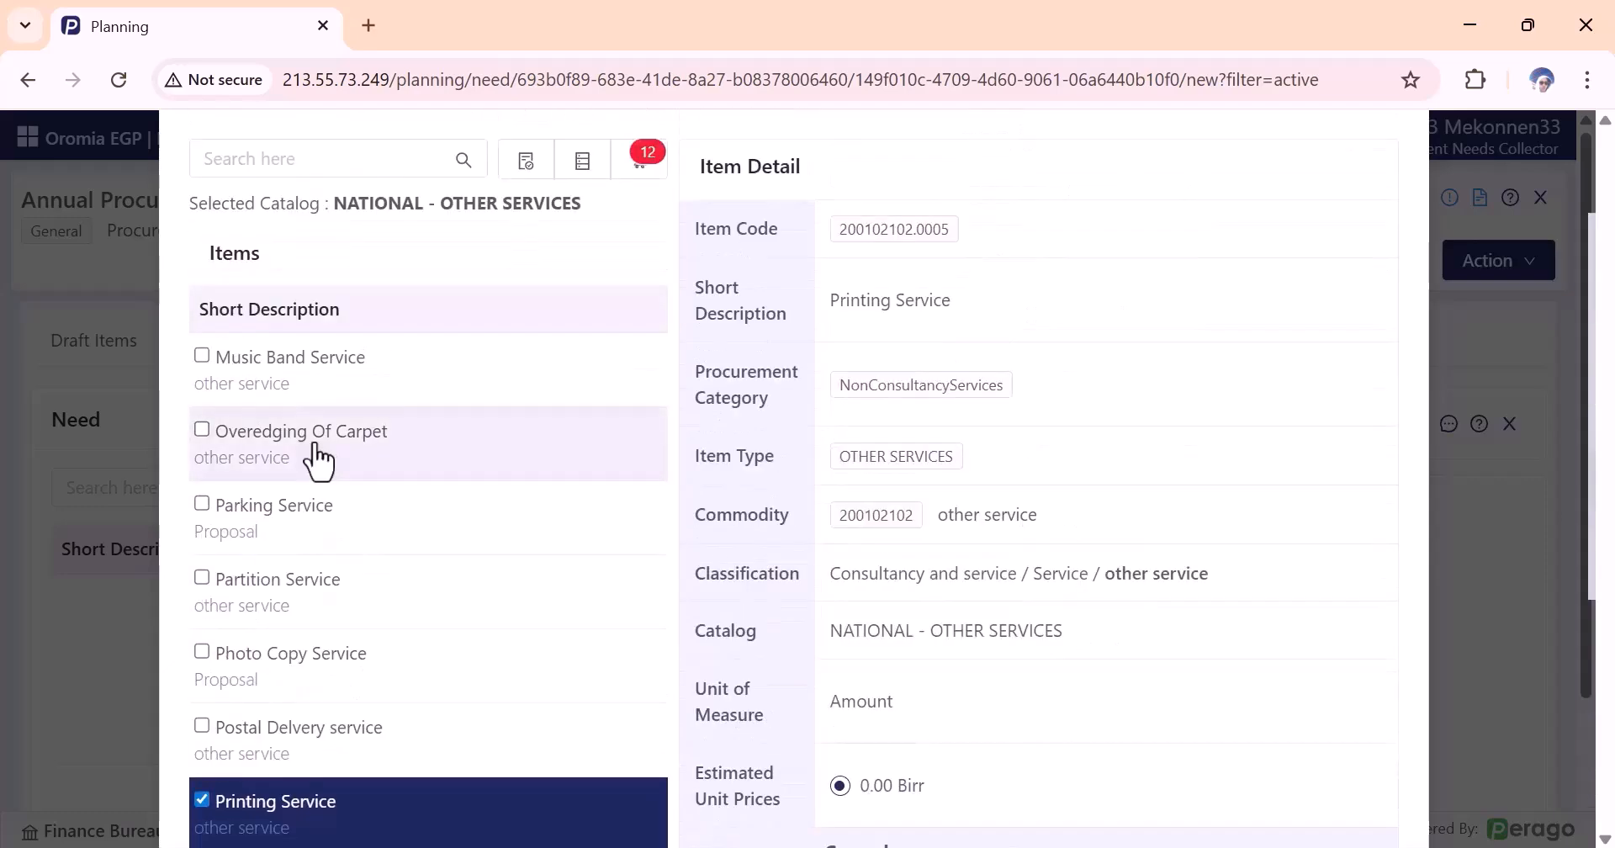
{"action": "left_click", "coordinate": [273, 160]}
{"action": "type", "text": "hotel"}
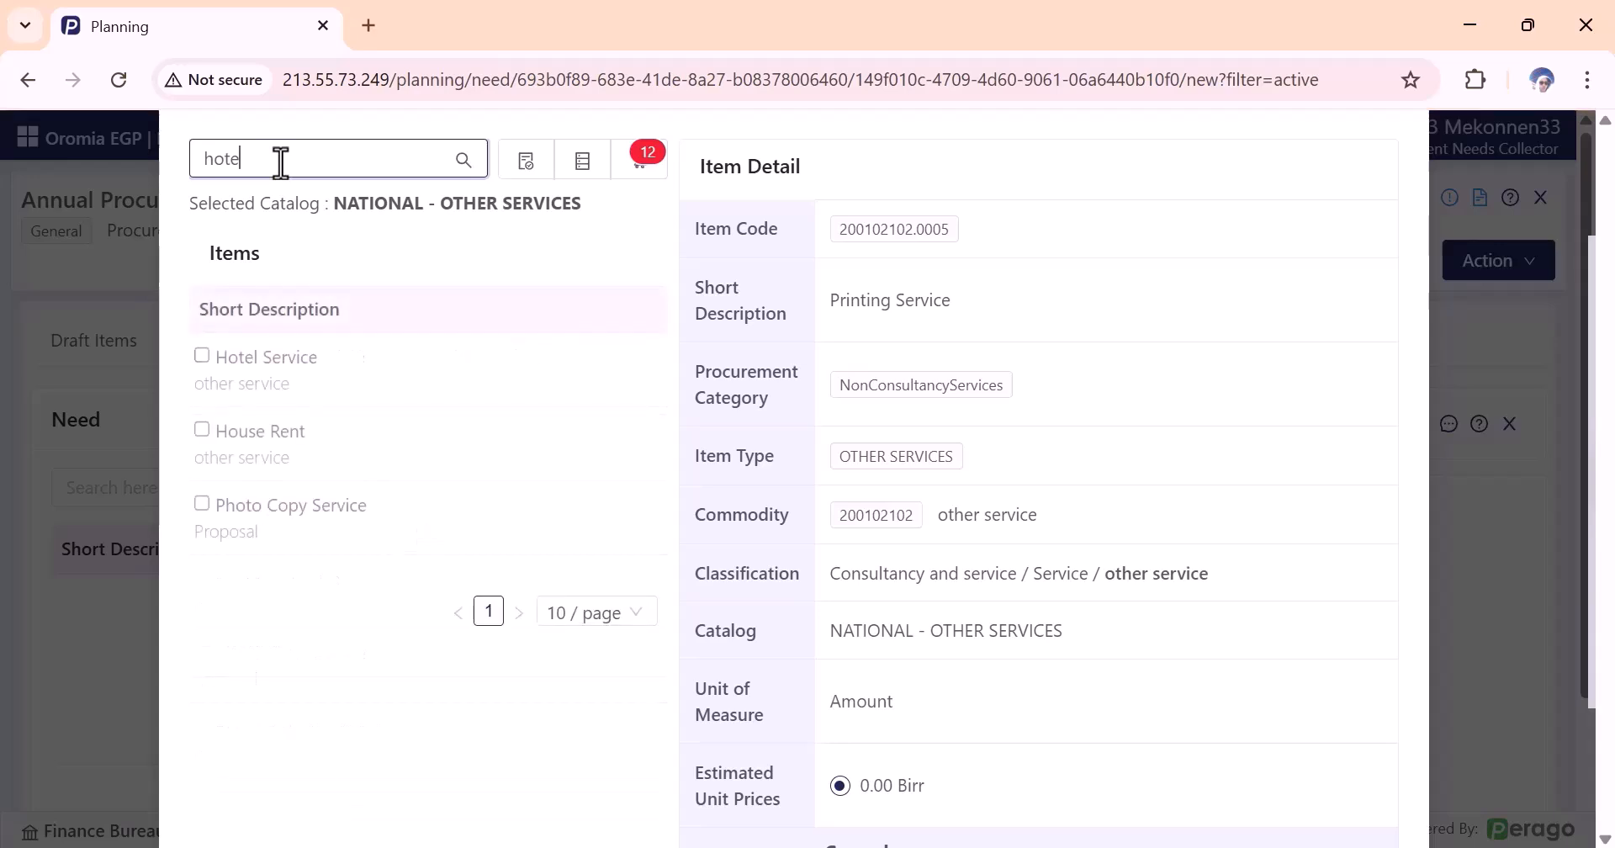
{"action": "left_click", "coordinate": [202, 355]}
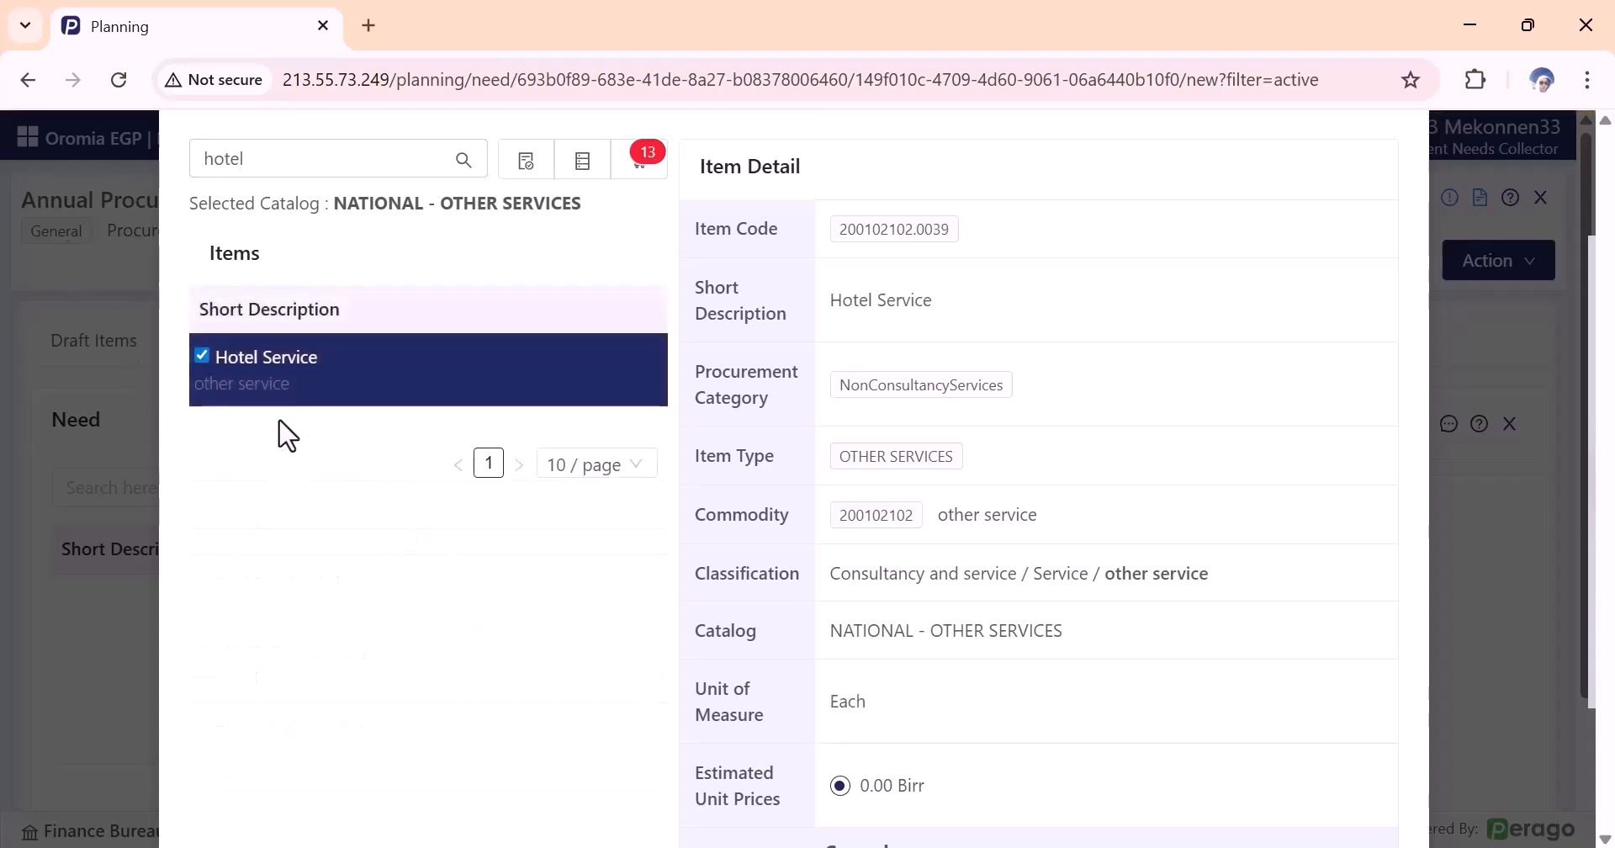
Switch to the NATIONAL - WORKS product catalog and select the Building Maintenance item.
{"action": "scroll", "coordinate": [395, 513], "scroll_direction": "down", "scroll_amount": 3}
{"action": "scroll", "coordinate": [494, 490], "scroll_direction": "up", "scroll_amount": 5}
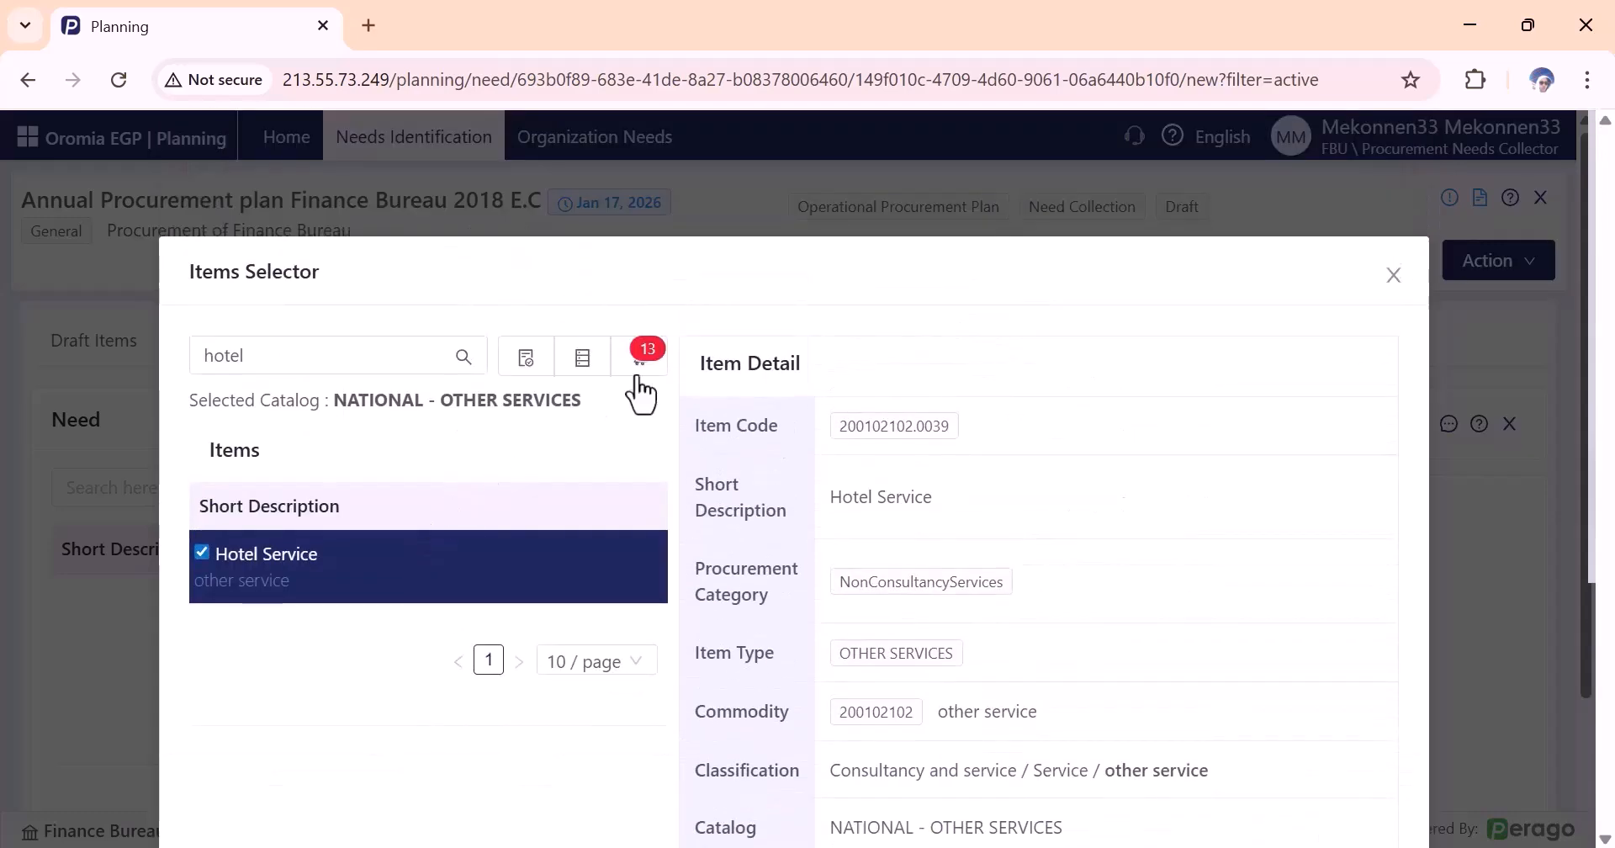
{"action": "left_click", "coordinate": [585, 365]}
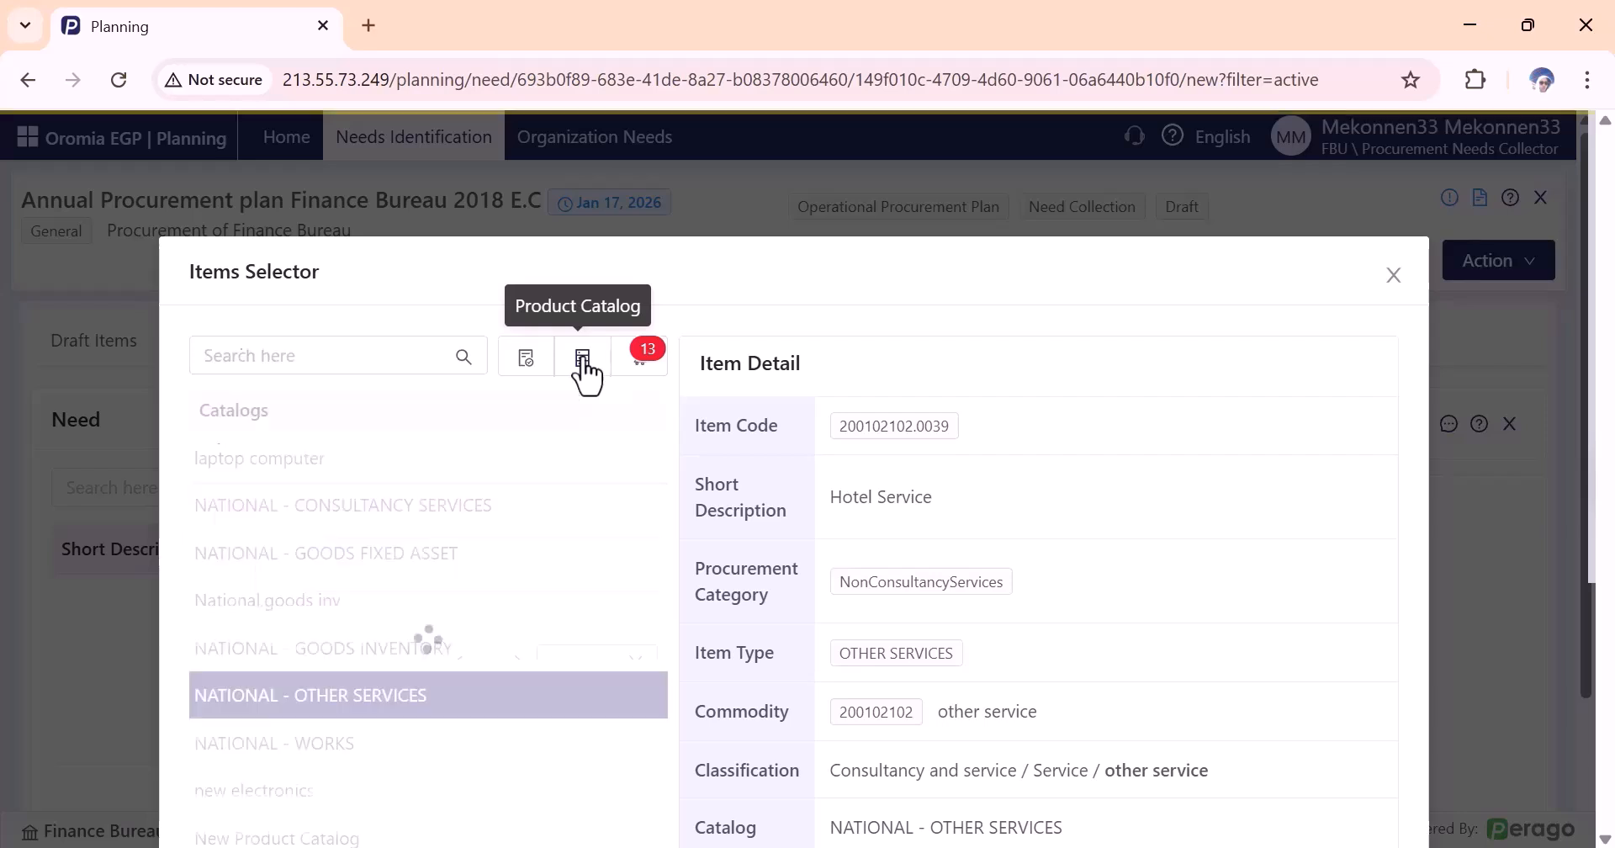
{"action": "scroll", "coordinate": [188, 776], "scroll_direction": "down", "scroll_amount": 5}
{"action": "left_click", "coordinate": [429, 566]}
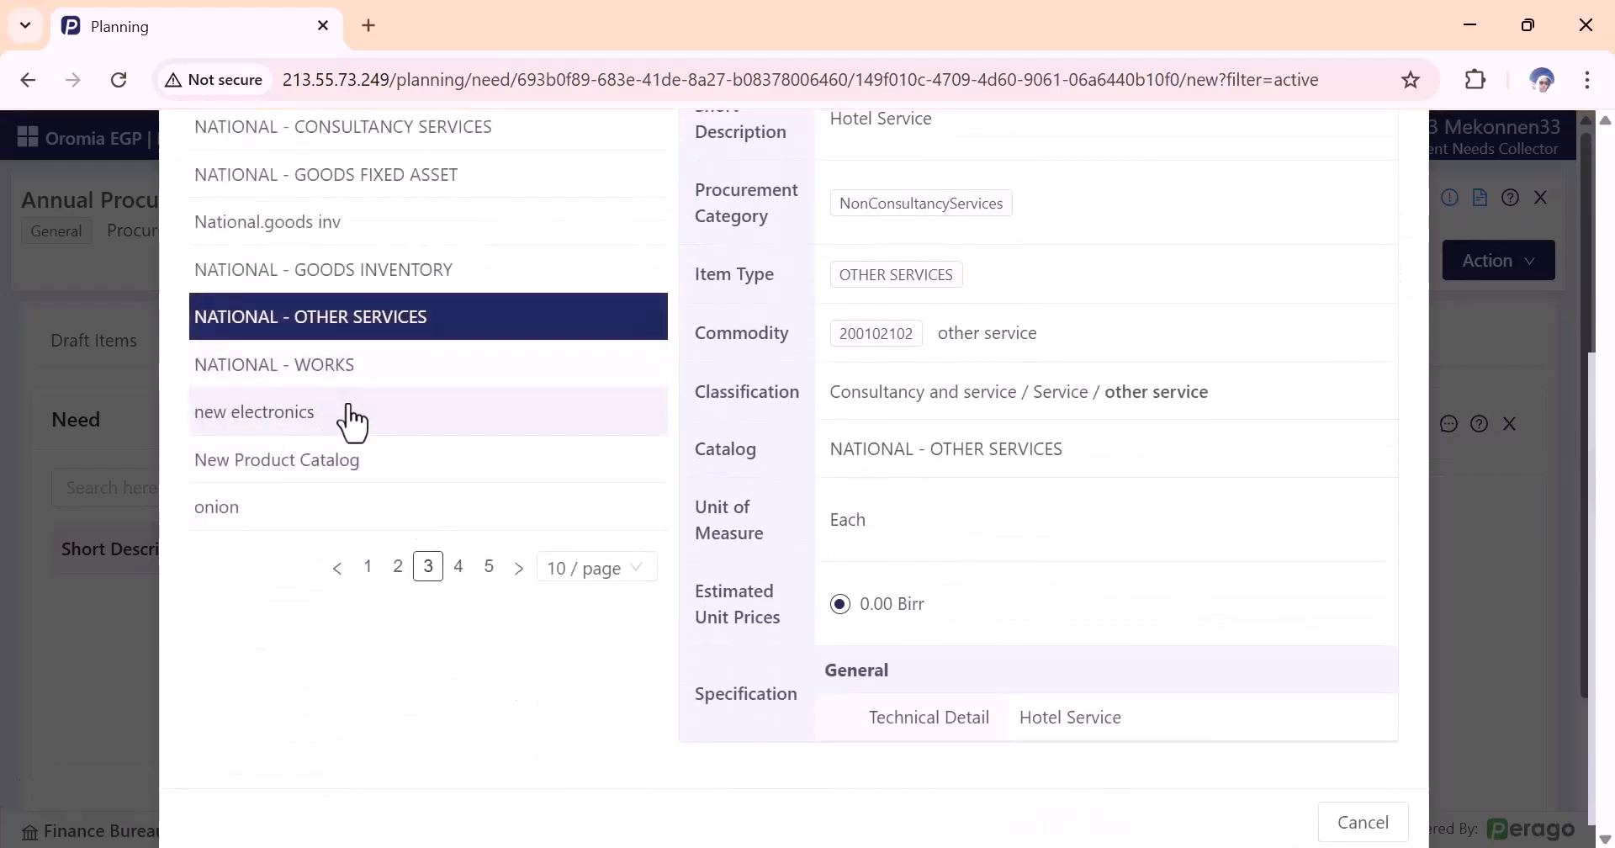
{"action": "left_click", "coordinate": [323, 370]}
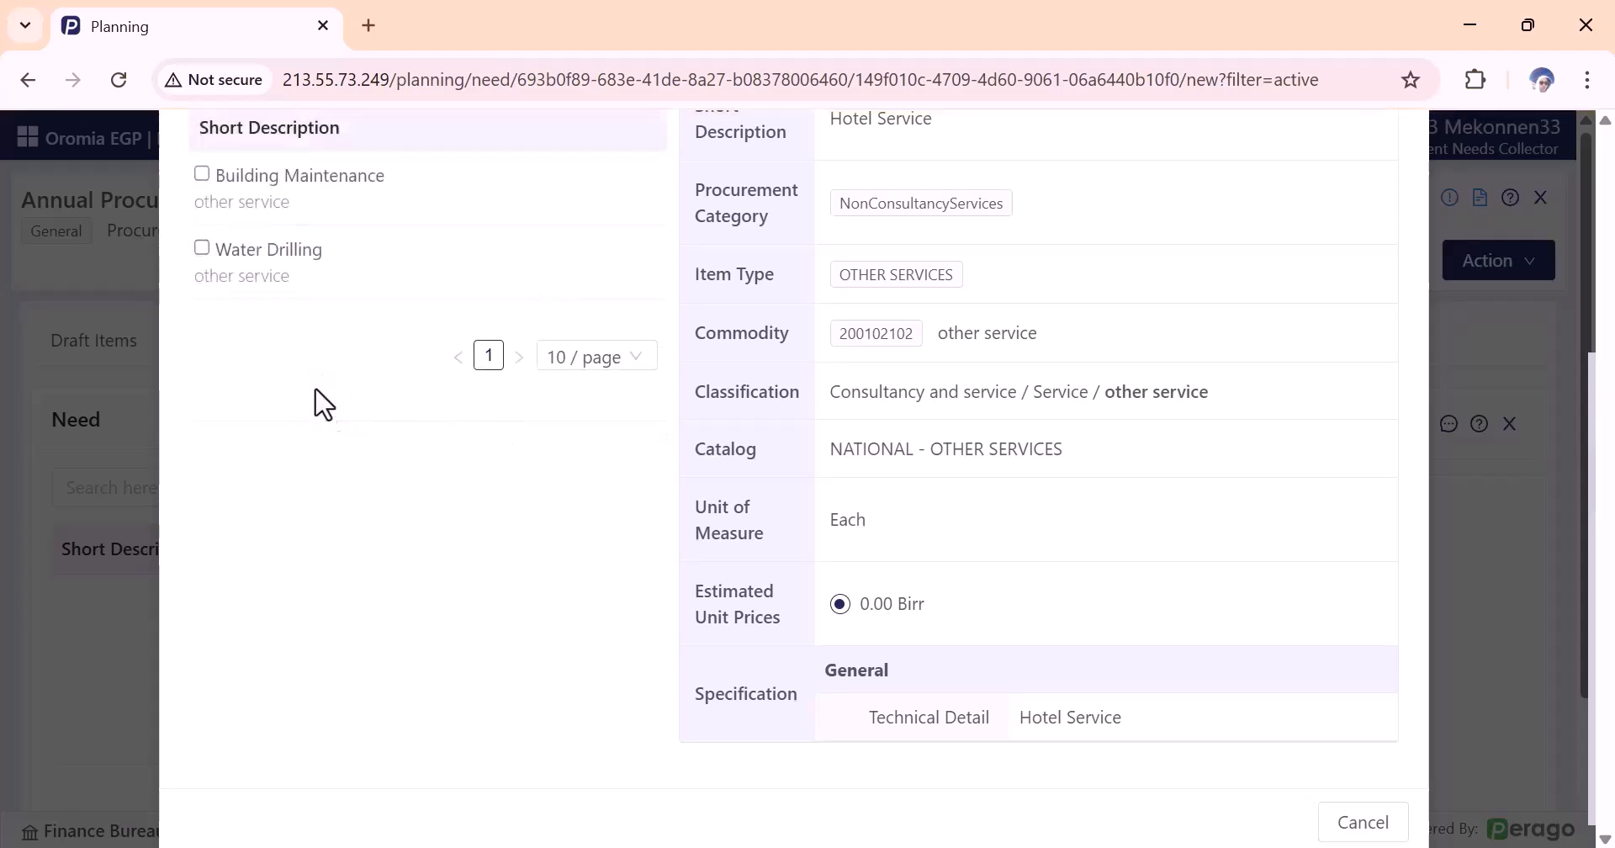
{"action": "scroll", "coordinate": [326, 408], "scroll_direction": "up", "scroll_amount": 2}
{"action": "left_click", "coordinate": [203, 301]}
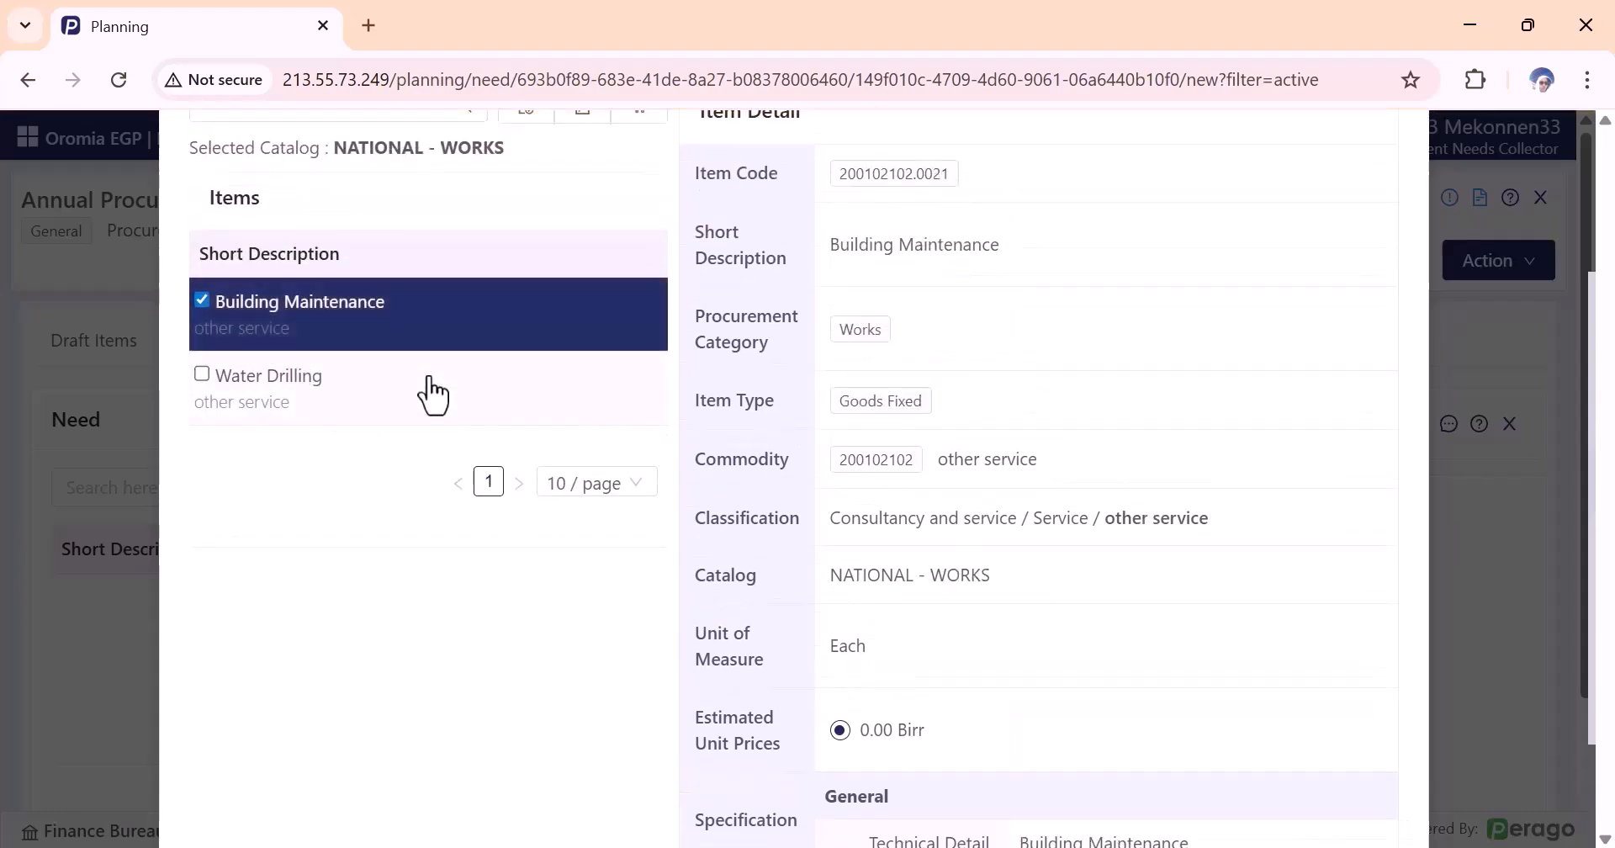
Review the selected item cart and add all of its items to the procurement plan.
{"action": "scroll", "coordinate": [429, 386], "scroll_direction": "up", "scroll_amount": 3}
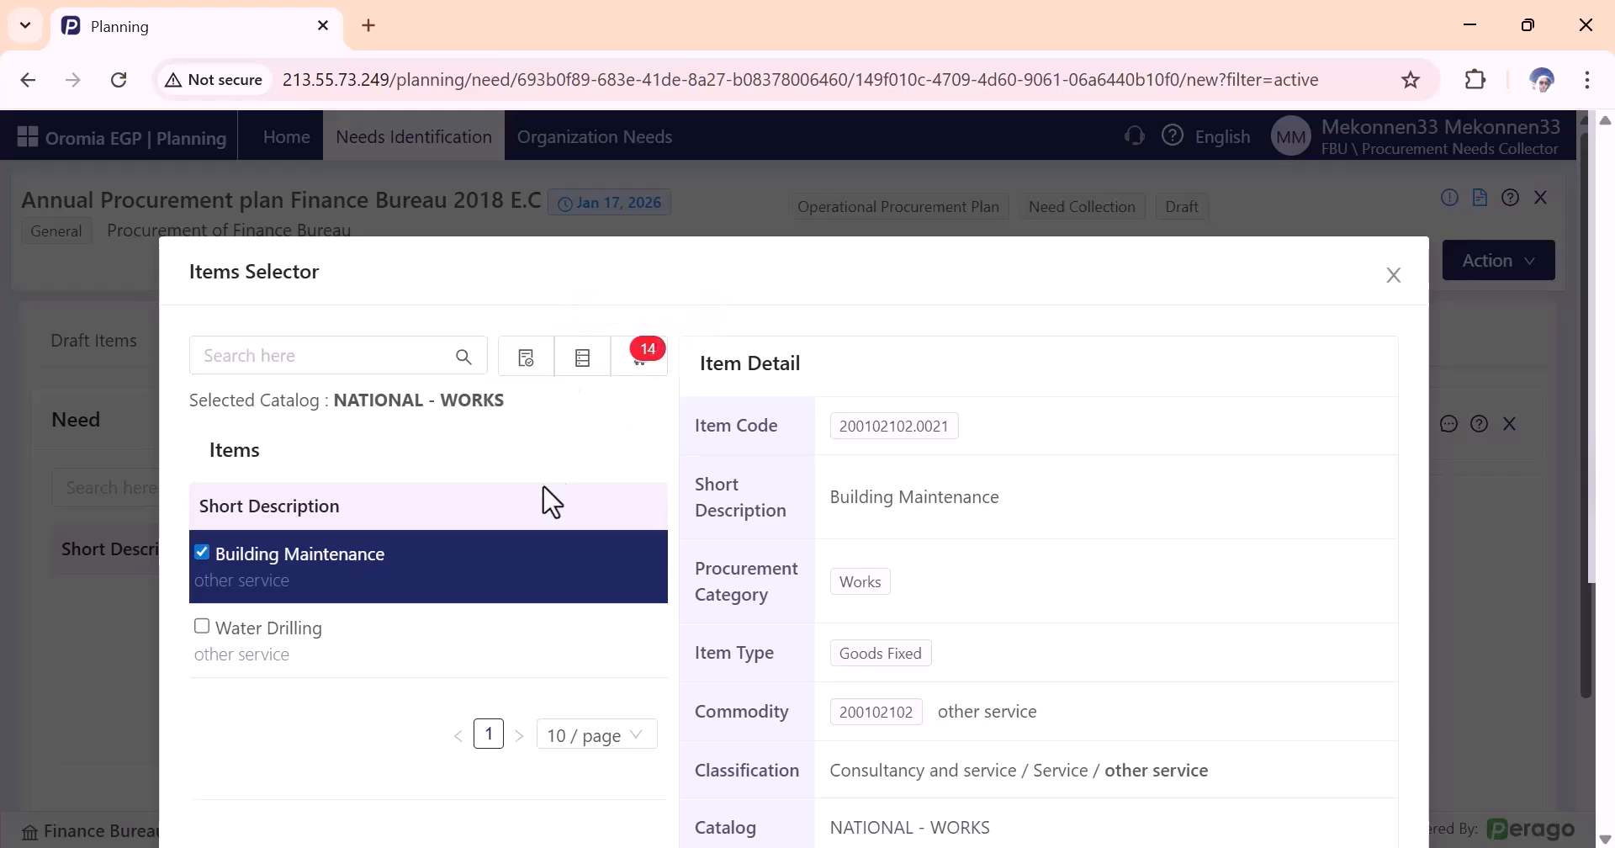
{"action": "scroll", "coordinate": [454, 530], "scroll_direction": "down", "scroll_amount": 5}
{"action": "scroll", "coordinate": [468, 523], "scroll_direction": "up", "scroll_amount": 5}
{"action": "left_click", "coordinate": [645, 367]}
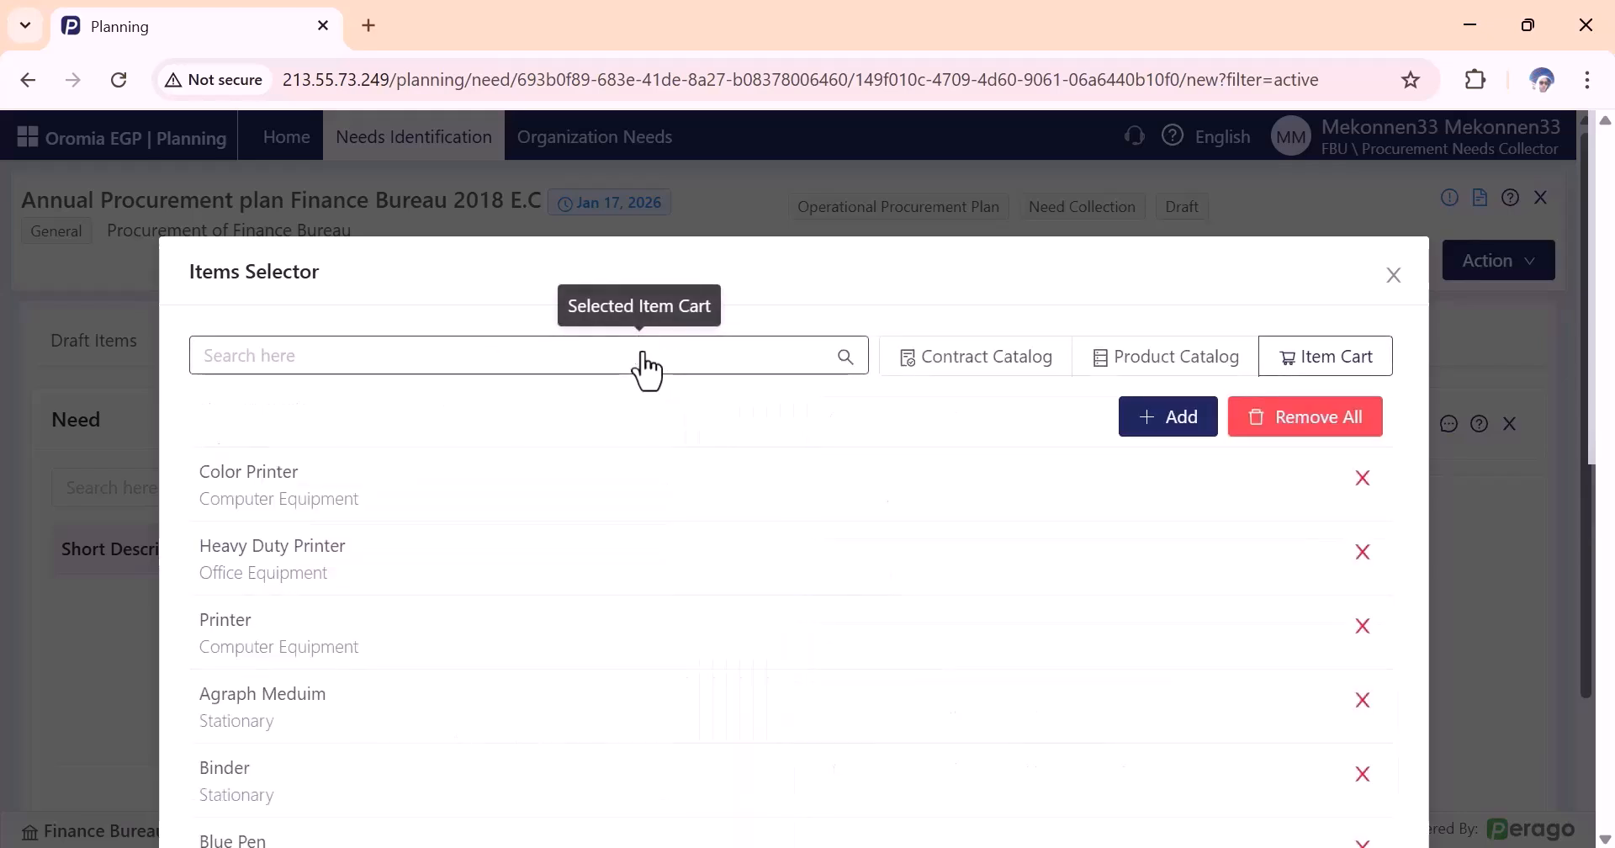
{"action": "scroll", "coordinate": [459, 555], "scroll_direction": "down", "scroll_amount": 7}
{"action": "scroll", "coordinate": [471, 570], "scroll_direction": "down", "scroll_amount": 2}
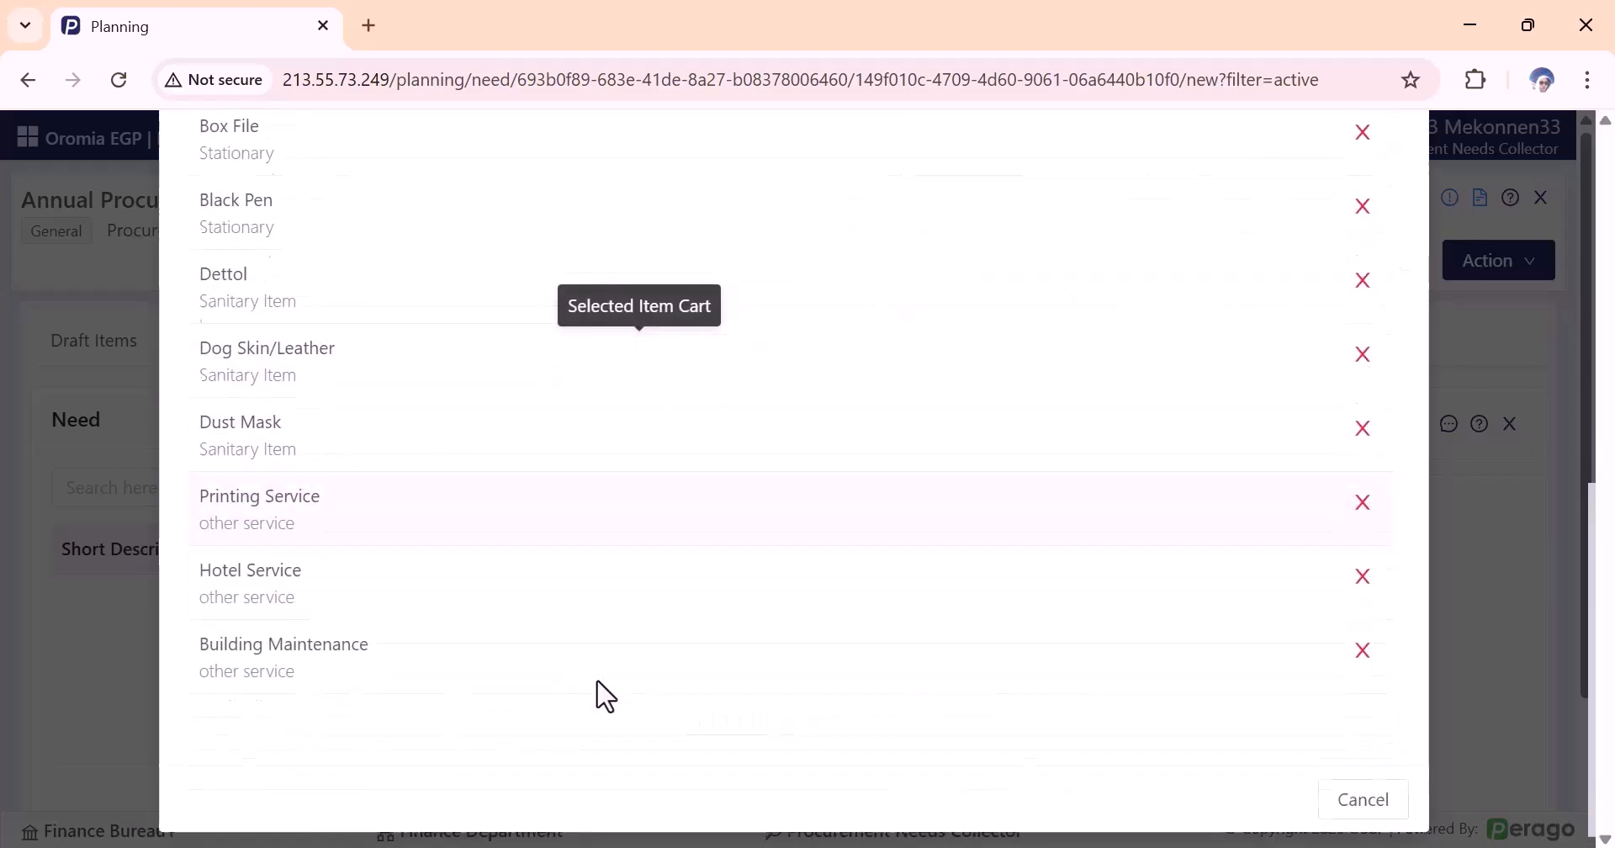
{"action": "scroll", "coordinate": [955, 624], "scroll_direction": "up", "scroll_amount": 6}
{"action": "scroll", "coordinate": [1182, 538], "scroll_direction": "up", "scroll_amount": 4}
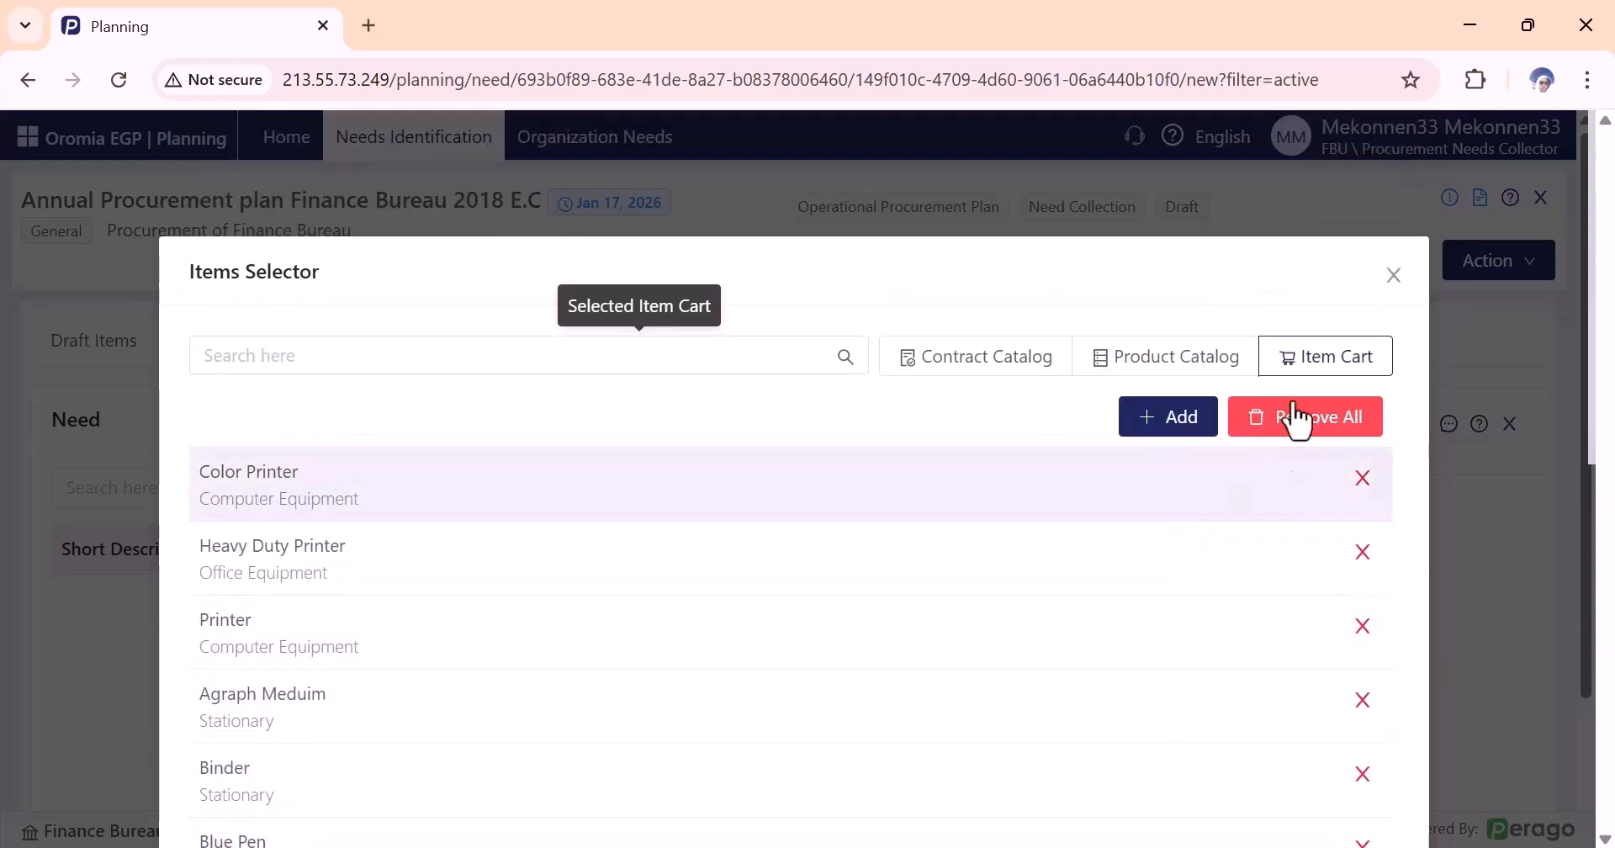
{"action": "left_click", "coordinate": [1182, 418]}
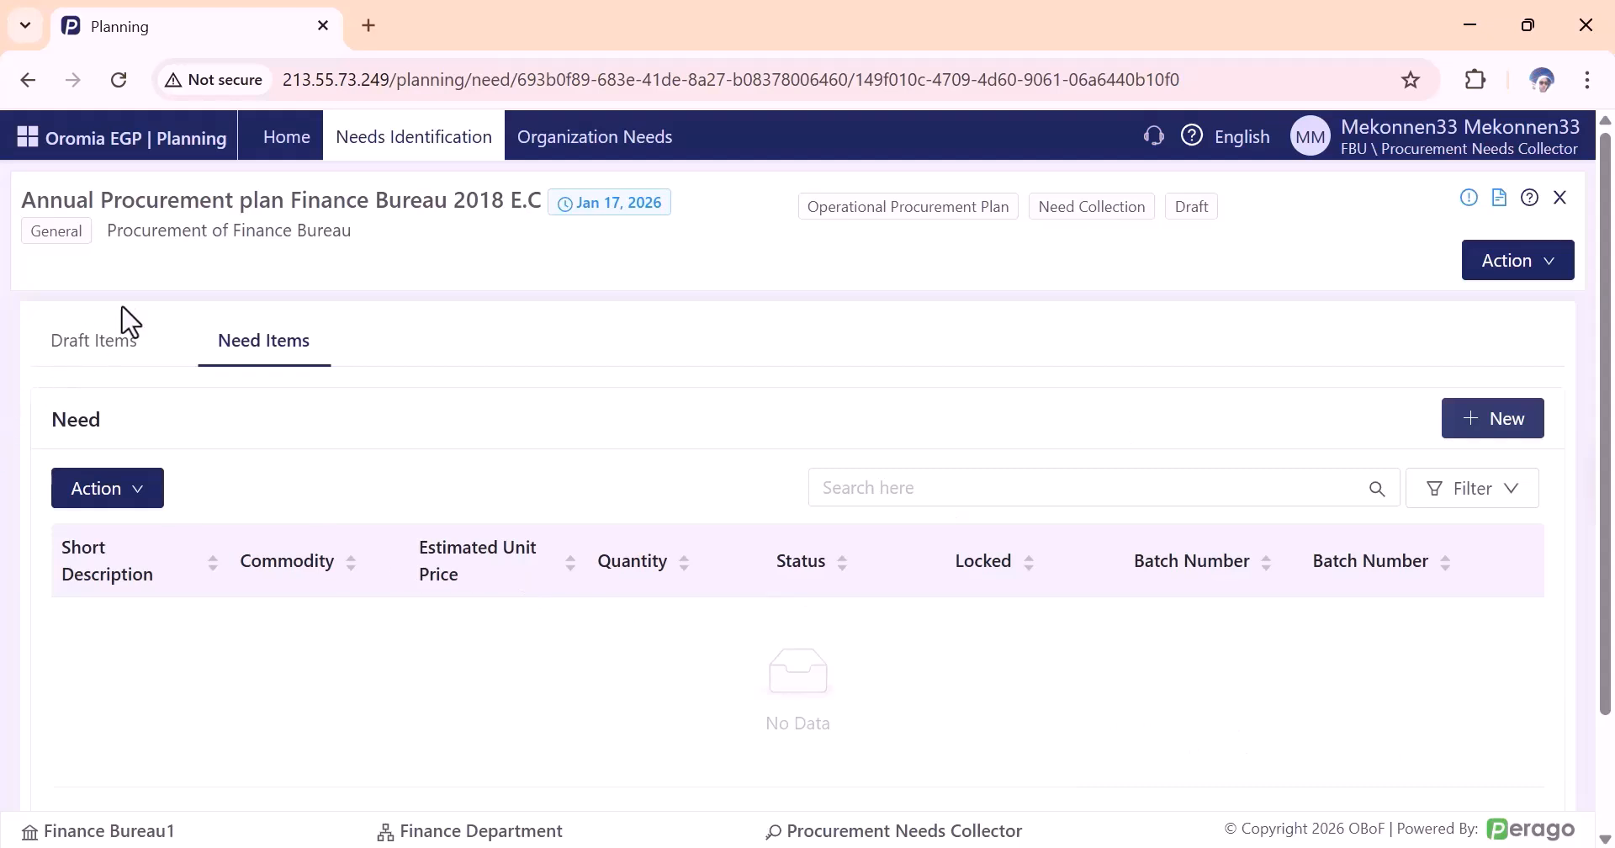
Open the Building Maintenance draft item and set its estimated unit price to 30,000,000 and its quantity to 1.
{"action": "left_click", "coordinate": [93, 344]}
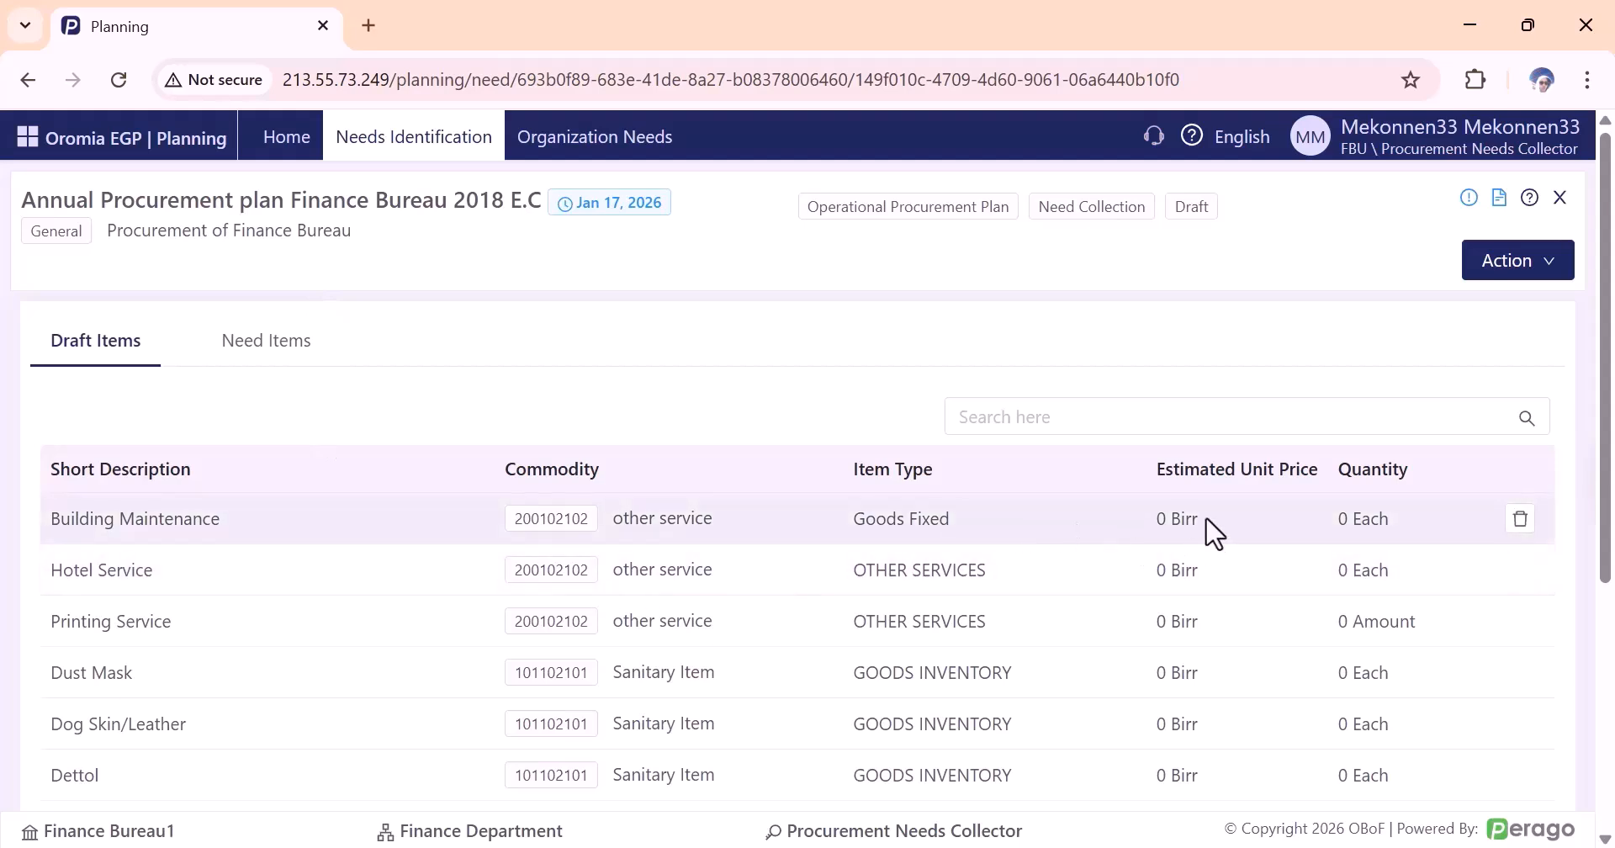
{"action": "triple_click", "coordinate": [1164, 521]}
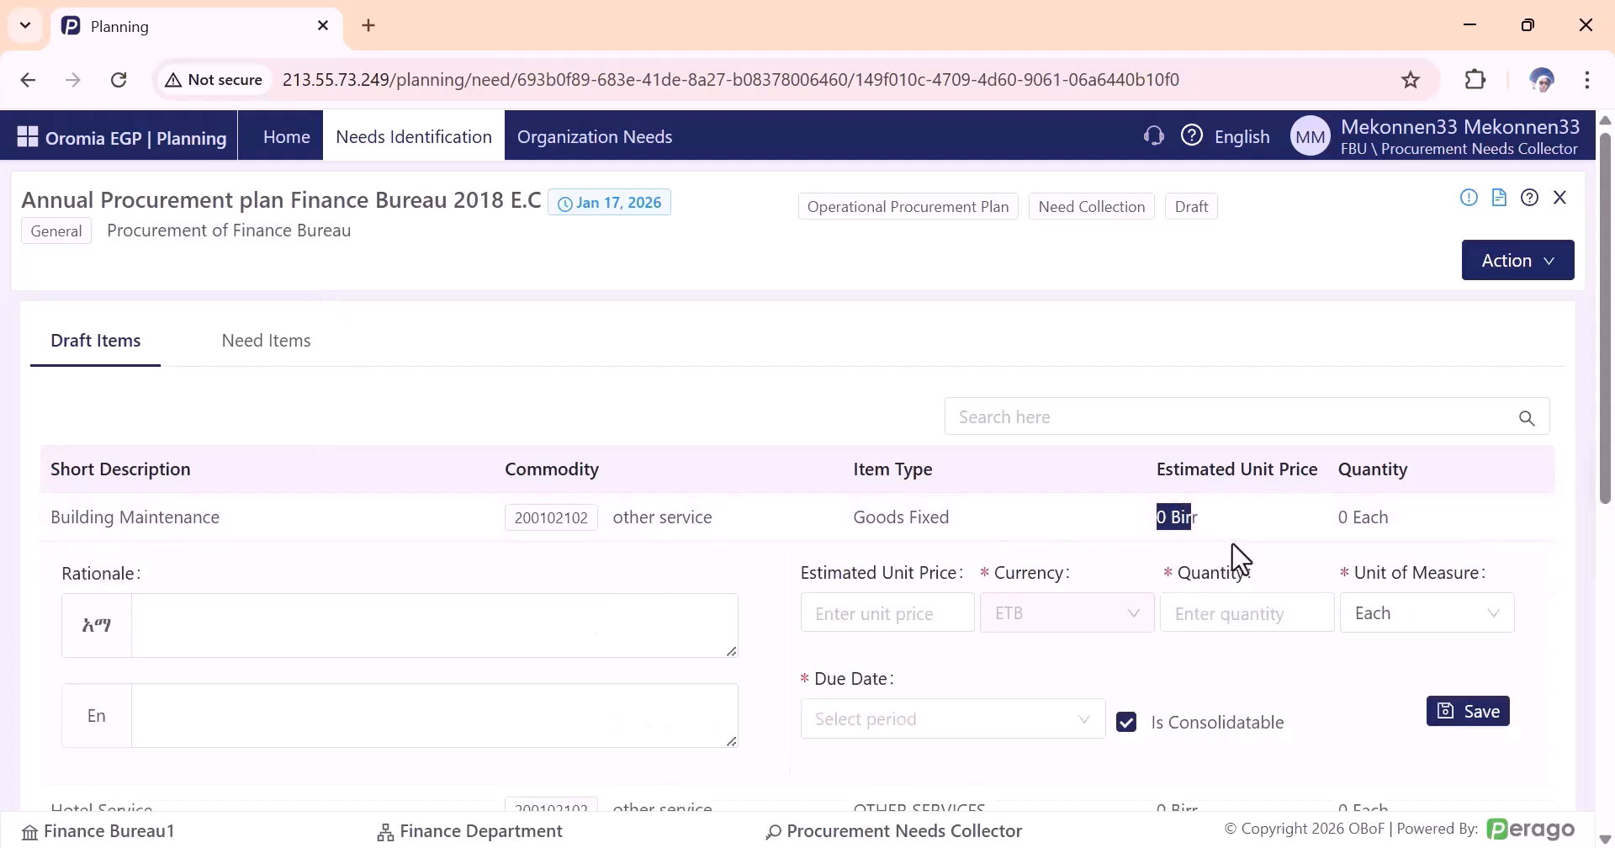
{"action": "left_click_drag", "start_coordinate": [1339, 518], "coordinate": [1379, 520]}
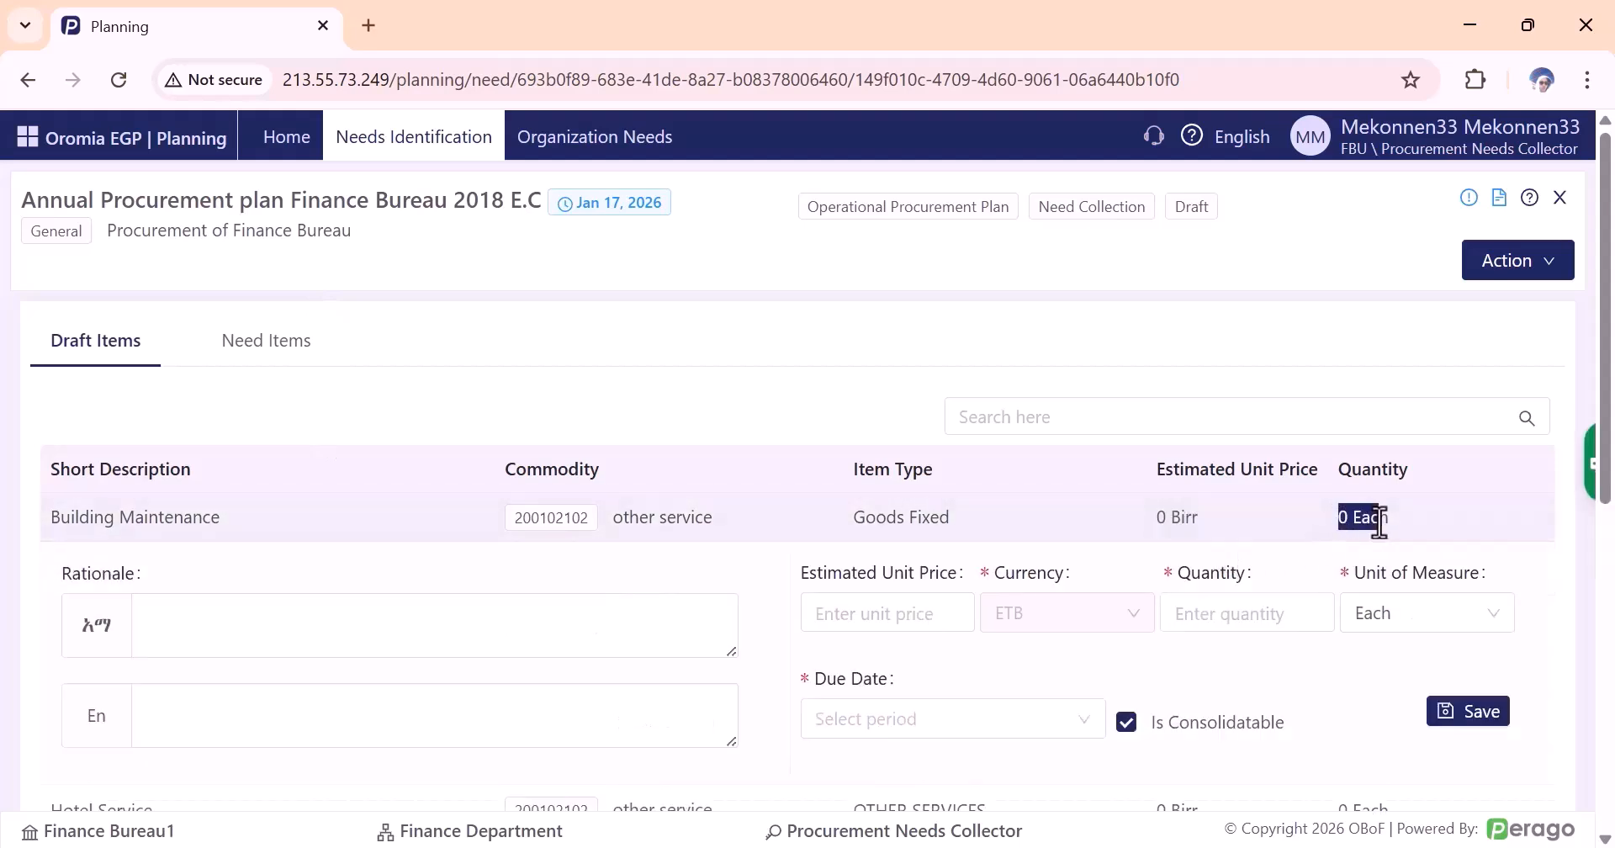
{"action": "left_click", "coordinate": [999, 535]}
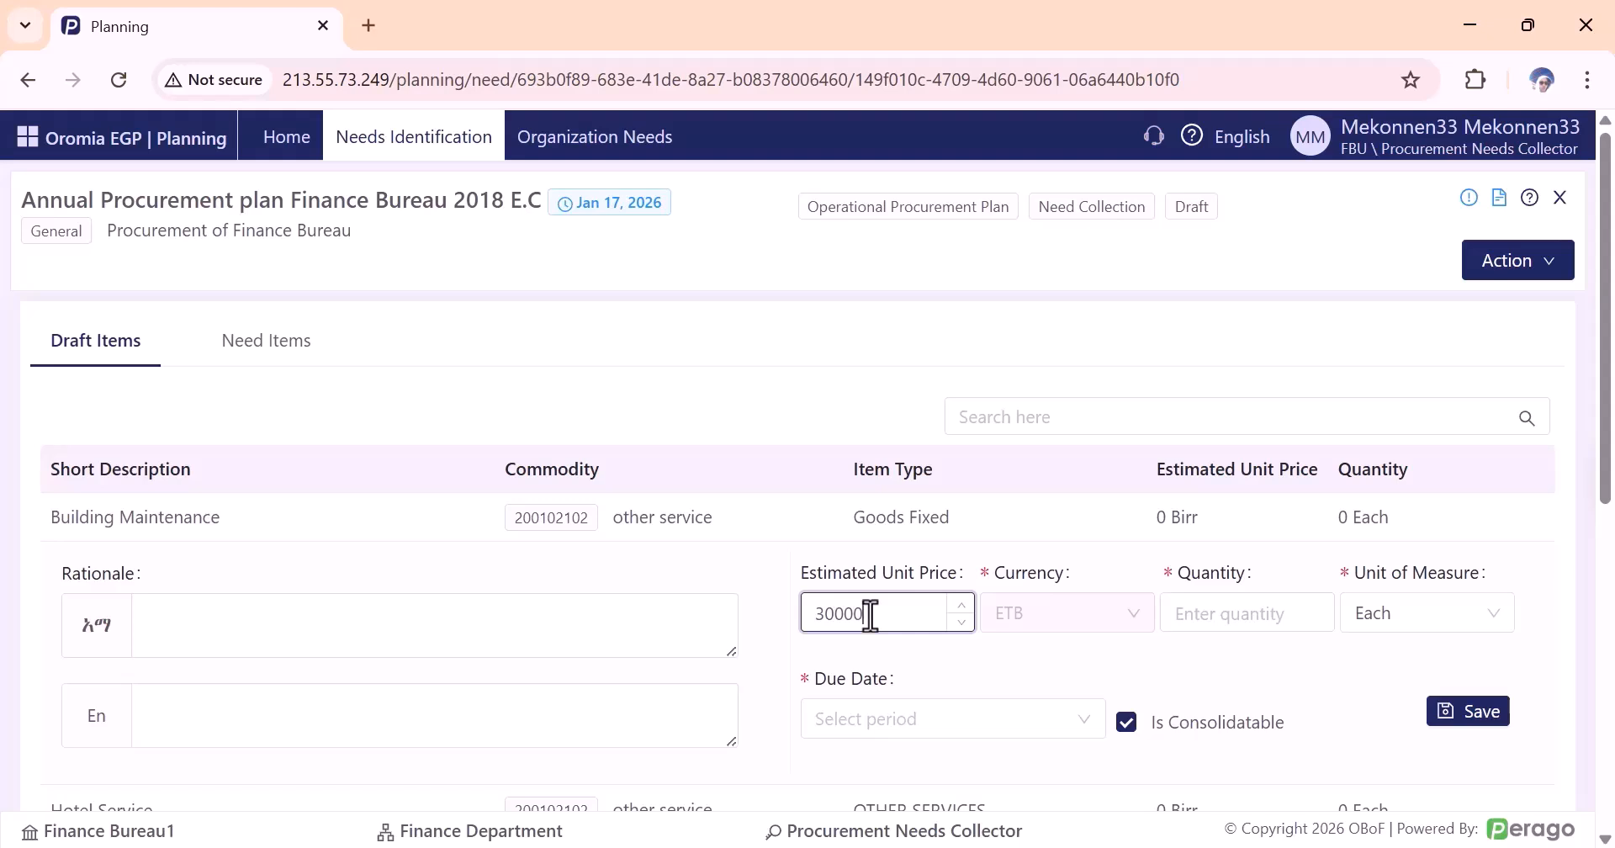
{"action": "left_click", "coordinate": [1031, 668]}
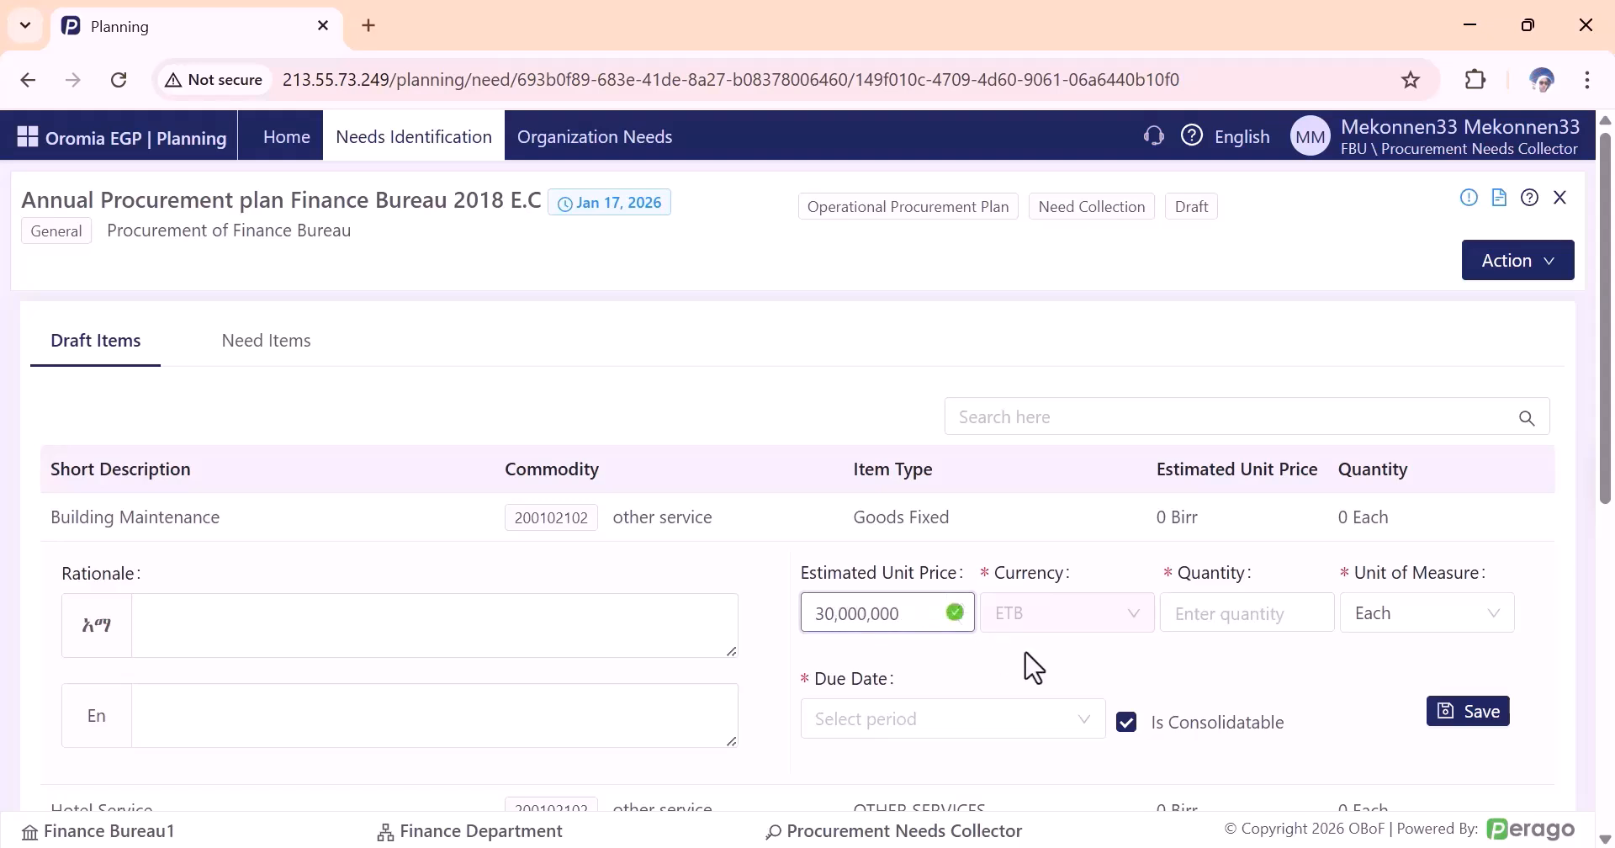
{"action": "left_click", "coordinate": [1187, 623]}
{"action": "type", "text": "1"}
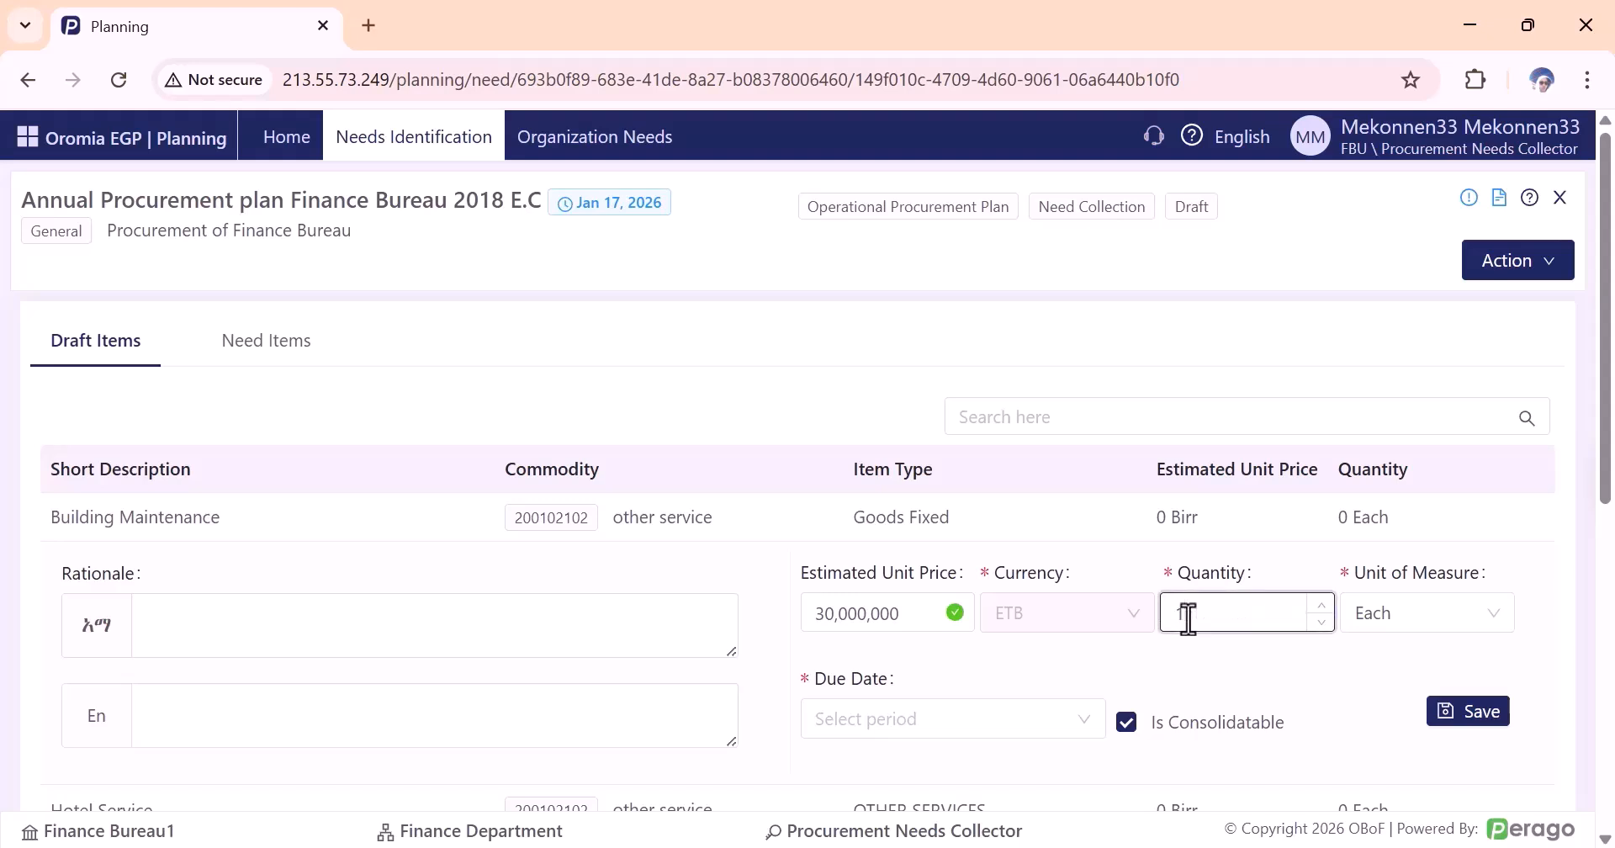
Set the Building Maintenance due date to March and save the item.
{"action": "scroll", "coordinate": [1056, 738], "scroll_direction": "down", "scroll_amount": 2}
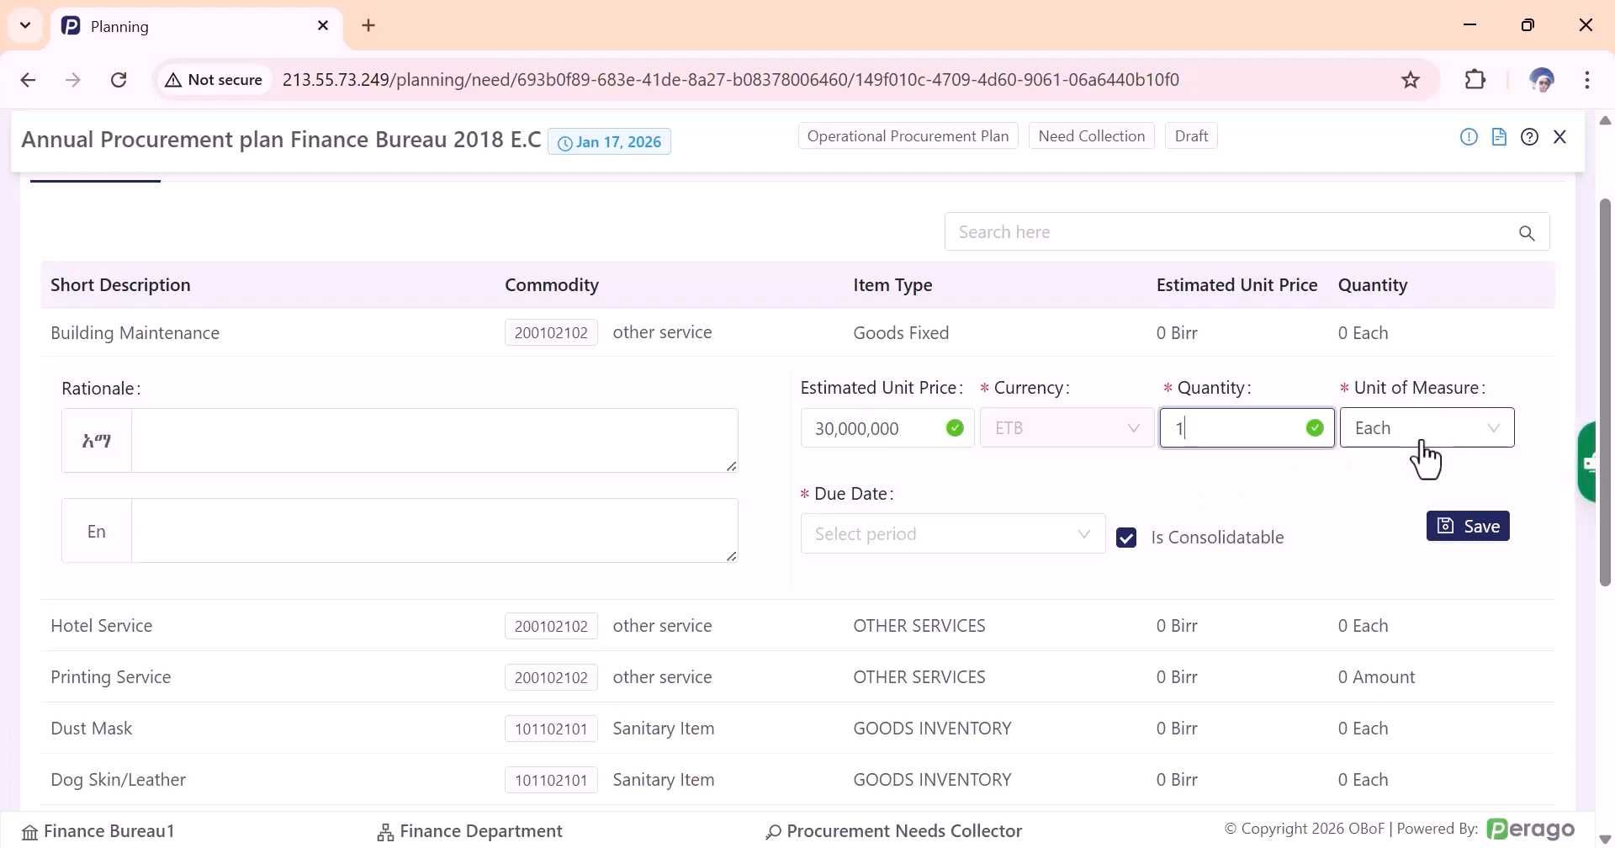
{"action": "left_click", "coordinate": [847, 539]}
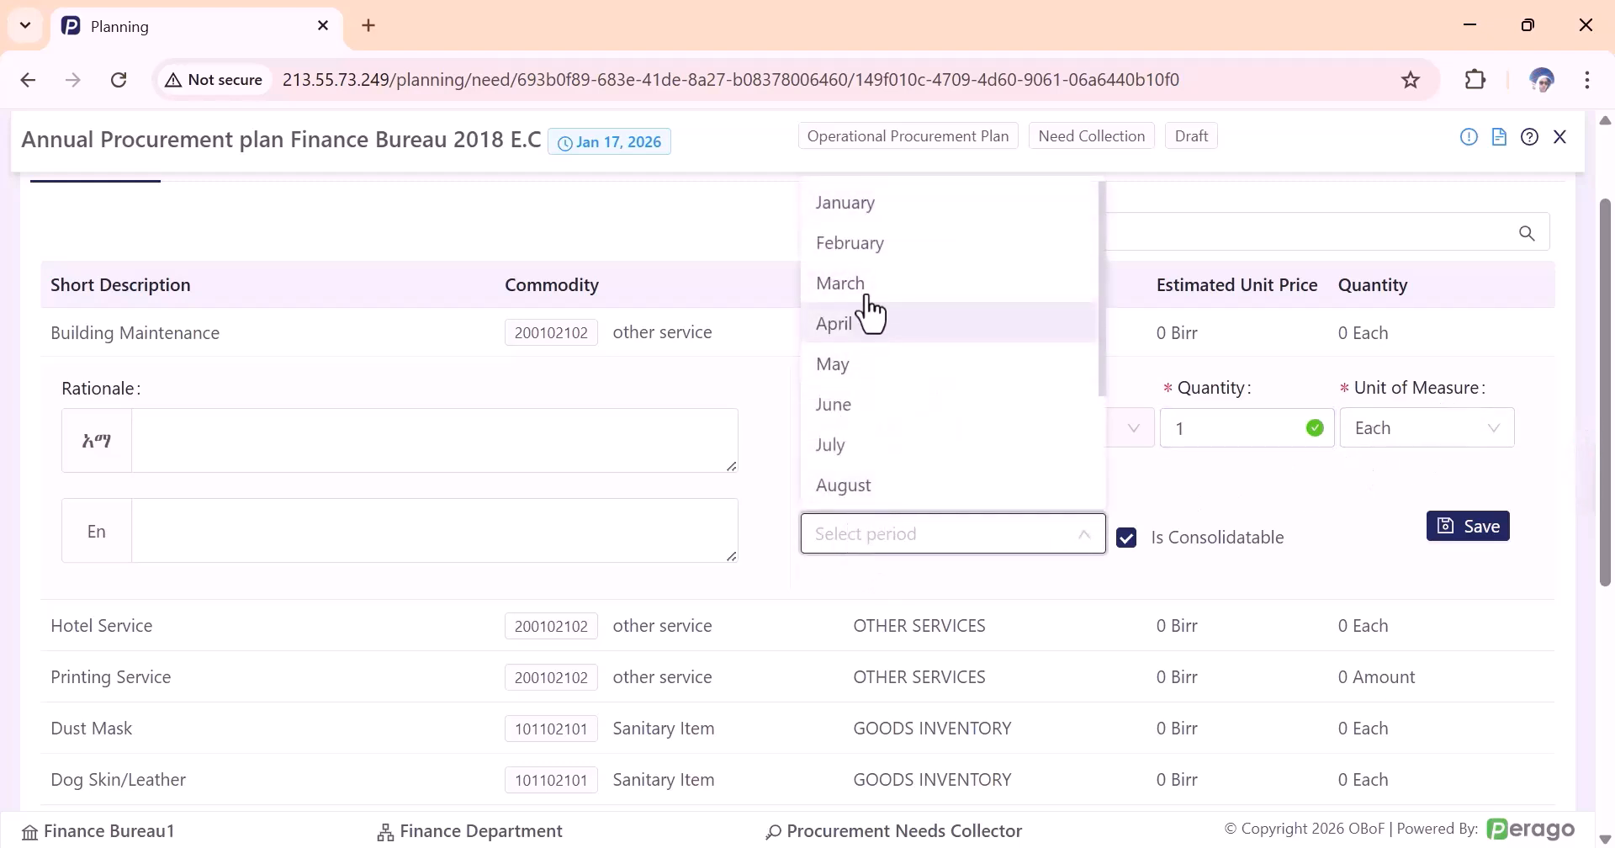
{"action": "left_click", "coordinate": [871, 286]}
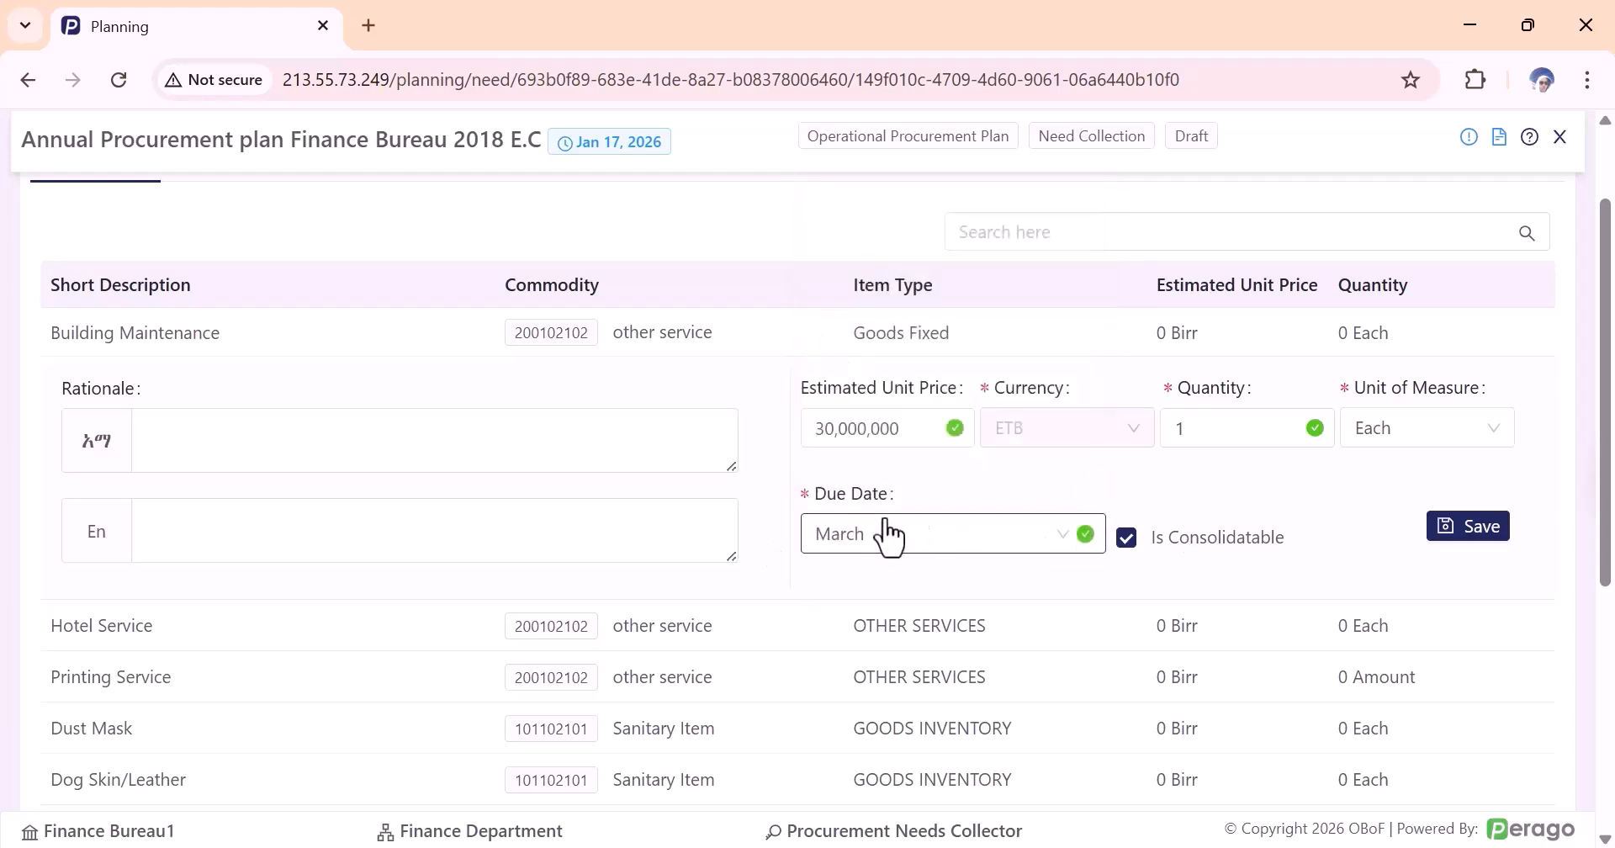
{"action": "scroll", "coordinate": [885, 536], "scroll_direction": "down", "scroll_amount": 1}
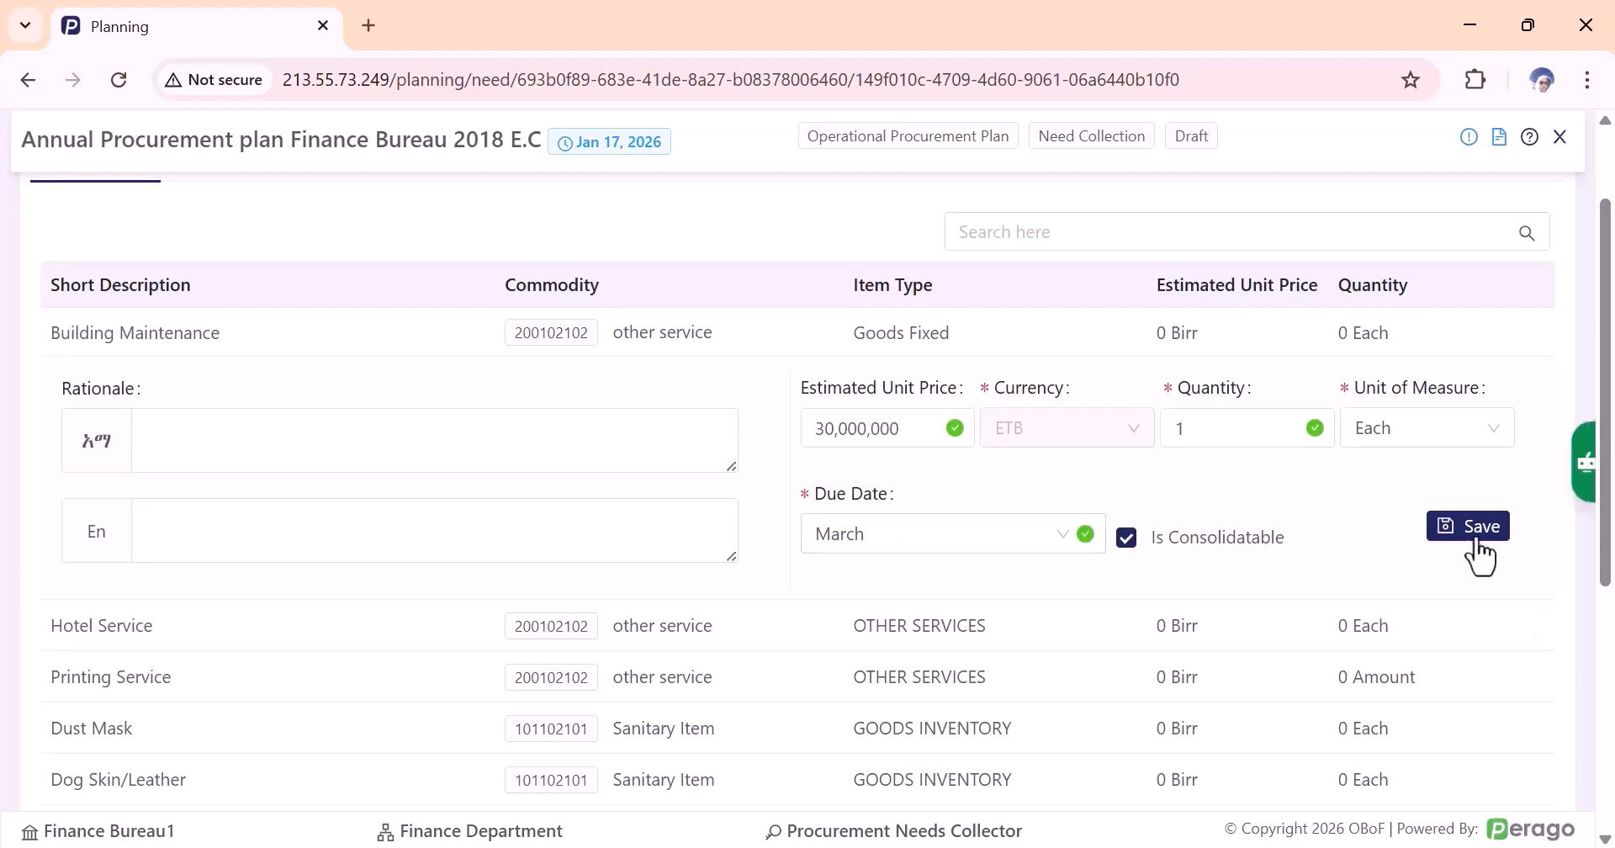
{"action": "left_click", "coordinate": [1473, 535]}
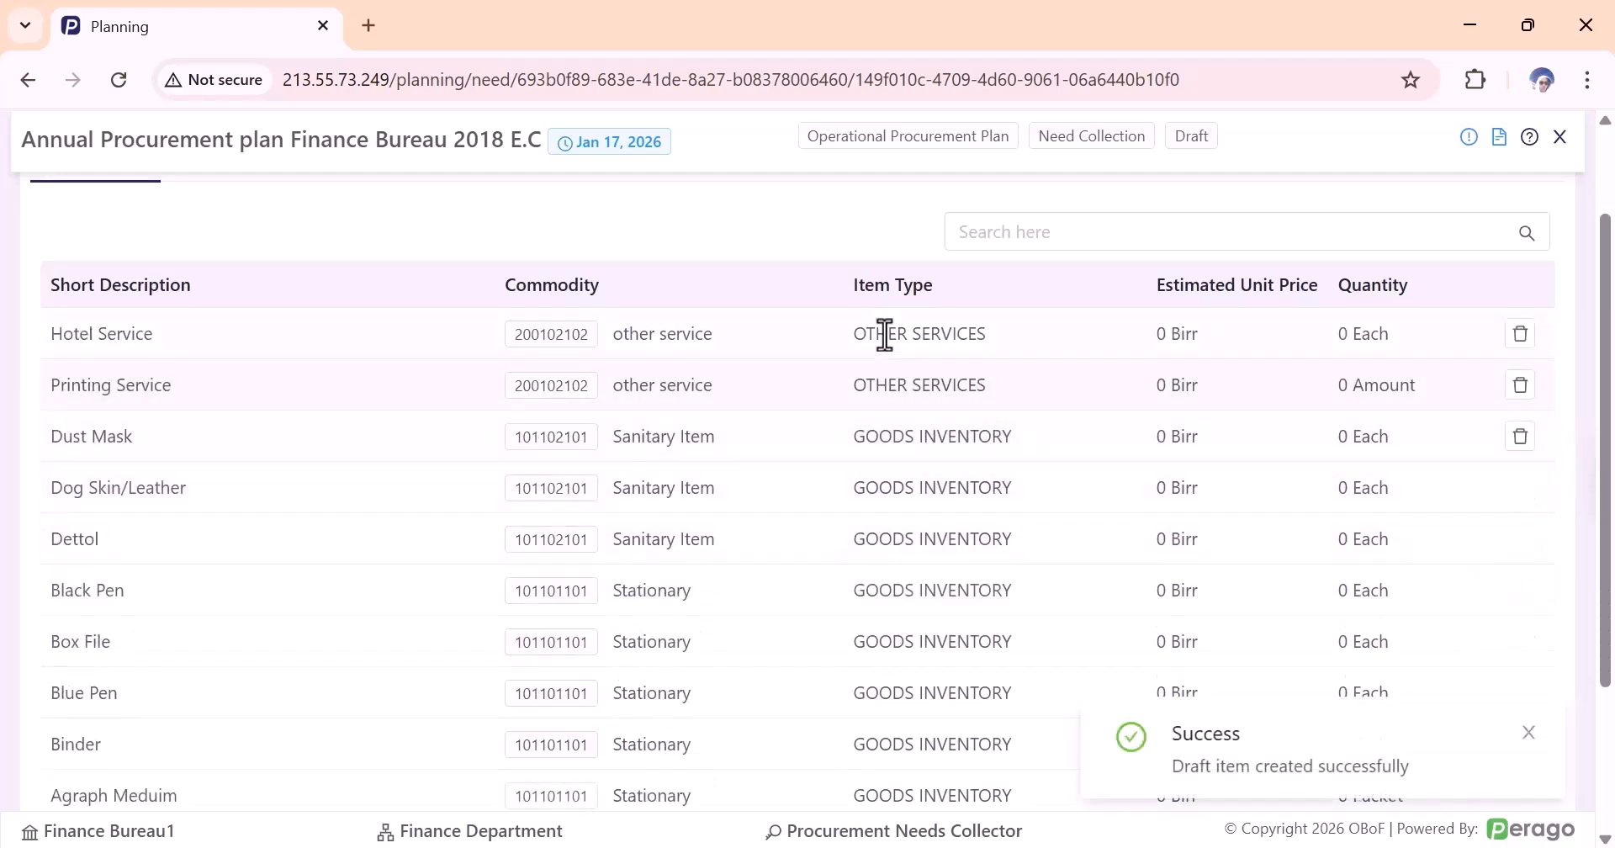
Fill in the Hotel Service draft item with estimated unit price 6,000,000, quantity 3 and due date March.
{"action": "scroll", "coordinate": [976, 522], "scroll_direction": "up", "scroll_amount": 3}
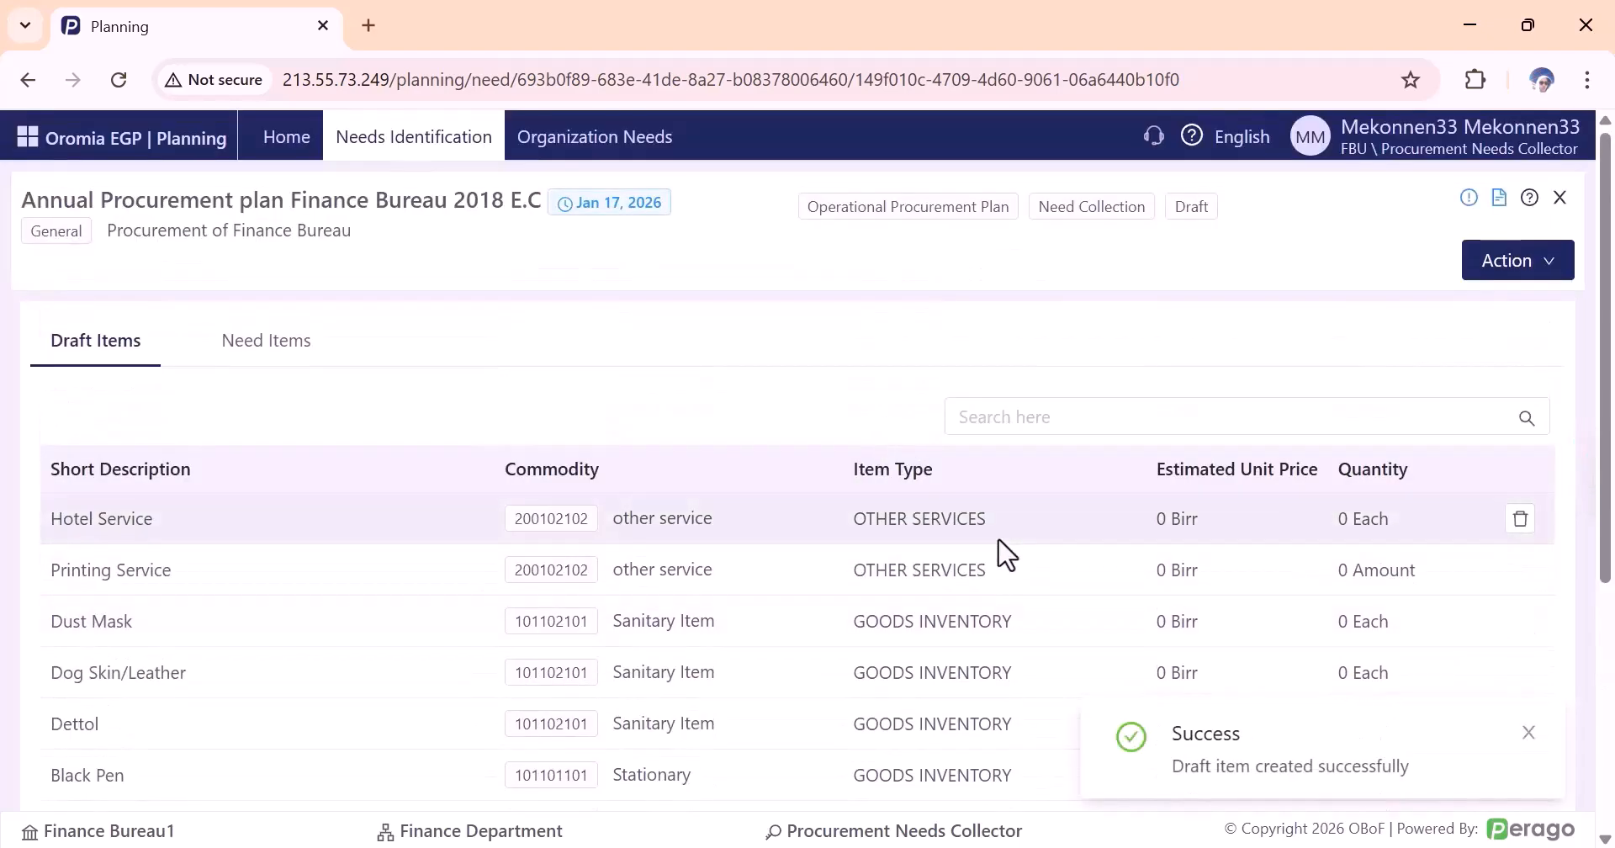
{"action": "left_click", "coordinate": [897, 524]}
{"action": "scroll", "coordinate": [890, 526], "scroll_direction": "down", "scroll_amount": 2}
{"action": "left_click", "coordinate": [856, 428]}
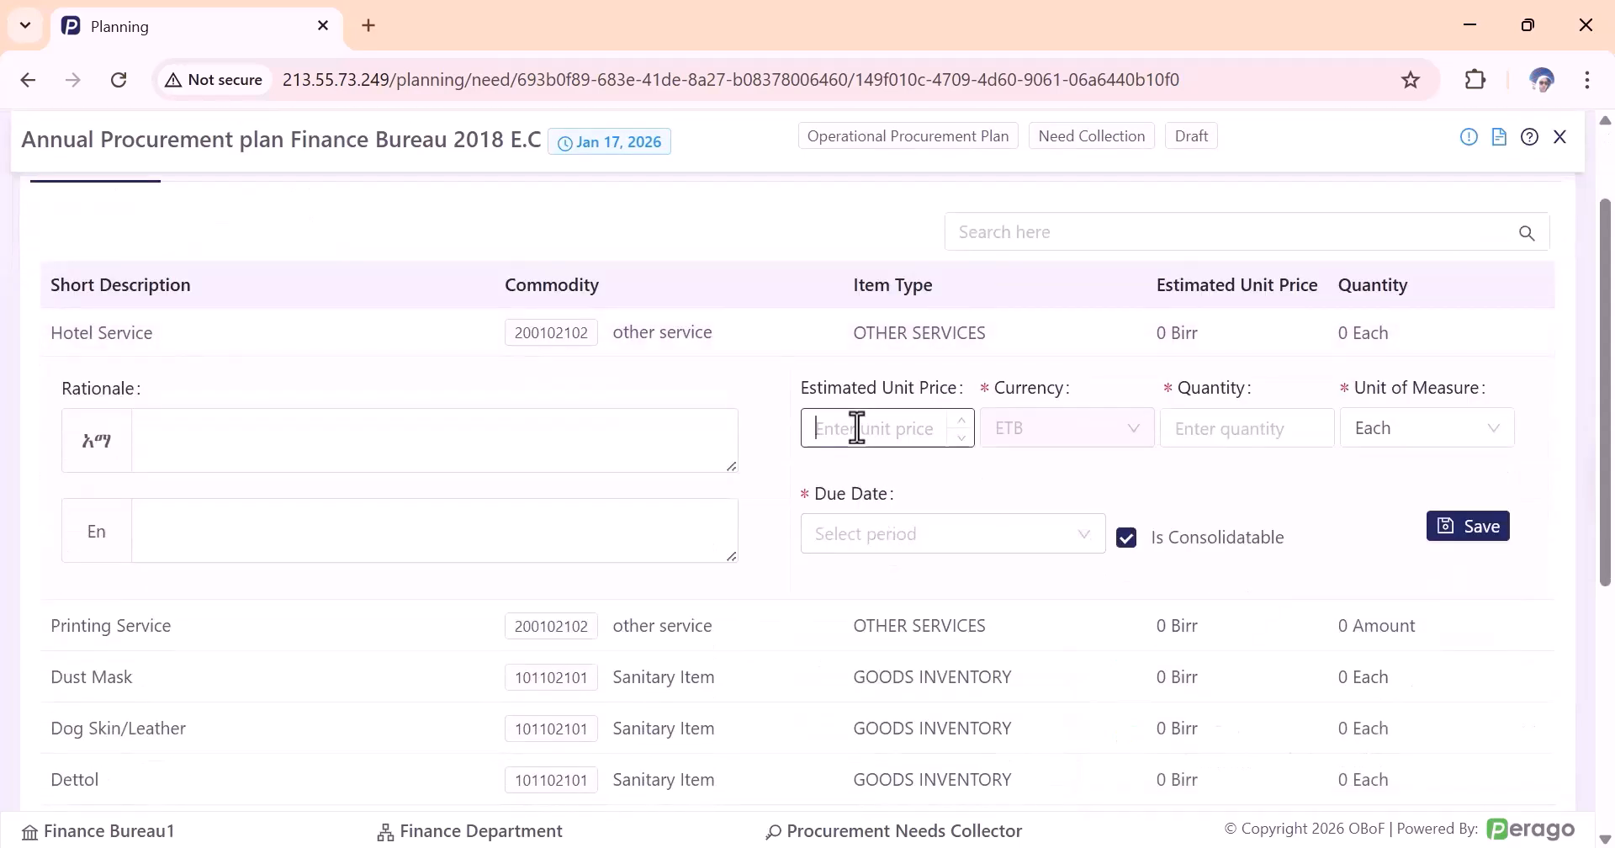
{"action": "type", "text": "6000000"}
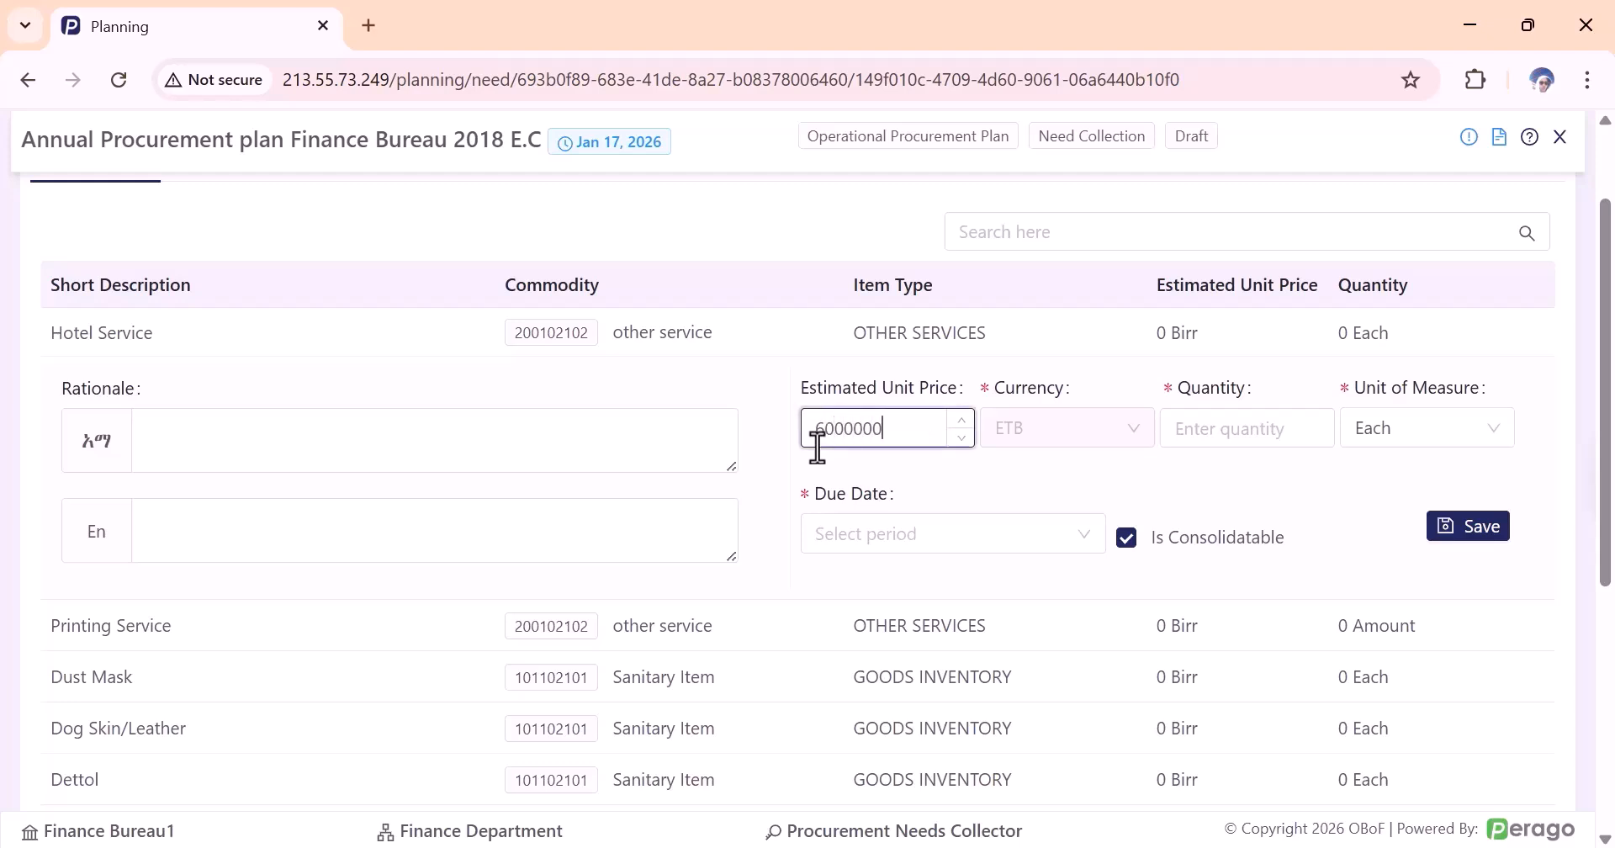
{"action": "left_click", "coordinate": [946, 496]}
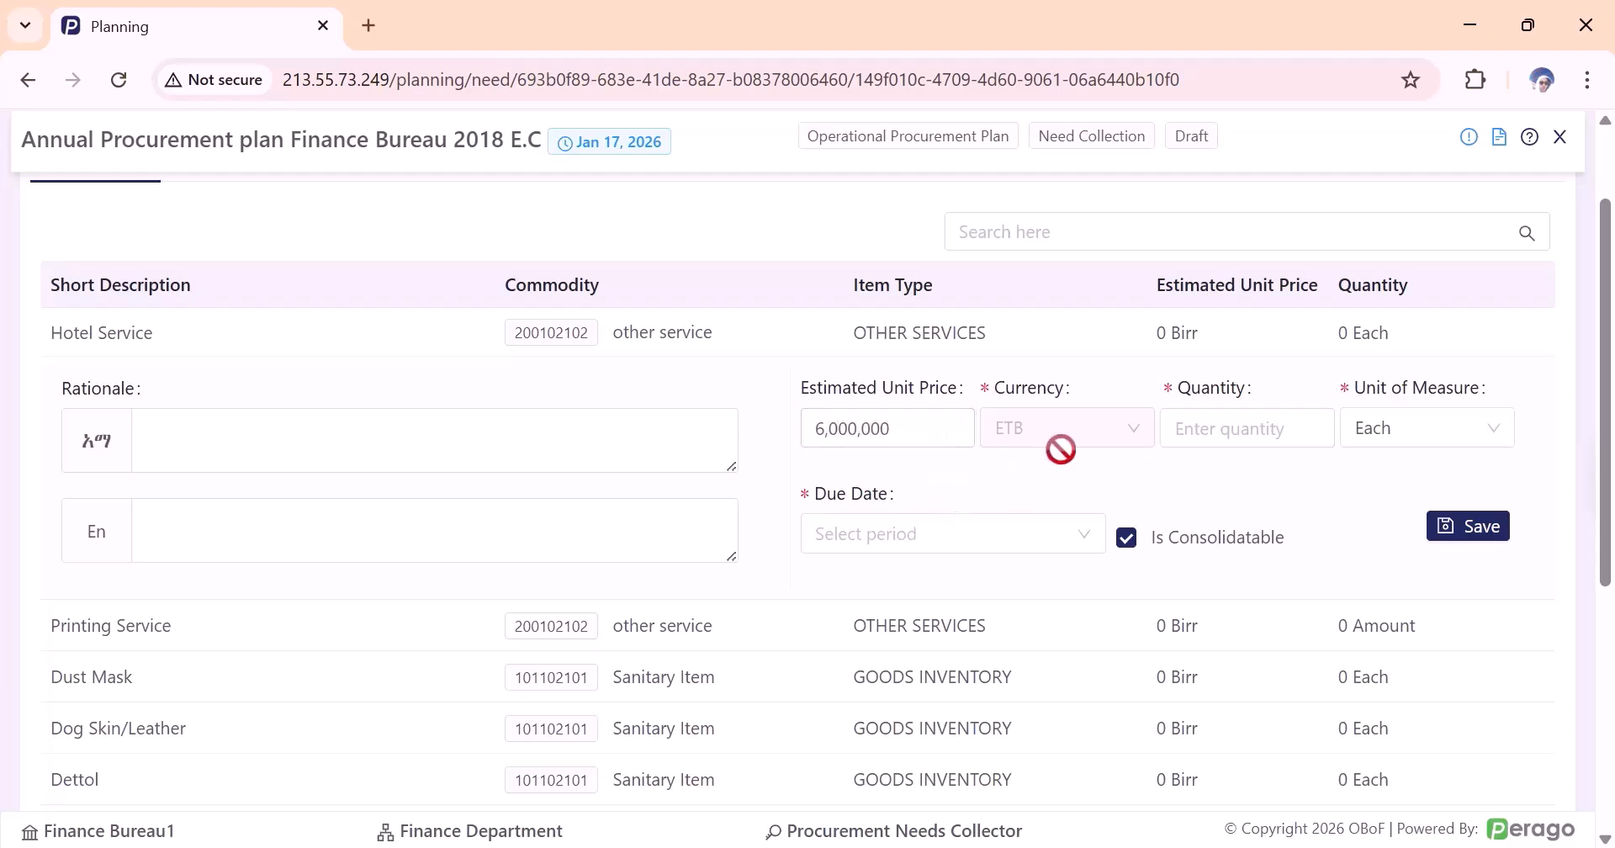
{"action": "left_click", "coordinate": [1214, 442]}
{"action": "type", "text": "3"}
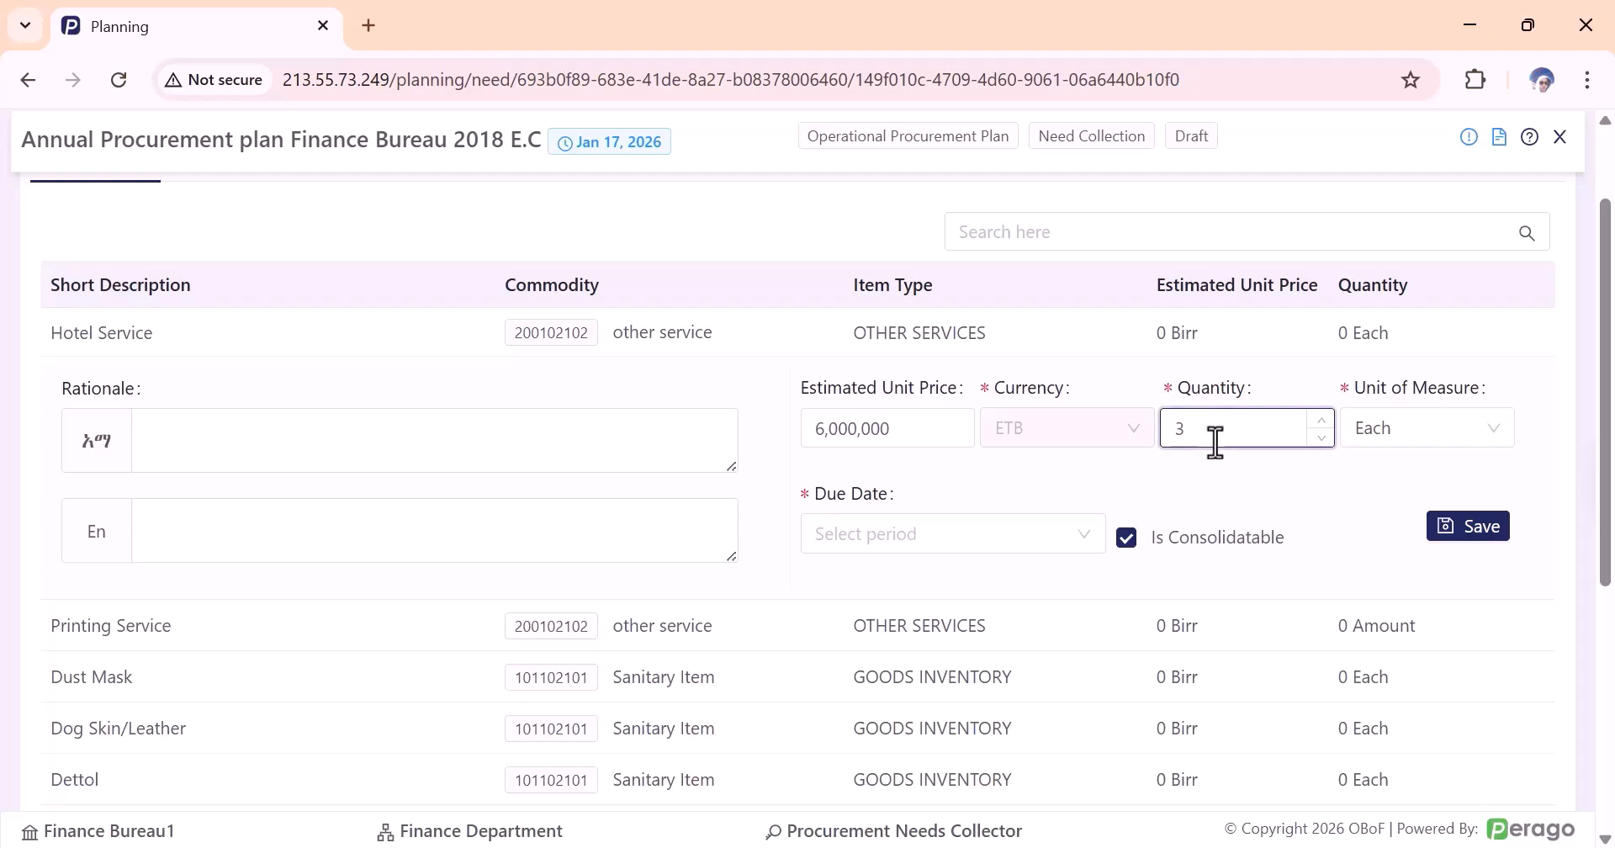
{"action": "left_click", "coordinate": [947, 538]}
{"action": "left_click", "coordinate": [893, 286]}
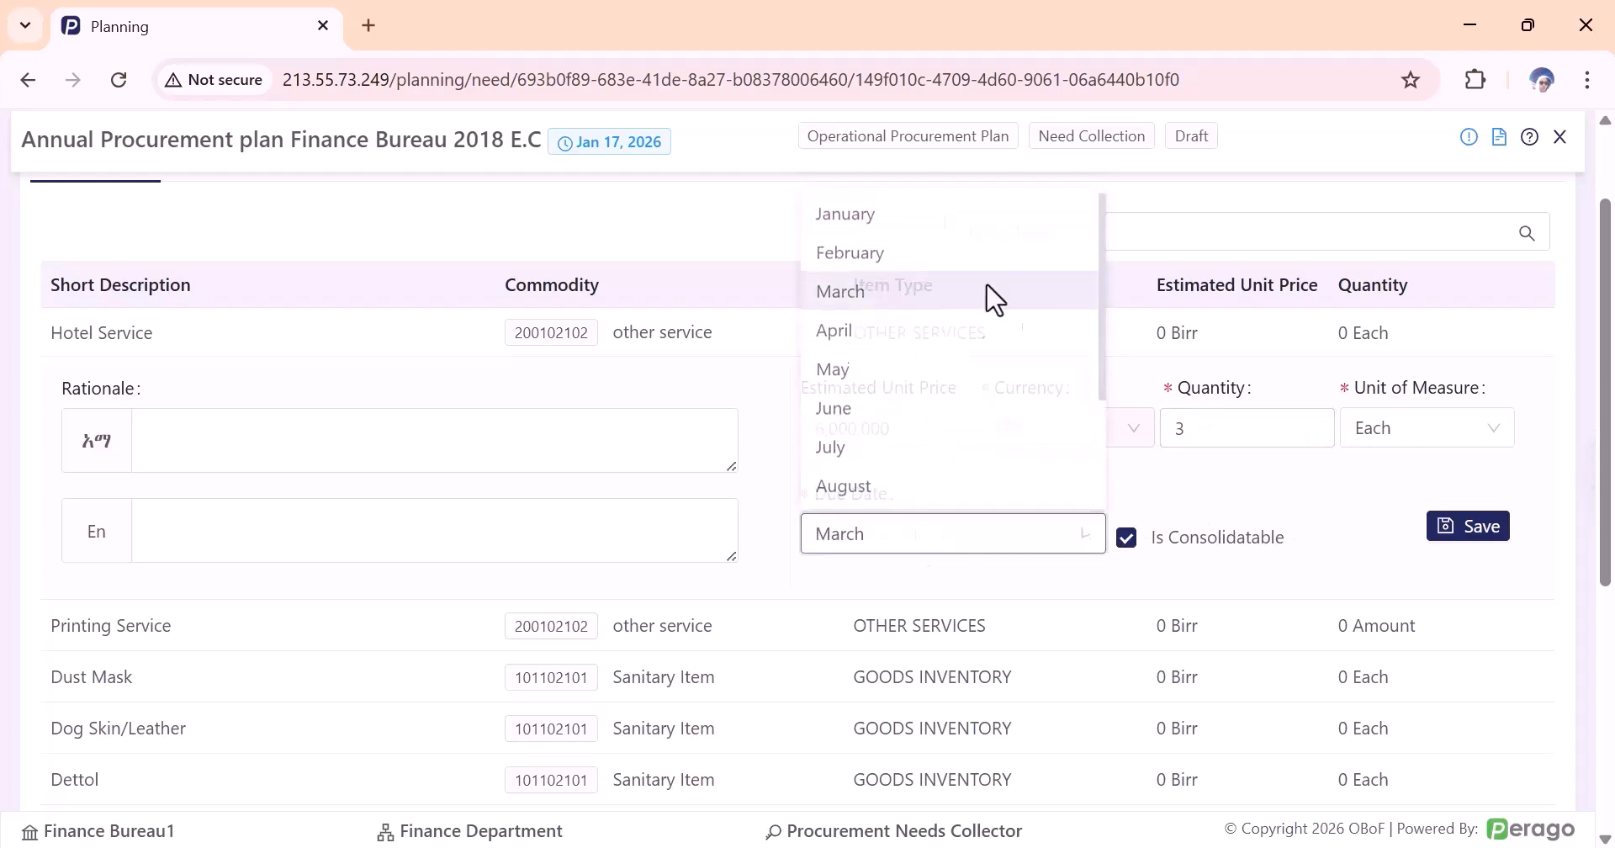
Open the Printing Service draft item and set its estimated unit price to 500,000 and its quantity to 5.
{"action": "scroll", "coordinate": [841, 471], "scroll_direction": "down", "scroll_amount": 3}
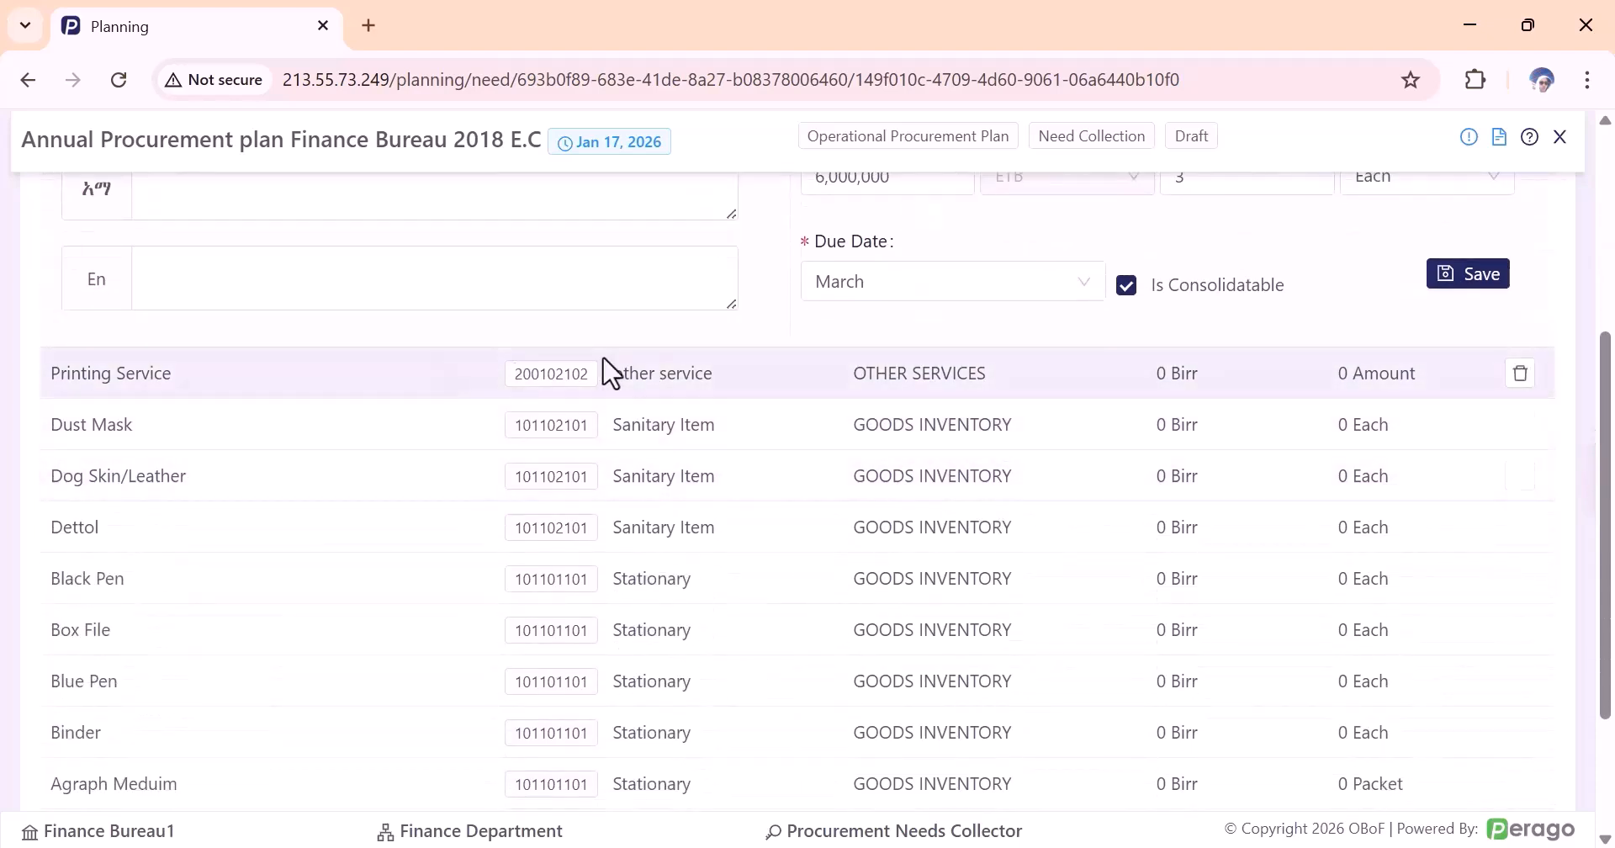
{"action": "left_click", "coordinate": [940, 376]}
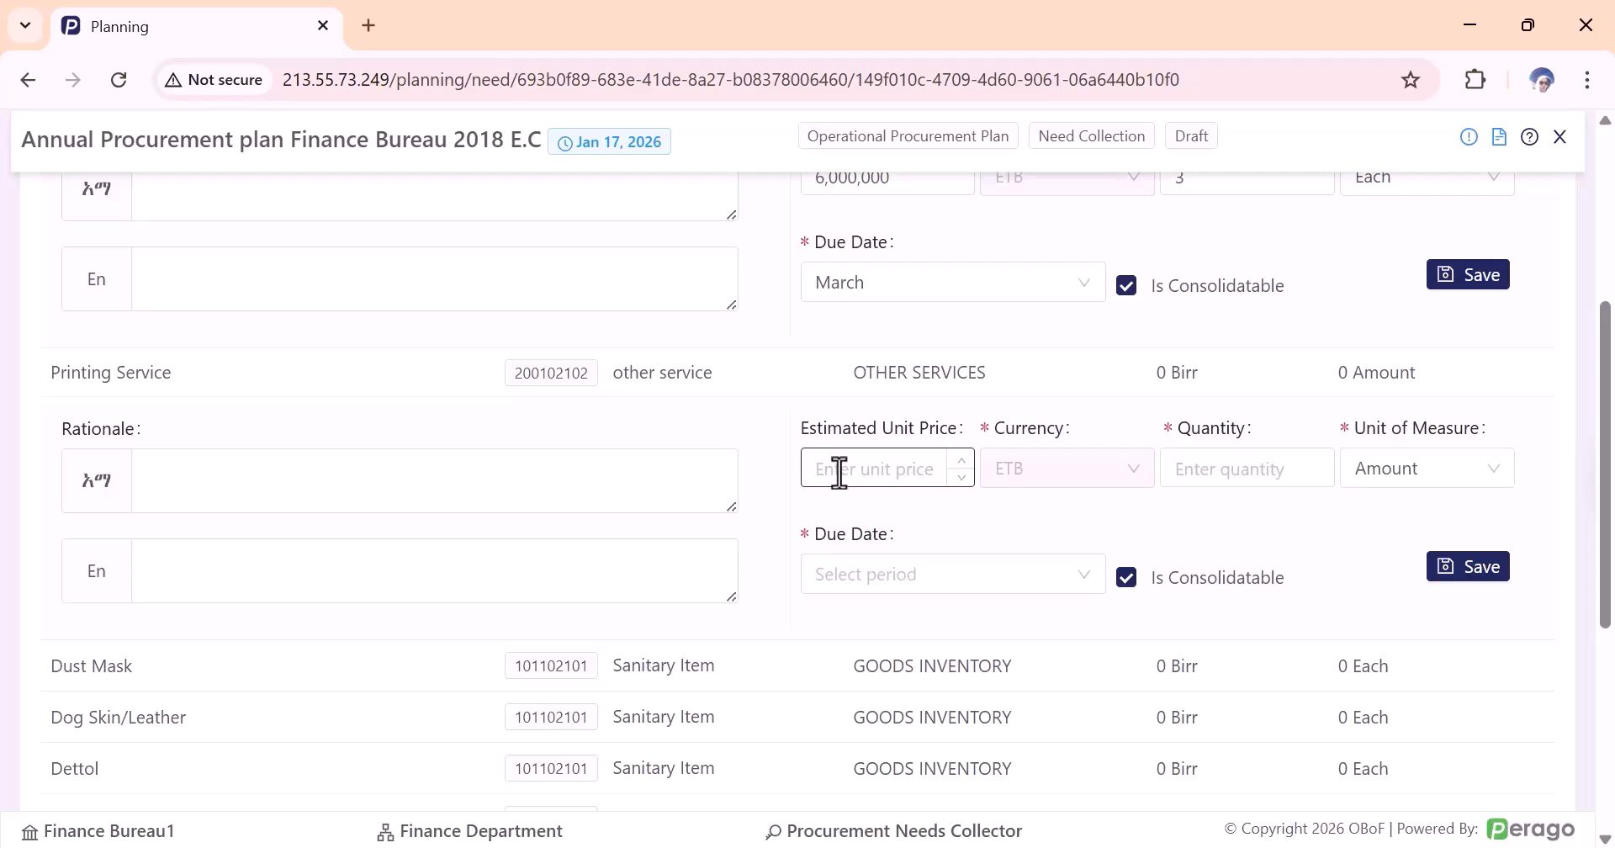
{"action": "type", "text": "500000"}
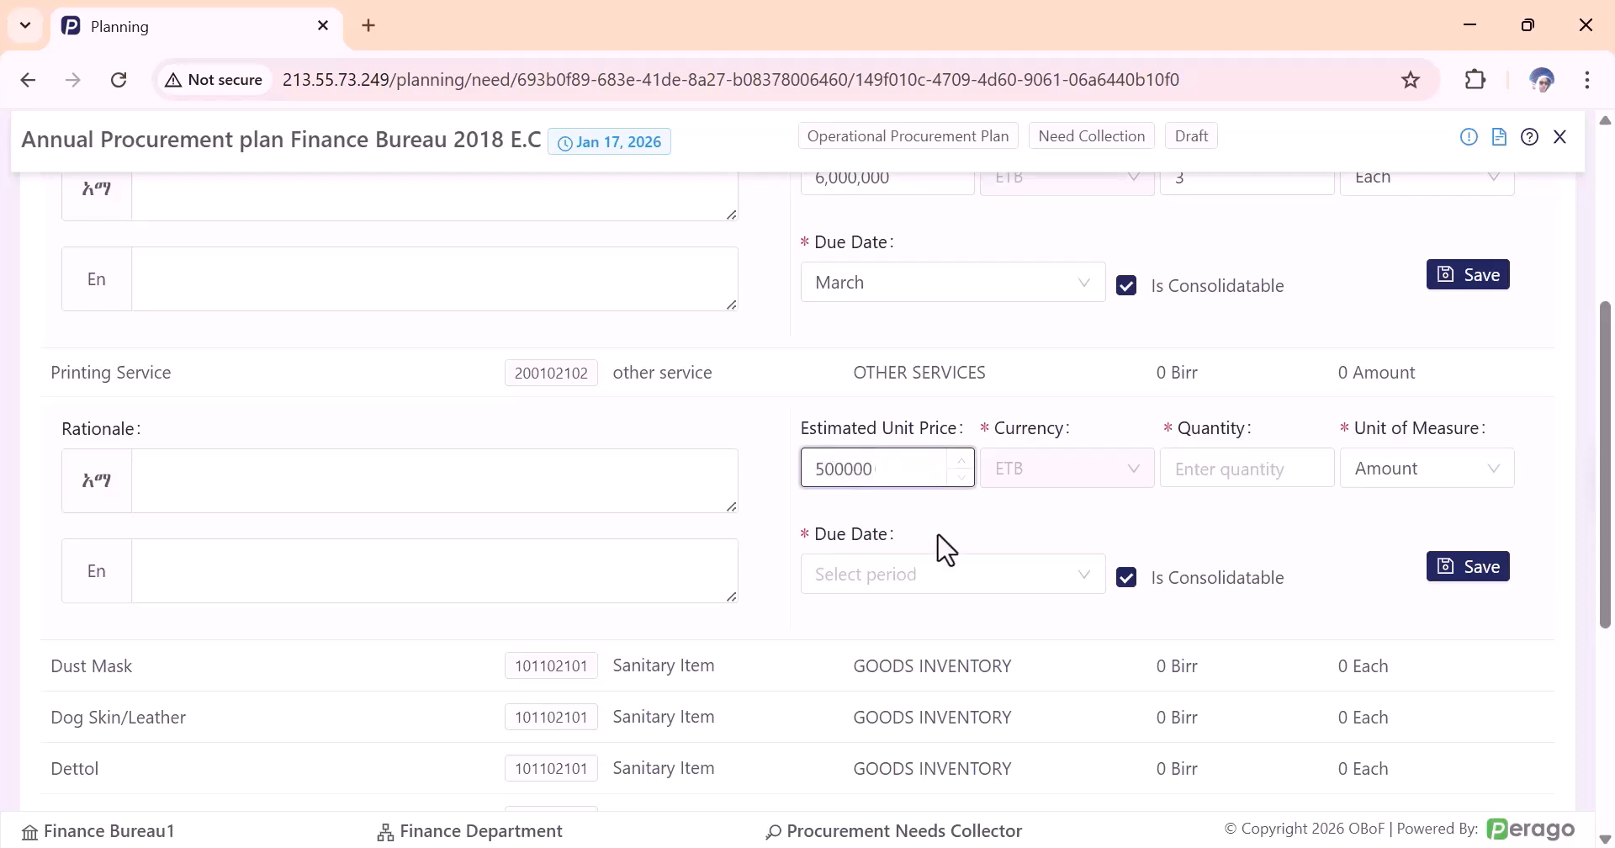
{"action": "left_click", "coordinate": [938, 536]}
{"action": "left_click", "coordinate": [1244, 465]}
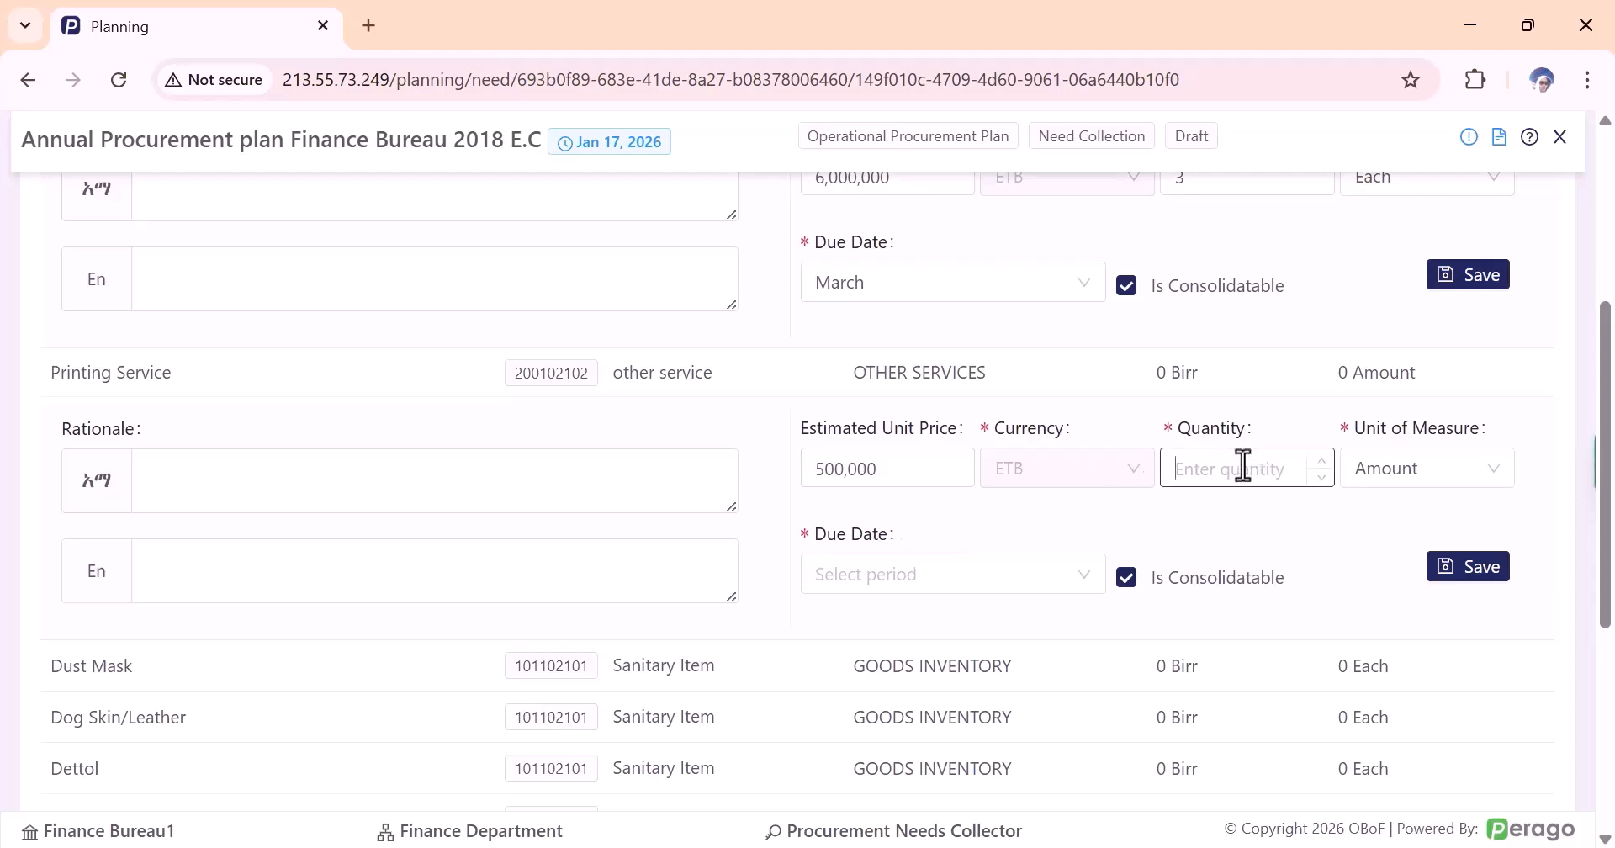
{"action": "type", "text": "5"}
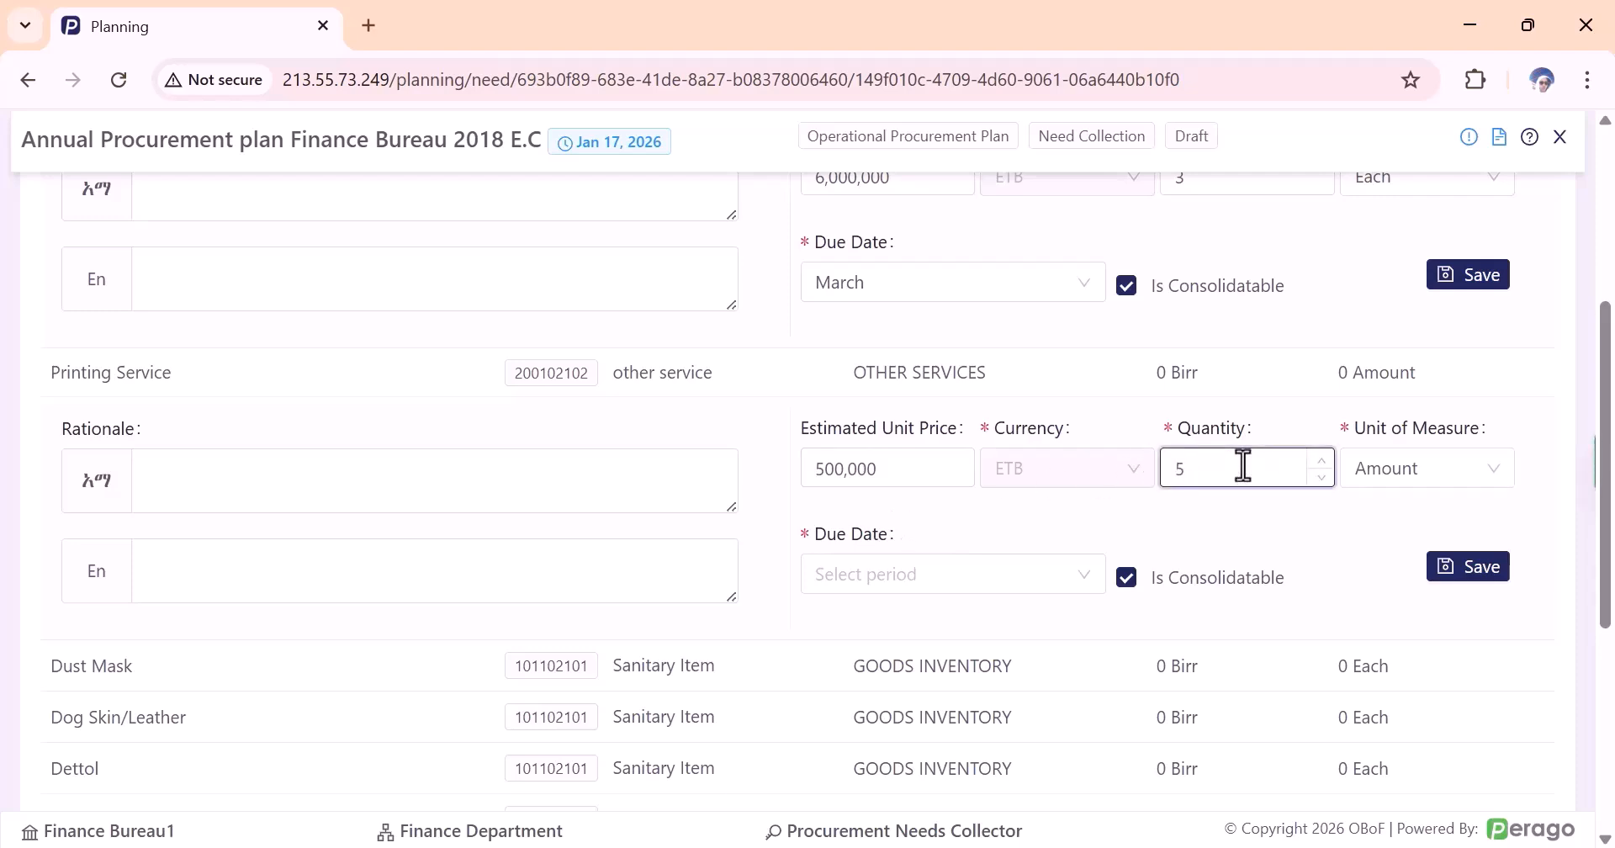
Set the Printing Service item's due date to January.
{"action": "left_click", "coordinate": [935, 585]}
{"action": "left_click", "coordinate": [897, 252]}
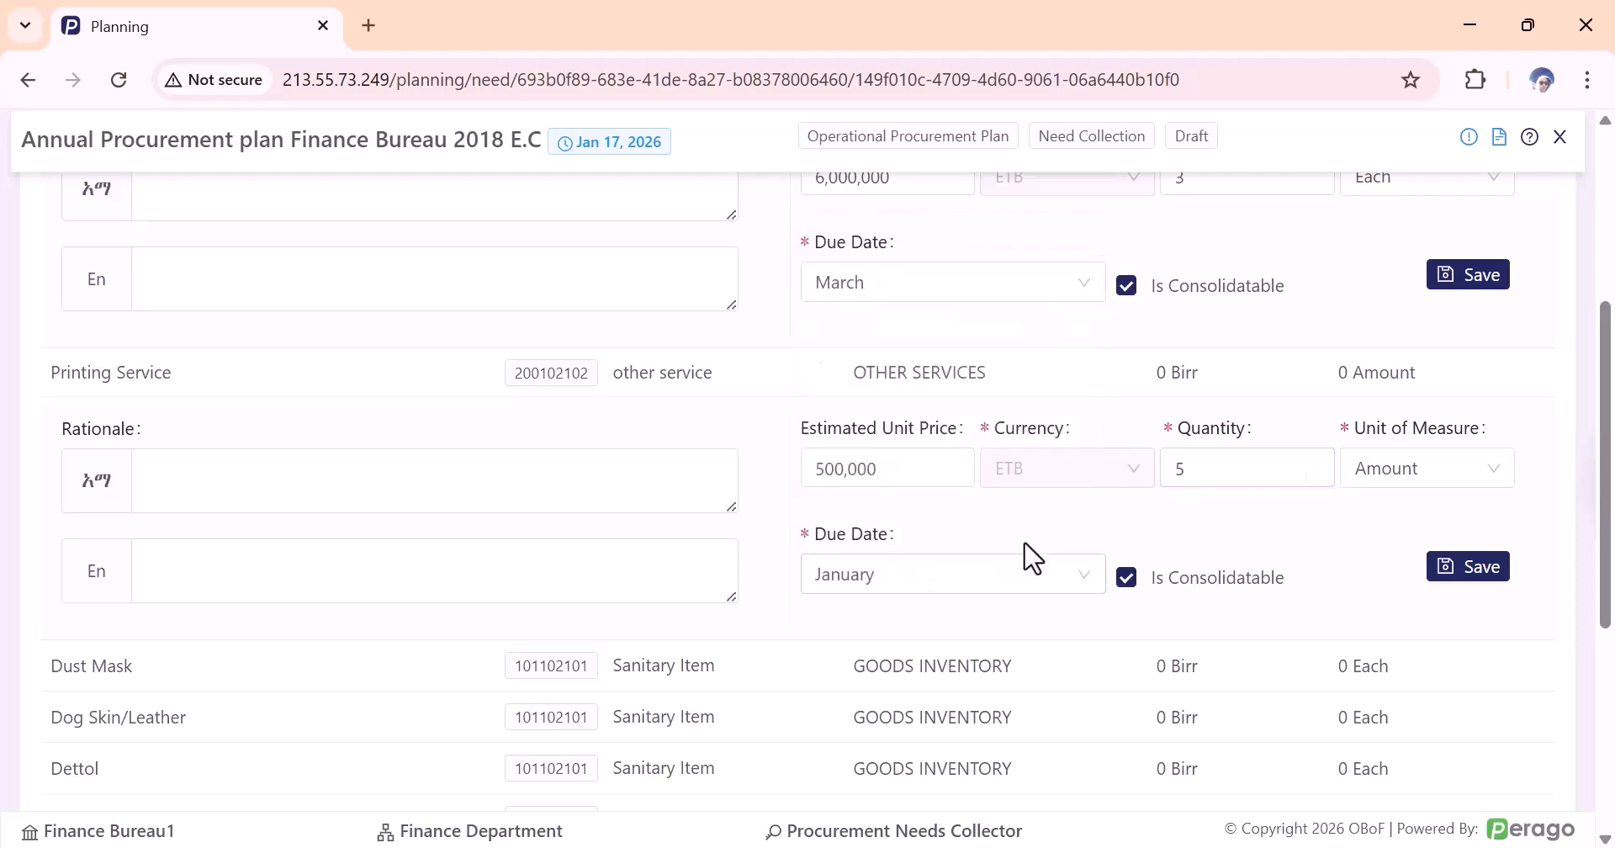
Fill in the Dust Mask draft item with estimated unit price 200, quantity 5,000 and due date January.
{"action": "scroll", "coordinate": [1034, 560], "scroll_direction": "down", "scroll_amount": 1}
{"action": "scroll", "coordinate": [908, 520], "scroll_direction": "down", "scroll_amount": 1}
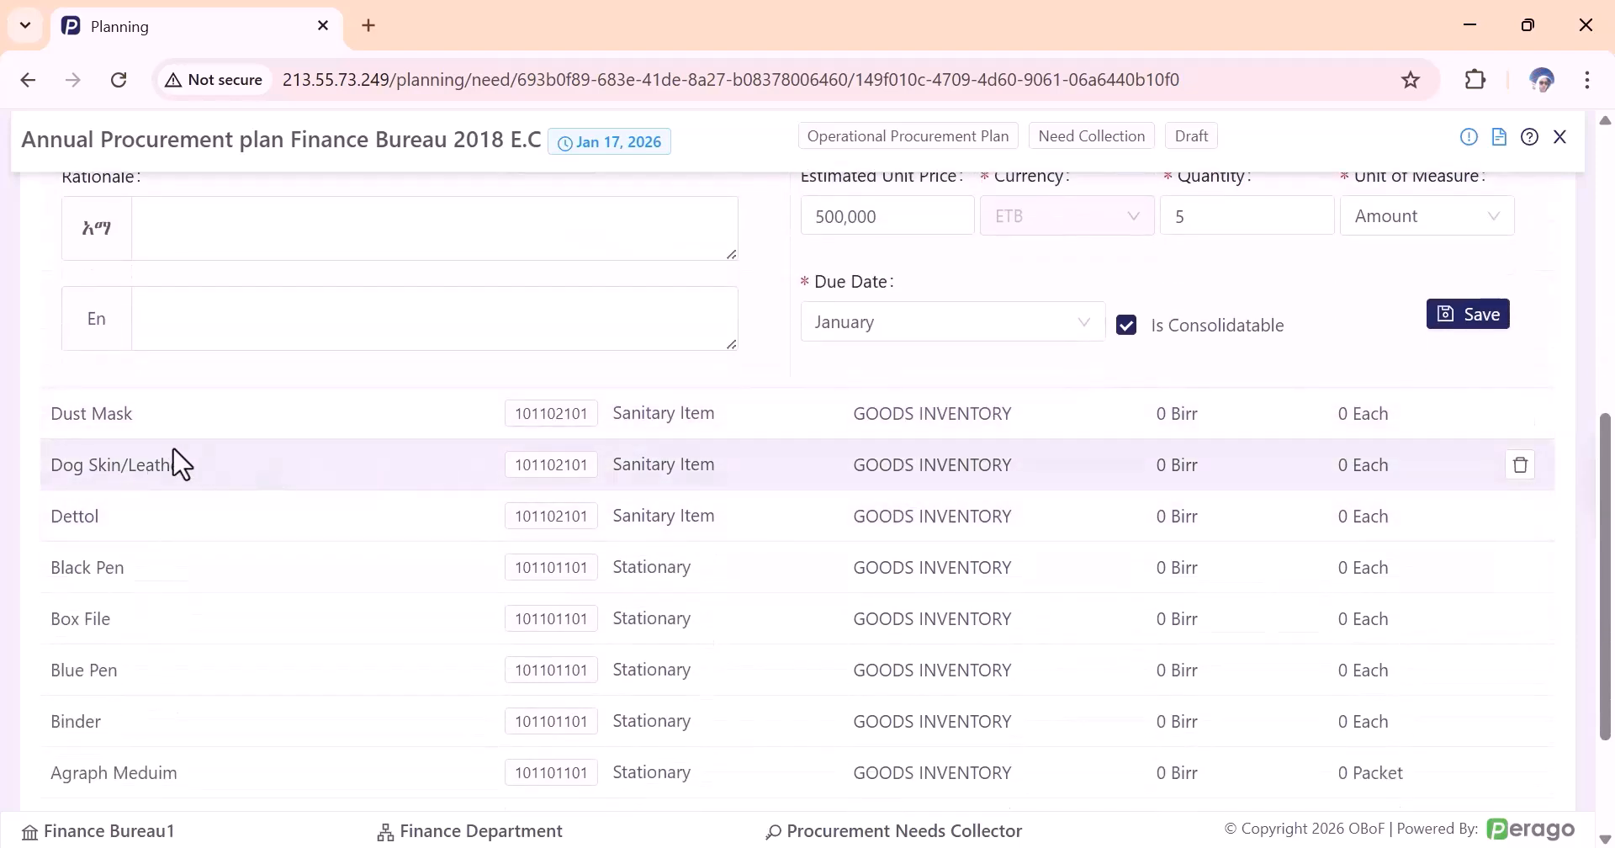
{"action": "left_click", "coordinate": [972, 413]}
{"action": "left_click", "coordinate": [840, 503]}
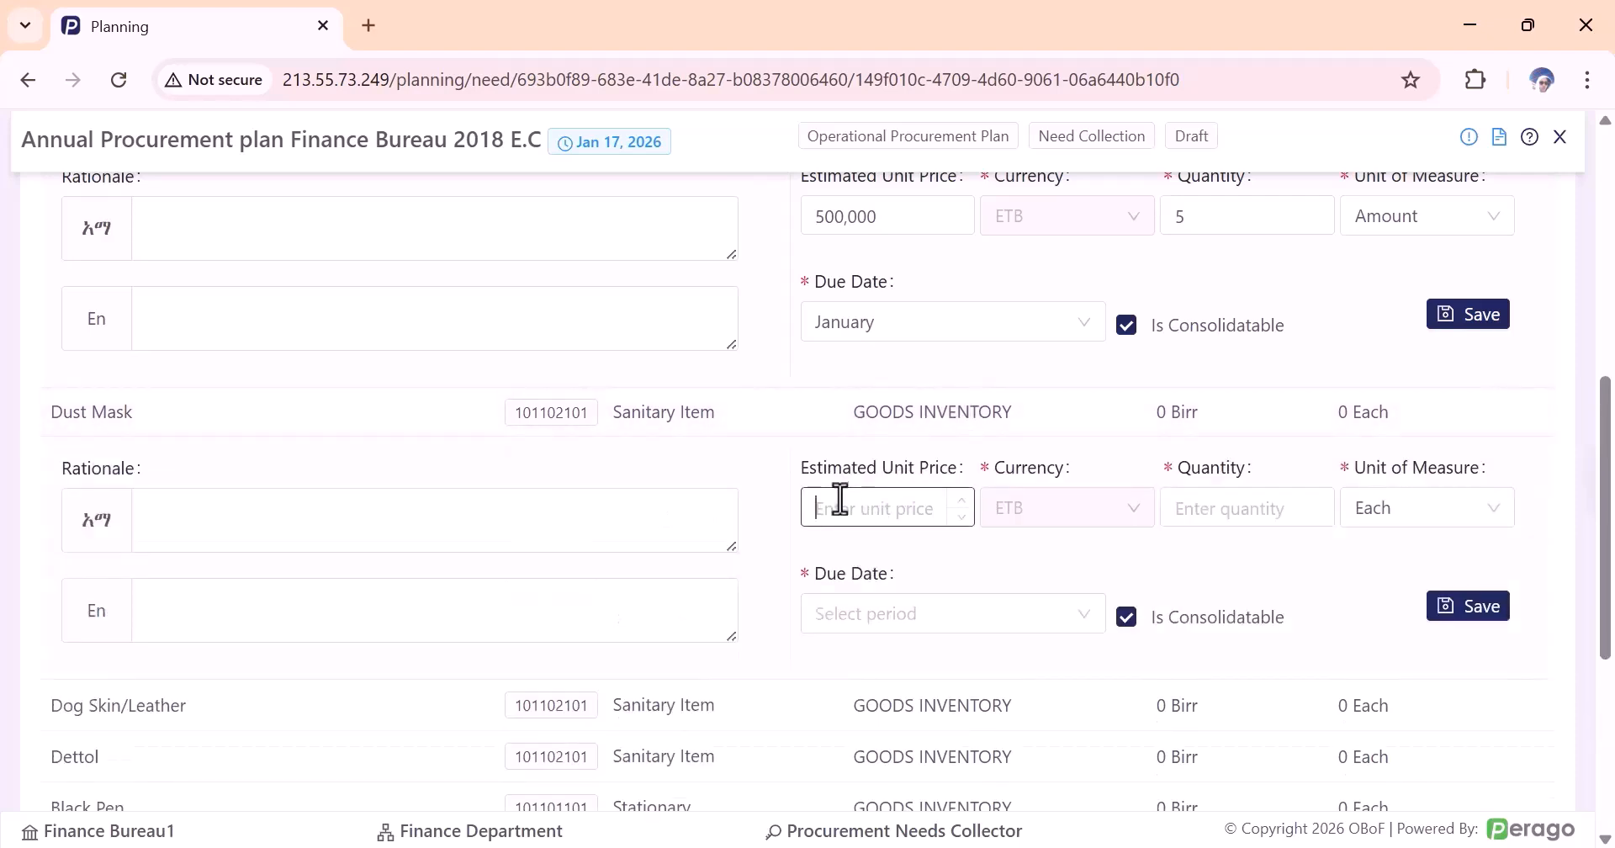
{"action": "type", "text": "200"}
{"action": "left_click", "coordinate": [1269, 508]}
{"action": "type", "text": "5"}
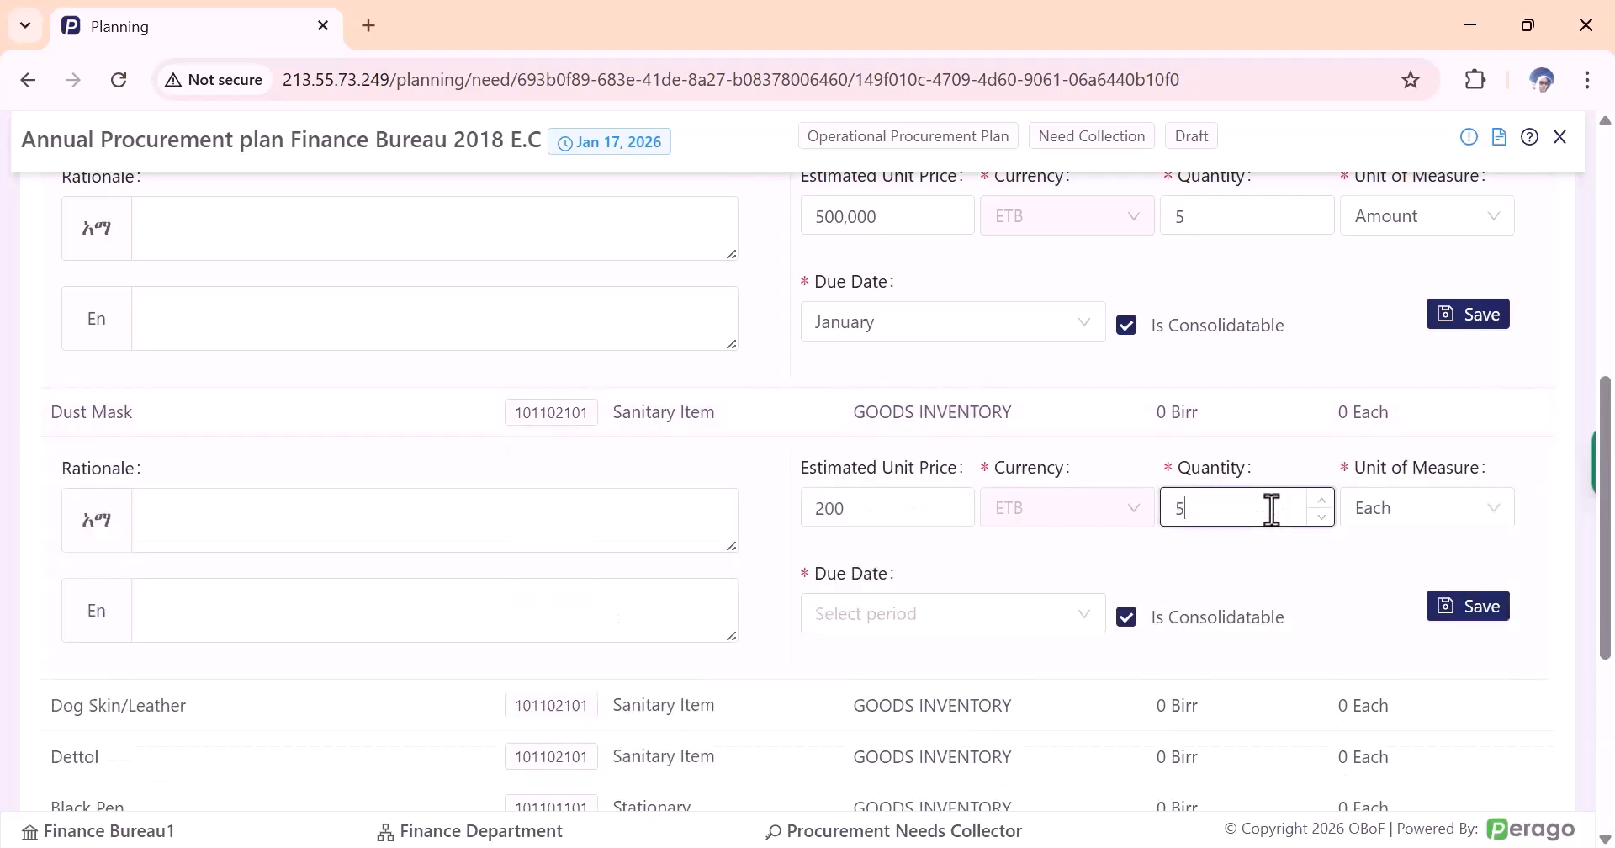
{"action": "type", "text": ",000"}
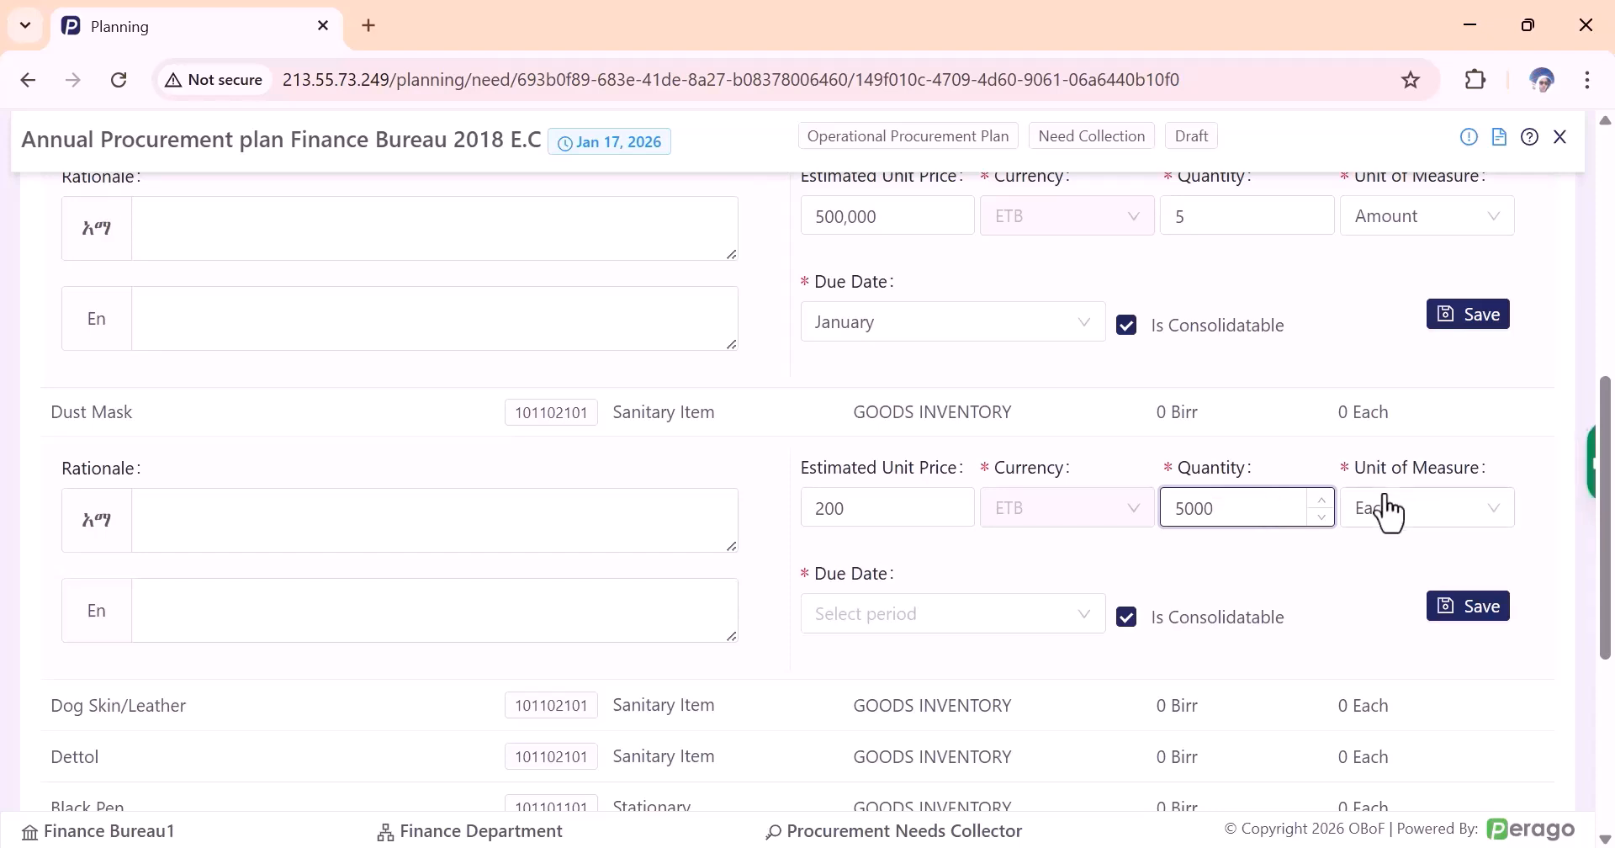
{"action": "left_click", "coordinate": [963, 626]}
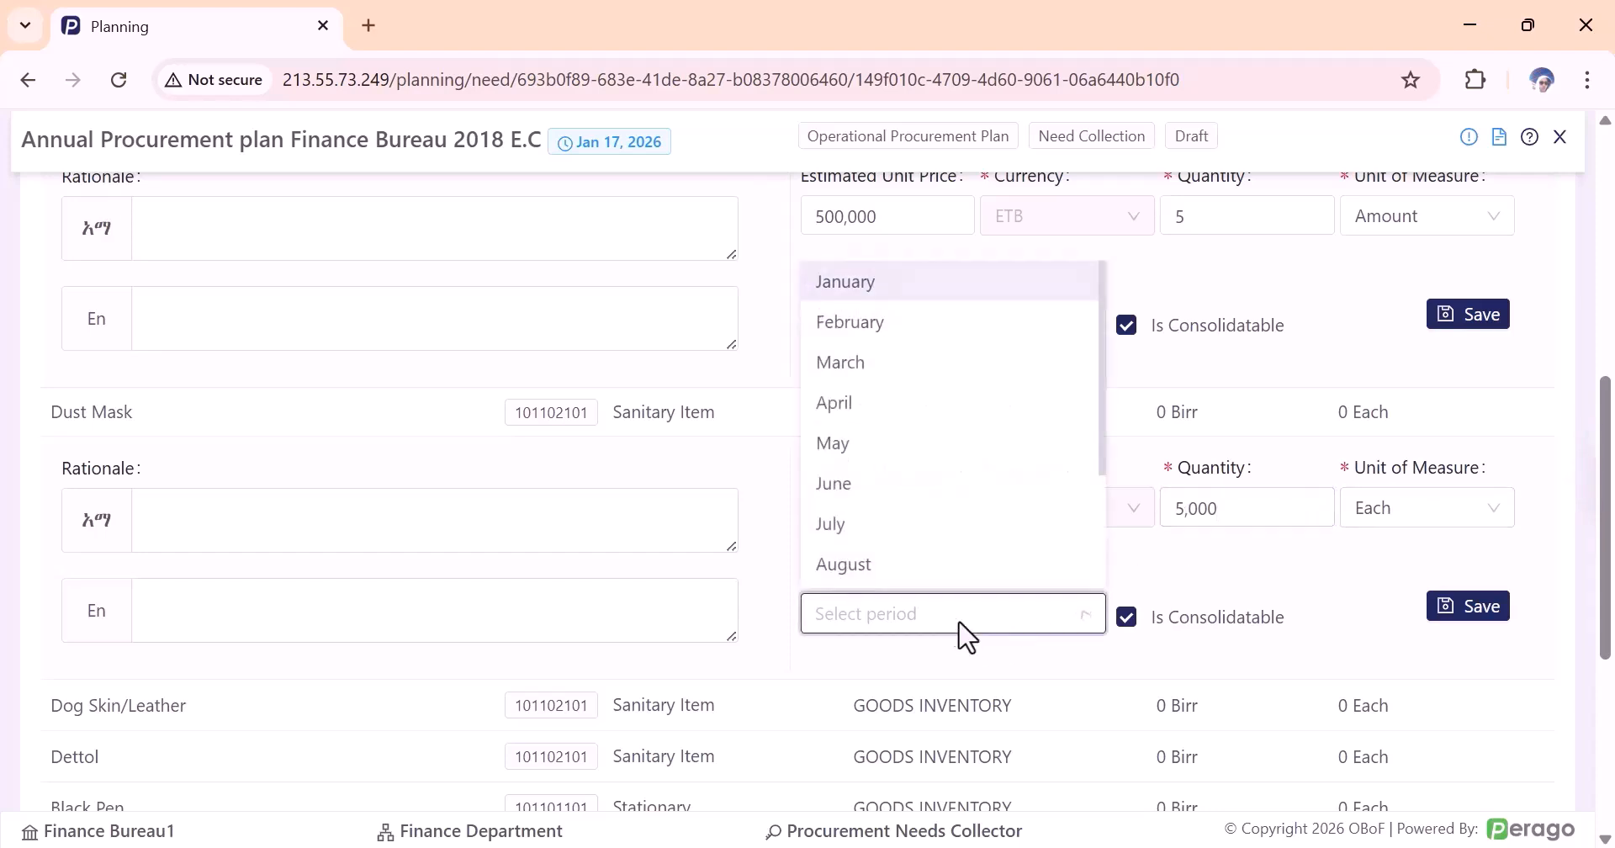
{"action": "left_click", "coordinate": [866, 288]}
{"action": "scroll", "coordinate": [910, 371], "scroll_direction": "down", "scroll_amount": 3}
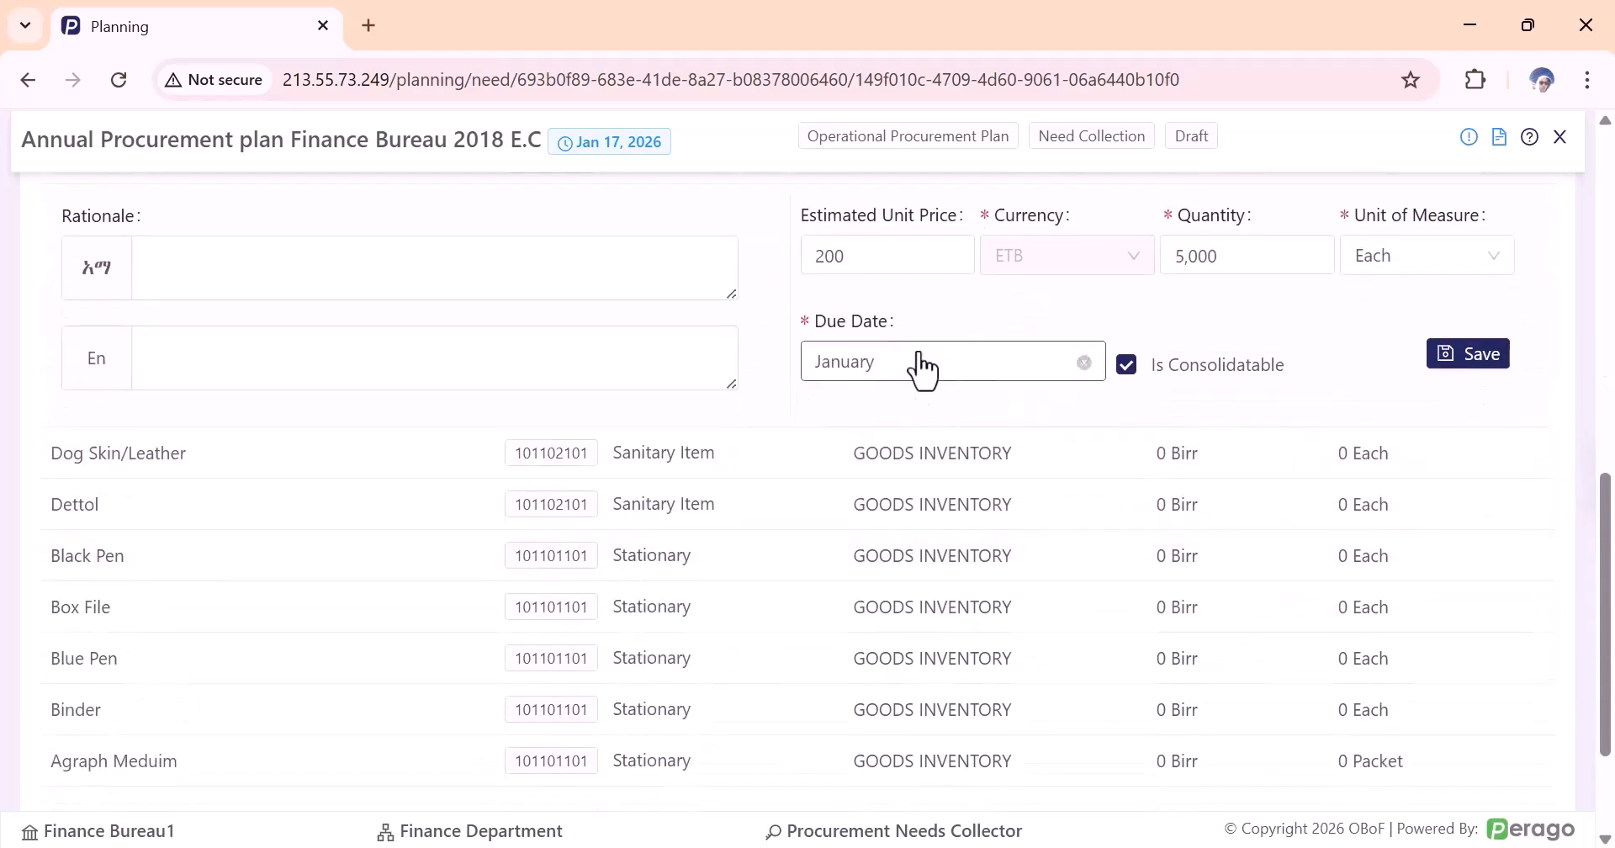
{"action": "left_click_drag", "start_coordinate": [889, 323], "coordinate": [793, 324]}
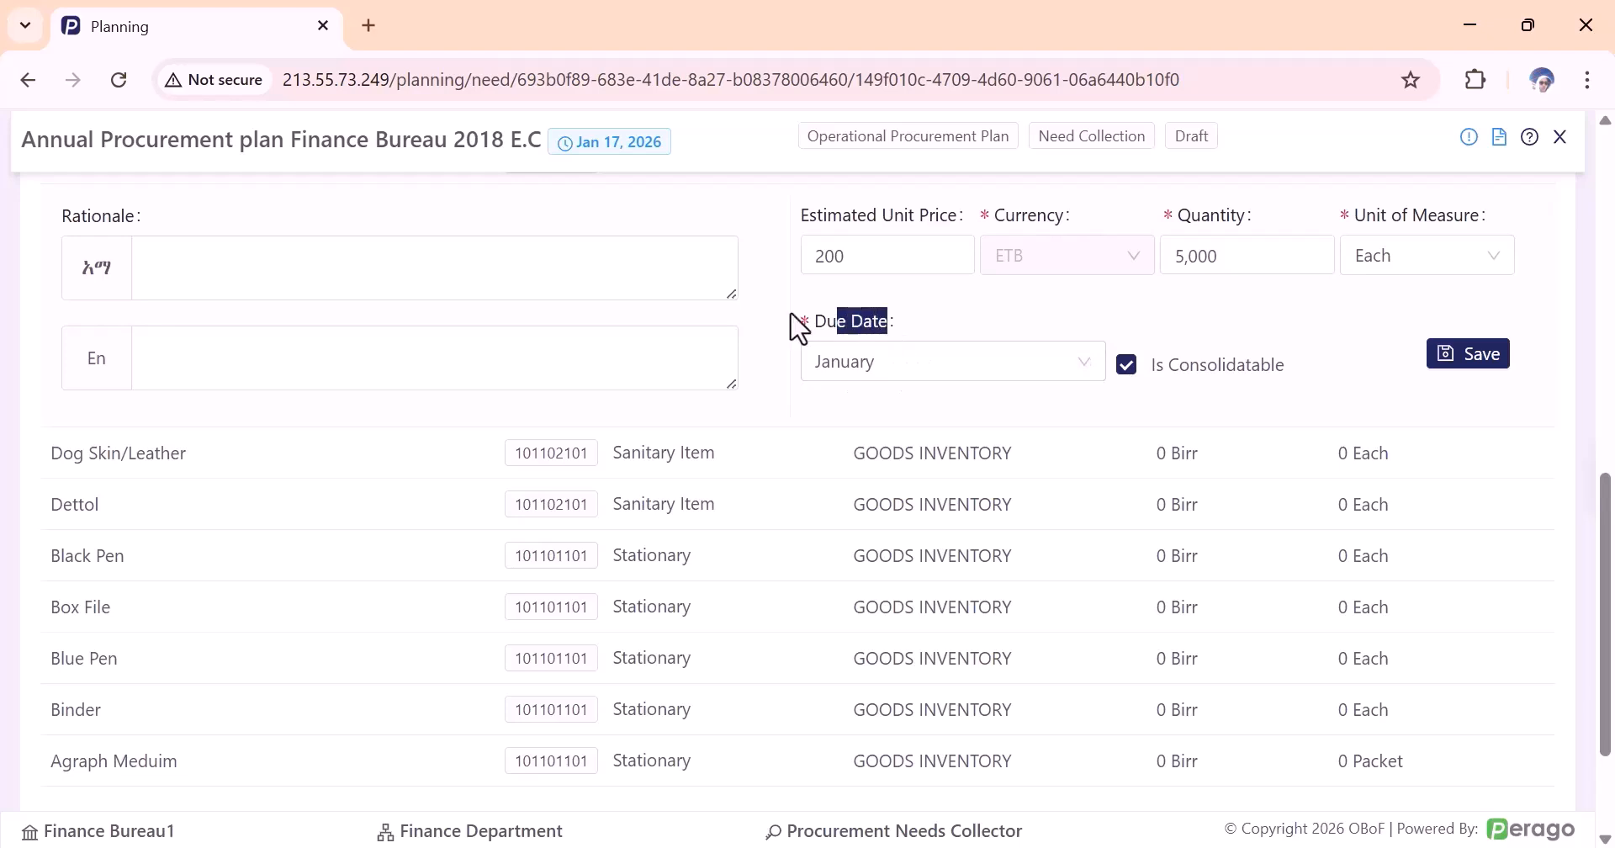
Fill in the Dog Skin/Leather draft item with estimated unit price 400, quantity 60 and due date January.
{"action": "left_click", "coordinate": [921, 445]}
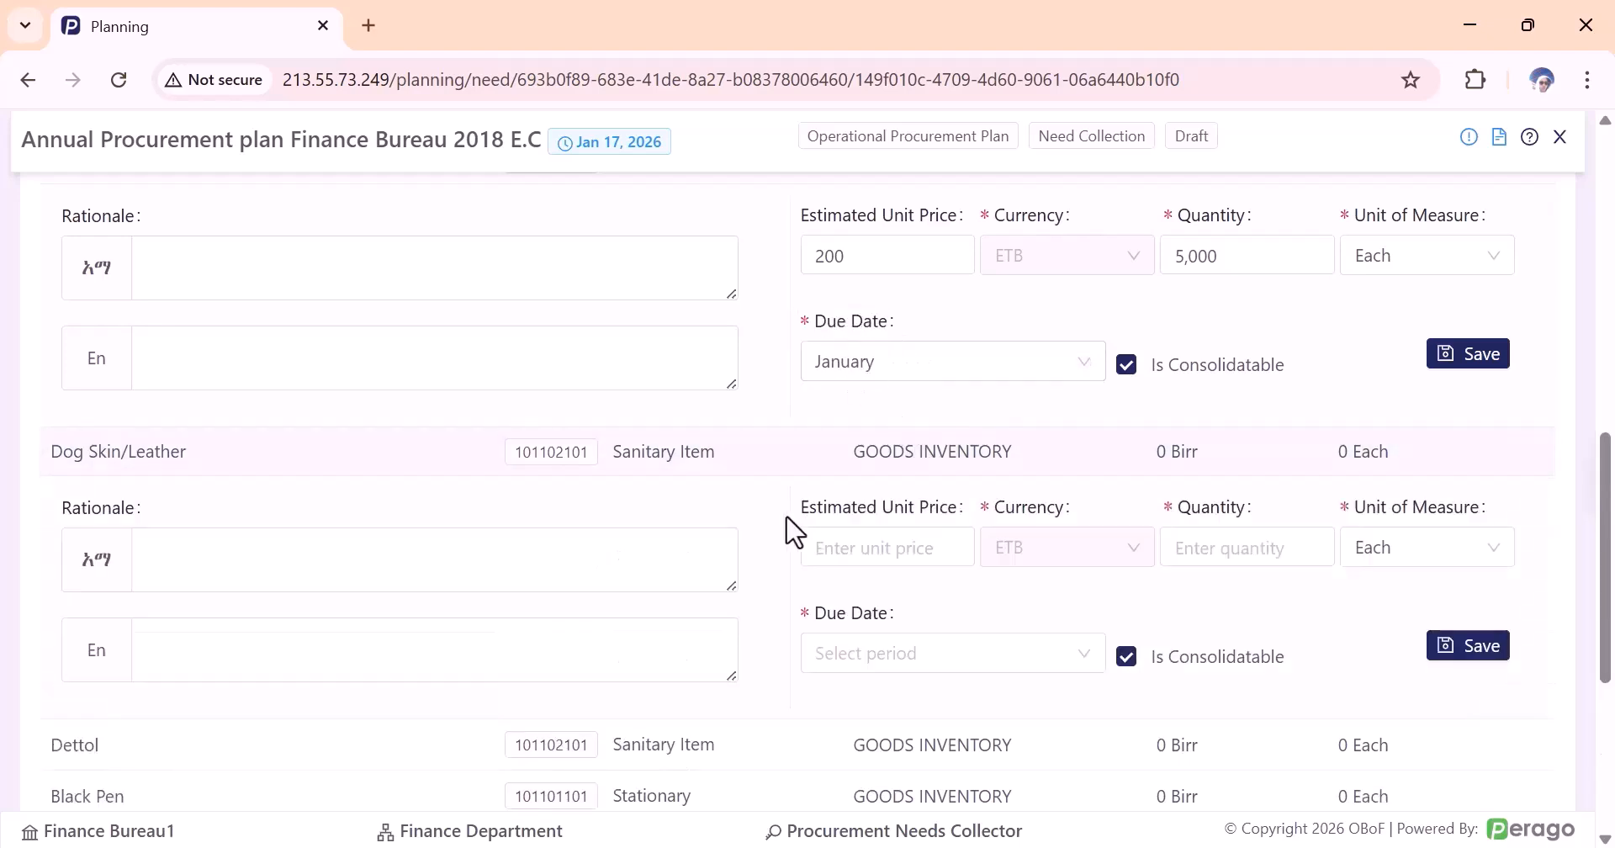
{"action": "left_click", "coordinate": [849, 552]}
{"action": "type", "text": "4"}
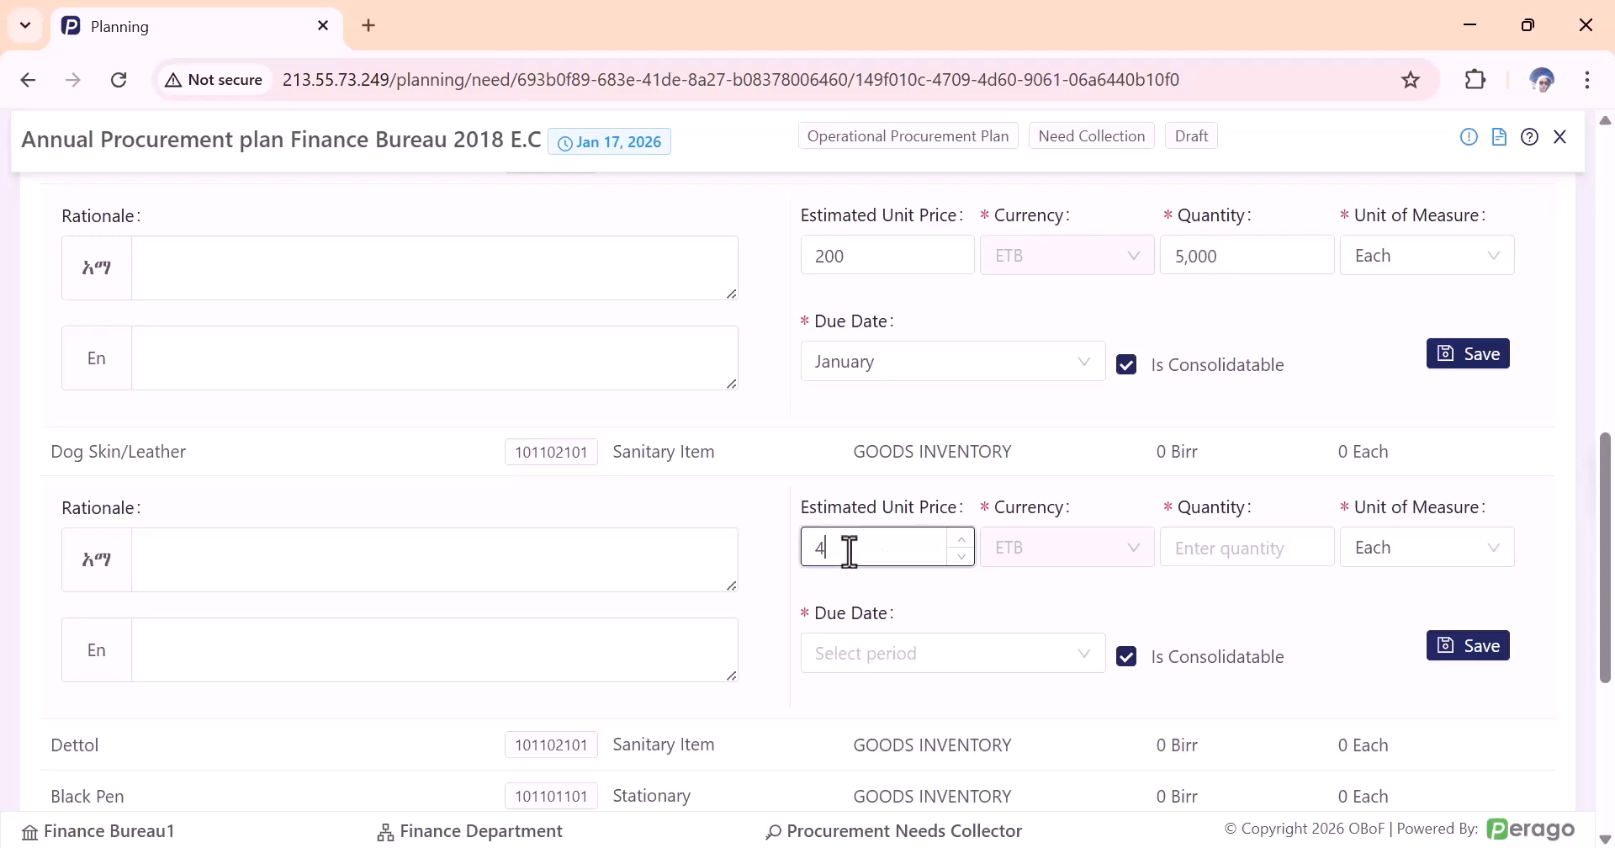
{"action": "left_click", "coordinate": [1174, 548]}
{"action": "type", "text": "60"}
{"action": "left_click", "coordinate": [984, 664]}
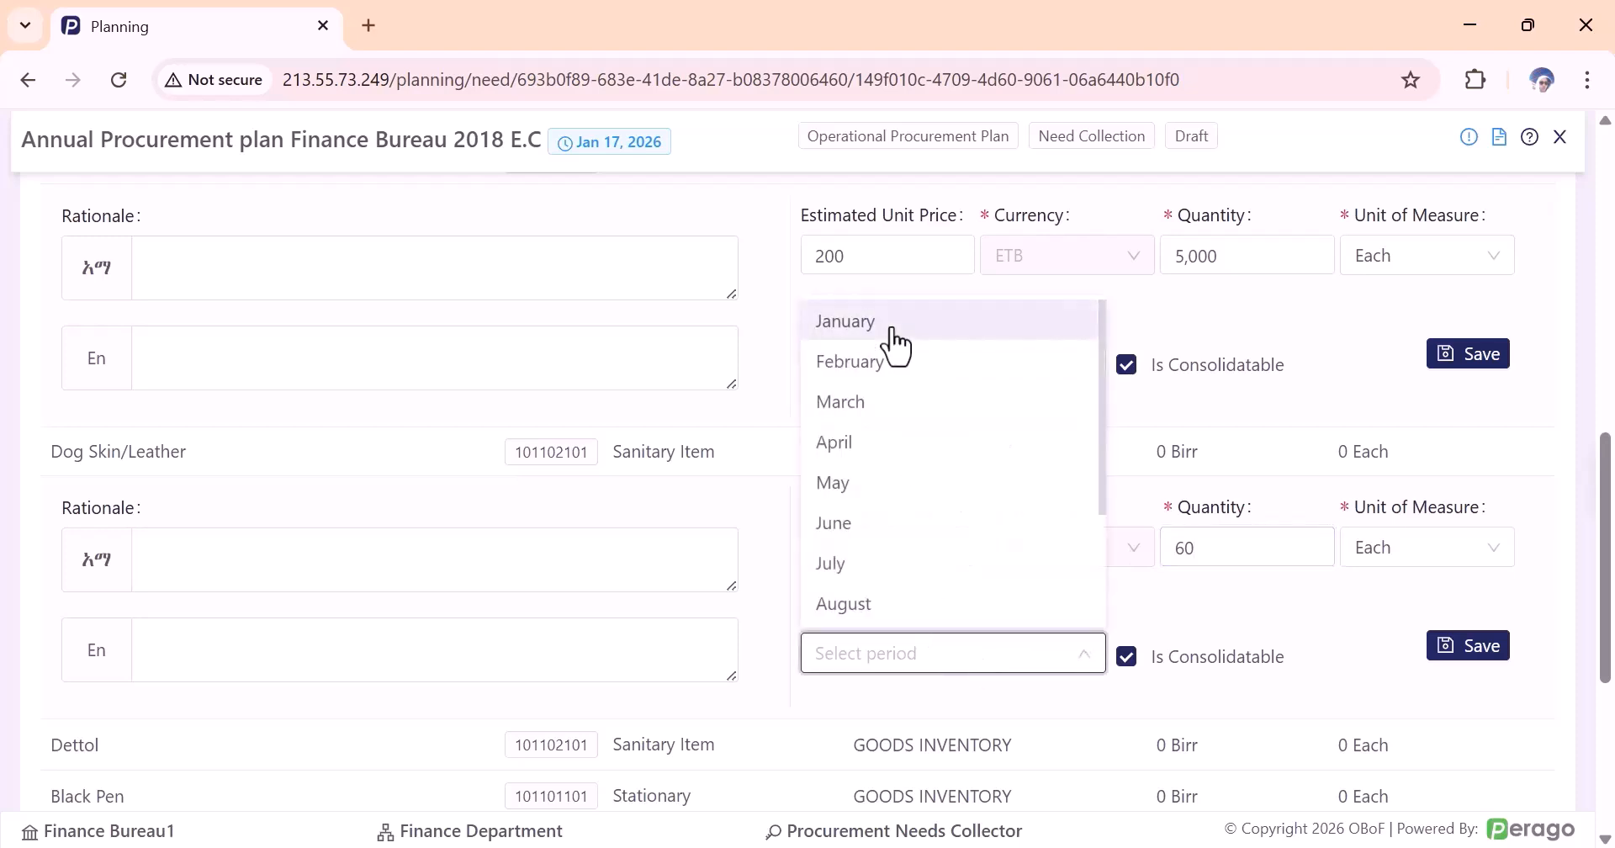
{"action": "left_click", "coordinate": [893, 330]}
Fill in the Dettol draft item with estimated unit price 400, quantity 700 and due date March.
{"action": "scroll", "coordinate": [908, 530], "scroll_direction": "down", "scroll_amount": 3}
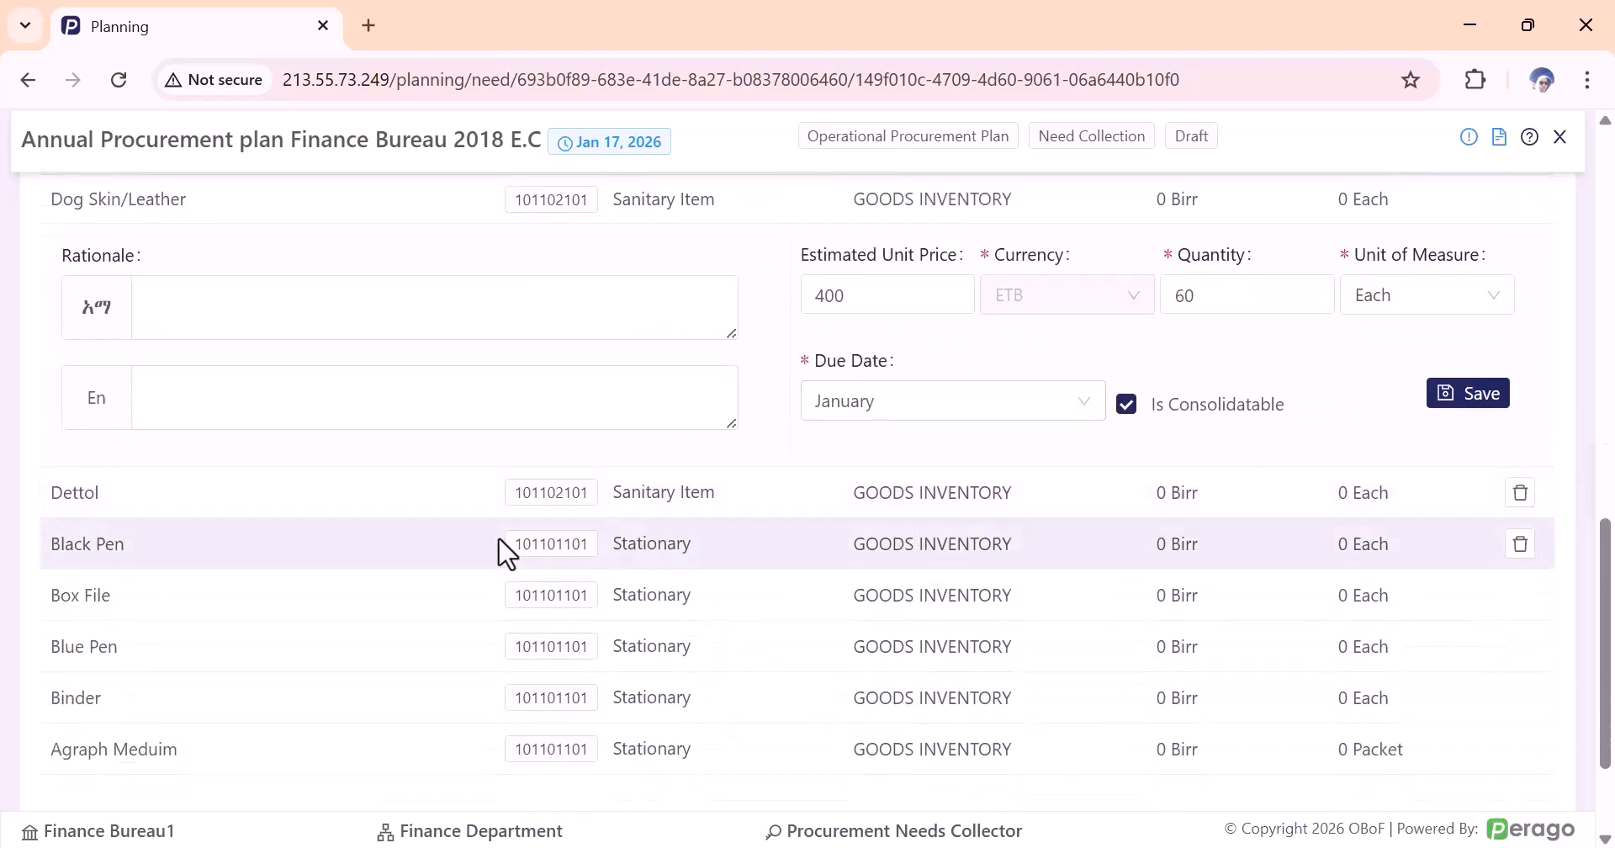
{"action": "left_click", "coordinate": [925, 492]}
{"action": "left_click", "coordinate": [865, 580]}
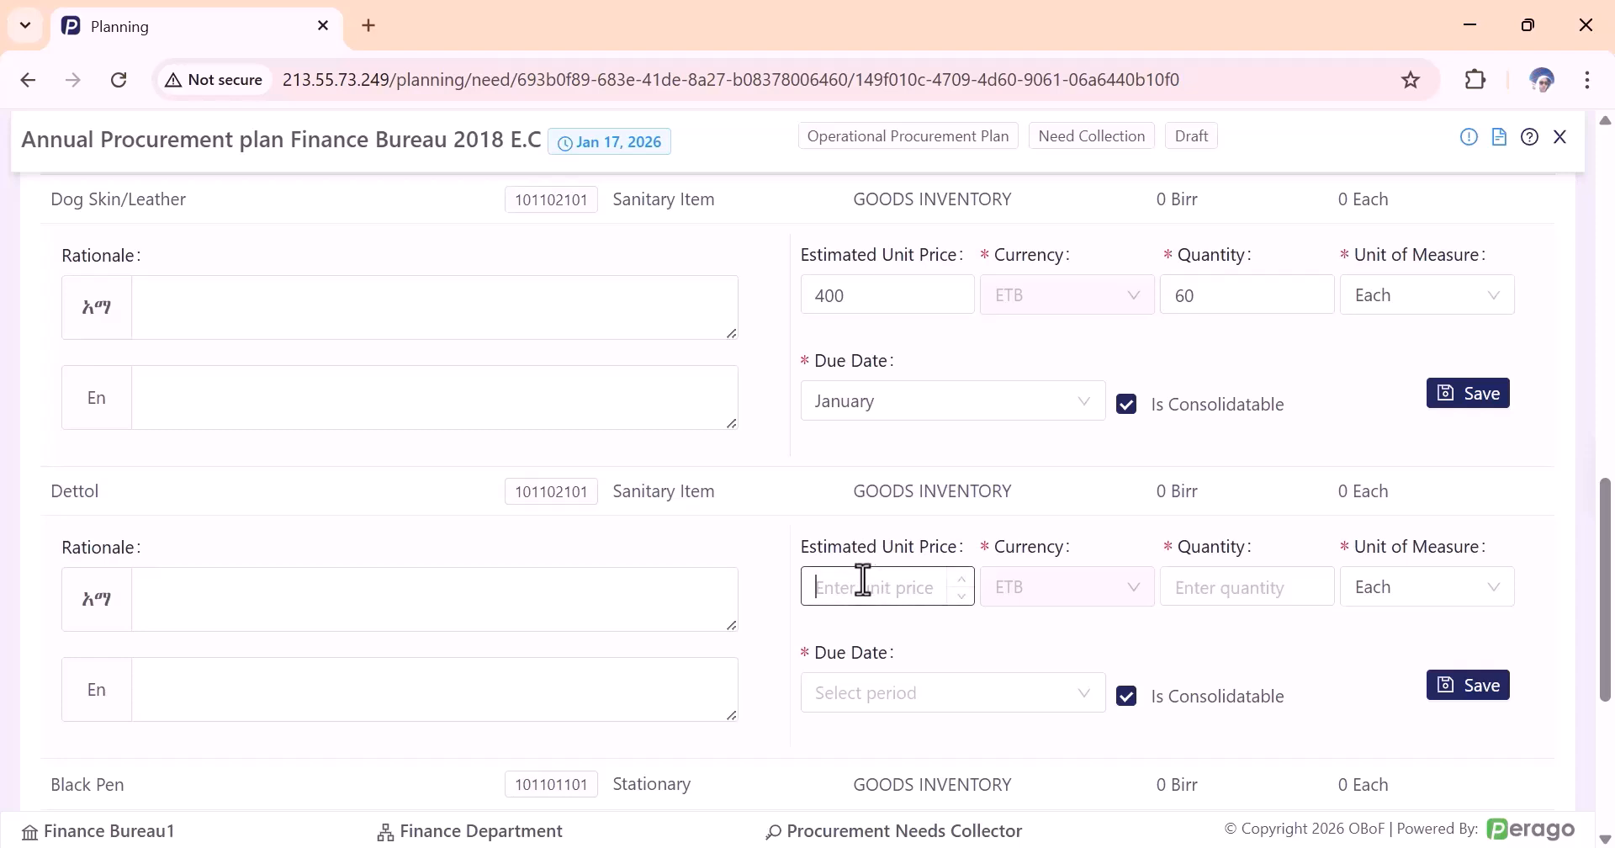
{"action": "type", "text": "400"}
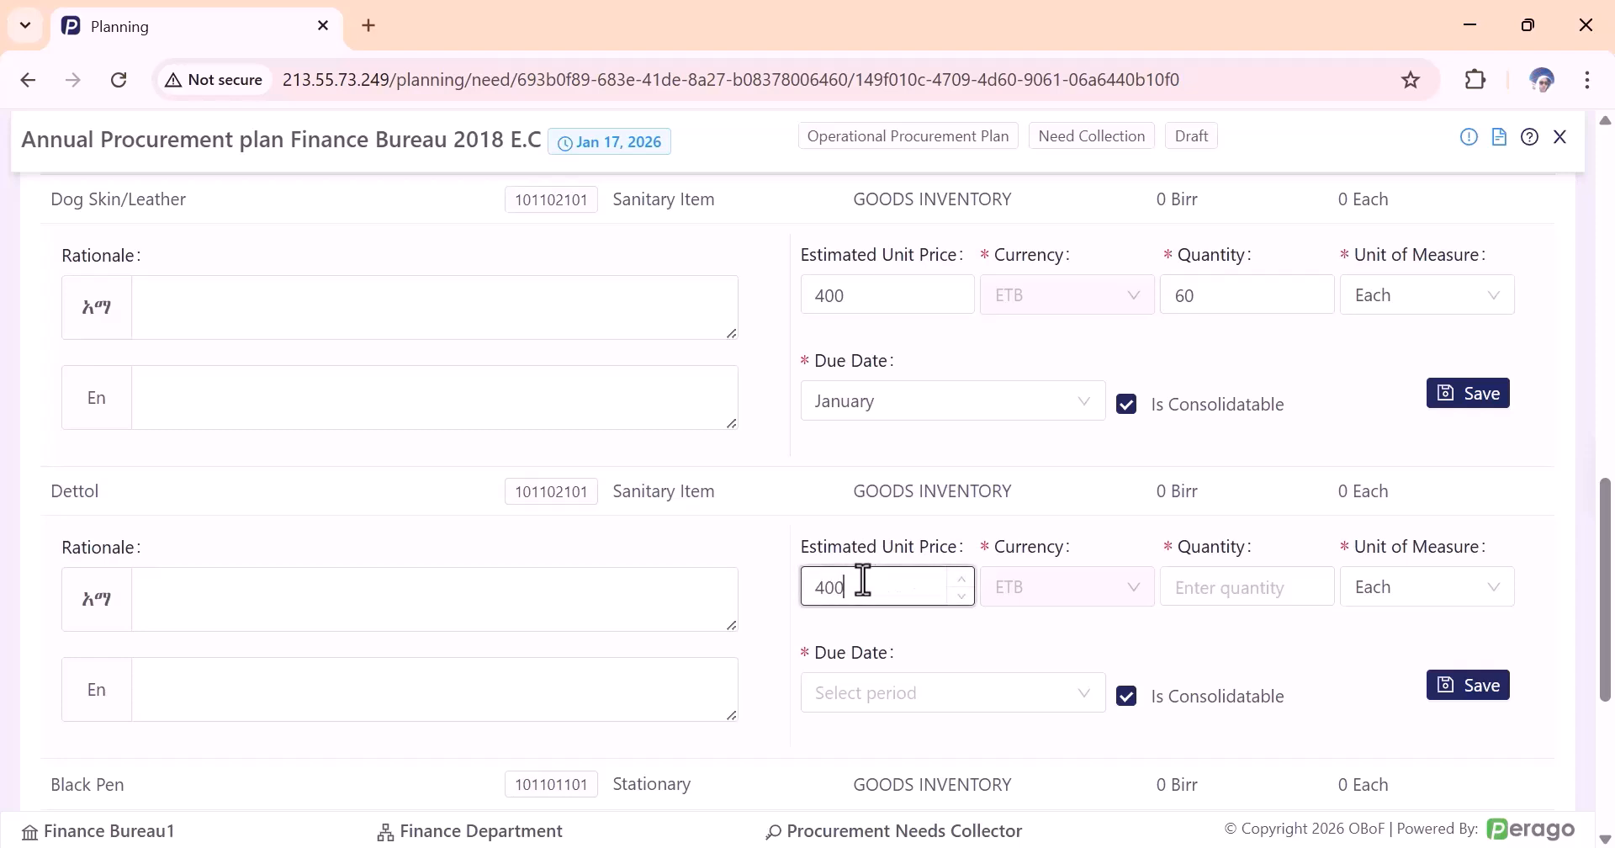
{"action": "left_click", "coordinate": [1208, 593]}
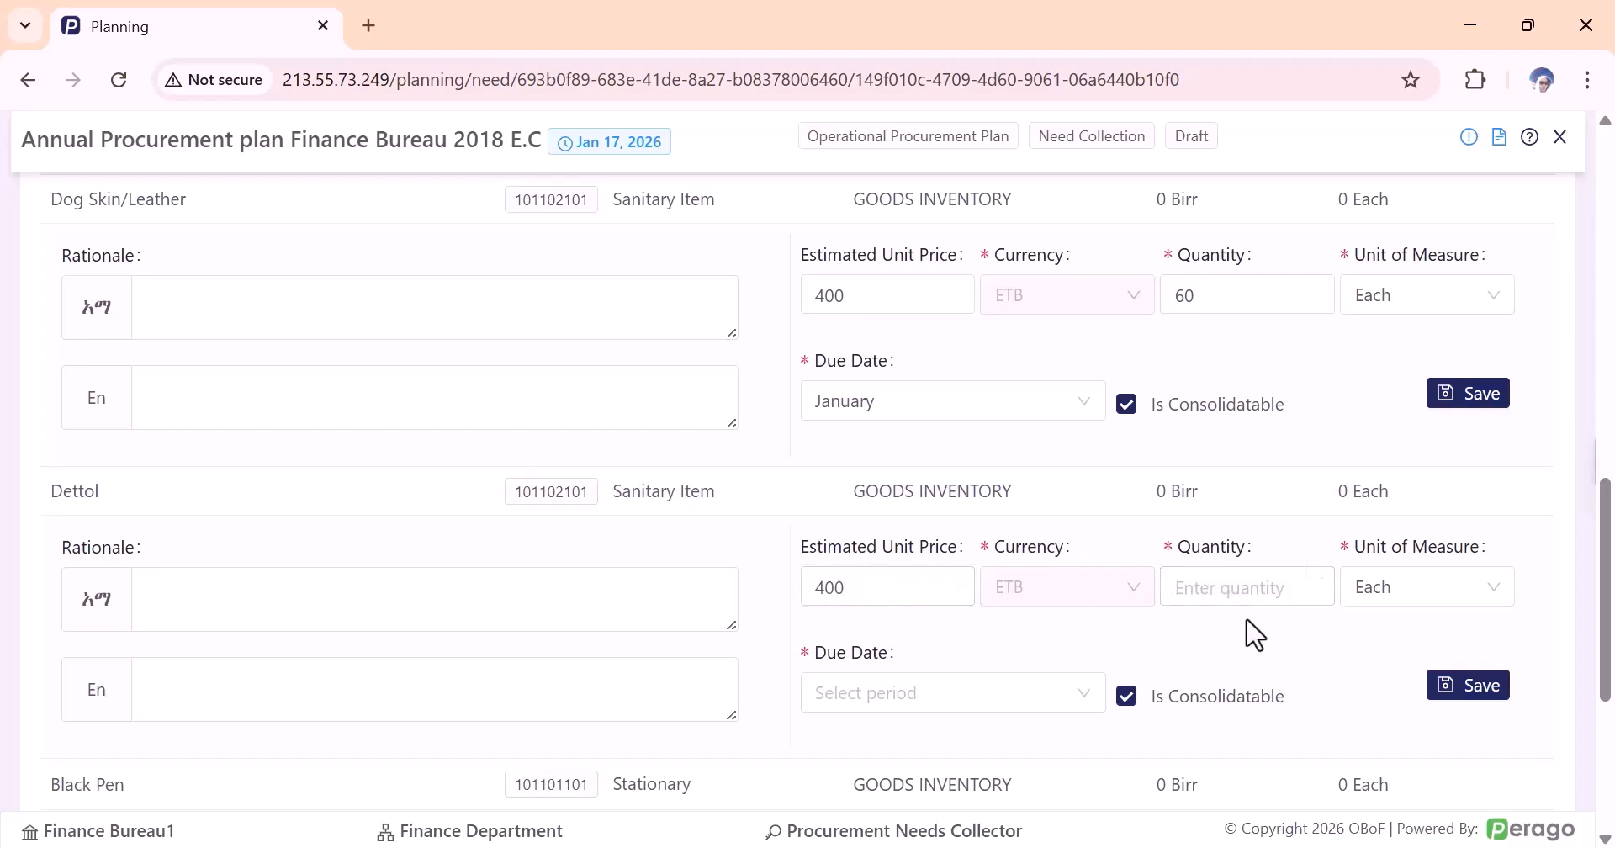
{"action": "type", "text": "700"}
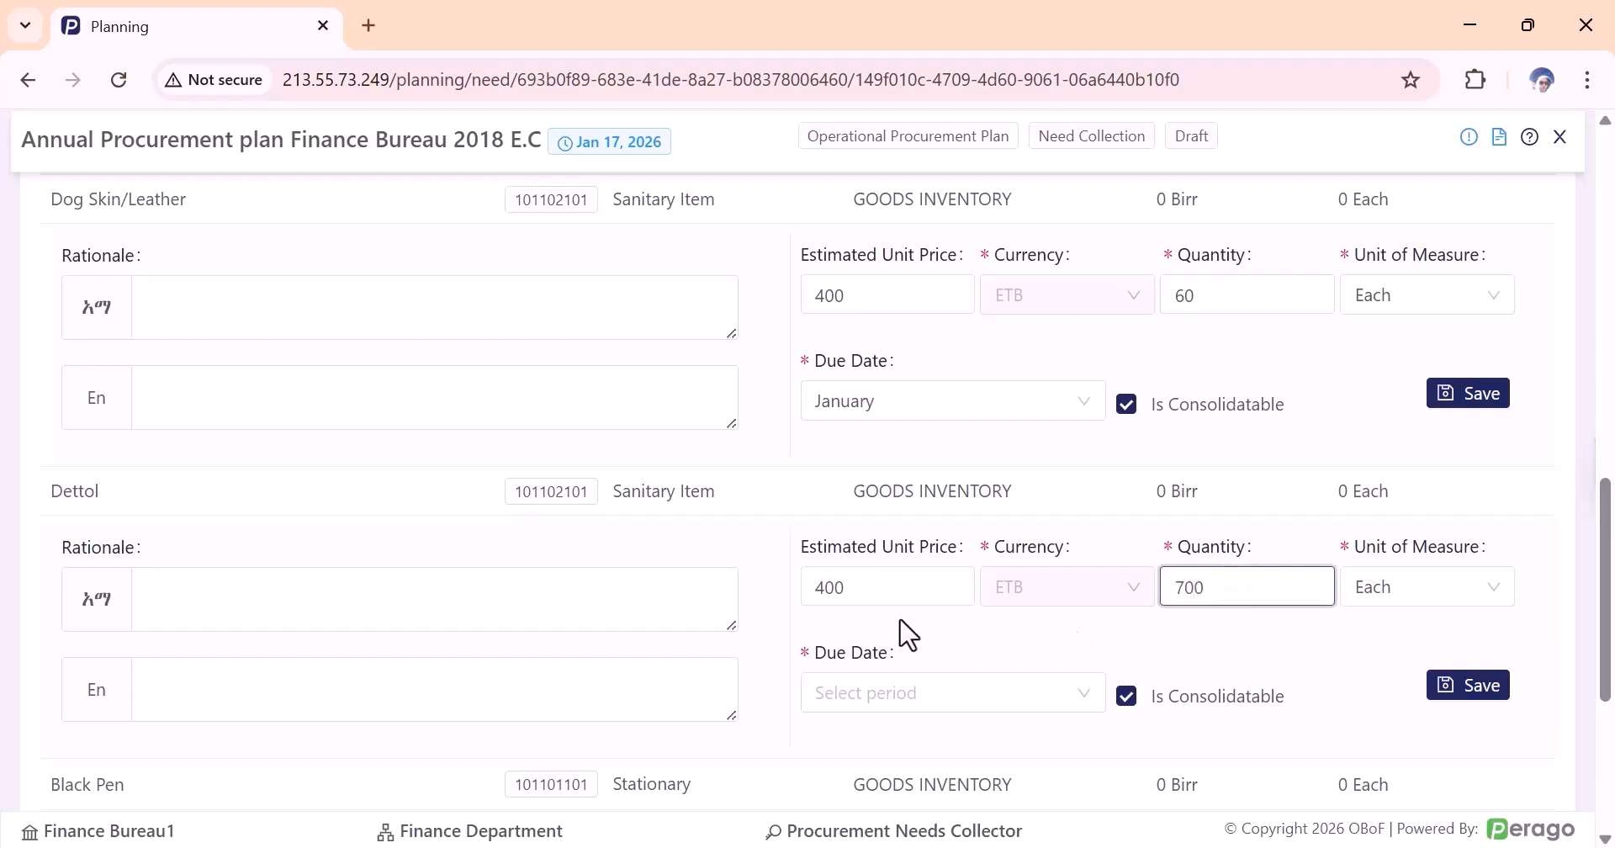
{"action": "scroll", "coordinate": [1000, 630], "scroll_direction": "down", "scroll_amount": 3}
{"action": "left_click", "coordinate": [876, 444]}
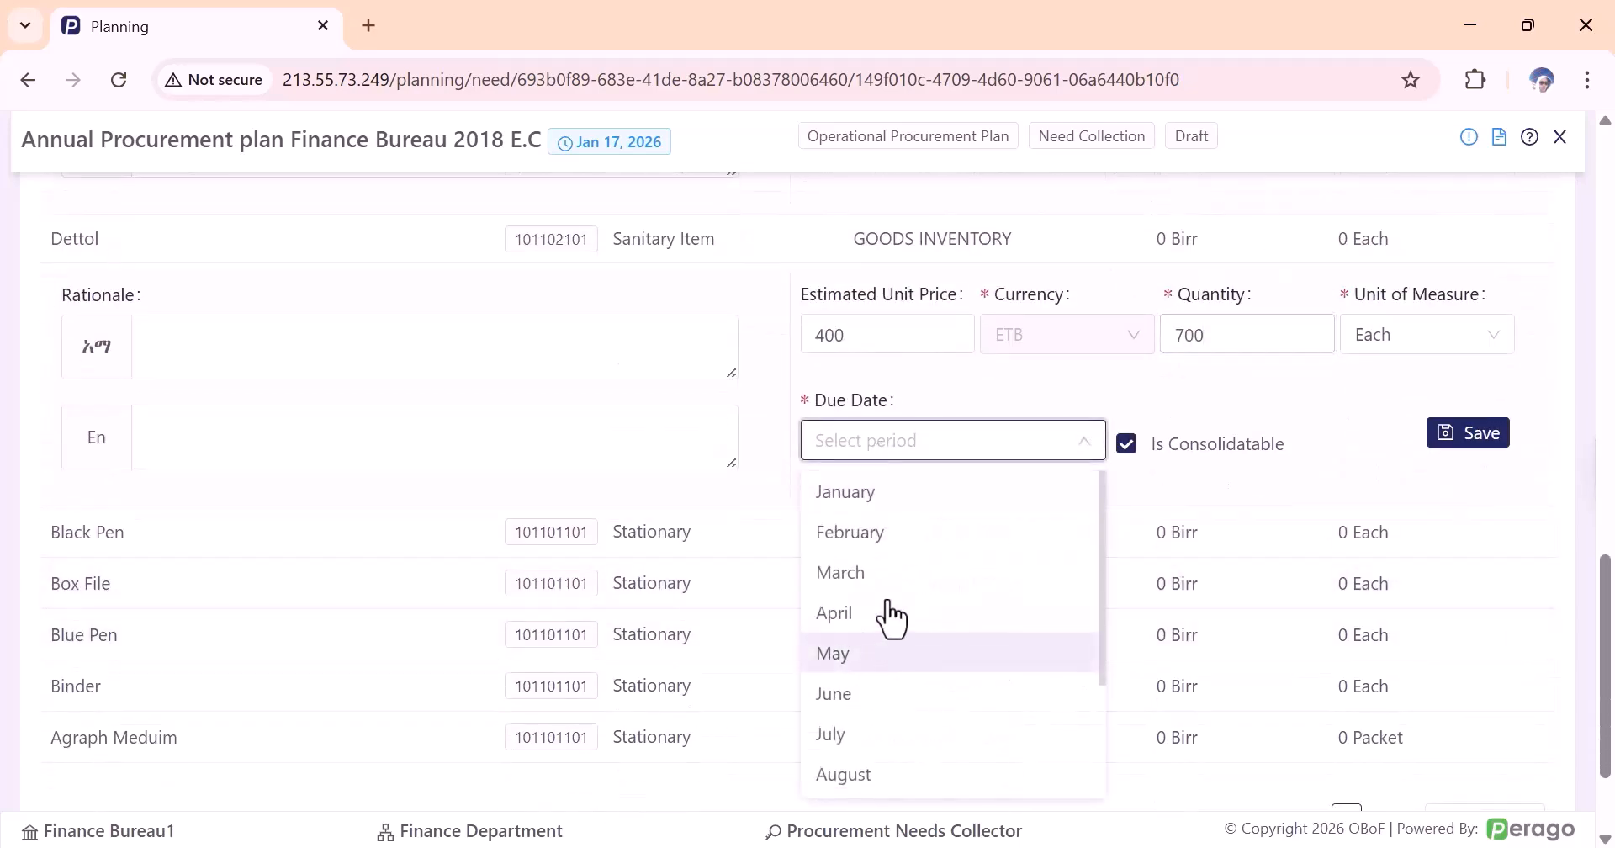
{"action": "left_click", "coordinate": [877, 575]}
Open the Black Pen draft item and set its estimated unit price to 1,200 and its quantity to 10.
{"action": "scroll", "coordinate": [958, 504], "scroll_direction": "down", "scroll_amount": 2}
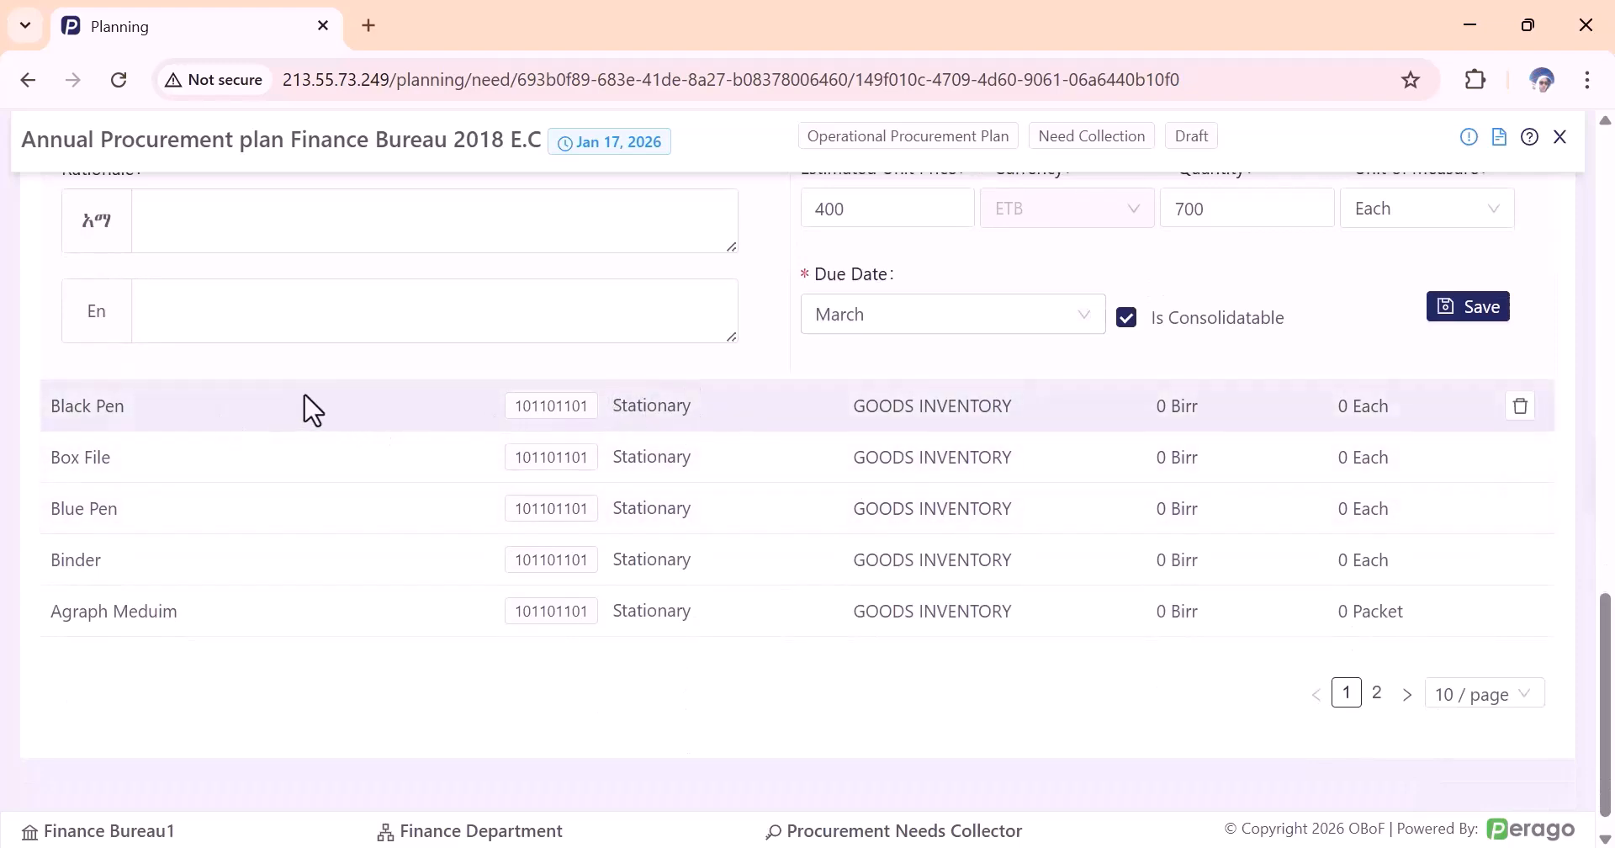
{"action": "left_click", "coordinate": [922, 402]}
{"action": "left_click", "coordinate": [852, 485]}
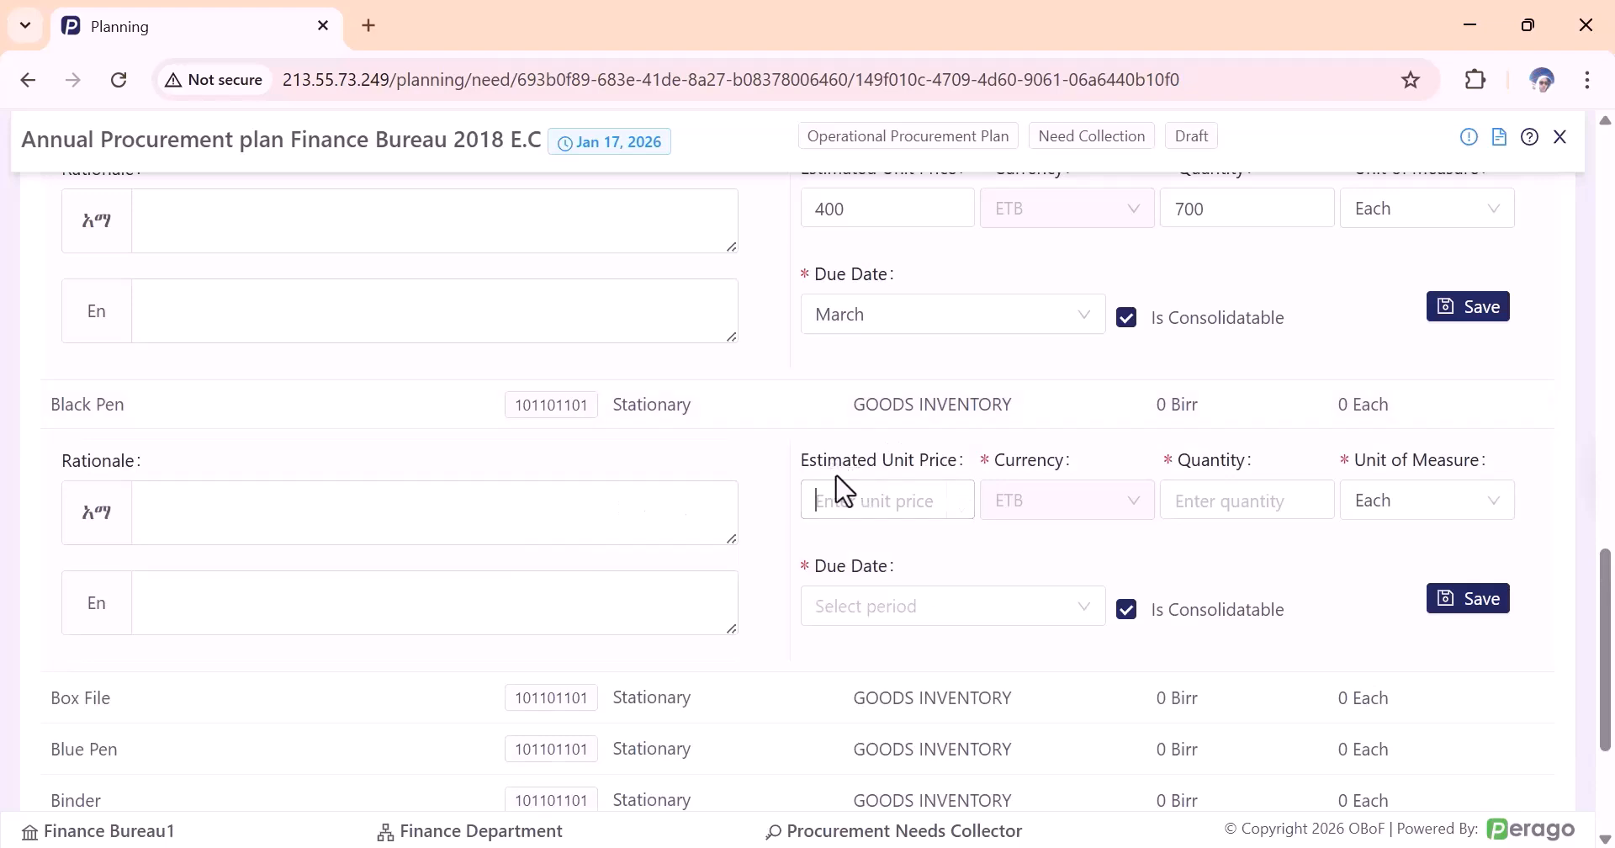
{"action": "type", "text": "1200"}
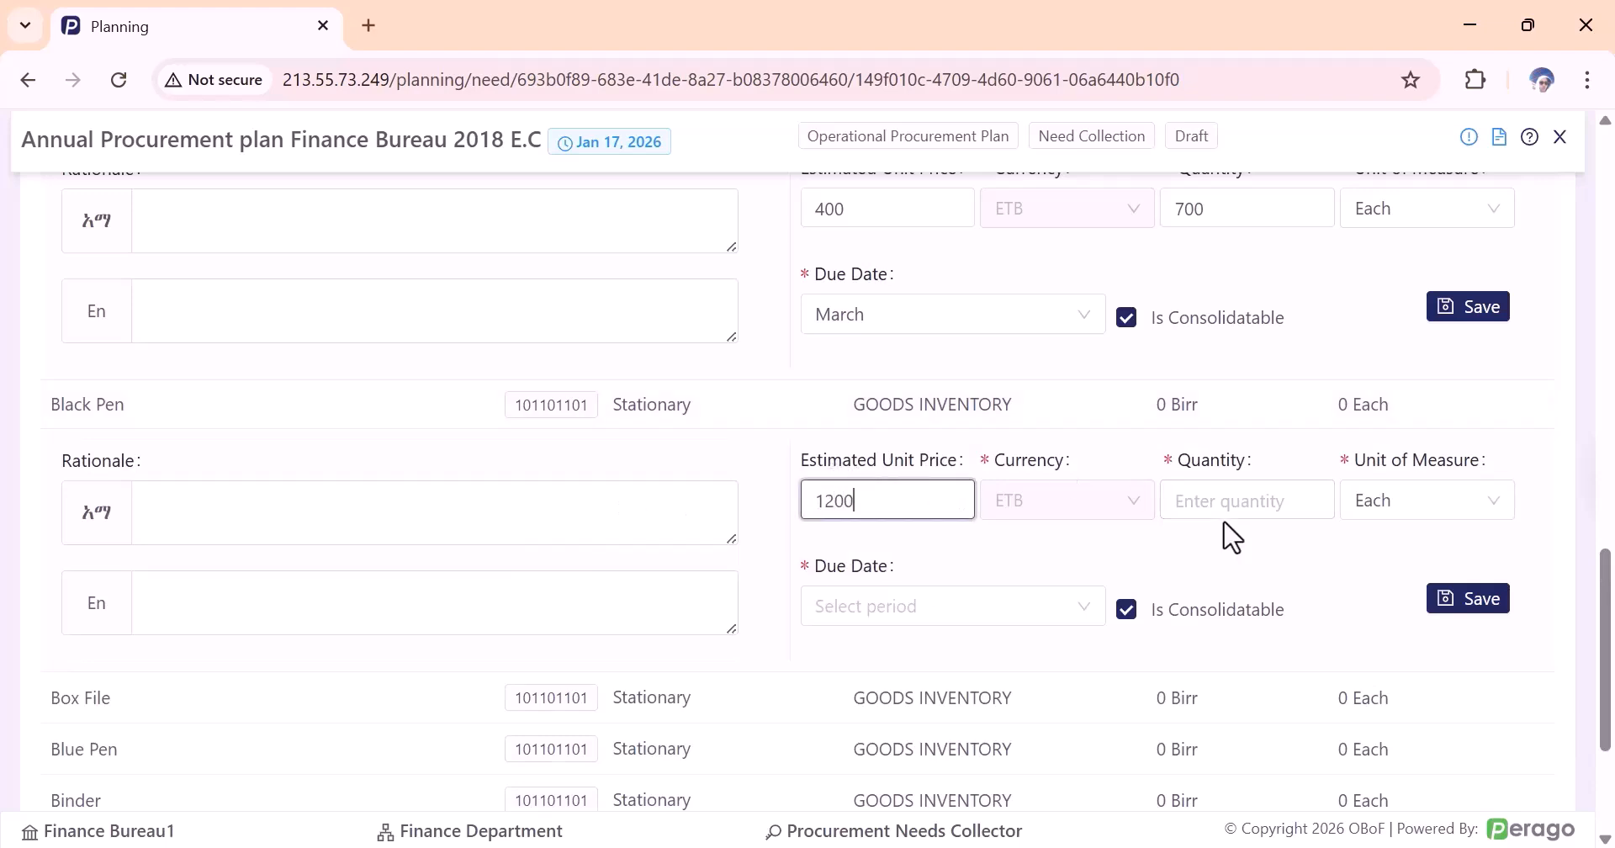
{"action": "left_click", "coordinate": [1208, 503]}
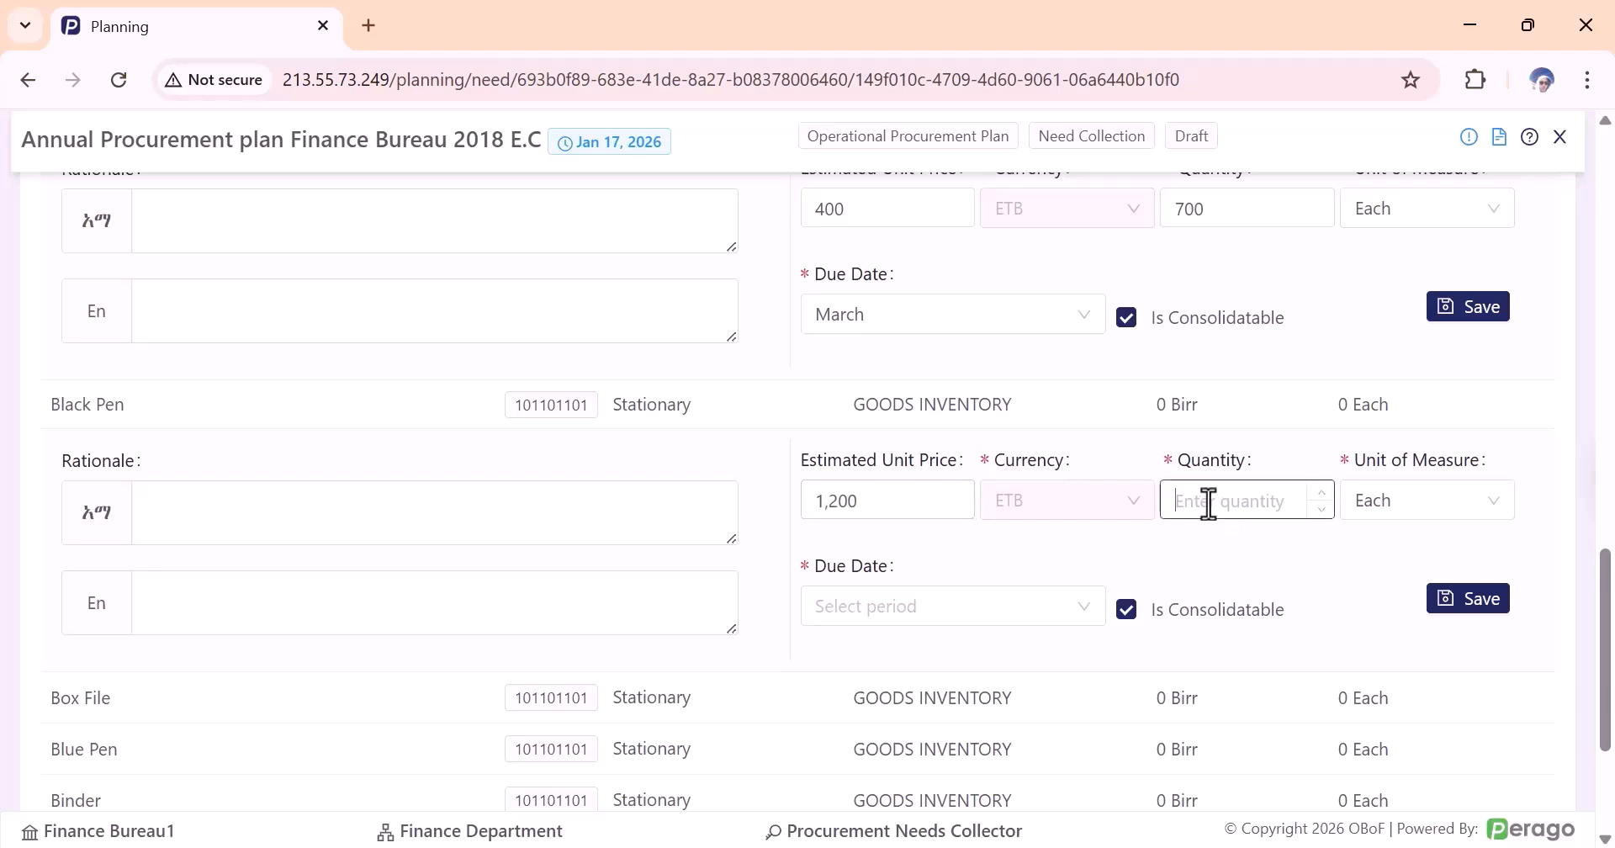
{"action": "type", "text": "10"}
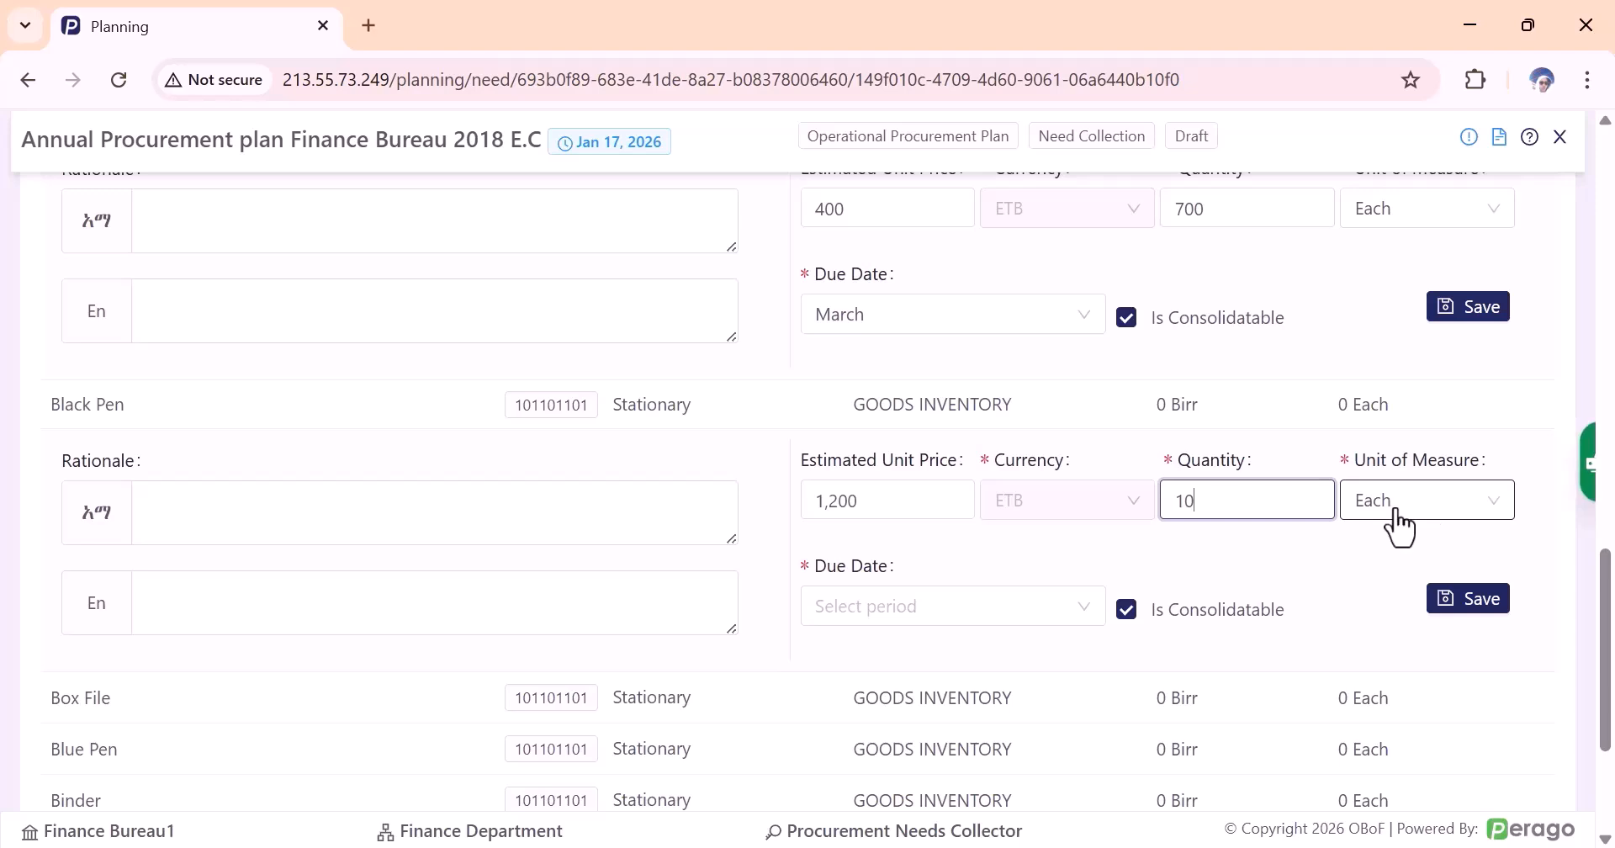
Change the Black Pen unit of measure to Packet and set its due date to February.
{"action": "left_click", "coordinate": [1394, 511]}
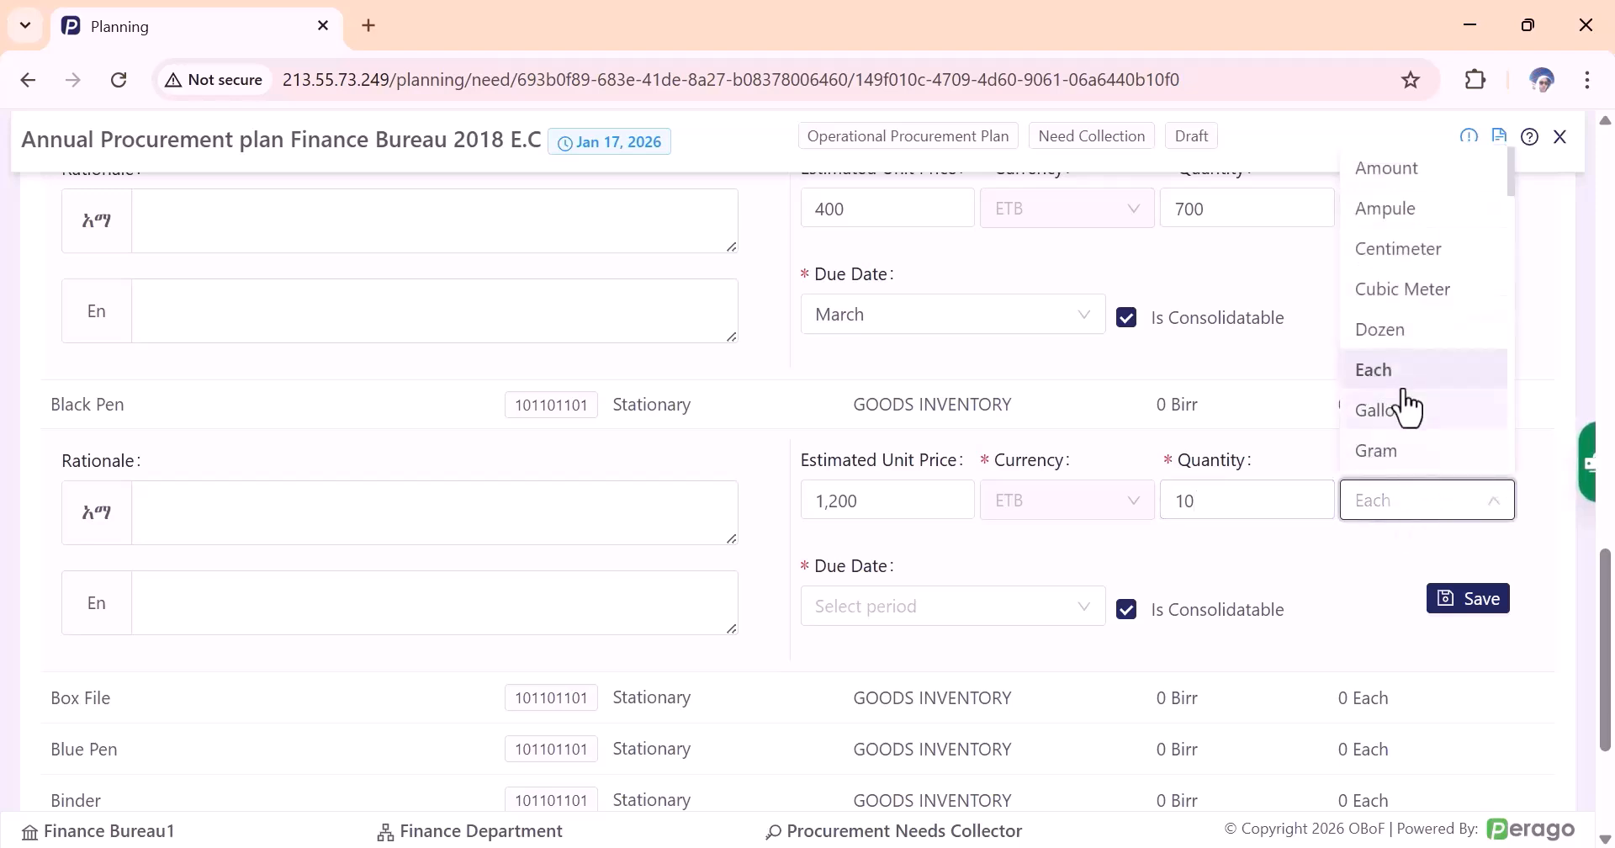
{"action": "scroll", "coordinate": [1383, 420], "scroll_direction": "up", "scroll_amount": 1}
{"action": "scroll", "coordinate": [1402, 375], "scroll_direction": "down", "scroll_amount": 5}
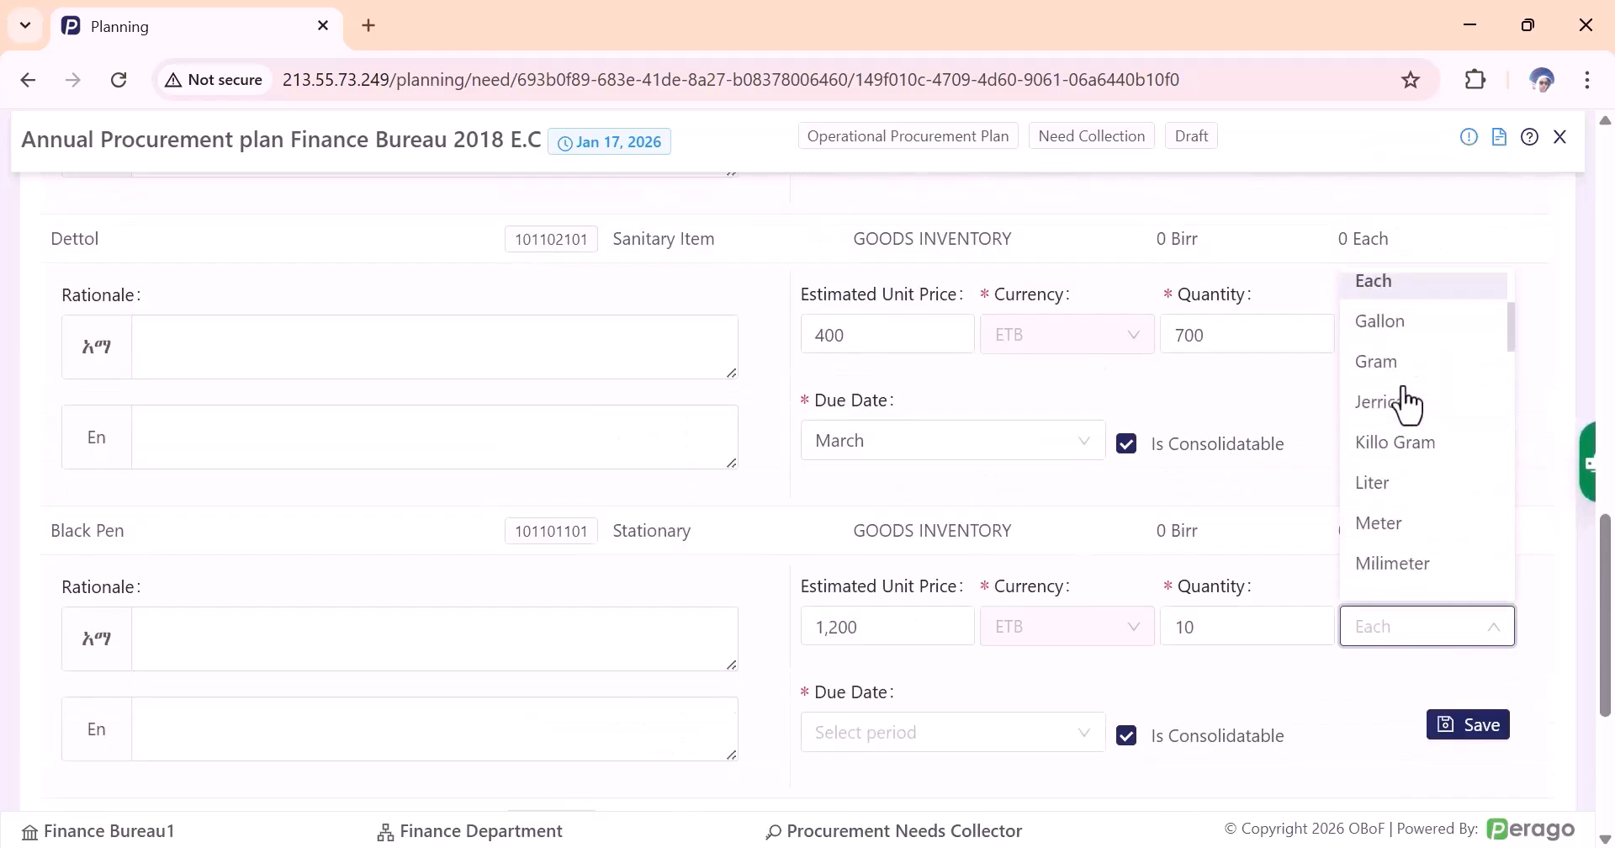
{"action": "scroll", "coordinate": [1398, 440], "scroll_direction": "down", "scroll_amount": 2}
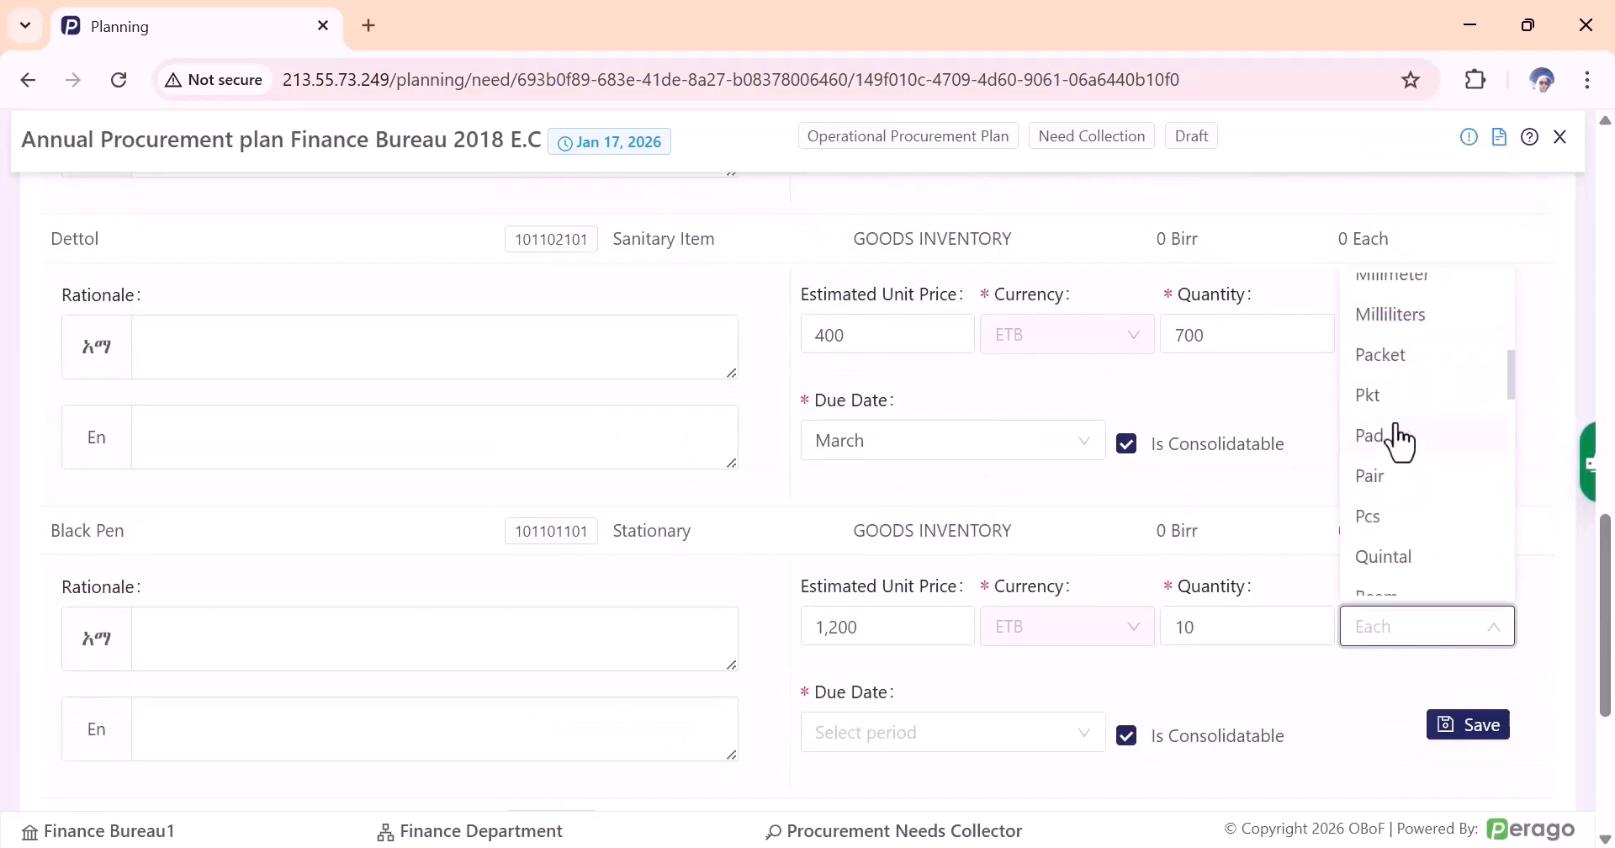
{"action": "left_click", "coordinate": [1396, 360]}
{"action": "scroll", "coordinate": [1253, 555], "scroll_direction": "down", "scroll_amount": 1}
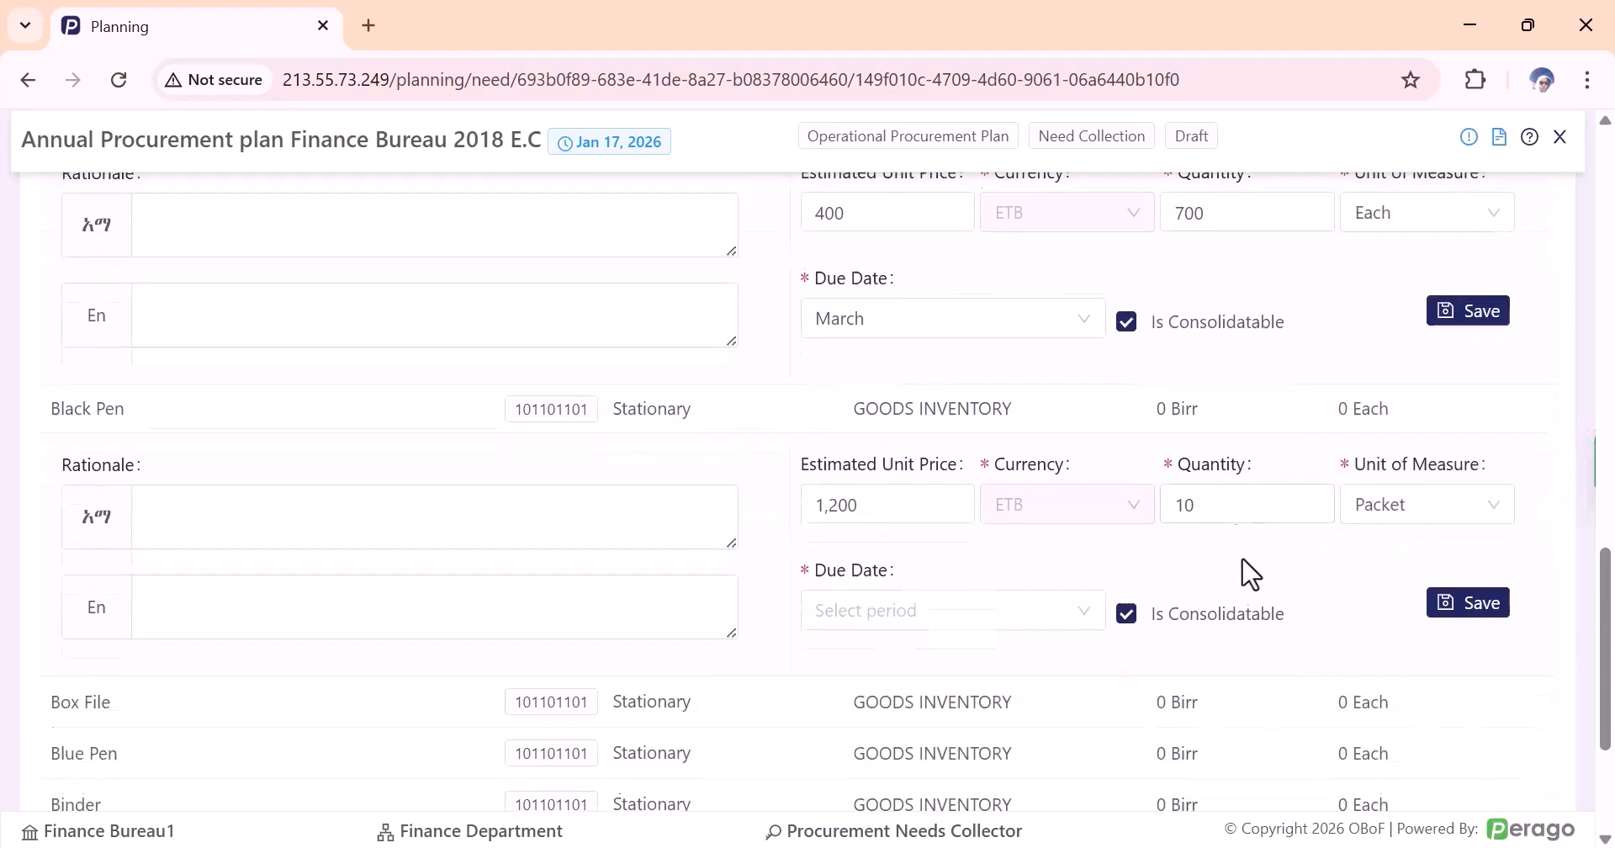
{"action": "left_click", "coordinate": [988, 613]}
{"action": "left_click", "coordinate": [868, 317]}
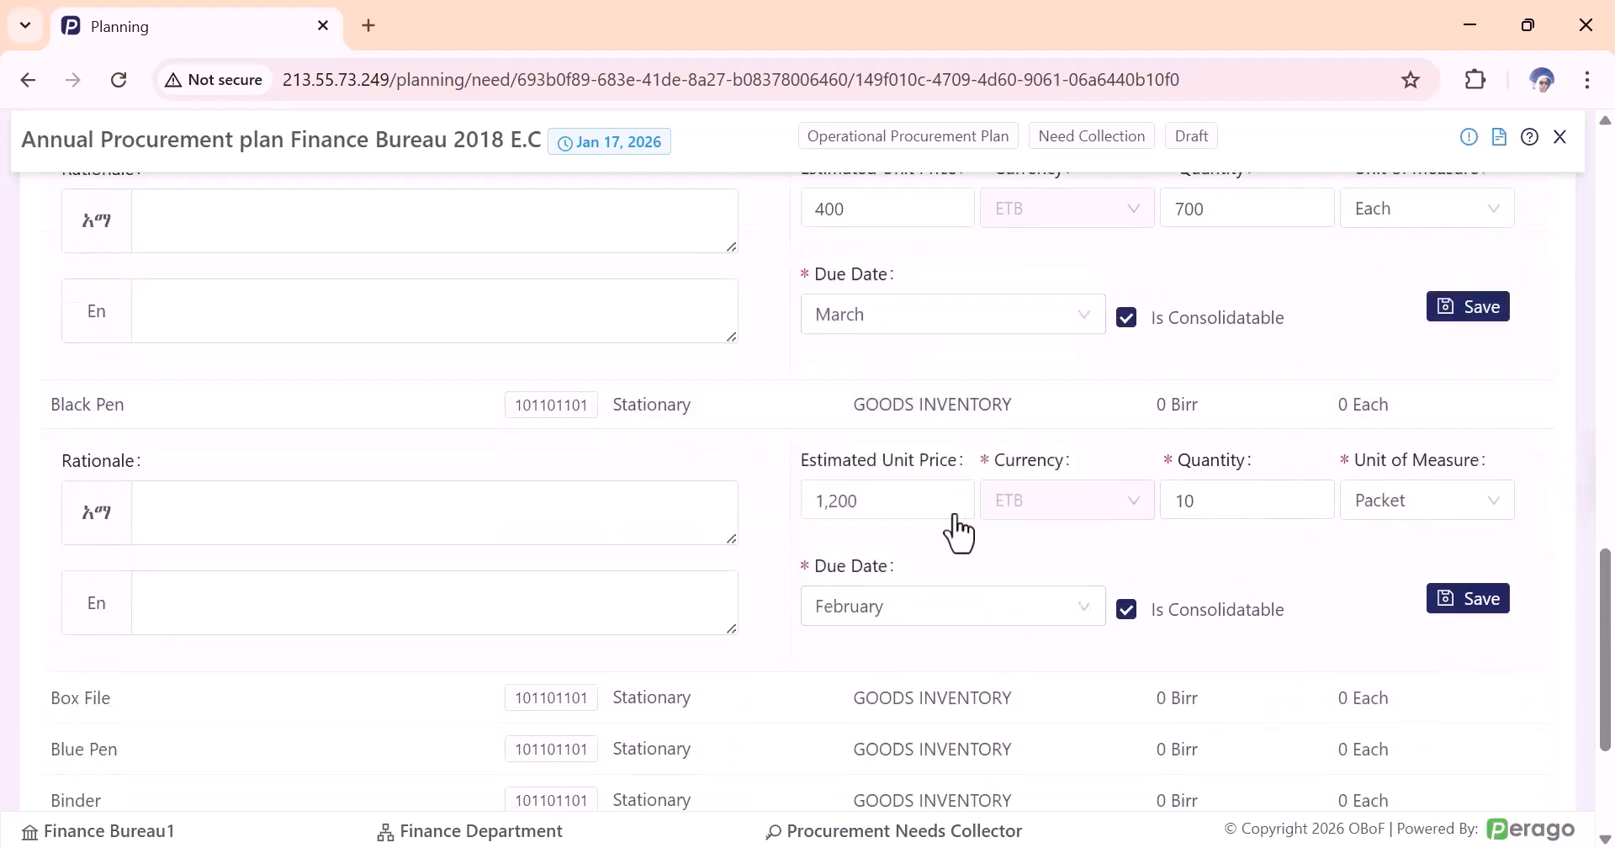
Open the Box File draft item and enter its estimated unit price.
{"action": "scroll", "coordinate": [942, 504], "scroll_direction": "down", "scroll_amount": 2}
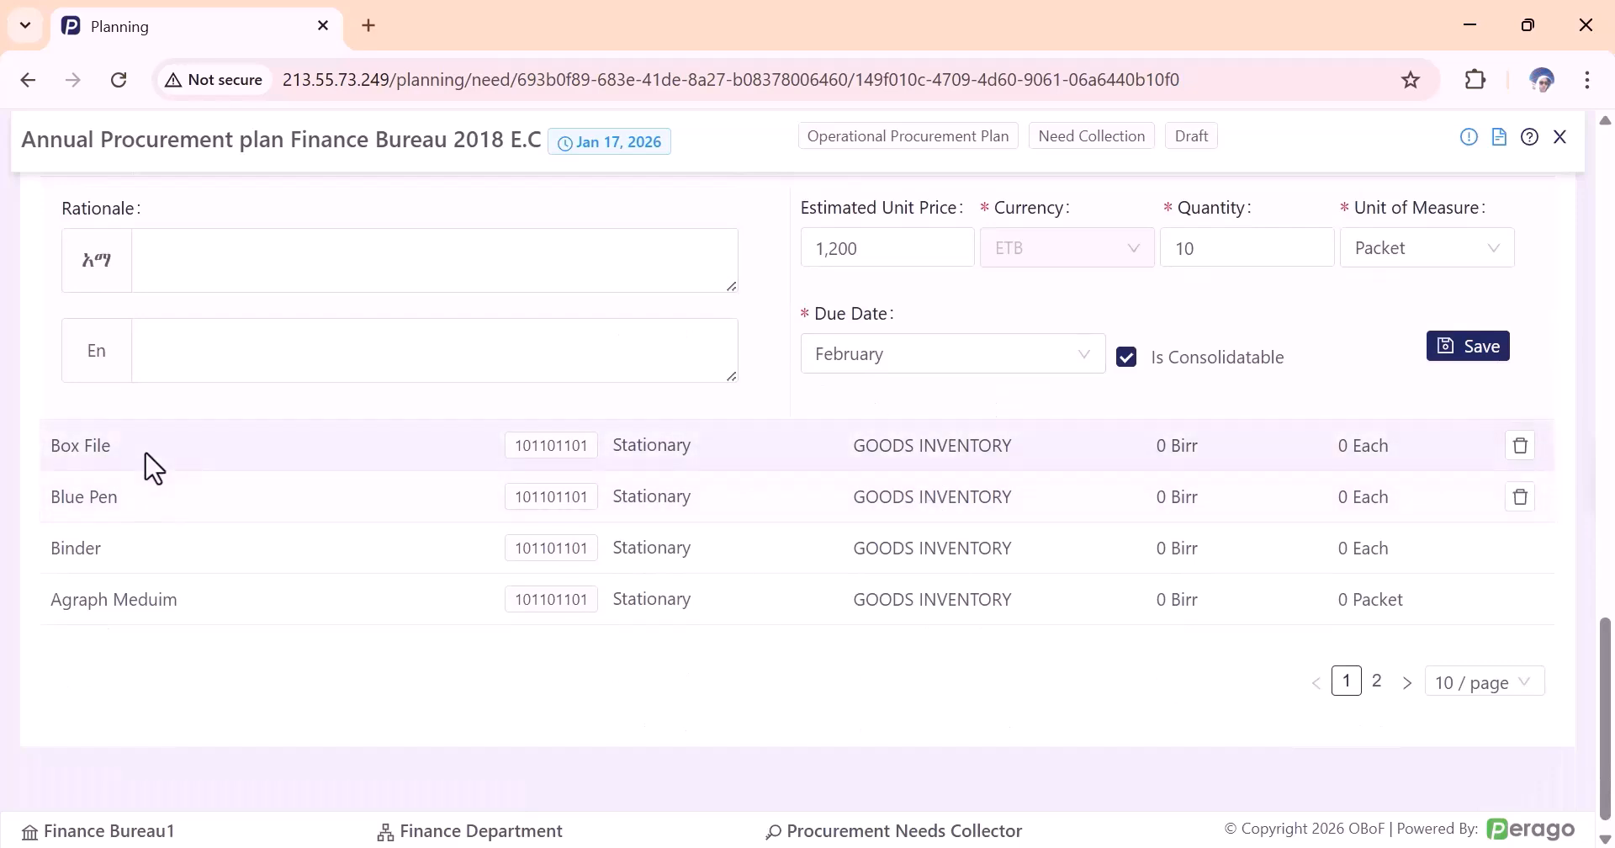
{"action": "left_click", "coordinate": [847, 431]}
{"action": "left_click", "coordinate": [886, 540]}
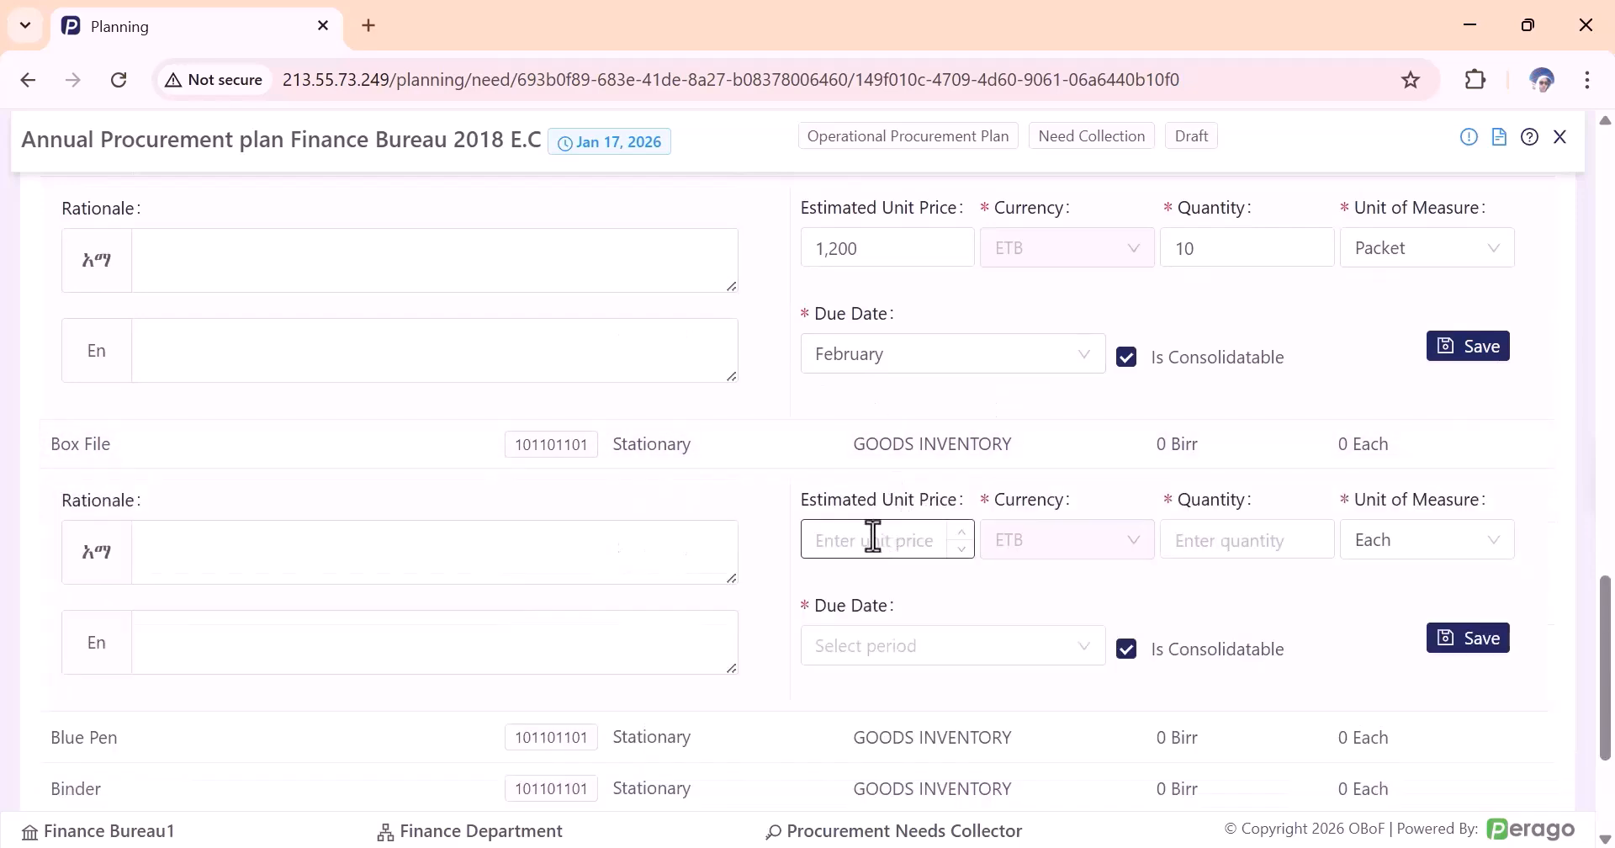
{"action": "type", "text": "4"}
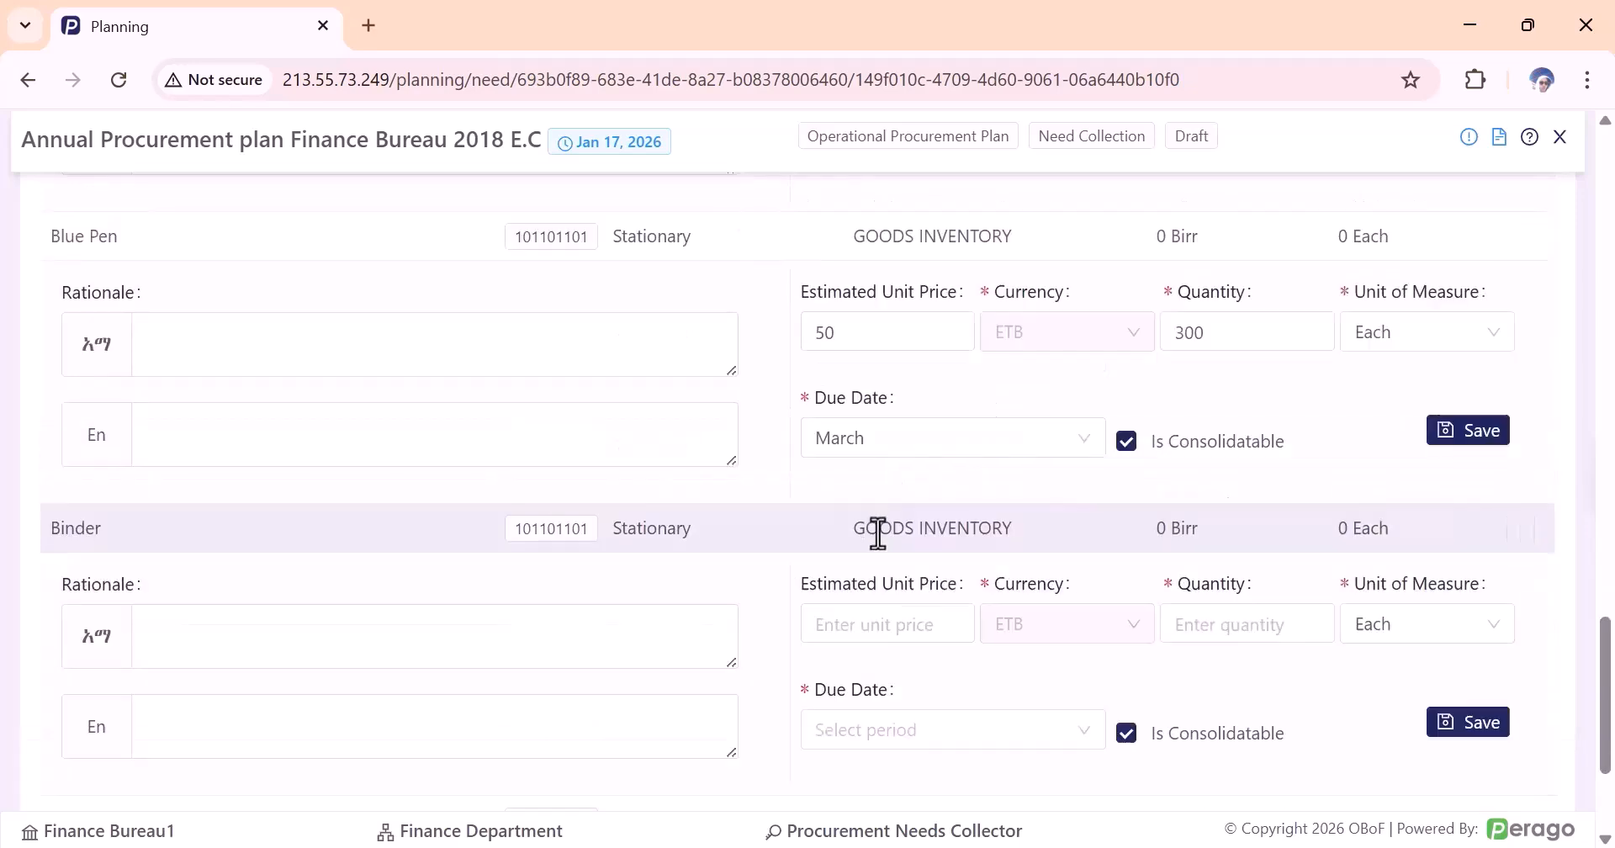
Fill in the Binder draft item with estimated unit price 500, quantity 400 and due date March.
{"action": "left_click", "coordinate": [844, 622]}
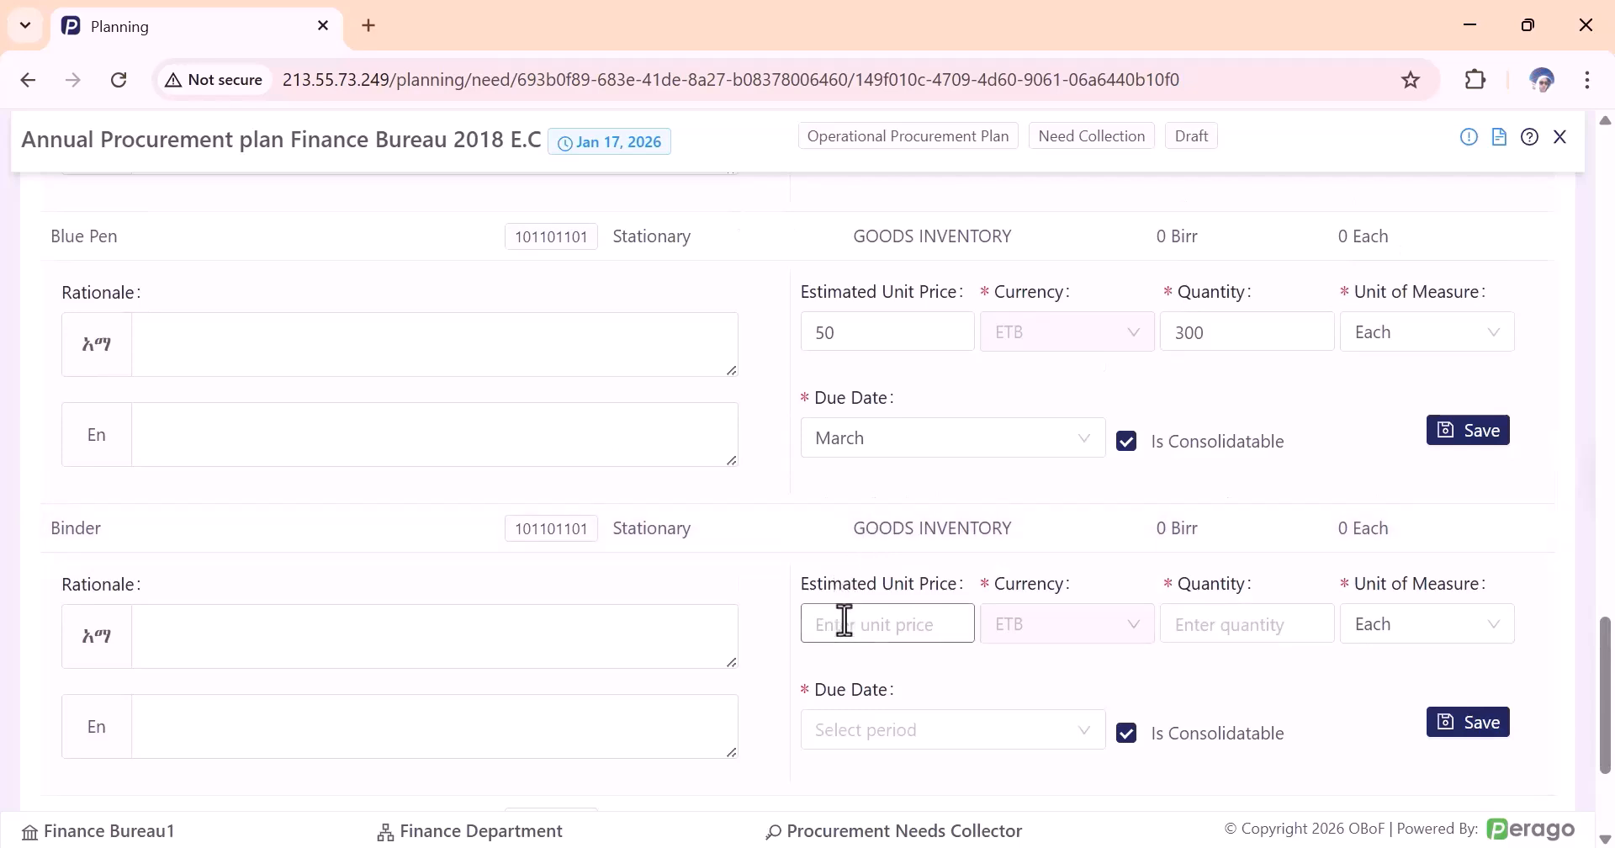
{"action": "type", "text": "500"}
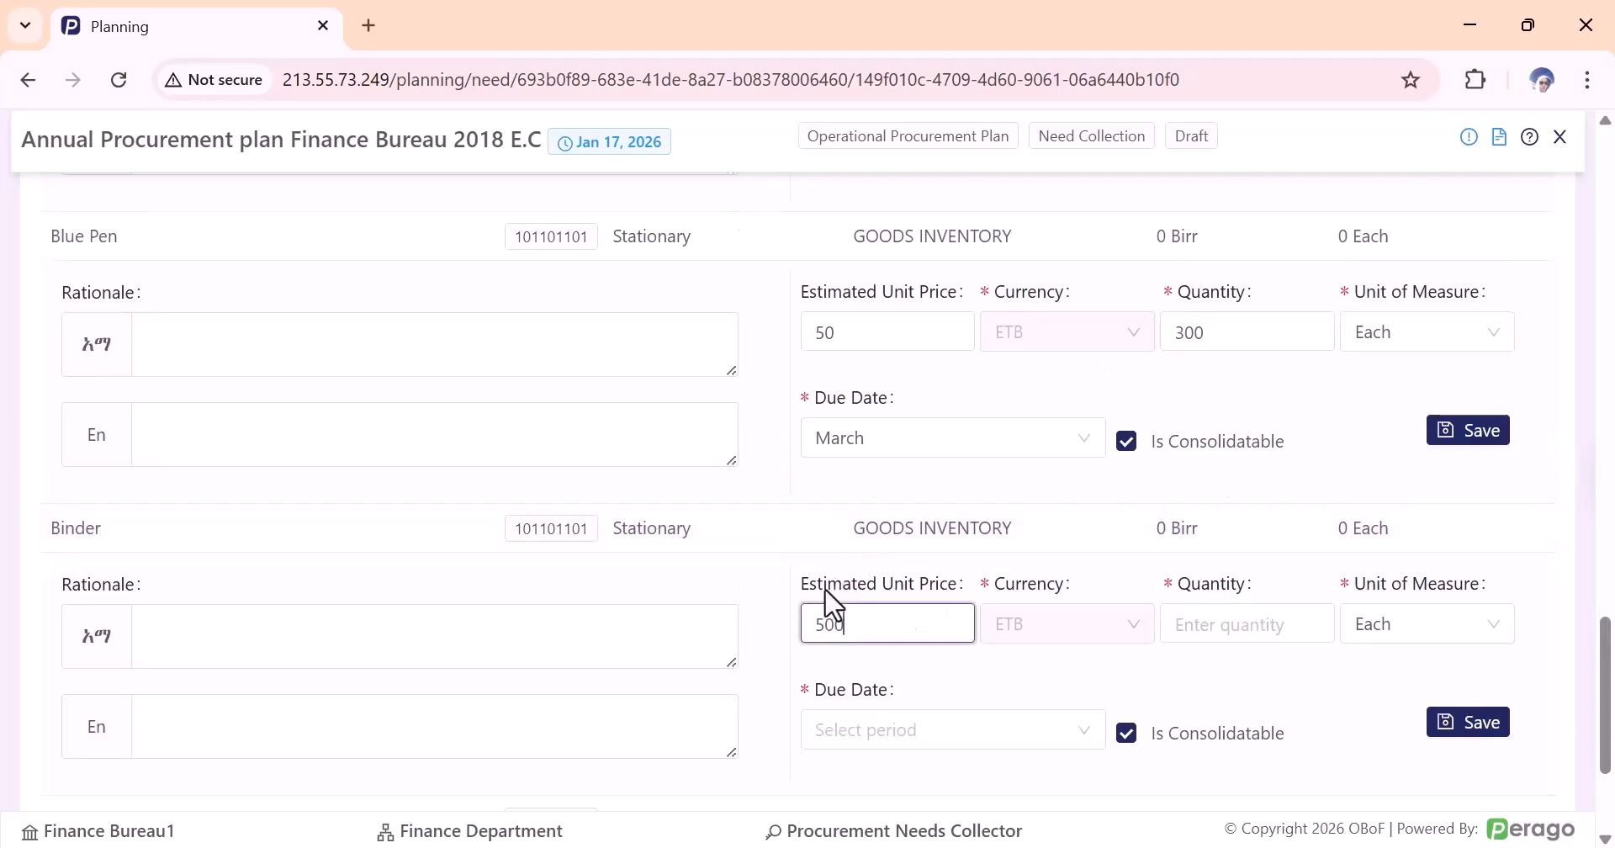
{"action": "left_click", "coordinate": [1209, 635]}
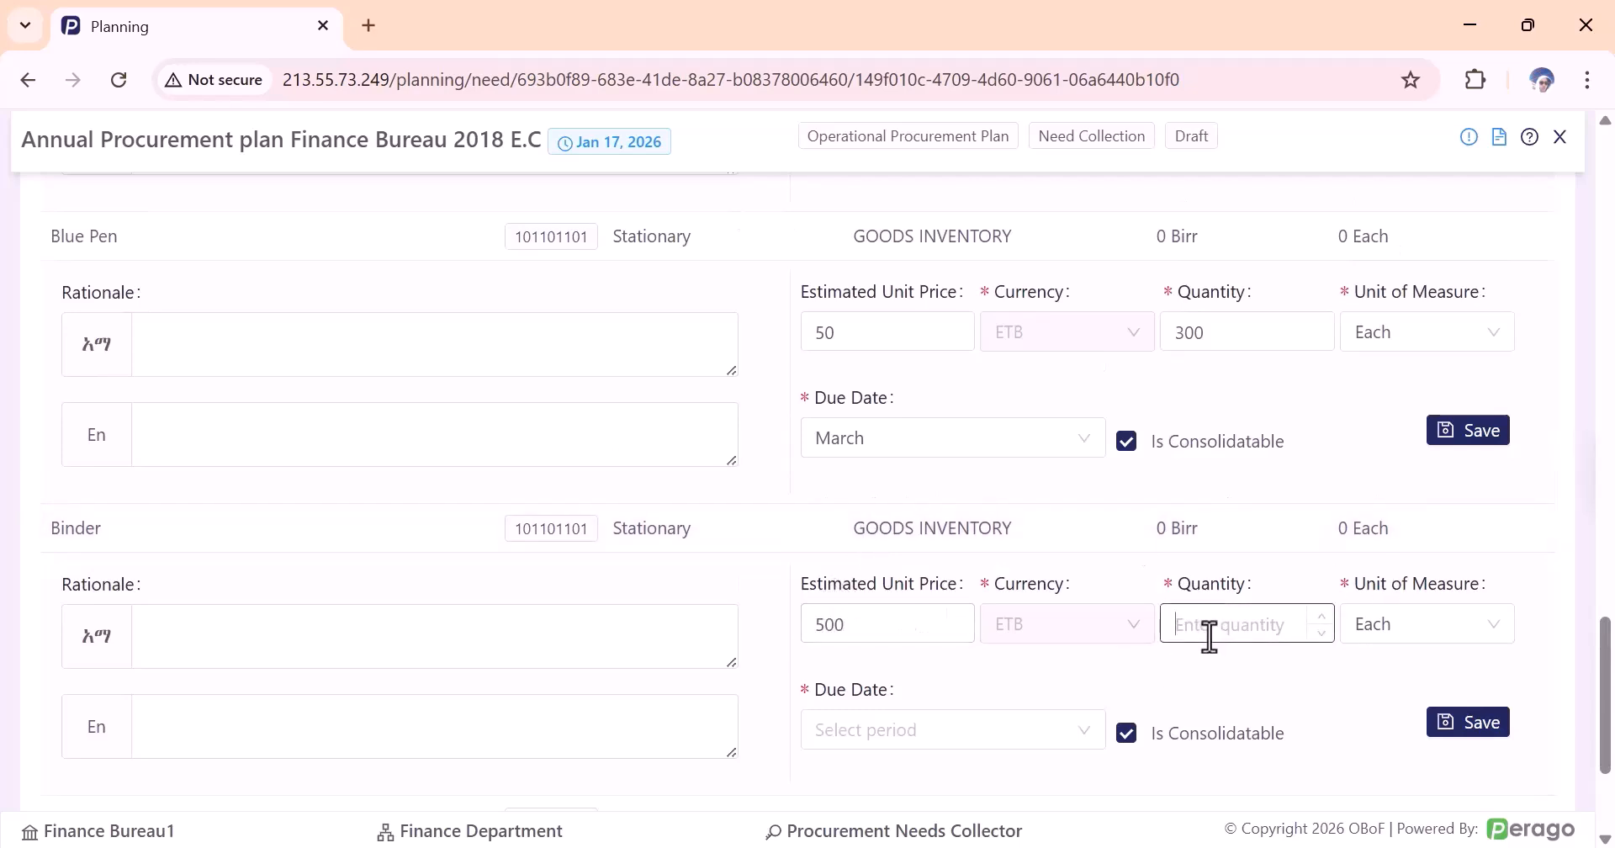
{"action": "type", "text": "400"}
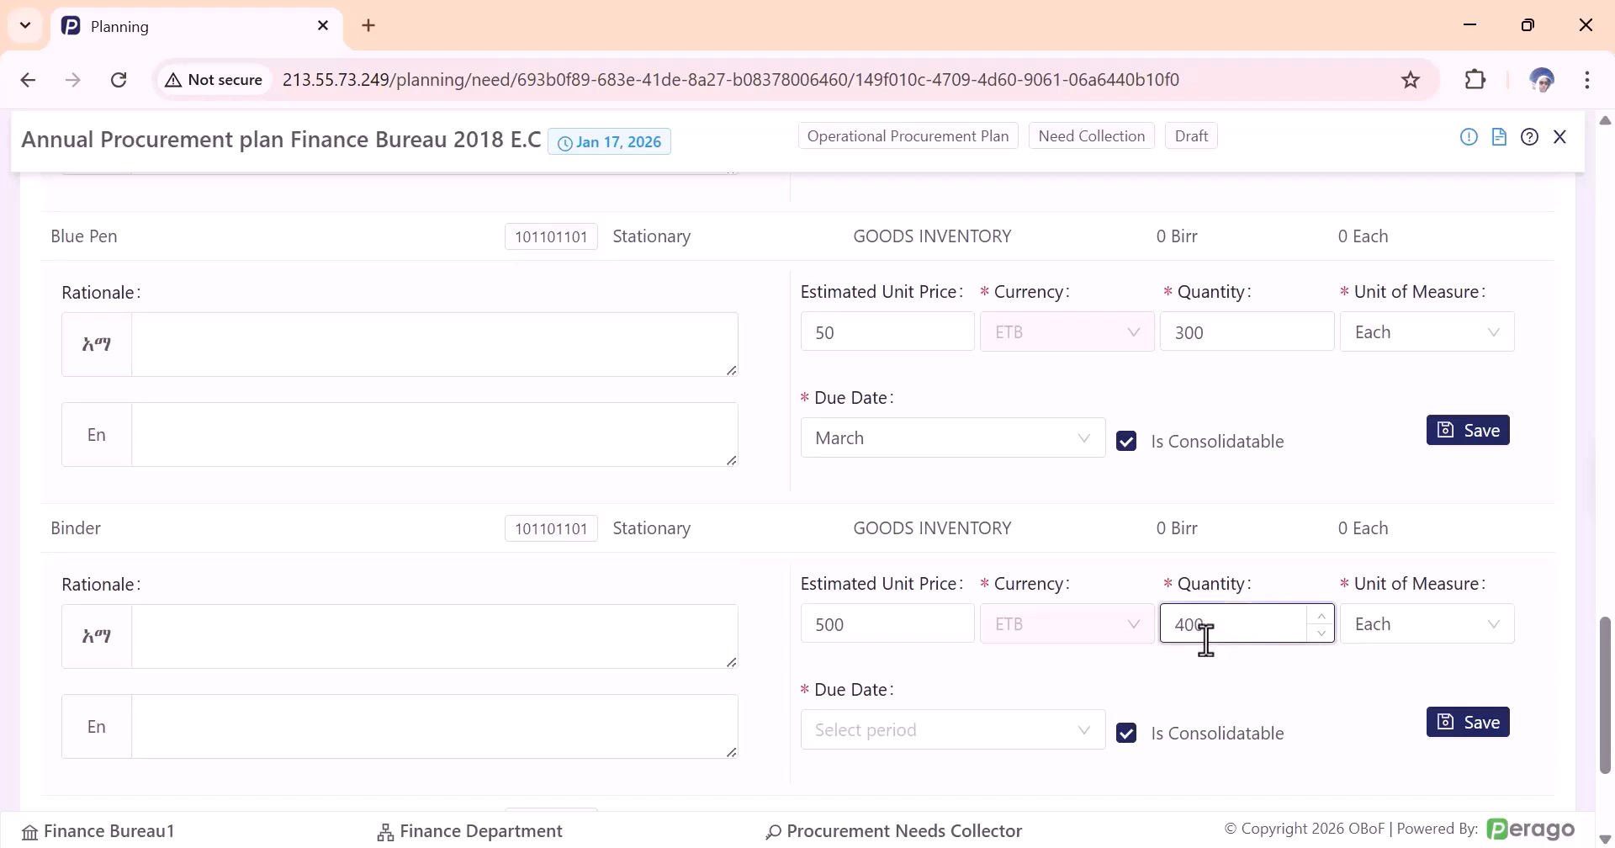
{"action": "scroll", "coordinate": [1208, 637], "scroll_direction": "down", "scroll_amount": 3}
{"action": "left_click", "coordinate": [908, 496]}
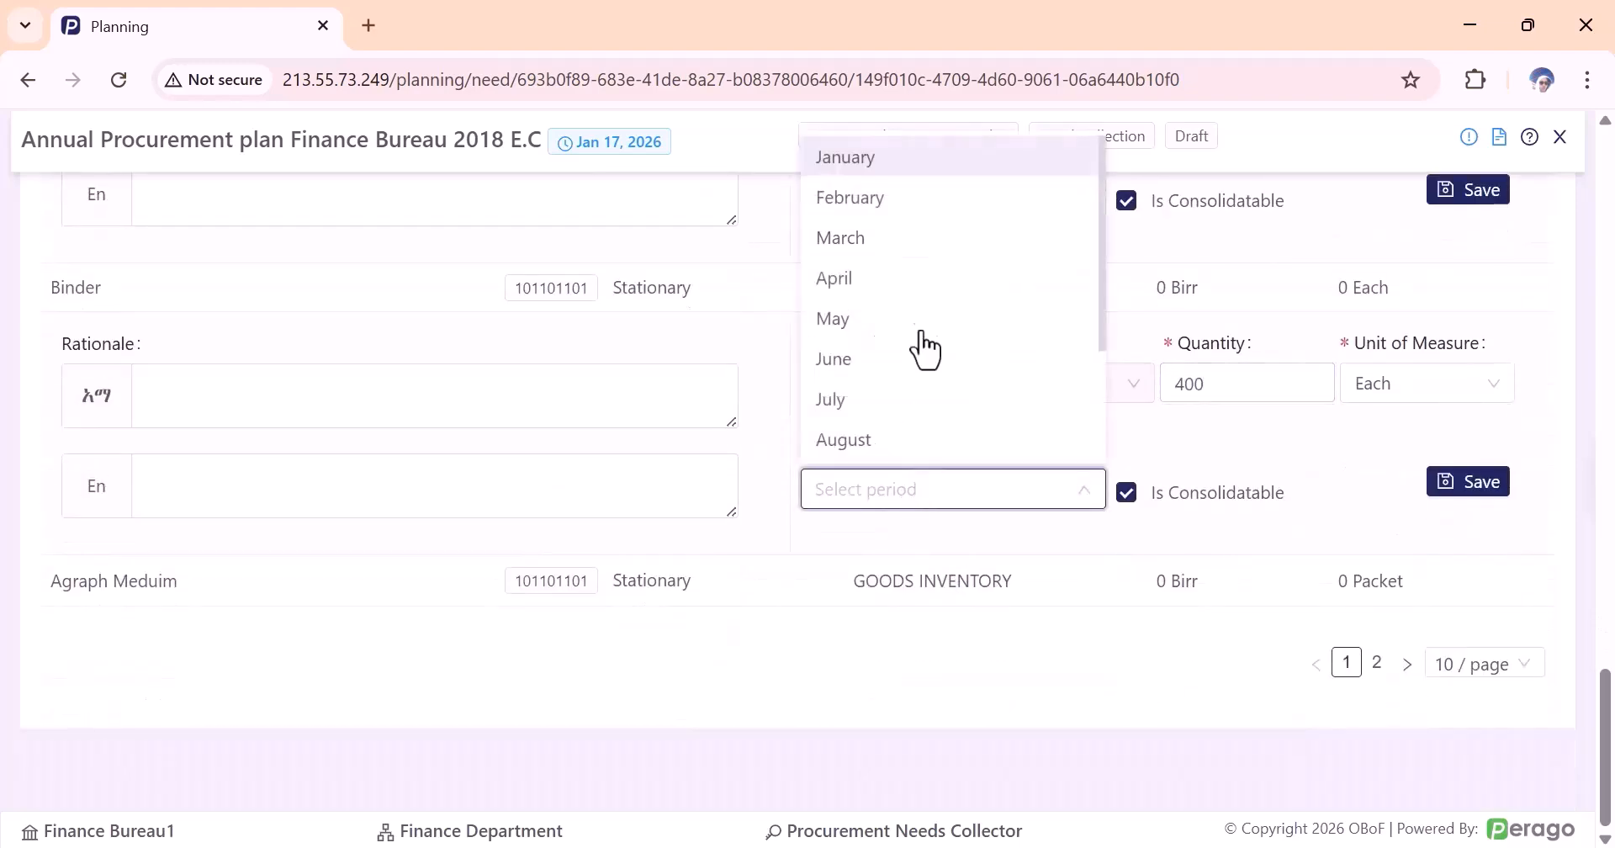
{"action": "left_click", "coordinate": [879, 244]}
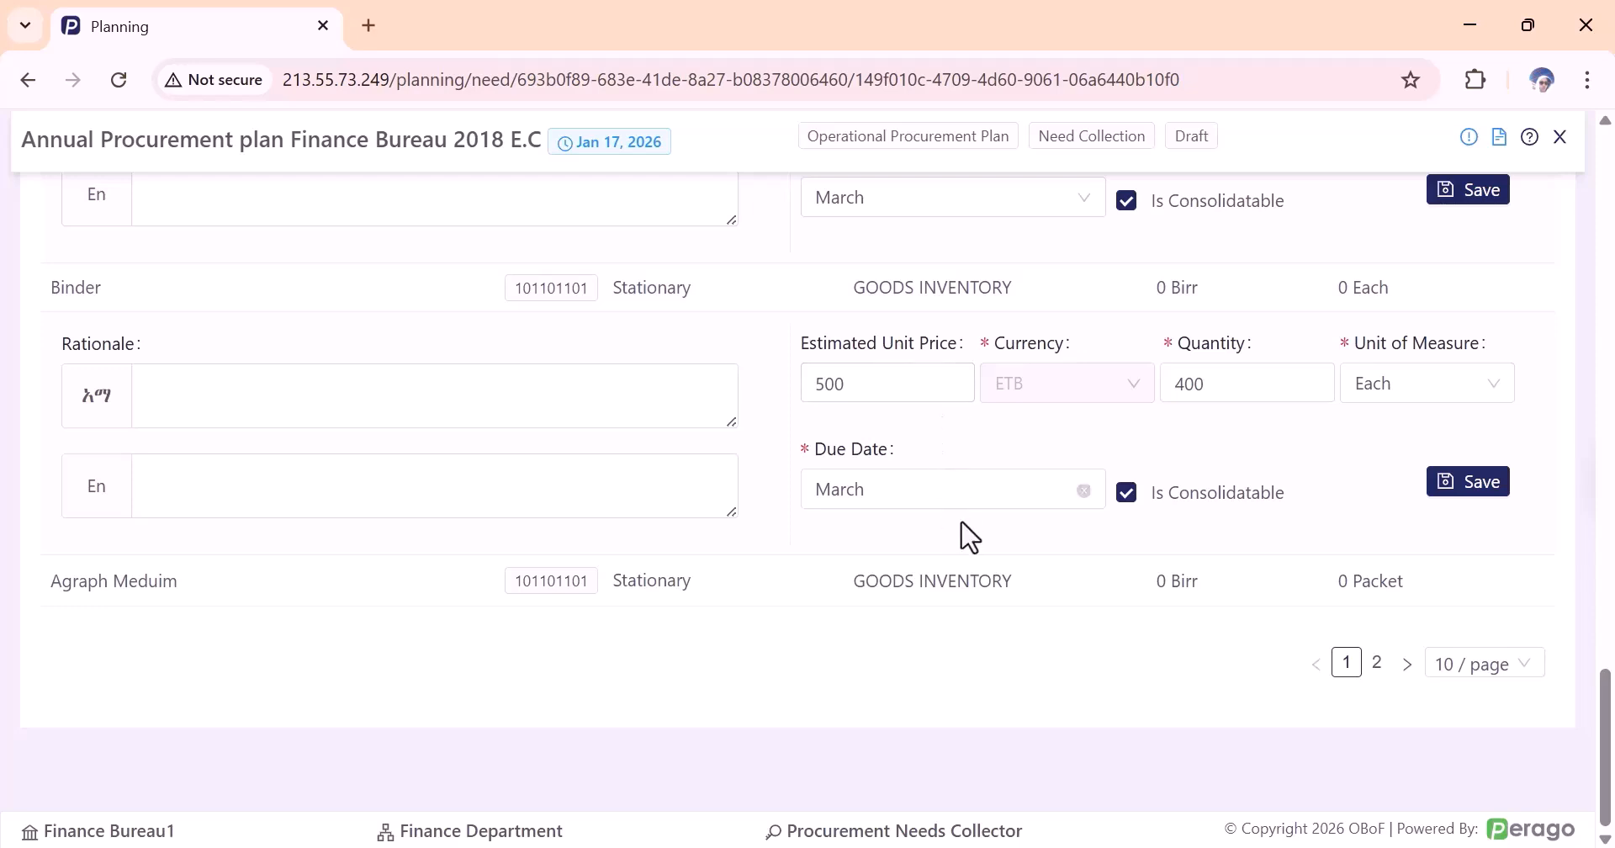
Open the Agraph Meduim draft item and set its estimated unit price to 300, quantity to 60 and due date to February.
{"action": "left_click", "coordinate": [1003, 584]}
{"action": "scroll", "coordinate": [942, 589], "scroll_direction": "down", "scroll_amount": 2}
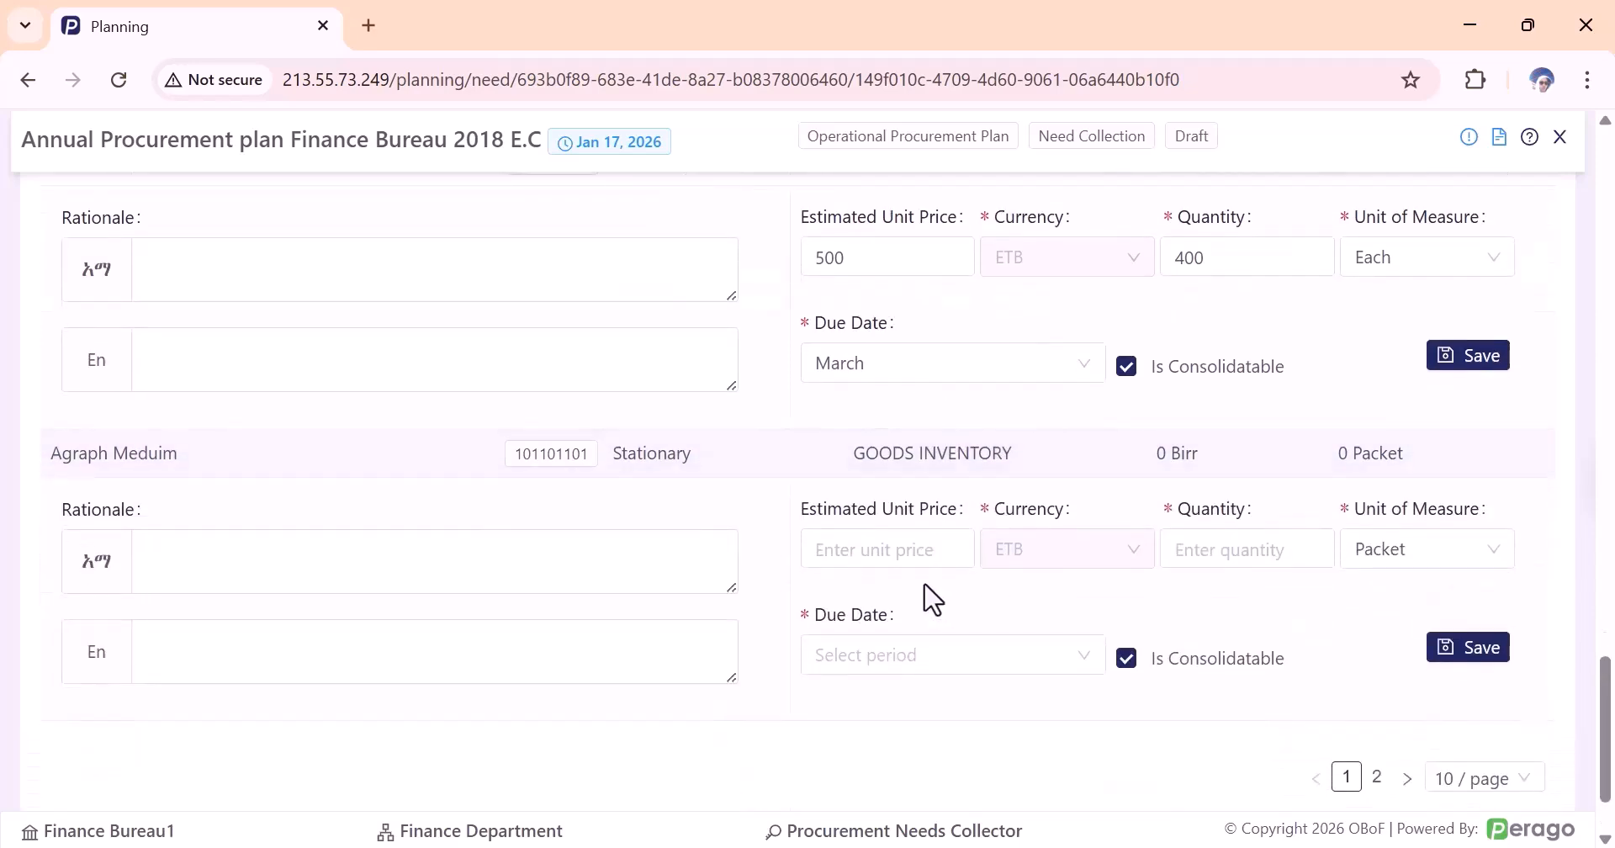
{"action": "left_click", "coordinate": [870, 536]}
{"action": "type", "text": "300"}
{"action": "left_click", "coordinate": [1229, 550]}
{"action": "type", "text": "6"}
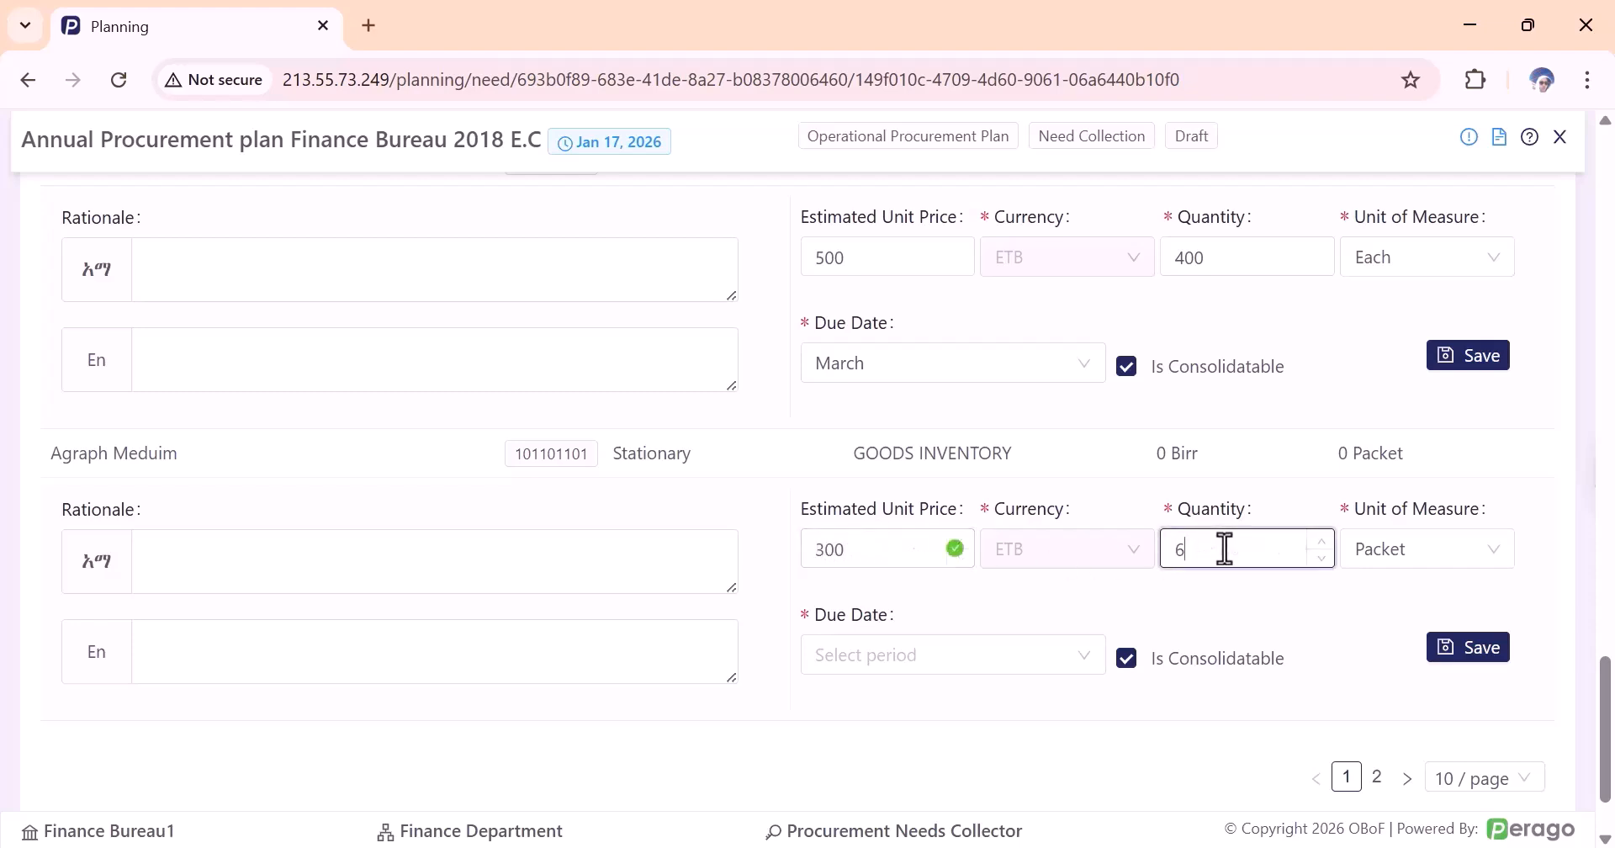
{"action": "type", "text": "0"}
{"action": "scroll", "coordinate": [967, 606], "scroll_direction": "down", "scroll_amount": 2}
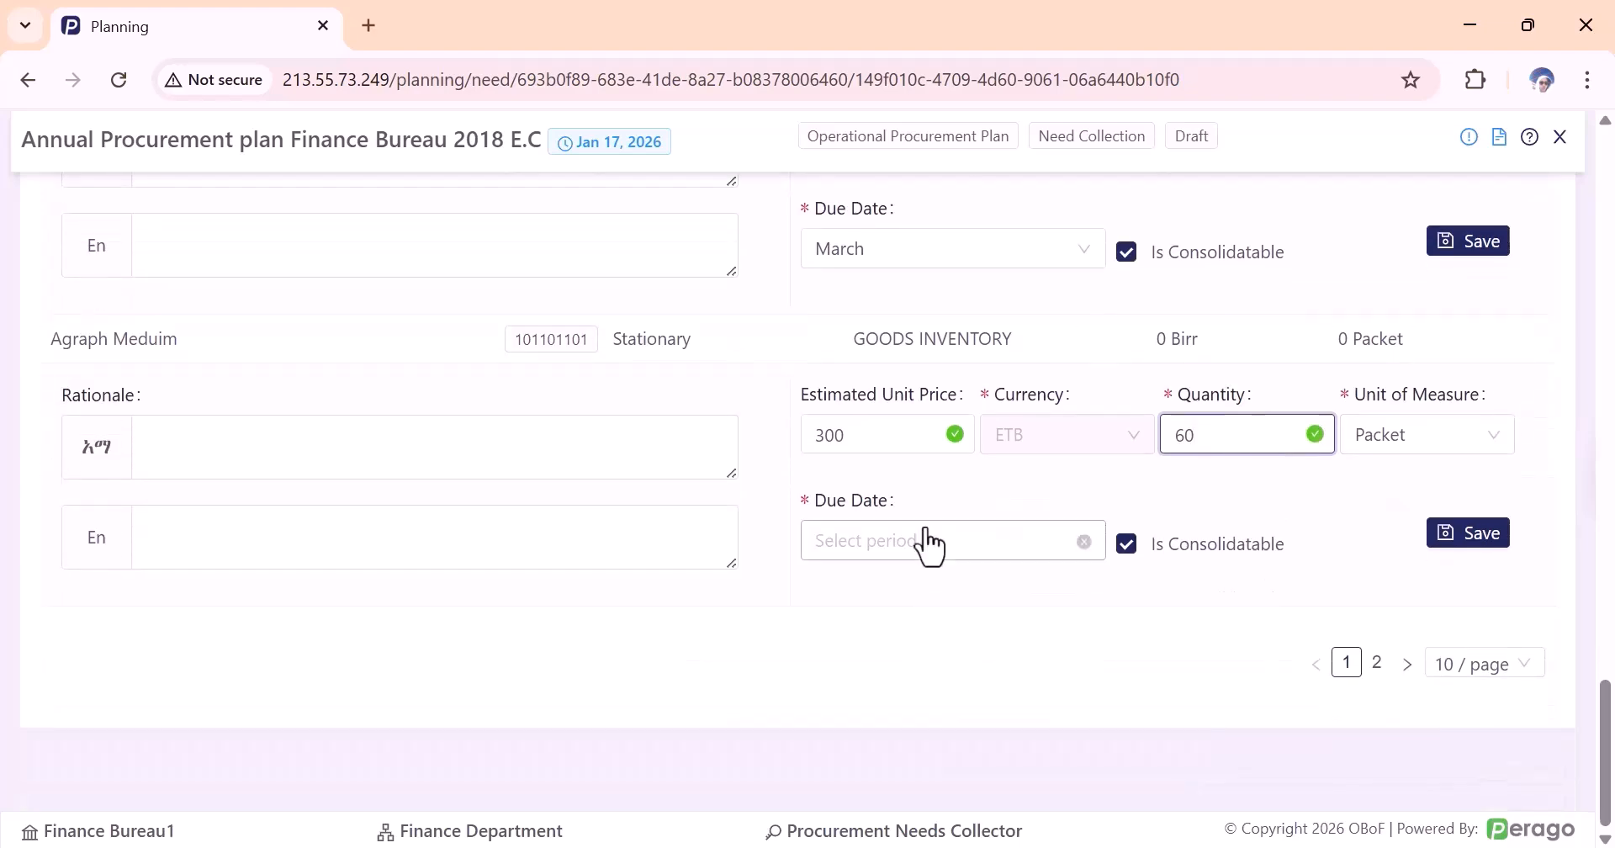
{"action": "left_click", "coordinate": [928, 542]}
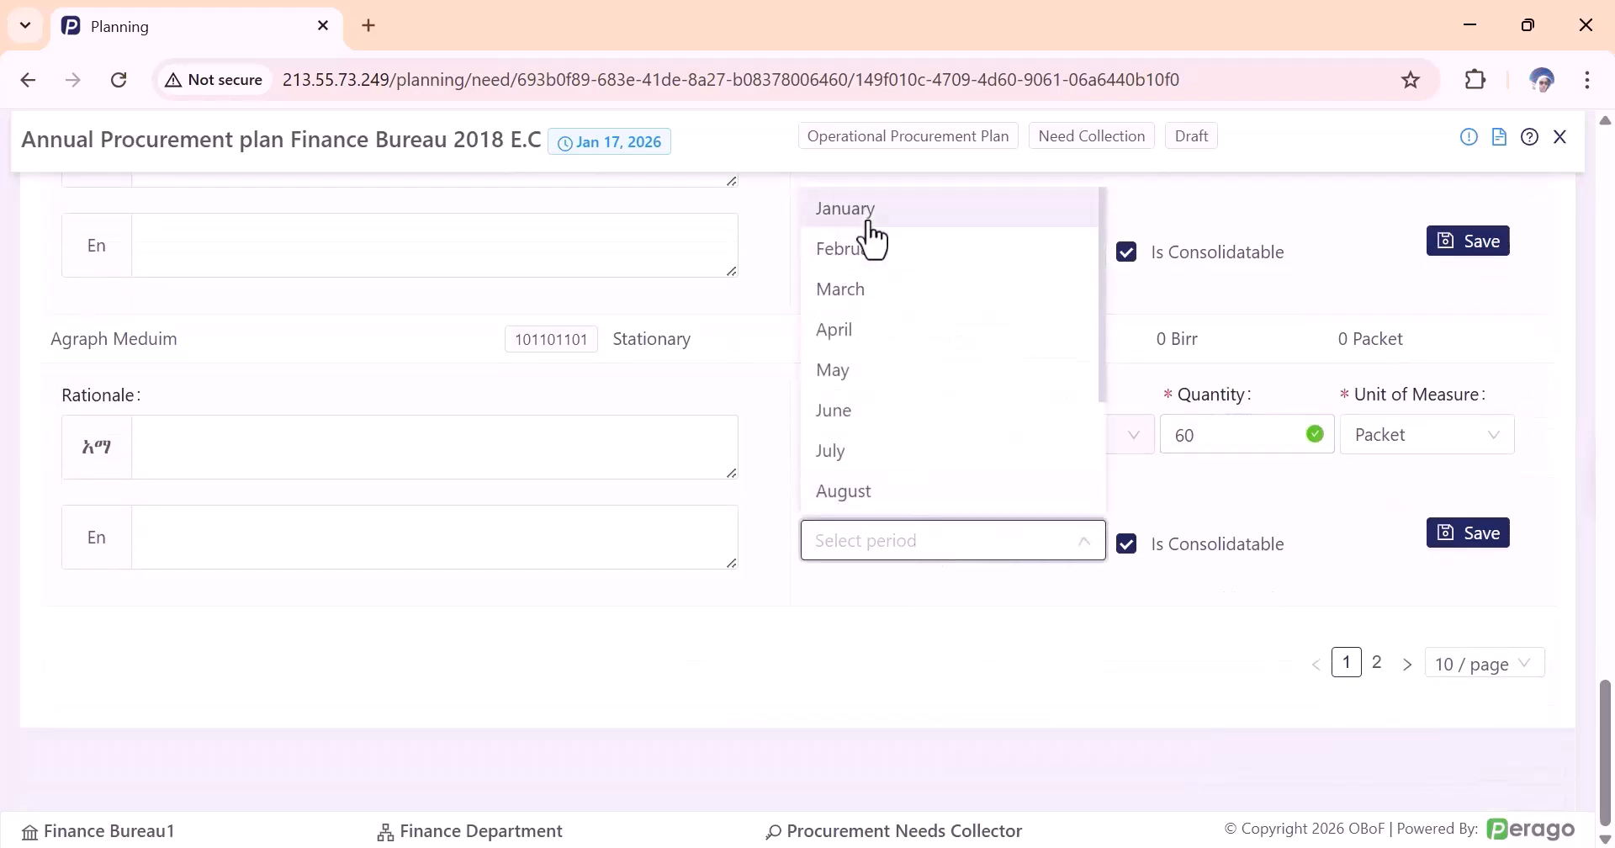
{"action": "left_click", "coordinate": [849, 255]}
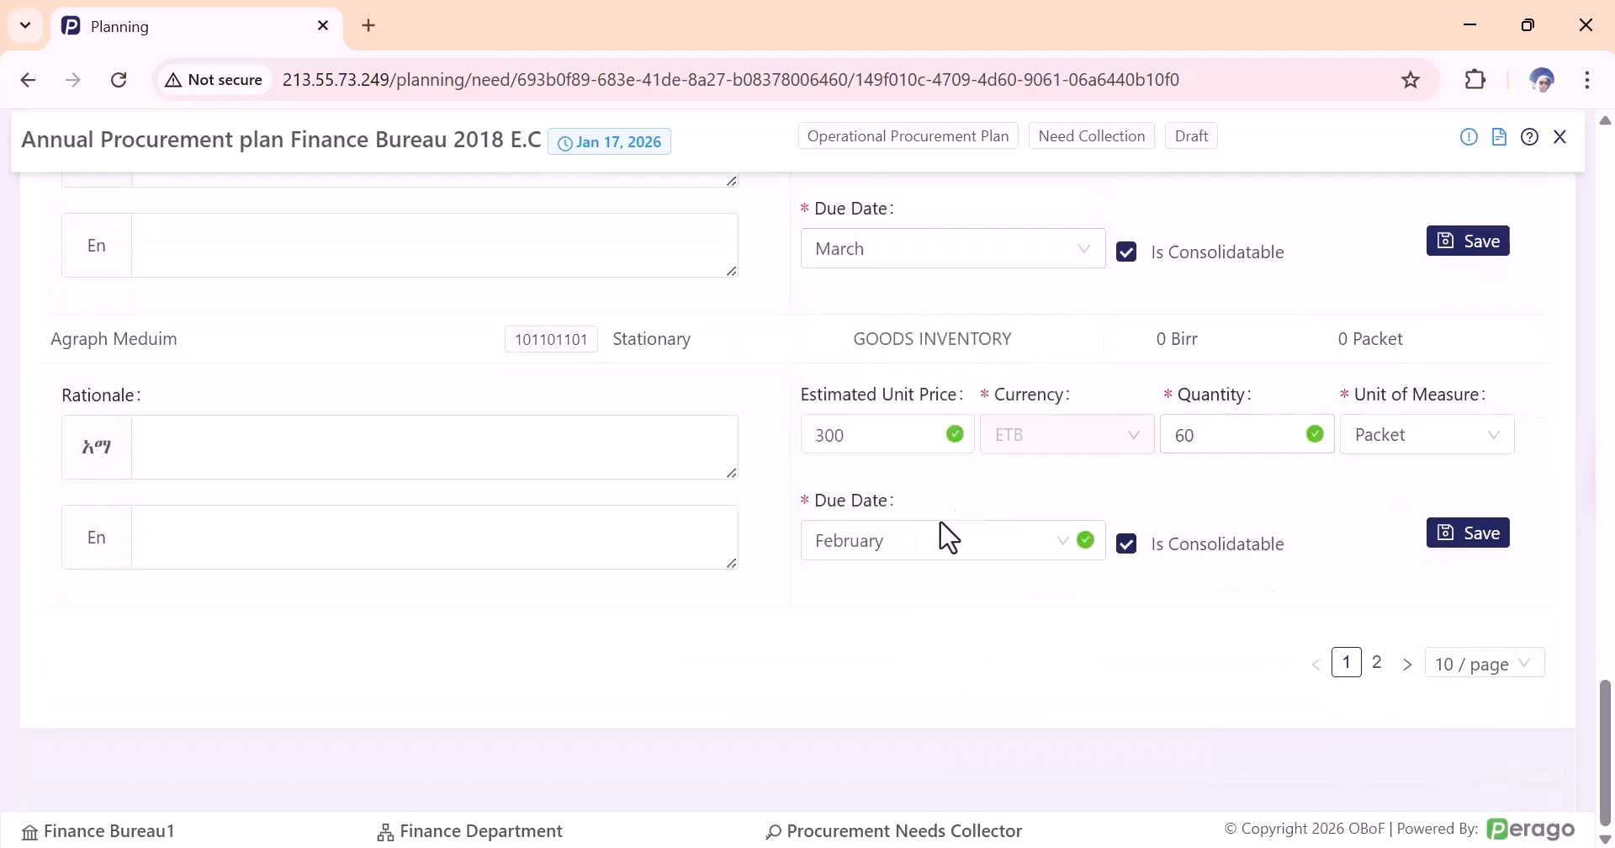
Open the Printer item on the second page of draft items and set its estimated unit price to 100,000 and quantity to 70.
{"action": "scroll", "coordinate": [963, 604], "scroll_direction": "up", "scroll_amount": 5}
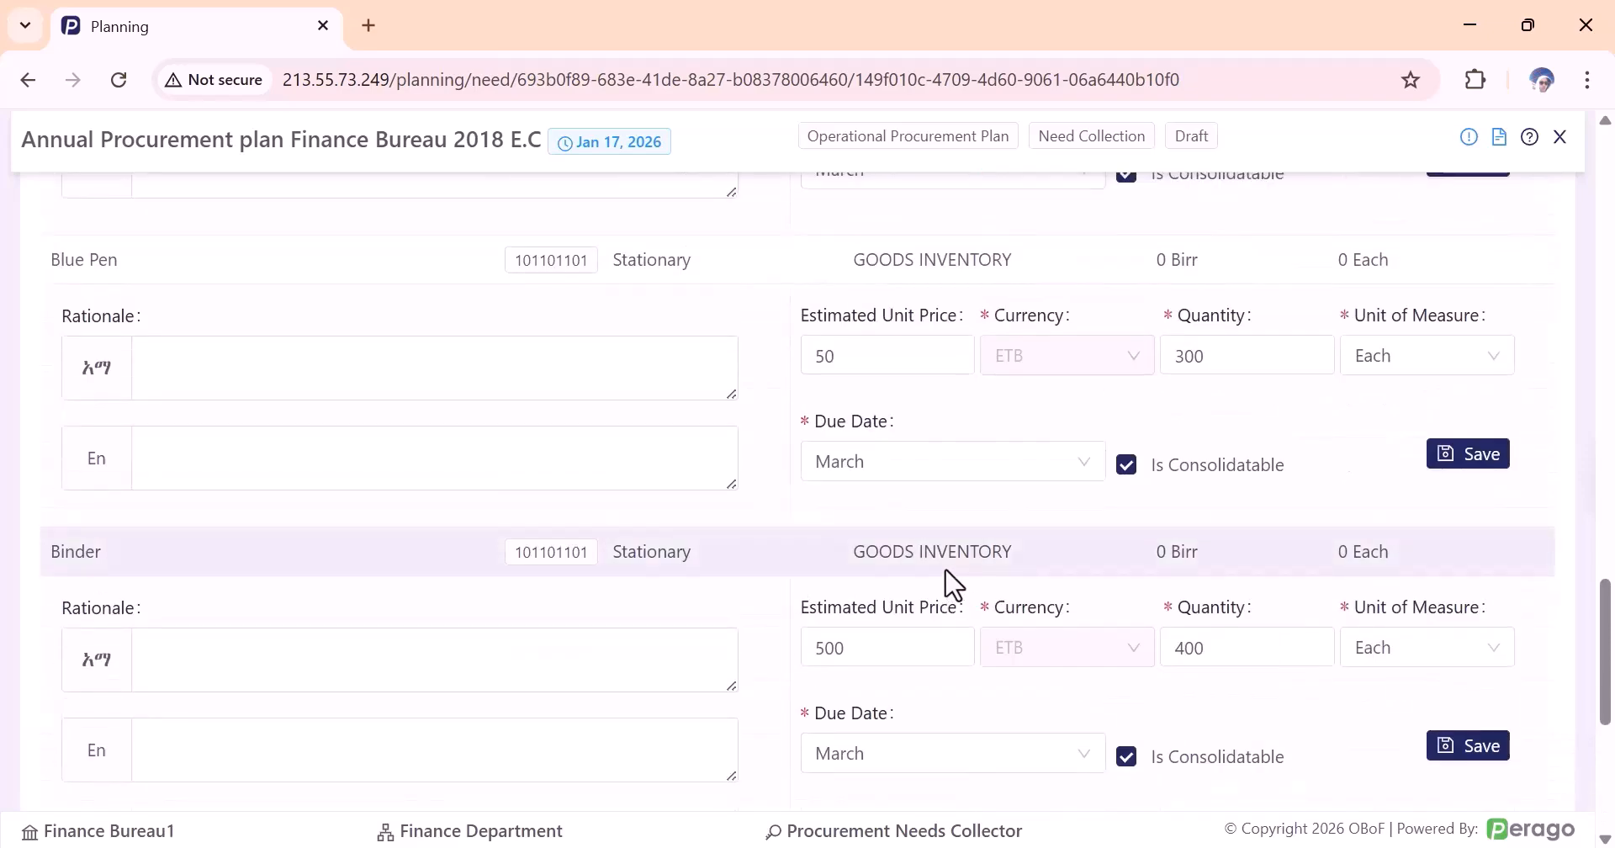
{"action": "scroll", "coordinate": [950, 584], "scroll_direction": "down", "scroll_amount": 5}
{"action": "scroll", "coordinate": [948, 577], "scroll_direction": "up", "scroll_amount": 4}
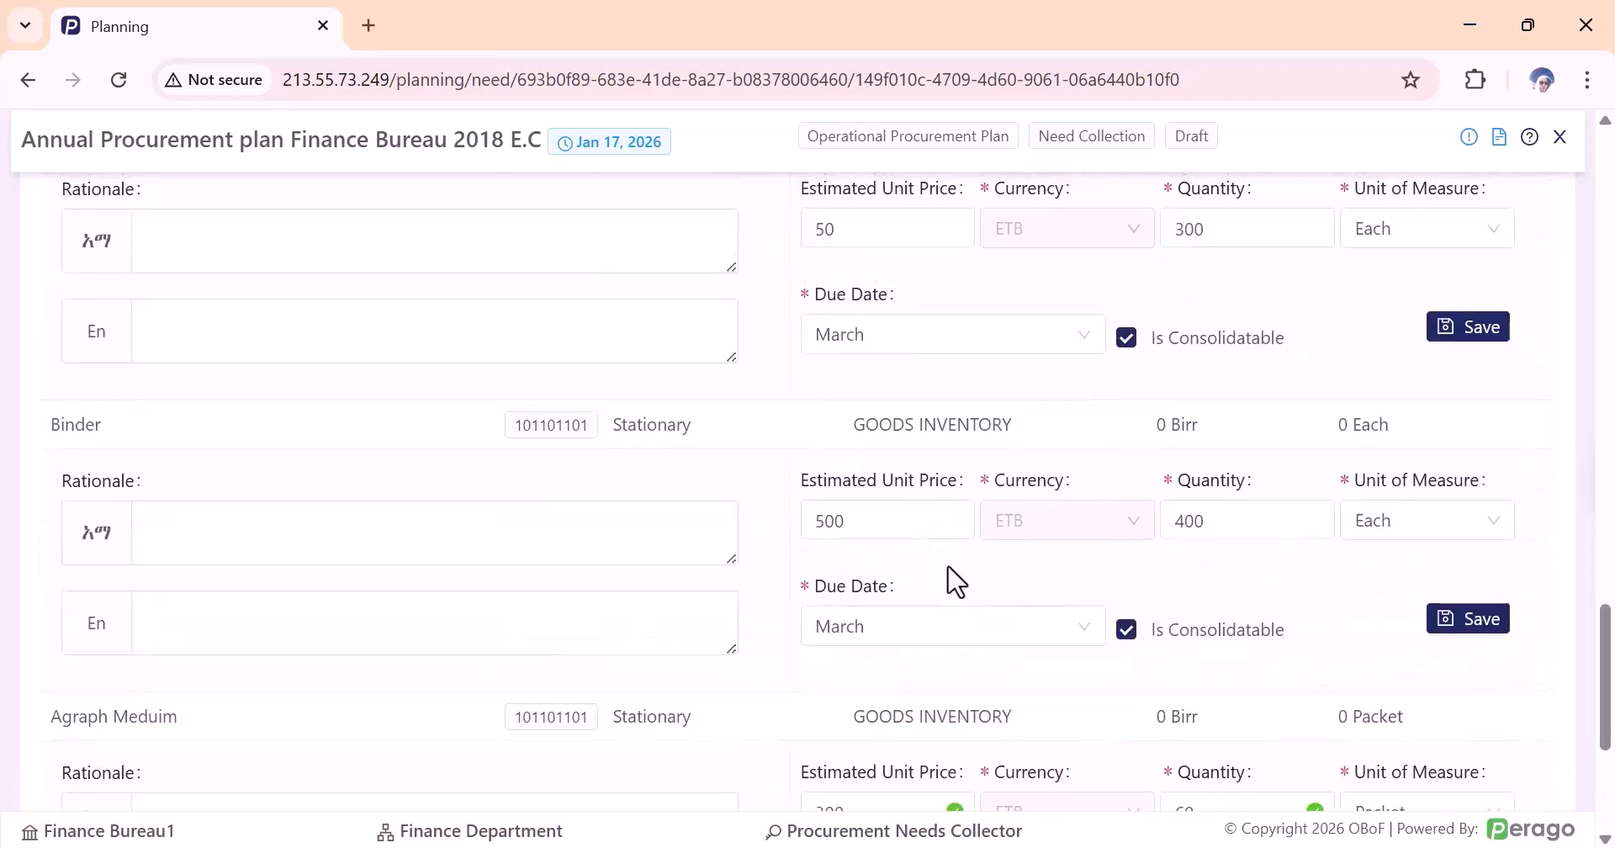
{"action": "scroll", "coordinate": [948, 566], "scroll_direction": "down", "scroll_amount": 5}
{"action": "left_click", "coordinate": [1377, 664]}
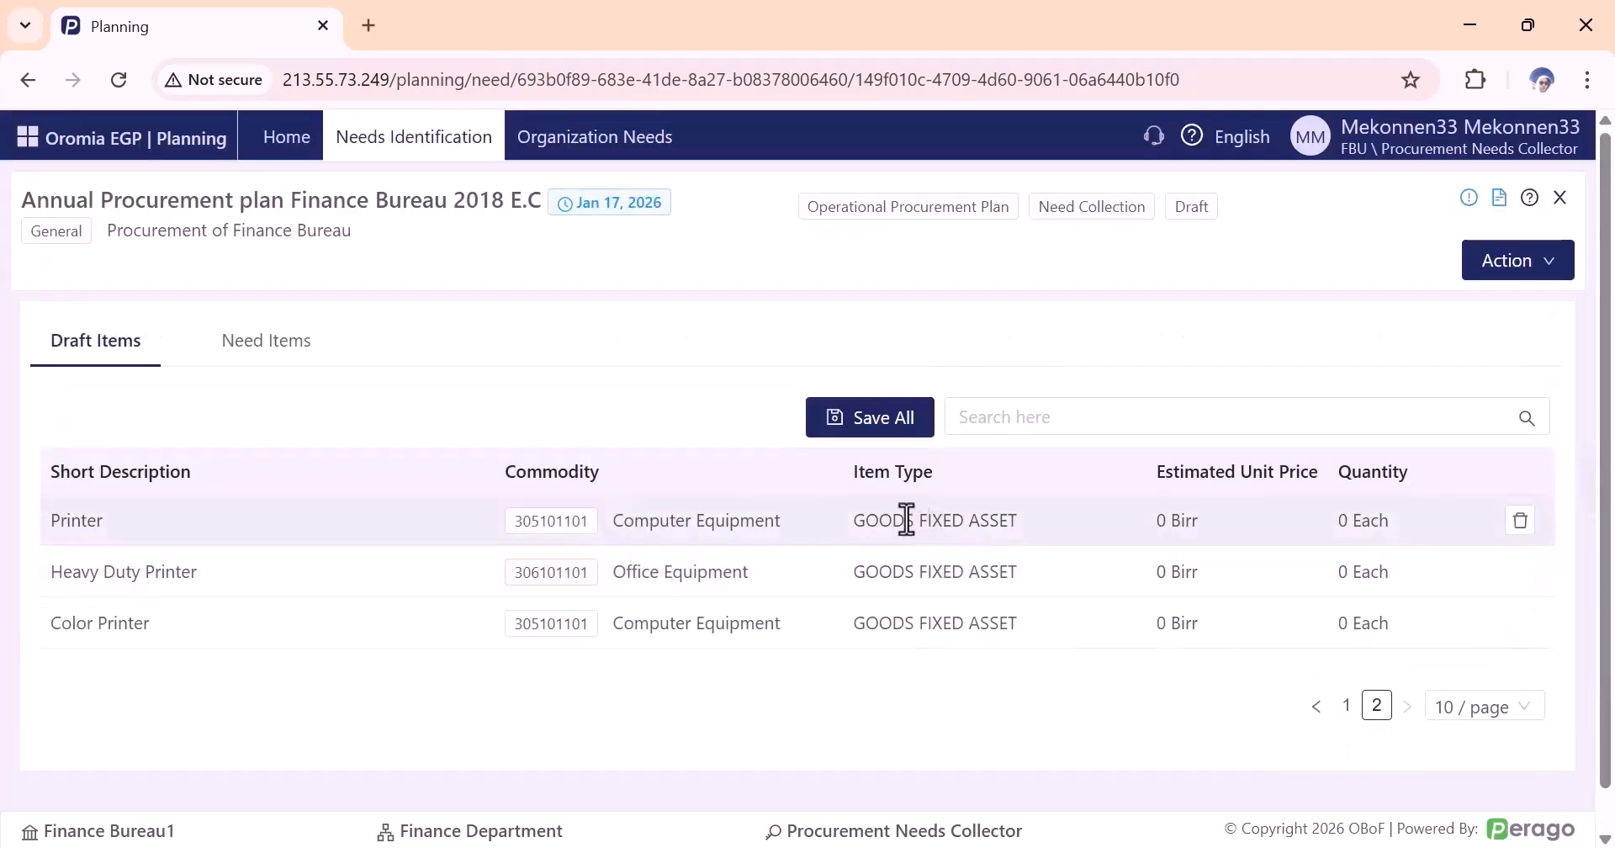
{"action": "left_click", "coordinate": [949, 528]}
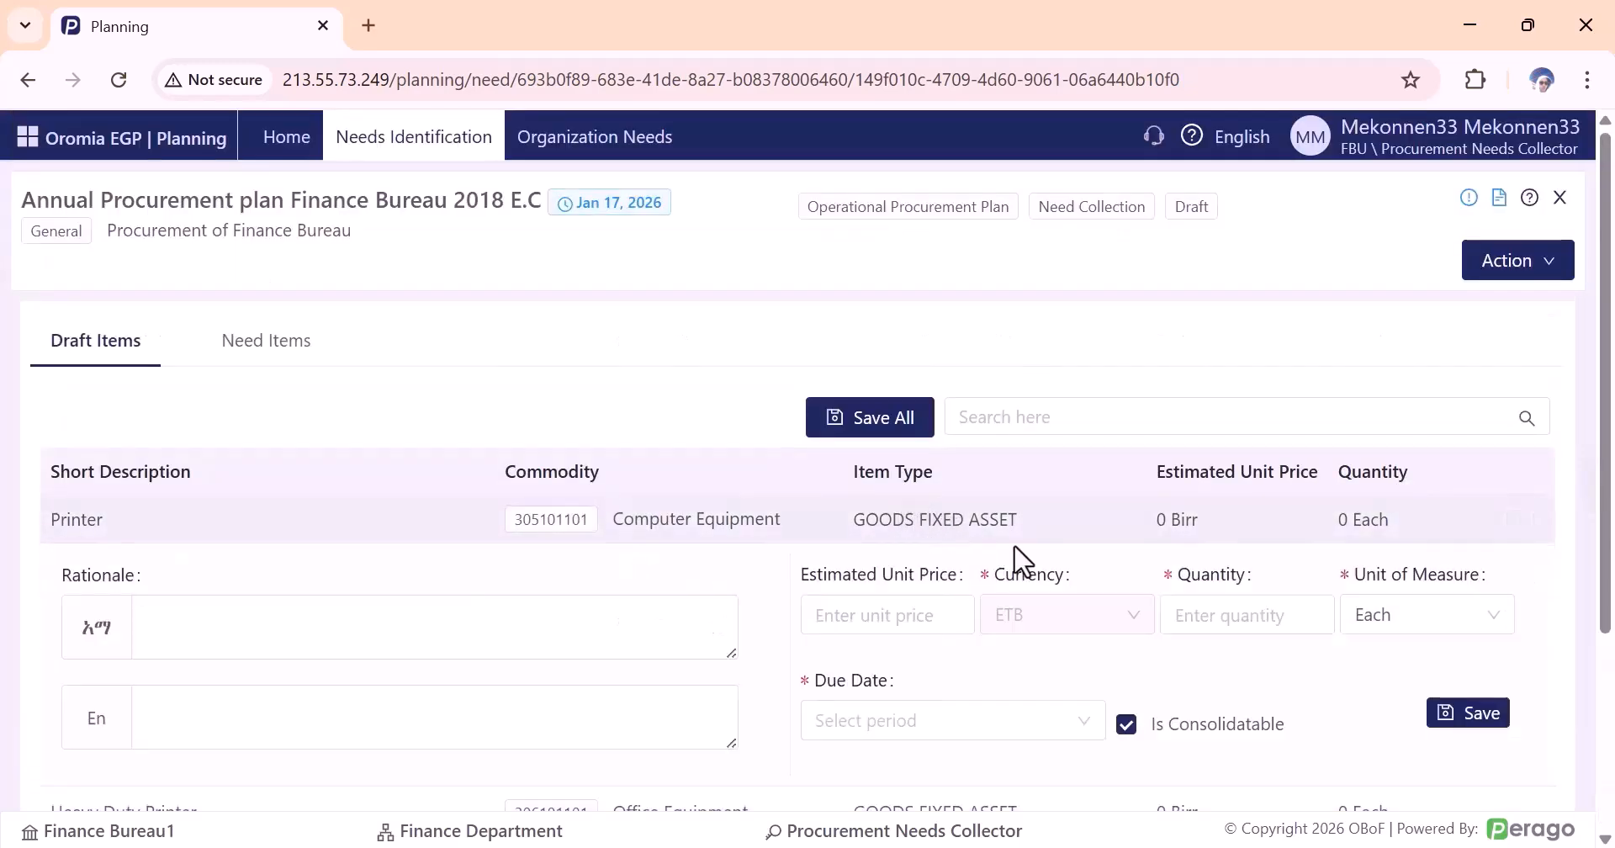
{"action": "scroll", "coordinate": [967, 530], "scroll_direction": "down", "scroll_amount": 2}
{"action": "left_click", "coordinate": [856, 429]}
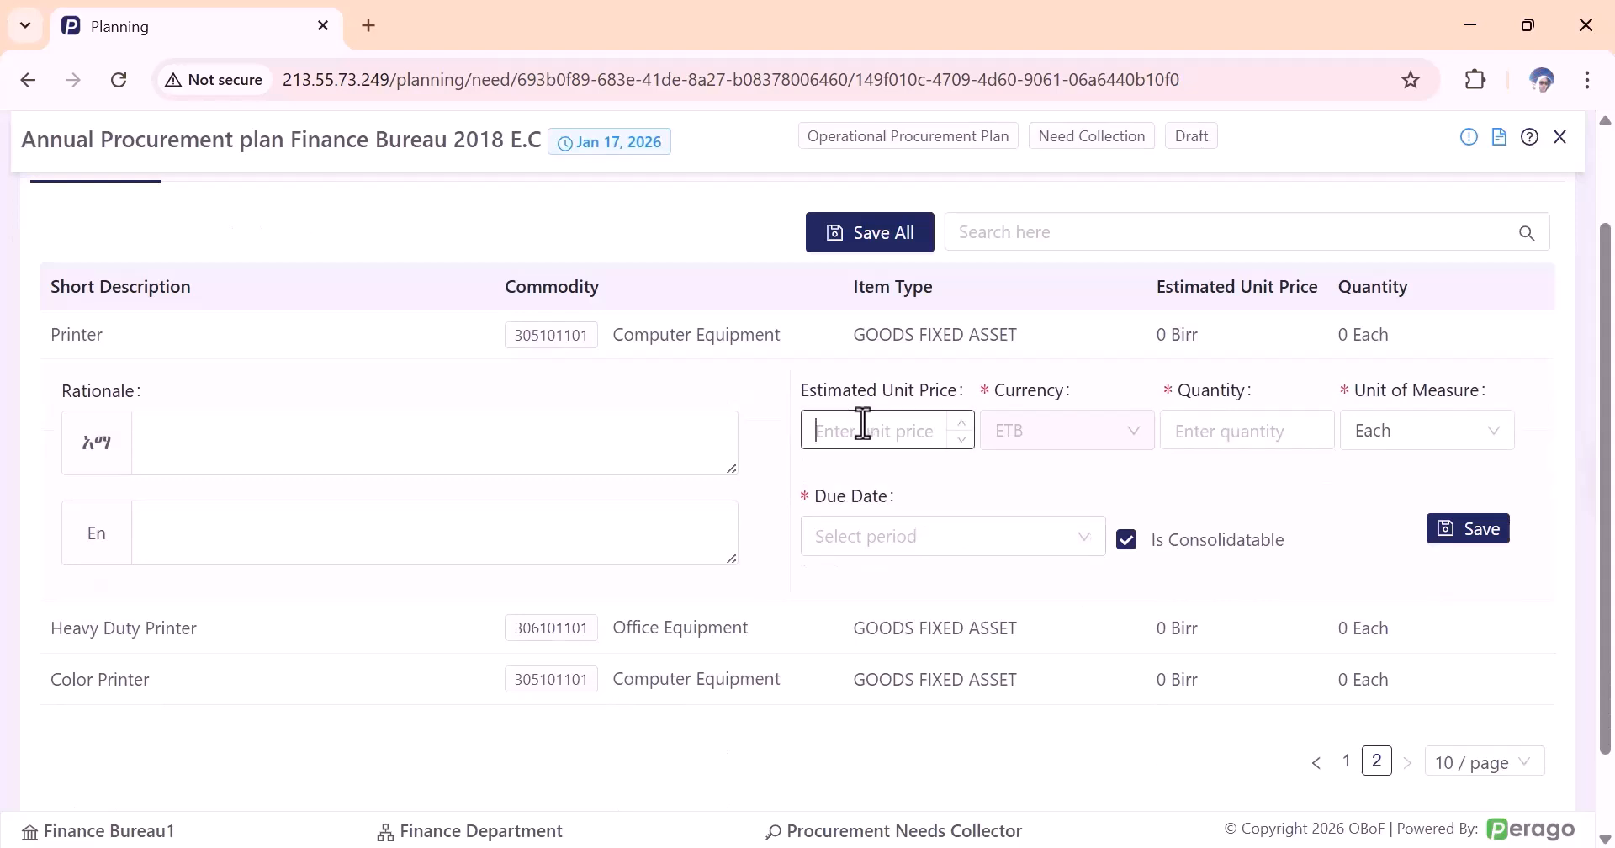
{"action": "type", "text": "100,000"}
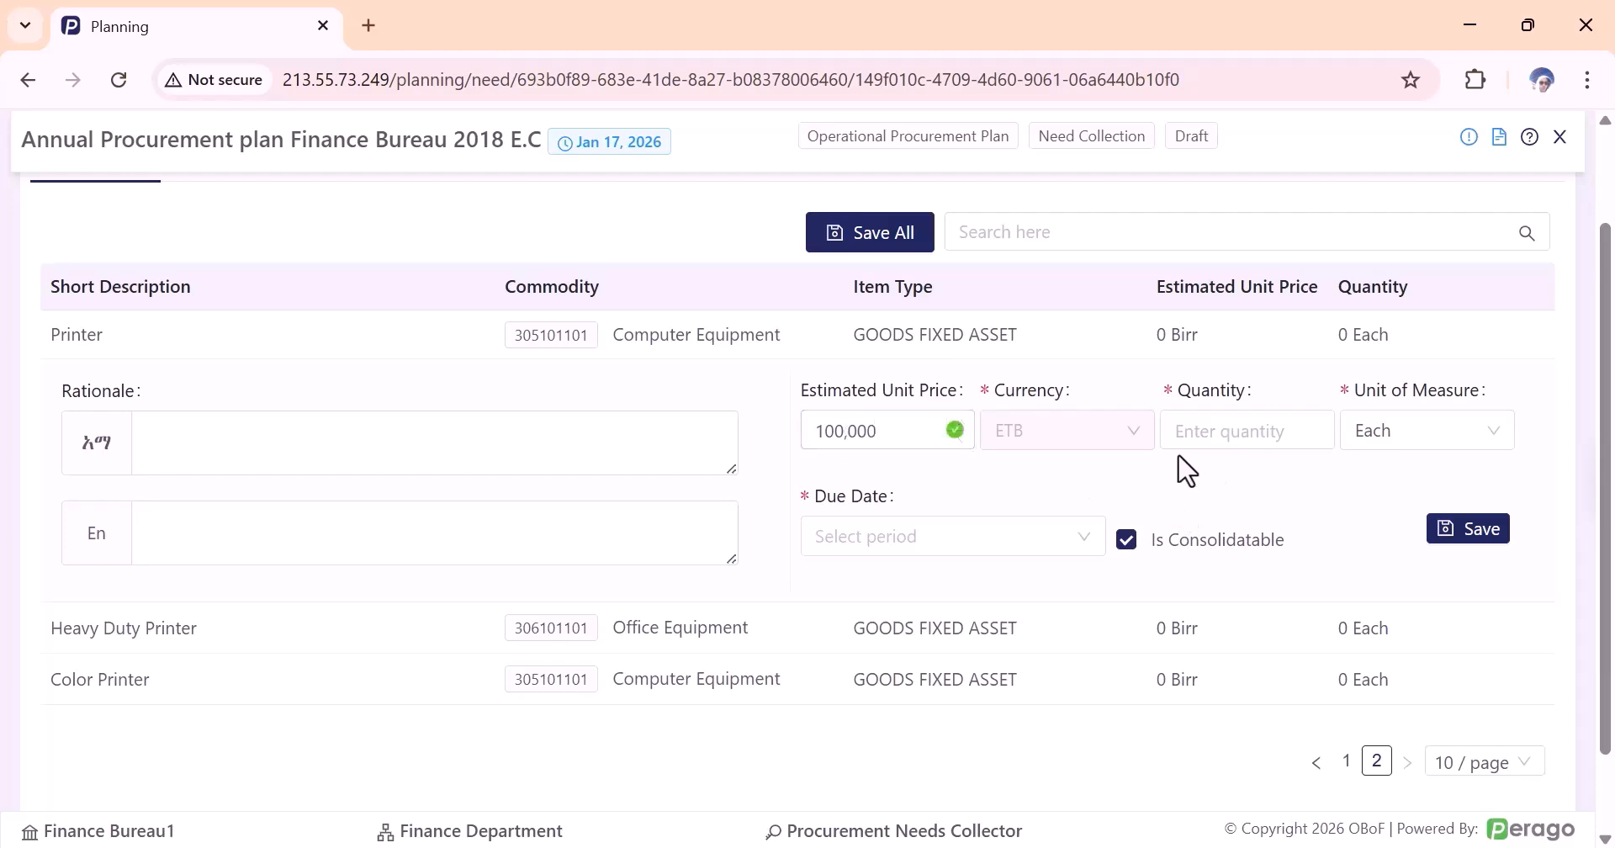
{"action": "left_click", "coordinate": [1173, 432]}
{"action": "type", "text": "70"}
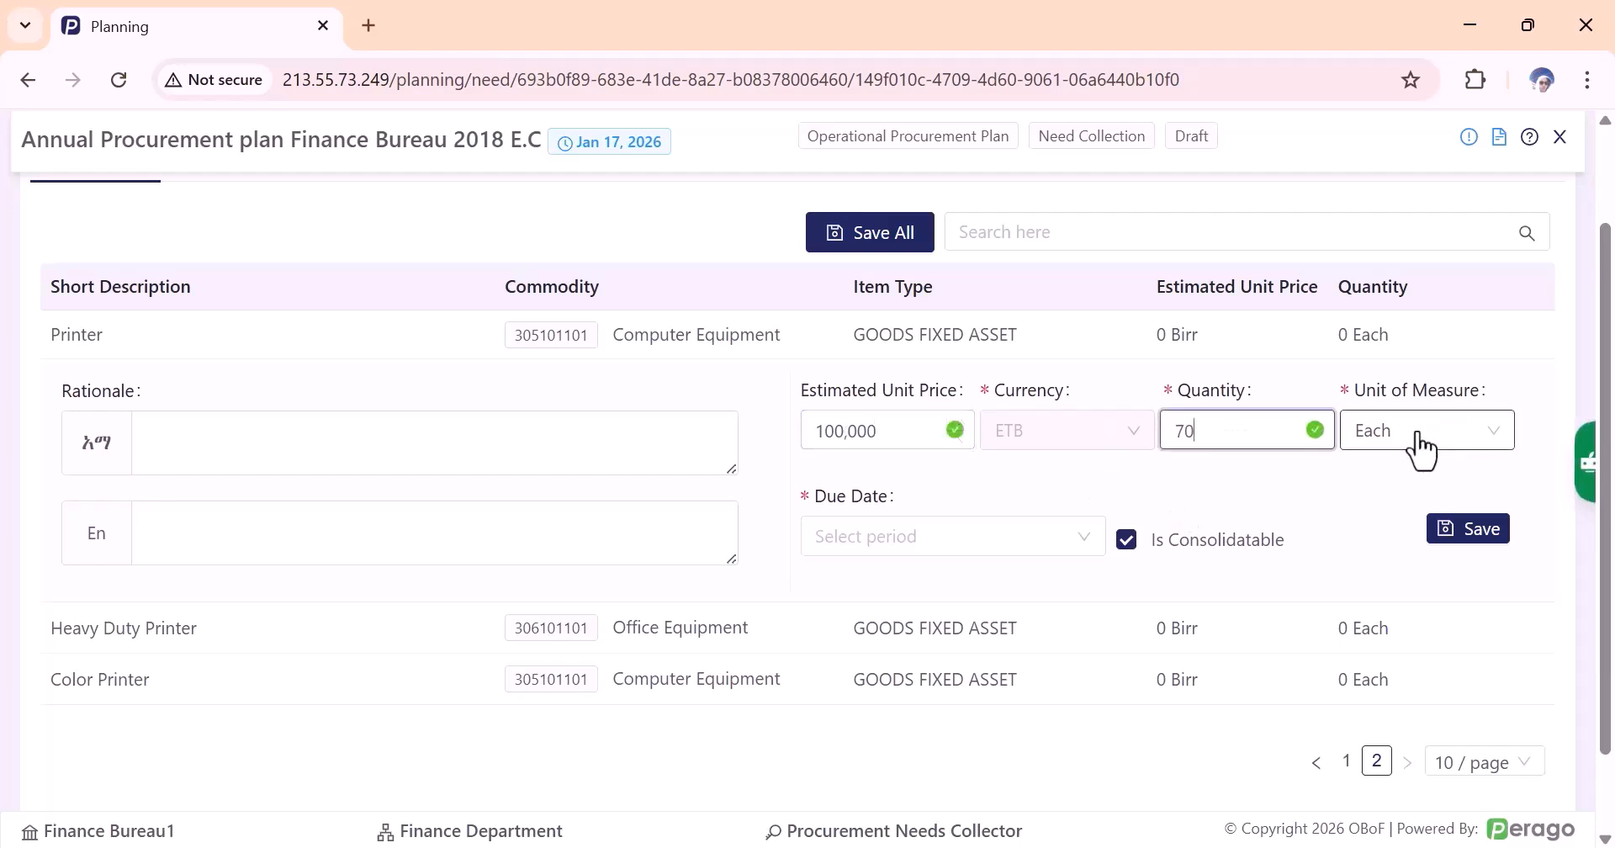
Set the due date of the Printer draft item to March.
{"action": "left_click", "coordinate": [958, 546]}
{"action": "left_click", "coordinate": [871, 207]}
{"action": "scroll", "coordinate": [956, 564], "scroll_direction": "down", "scroll_amount": 2}
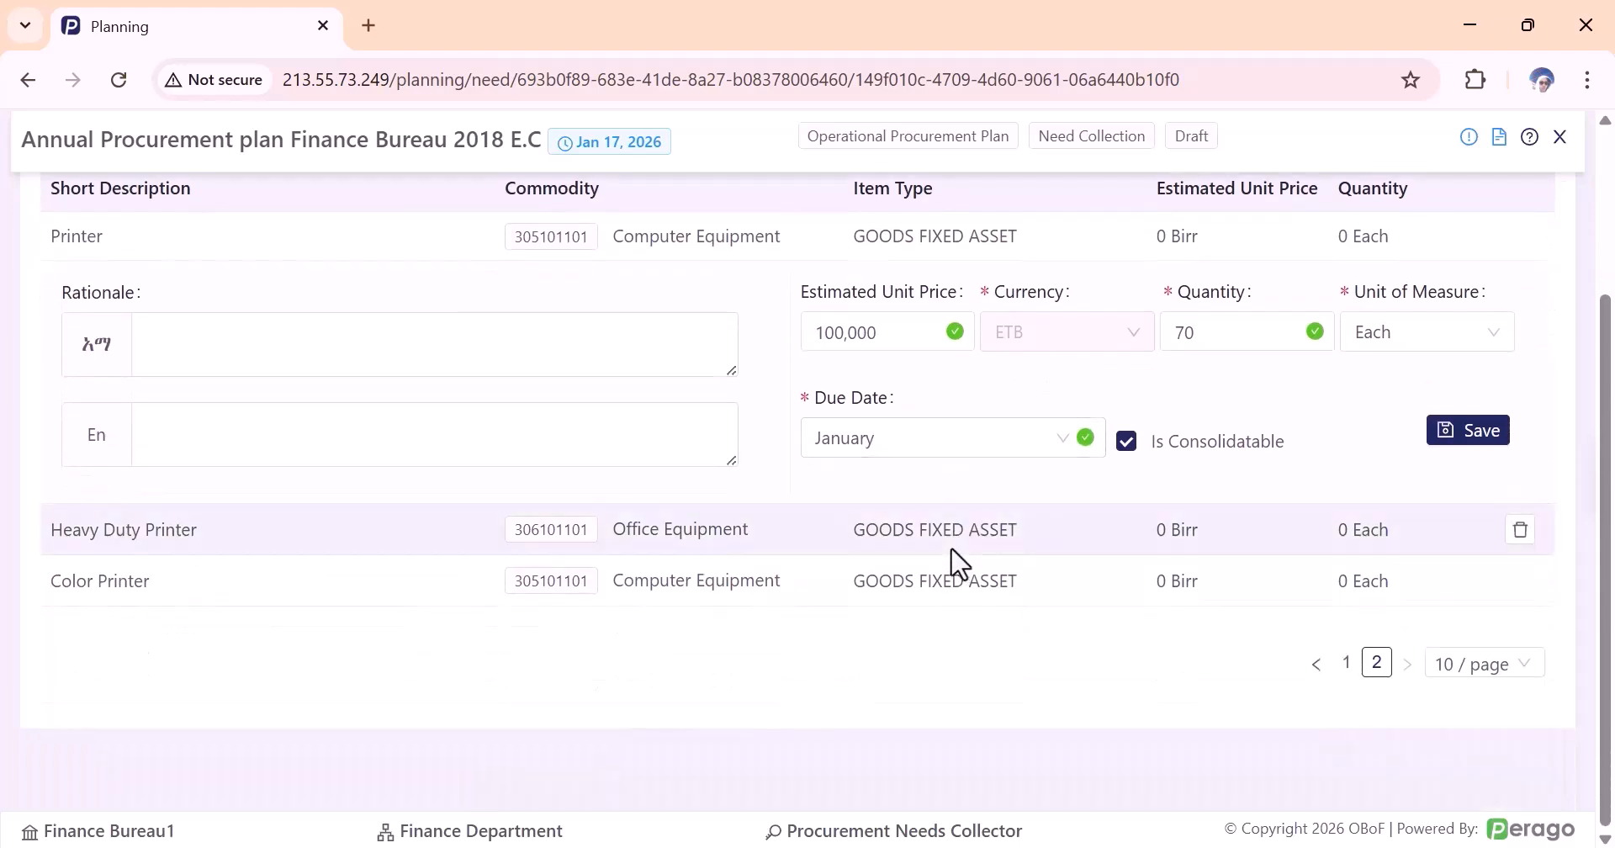
{"action": "left_click", "coordinate": [881, 444]}
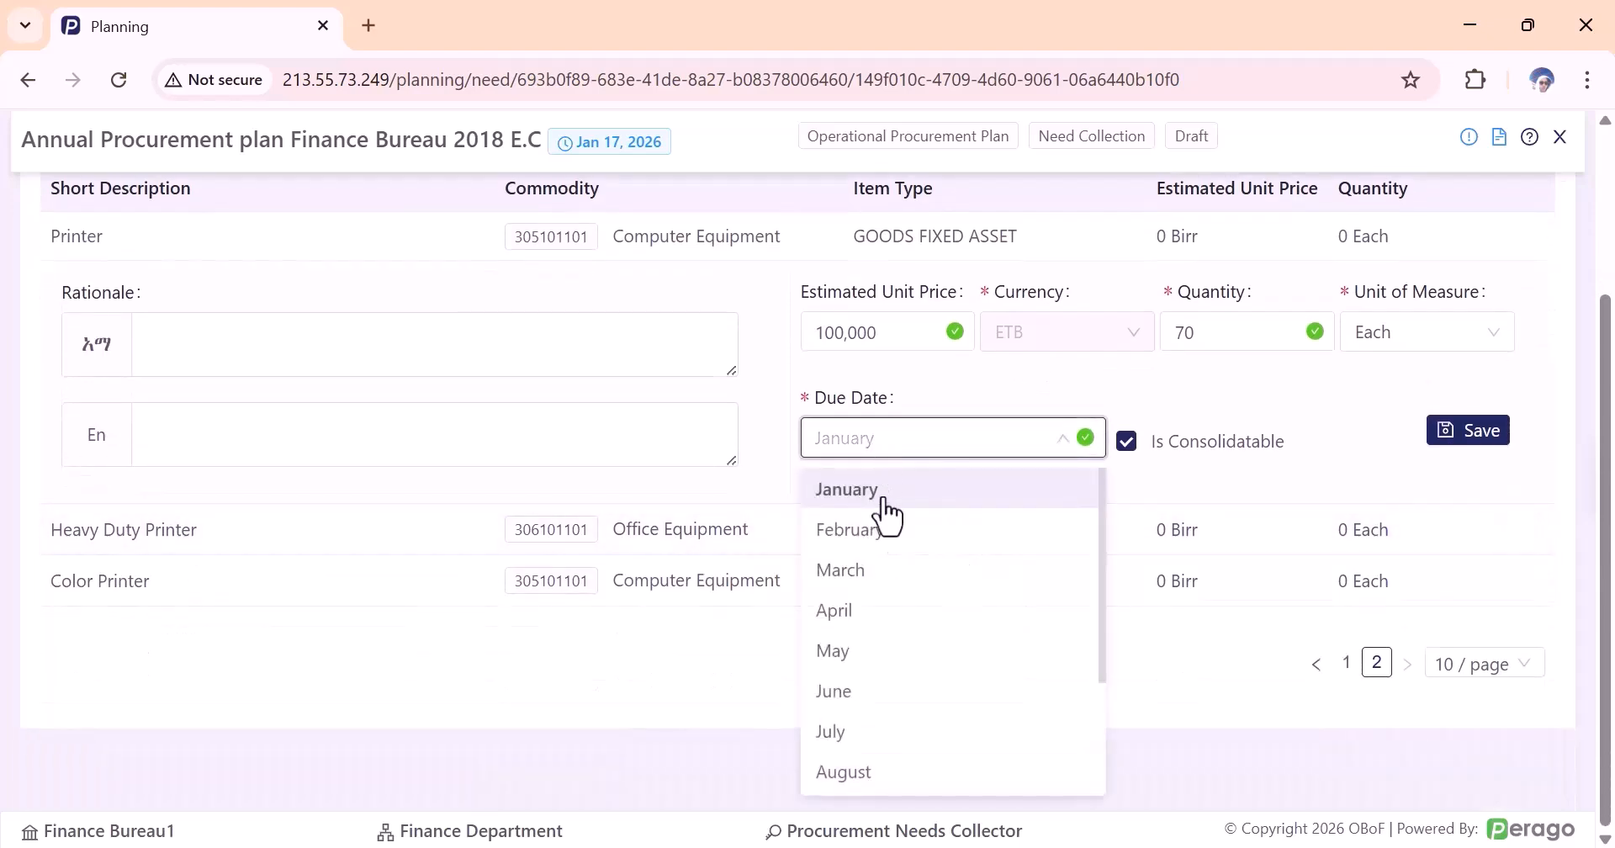
{"action": "left_click", "coordinate": [894, 575]}
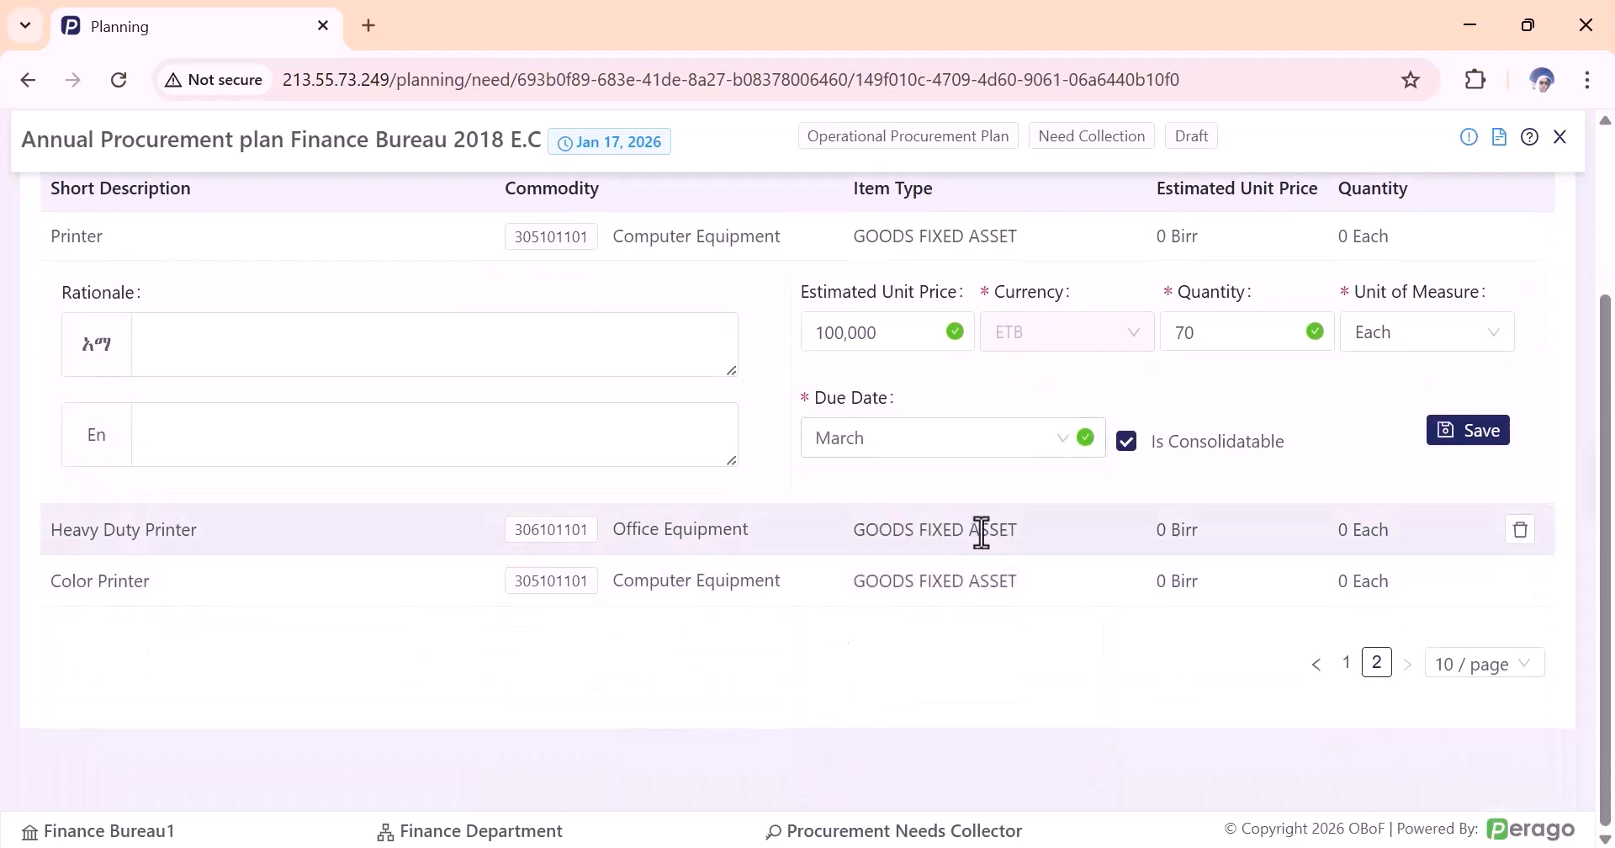
Open the Heavy Duty Printer draft item and set its estimated unit price to 130,000, quantity to 8 and due date to April.
{"action": "left_click", "coordinate": [979, 530]}
{"action": "scroll", "coordinate": [931, 508], "scroll_direction": "down", "scroll_amount": 1}
{"action": "left_click", "coordinate": [887, 504]}
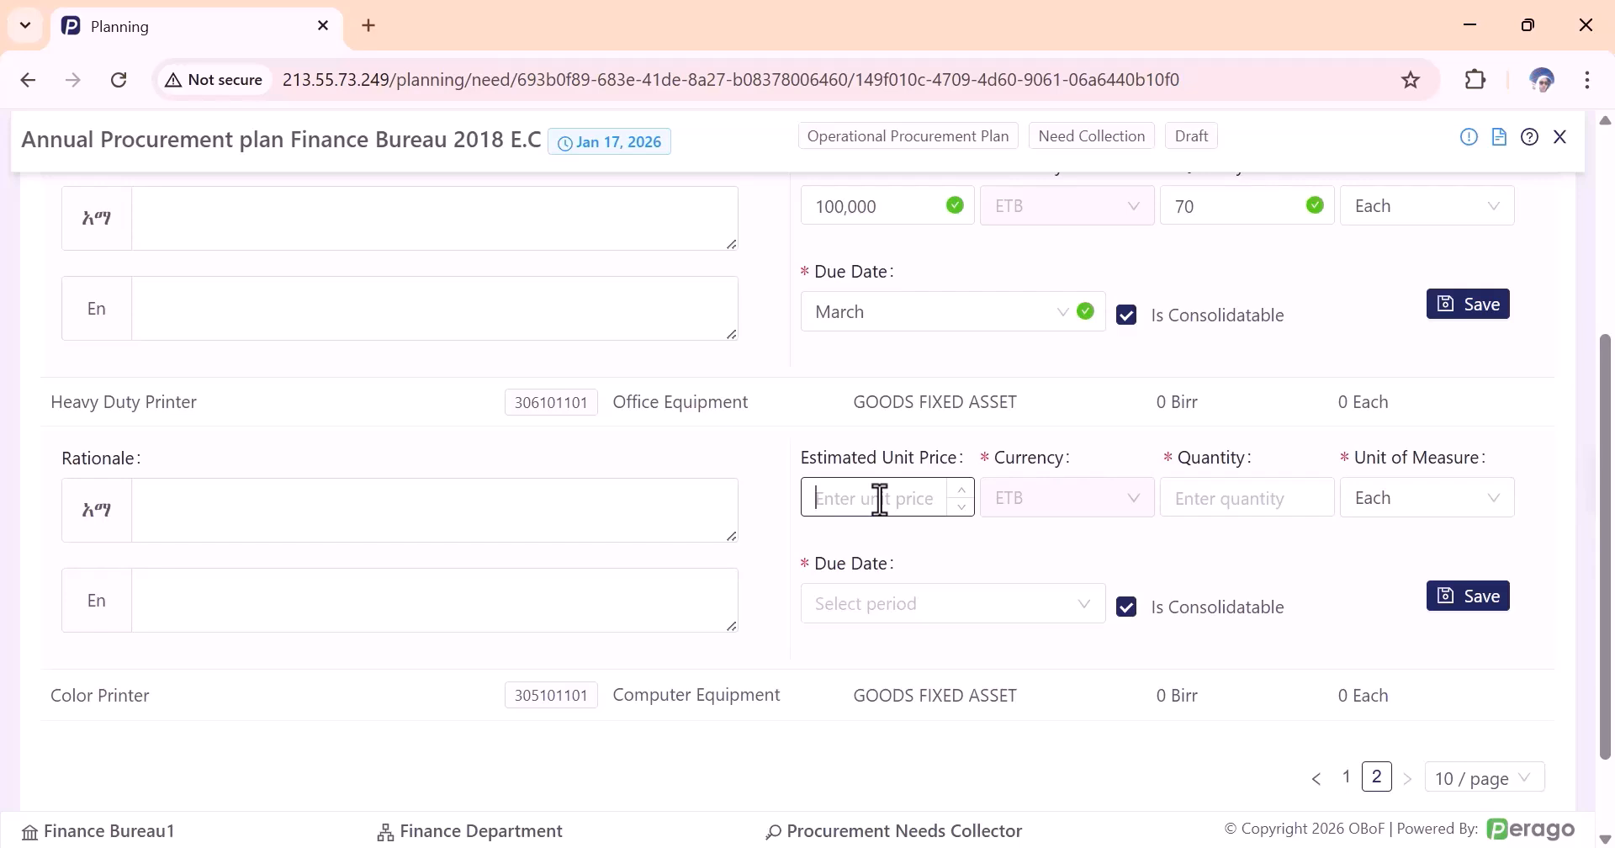
{"action": "type", "text": "130000"}
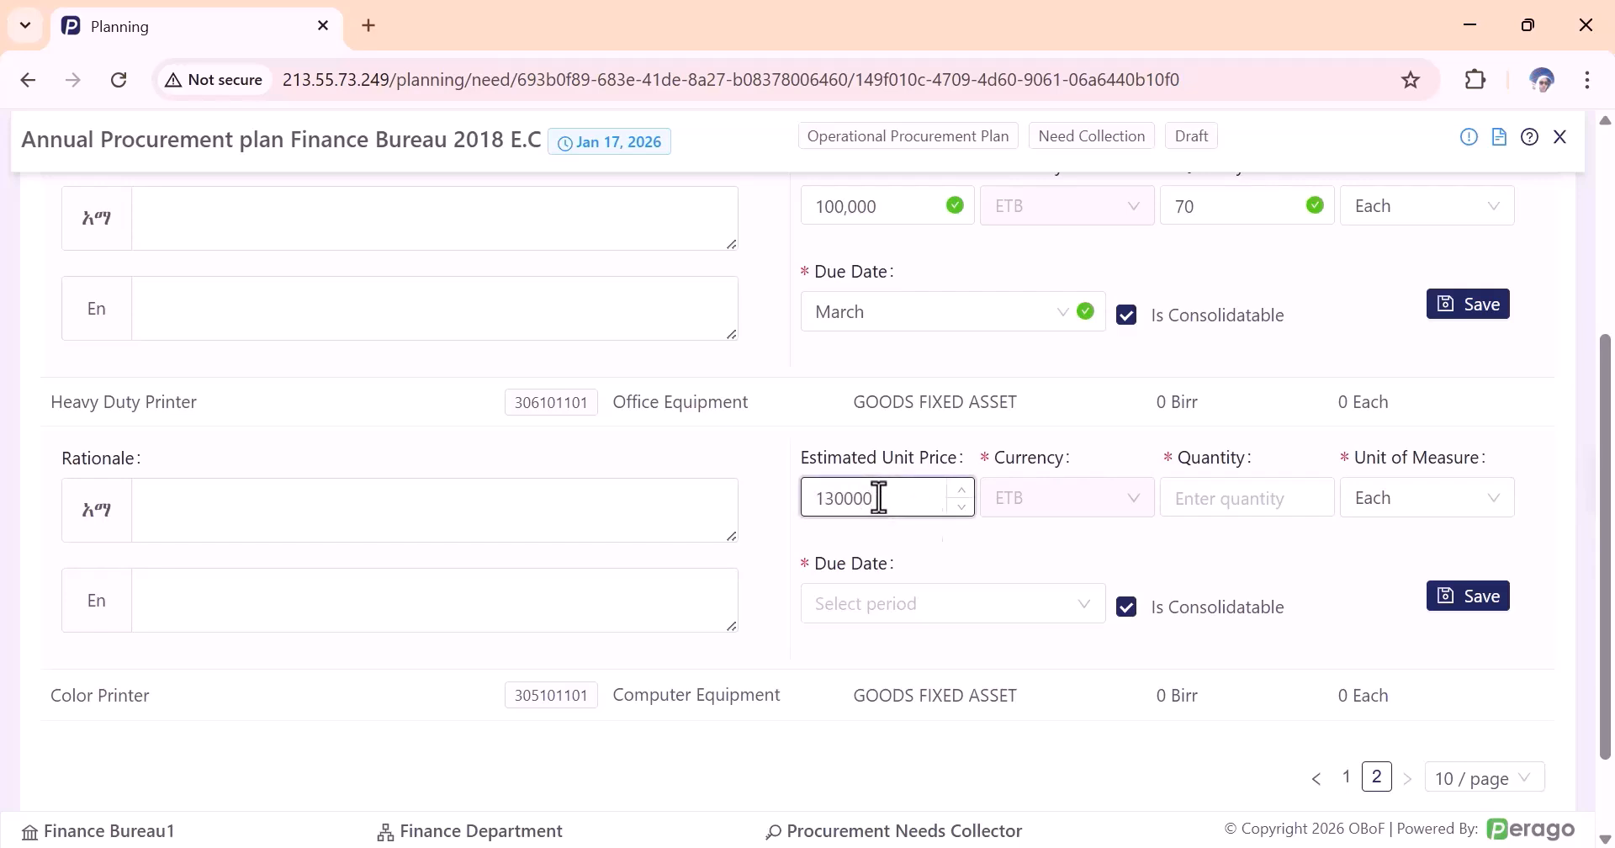
{"action": "left_click", "coordinate": [944, 551]}
{"action": "left_click", "coordinate": [1186, 498]}
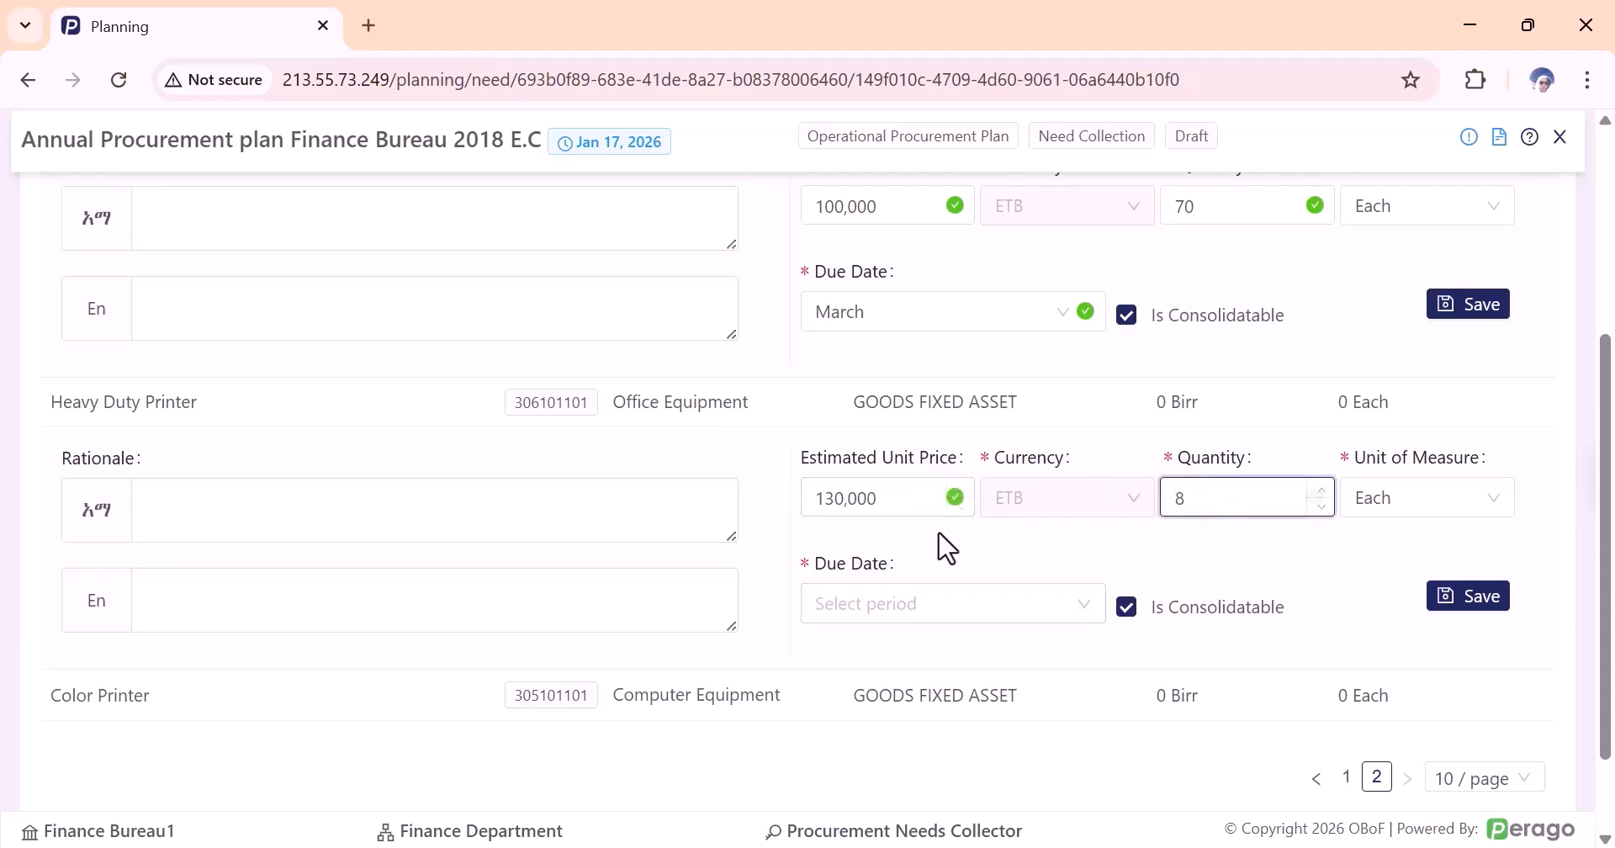
{"action": "left_click", "coordinate": [858, 604]}
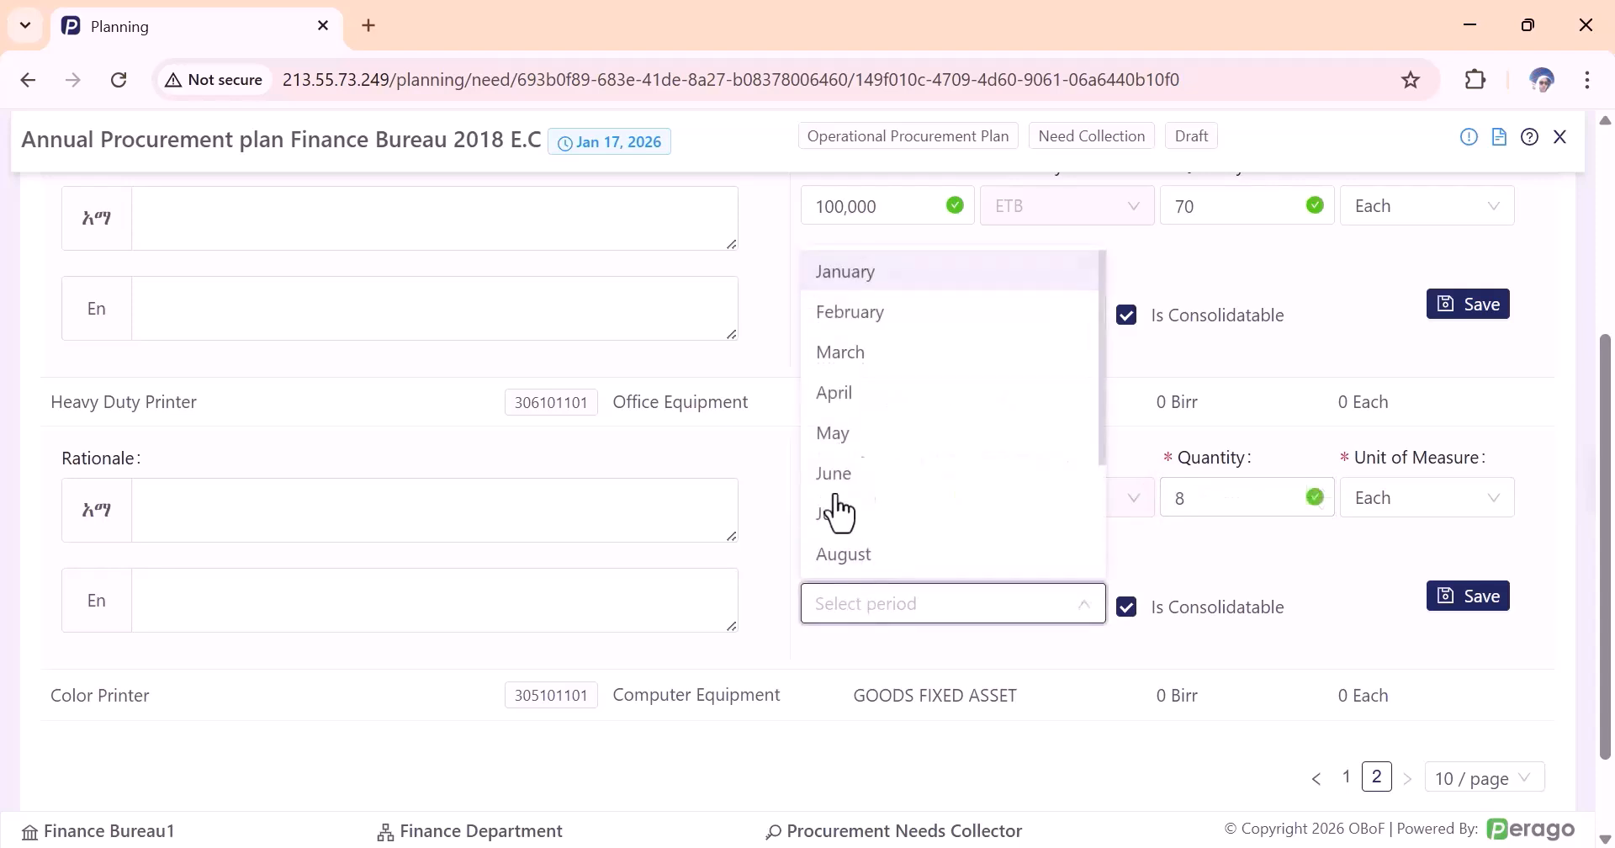
{"action": "left_click", "coordinate": [873, 393]}
Open the Color Printer draft item and set its estimated unit price to 80,000.
{"action": "scroll", "coordinate": [864, 559], "scroll_direction": "down", "scroll_amount": 2}
{"action": "left_click", "coordinate": [905, 580]}
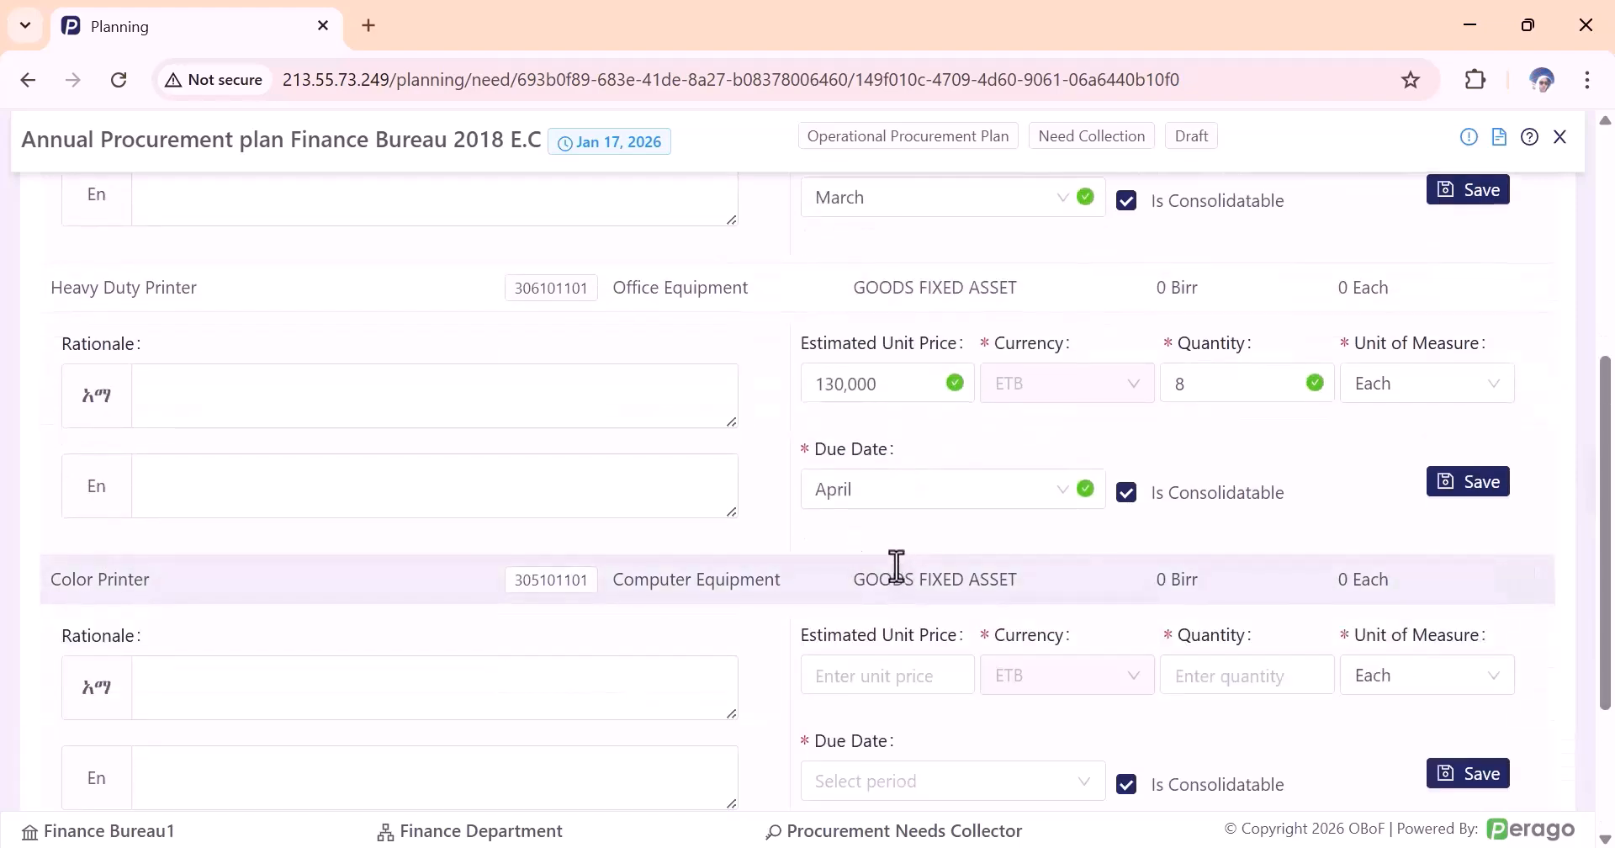
{"action": "scroll", "coordinate": [883, 555], "scroll_direction": "down", "scroll_amount": 3}
{"action": "left_click", "coordinate": [866, 425]}
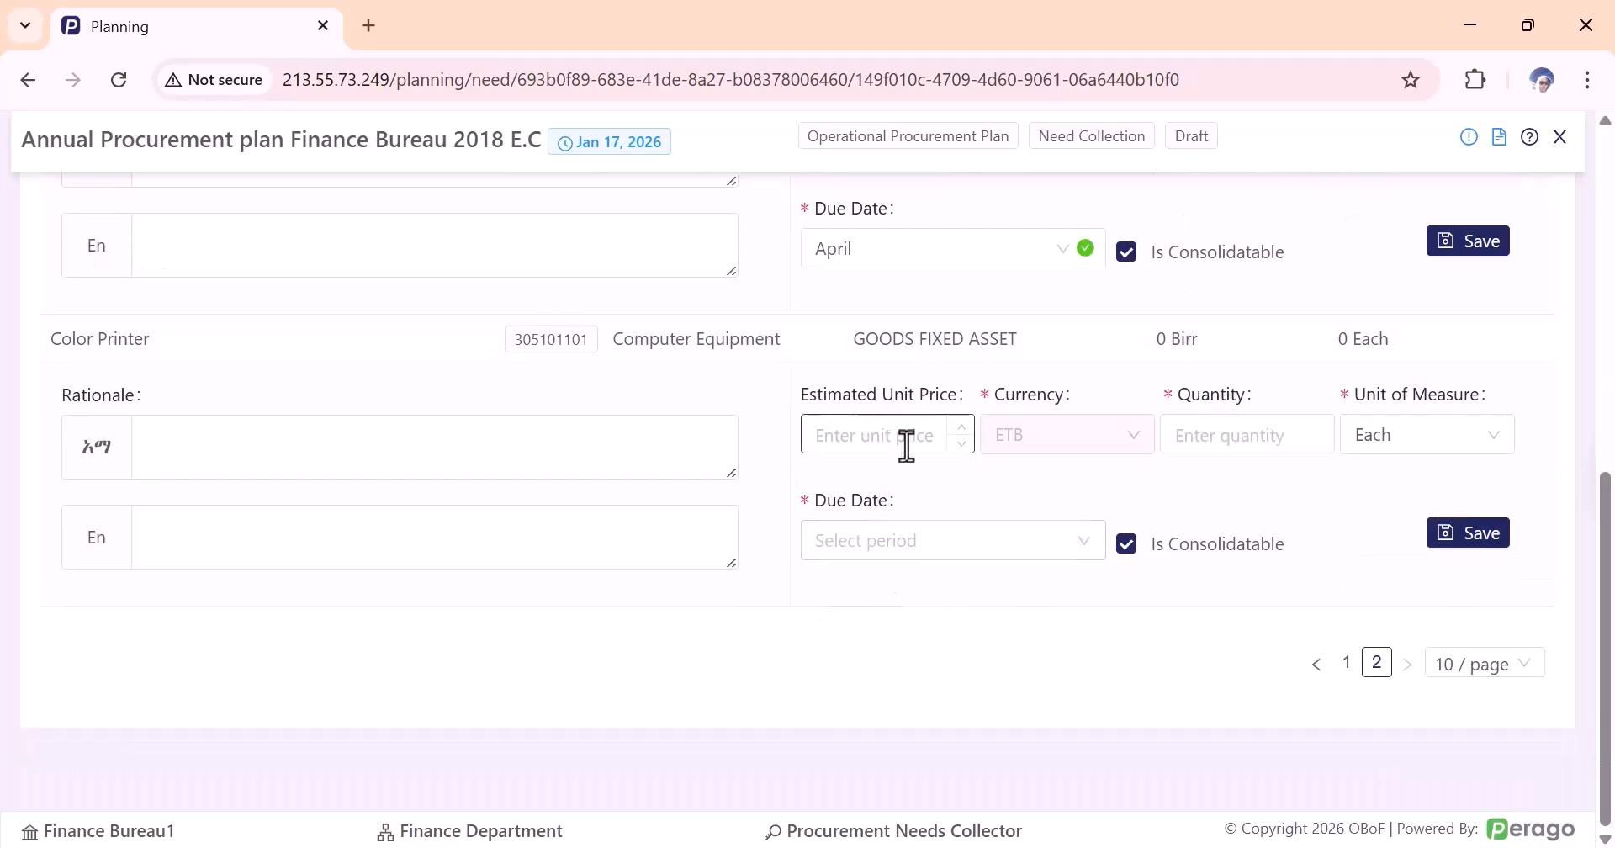
{"action": "type", "text": "800000"}
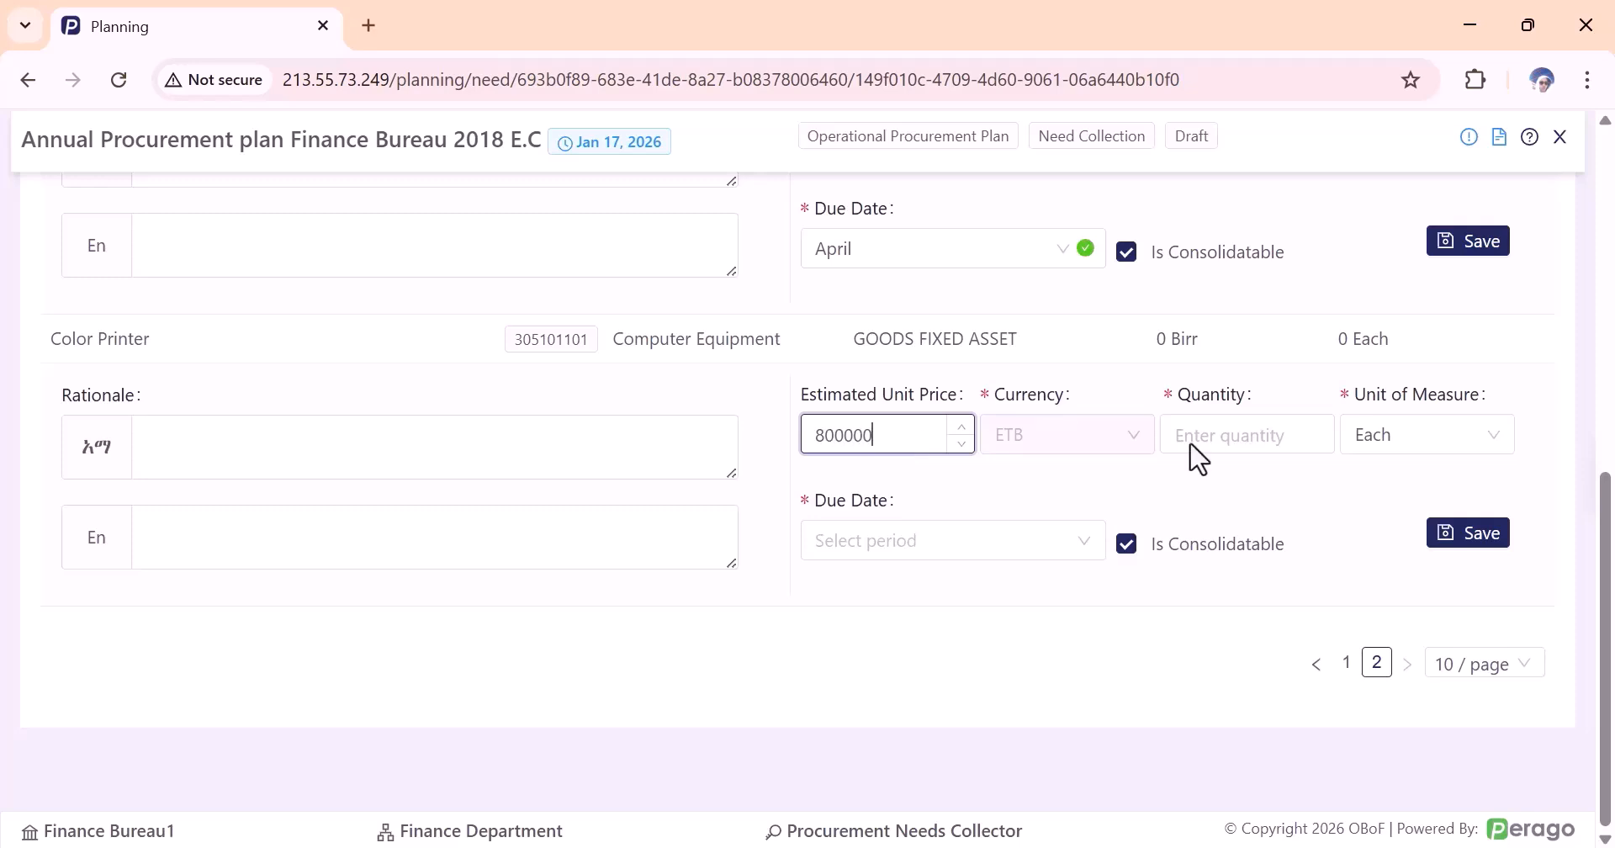
{"action": "left_click", "coordinate": [1059, 509]}
{"action": "left_click", "coordinate": [887, 429]}
{"action": "key", "text": "BackSpace"}
Set the Color Printer quantity to 10 and its due date to February.
{"action": "left_click", "coordinate": [1237, 431]}
{"action": "type", "text": "10"}
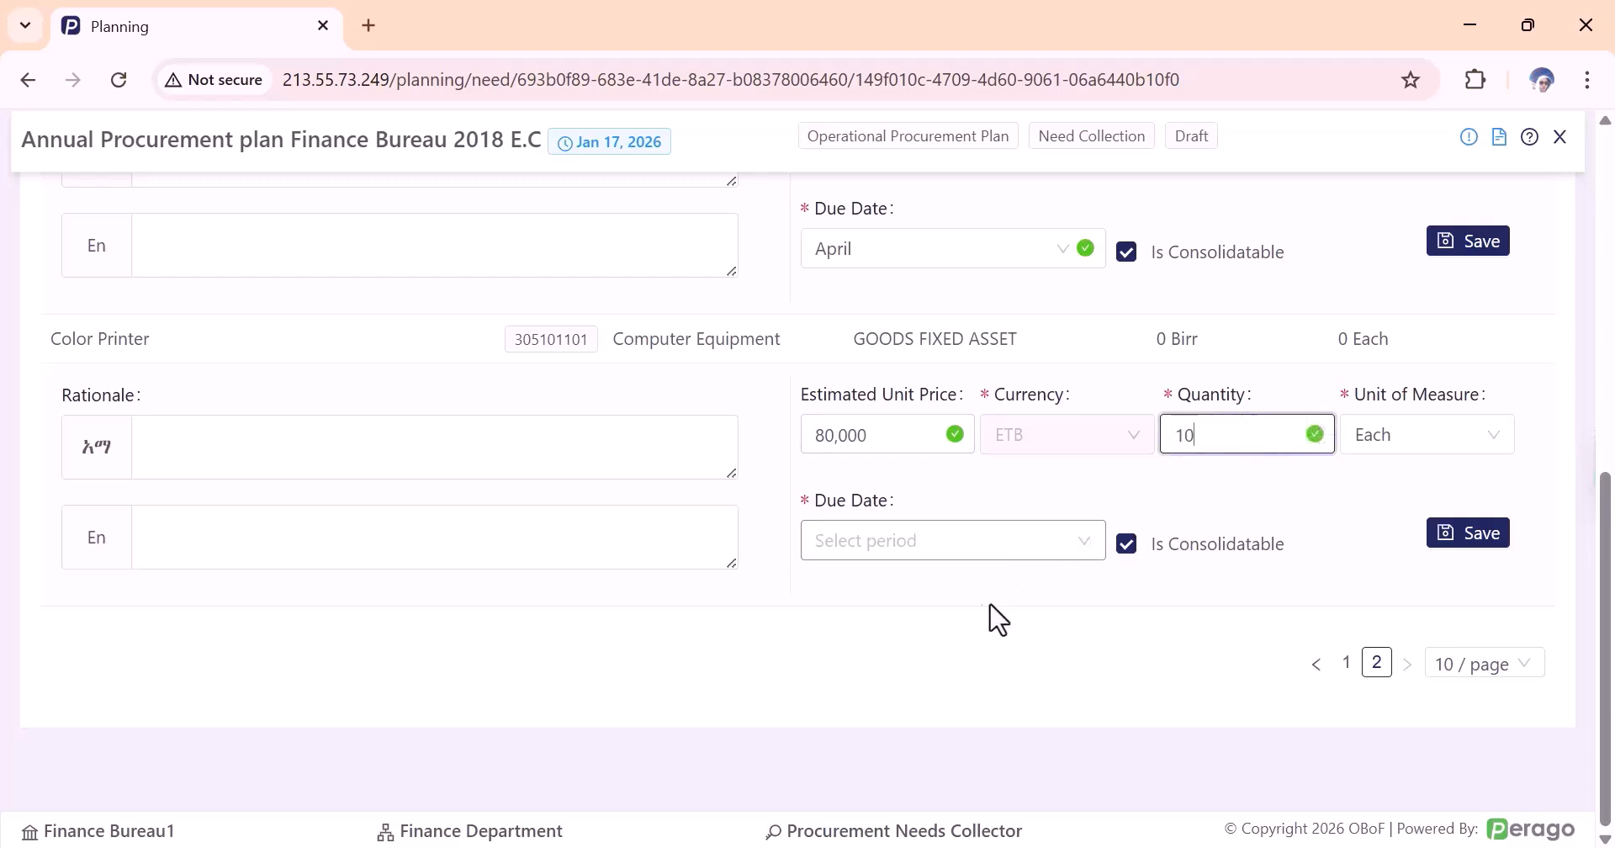
{"action": "left_click", "coordinate": [948, 545]}
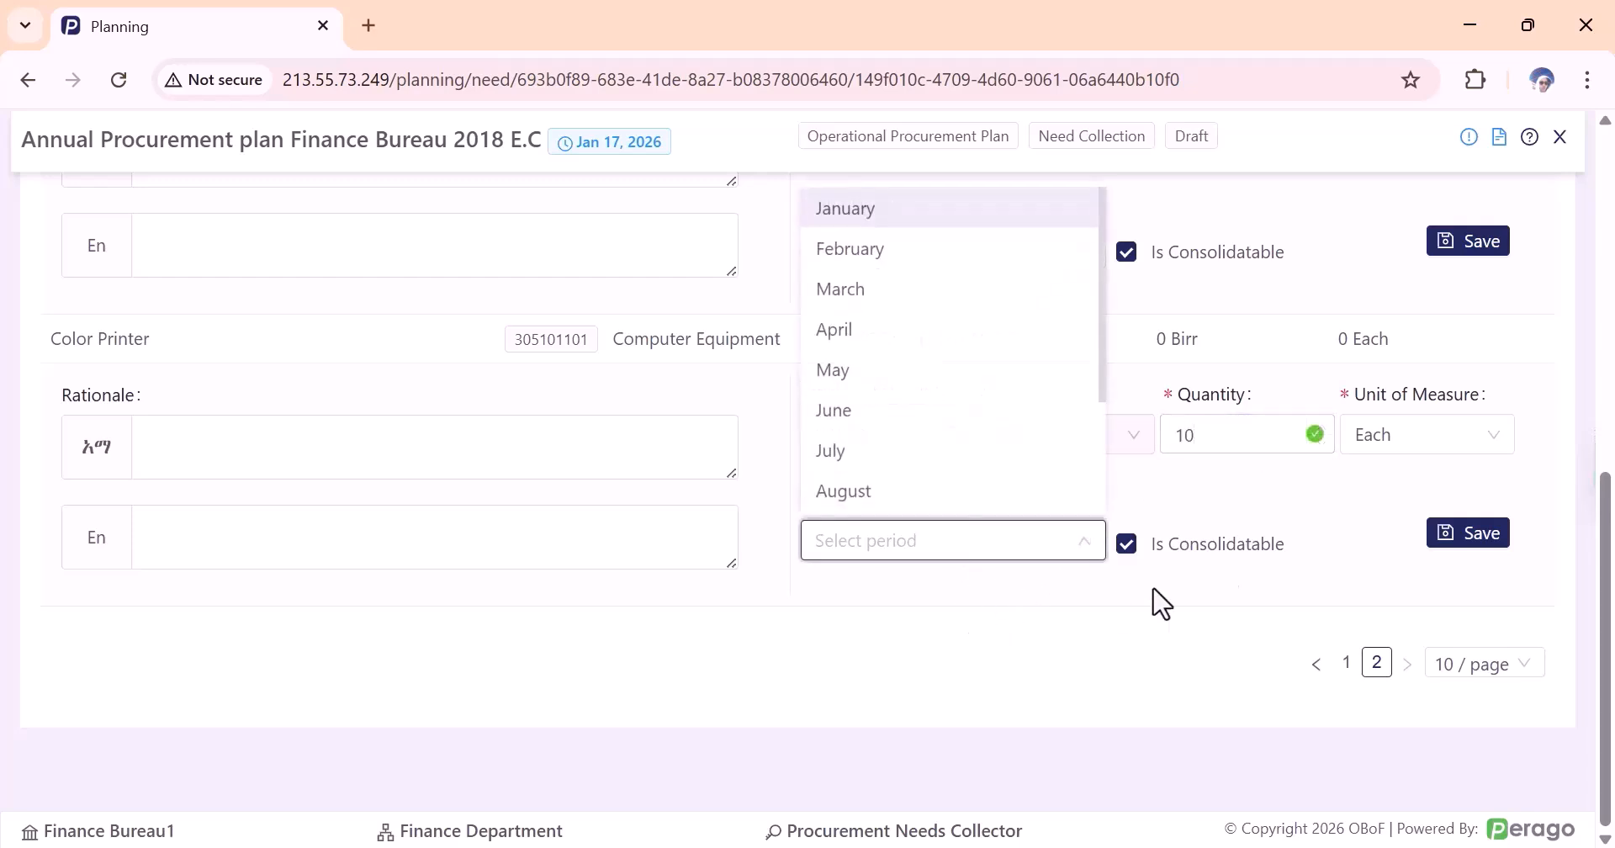
{"action": "left_click", "coordinate": [851, 250]}
Save all the draft item changes at once and look through the reloaded draft items list.
{"action": "scroll", "coordinate": [811, 493], "scroll_direction": "up", "scroll_amount": 10}
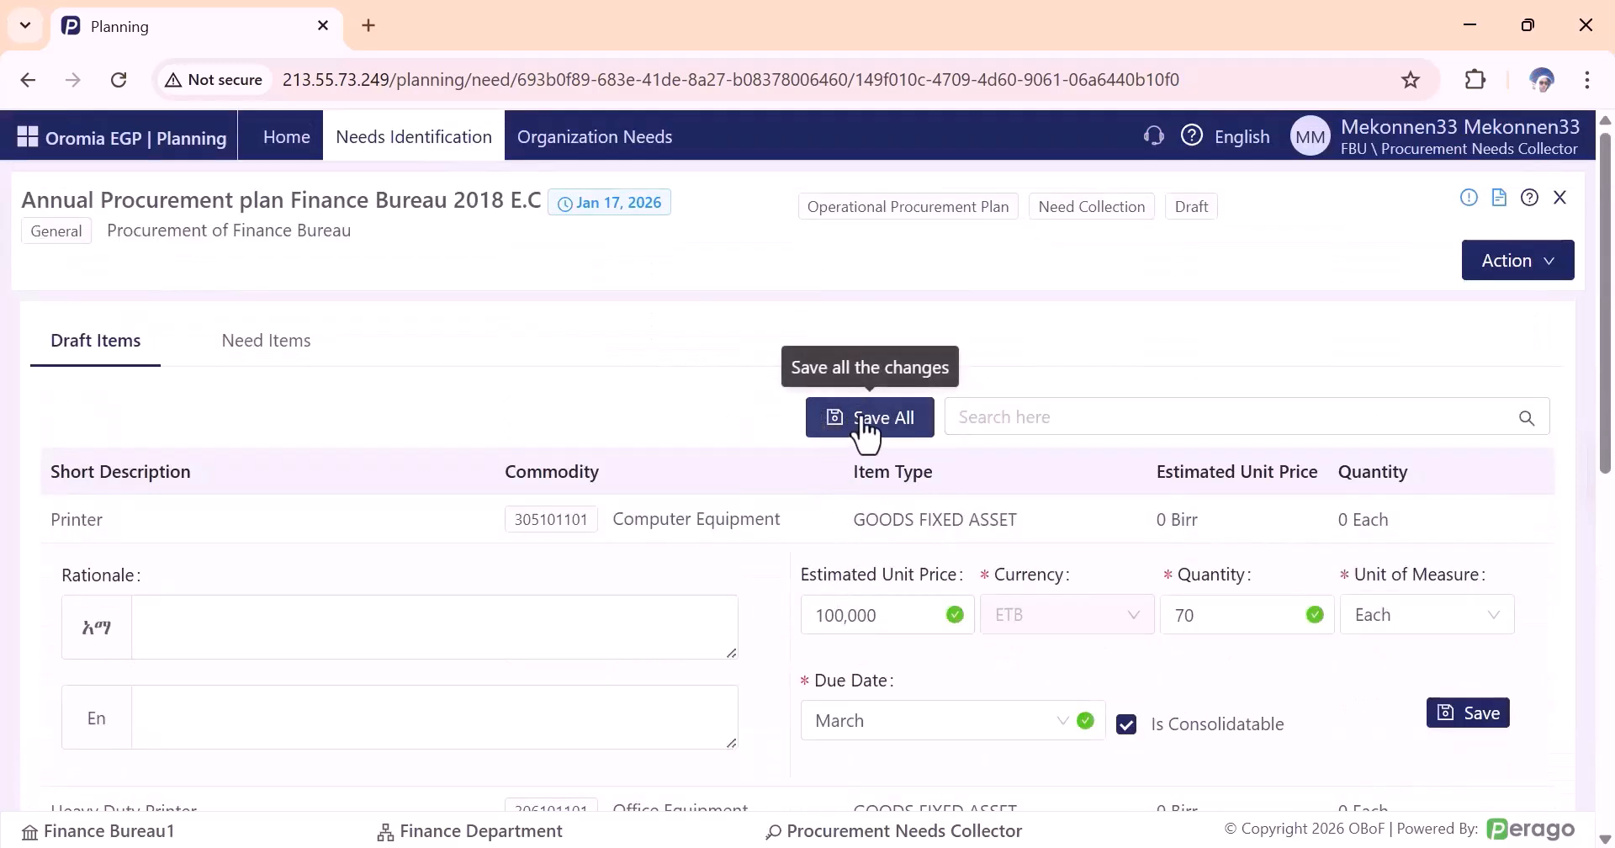
{"action": "left_click", "coordinate": [870, 431]}
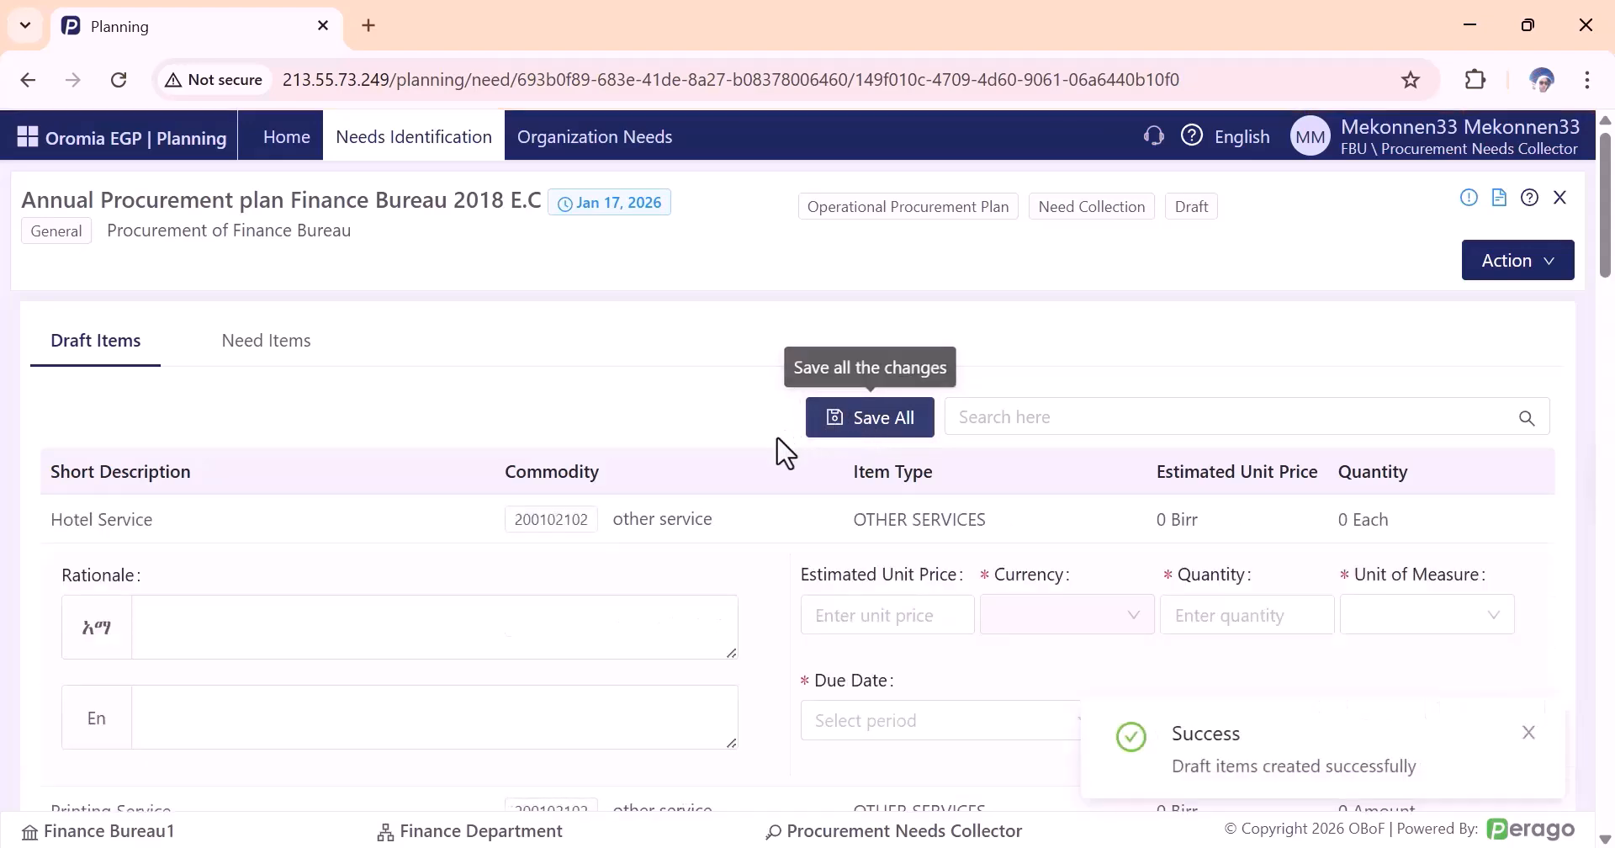
{"action": "scroll", "coordinate": [432, 454], "scroll_direction": "down", "scroll_amount": 15}
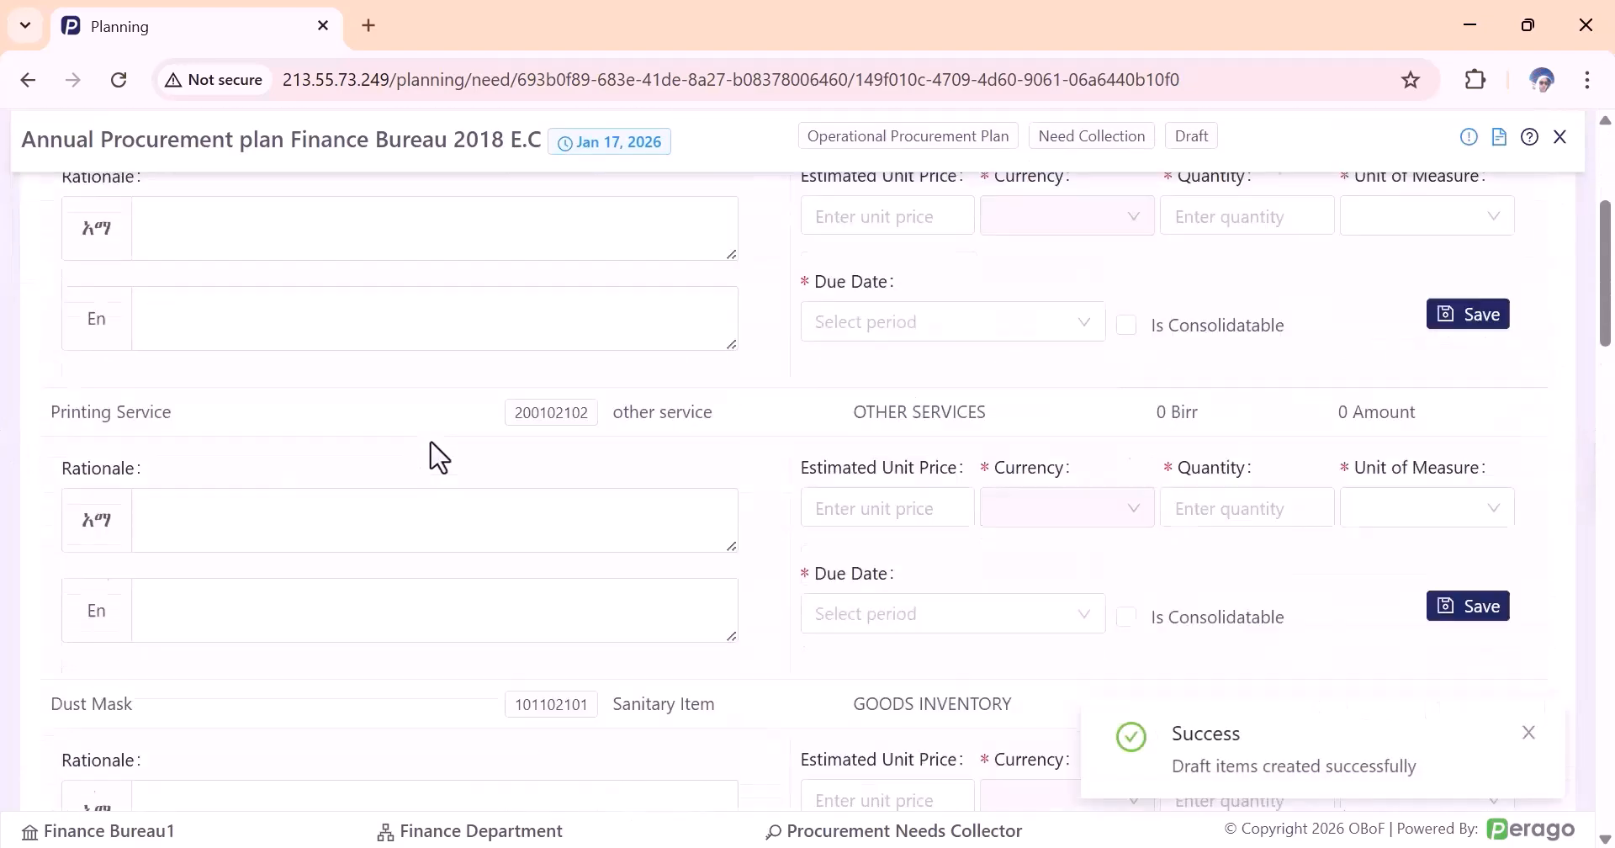
{"action": "scroll", "coordinate": [475, 420], "scroll_direction": "down", "scroll_amount": 15}
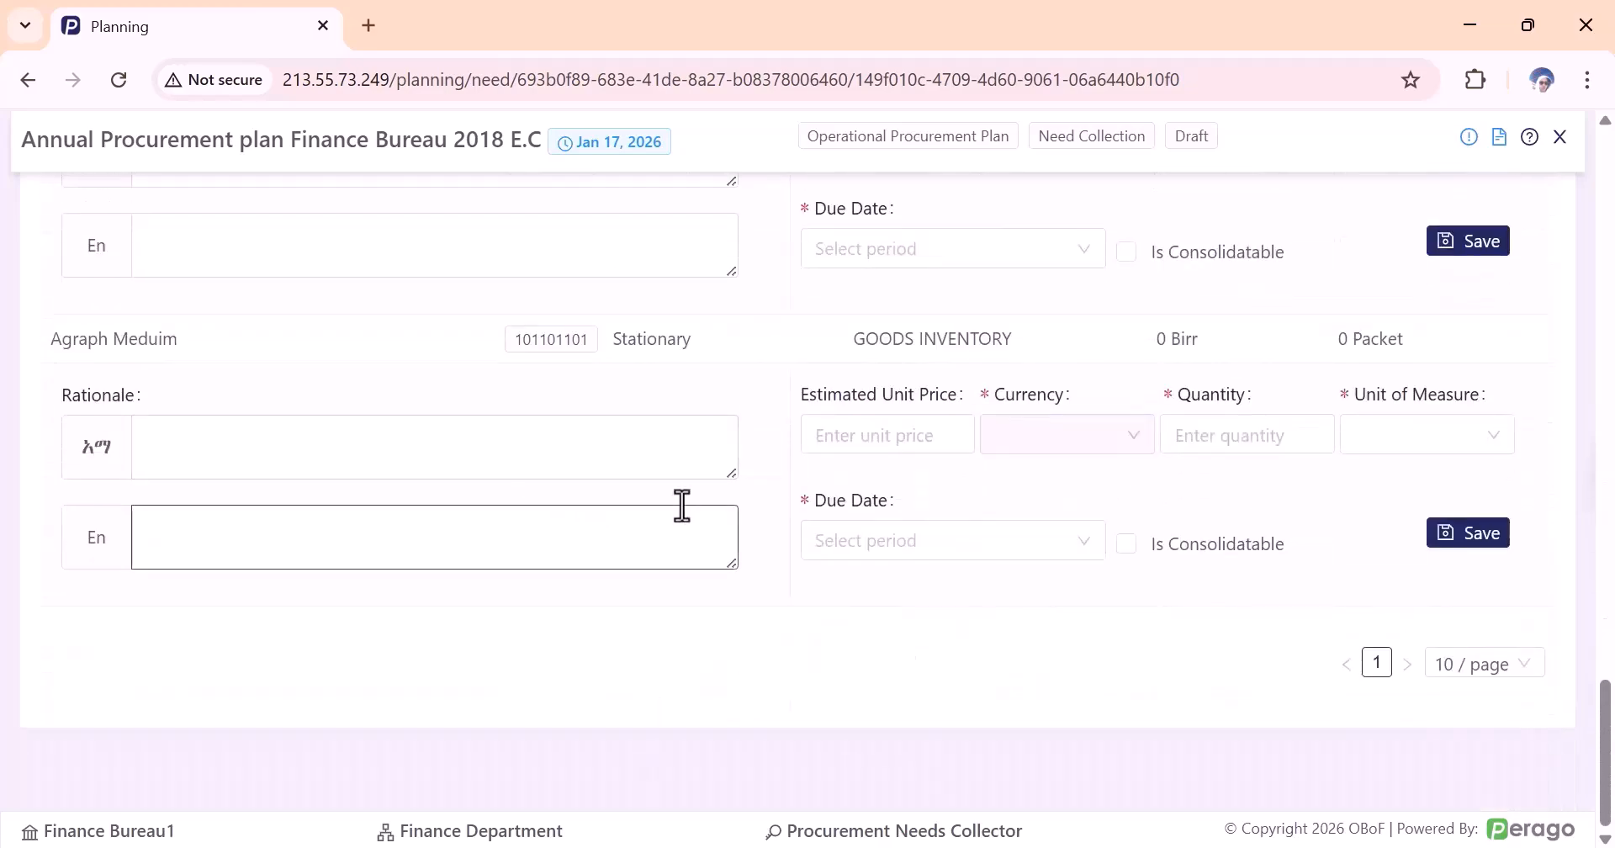
{"action": "scroll", "coordinate": [678, 504], "scroll_direction": "up", "scroll_amount": 15}
{"action": "scroll", "coordinate": [691, 471], "scroll_direction": "up", "scroll_amount": 15}
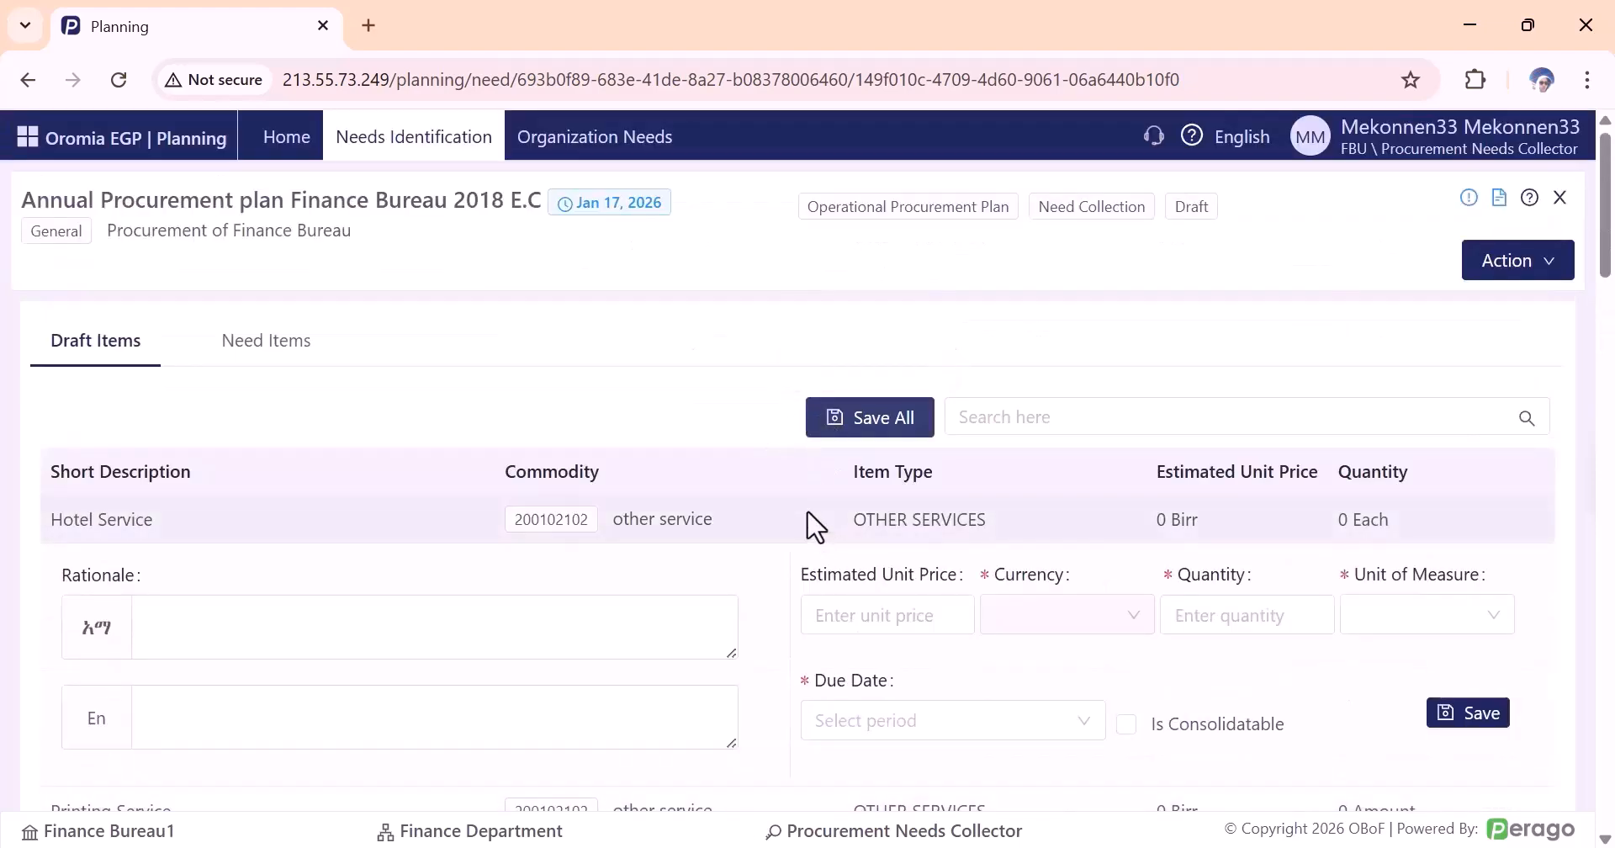
Reload the plan and compare its need items list with its remaining draft items.
{"action": "left_click", "coordinate": [115, 76]}
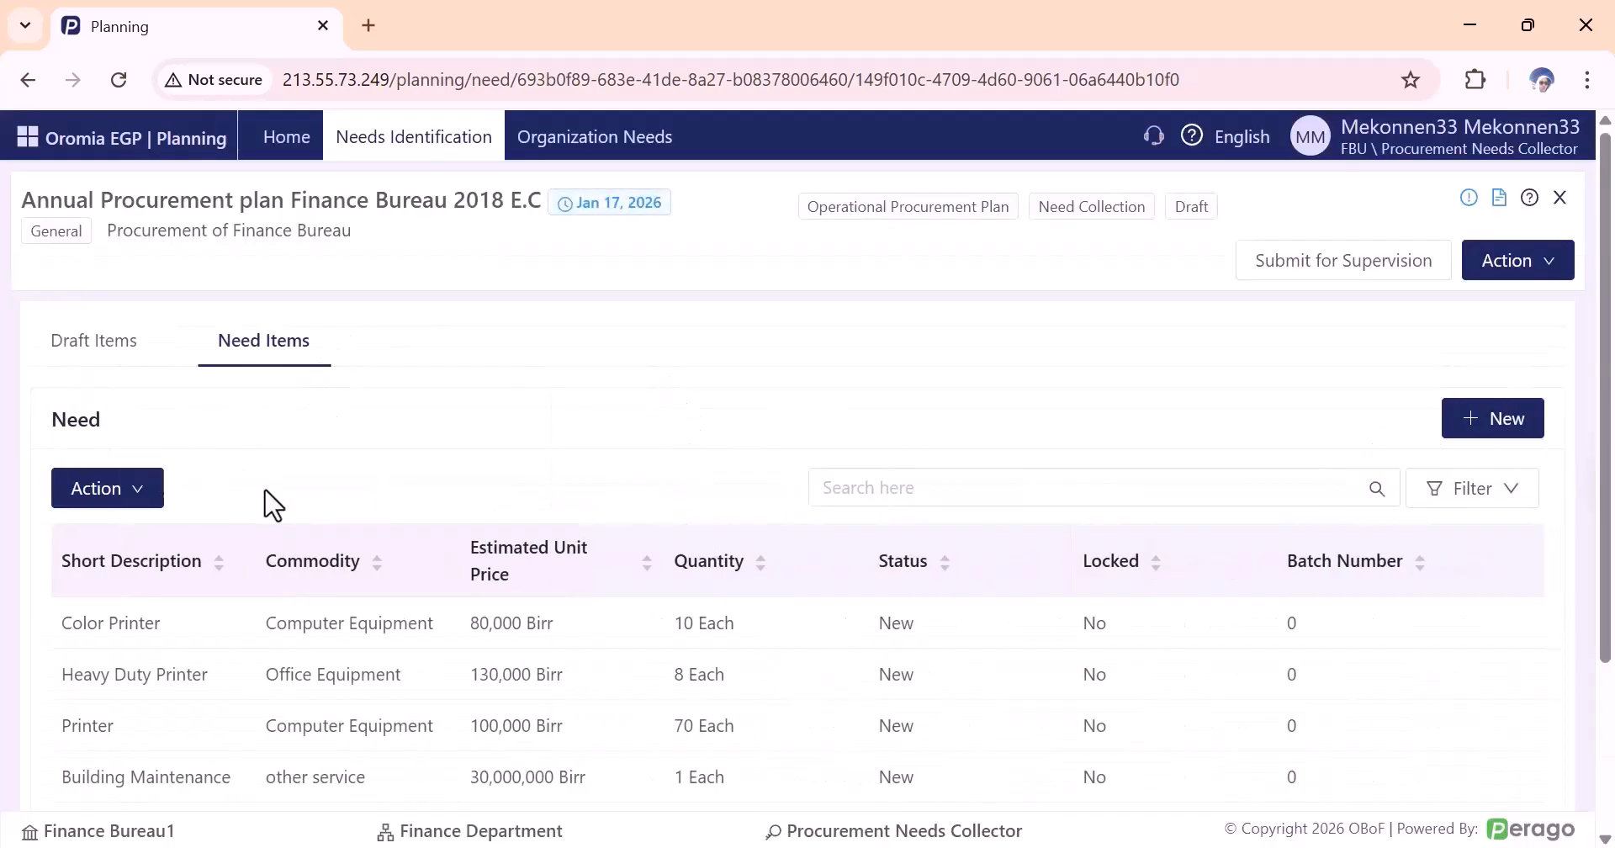
{"action": "scroll", "coordinate": [361, 544], "scroll_direction": "down", "scroll_amount": 3}
{"action": "scroll", "coordinate": [361, 544], "scroll_direction": "up", "scroll_amount": 3}
{"action": "left_click", "coordinate": [97, 342]}
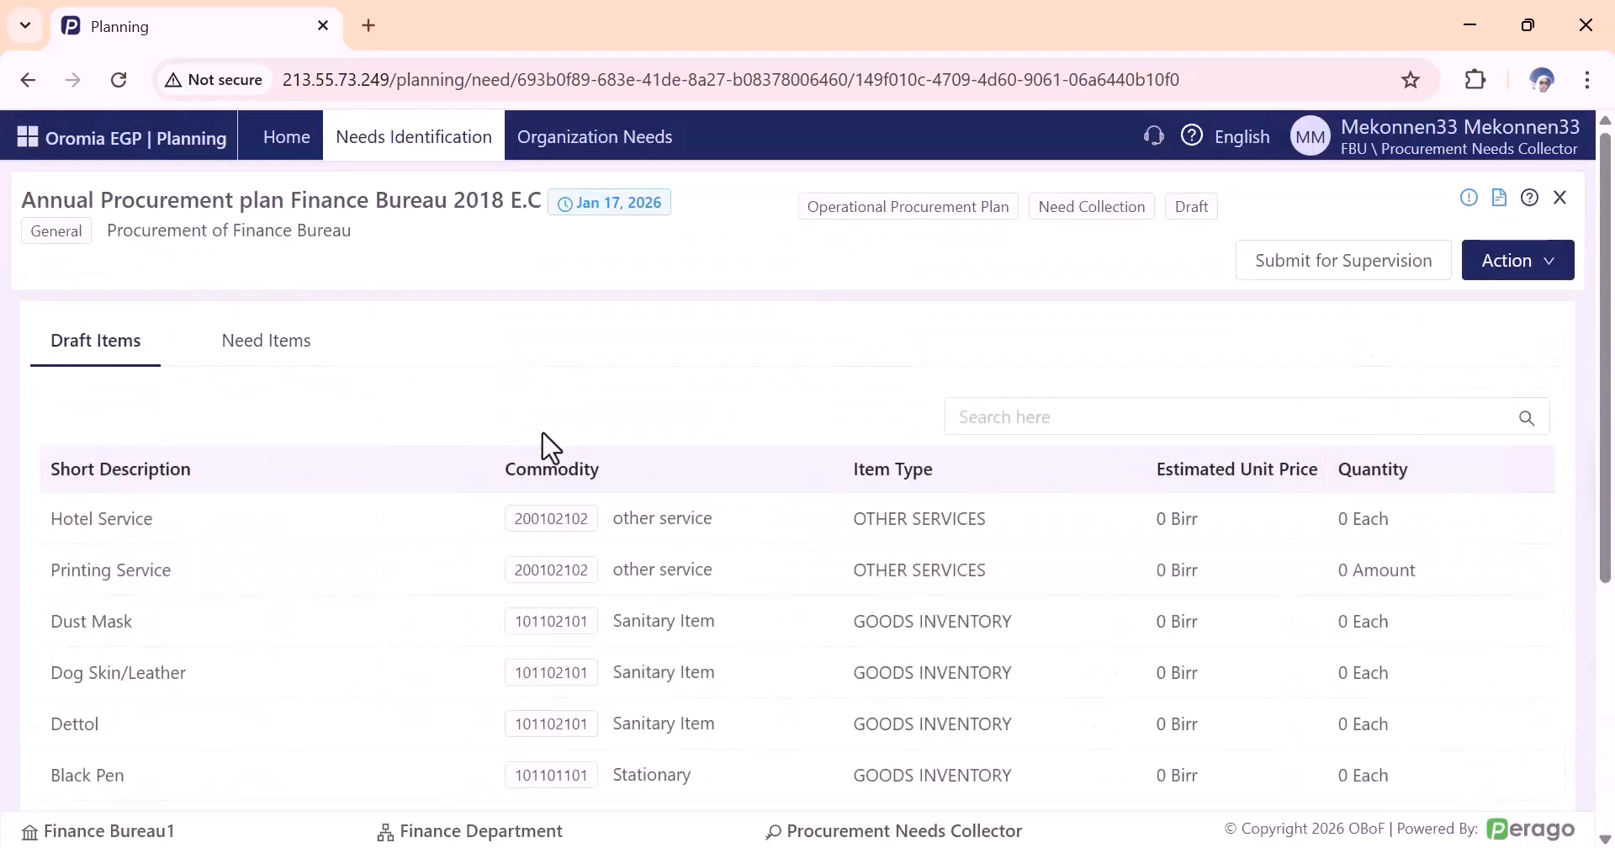
{"action": "scroll", "coordinate": [864, 444], "scroll_direction": "down", "scroll_amount": 4}
{"action": "scroll", "coordinate": [861, 437], "scroll_direction": "up", "scroll_amount": 4}
{"action": "scroll", "coordinate": [644, 488], "scroll_direction": "down", "scroll_amount": 2}
{"action": "left_click", "coordinate": [871, 336]}
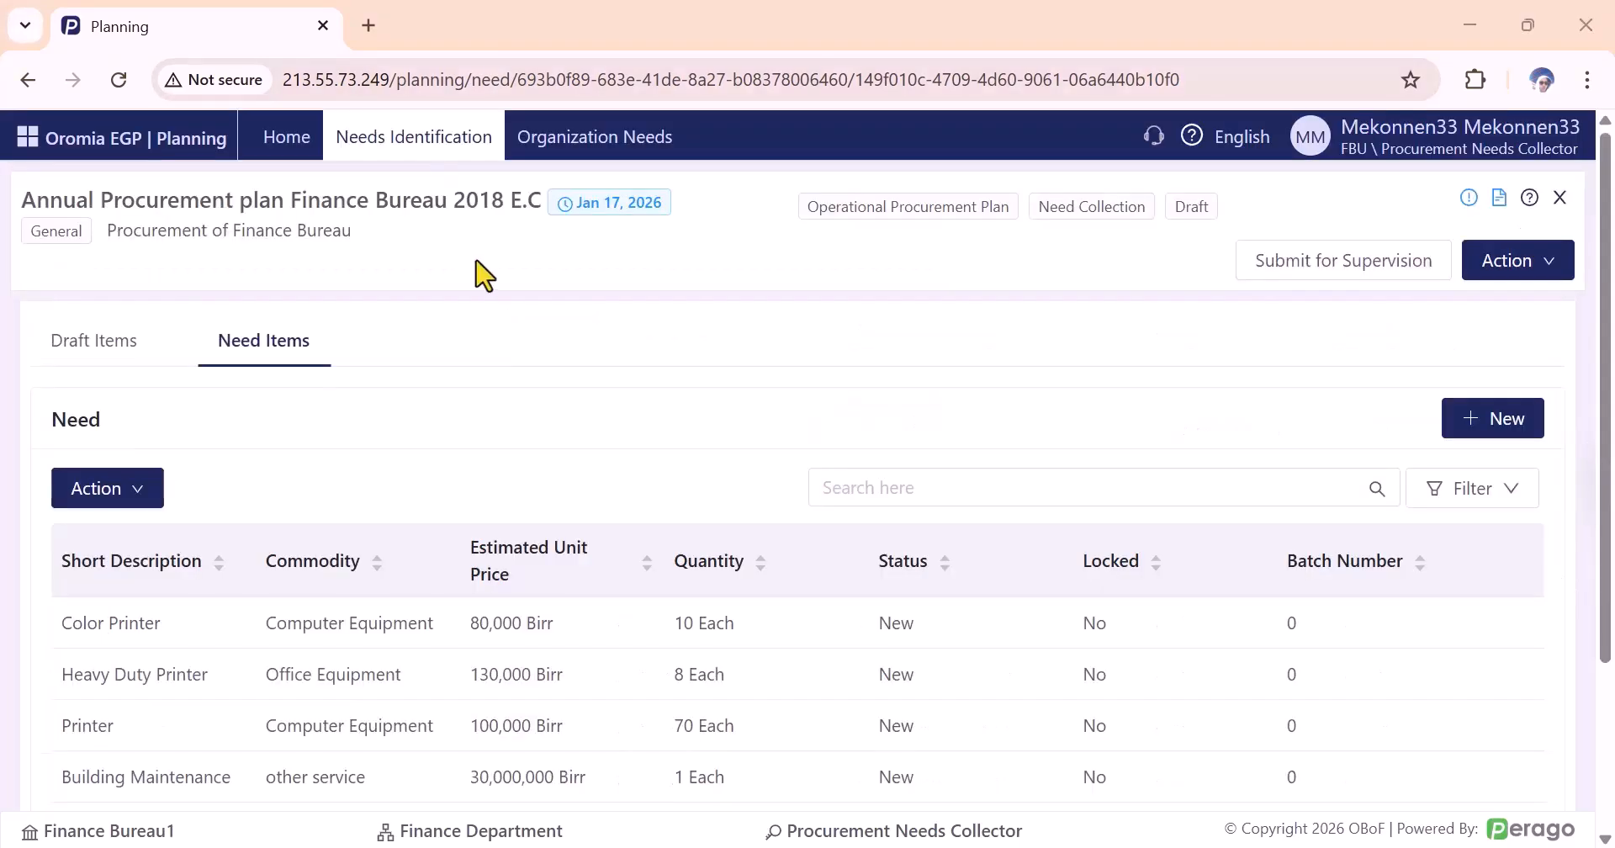
Reopen the Finance Bureau 2018 E.C plan from the need collection plans and look through its need items at 5 per page.
{"action": "left_click", "coordinate": [405, 143]}
{"action": "left_click", "coordinate": [687, 412]}
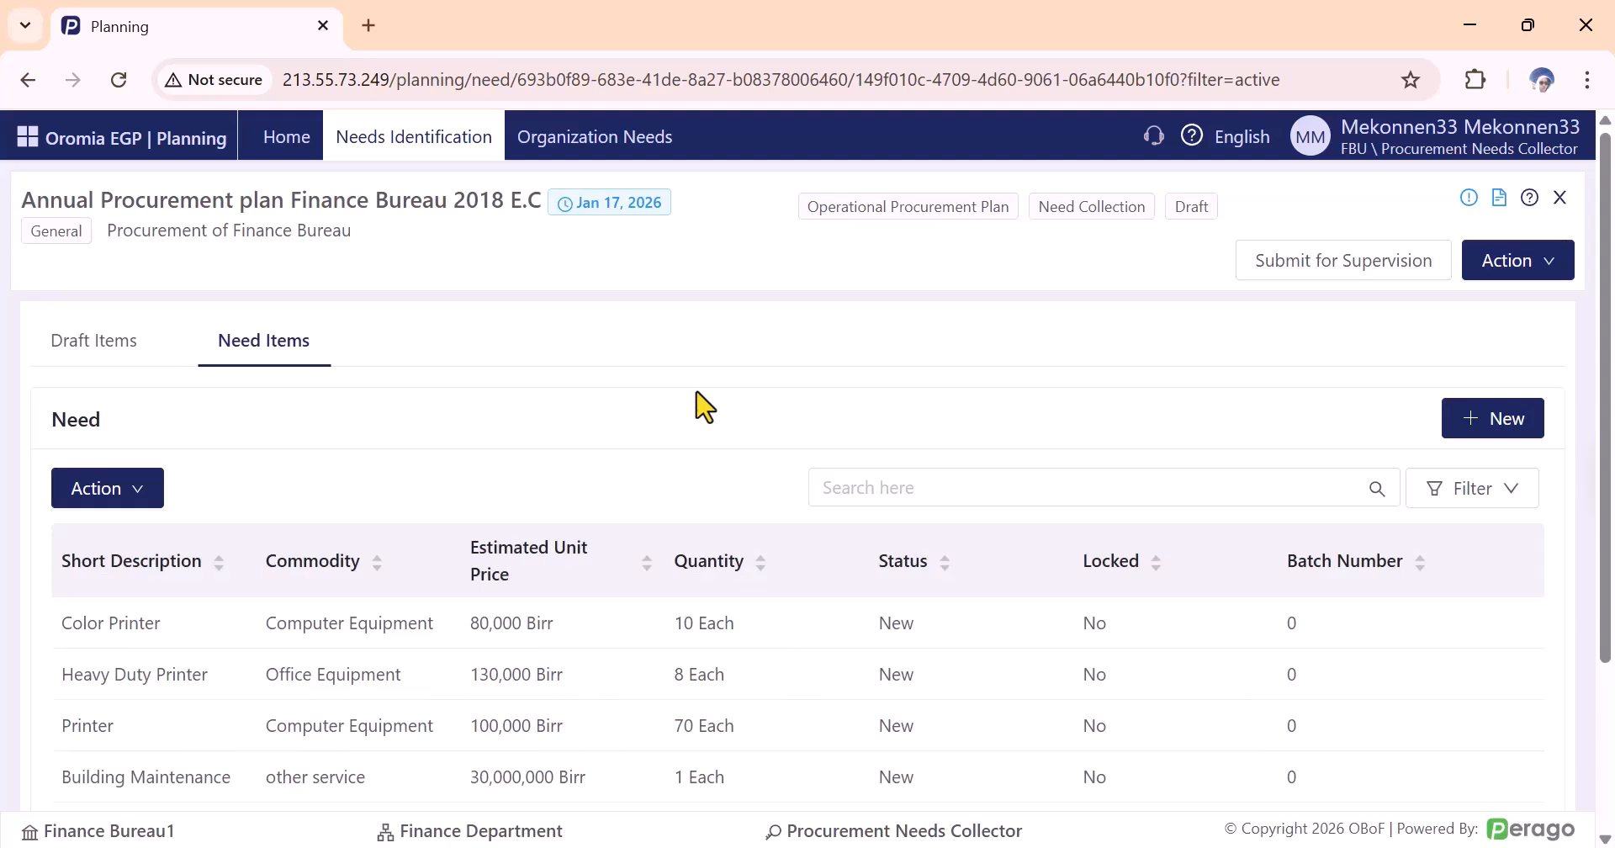
{"action": "scroll", "coordinate": [812, 652], "scroll_direction": "down", "scroll_amount": 3}
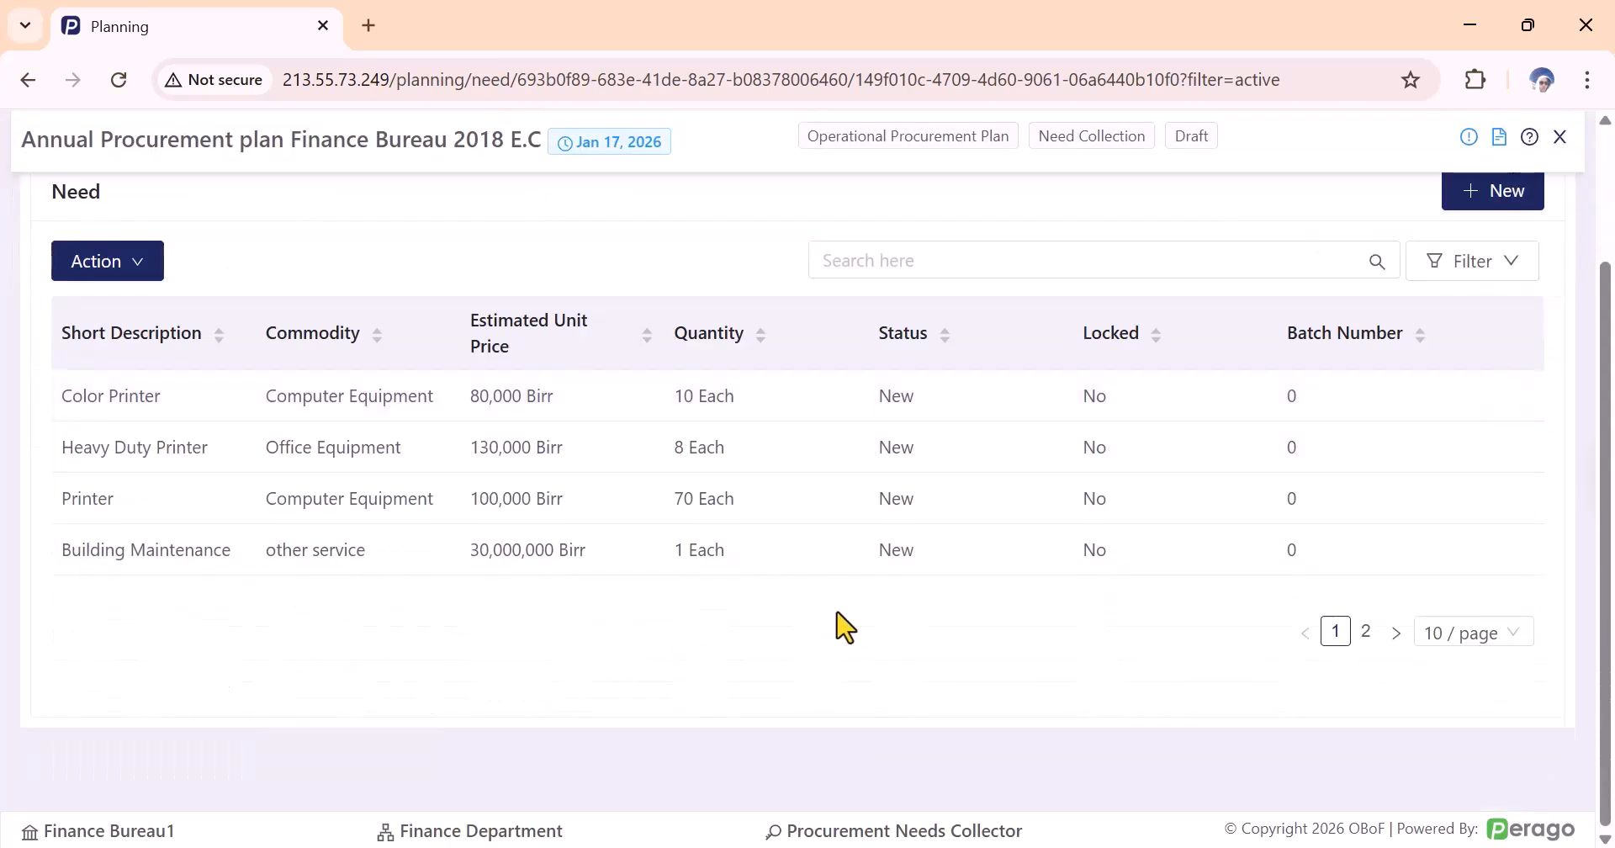
{"action": "left_click", "coordinate": [1363, 632]}
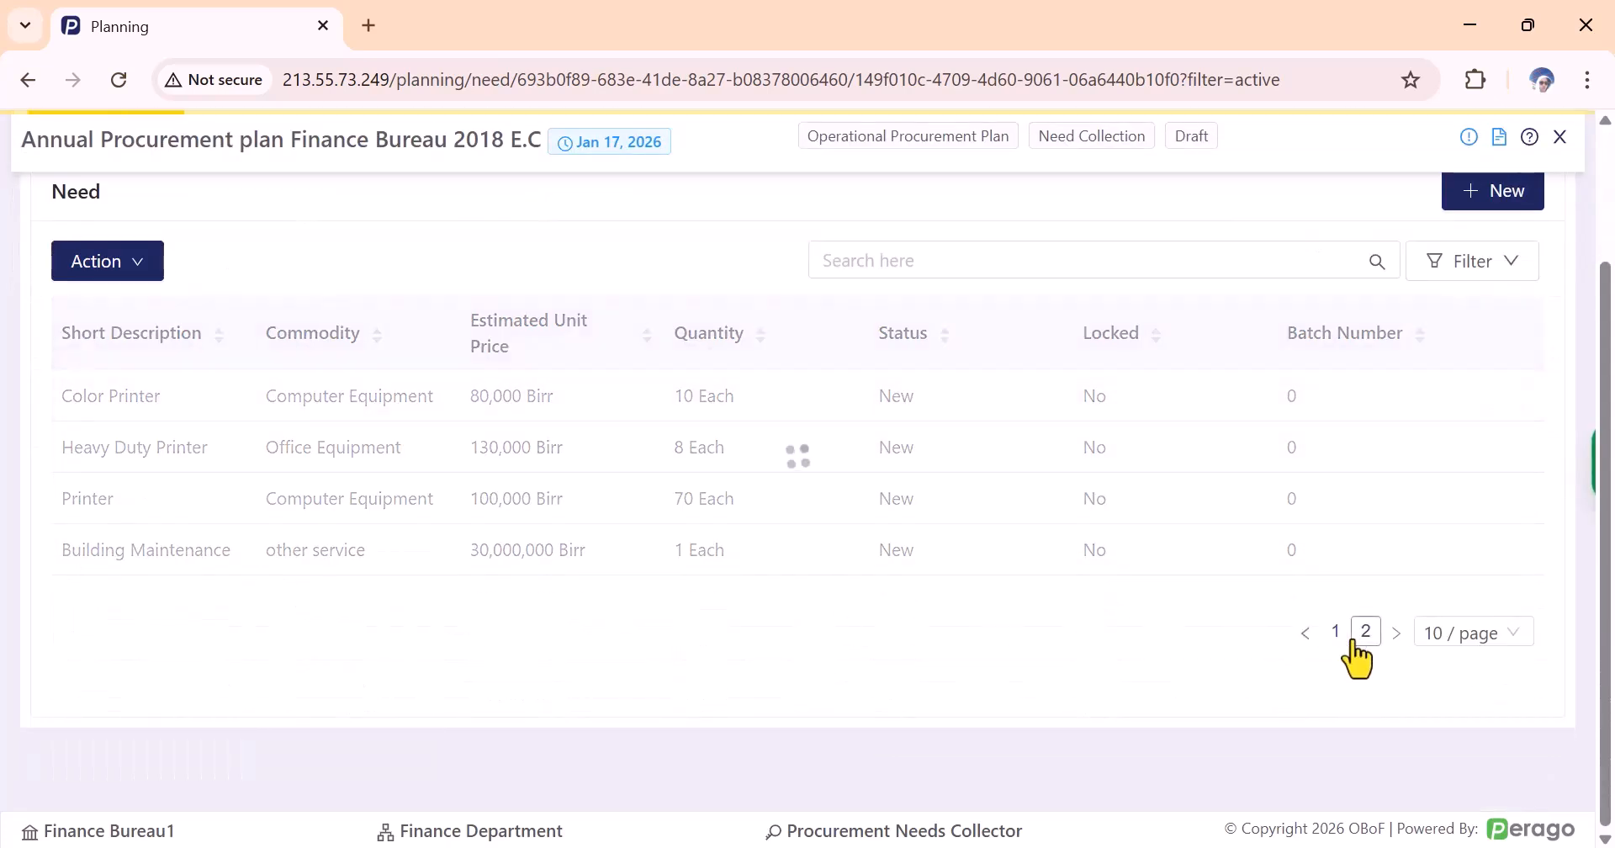
{"action": "left_click", "coordinate": [1465, 637]}
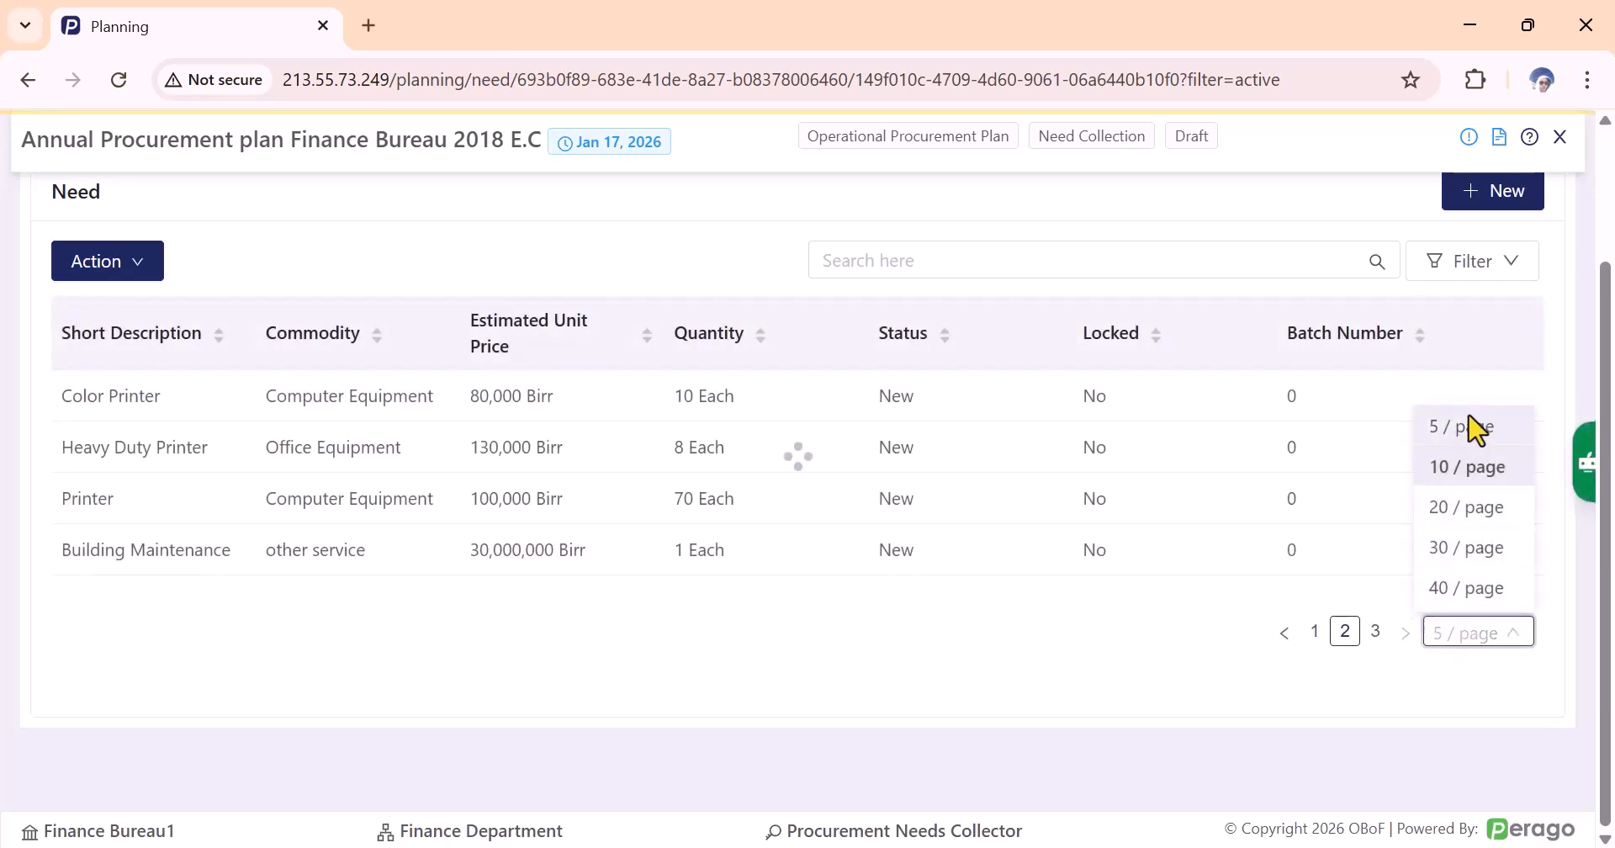
{"action": "left_click", "coordinate": [1464, 427]}
{"action": "scroll", "coordinate": [973, 541], "scroll_direction": "up", "scroll_amount": 3}
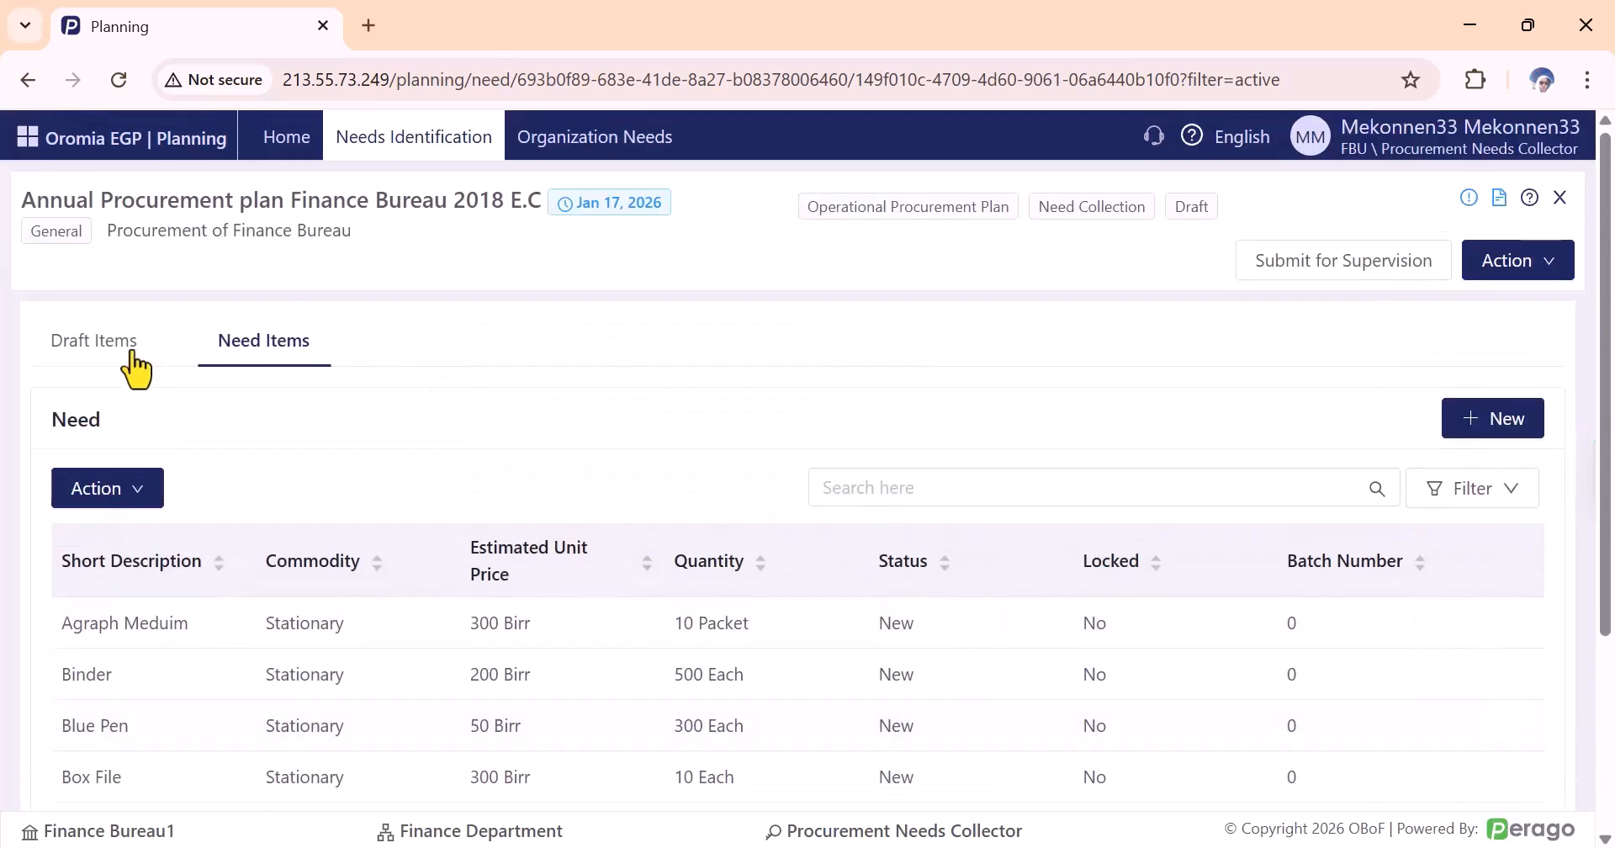
{"action": "scroll", "coordinate": [753, 601], "scroll_direction": "down", "scroll_amount": 6}
{"action": "scroll", "coordinate": [757, 601], "scroll_direction": "up", "scroll_amount": 6}
Switch to the Hr Directorate operating unit as Procurement Needs Collector and open the Annual Procurement plan Finance Bureau 2018 E.C.
{"action": "mouse_move", "coordinate": [1434, 151]}
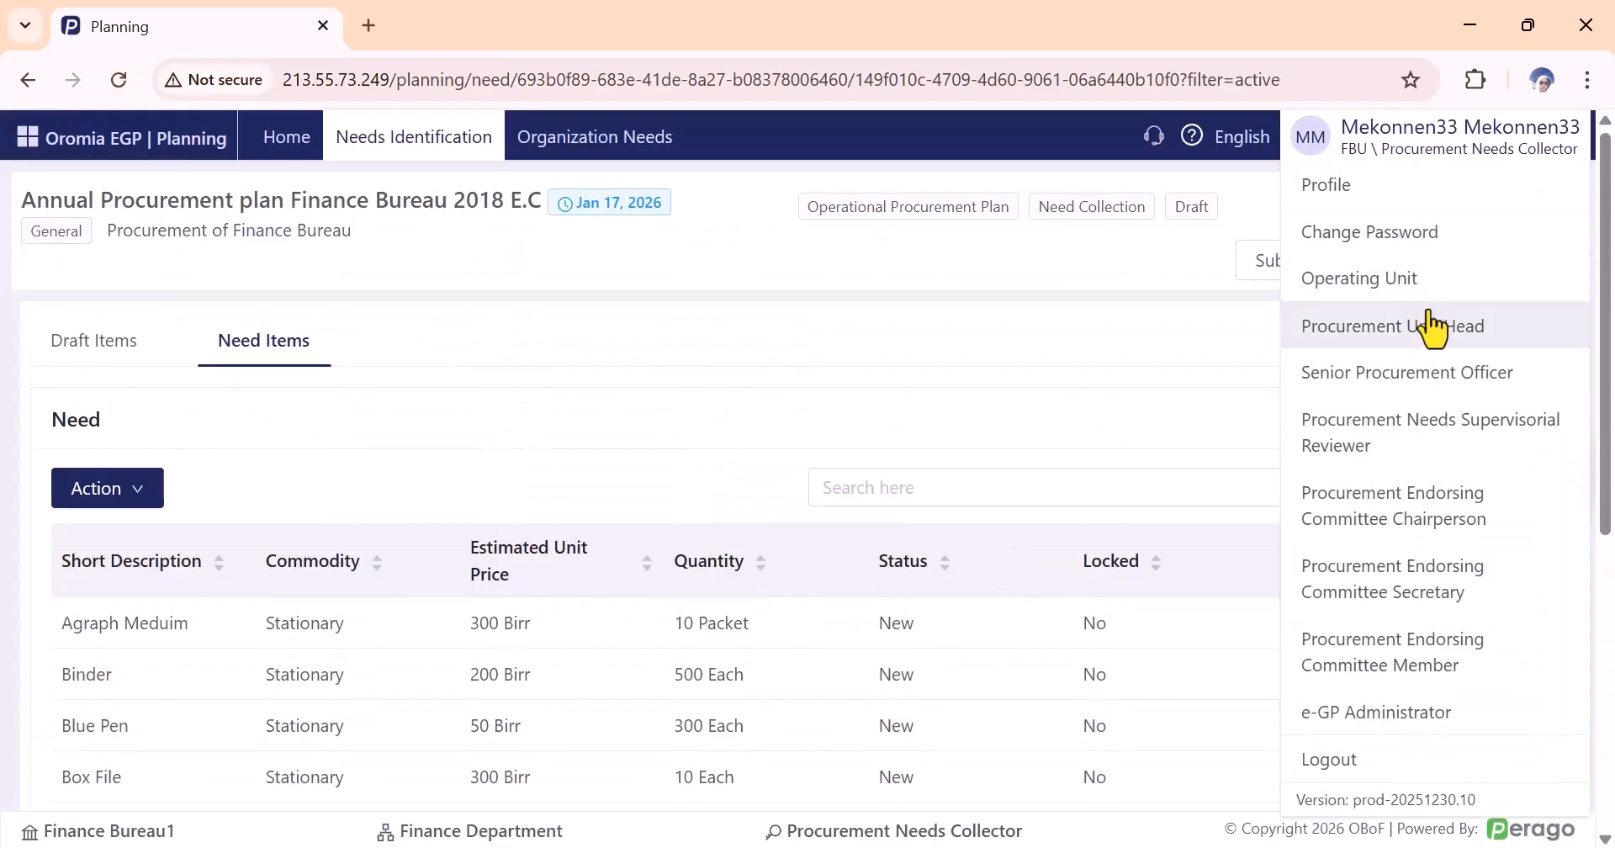
{"action": "left_click", "coordinate": [1431, 371]}
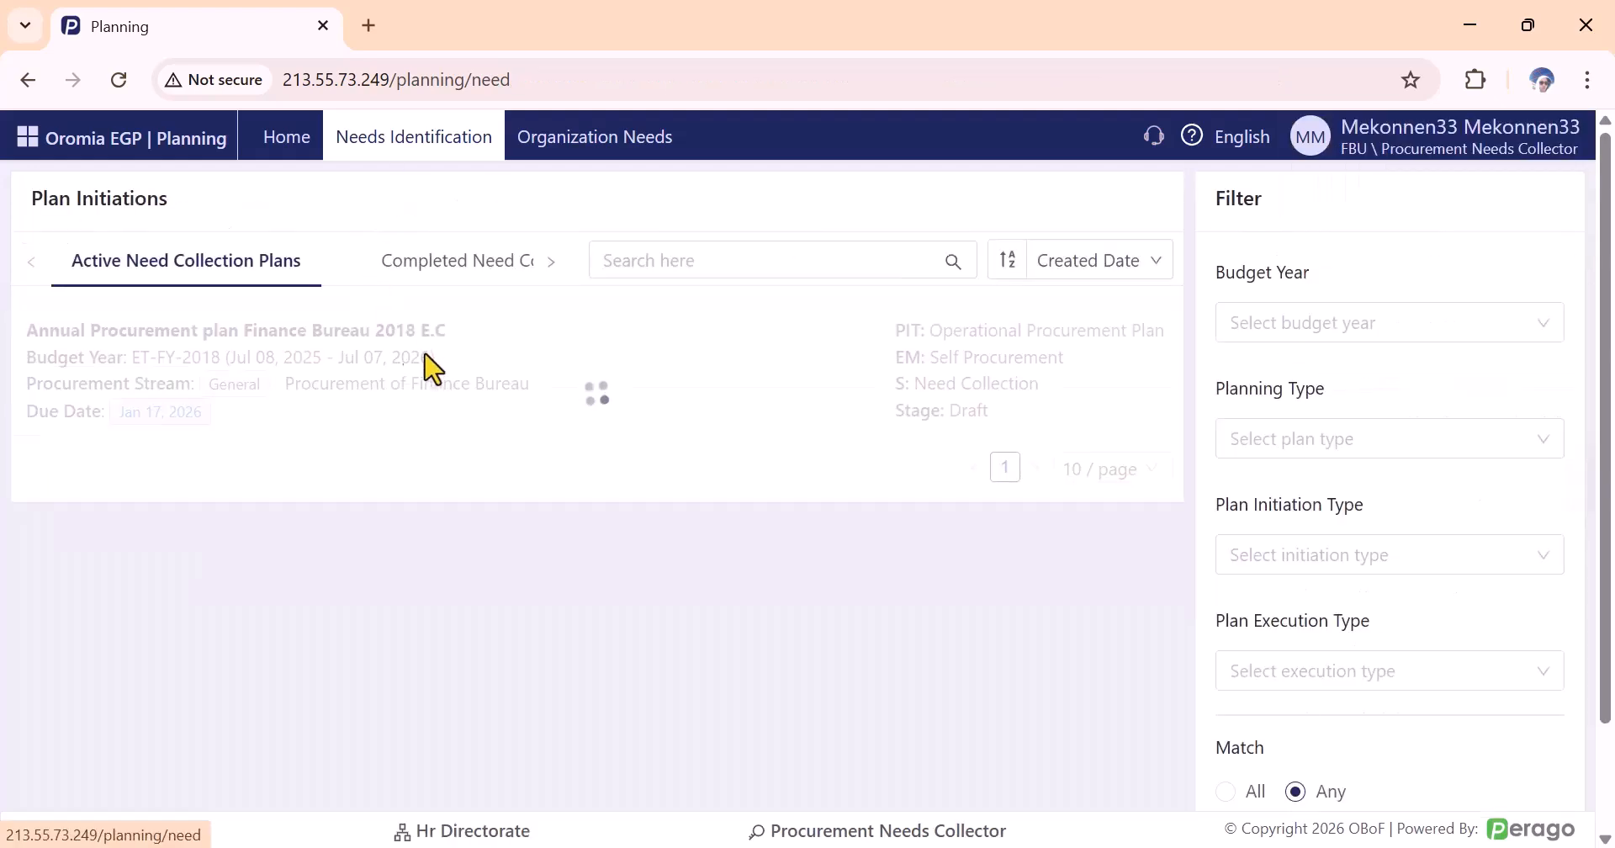
{"action": "left_click", "coordinate": [410, 336]}
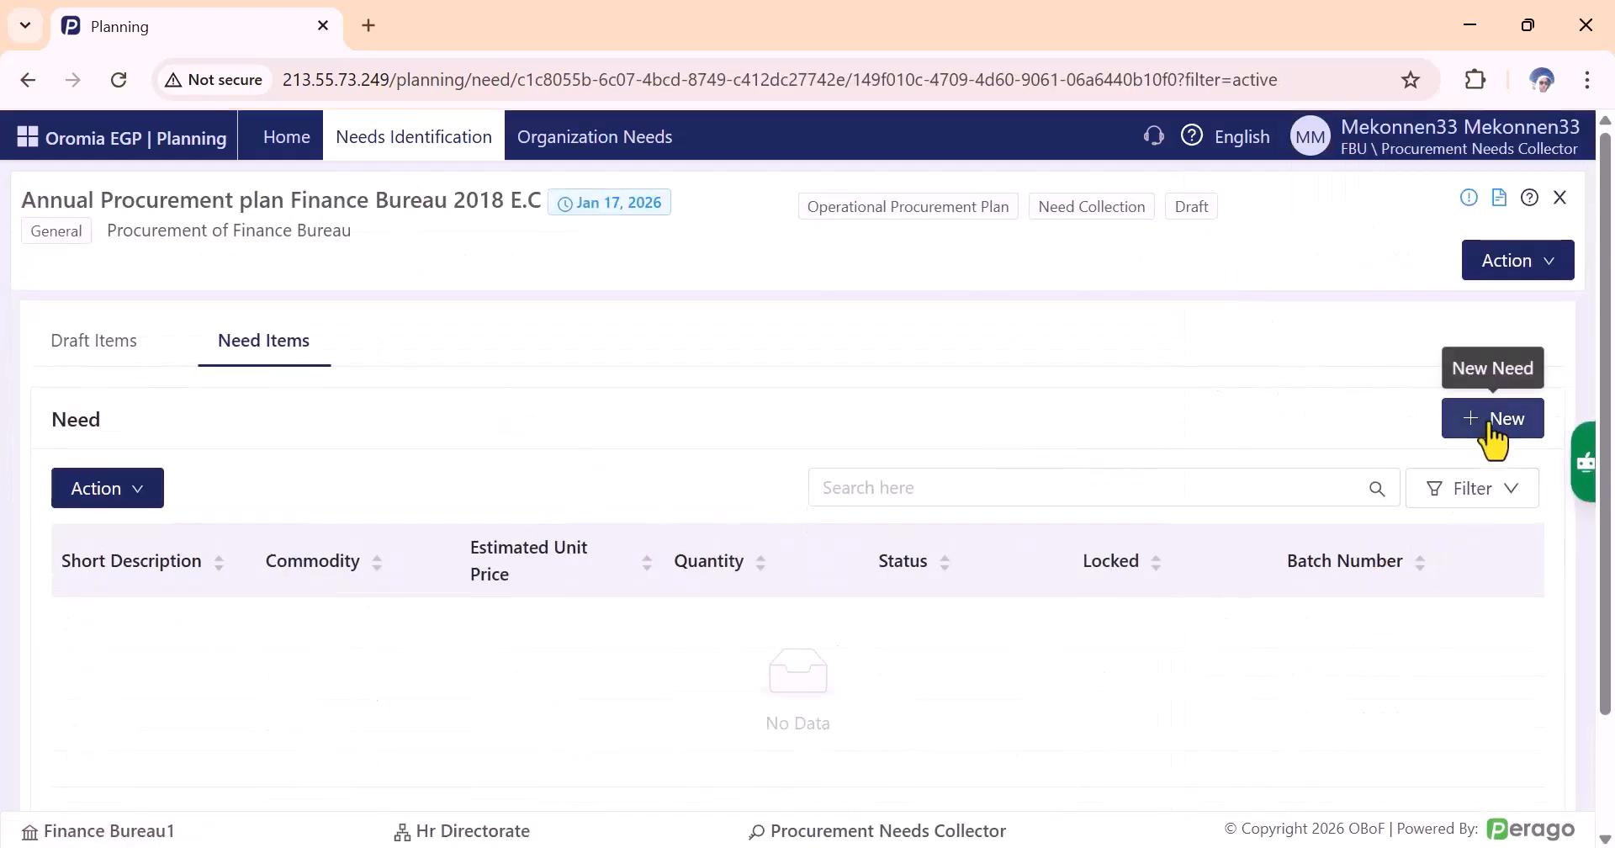
Start a new need and choose the NATIONAL - GOODS FIXED ASSET product catalog for its item.
{"action": "left_click", "coordinate": [1493, 420]}
{"action": "left_click", "coordinate": [1293, 370]}
{"action": "scroll", "coordinate": [841, 589], "scroll_direction": "down", "scroll_amount": 3}
{"action": "left_click", "coordinate": [1153, 688]}
{"action": "left_click", "coordinate": [404, 294]}
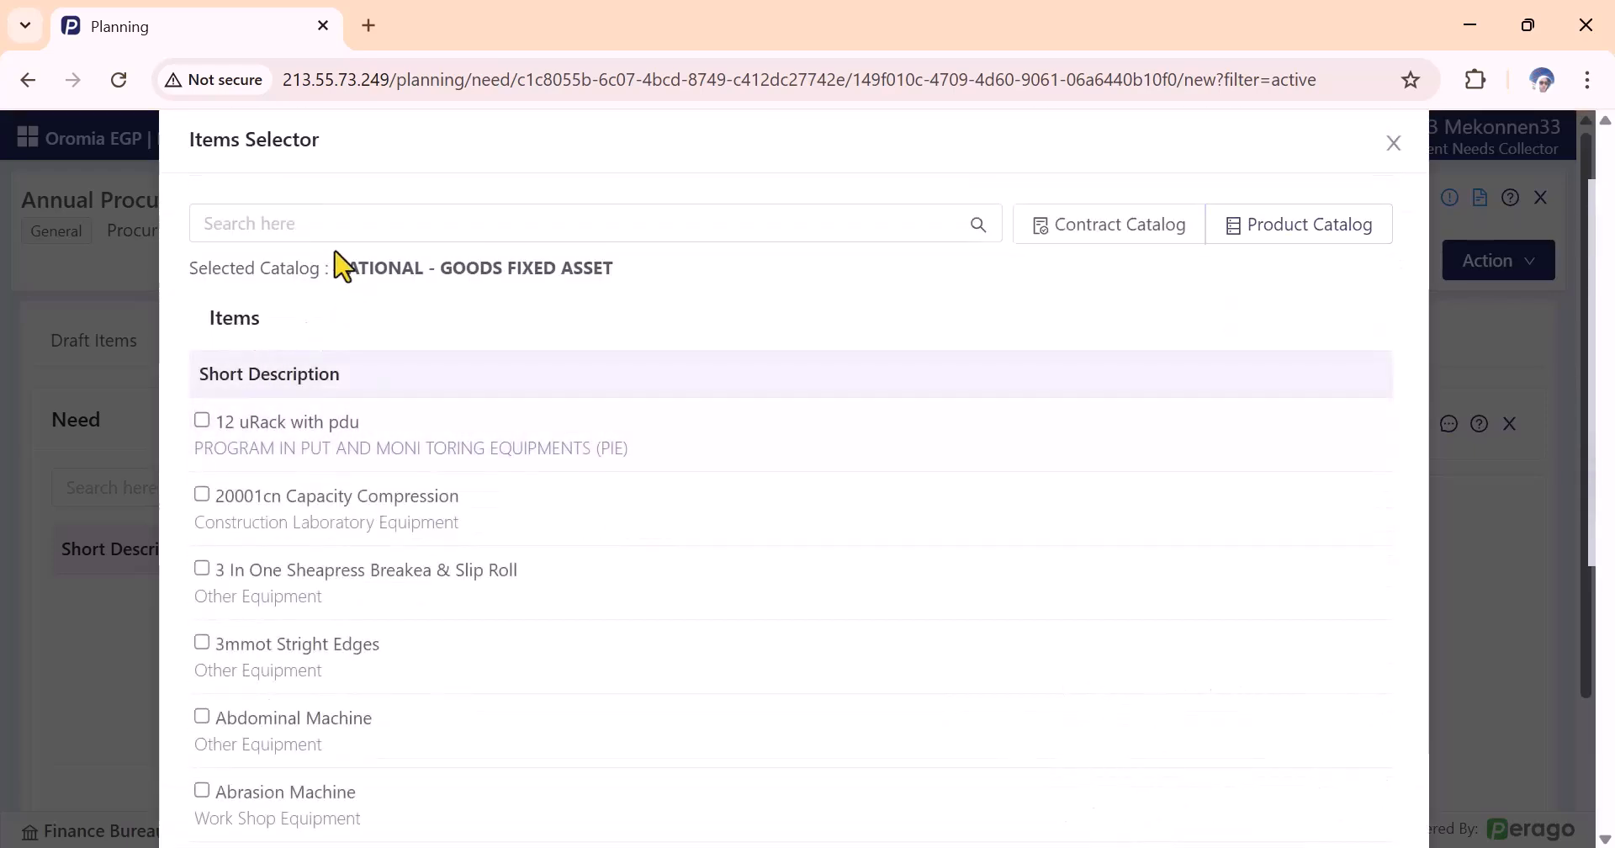
Search the catalog for "desk top", mark Desk Top Computer and copy its short description.
{"action": "left_click", "coordinate": [321, 225]}
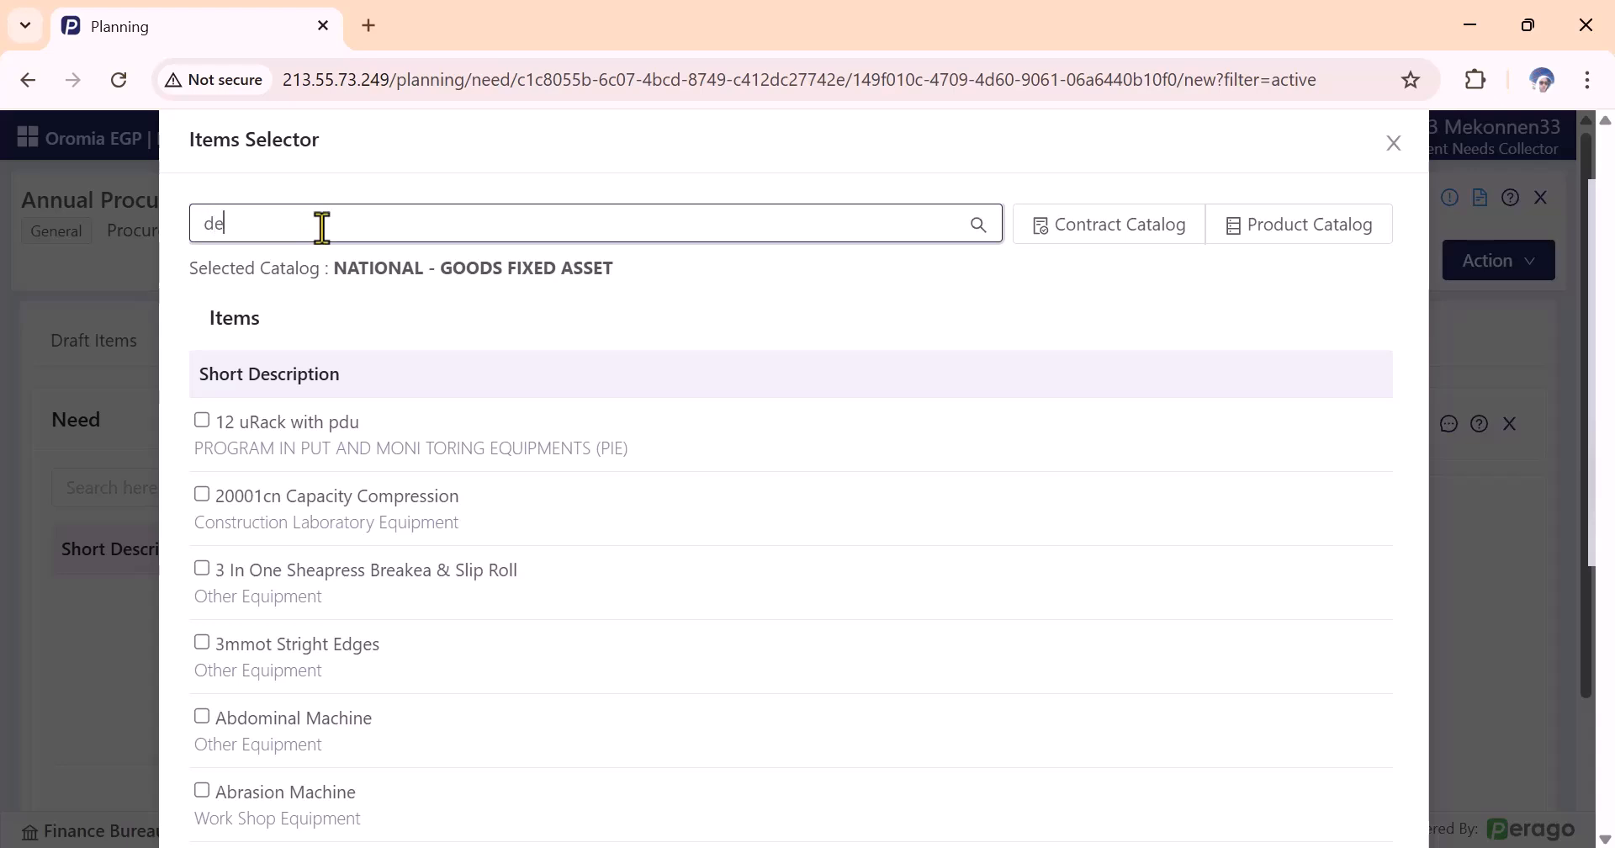
{"action": "type", "text": "desk top"}
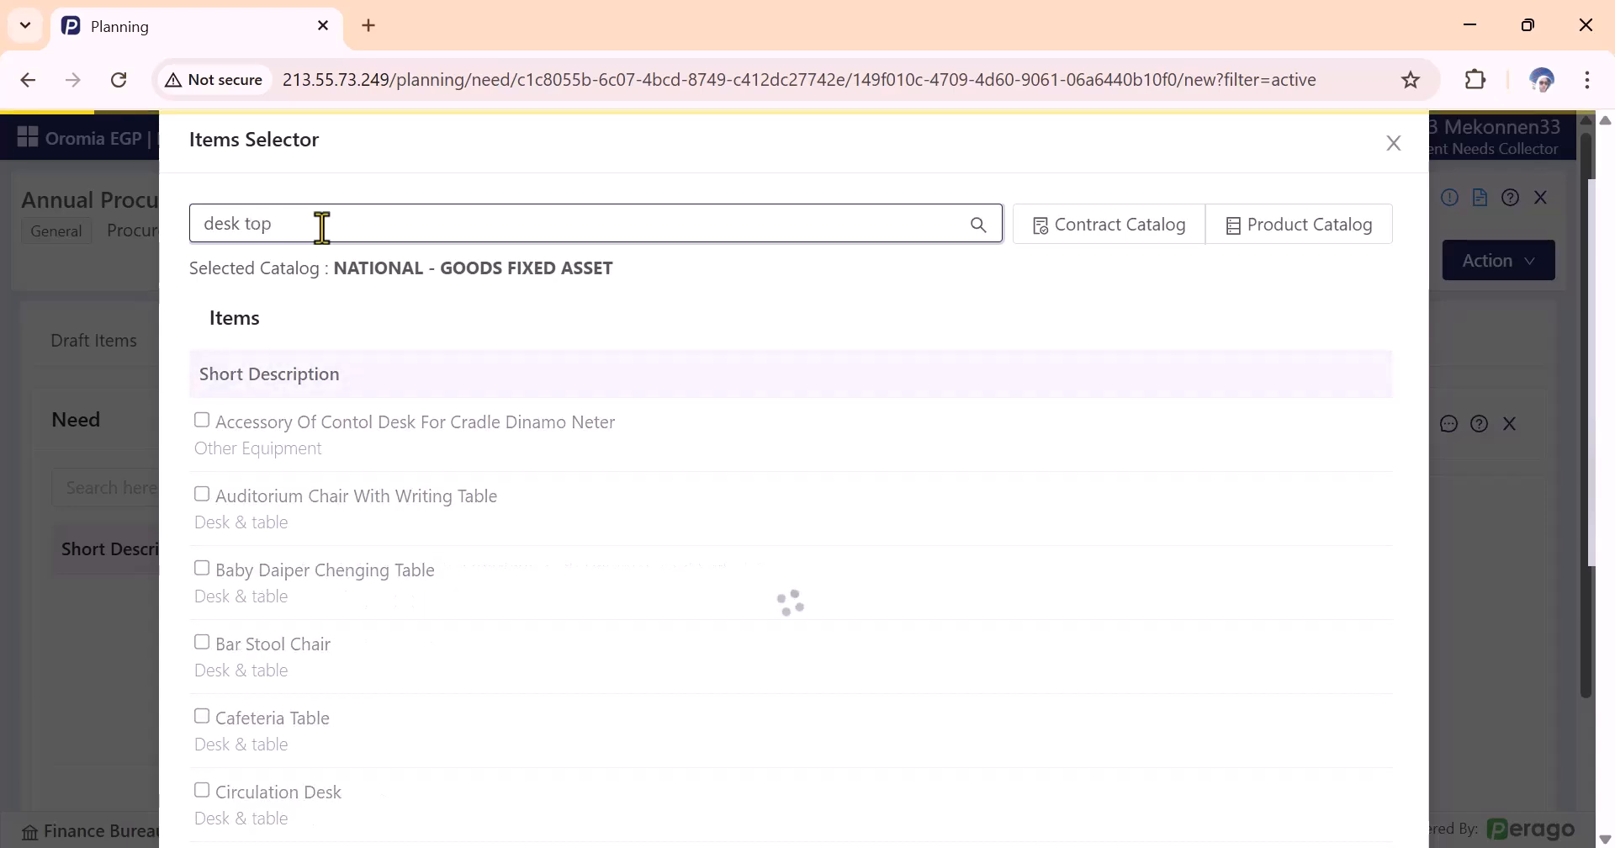
{"action": "left_click", "coordinate": [296, 429]}
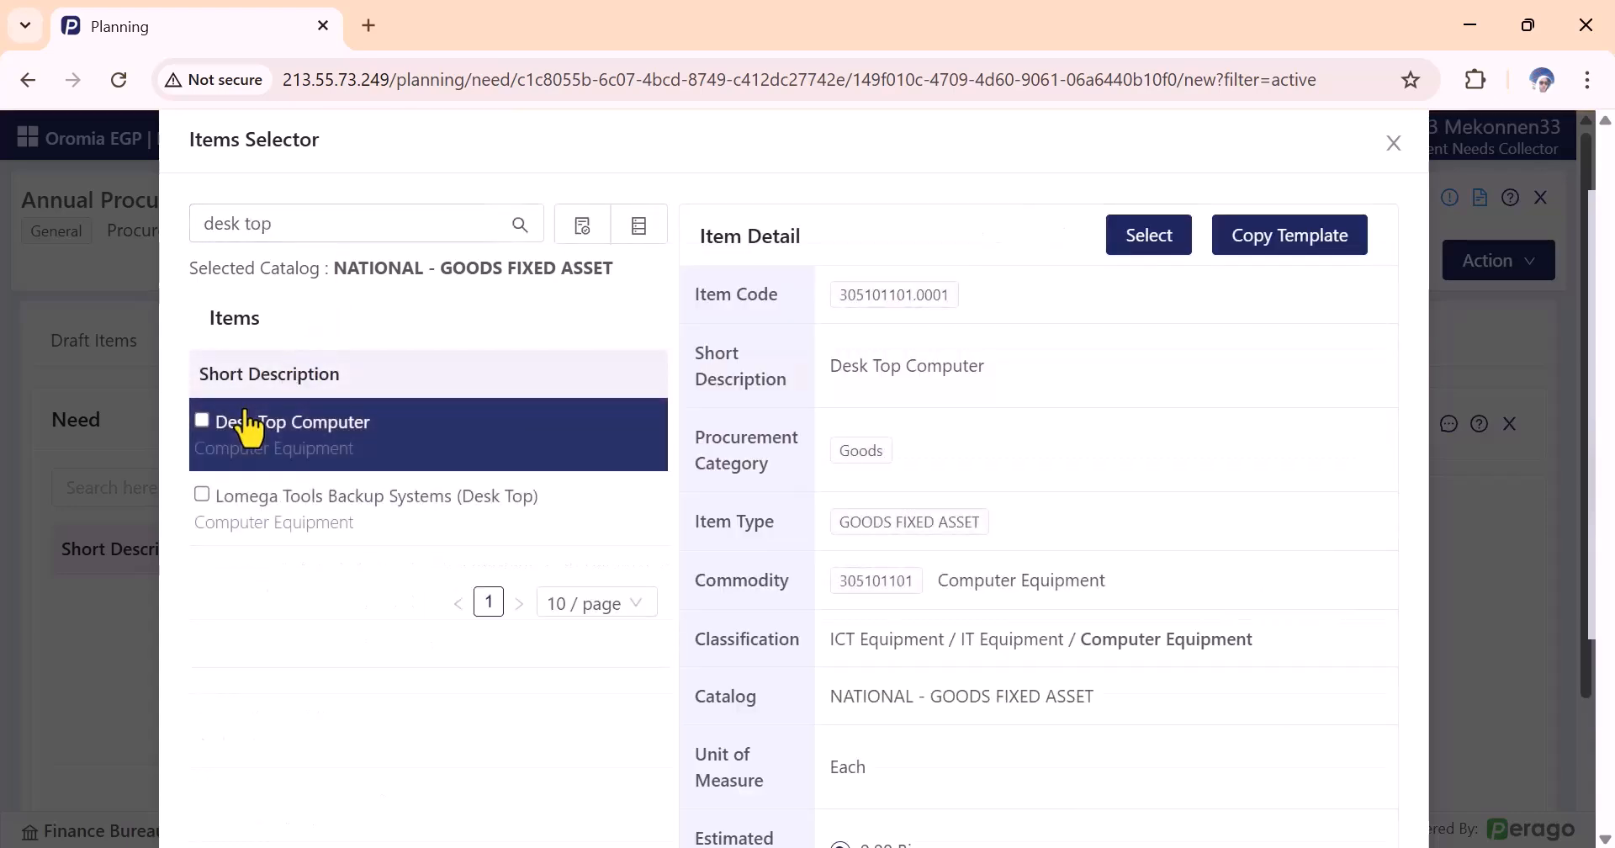
{"action": "left_click", "coordinate": [199, 421]}
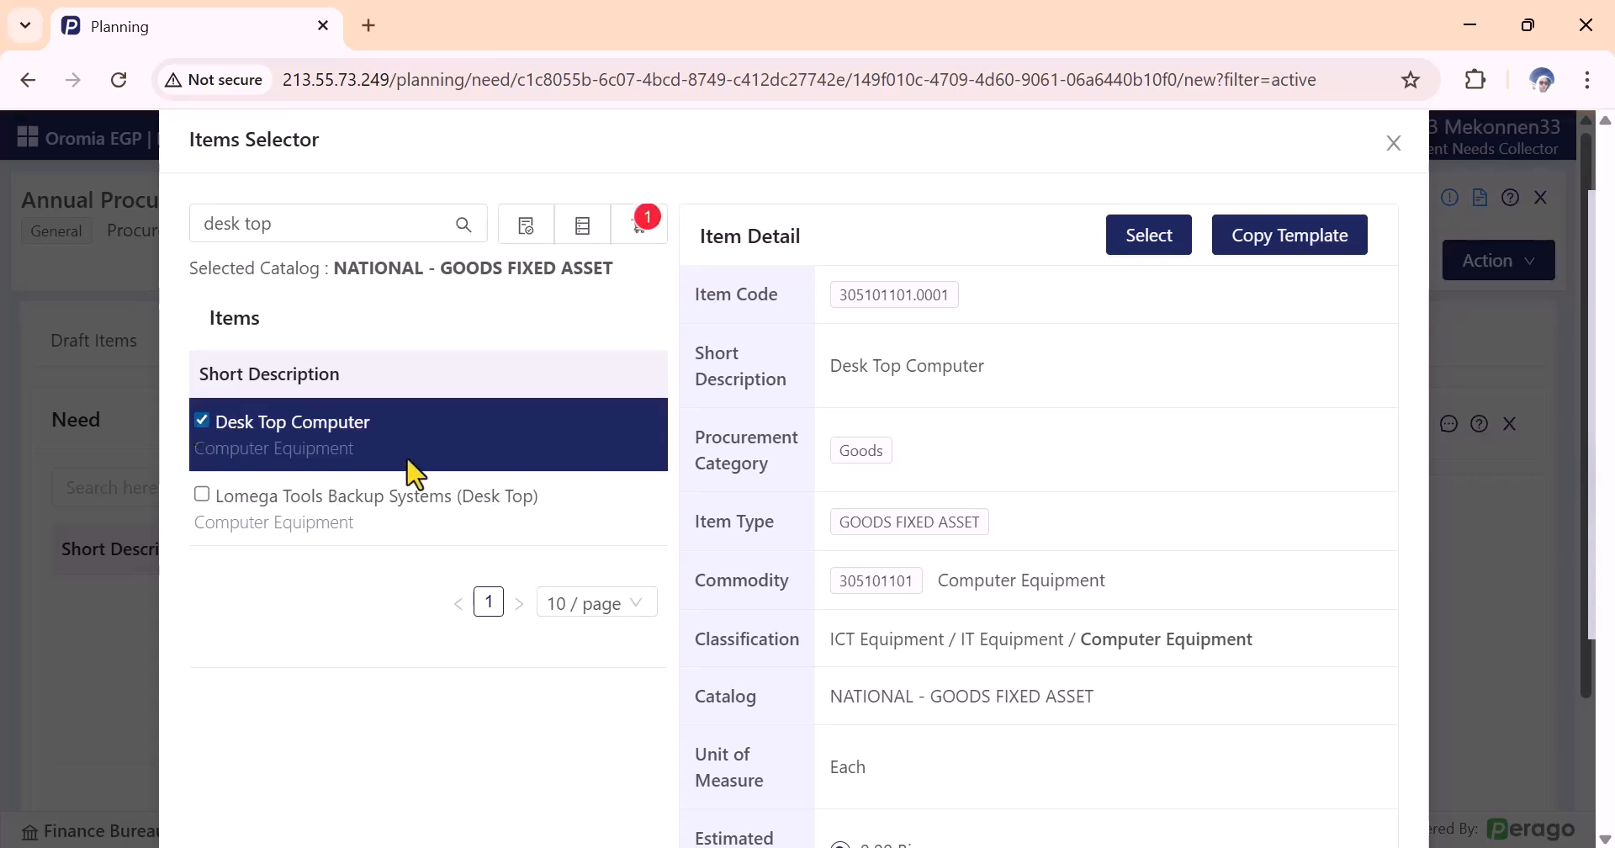
{"action": "left_click_drag", "start_coordinate": [968, 360], "coordinate": [840, 379]}
{"action": "right_click", "coordinate": [868, 374]}
{"action": "left_click", "coordinate": [965, 409]}
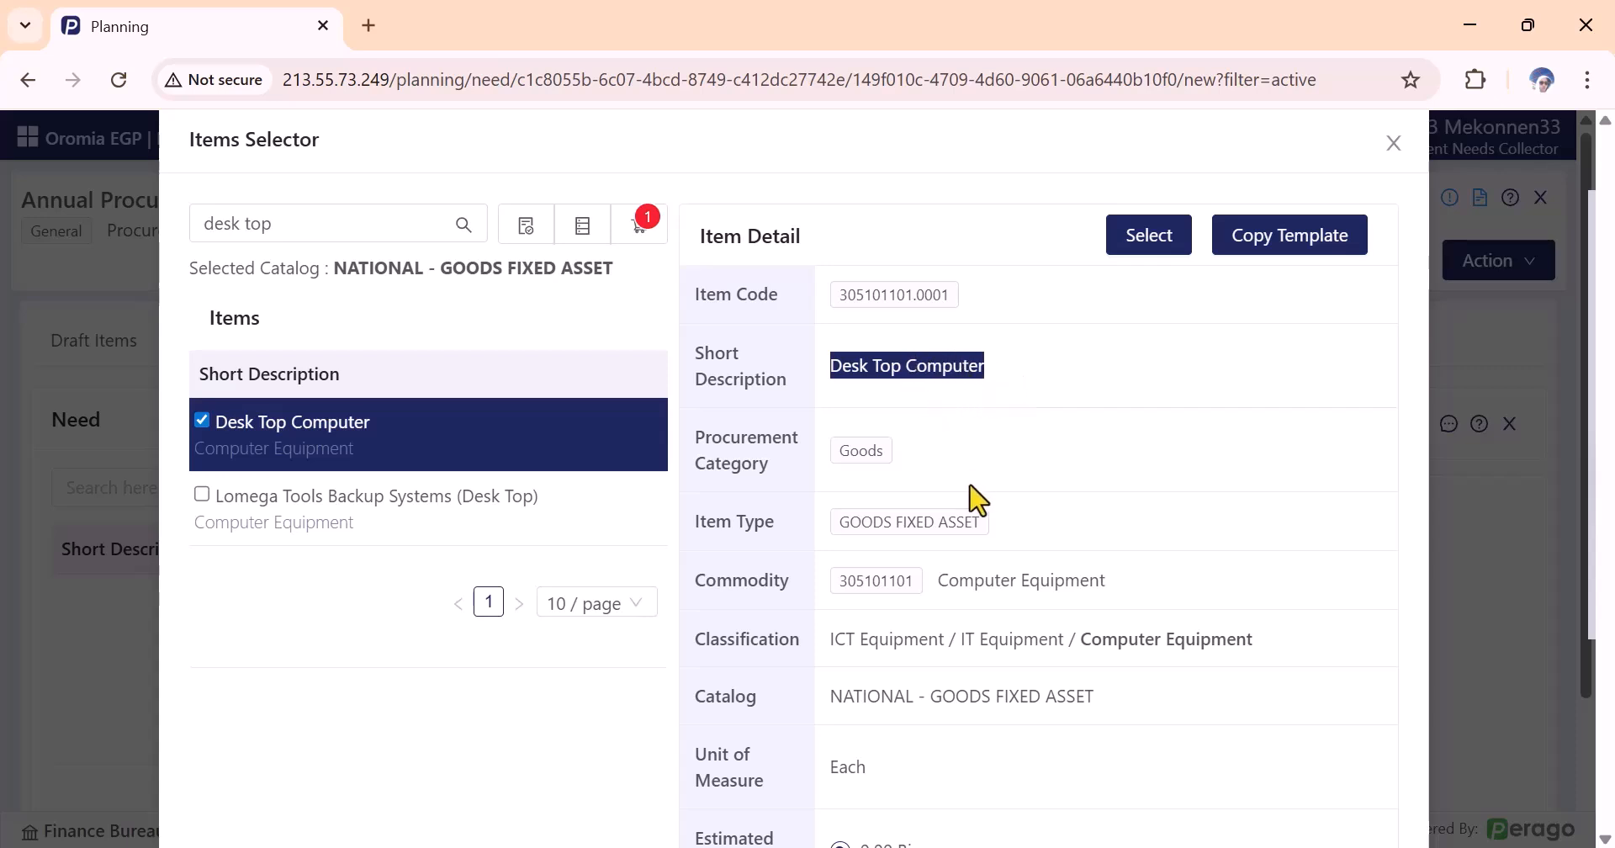
Review the Desk Top Computer's commodity, classification and specification, and bring the item into the new need form.
{"action": "scroll", "coordinate": [975, 496], "scroll_direction": "down", "scroll_amount": 3}
{"action": "scroll", "coordinate": [966, 501], "scroll_direction": "up", "scroll_amount": 5}
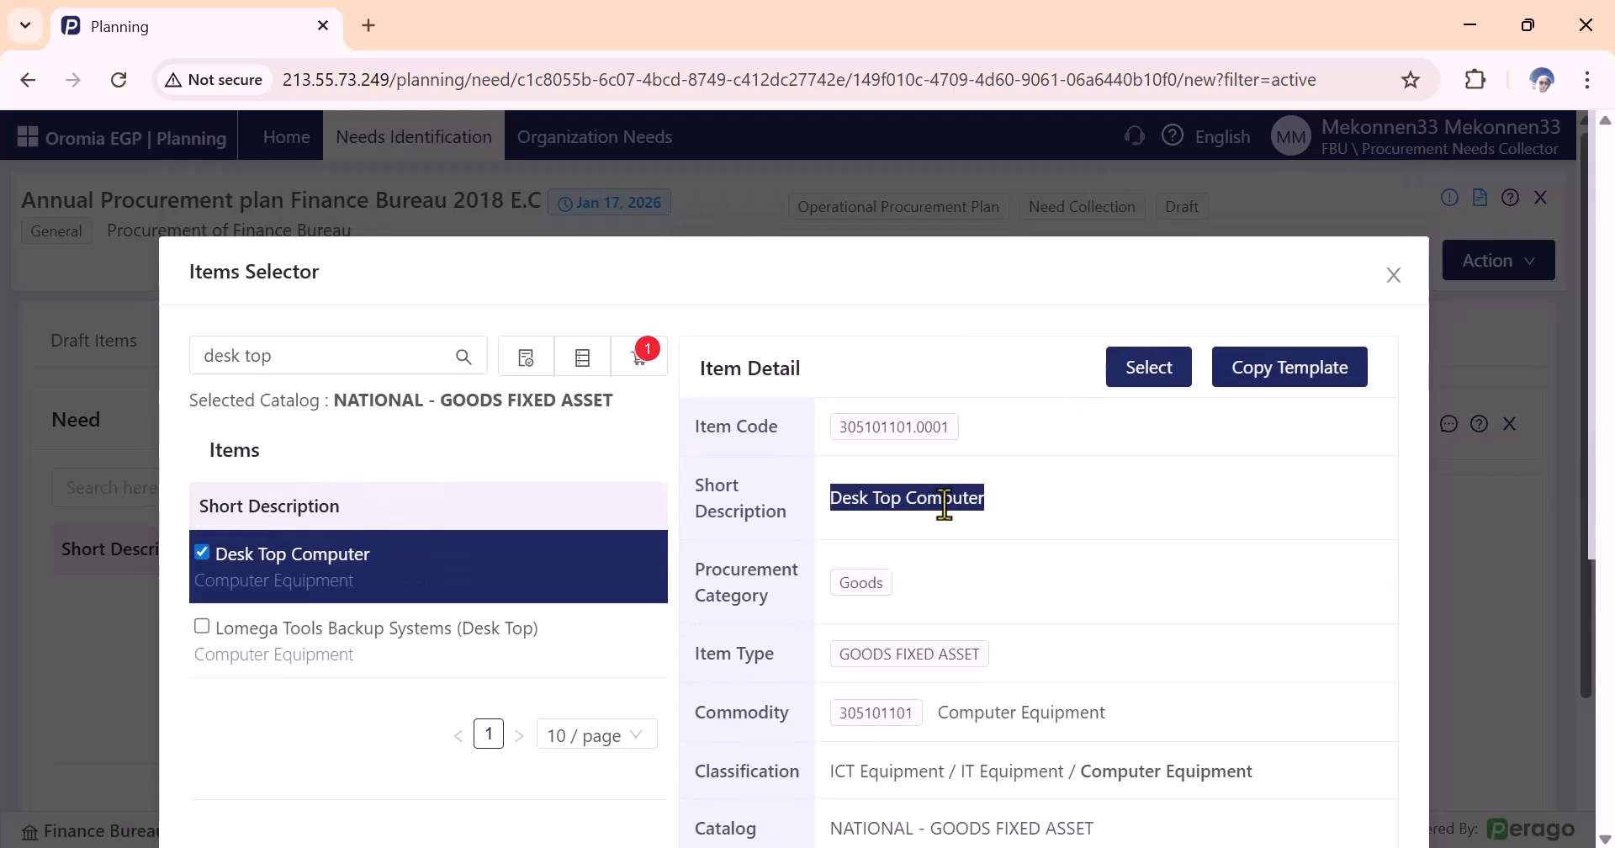
{"action": "scroll", "coordinate": [912, 502], "scroll_direction": "down", "scroll_amount": 3}
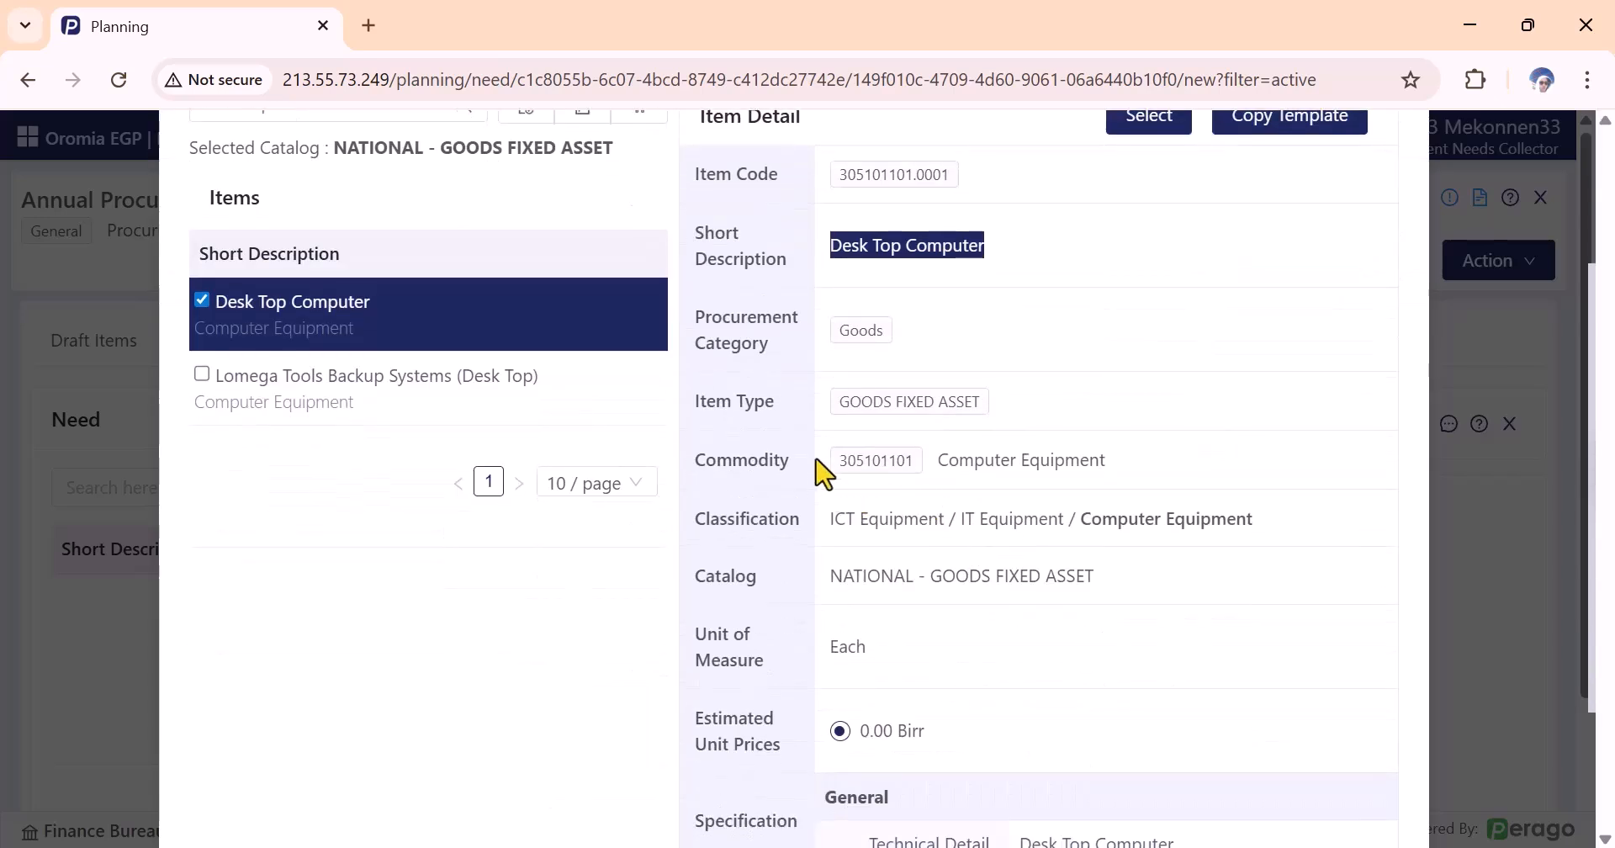
{"action": "left_click_drag", "start_coordinate": [820, 473], "coordinate": [1128, 487]}
{"action": "left_click_drag", "start_coordinate": [829, 526], "coordinate": [956, 568]}
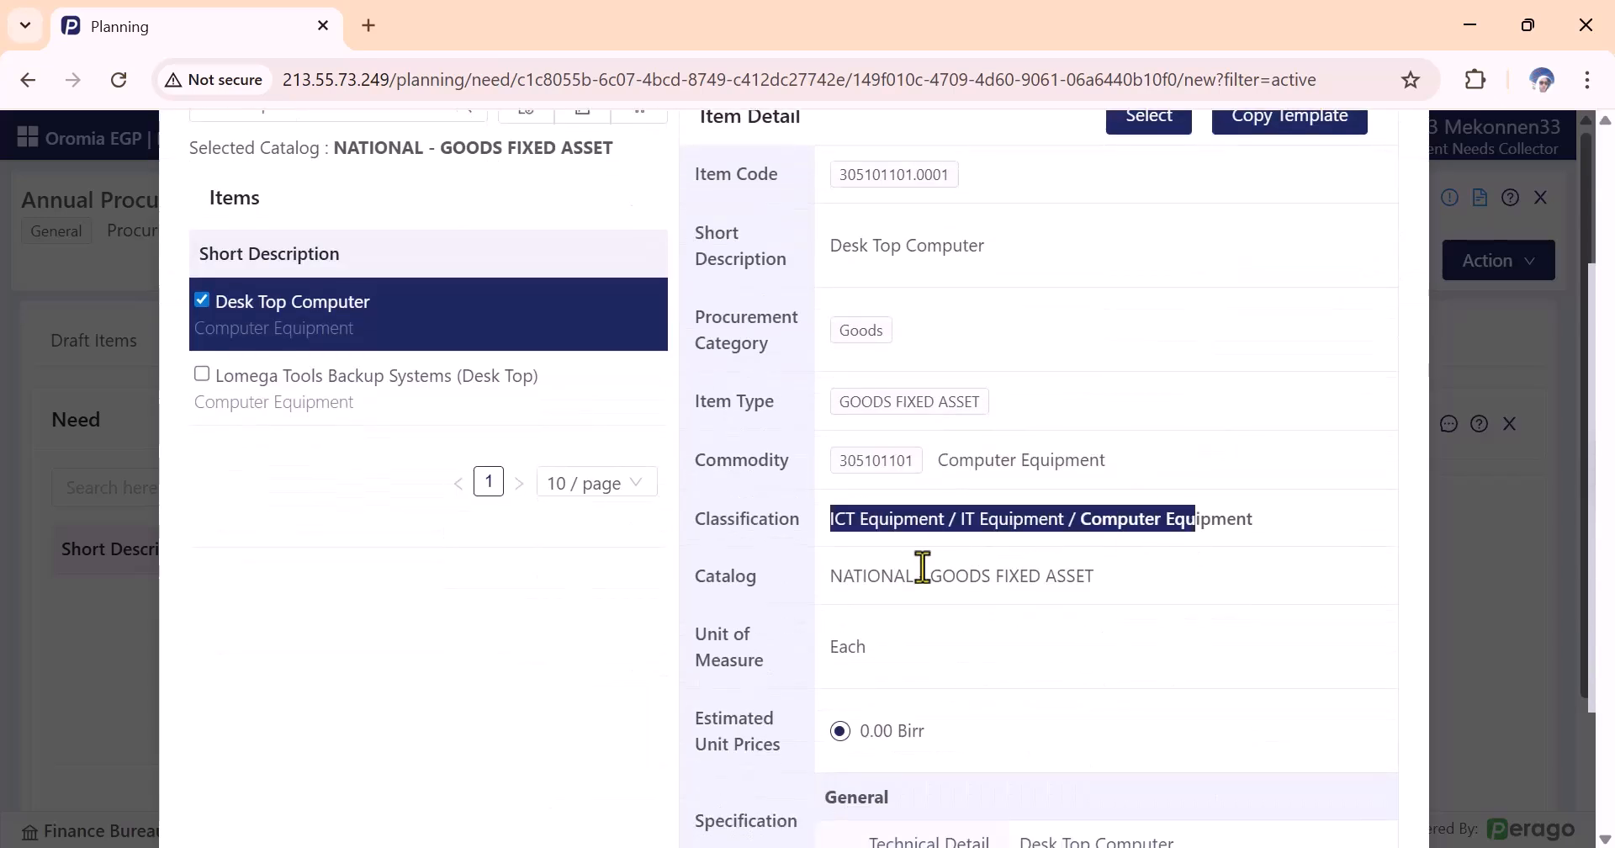
{"action": "scroll", "coordinate": [858, 605], "scroll_direction": "down", "scroll_amount": 2}
{"action": "scroll", "coordinate": [879, 580], "scroll_direction": "up", "scroll_amount": 3}
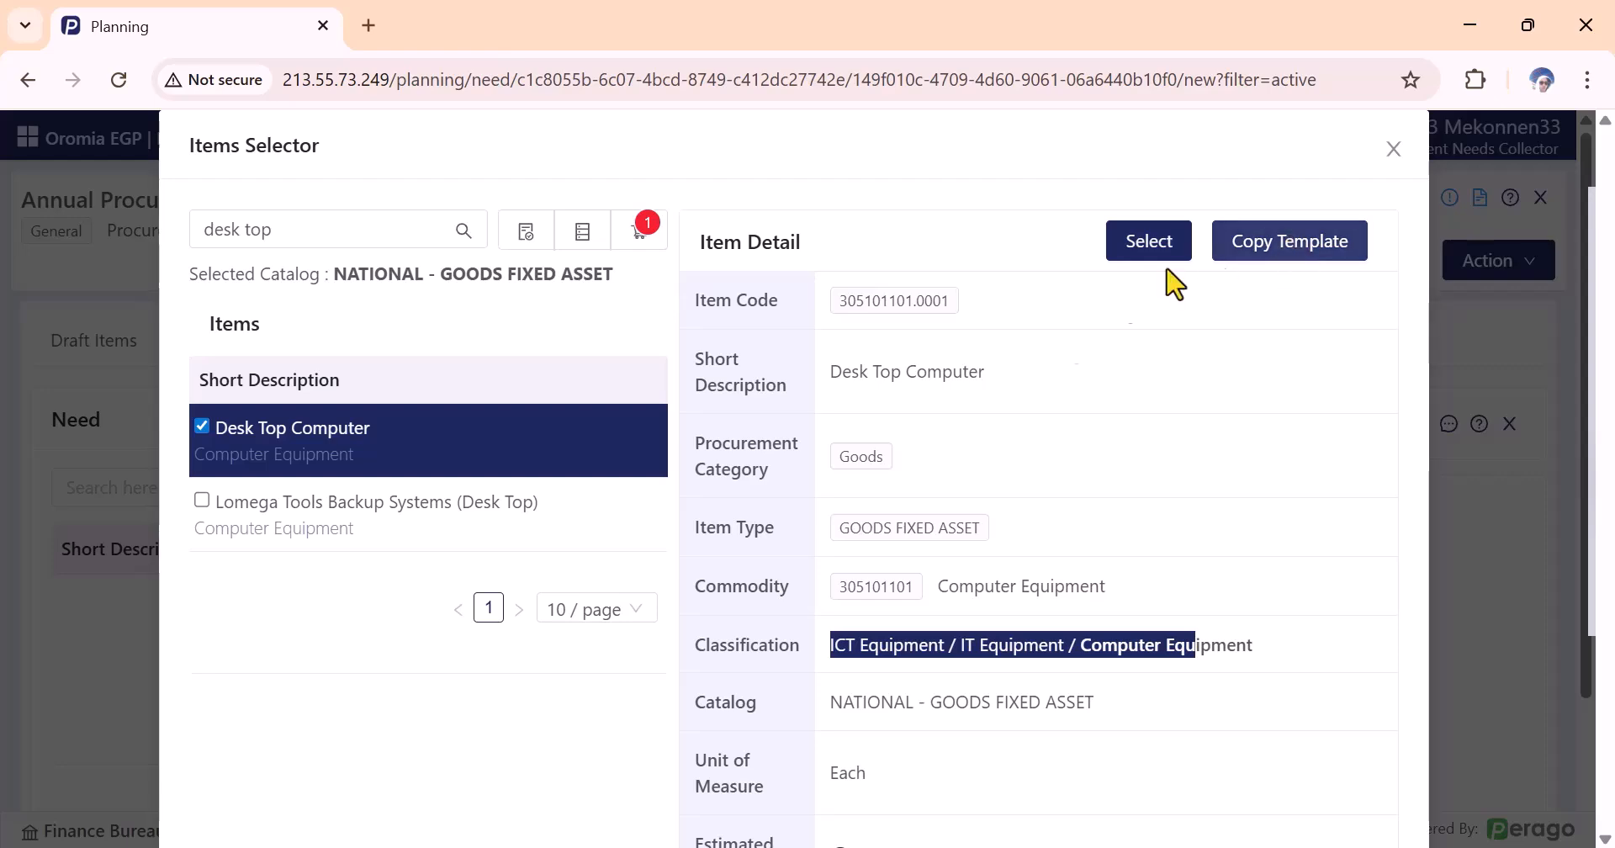
{"action": "left_click", "coordinate": [1290, 270]}
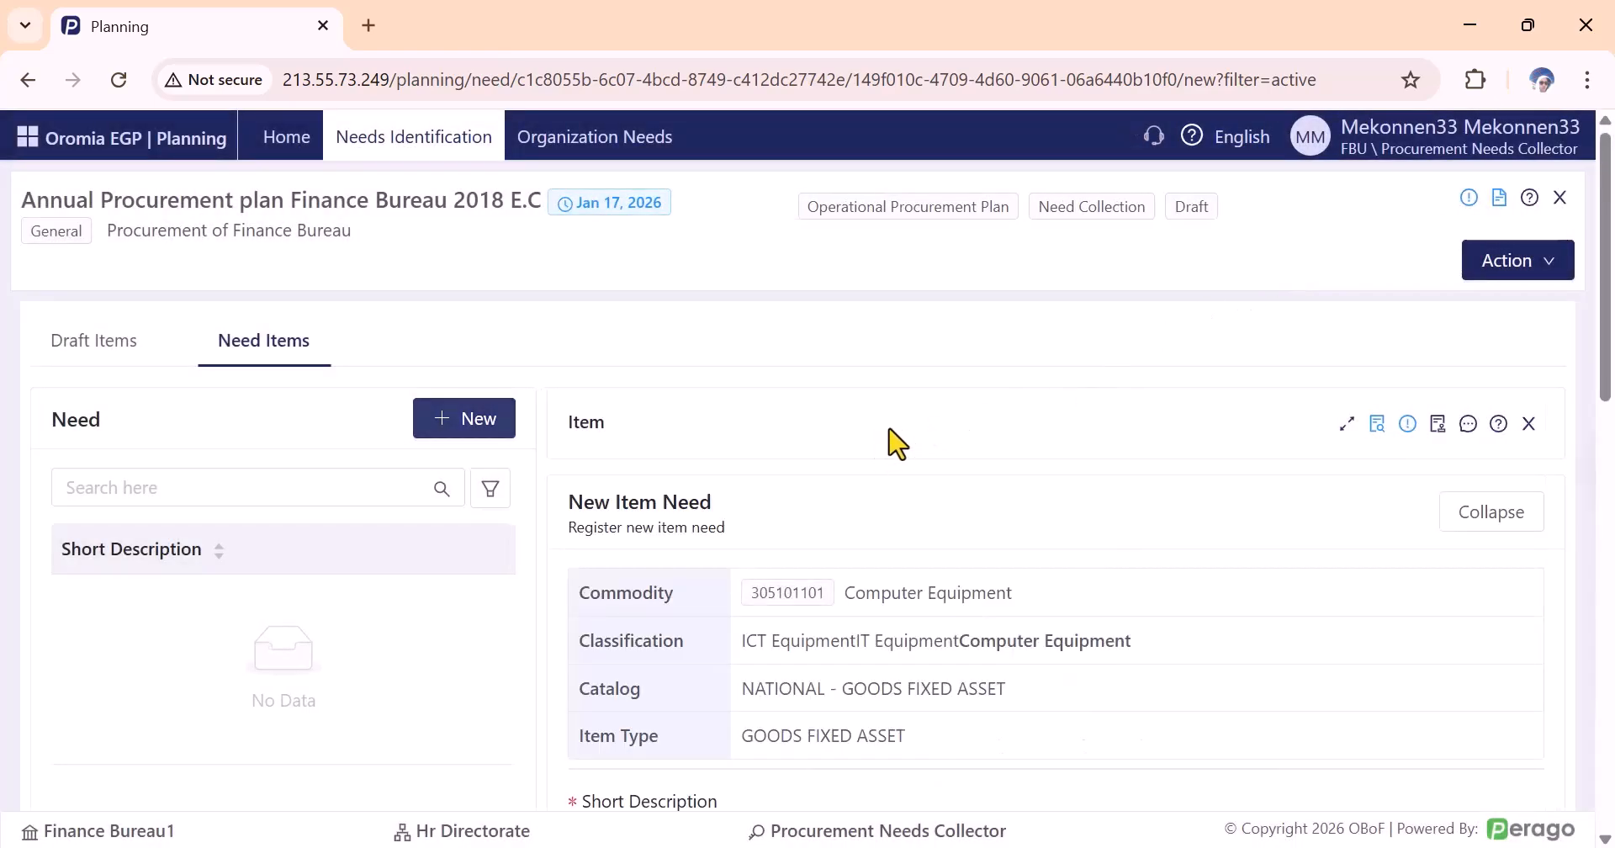
Fill in the Amharic and English short descriptions with "Desk Top Computer core i7".
{"action": "scroll", "coordinate": [890, 443], "scroll_direction": "down", "scroll_amount": 5}
{"action": "left_click", "coordinate": [692, 343]}
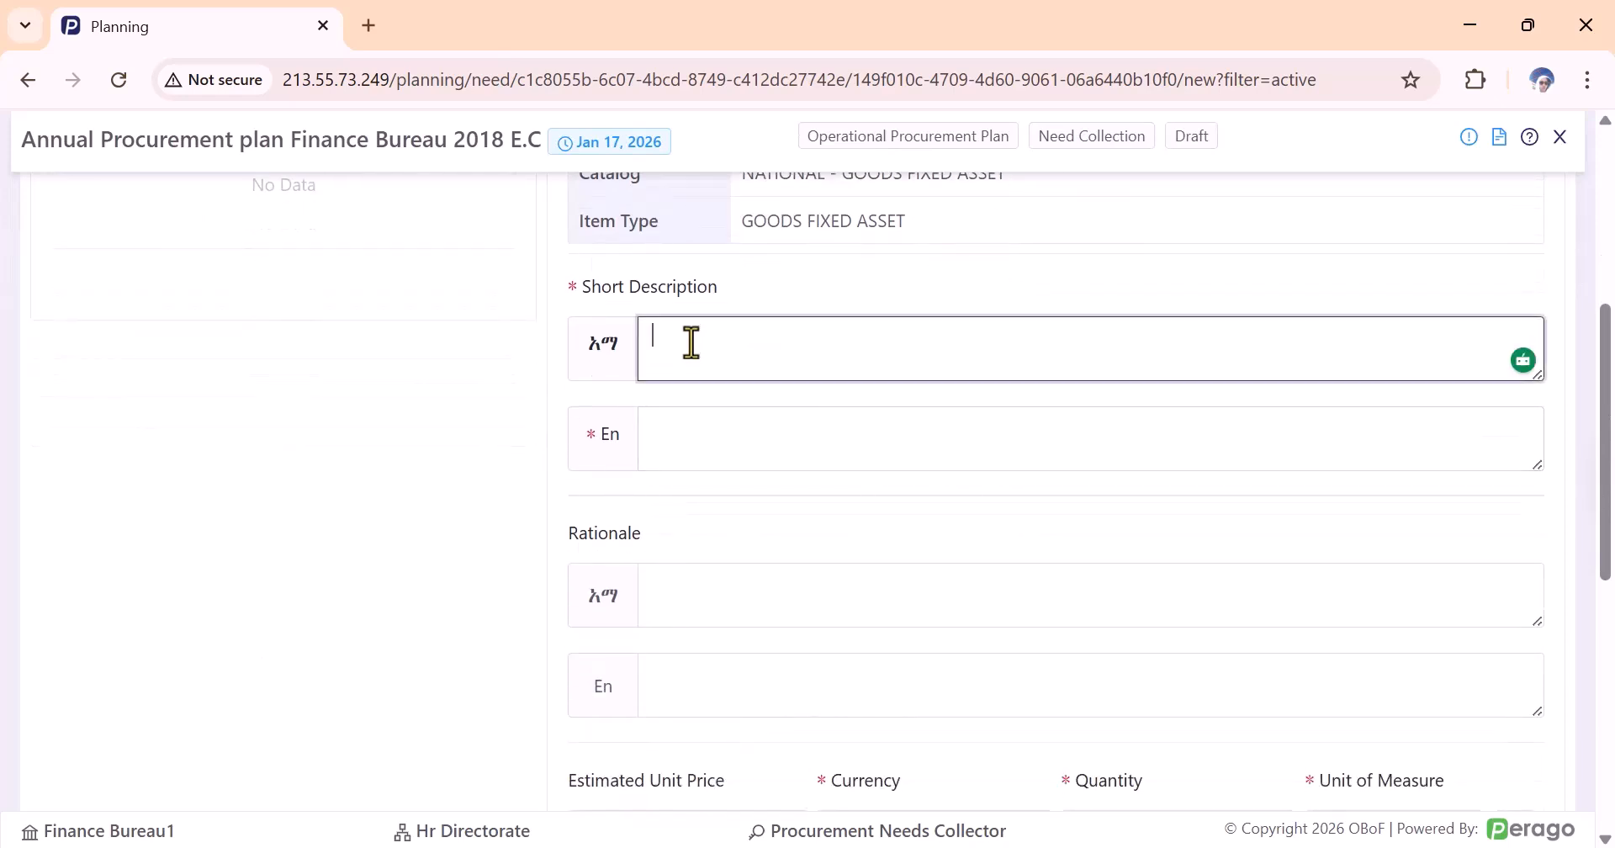
{"action": "key", "text": "ctrl+v"}
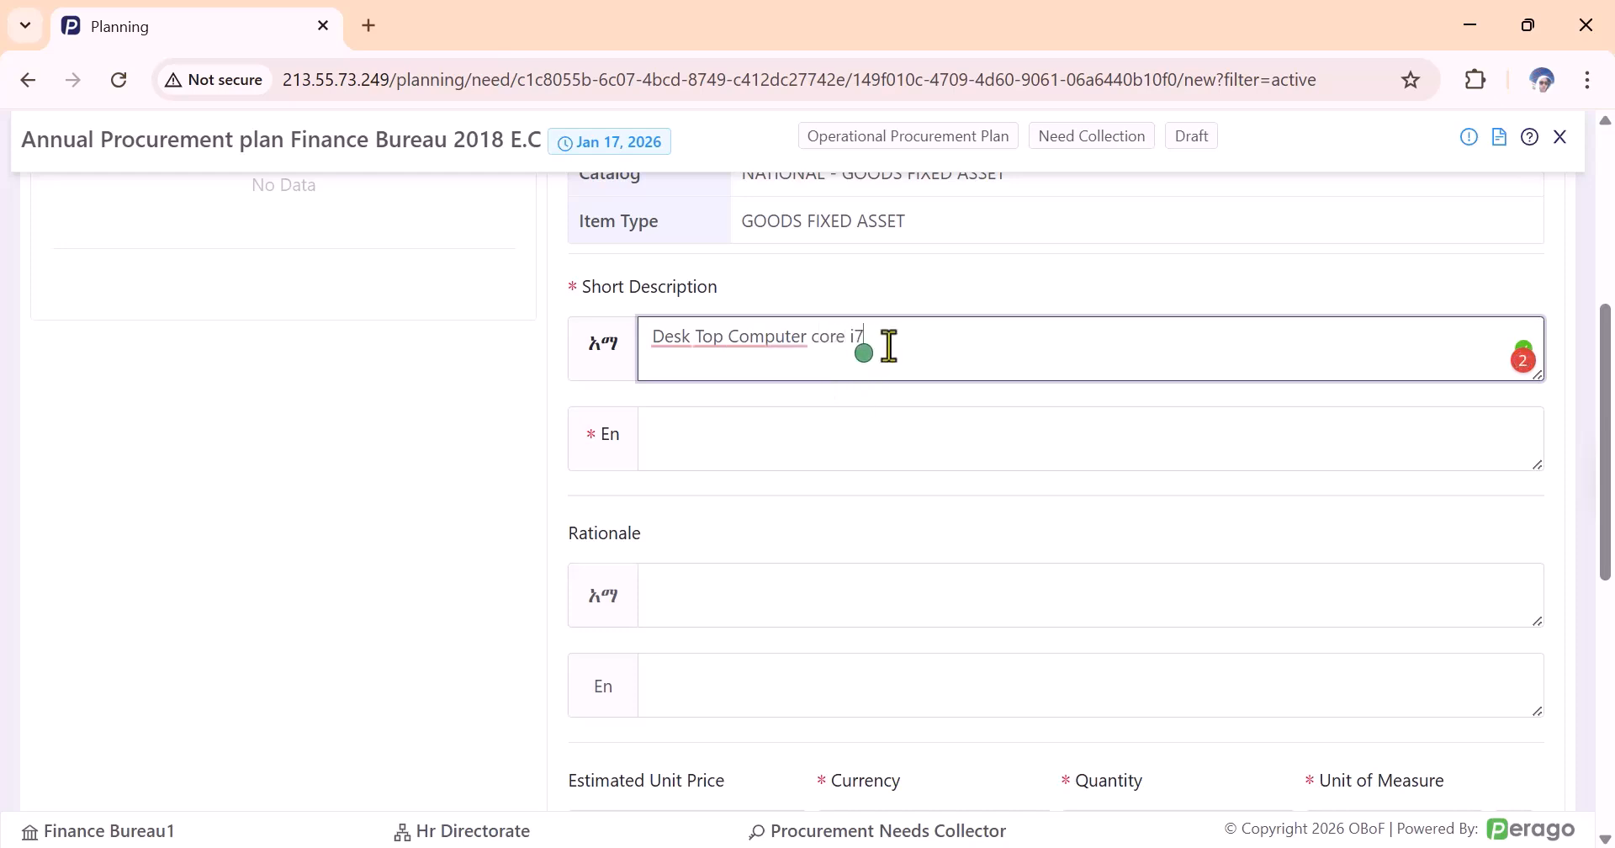
{"action": "left_click_drag", "start_coordinate": [889, 344], "coordinate": [631, 331]}
{"action": "right_click", "coordinate": [706, 341]}
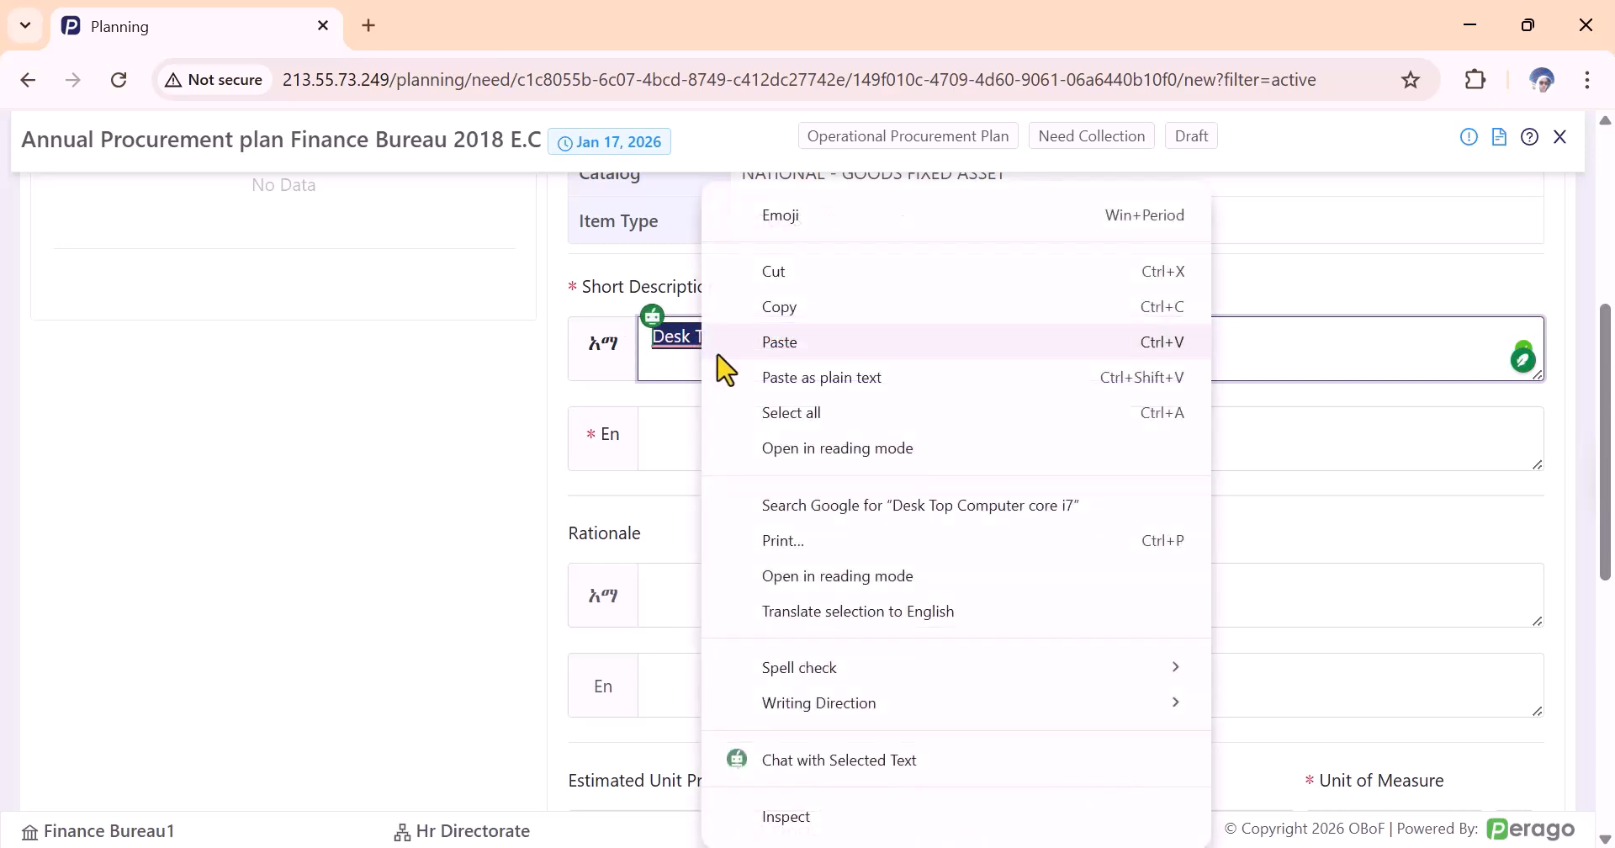
{"action": "left_click", "coordinate": [809, 306]}
{"action": "left_click", "coordinate": [714, 445]}
{"action": "right_click", "coordinate": [715, 441]}
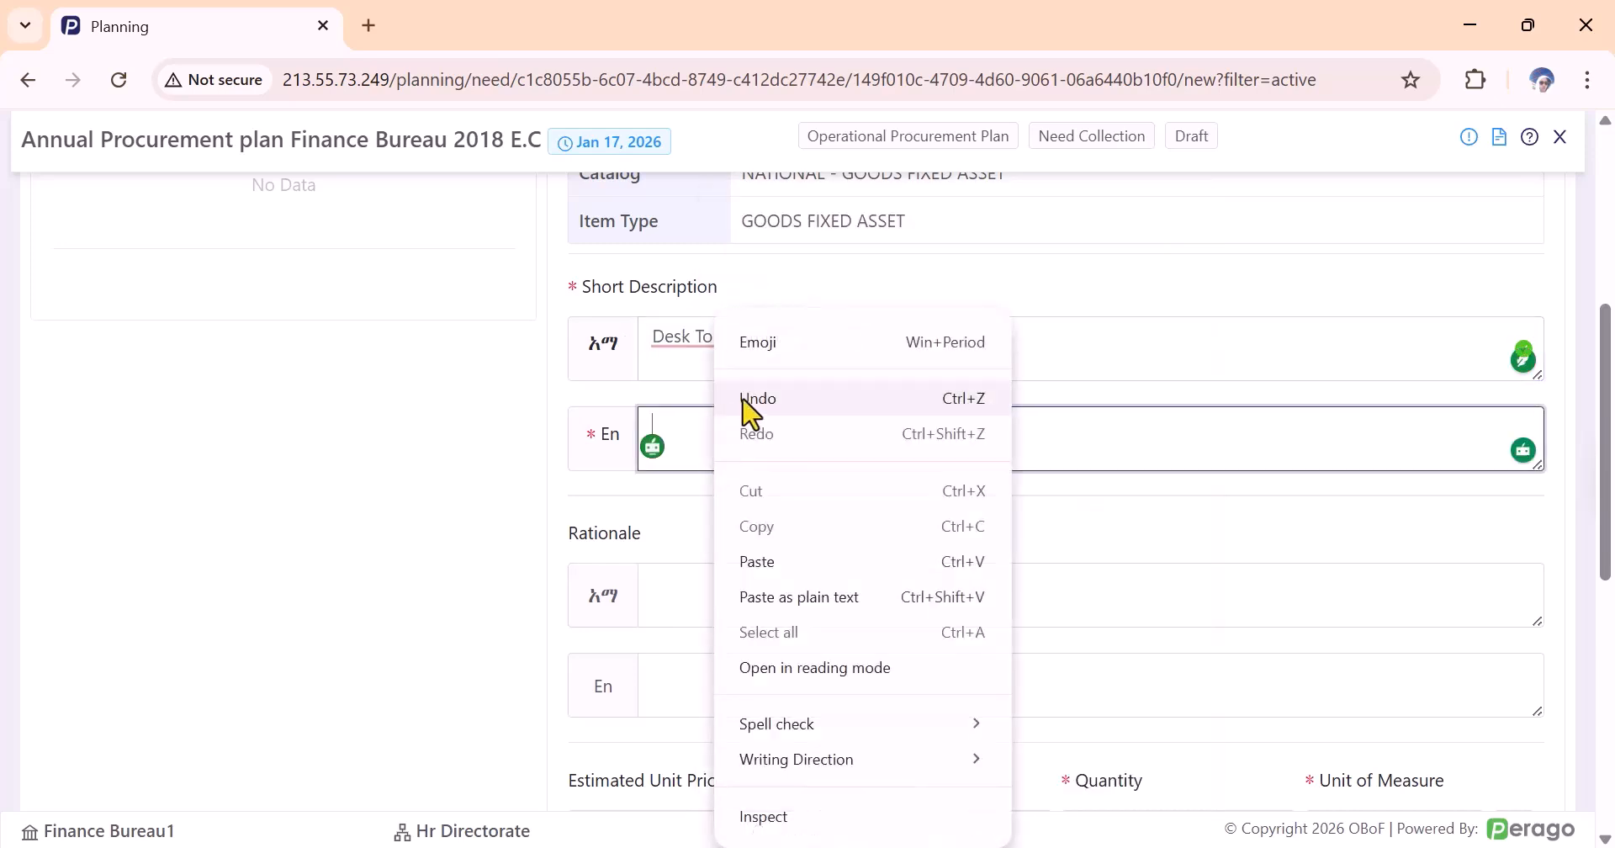
{"action": "left_click", "coordinate": [757, 561]}
Paste "Desk Top Computer core i7" as the Amharic and English rationale.
{"action": "scroll", "coordinate": [725, 488], "scroll_direction": "down", "scroll_amount": 2}
{"action": "left_click", "coordinate": [719, 473]}
{"action": "right_click", "coordinate": [729, 475]}
{"action": "left_click", "coordinate": [765, 561]}
{"action": "left_click", "coordinate": [732, 559]}
{"action": "right_click", "coordinate": [739, 572]}
{"action": "left_click", "coordinate": [794, 305]}
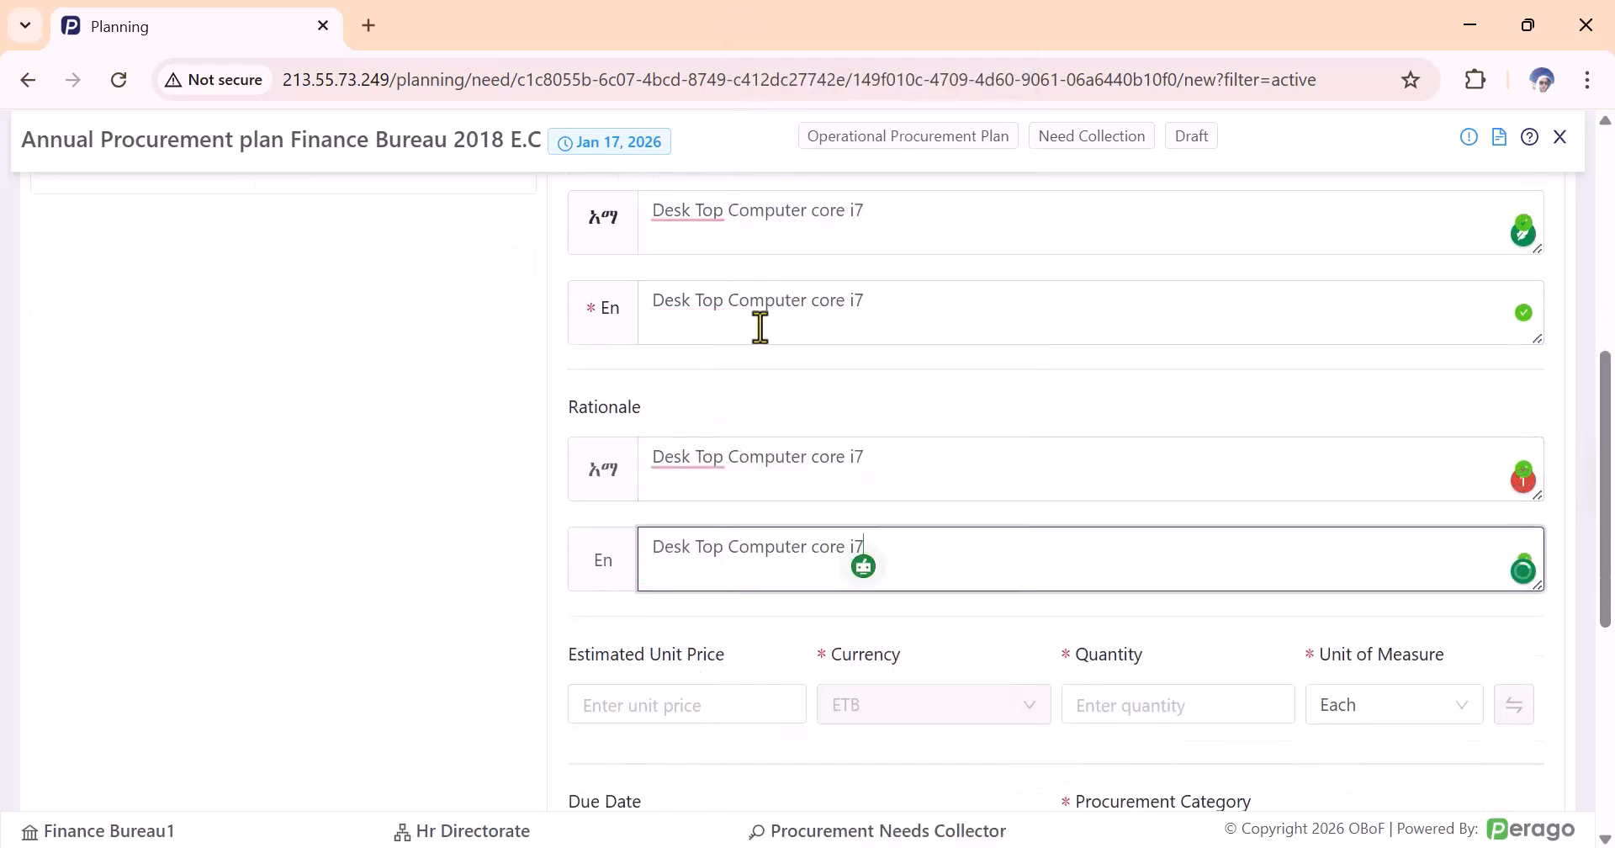
Set the new need's estimated unit price to 100,000, quantity to 30 and due date to February.
{"action": "scroll", "coordinate": [750, 457], "scroll_direction": "down", "scroll_amount": 3}
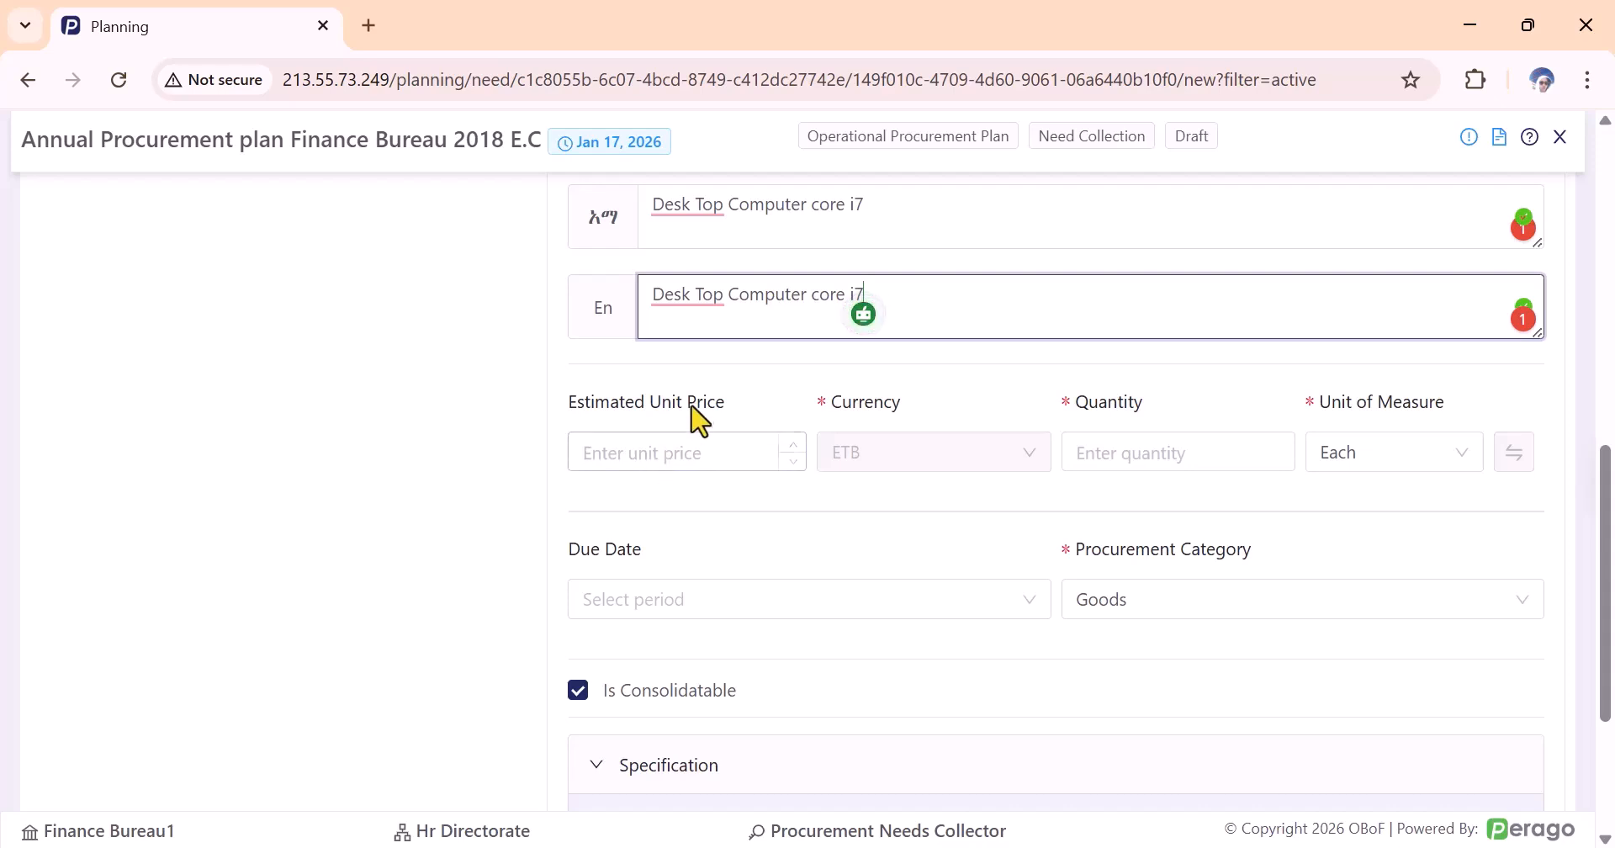
{"action": "left_click", "coordinate": [653, 463]}
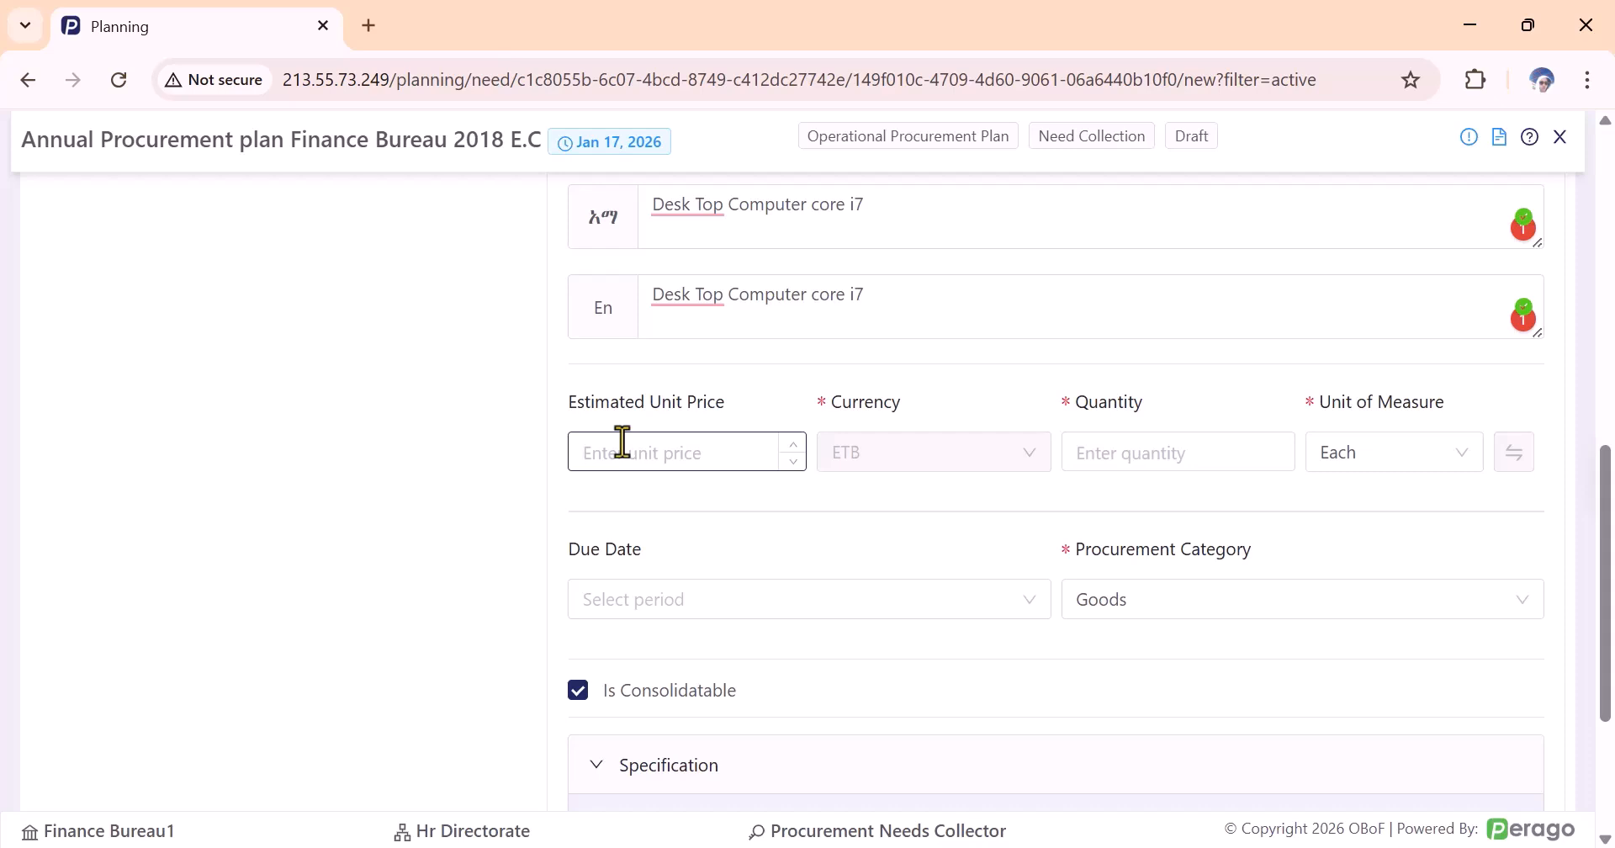
{"action": "type", "text": "100000"}
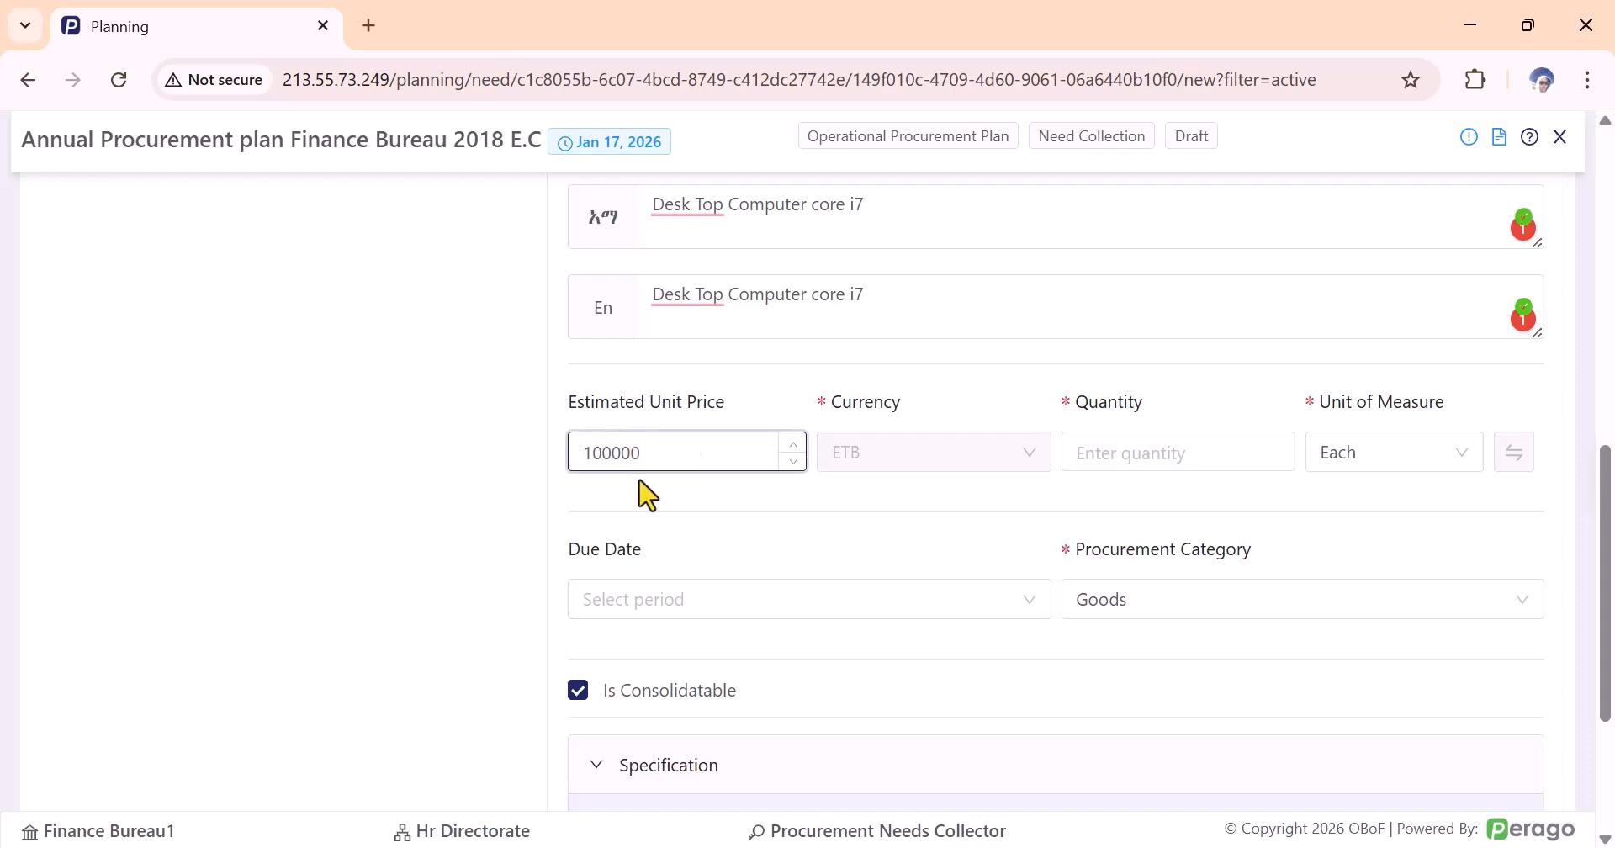
{"action": "left_click", "coordinate": [648, 494]}
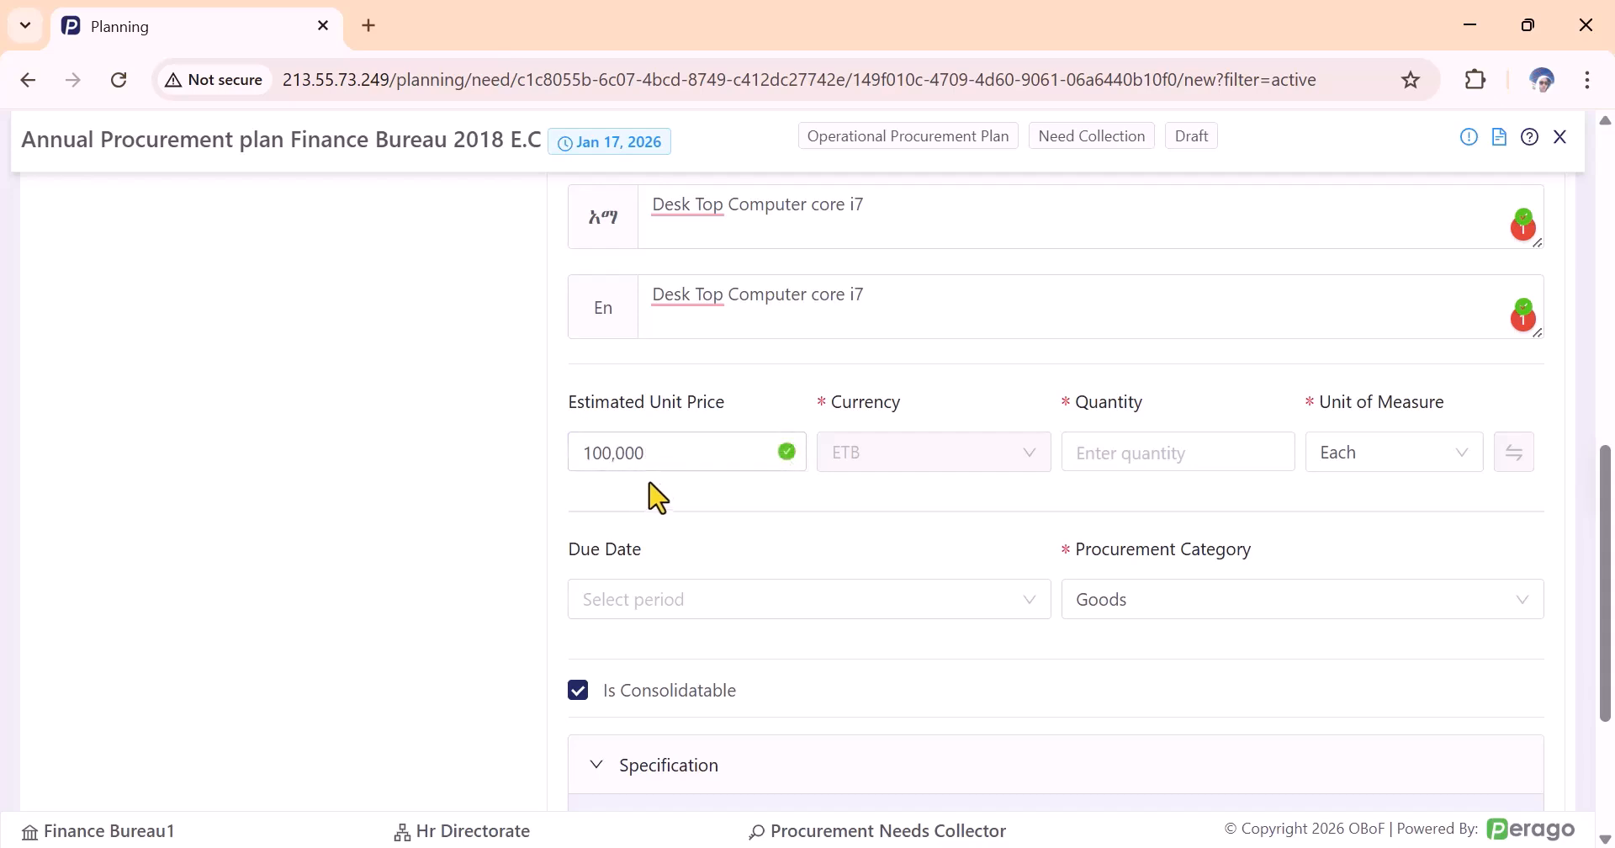
{"action": "left_click", "coordinate": [1133, 464]}
{"action": "type", "text": "30"}
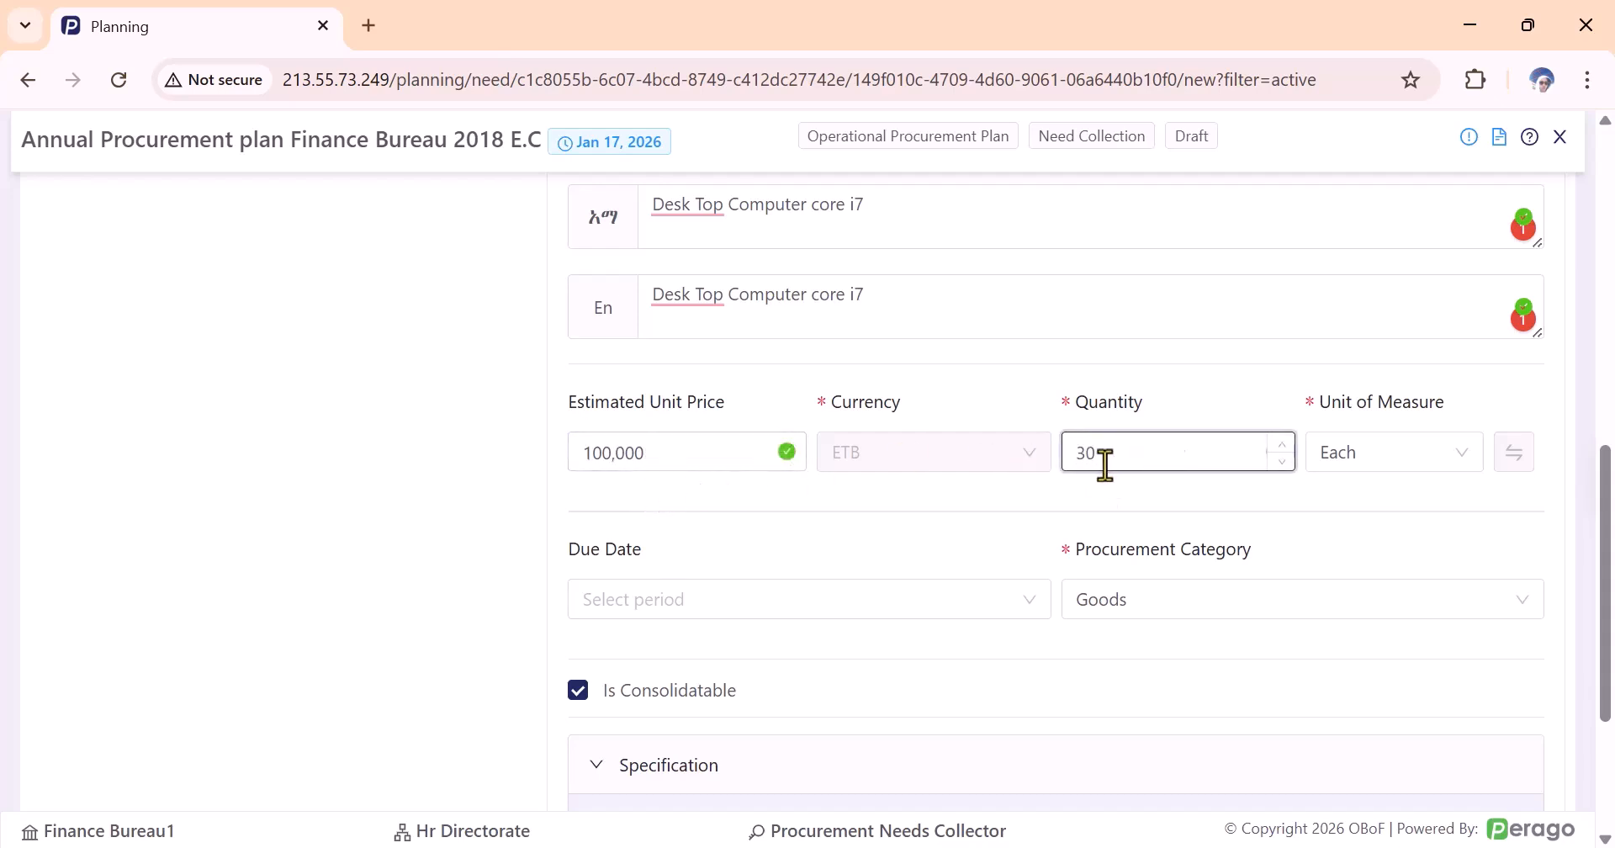
{"action": "scroll", "coordinate": [1009, 496], "scroll_direction": "down", "scroll_amount": 3}
{"action": "left_click", "coordinate": [717, 363]}
{"action": "left_click", "coordinate": [639, 454]}
Enter "Desk Top Computer core i7 RAM 8GB,STORAGE 2TB SSD" as the technical detail in the general specification.
{"action": "scroll", "coordinate": [933, 471], "scroll_direction": "down", "scroll_amount": 1}
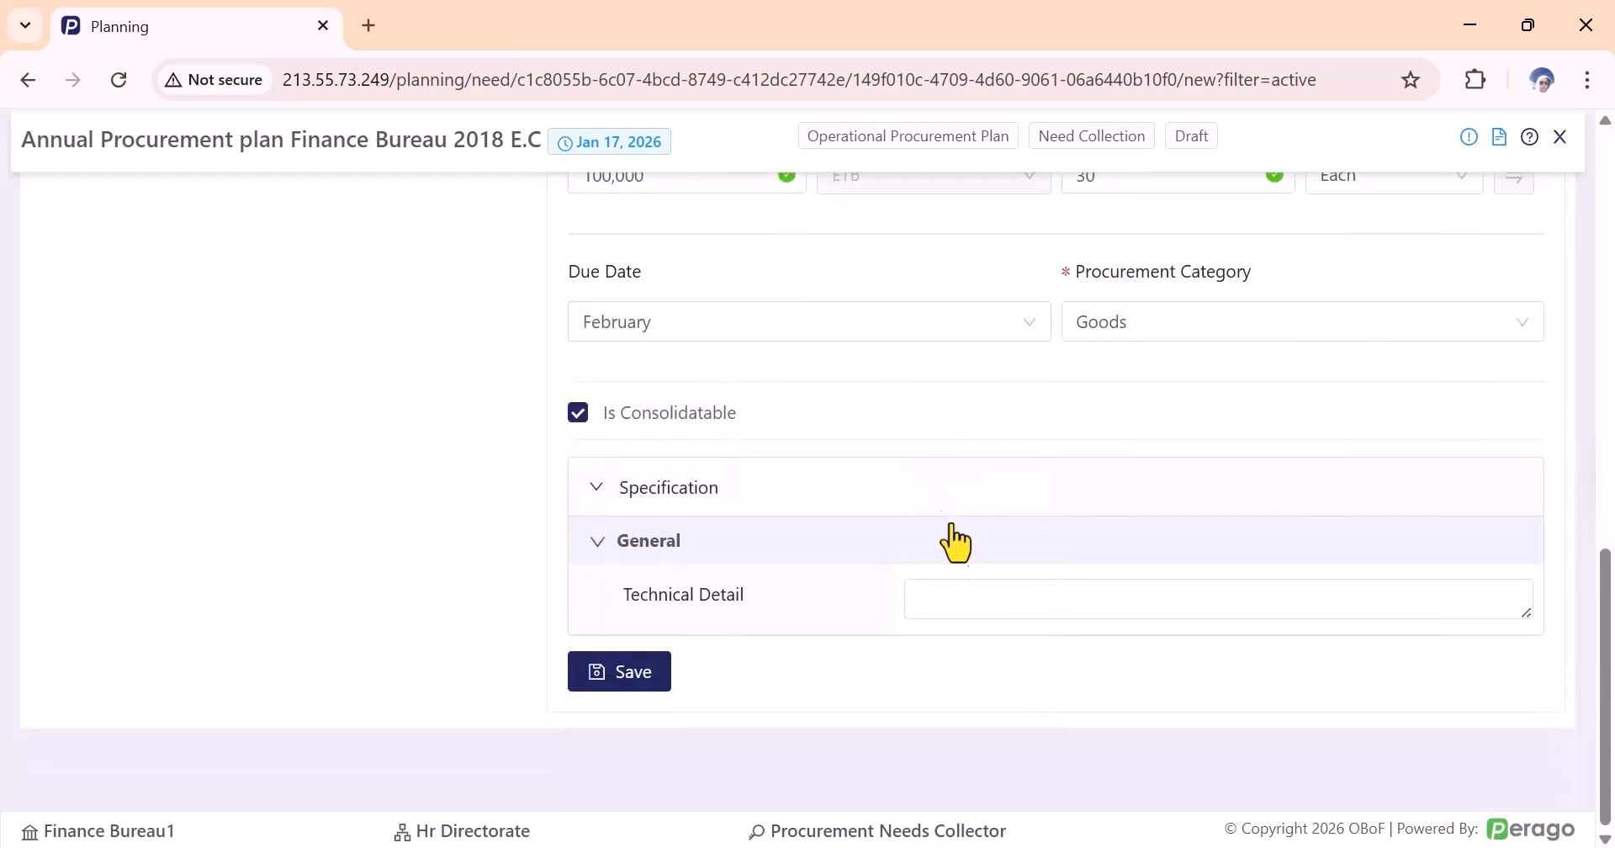
{"action": "left_click", "coordinate": [944, 596]}
{"action": "right_click", "coordinate": [944, 598]}
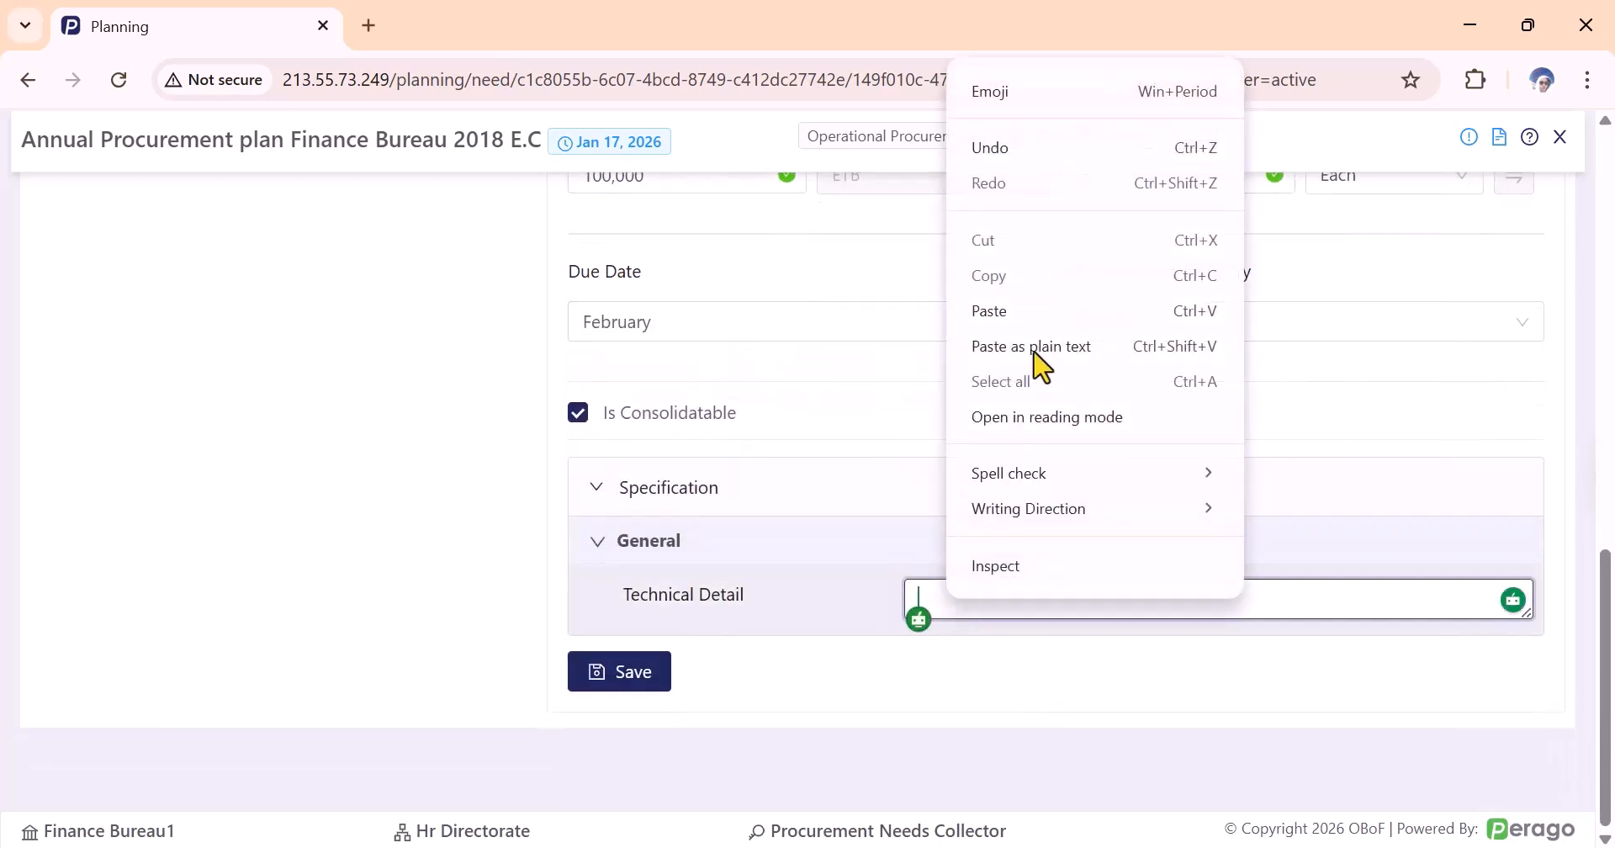
{"action": "left_click", "coordinate": [991, 311]}
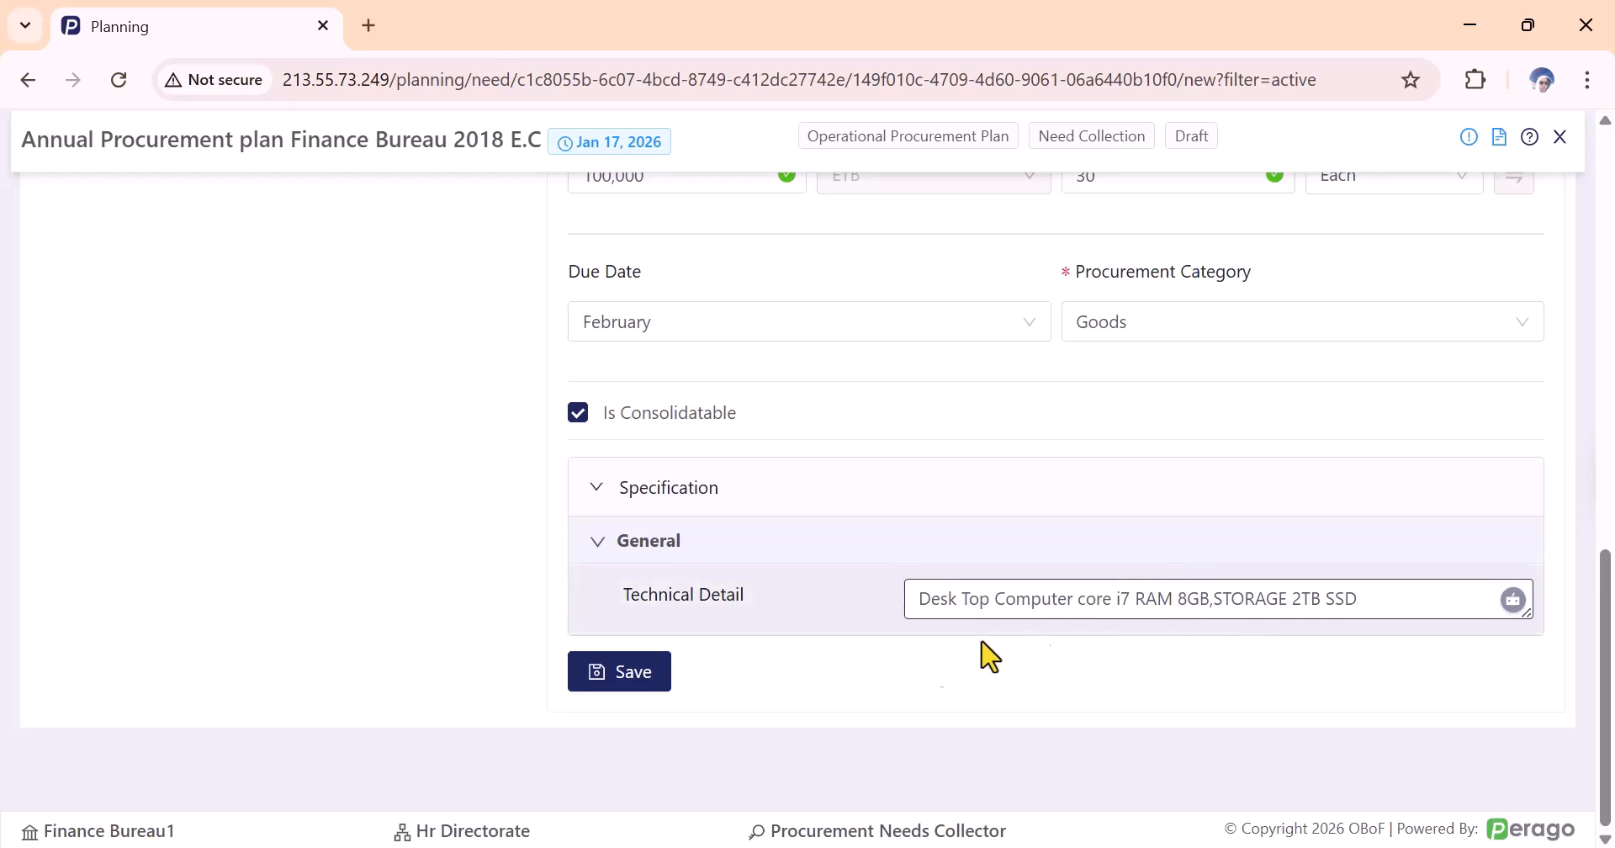
Save the new desktop computer need and expand its Need Distribution Plan.
{"action": "left_click", "coordinate": [646, 681]}
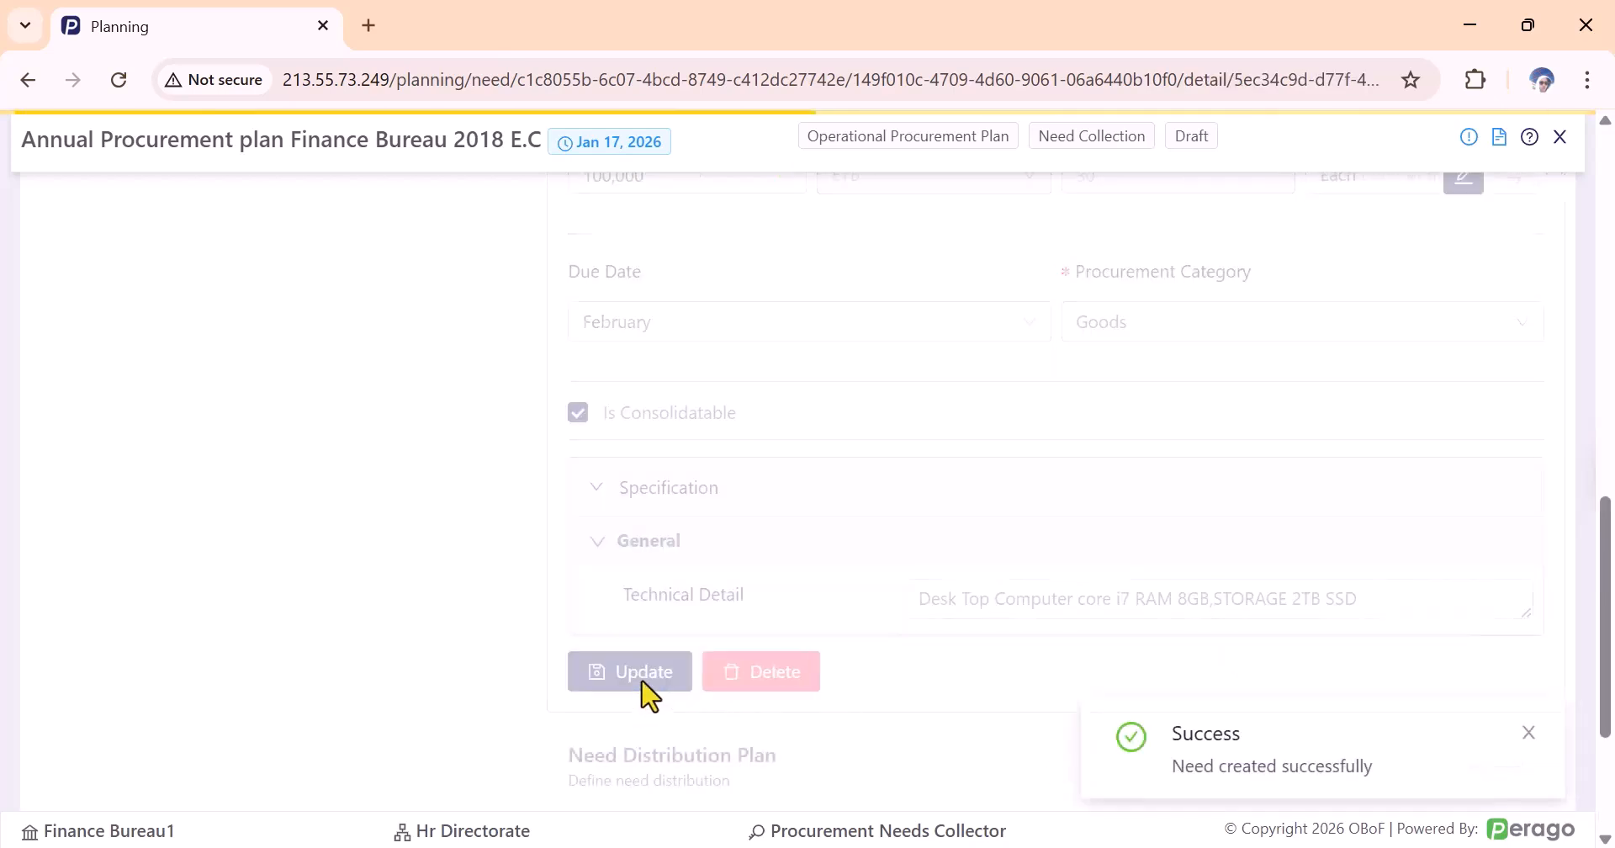
{"action": "scroll", "coordinate": [768, 547], "scroll_direction": "down", "scroll_amount": 3}
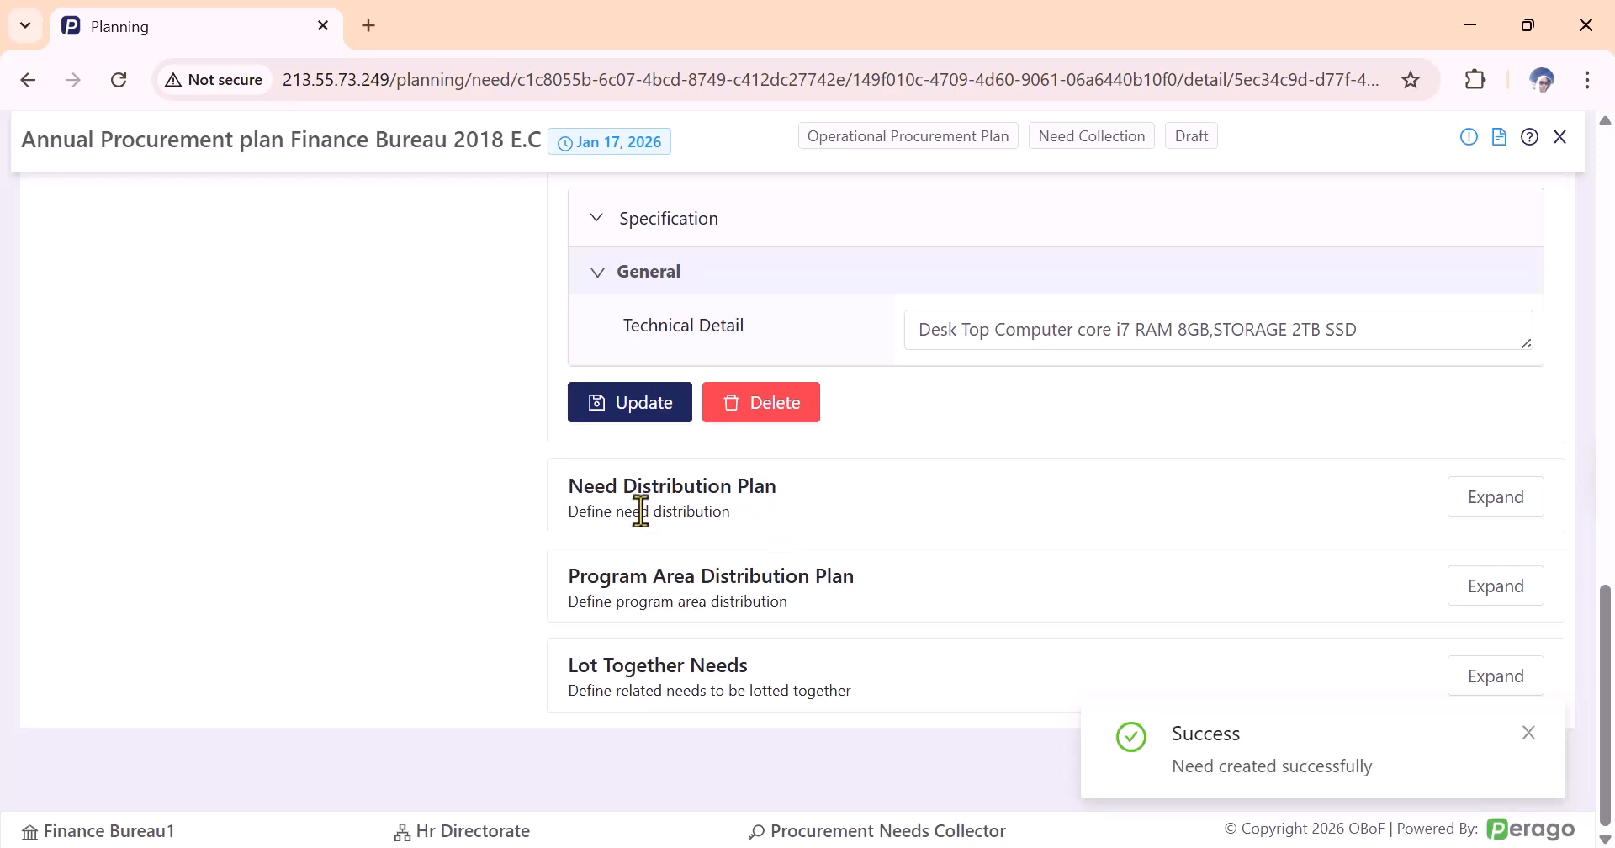
{"action": "left_click_drag", "start_coordinate": [562, 487], "coordinate": [782, 489]}
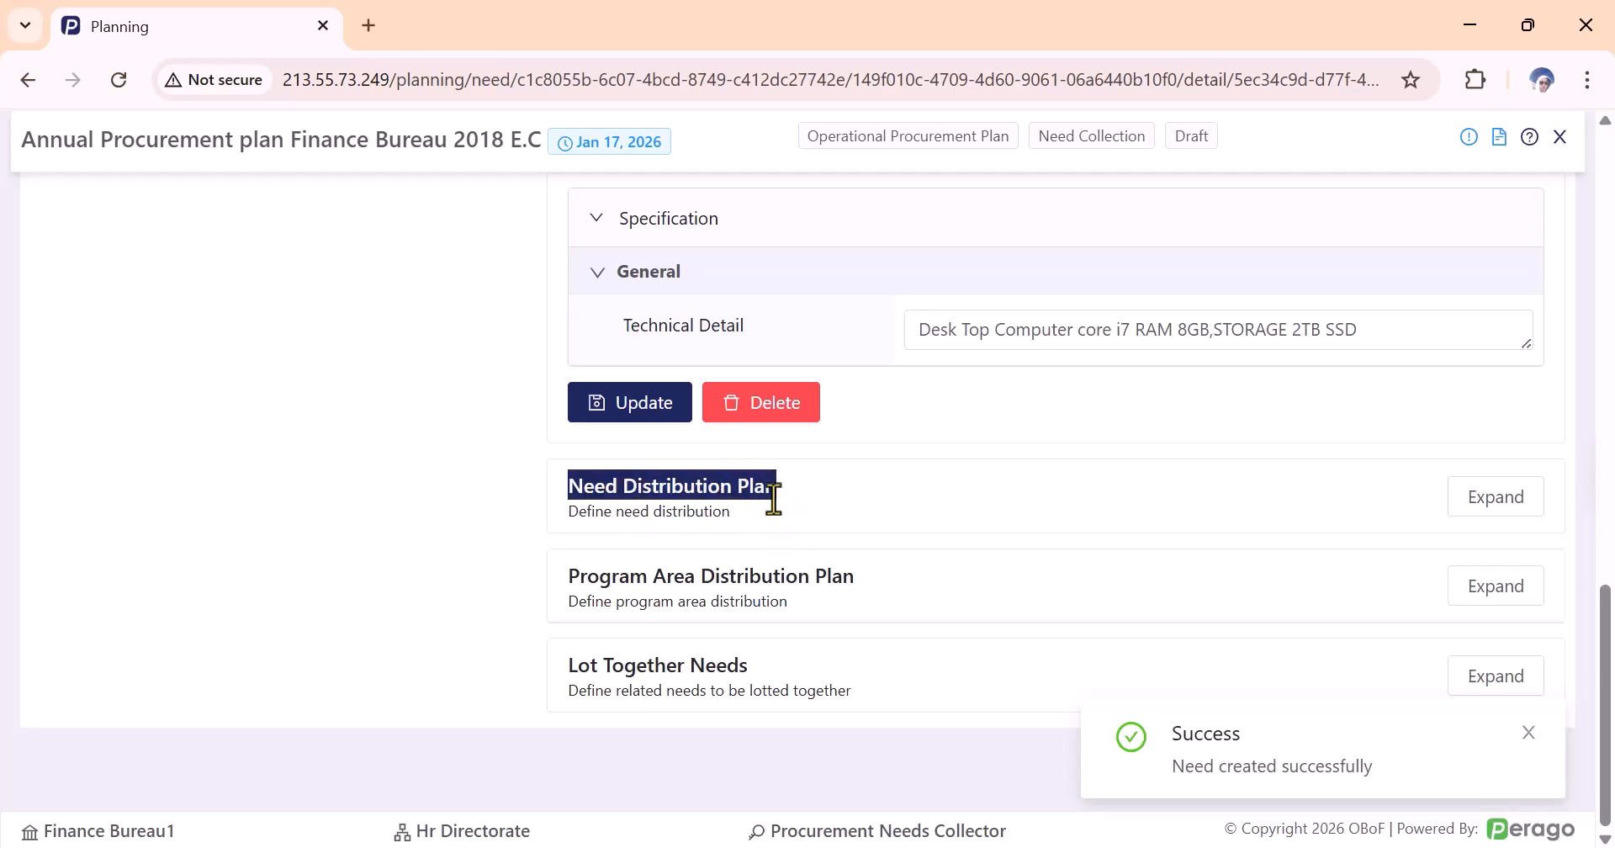
{"action": "left_click", "coordinate": [748, 508]}
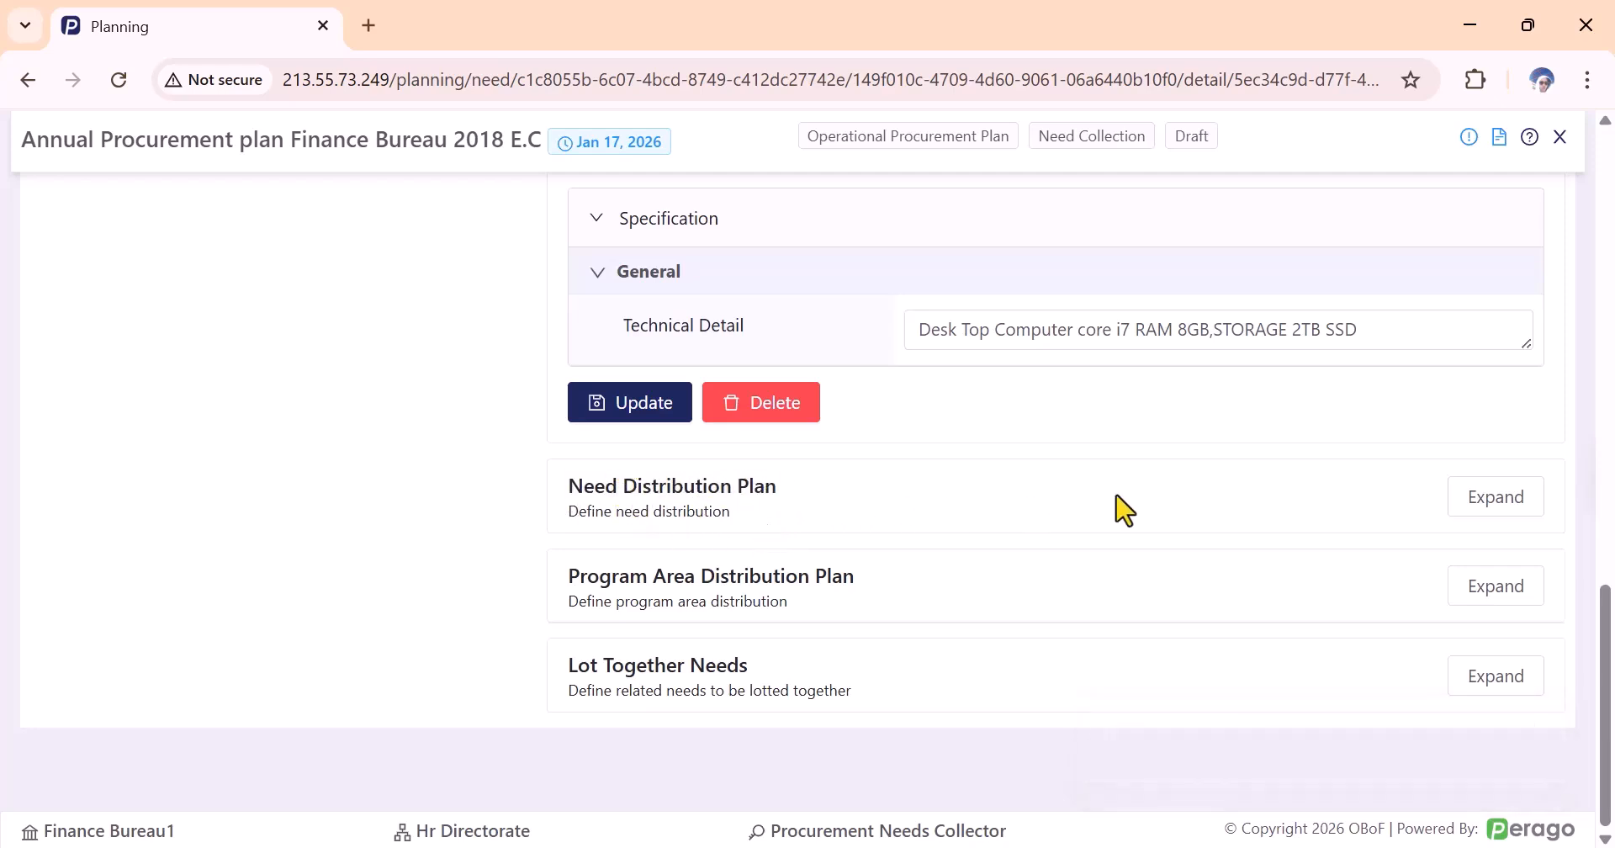
{"action": "left_click", "coordinate": [1496, 498]}
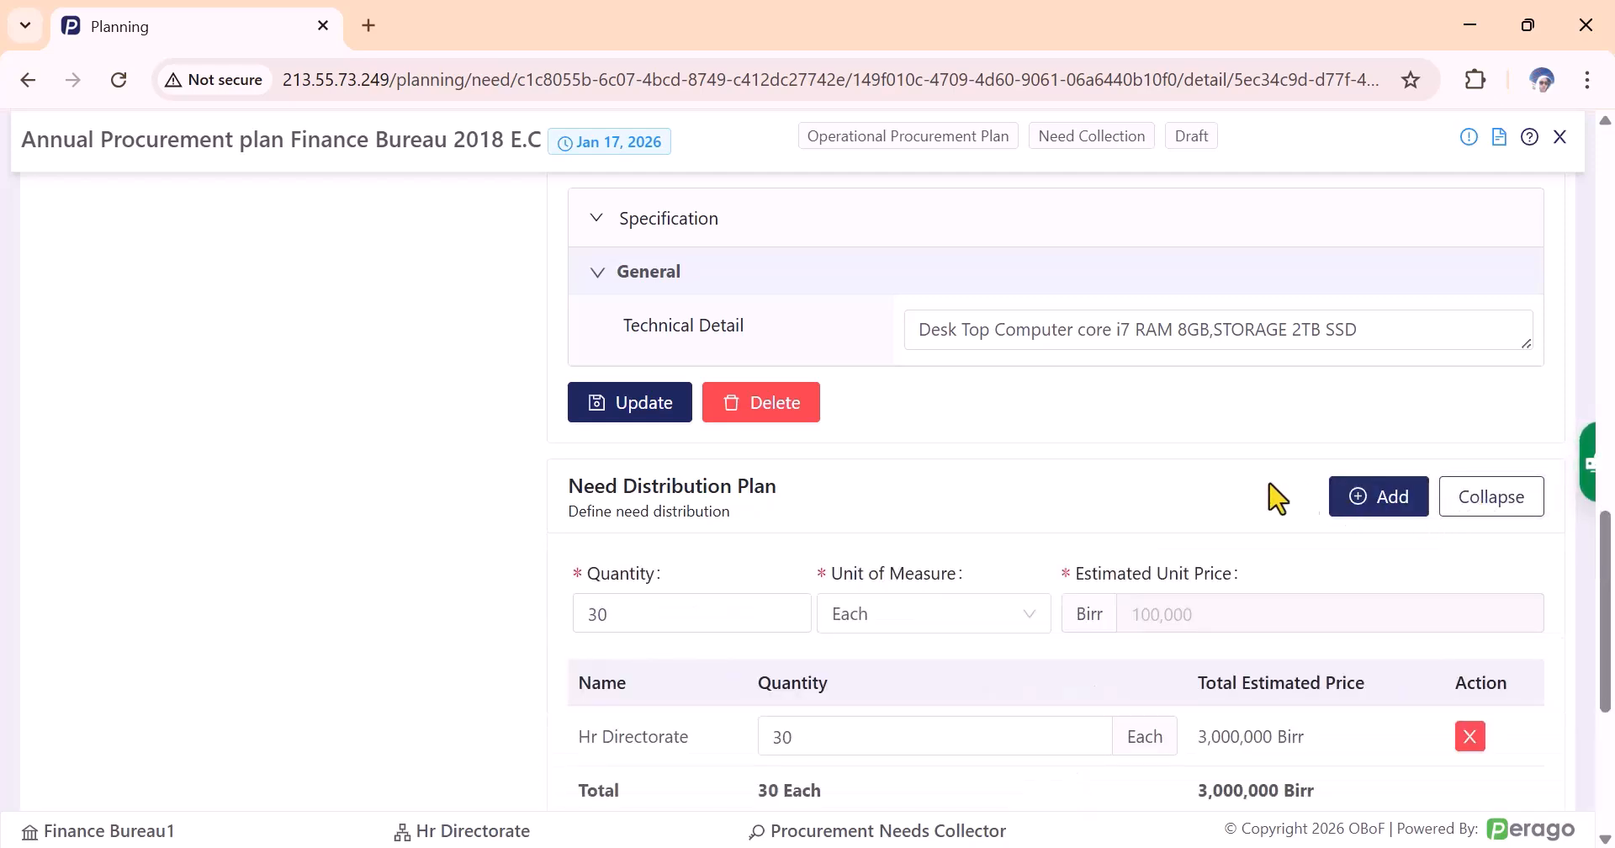
Review the need distribution and confirm Hr Directorate as the selected unit in the Unit Selector.
{"action": "scroll", "coordinate": [1110, 486], "scroll_direction": "down", "scroll_amount": 1}
{"action": "scroll", "coordinate": [1102, 487], "scroll_direction": "down", "scroll_amount": 1}
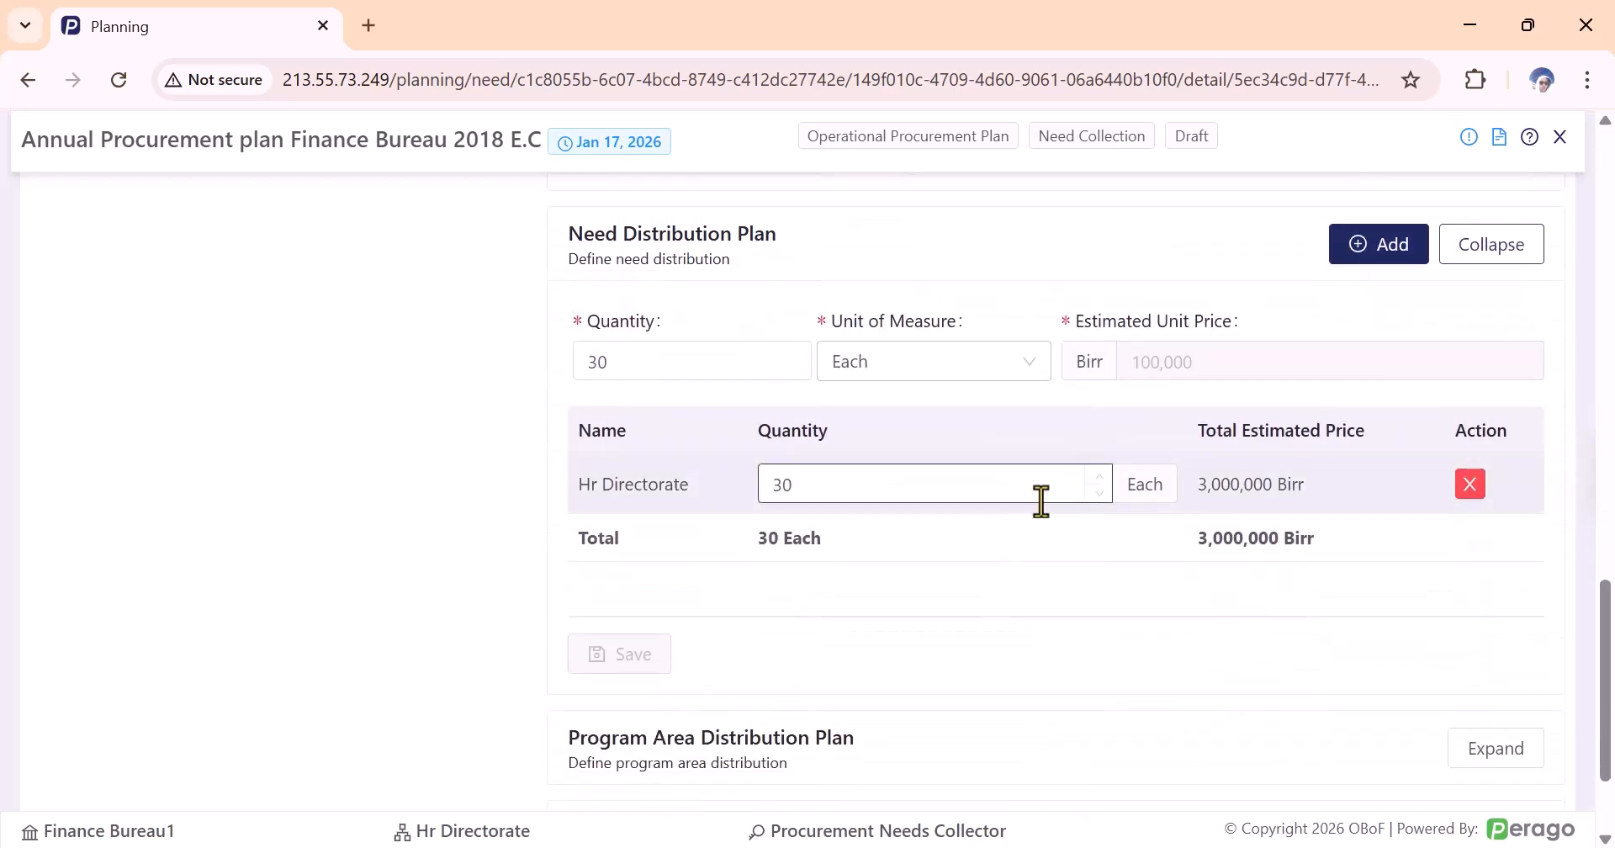
{"action": "left_click_drag", "start_coordinate": [721, 496], "coordinate": [678, 533]}
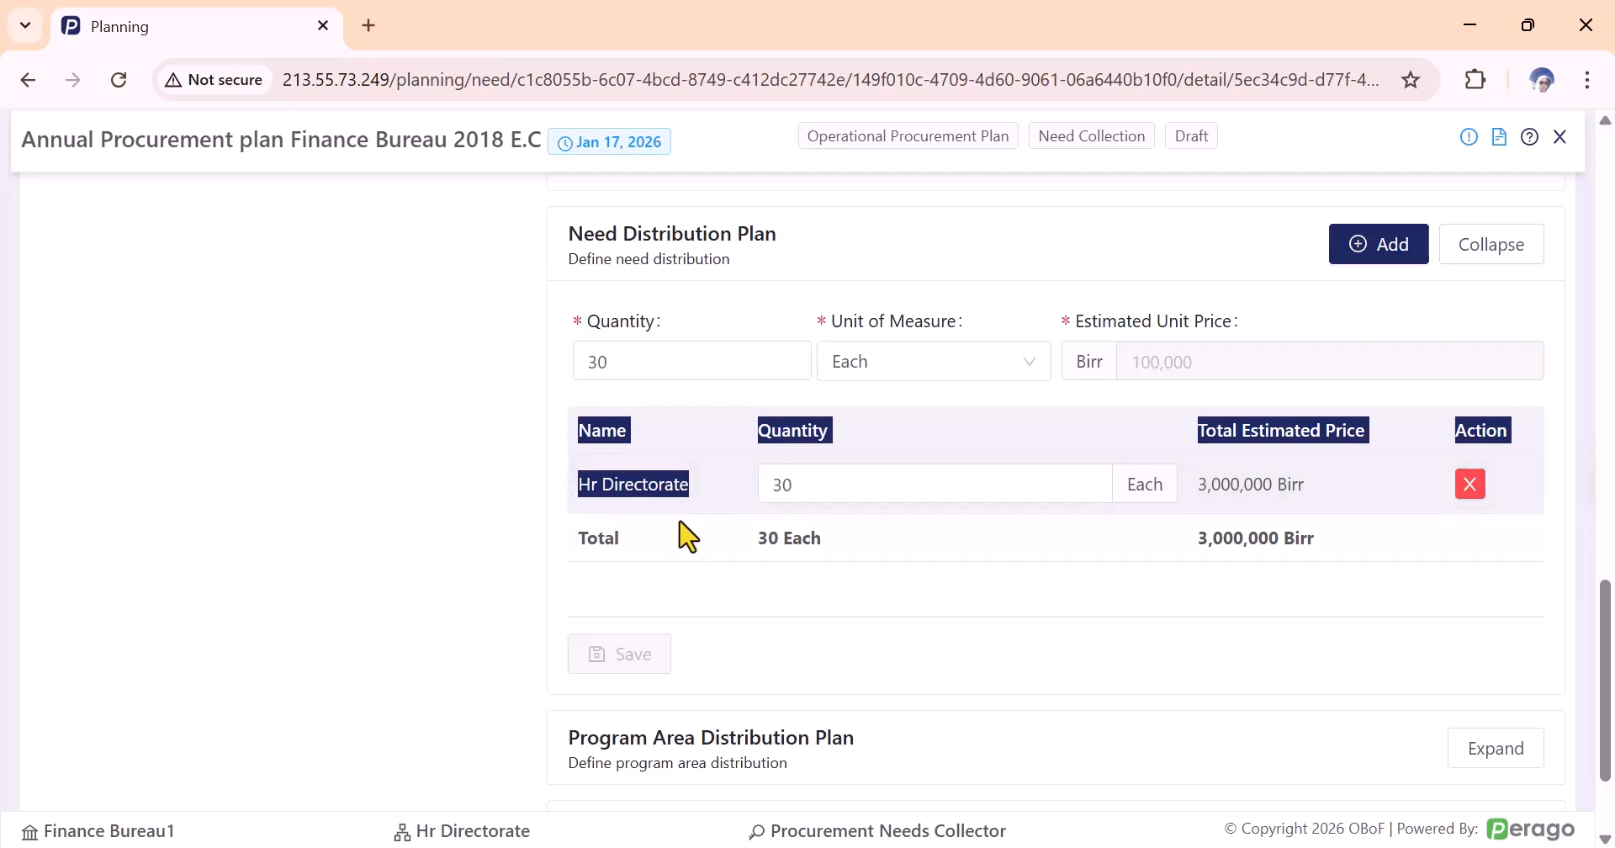
{"action": "left_click", "coordinate": [722, 549]}
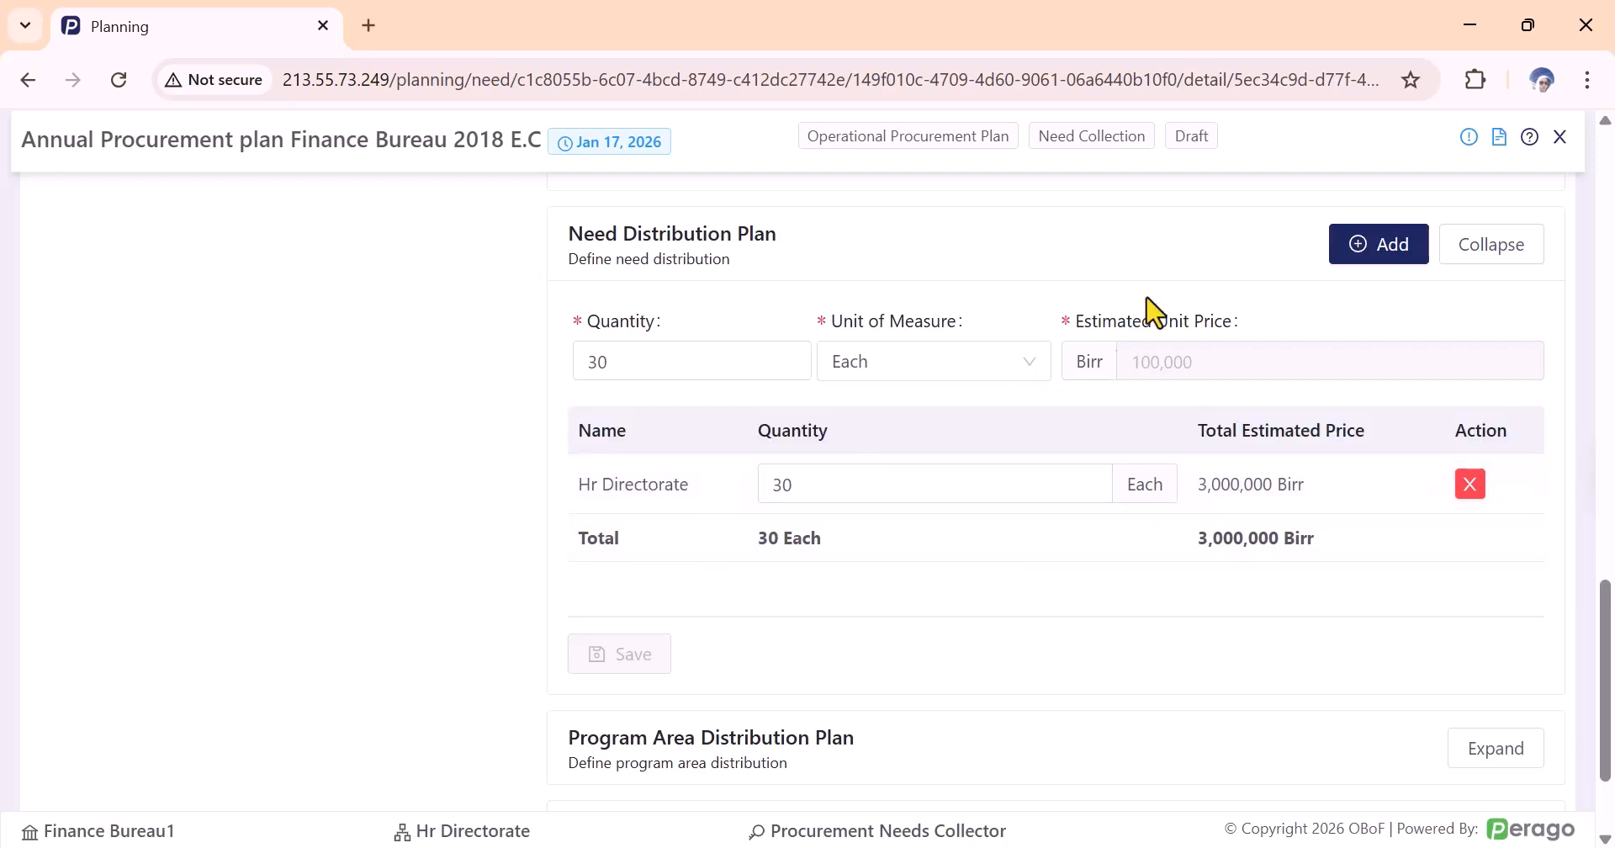
{"action": "left_click", "coordinate": [1343, 257]}
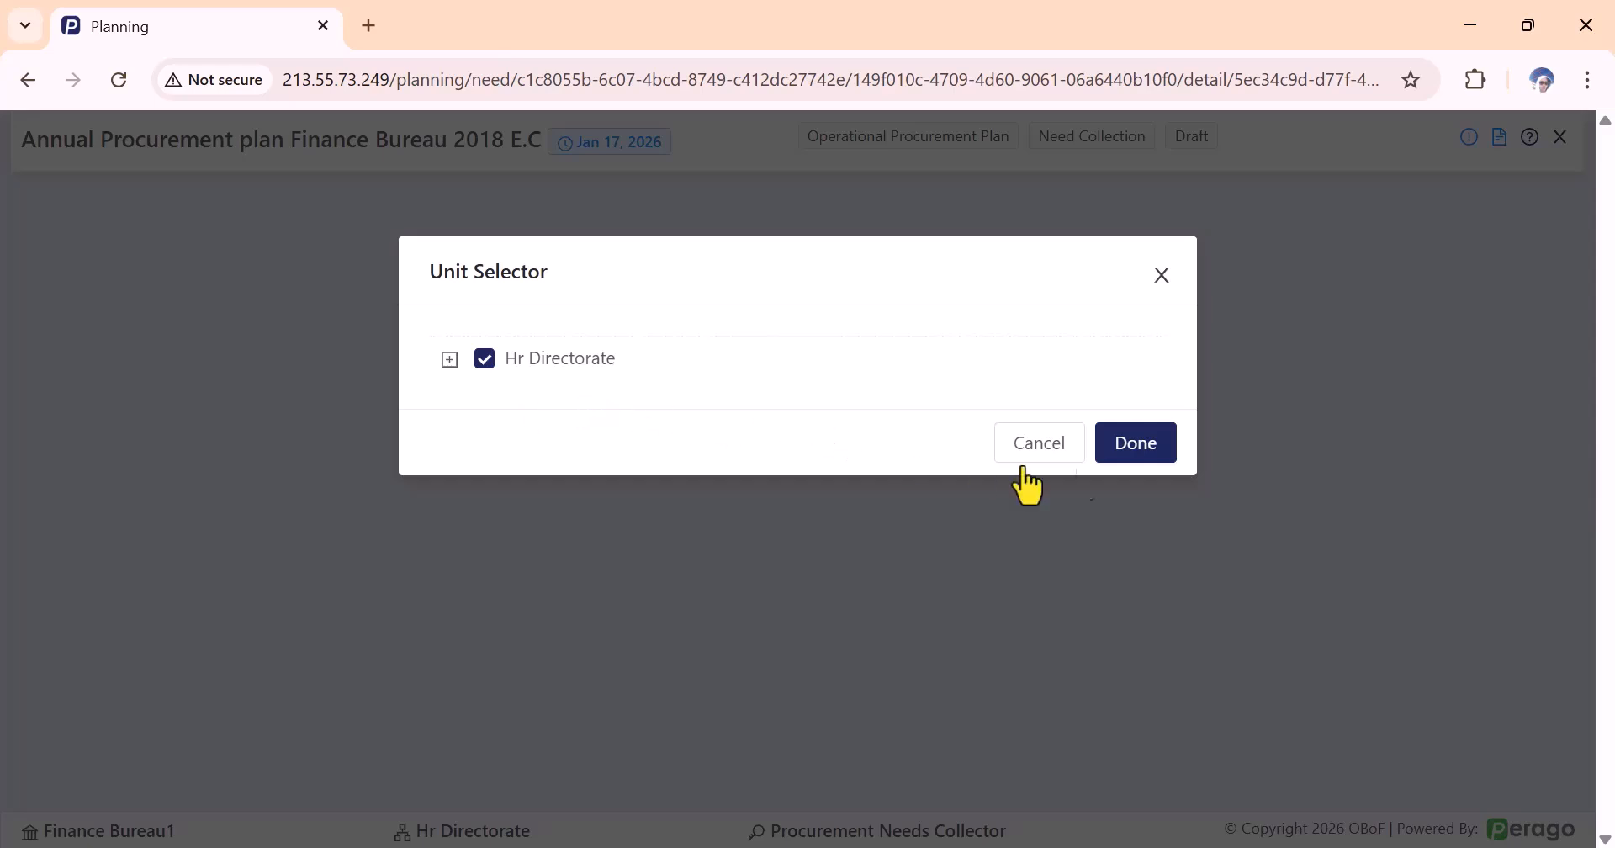
{"action": "left_click", "coordinate": [1138, 454]}
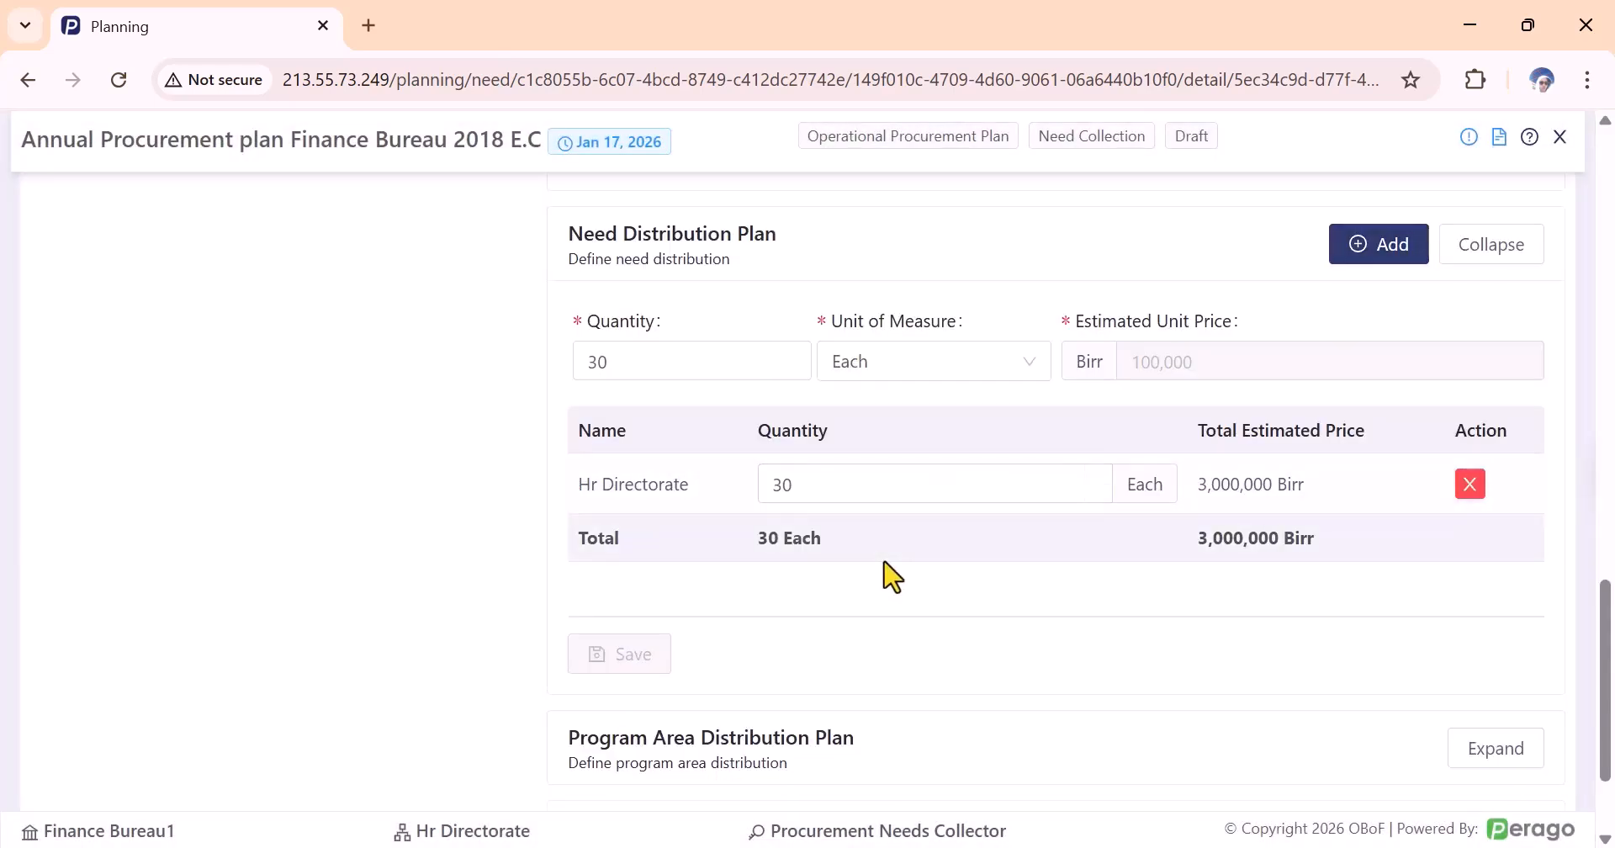
Add Providing Support and Service and Innovation, Technology and Research for Improving Productivity and Competitiveness to the Program Area Distribution Plan.
{"action": "scroll", "coordinate": [879, 563], "scroll_direction": "down", "scroll_amount": 2}
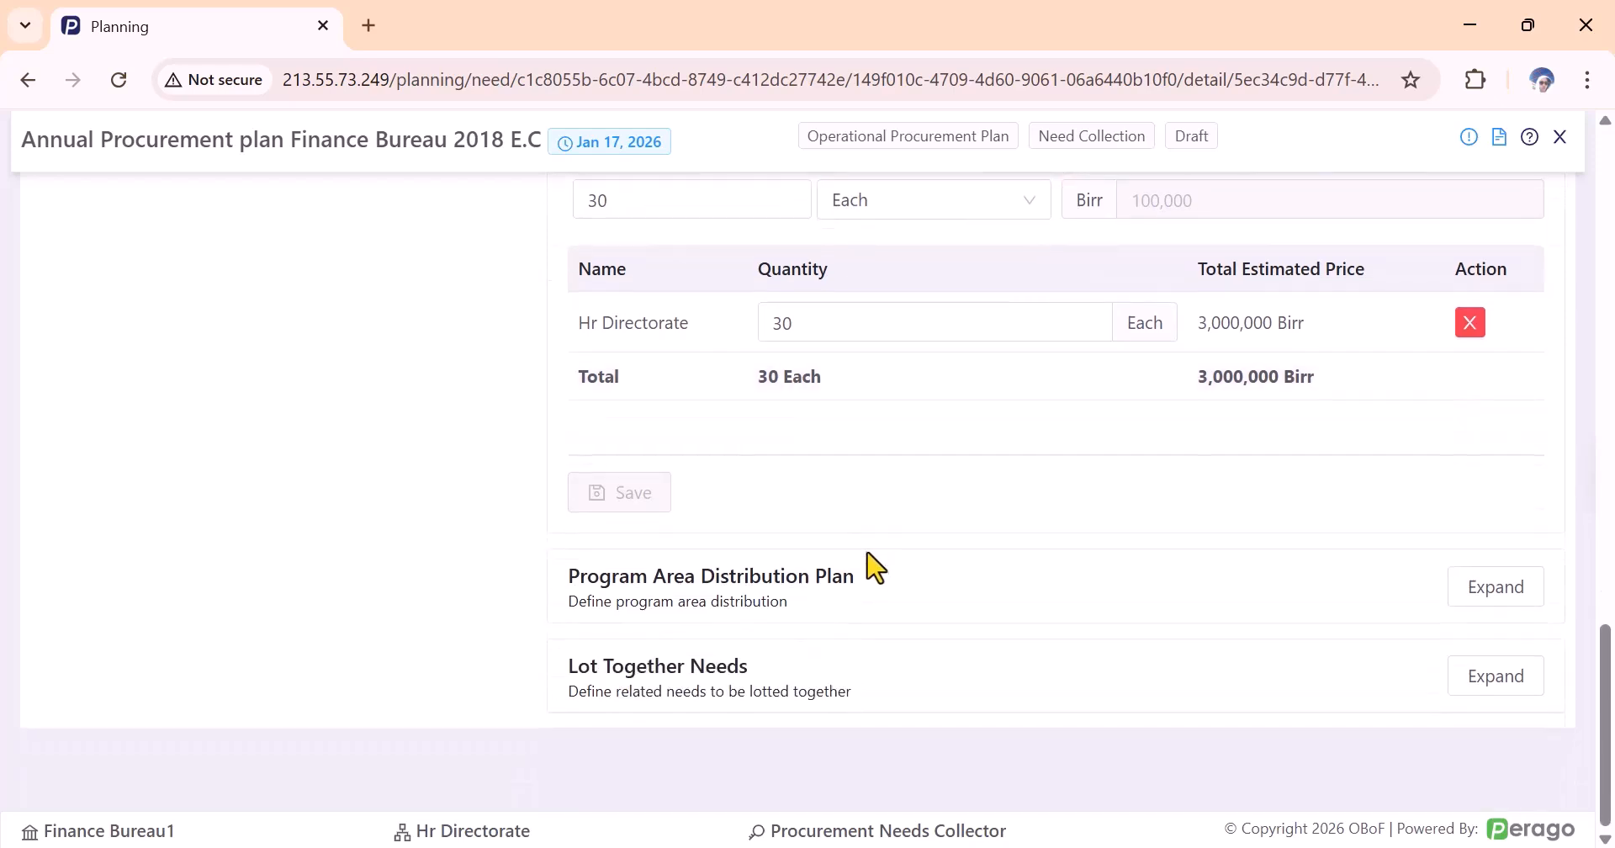
{"action": "left_click_drag", "start_coordinate": [881, 575], "coordinate": [552, 579]}
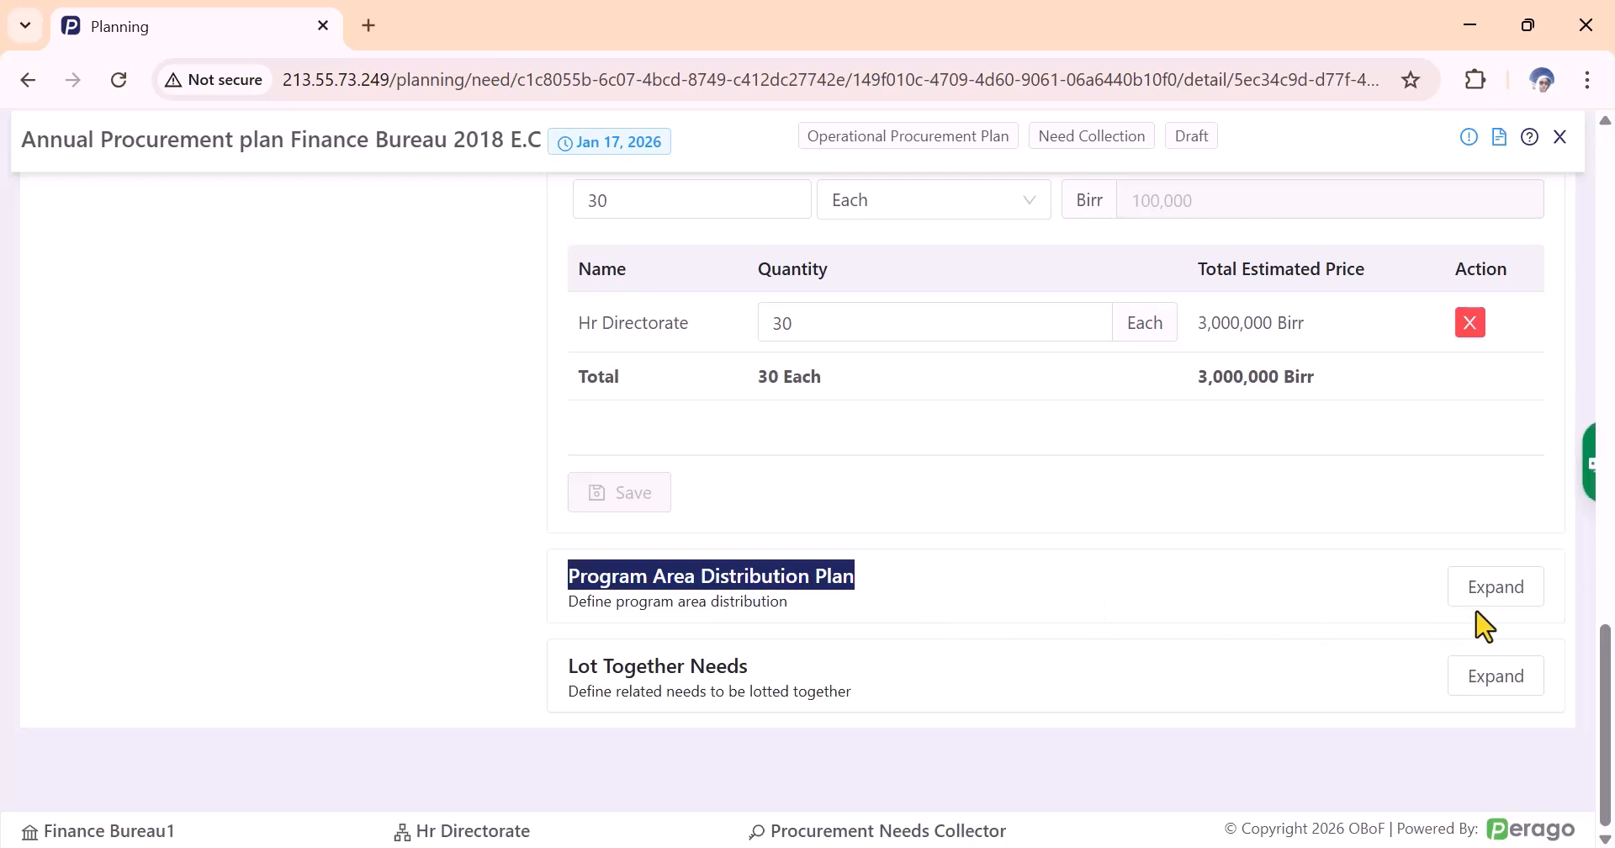
{"action": "left_click", "coordinate": [1481, 593]}
{"action": "scroll", "coordinate": [1137, 565], "scroll_direction": "down", "scroll_amount": 3}
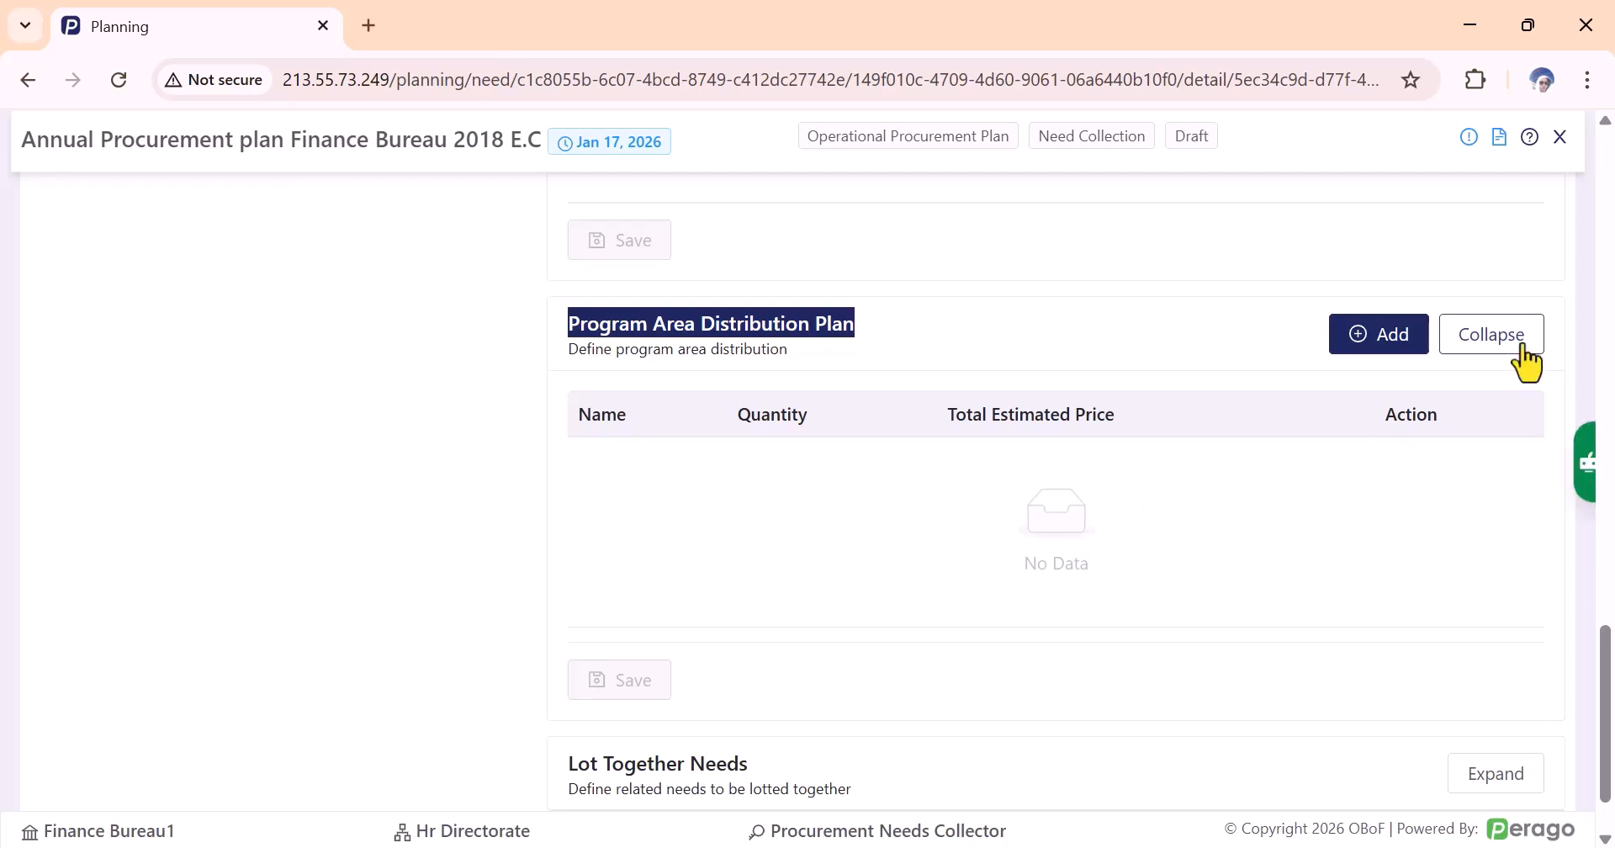
{"action": "left_click", "coordinate": [1400, 345]}
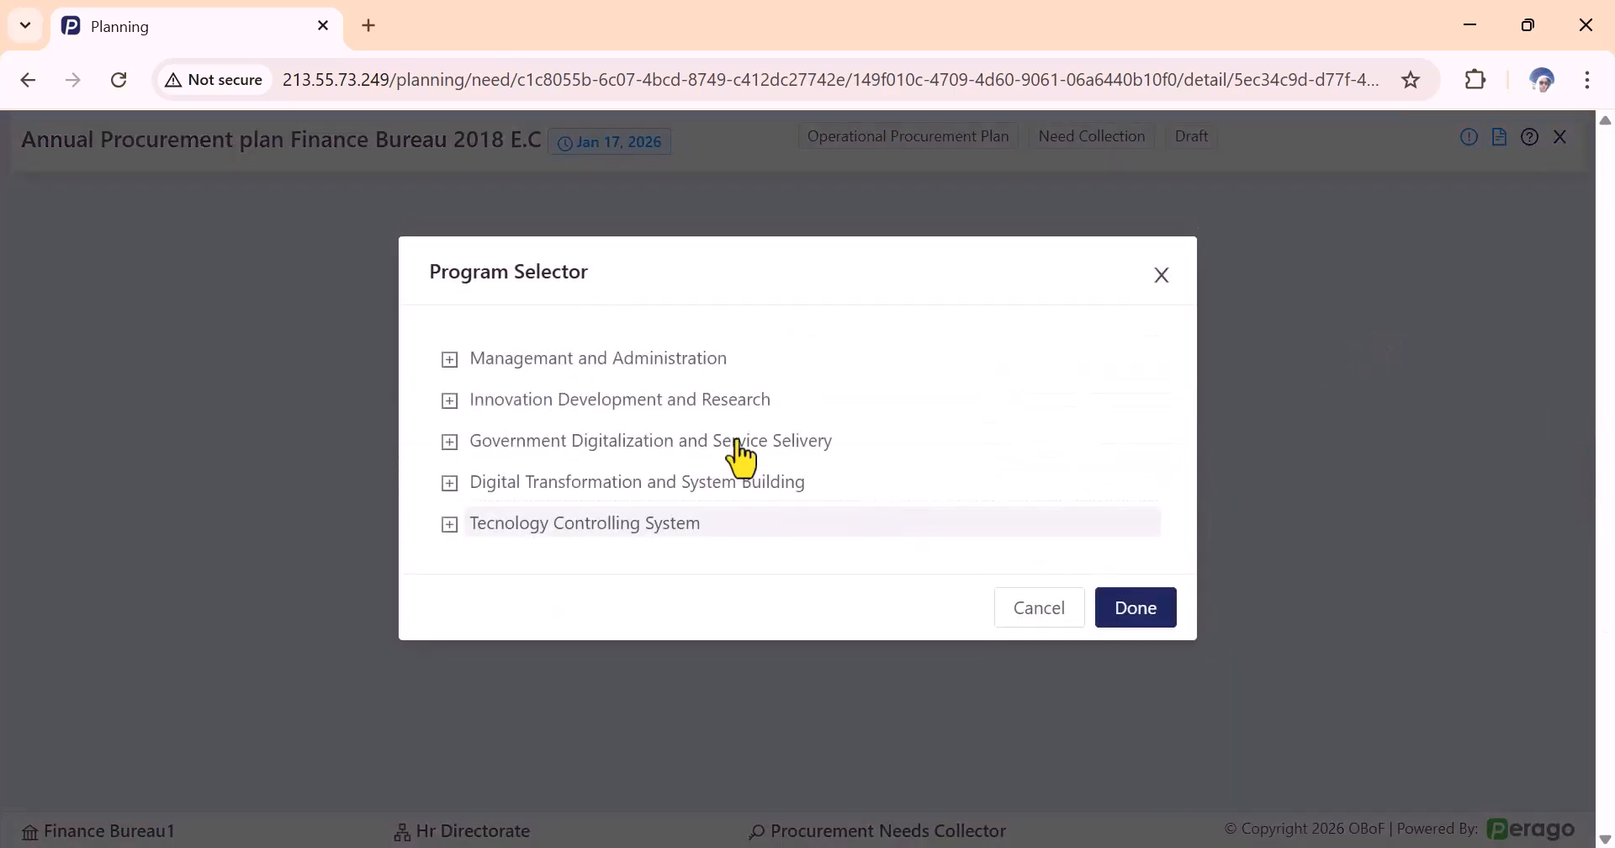
{"action": "left_click", "coordinate": [449, 360]}
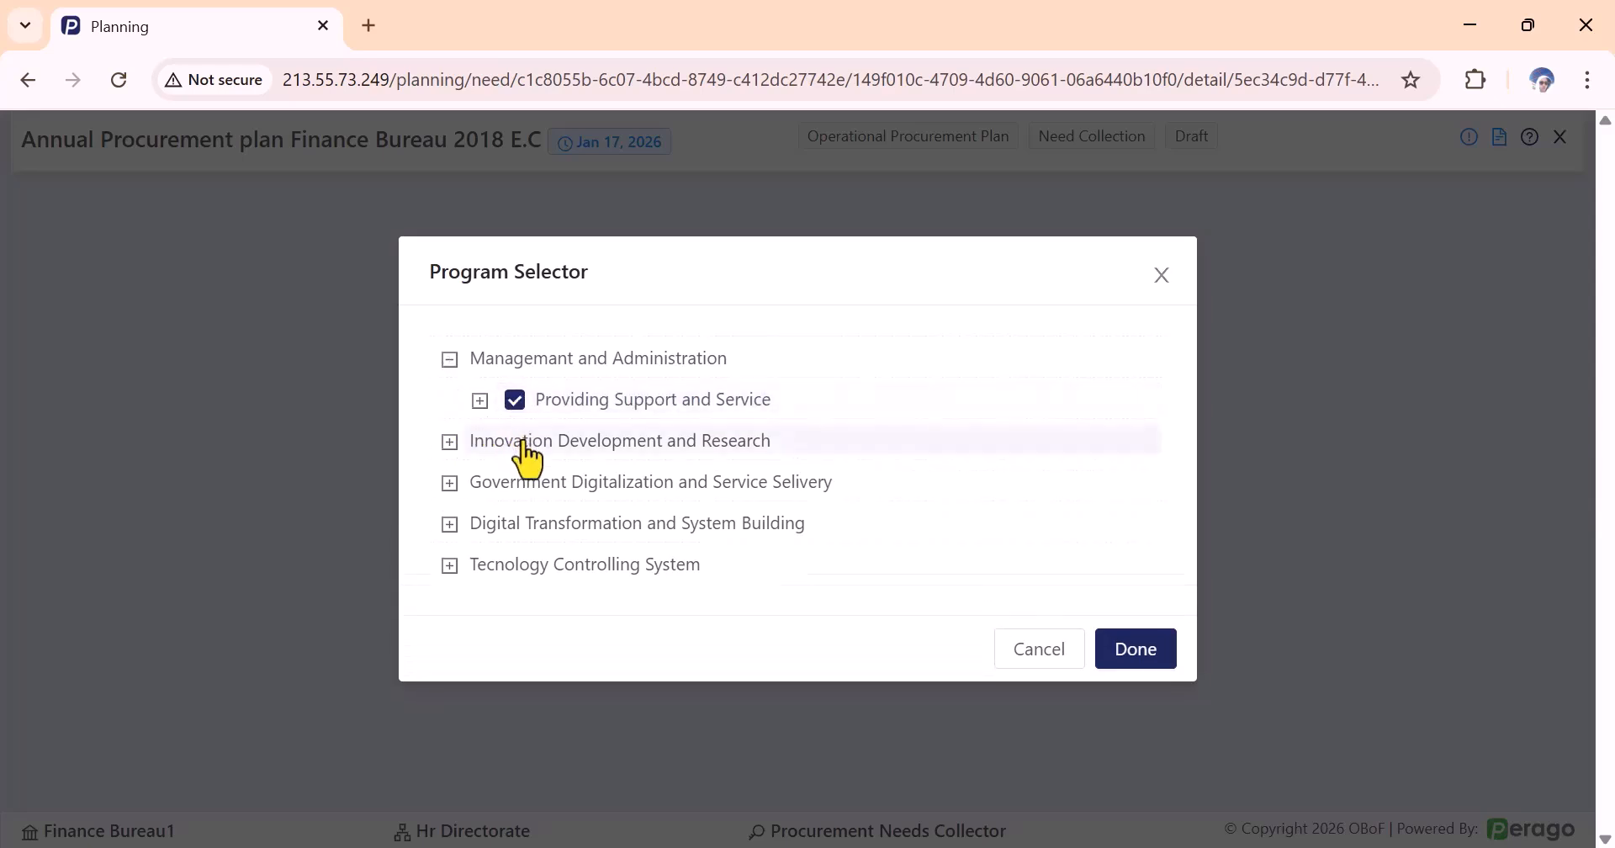
{"action": "left_click", "coordinate": [449, 441]}
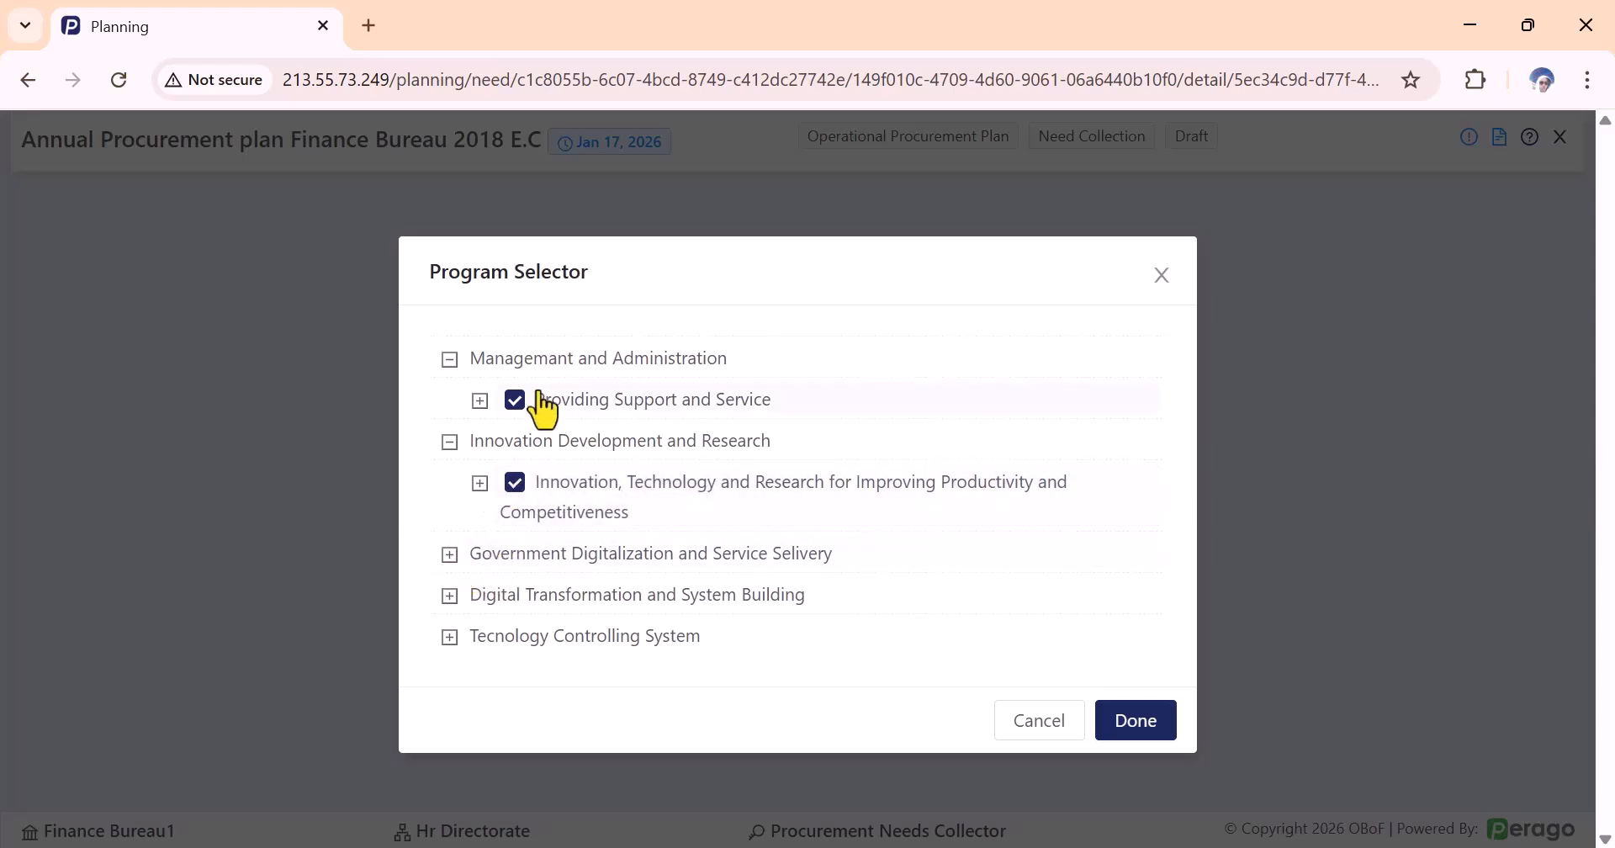
{"action": "left_click", "coordinate": [1144, 729]}
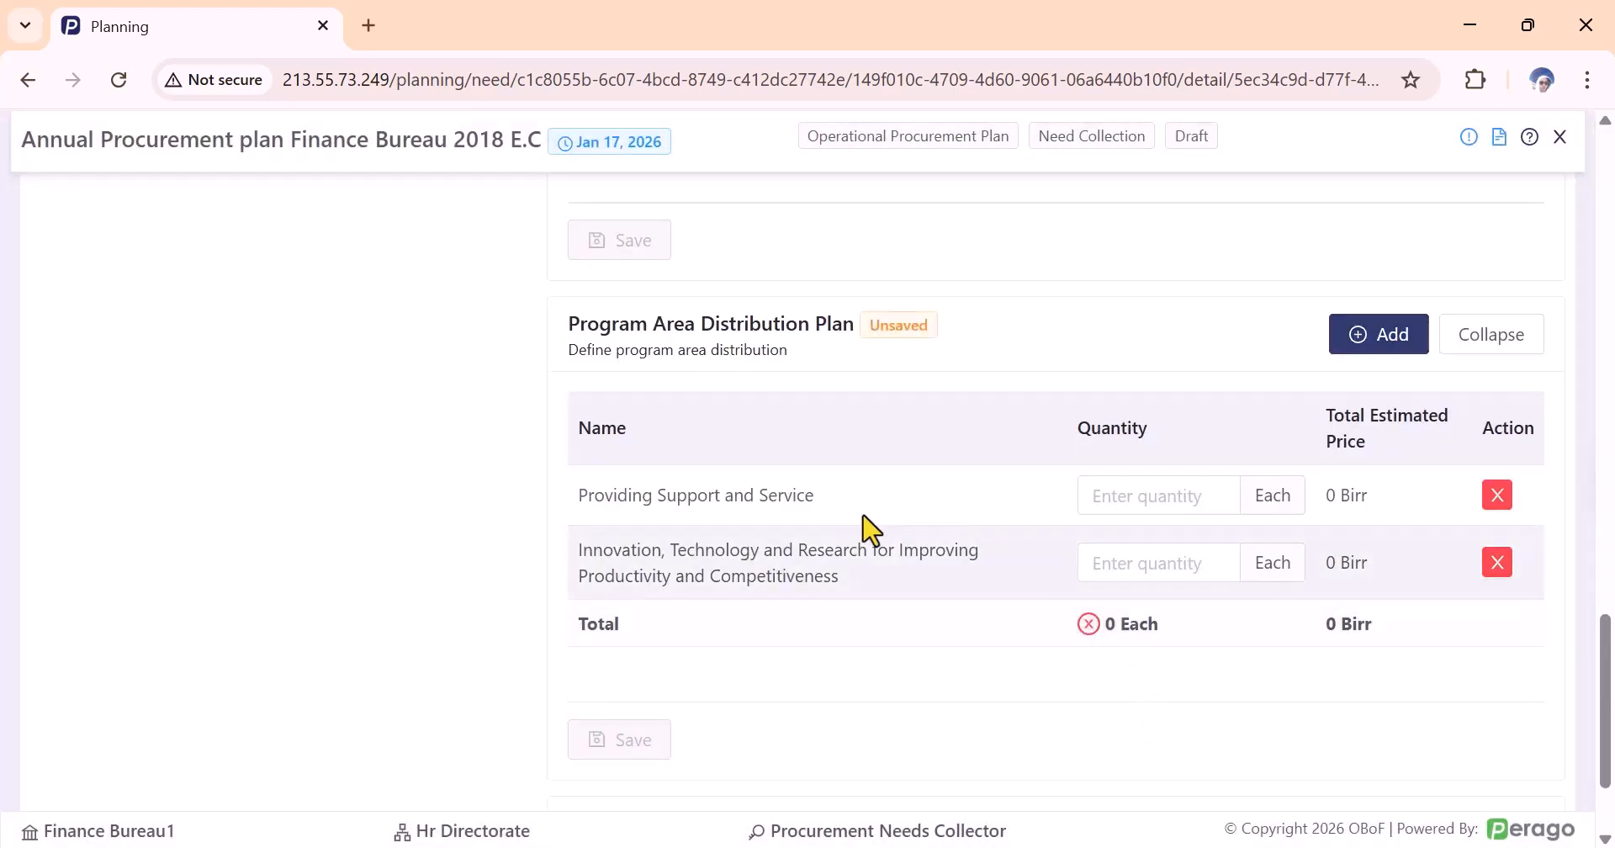
Allocate 10 units to Providing Support and Service and 20 to the innovation and research program, and save the program distribution.
{"action": "left_click", "coordinate": [1109, 492]}
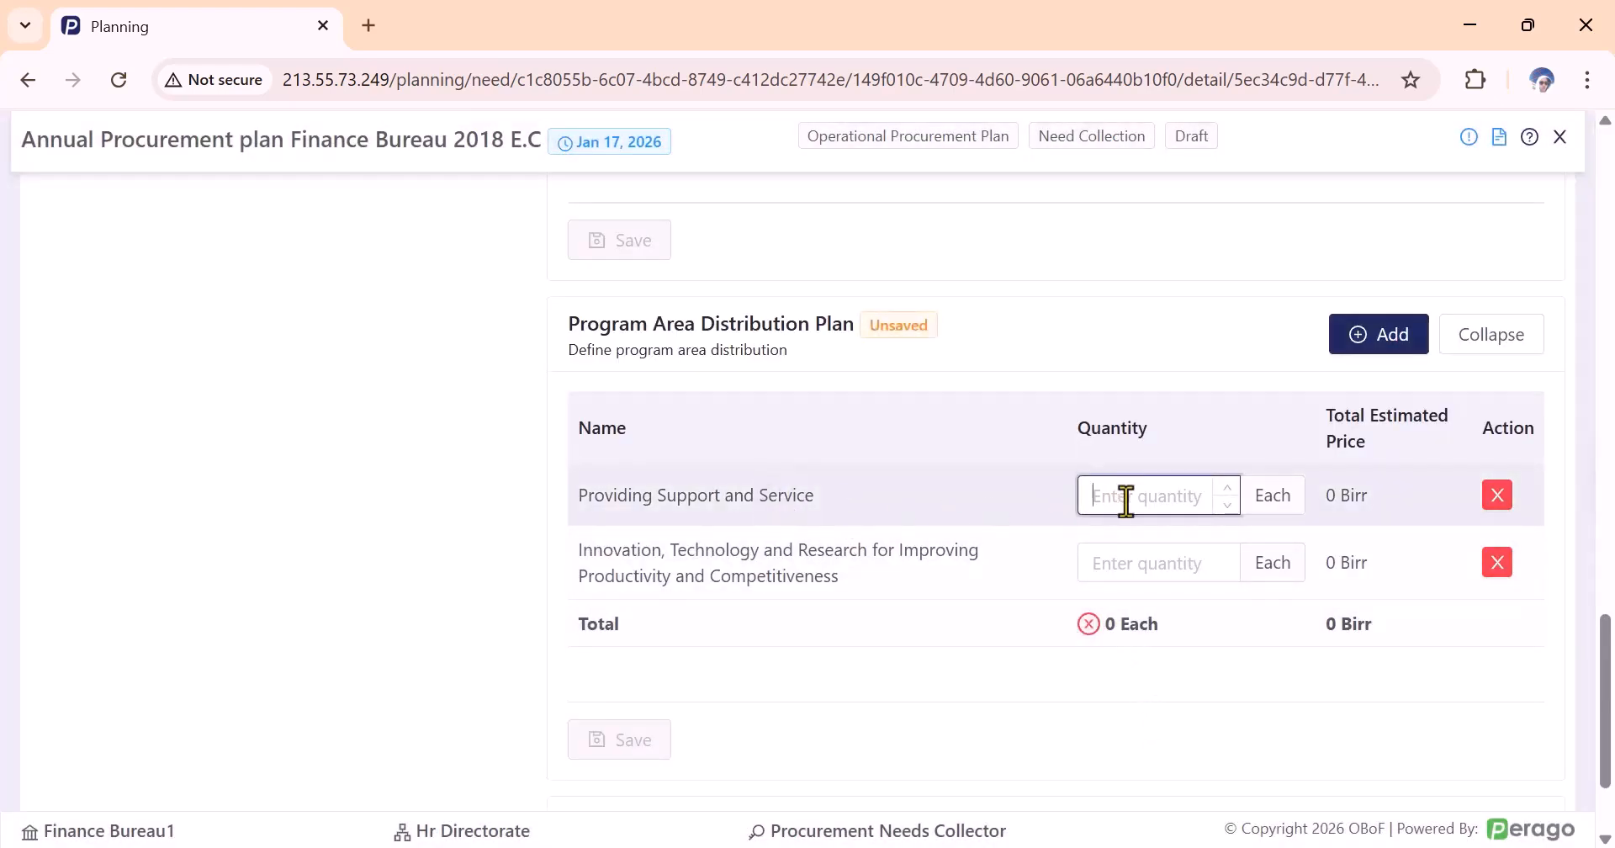
{"action": "type", "text": "10"}
{"action": "left_click", "coordinate": [1148, 565]}
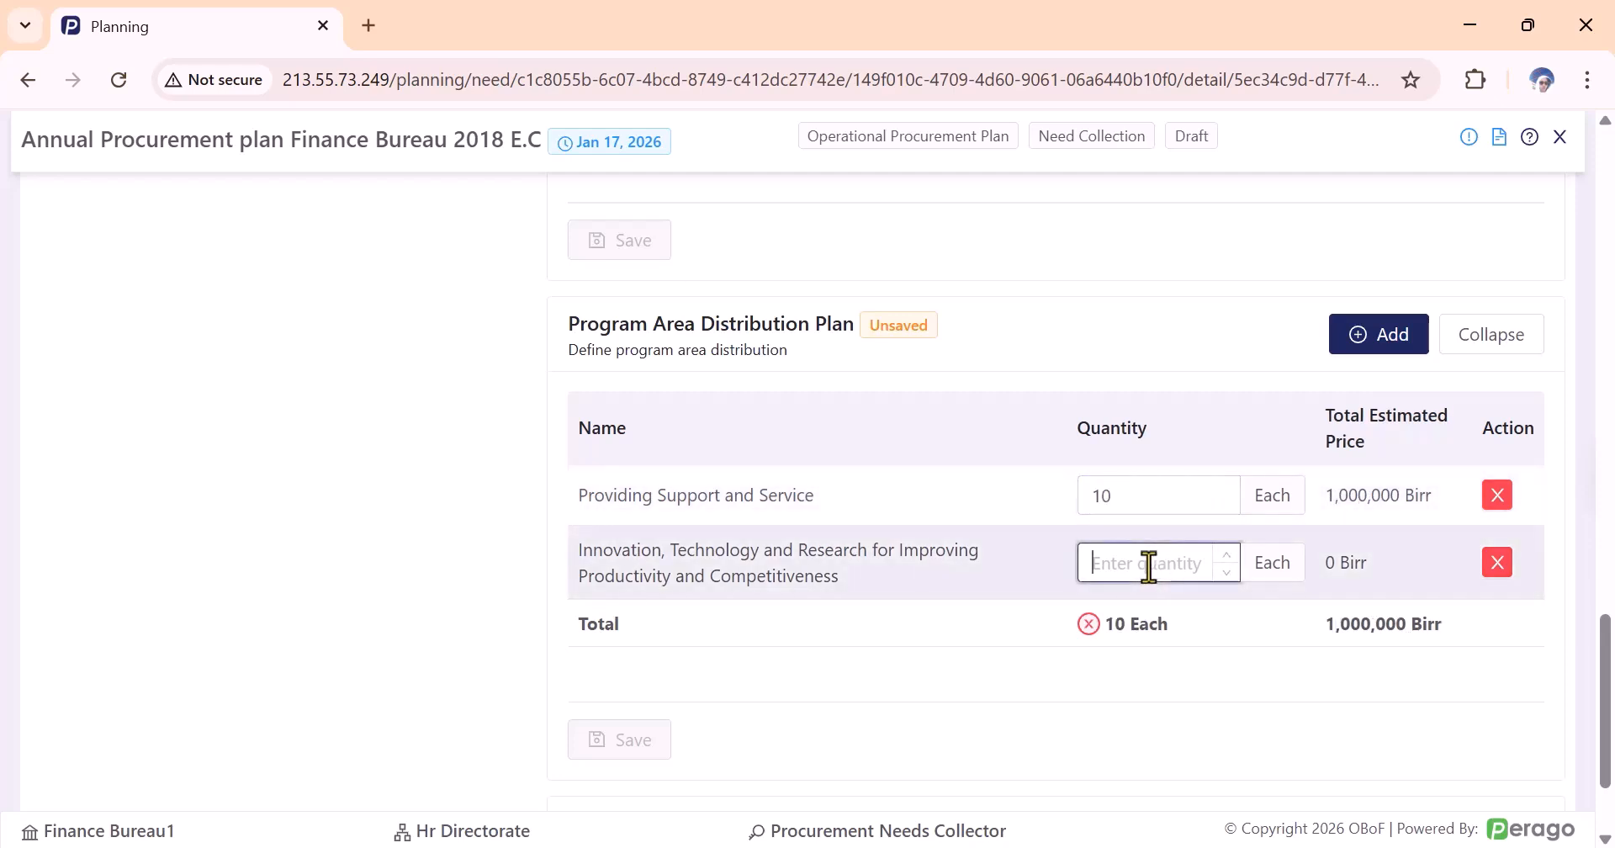
{"action": "type", "text": "20"}
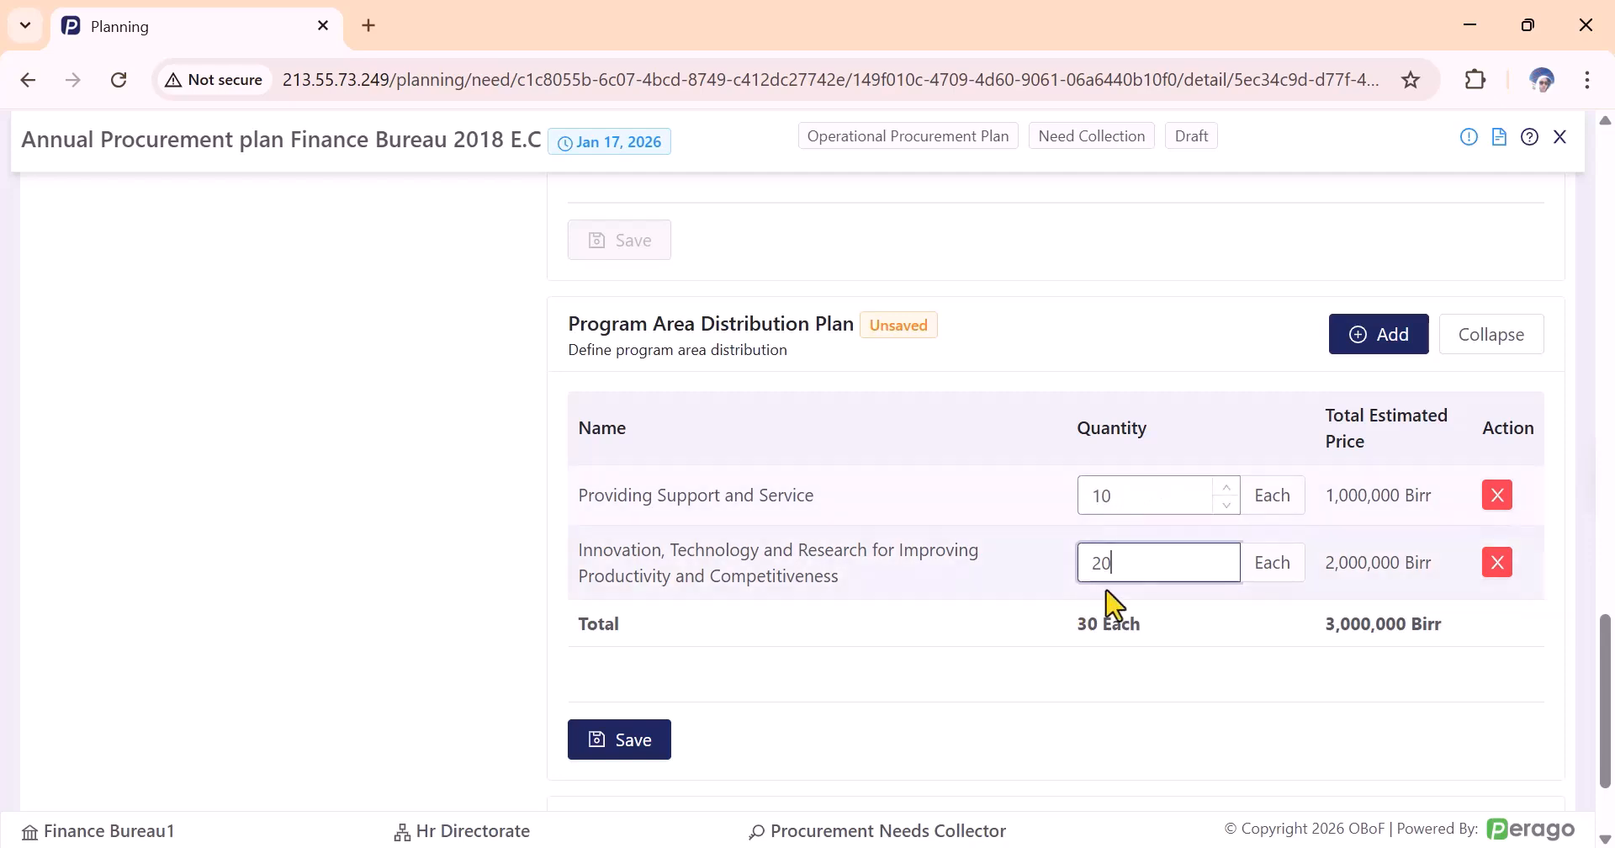
{"action": "left_click", "coordinate": [626, 748]}
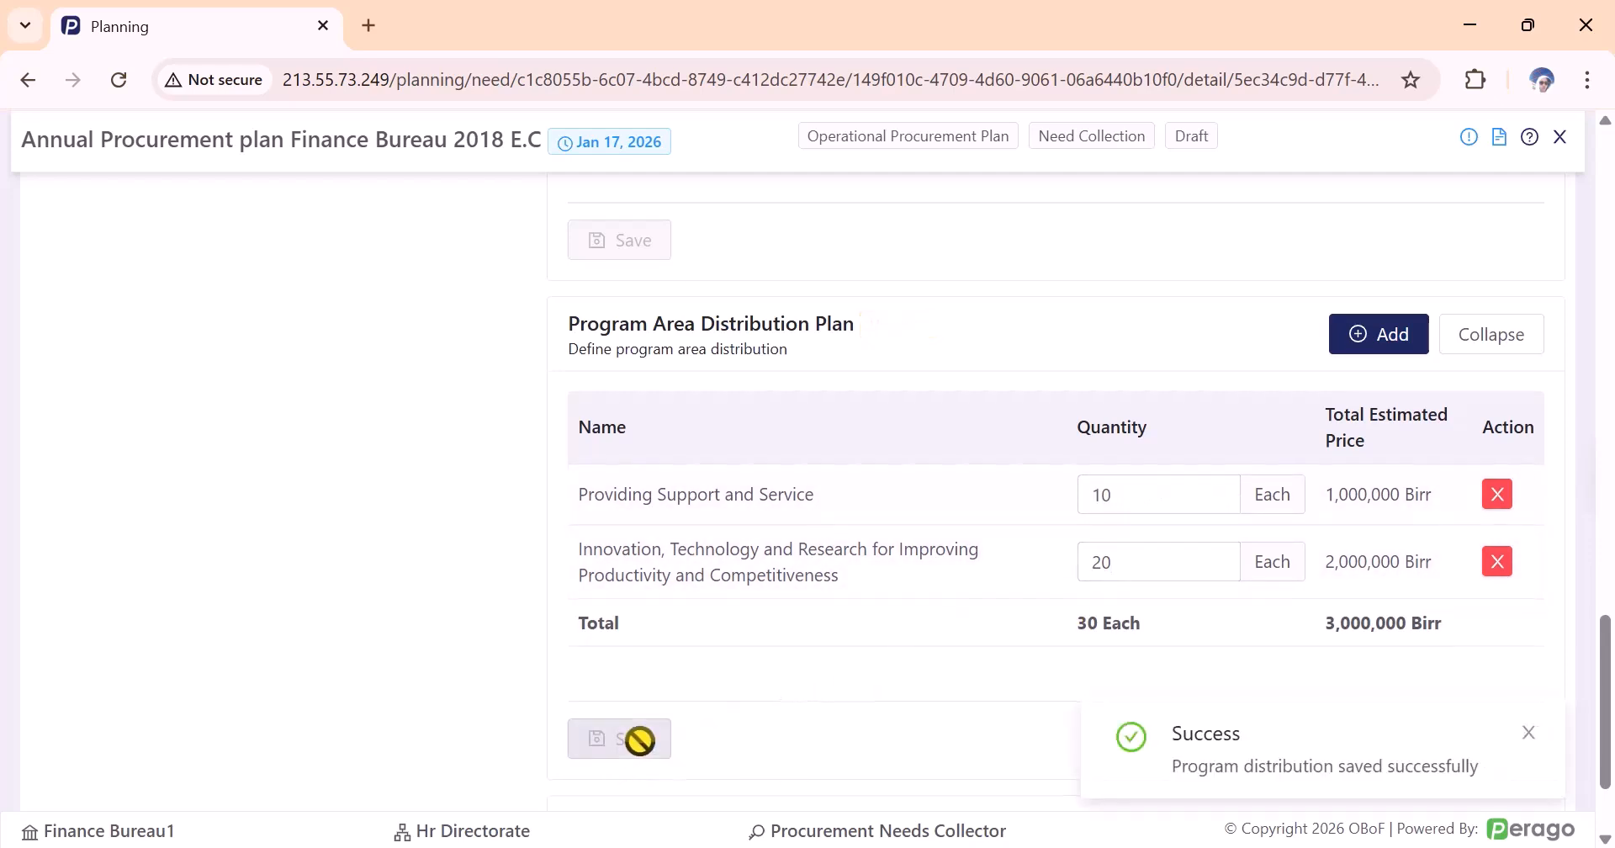
{"action": "scroll", "coordinate": [822, 530], "scroll_direction": "down", "scroll_amount": 2}
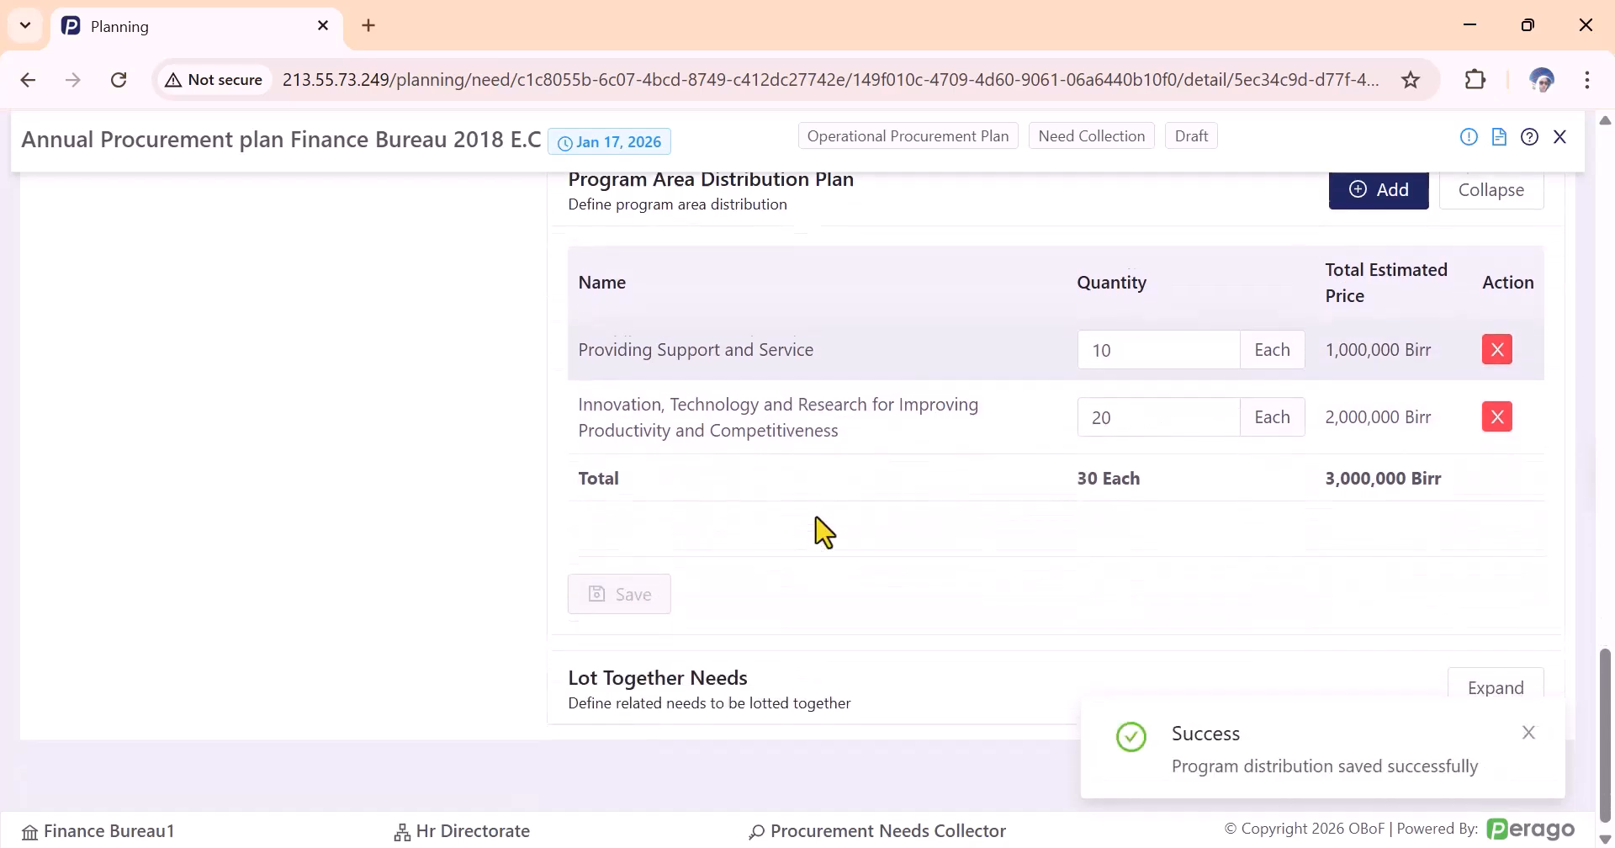
{"action": "left_click", "coordinate": [1526, 733]}
Expand Lot Together Needs, check the Need Selector for related needs and close it without selecting any.
{"action": "left_click_drag", "start_coordinate": [753, 667], "coordinate": [561, 673]}
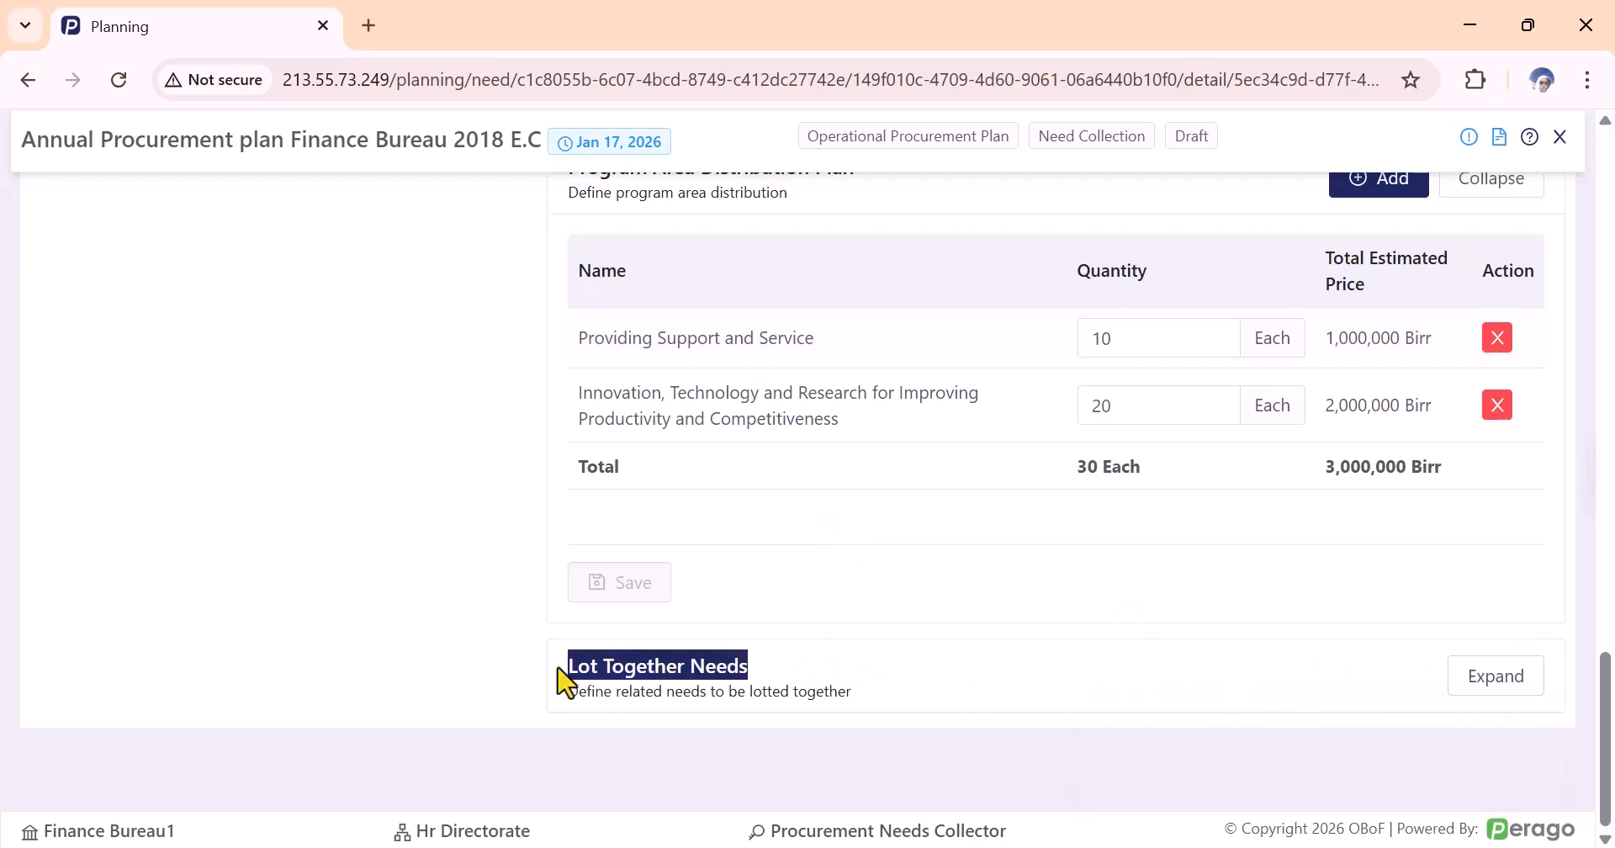
{"action": "left_click", "coordinate": [1518, 683]}
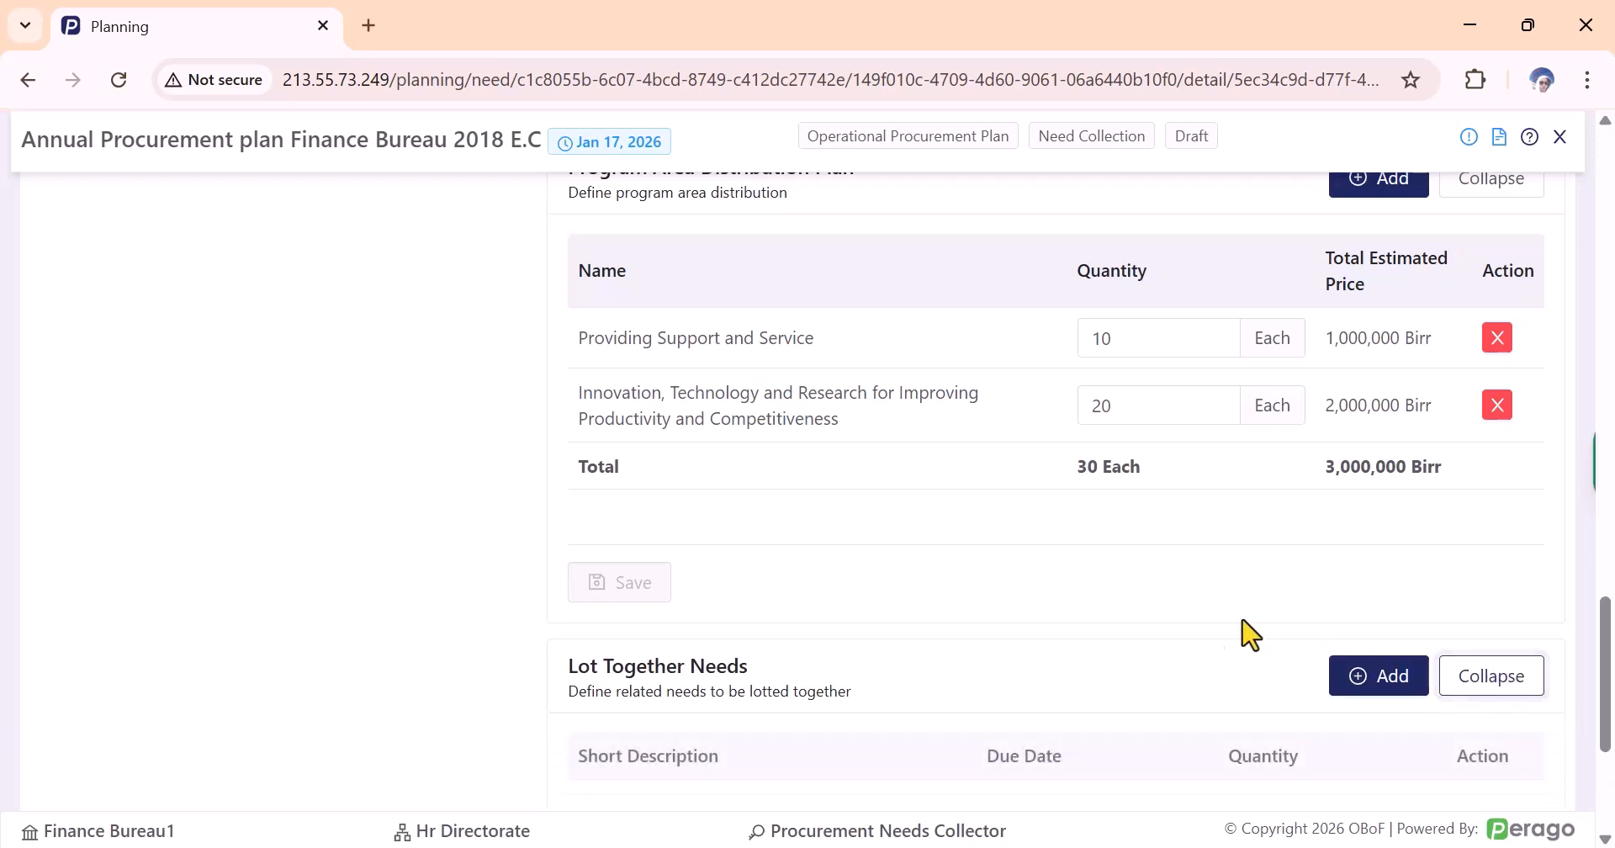
{"action": "scroll", "coordinate": [1236, 637], "scroll_direction": "down", "scroll_amount": 2}
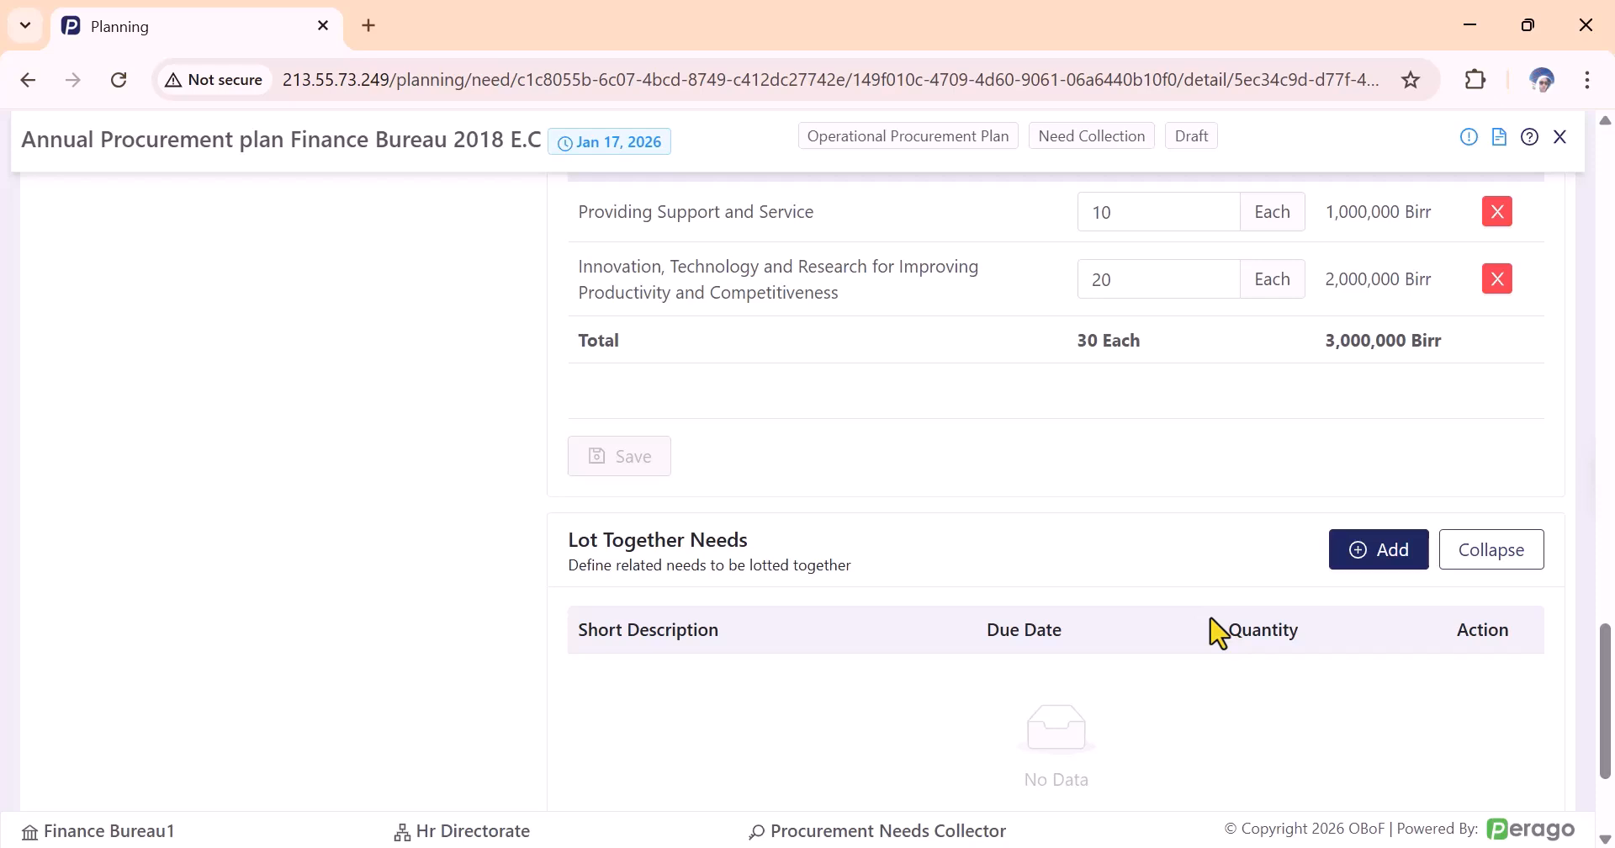
{"action": "left_click", "coordinate": [1346, 562]}
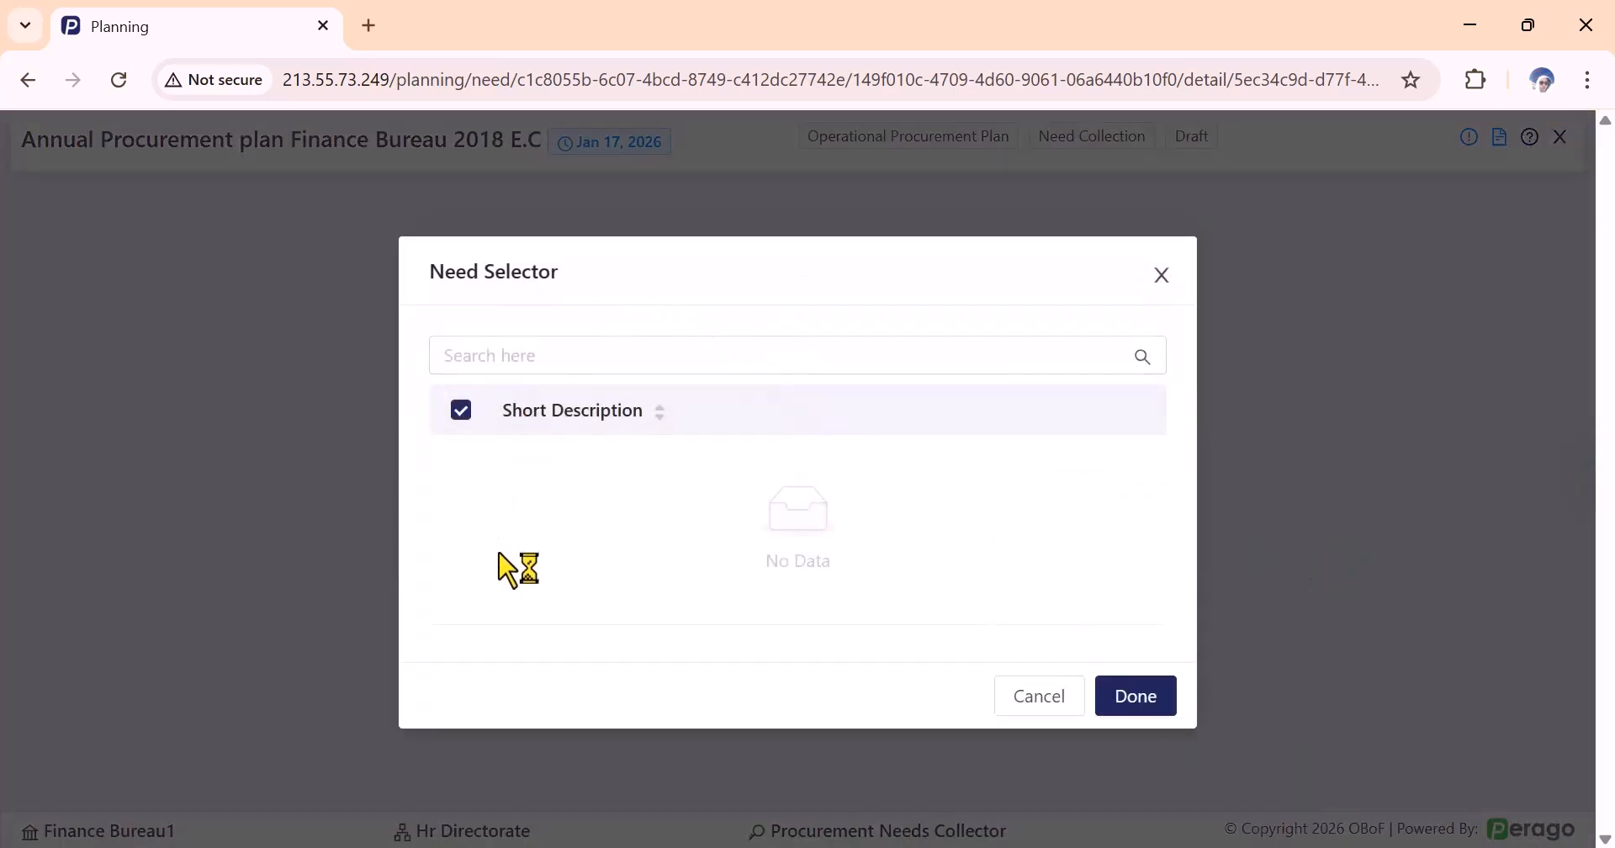
{"action": "left_click", "coordinate": [1135, 697]}
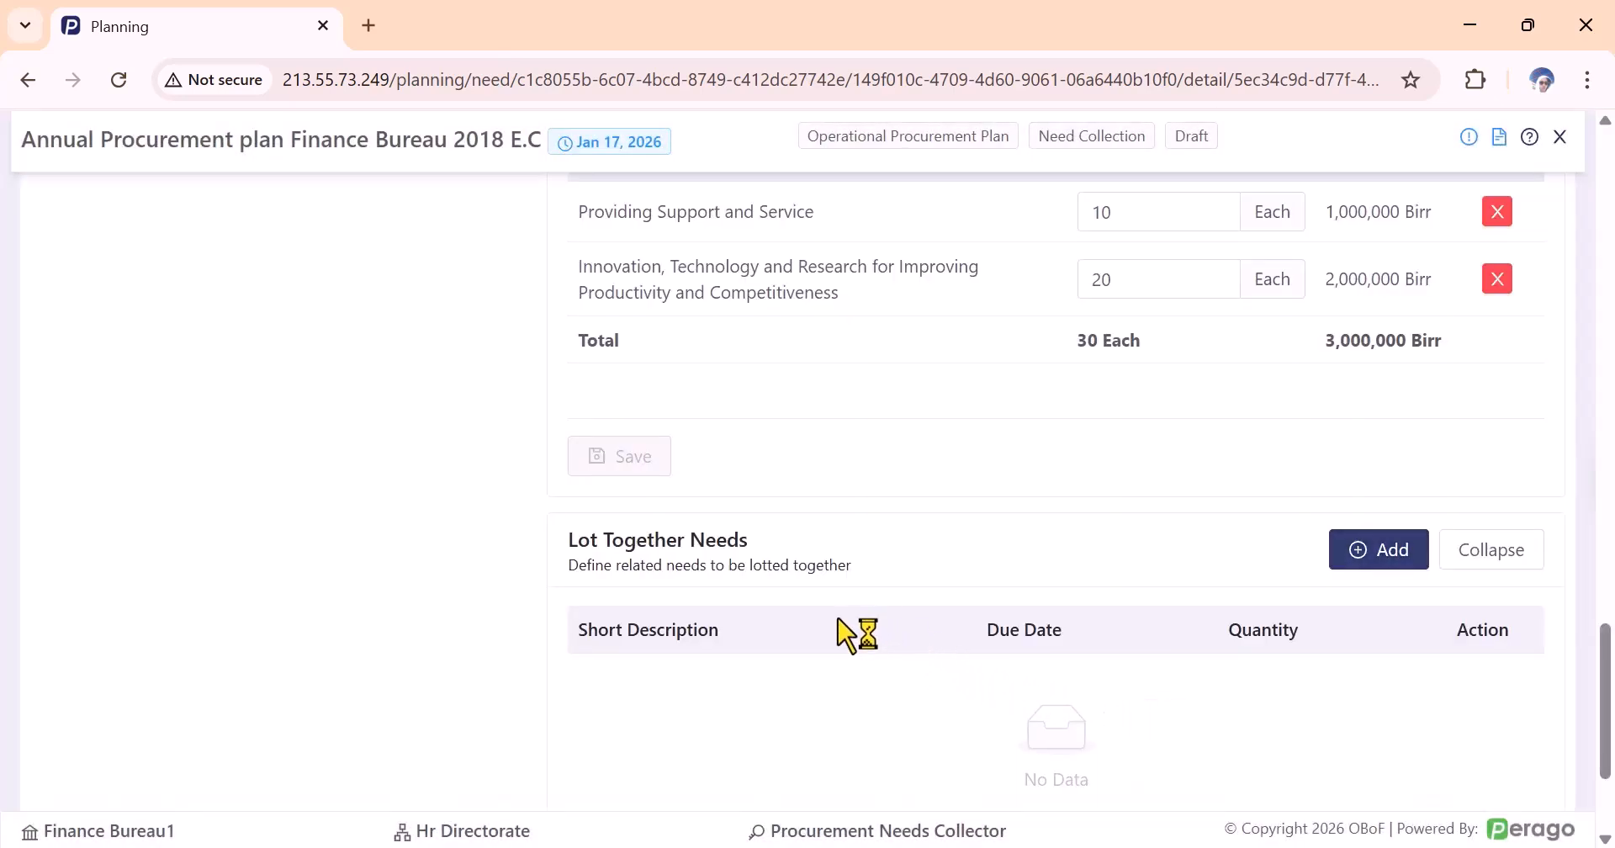
Look over the saved need's sections and return to the plan's Need Items list.
{"action": "scroll", "coordinate": [846, 629], "scroll_direction": "down", "scroll_amount": 3}
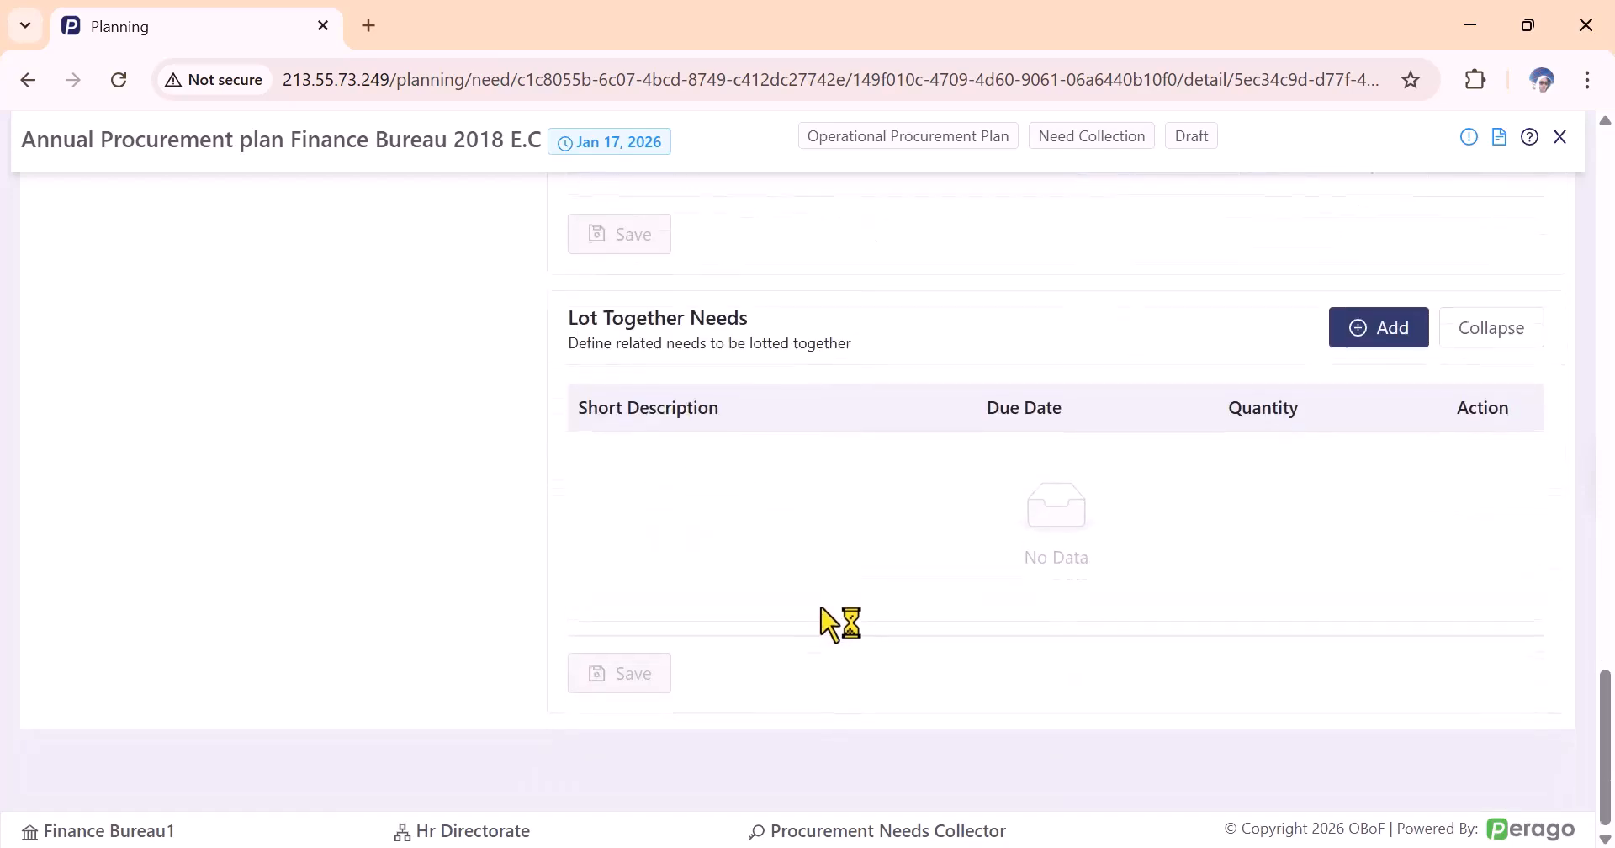
{"action": "scroll", "coordinate": [833, 624], "scroll_direction": "up", "scroll_amount": 10}
{"action": "scroll", "coordinate": [833, 622], "scroll_direction": "down", "scroll_amount": 6}
{"action": "scroll", "coordinate": [851, 620], "scroll_direction": "up", "scroll_amount": 12}
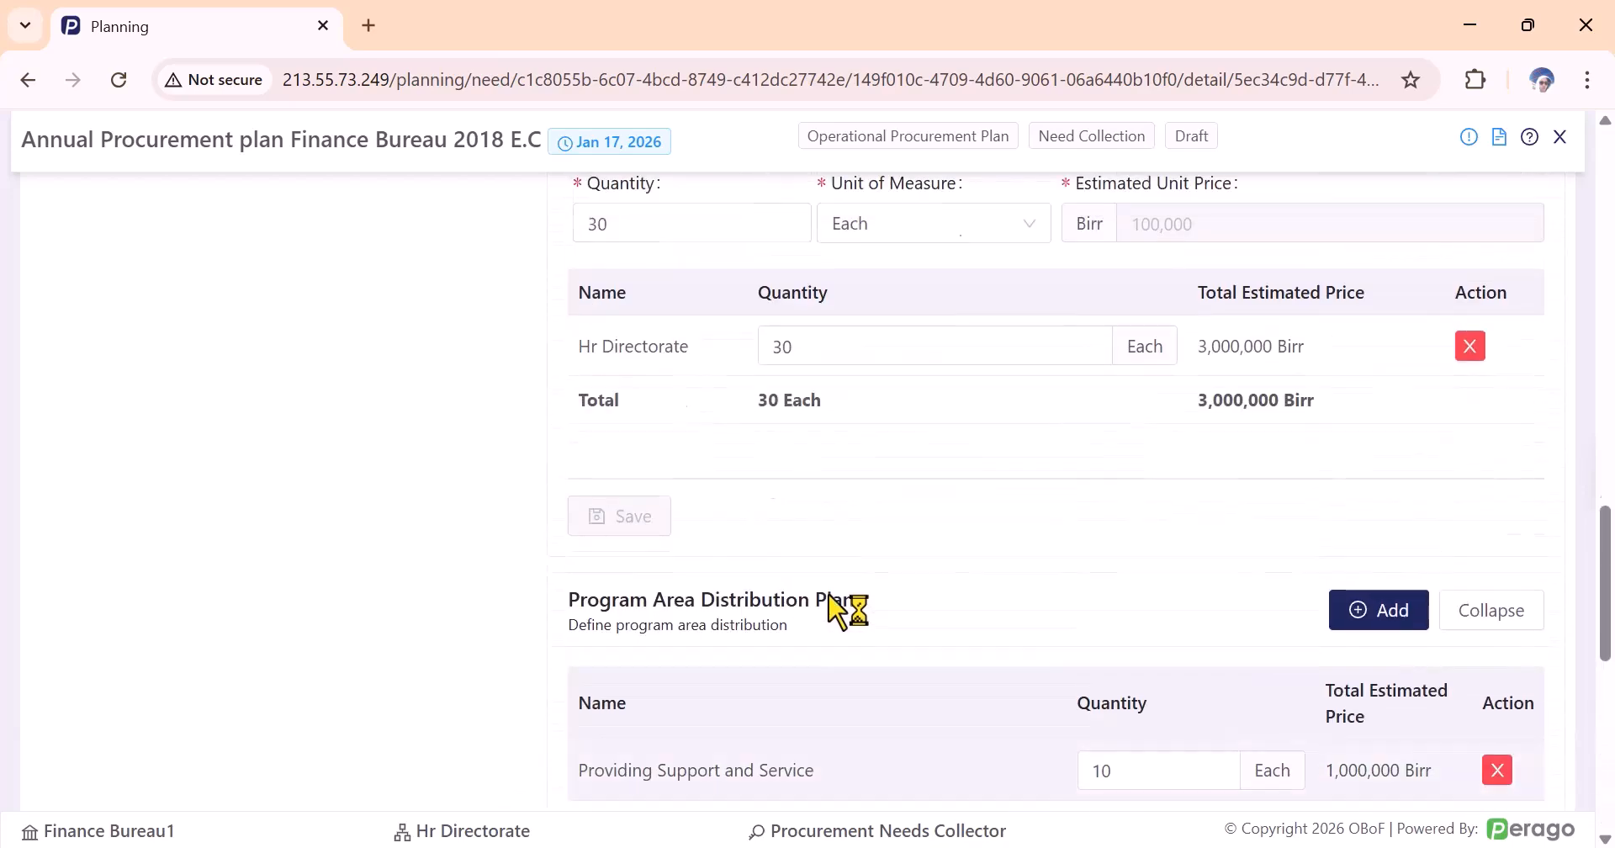
{"action": "scroll", "coordinate": [833, 593], "scroll_direction": "up", "scroll_amount": 15}
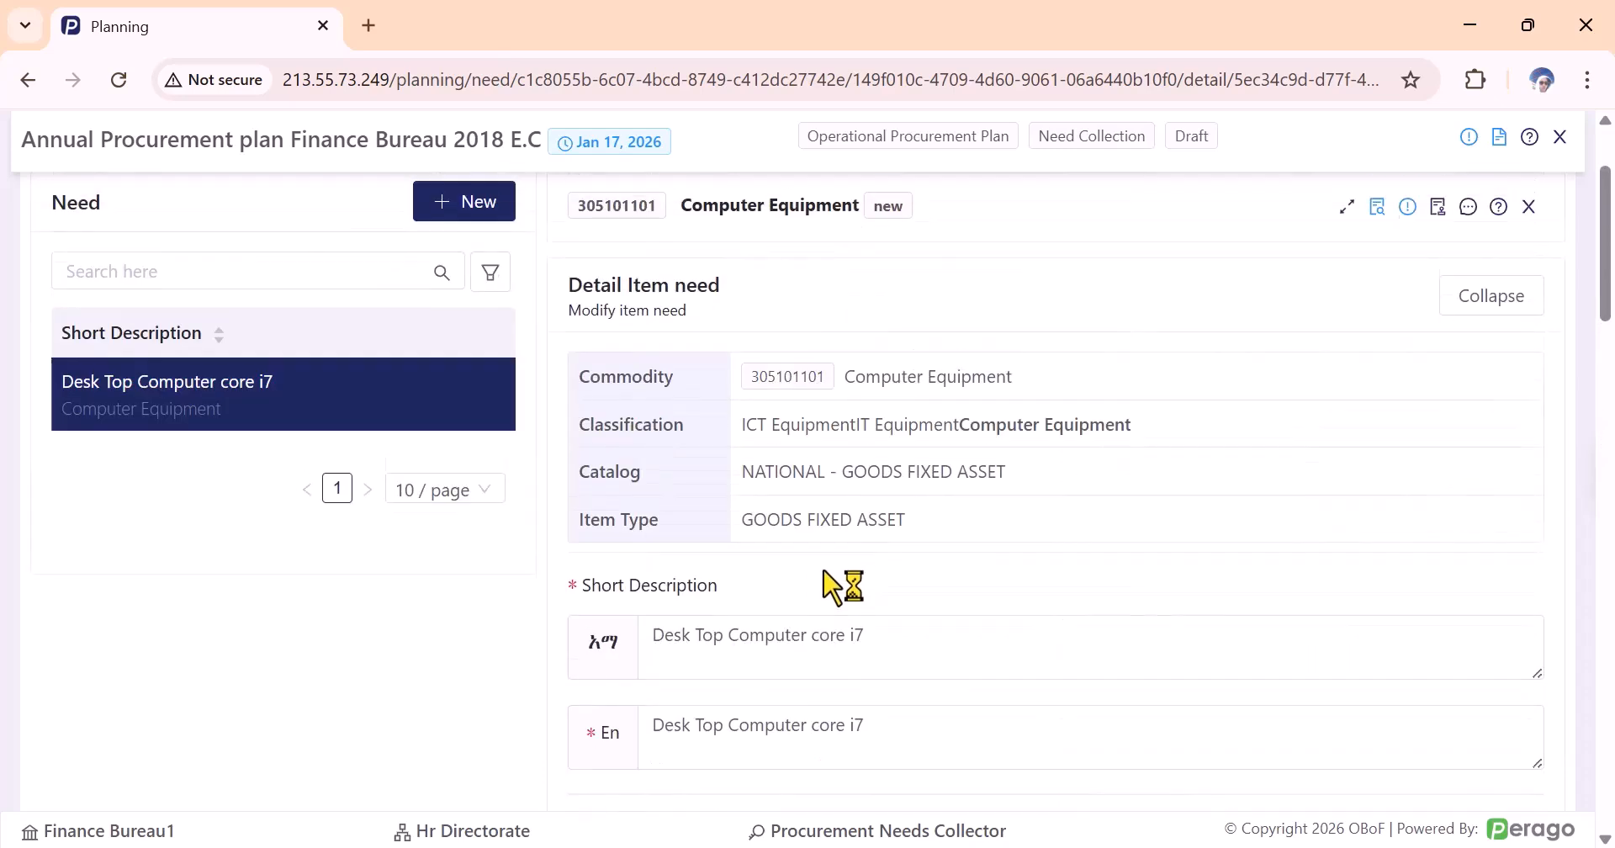
{"action": "left_click", "coordinate": [295, 349]}
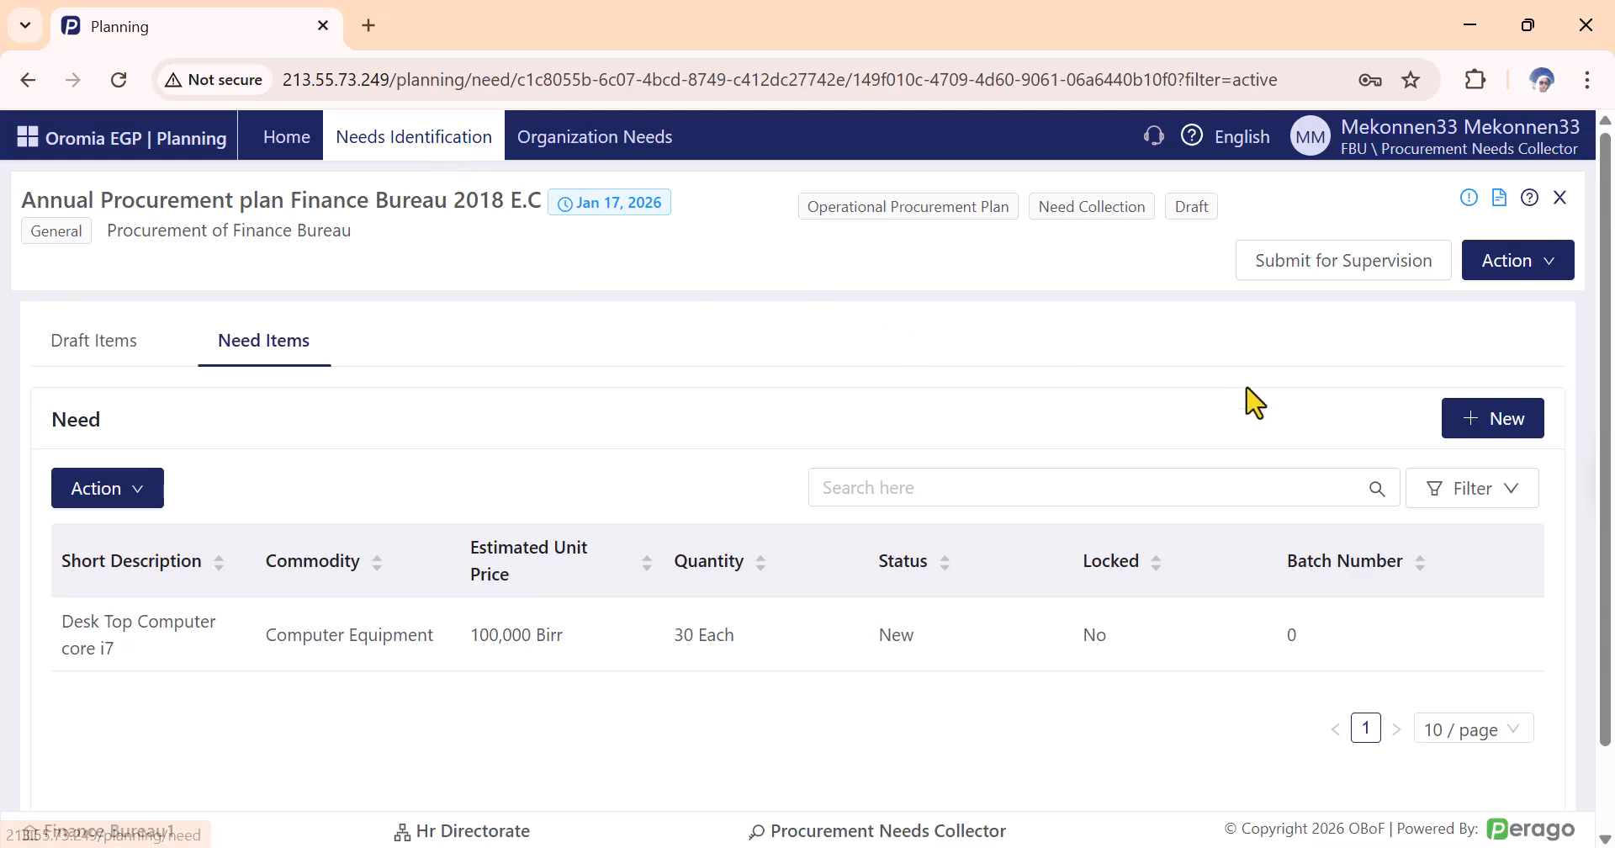
Start another new need and choose the NATIONAL - GOODS INVENTORY catalog from the Product Catalog.
{"action": "left_click", "coordinate": [1490, 418]}
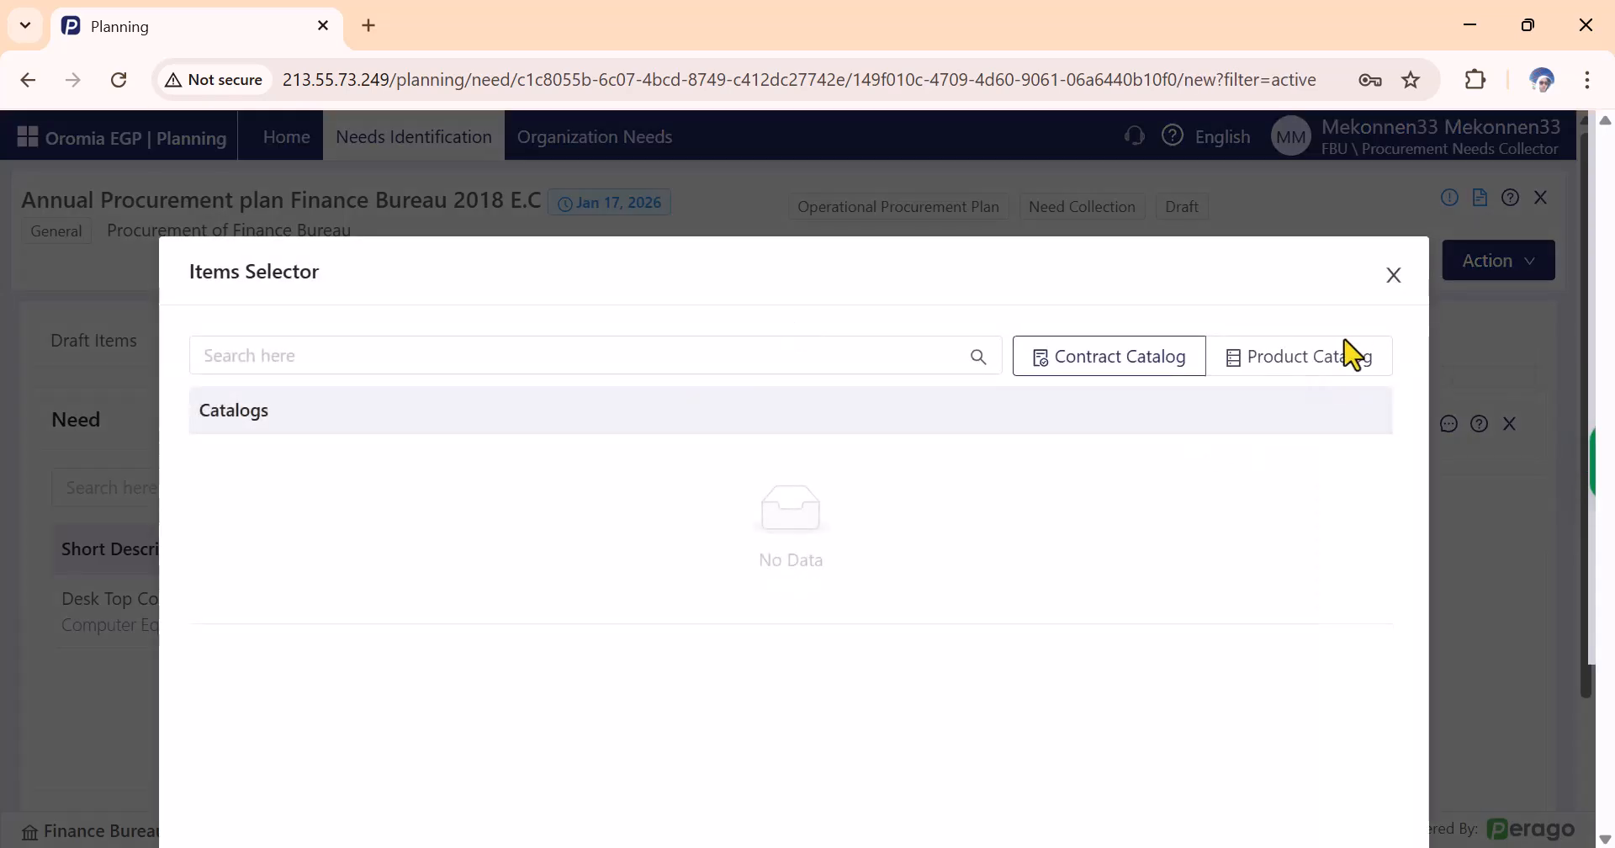
{"action": "left_click", "coordinate": [1317, 368]}
{"action": "scroll", "coordinate": [752, 589], "scroll_direction": "down", "scroll_amount": 3}
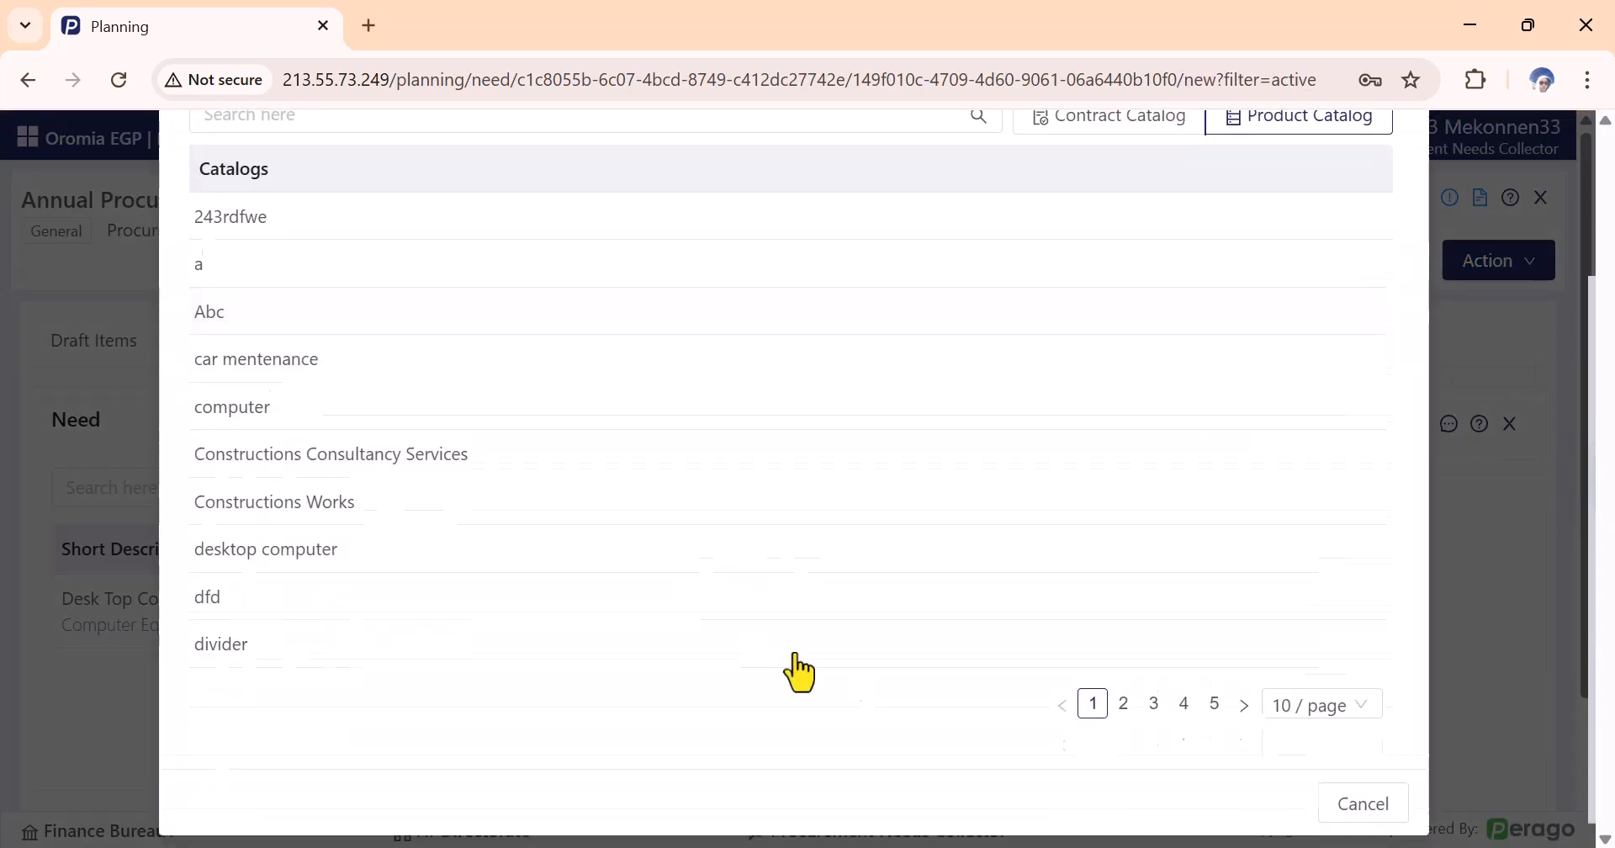
{"action": "left_click", "coordinate": [1153, 687]}
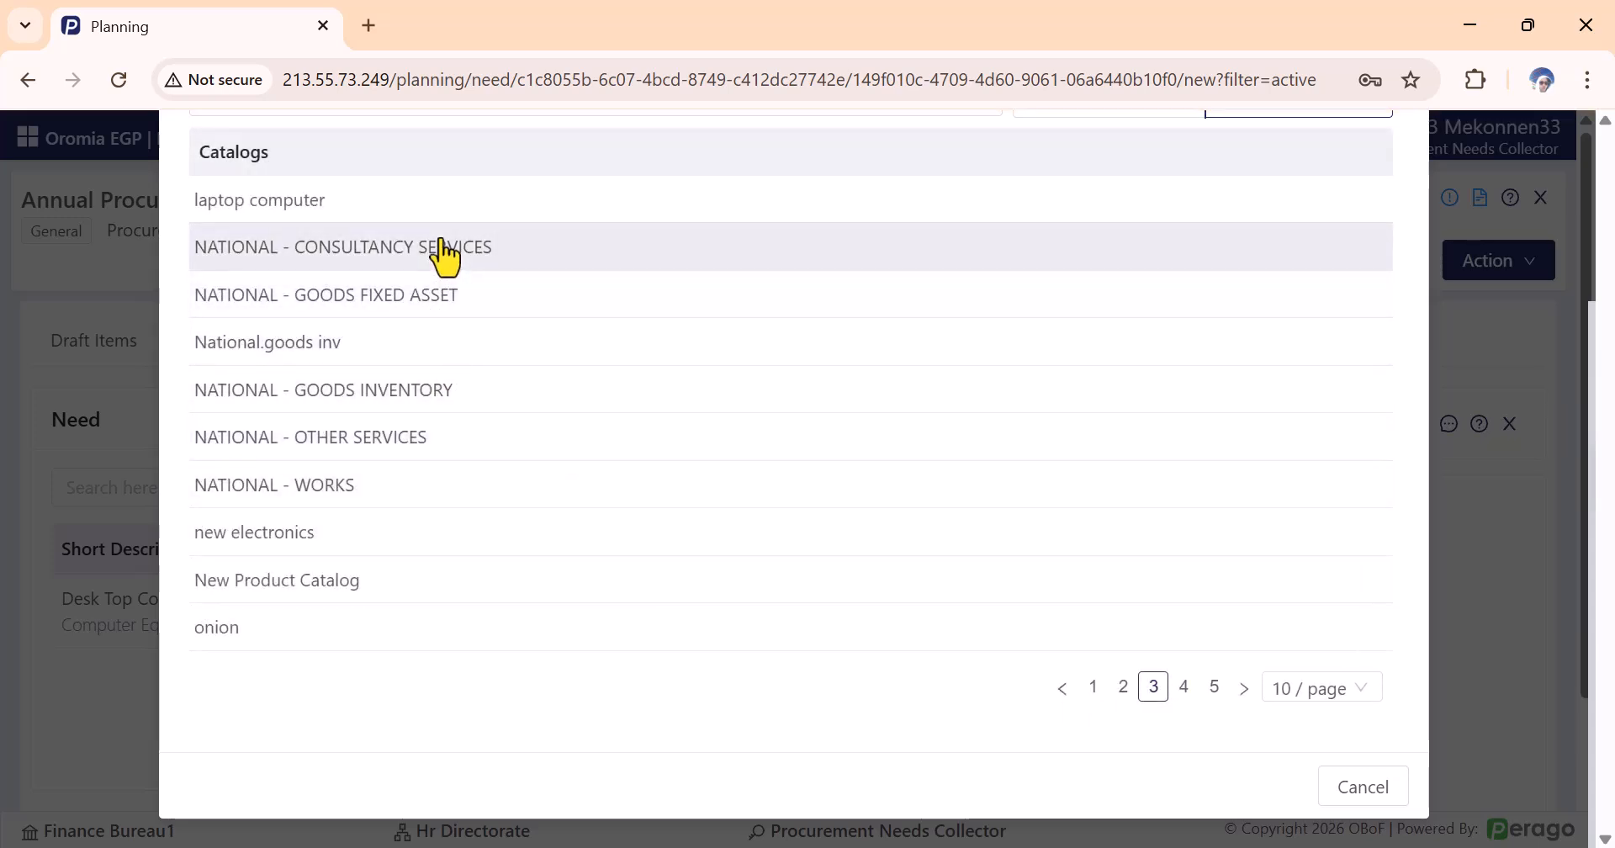
{"action": "left_click_drag", "start_coordinate": [442, 245], "coordinate": [446, 309]}
{"action": "left_click", "coordinate": [454, 396]}
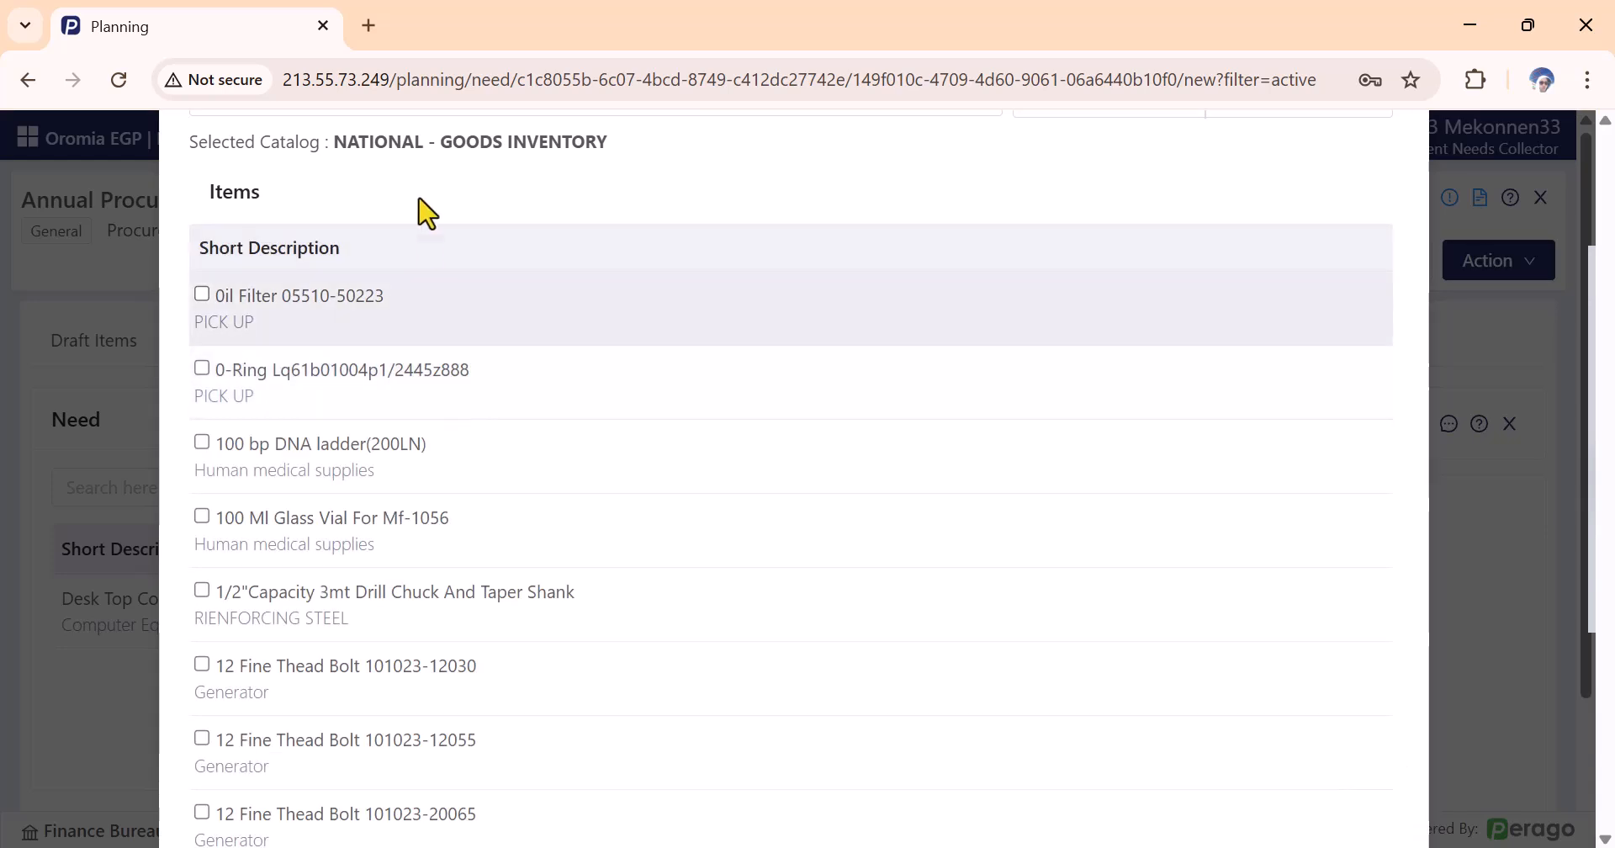
Search the goods inventory catalog for "blue pen" and select the Blue Pen stationery item for the new need.
{"action": "scroll", "coordinate": [454, 256], "scroll_direction": "up", "scroll_amount": 3}
{"action": "left_click", "coordinate": [317, 362]}
{"action": "type", "text": "blue pen"}
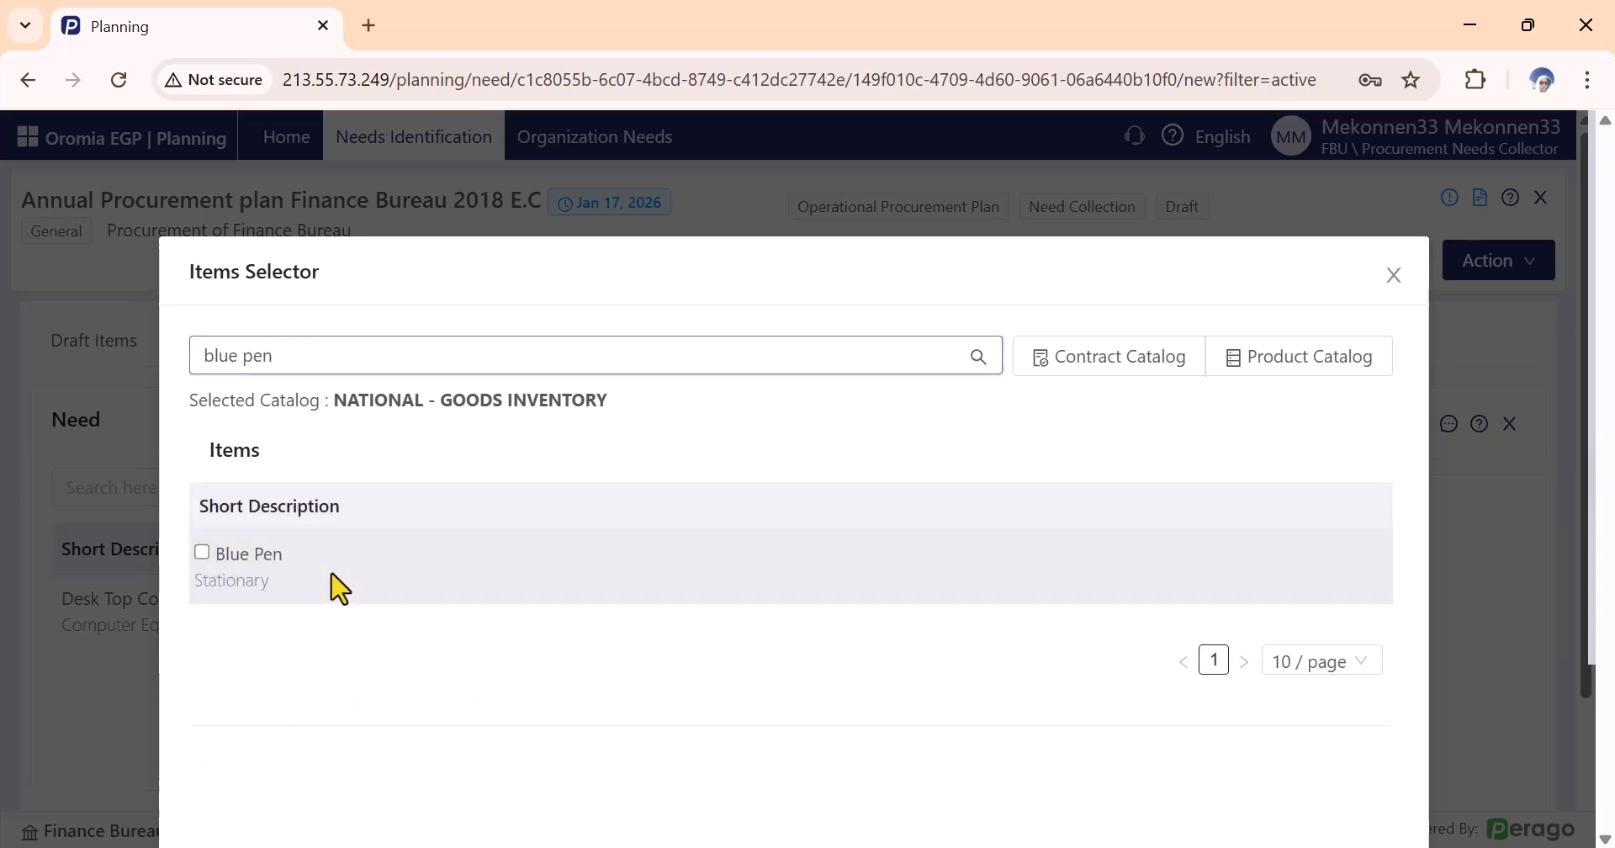
{"action": "left_click", "coordinate": [299, 585]}
{"action": "scroll", "coordinate": [1001, 480], "scroll_direction": "down", "scroll_amount": 5}
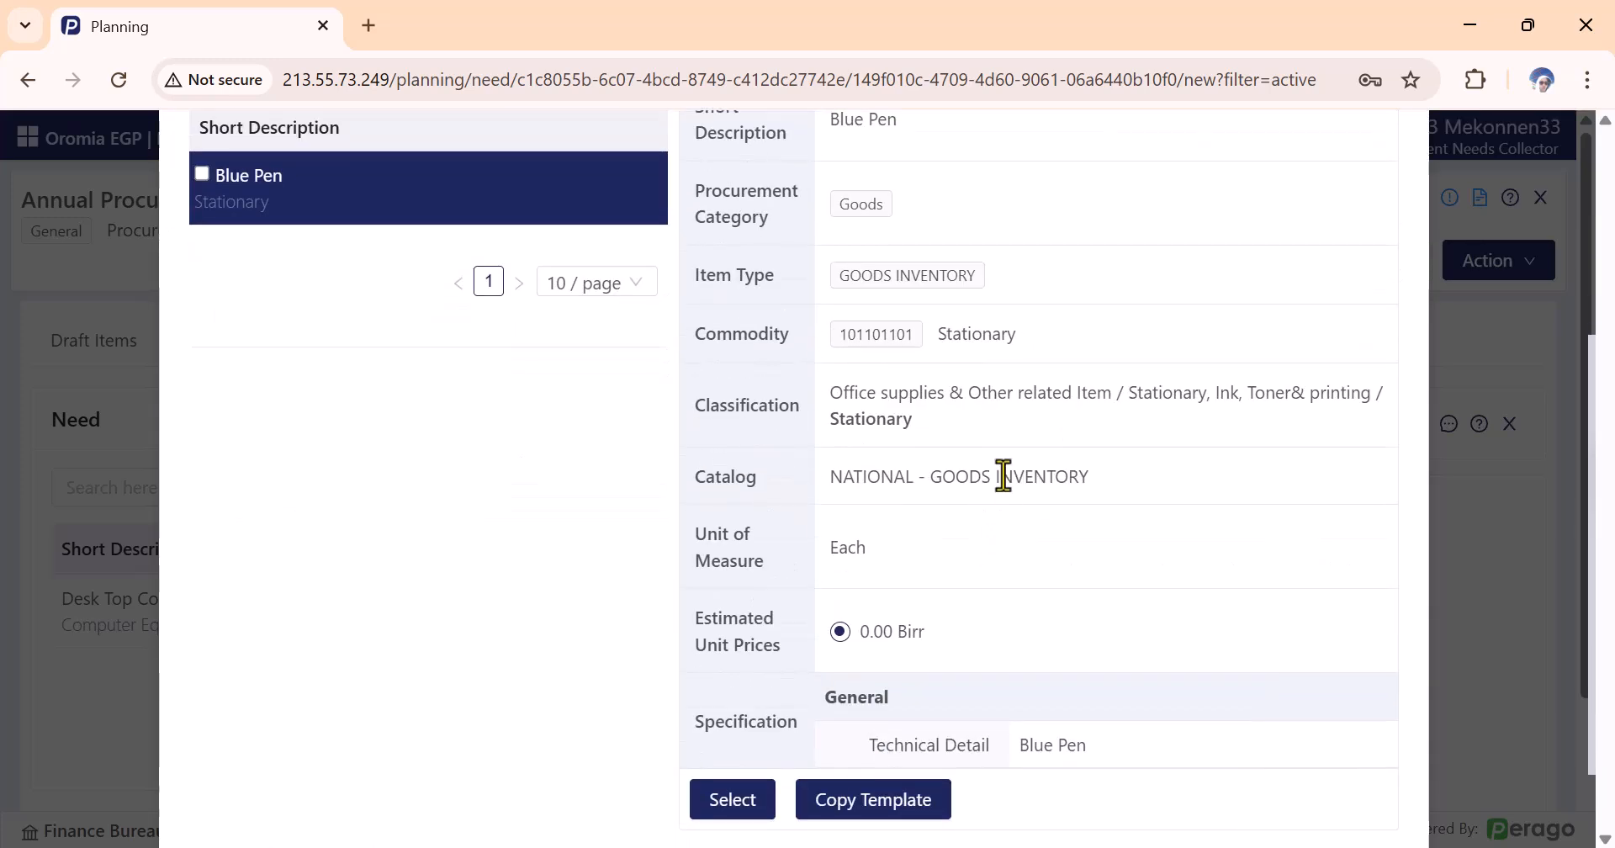
{"action": "scroll", "coordinate": [1016, 484], "scroll_direction": "up", "scroll_amount": 5}
{"action": "left_click", "coordinate": [1148, 246]}
Set the Blue Pen need's estimated unit price to 50 and its quantity to 500.
{"action": "scroll", "coordinate": [866, 471], "scroll_direction": "down", "scroll_amount": 3}
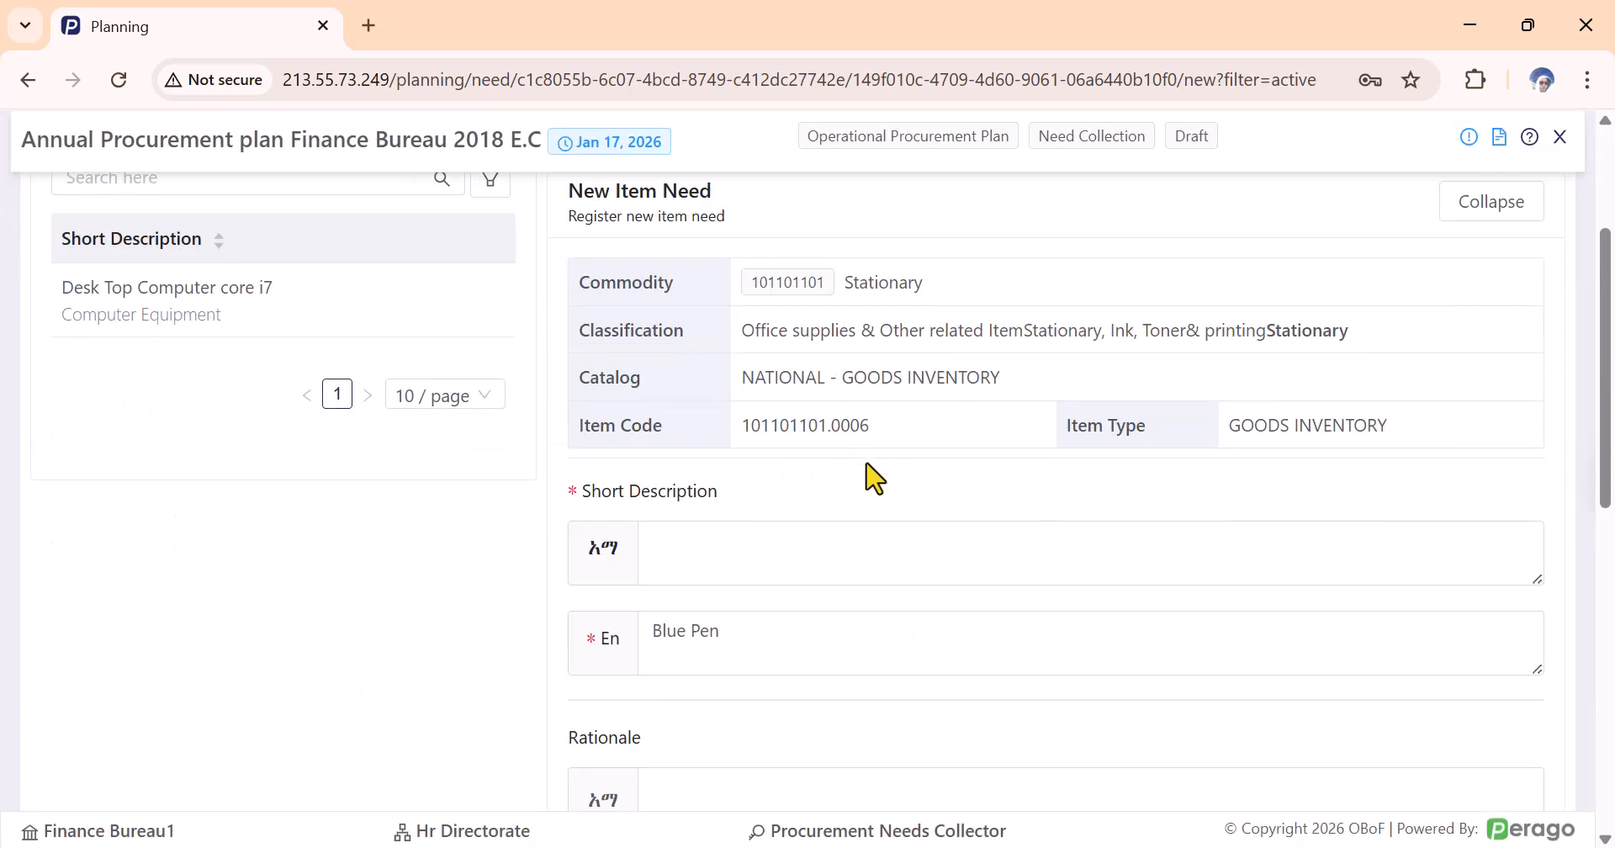
{"action": "scroll", "coordinate": [866, 480], "scroll_direction": "down", "scroll_amount": 3}
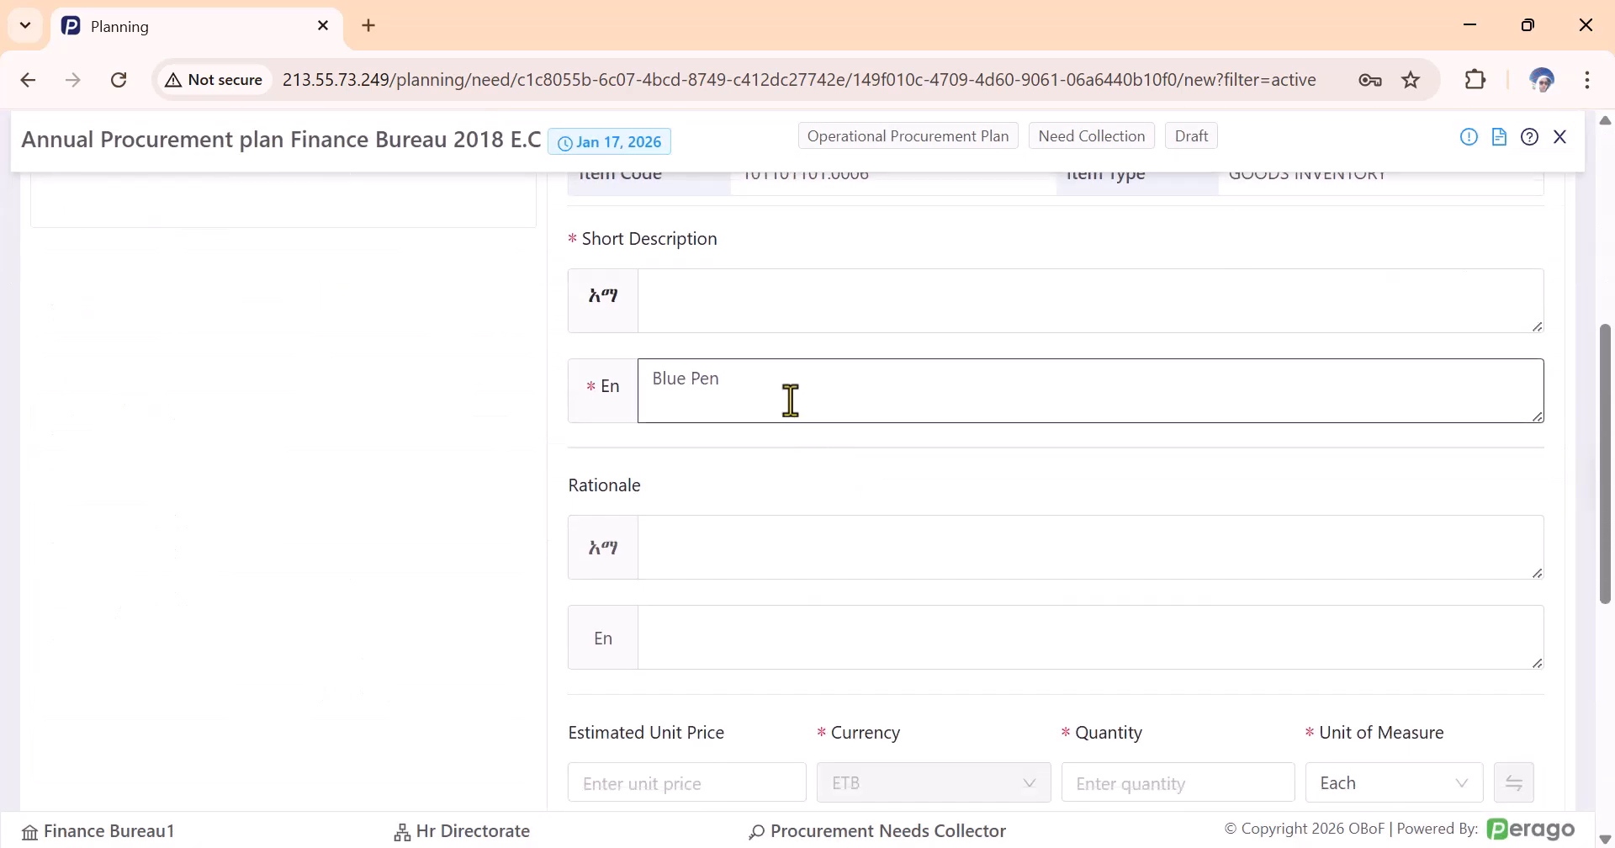
{"action": "scroll", "coordinate": [770, 399], "scroll_direction": "down", "scroll_amount": 3}
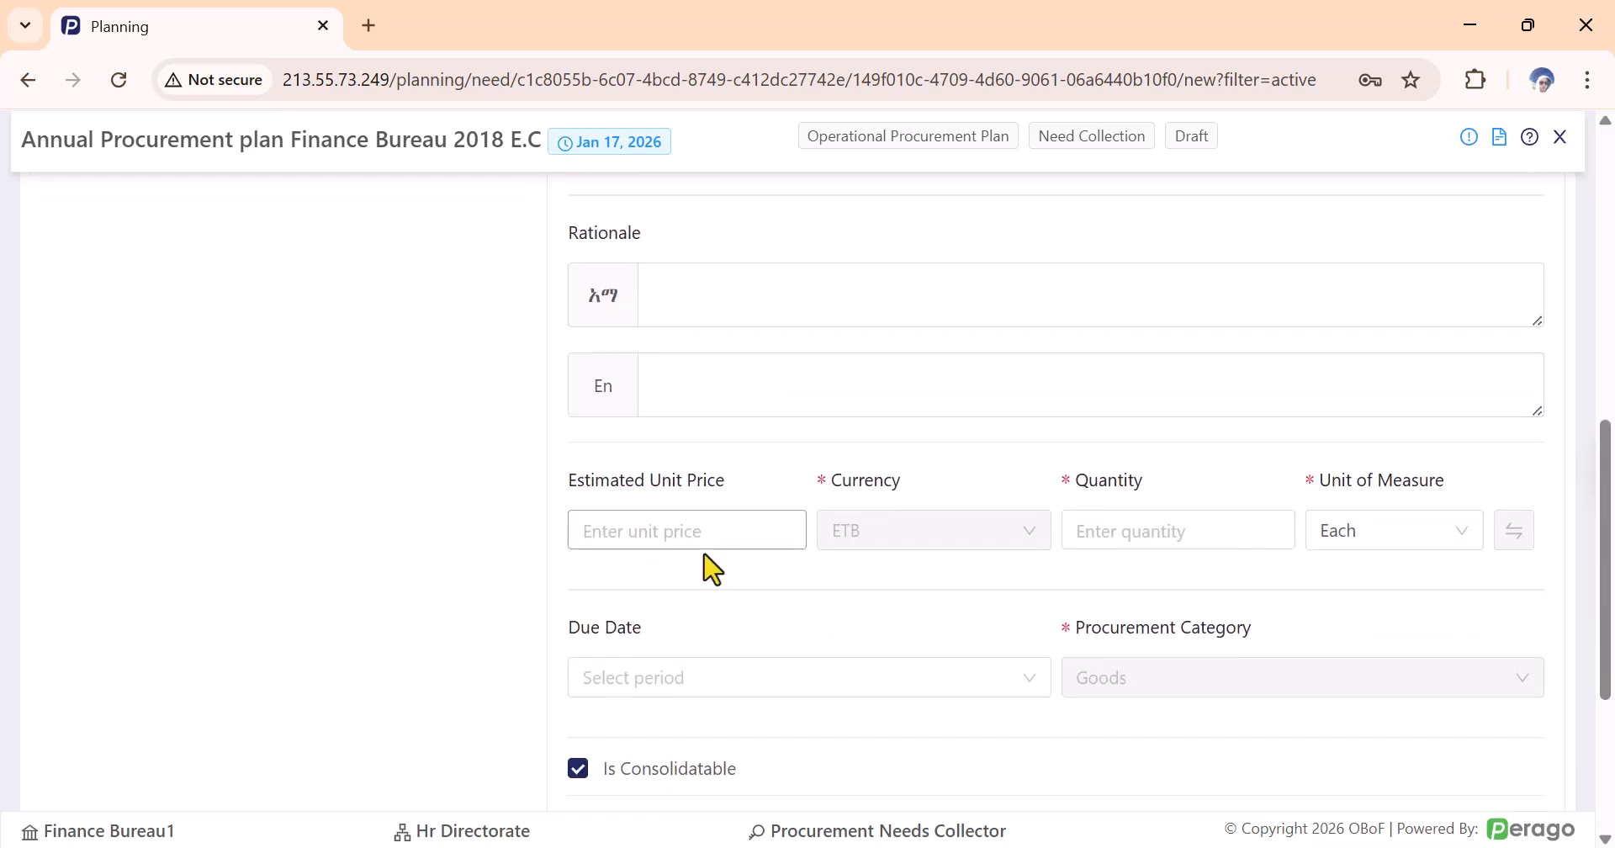
{"action": "scroll", "coordinate": [682, 496], "scroll_direction": "up", "scroll_amount": 1}
{"action": "scroll", "coordinate": [696, 486], "scroll_direction": "down", "scroll_amount": 3}
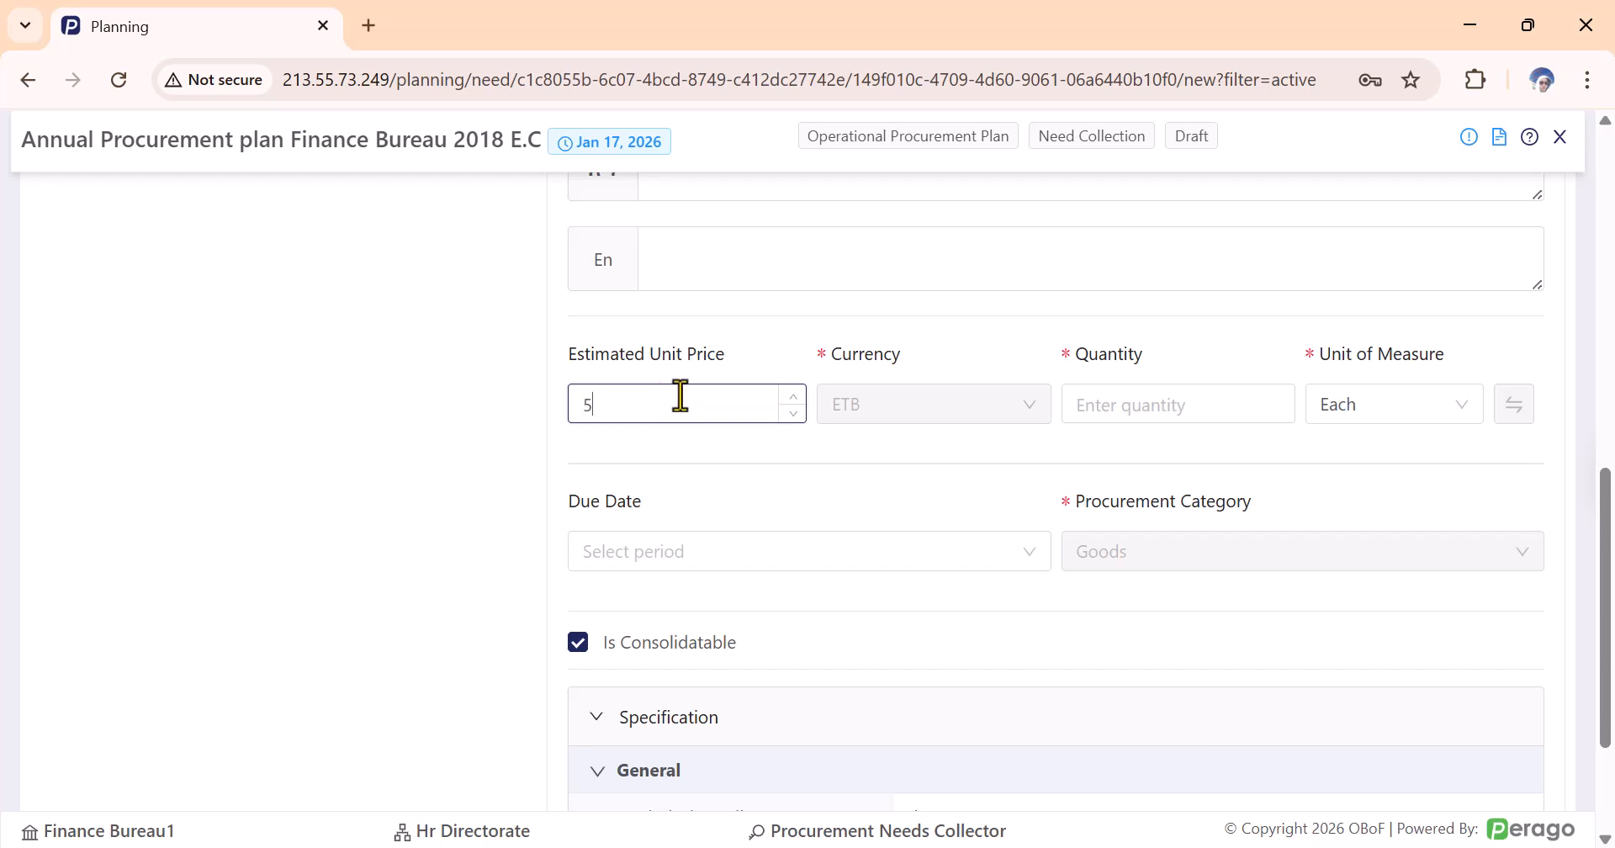
{"action": "left_click", "coordinate": [1137, 407]}
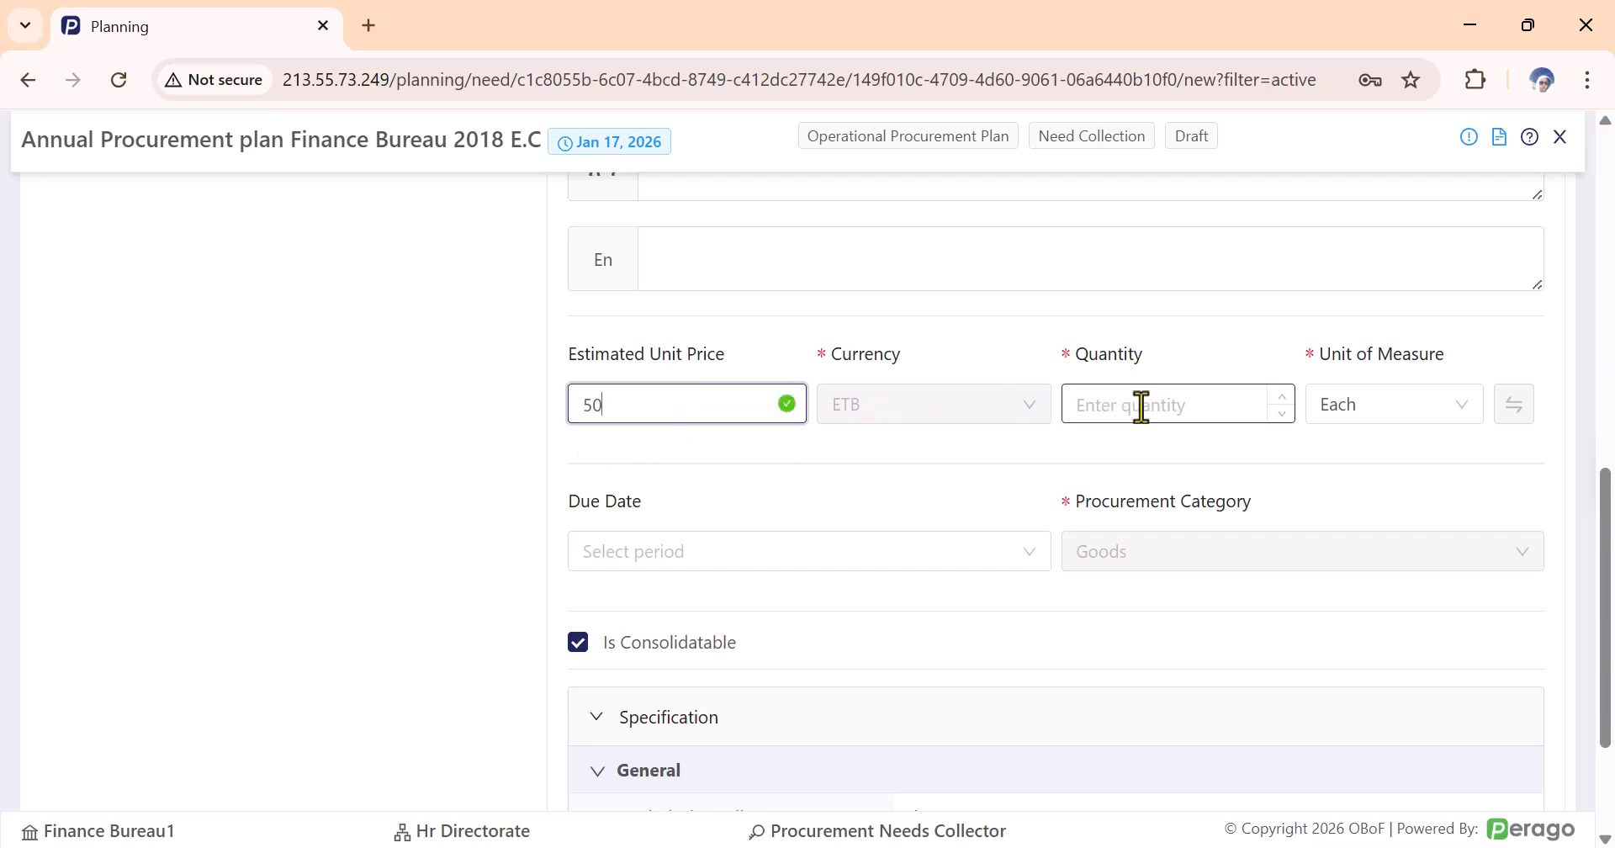
{"action": "type", "text": "500"}
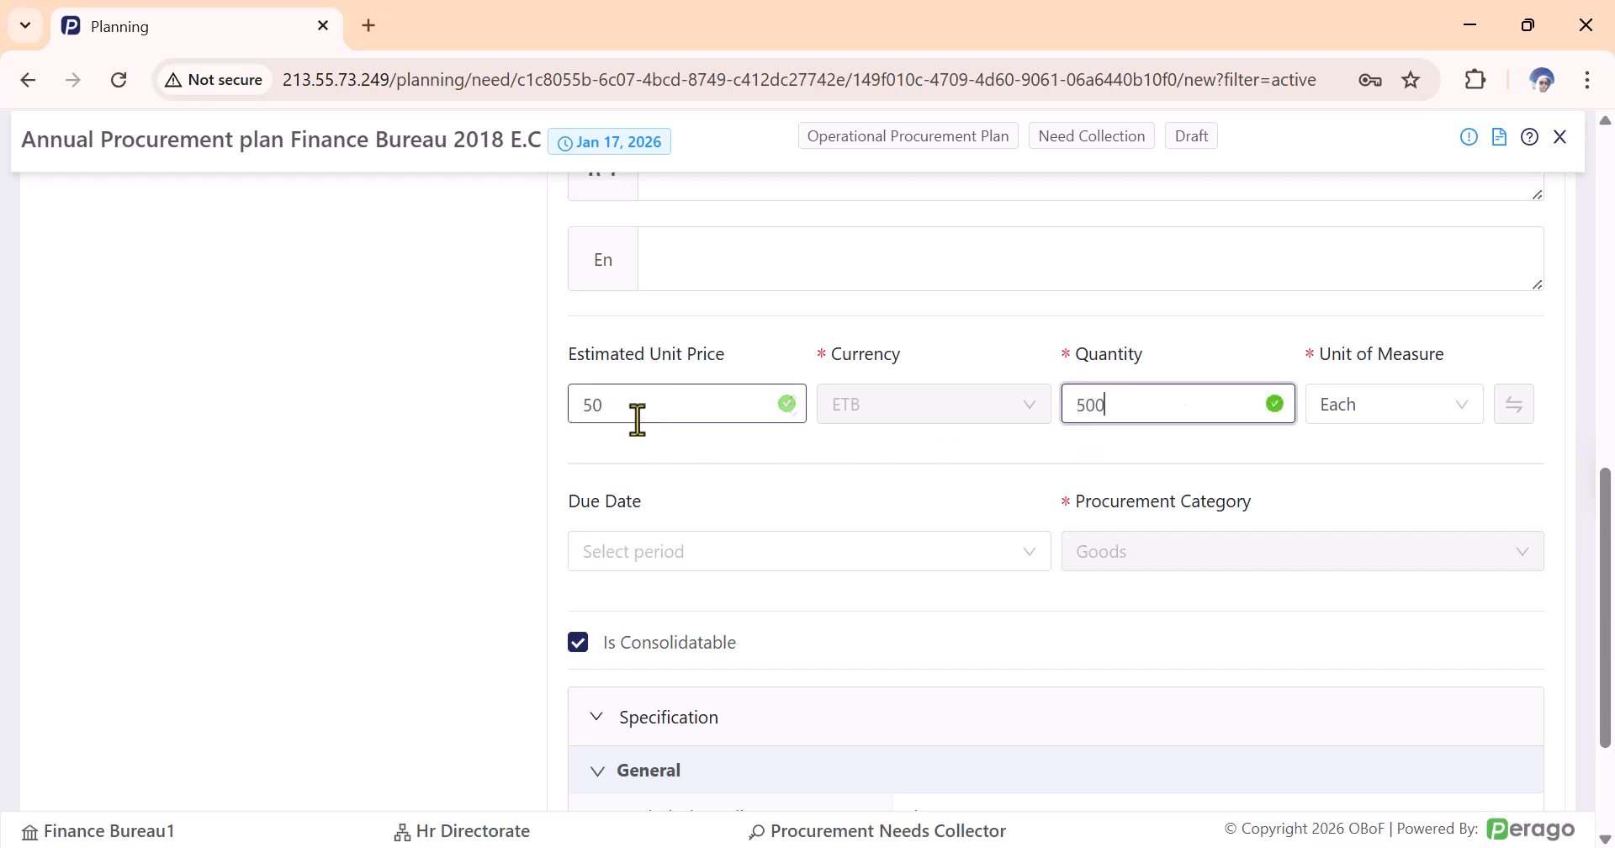
Set the Blue Pen need's due date to February and save the need.
{"action": "scroll", "coordinate": [749, 493], "scroll_direction": "down", "scroll_amount": 1}
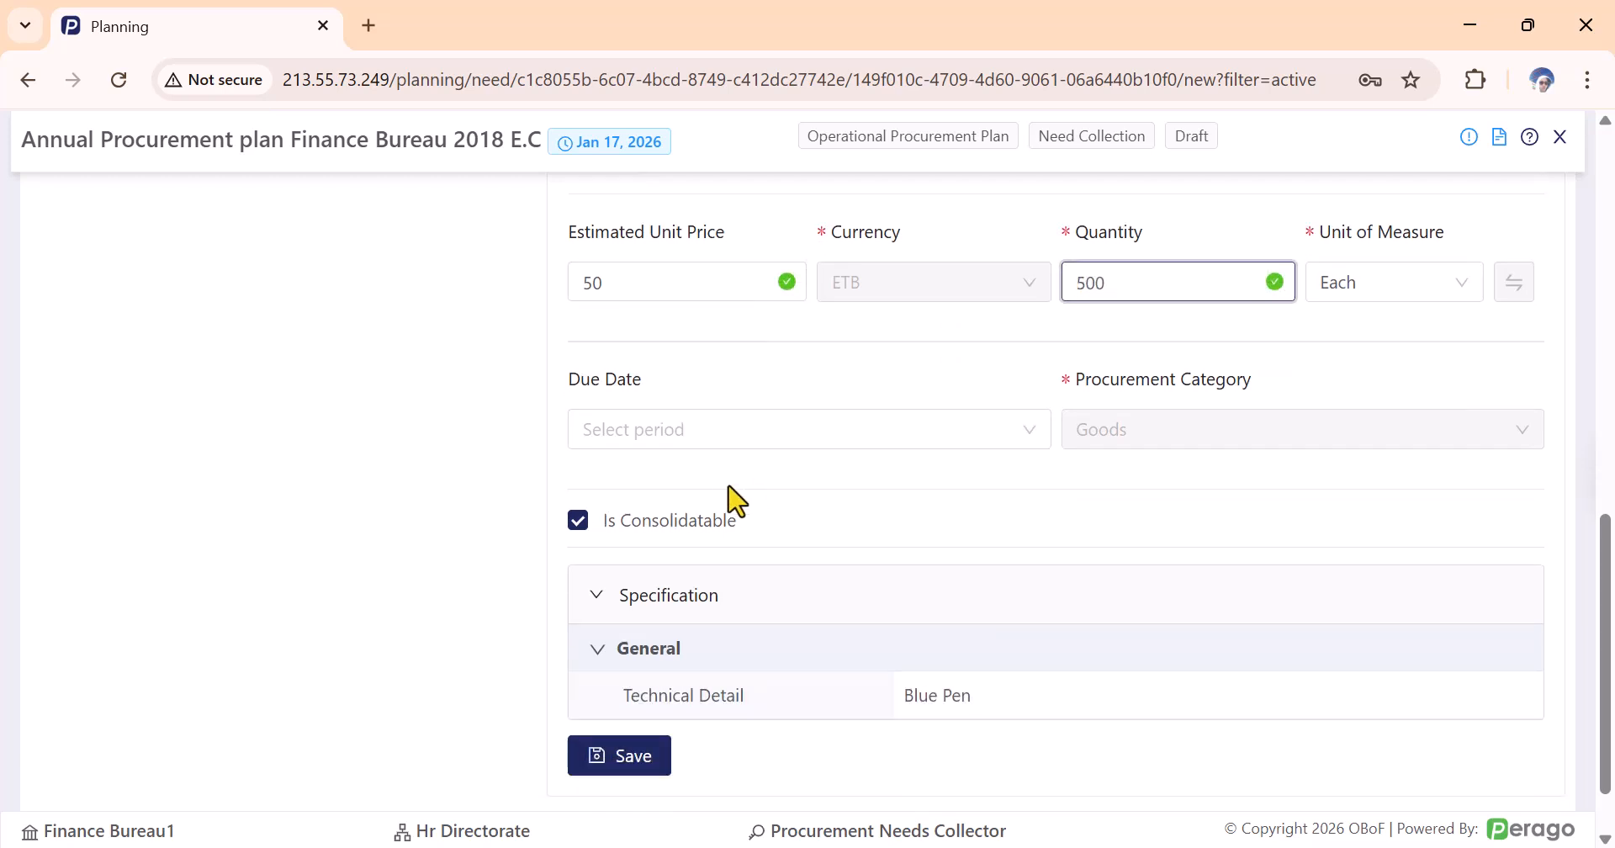
{"action": "left_click", "coordinate": [677, 437]}
{"action": "left_click", "coordinate": [683, 517]}
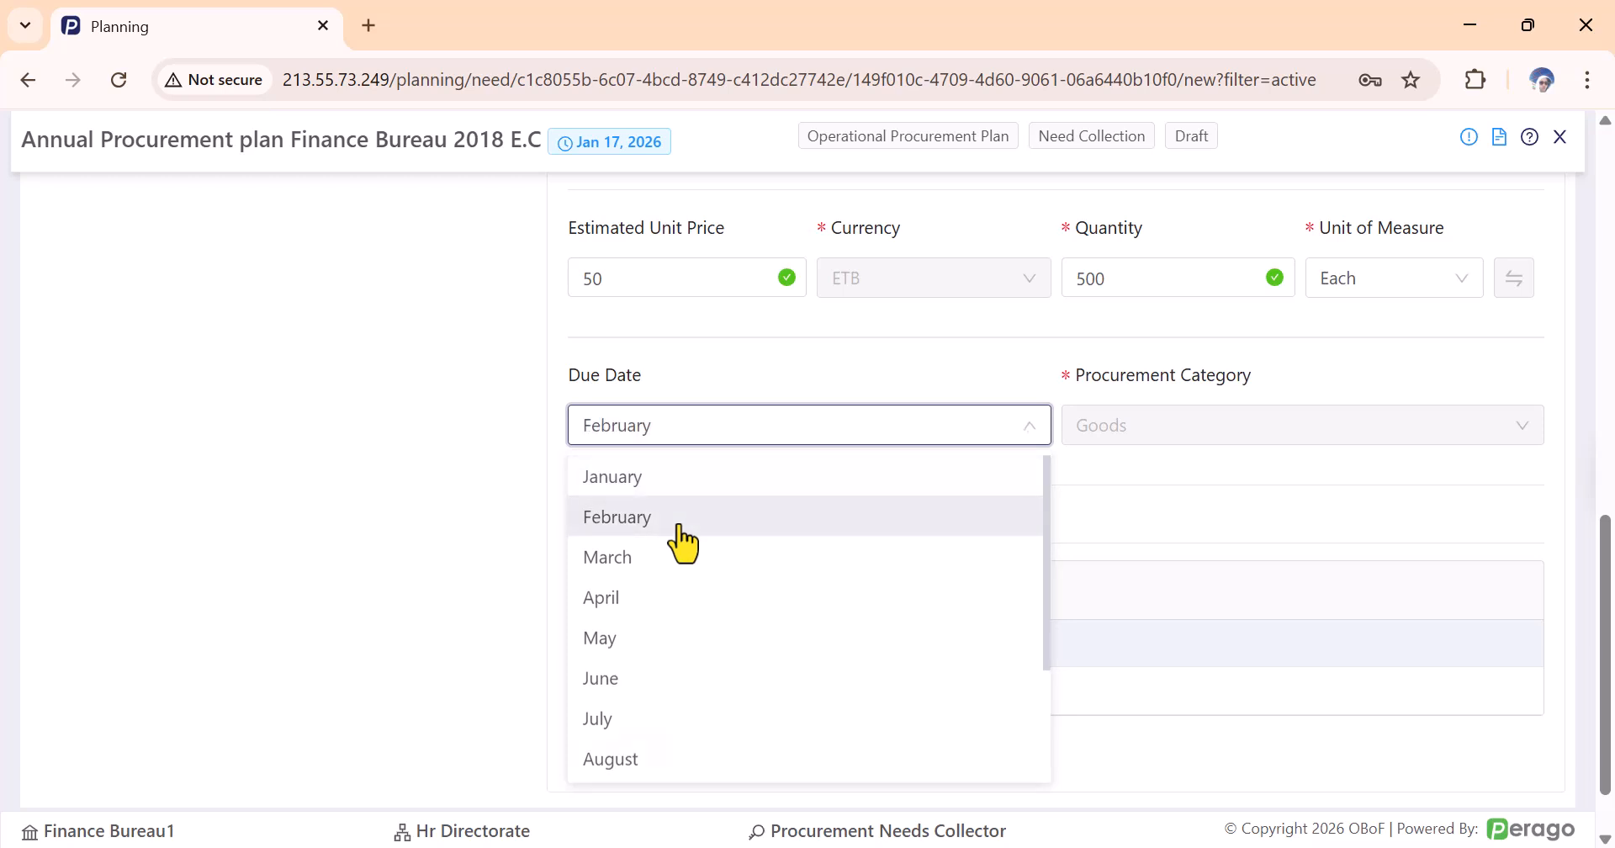
{"action": "scroll", "coordinate": [740, 665], "scroll_direction": "down", "scroll_amount": 1}
{"action": "left_click", "coordinate": [637, 677]}
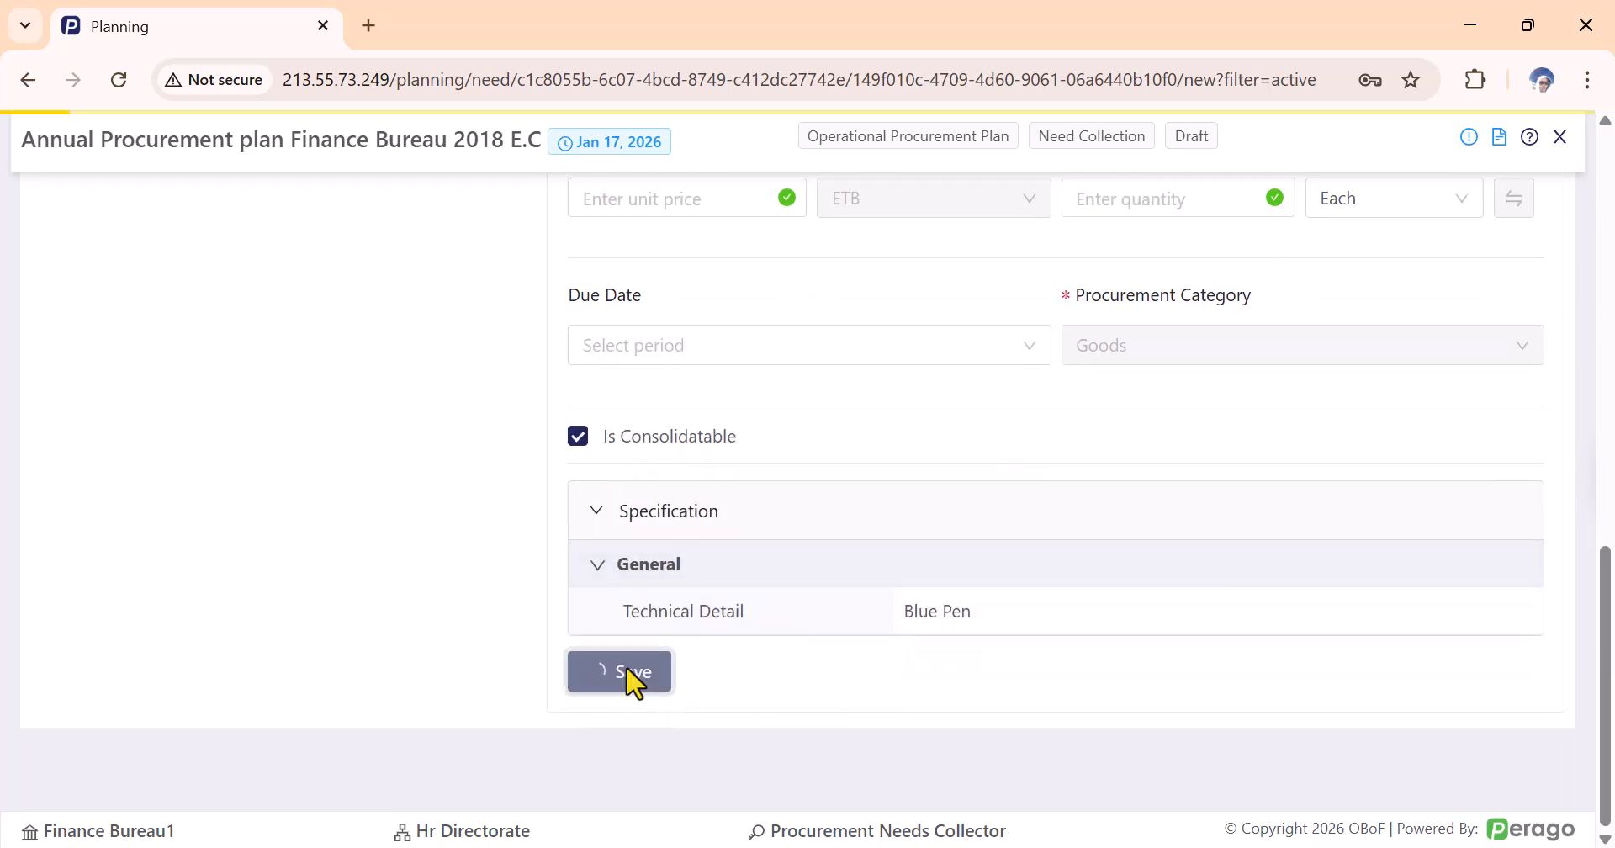
{"action": "scroll", "coordinate": [908, 559], "scroll_direction": "down", "scroll_amount": 3}
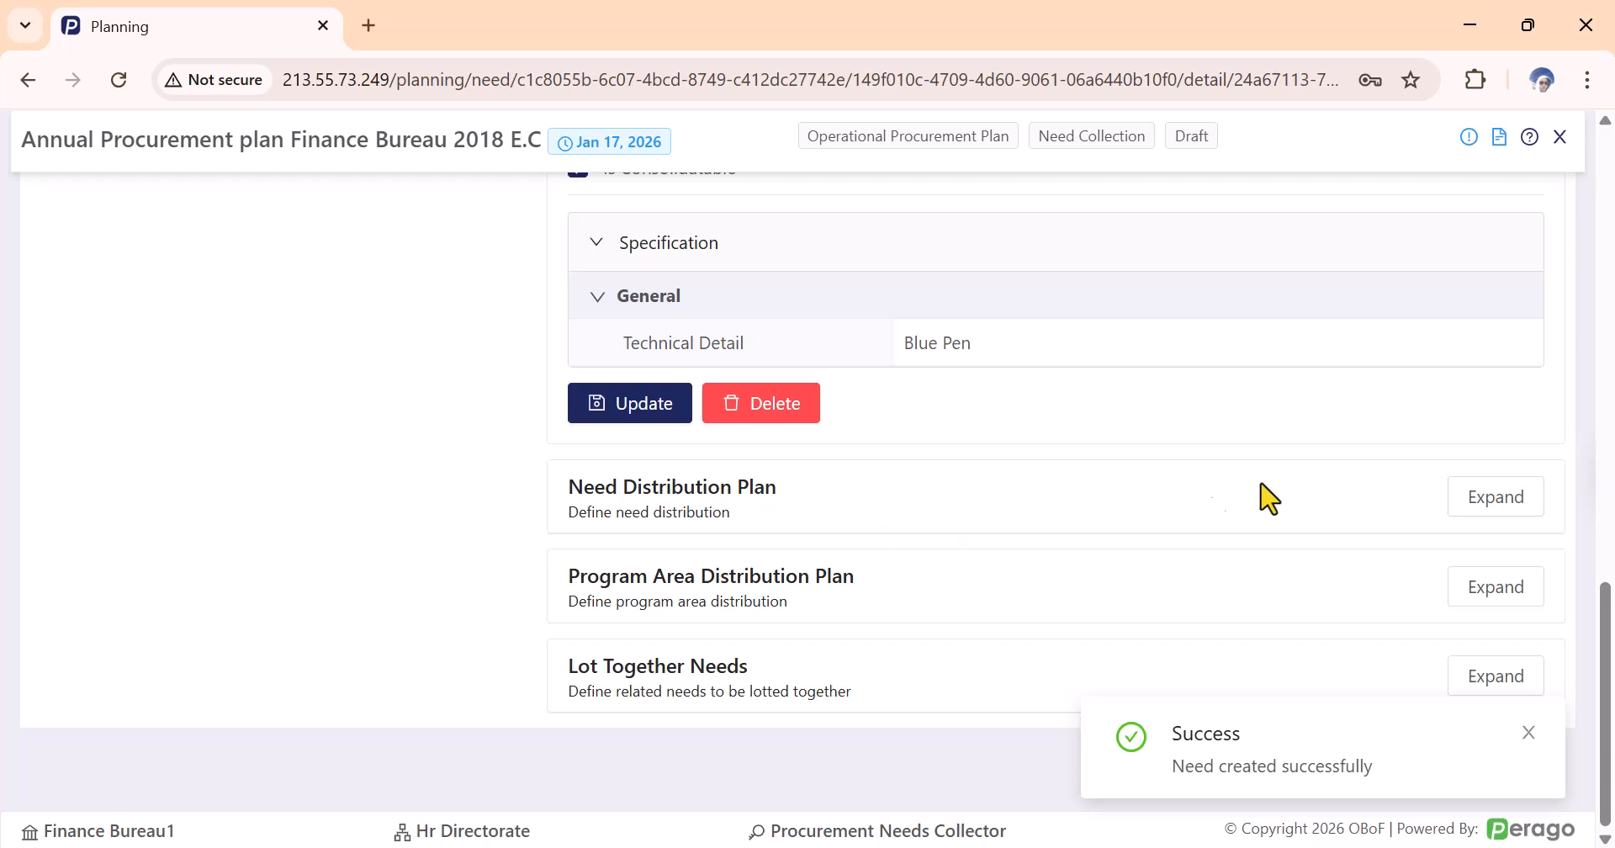
Return to the need list and view the saved Blue Pen entry.
{"action": "scroll", "coordinate": [841, 501], "scroll_direction": "up", "scroll_amount": 15}
{"action": "scroll", "coordinate": [349, 444], "scroll_direction": "up", "scroll_amount": 1}
{"action": "left_click", "coordinate": [331, 538]}
{"action": "left_click", "coordinate": [305, 481]}
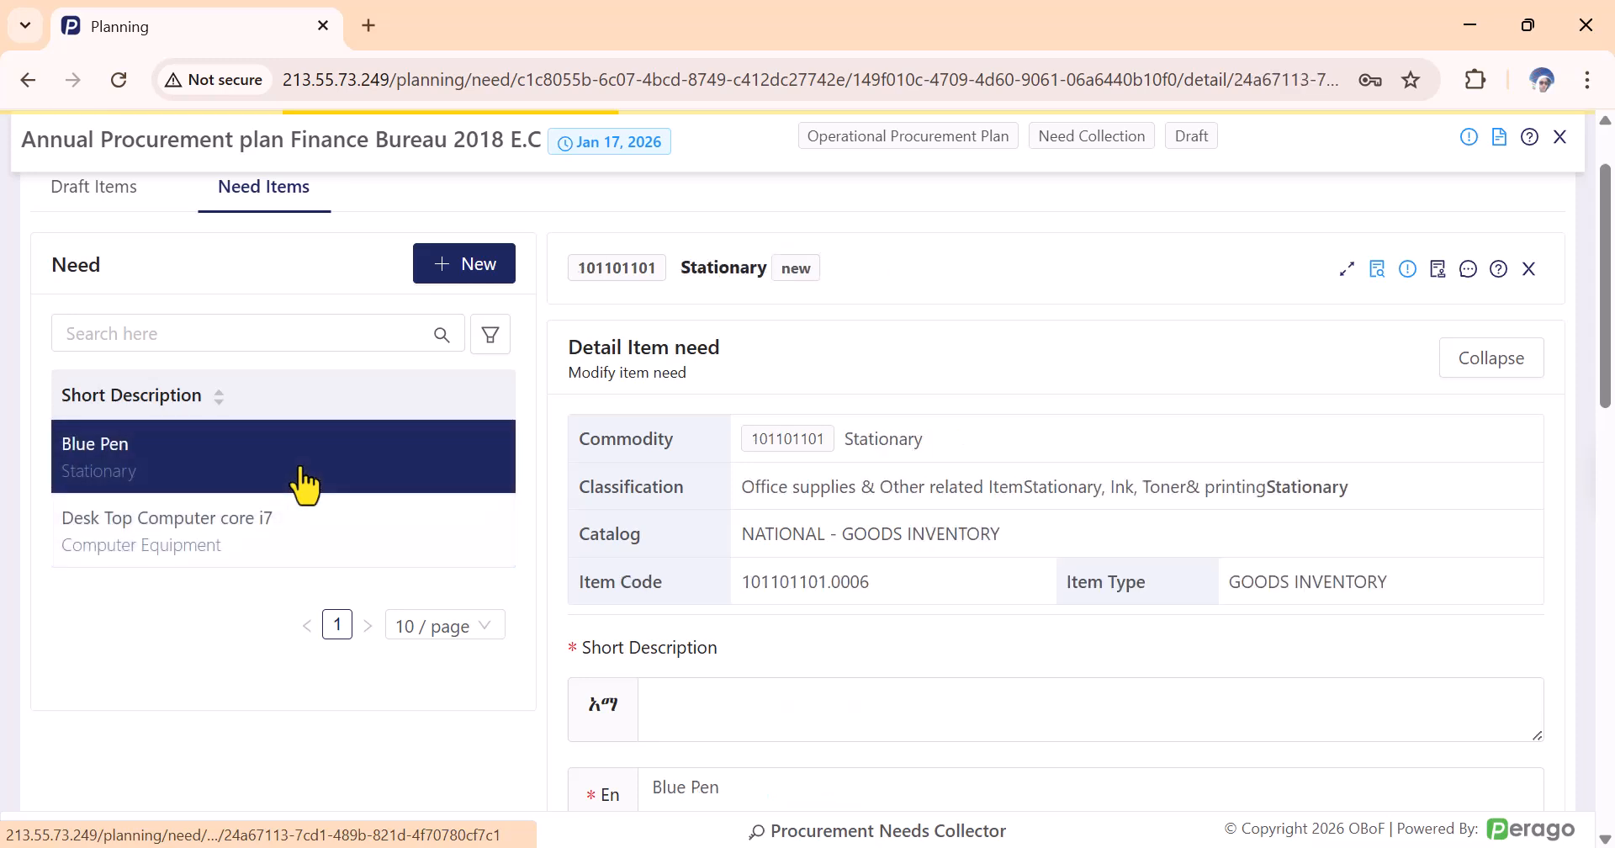
{"action": "scroll", "coordinate": [589, 496], "scroll_direction": "up", "scroll_amount": 2}
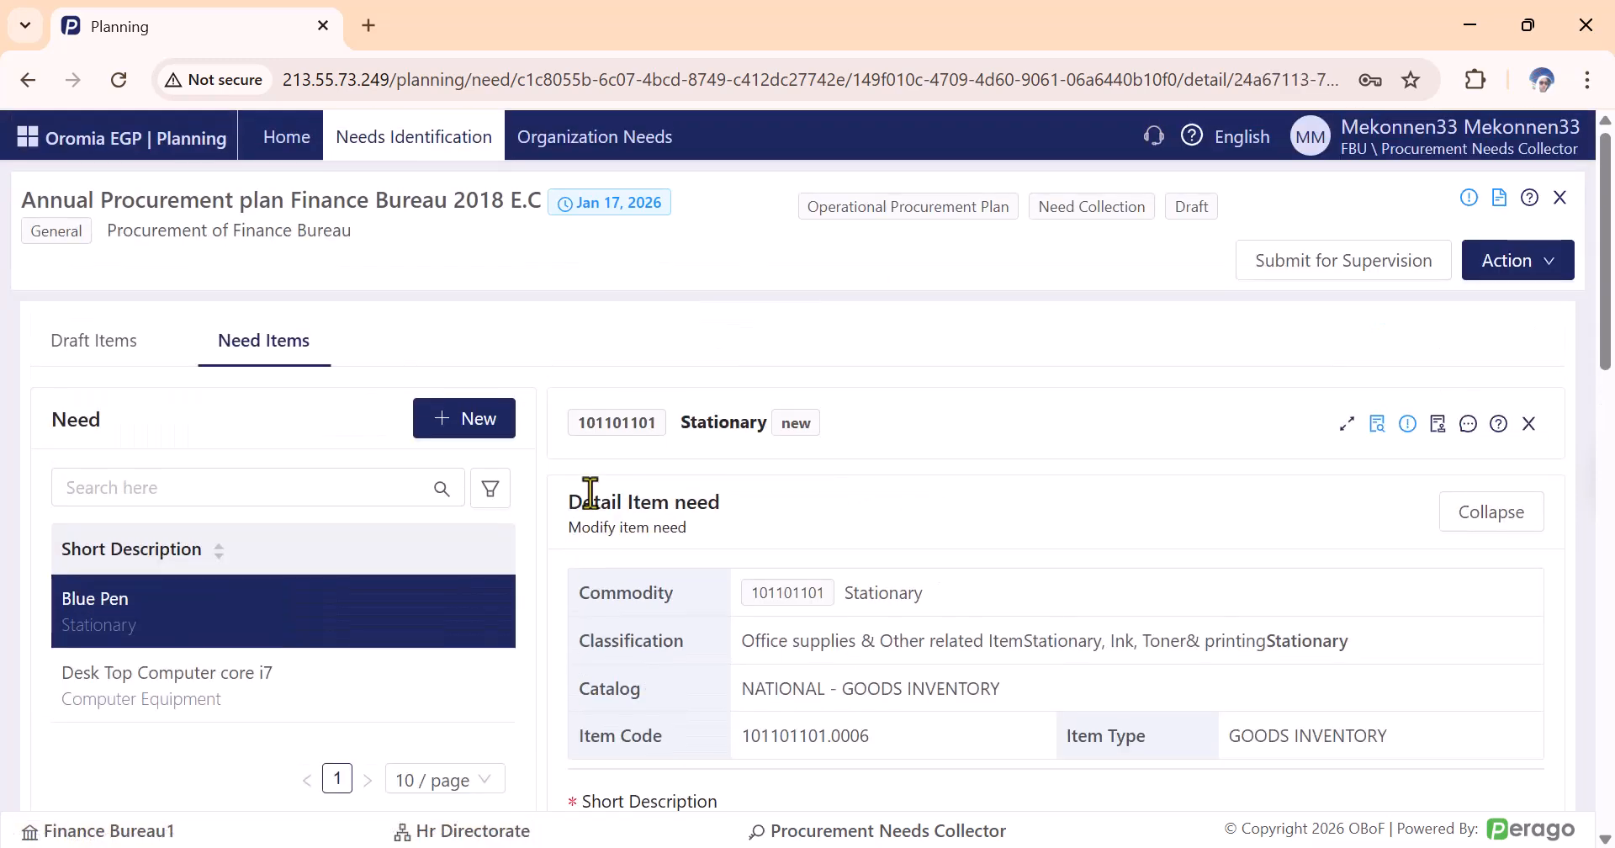
Check the Organization Needs page, then reopen the Finance Bureau 2018 E.C annual plan from Needs Identification.
{"action": "left_click", "coordinate": [599, 142]}
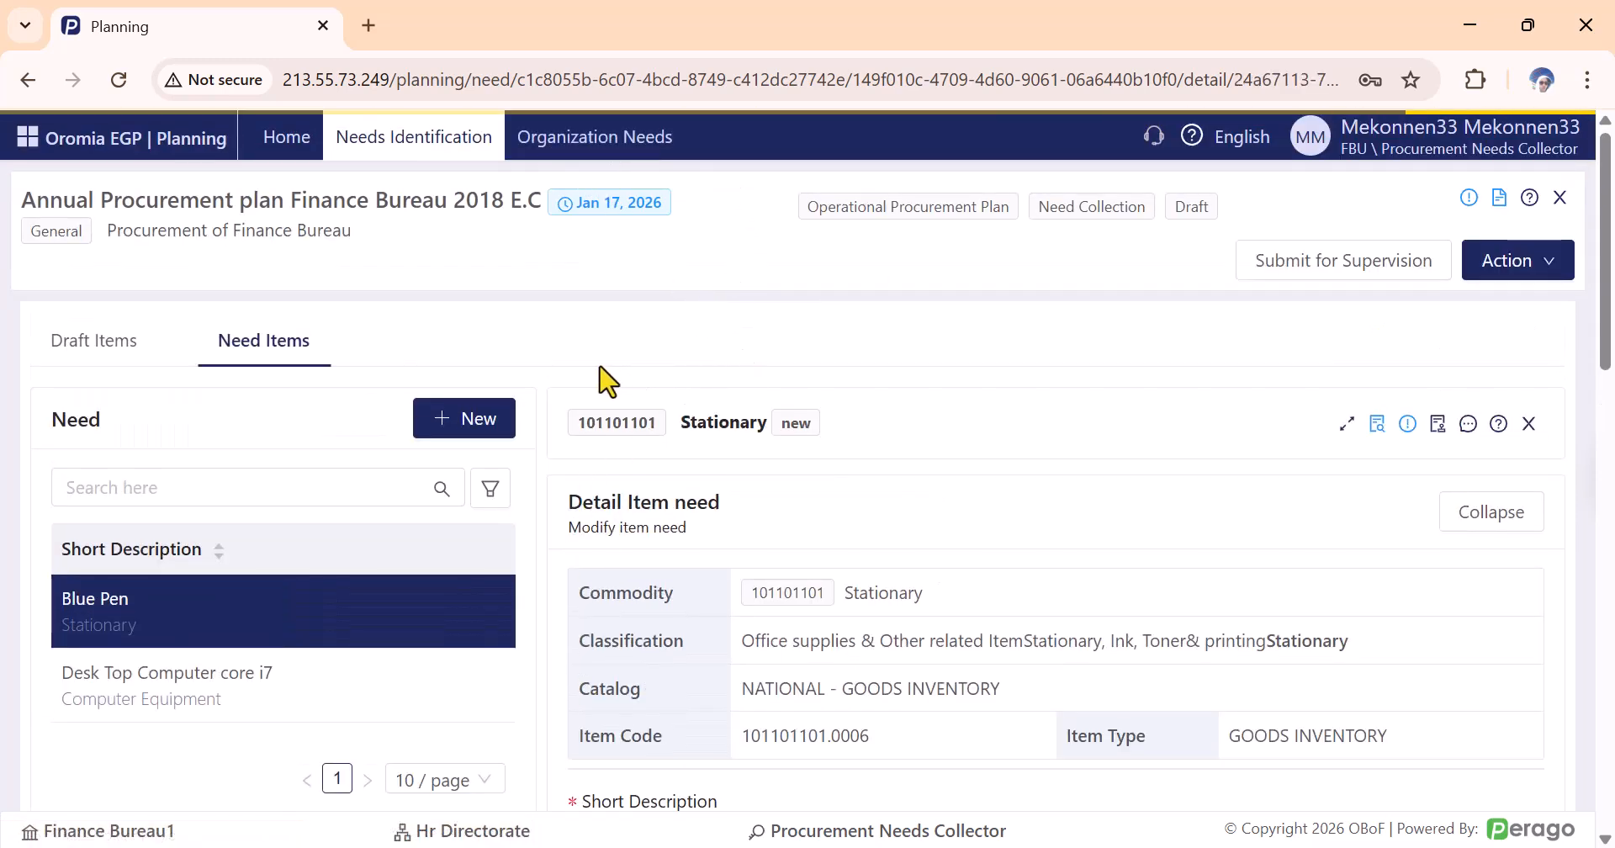
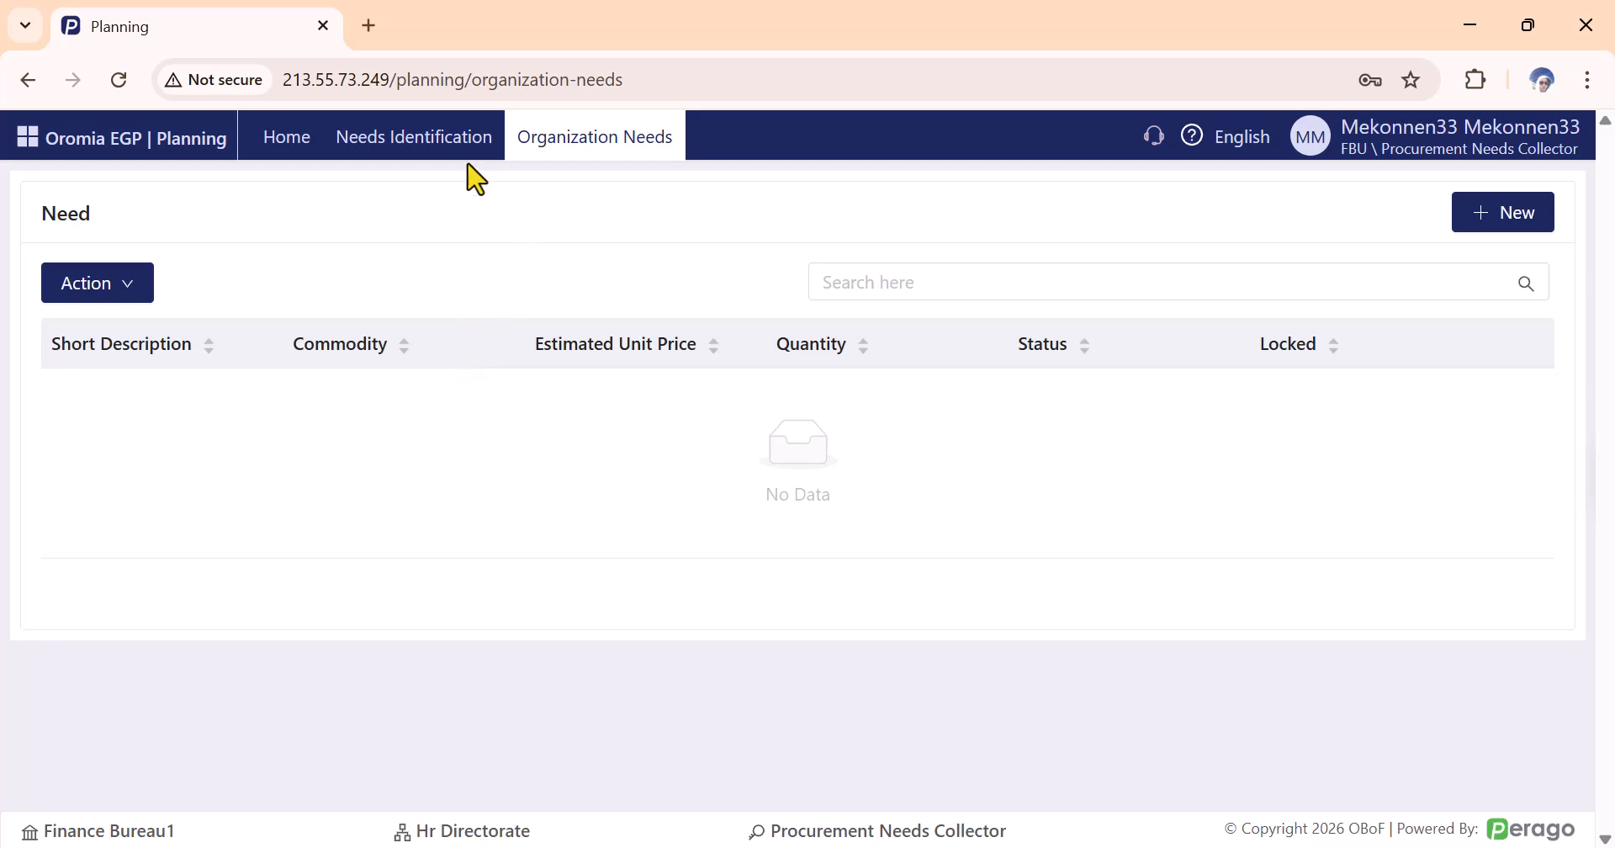
{"action": "left_click", "coordinate": [416, 140]}
{"action": "left_click", "coordinate": [642, 402]}
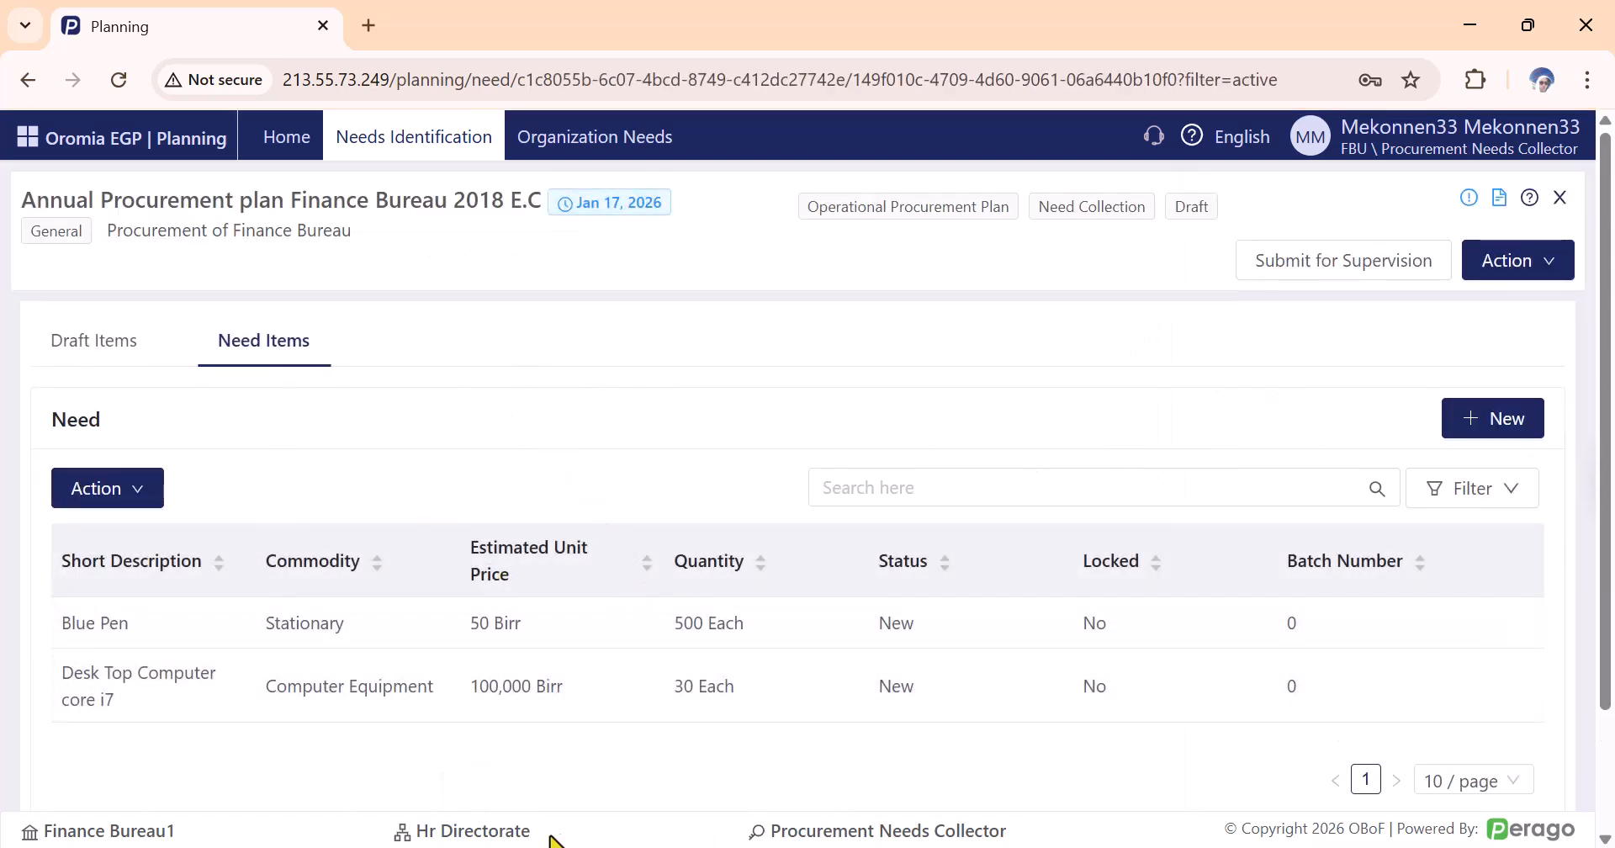
Look over the Hr Directorate's listed needs and submit them for supervision, confirming the submission.
{"action": "left_click_drag", "start_coordinate": [529, 831], "coordinate": [423, 833]}
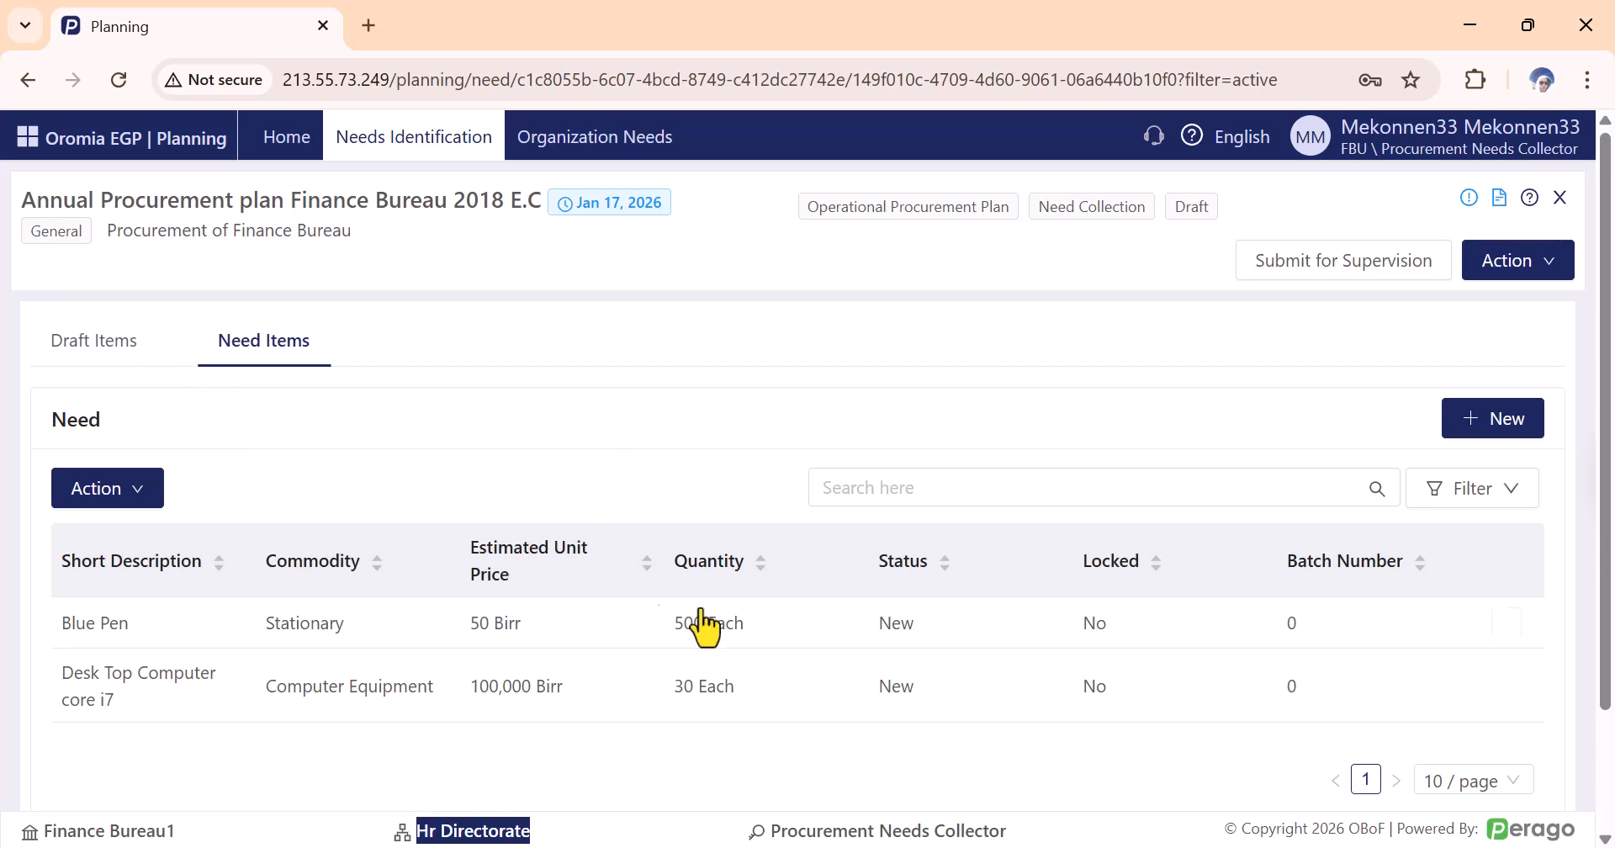
{"action": "left_click", "coordinate": [655, 457]}
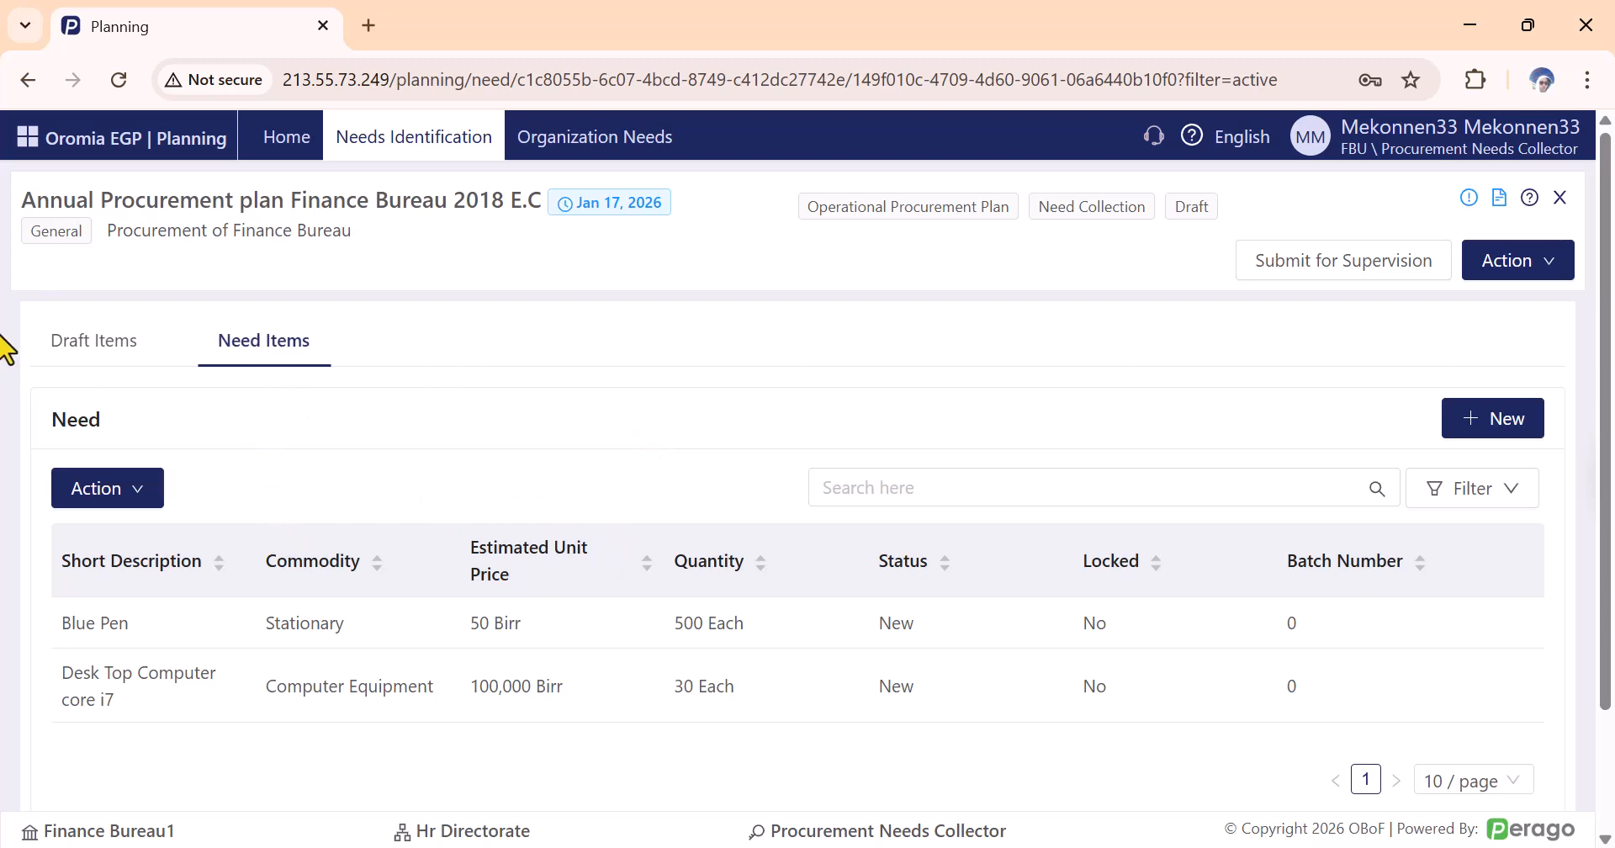
{"action": "scroll", "coordinate": [933, 656], "scroll_direction": "down", "scroll_amount": 1}
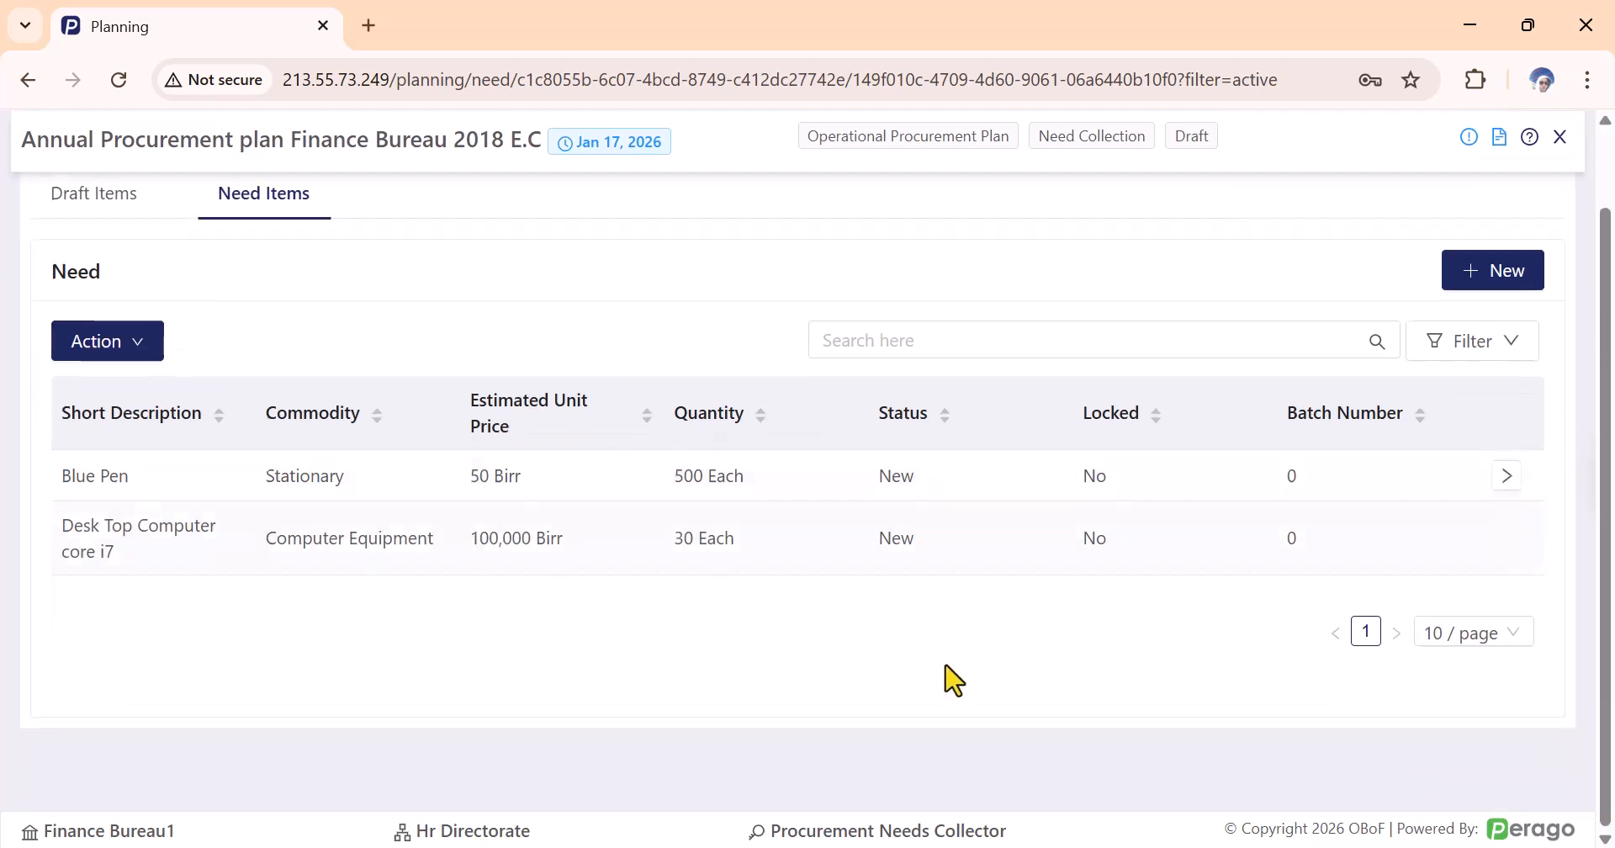
{"action": "scroll", "coordinate": [933, 656], "scroll_direction": "up", "scroll_amount": 1}
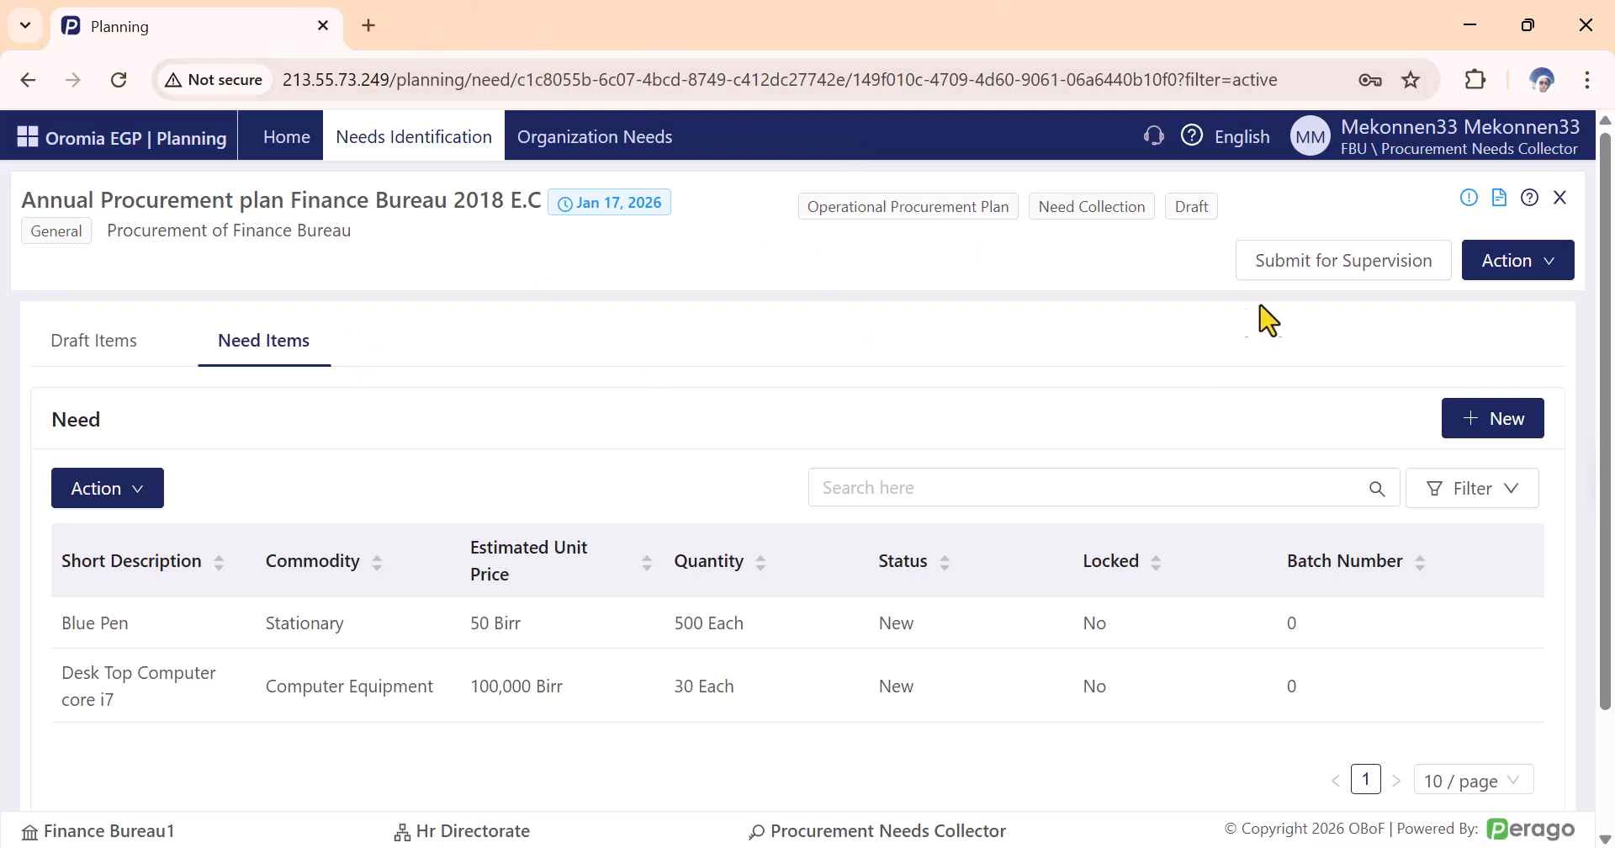
{"action": "left_click", "coordinate": [1342, 267]}
{"action": "left_click", "coordinate": [985, 393]}
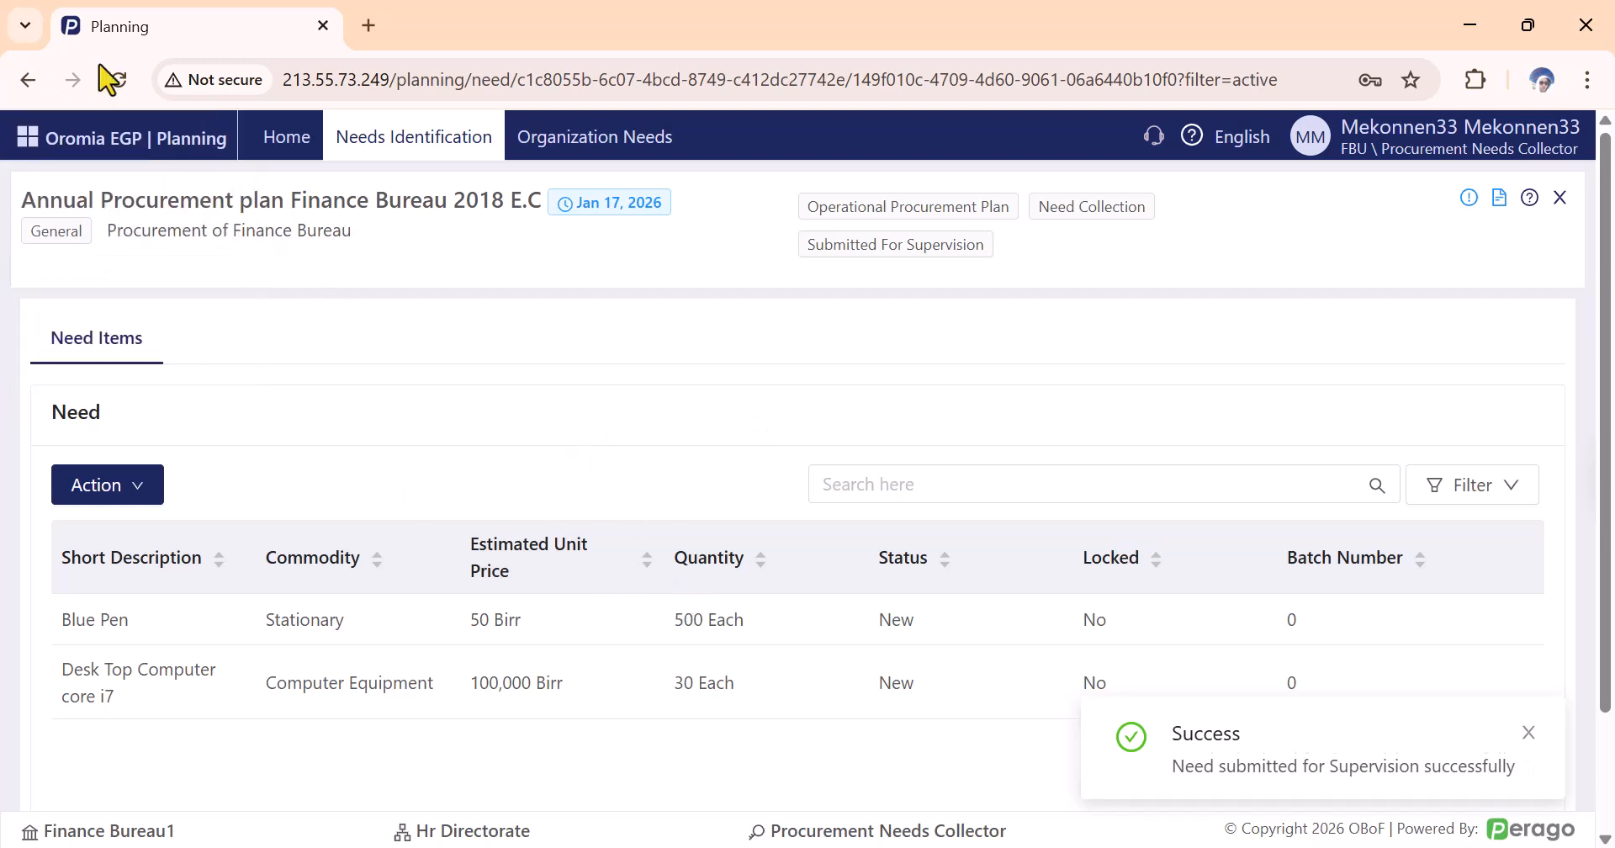
Switch to the Procurement Needs Supervisorial Reviewer role and open Supervisorial Need Review.
{"action": "mouse_move", "coordinate": [1449, 148]}
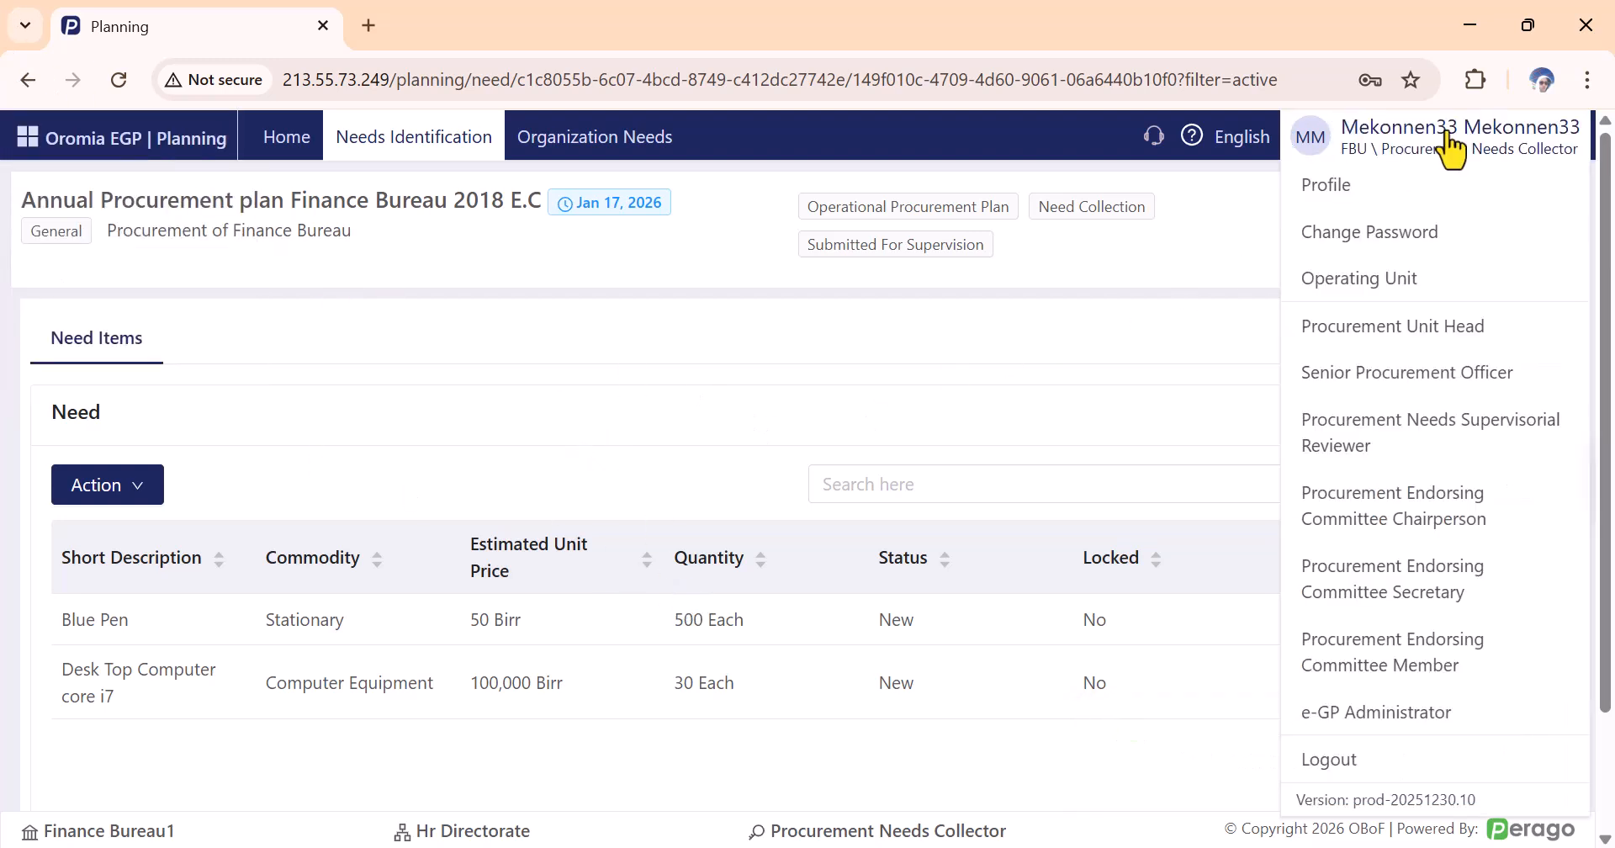
{"action": "left_click", "coordinate": [1400, 437]}
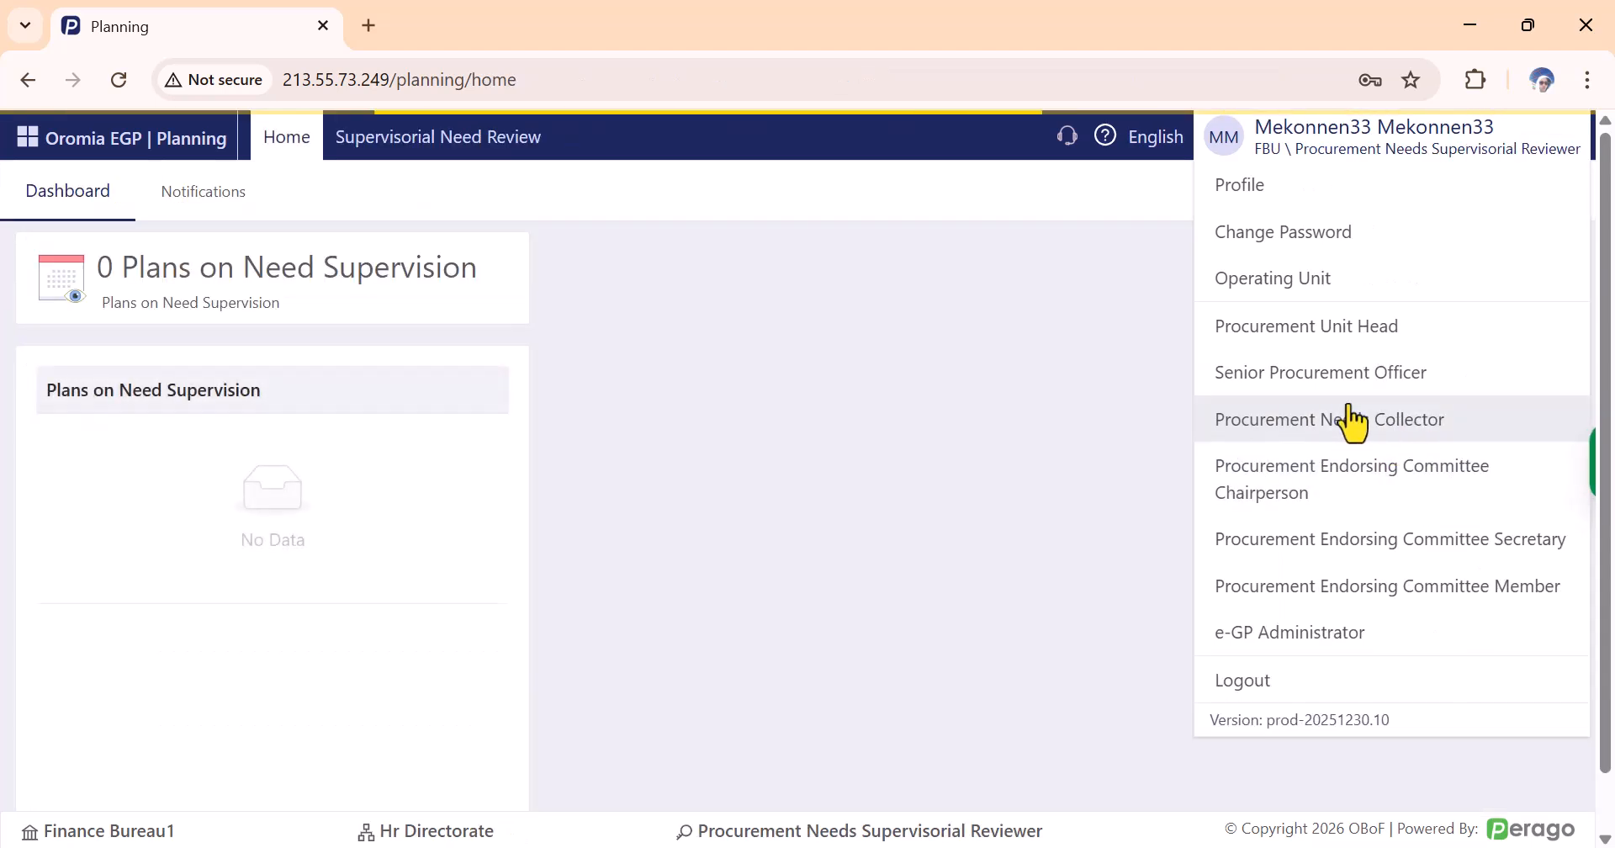
{"action": "left_click", "coordinate": [489, 157]}
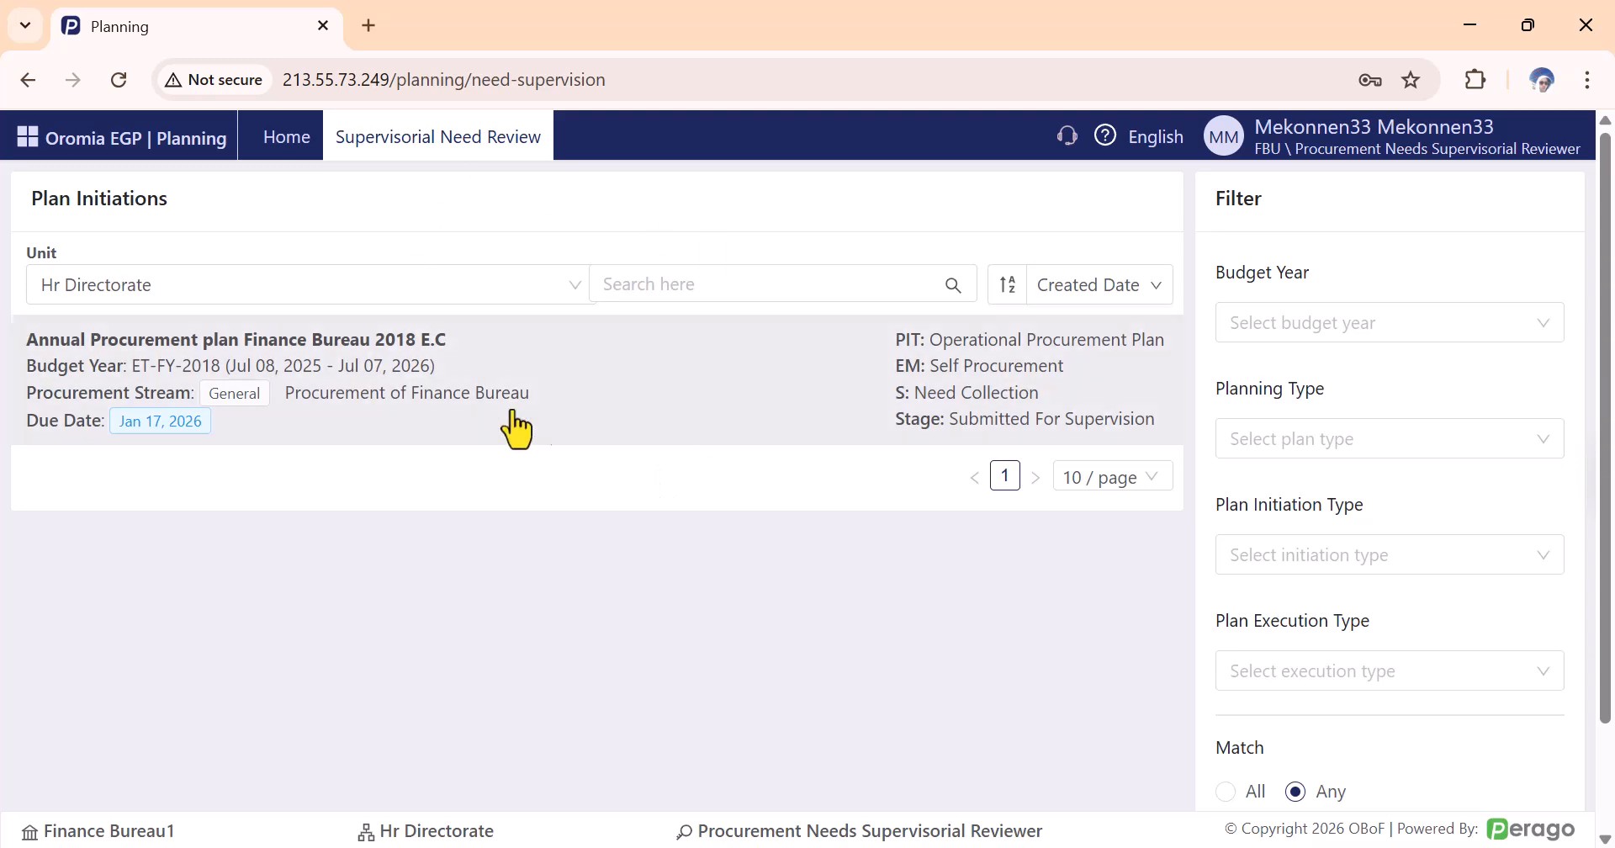
Check the available units for review and open the Hr Directorate's Annual Procurement plan Finance Bureau 2018 E.C.
{"action": "left_click", "coordinate": [349, 290]}
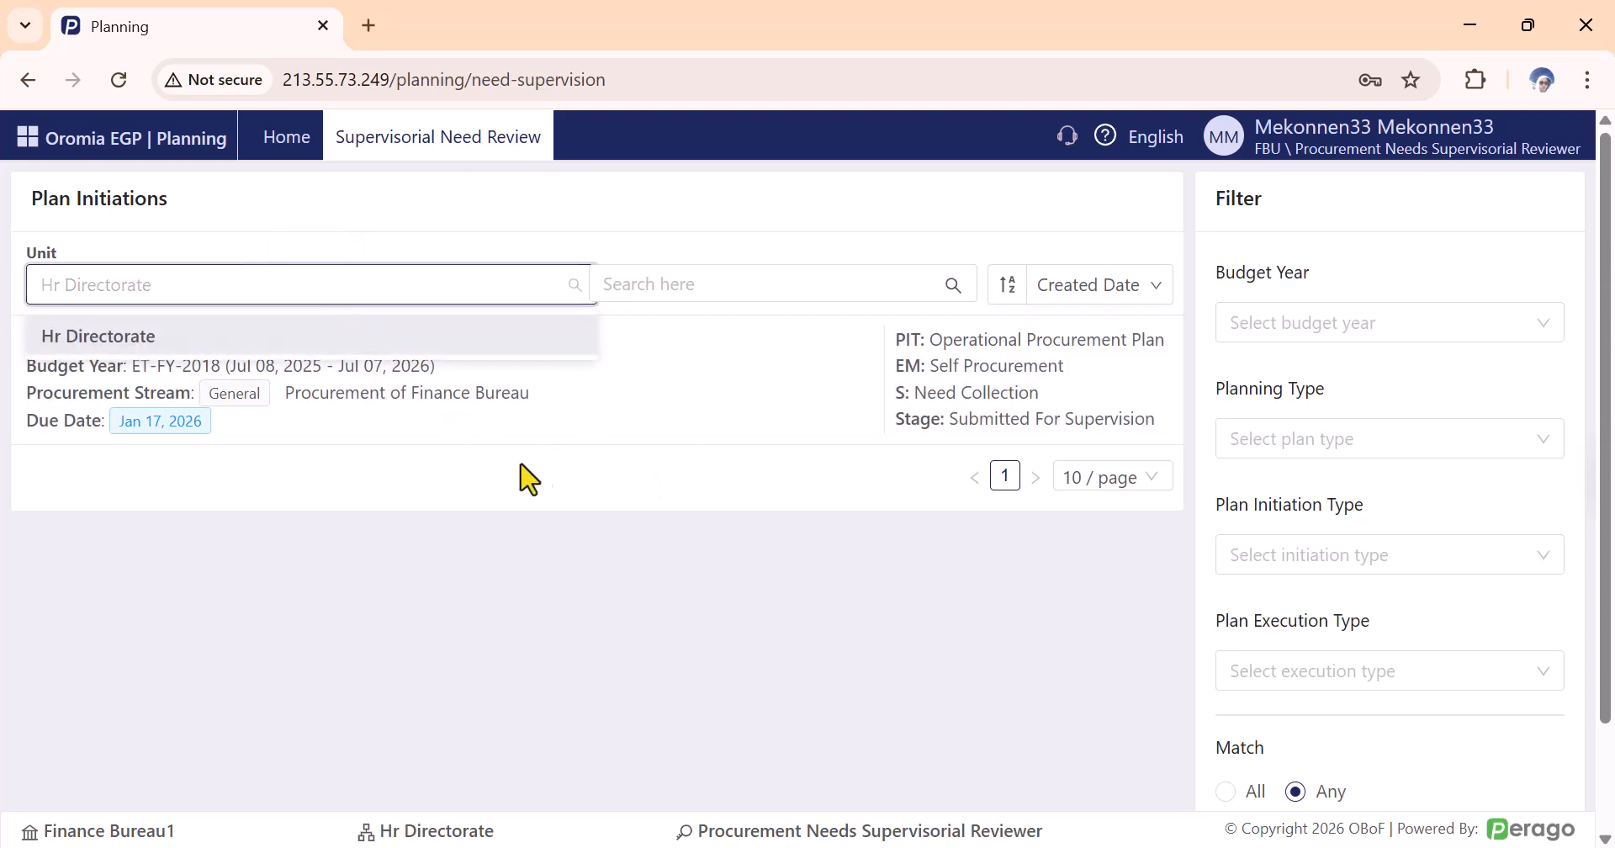
{"action": "left_click", "coordinate": [410, 404]}
{"action": "left_click", "coordinate": [555, 427]}
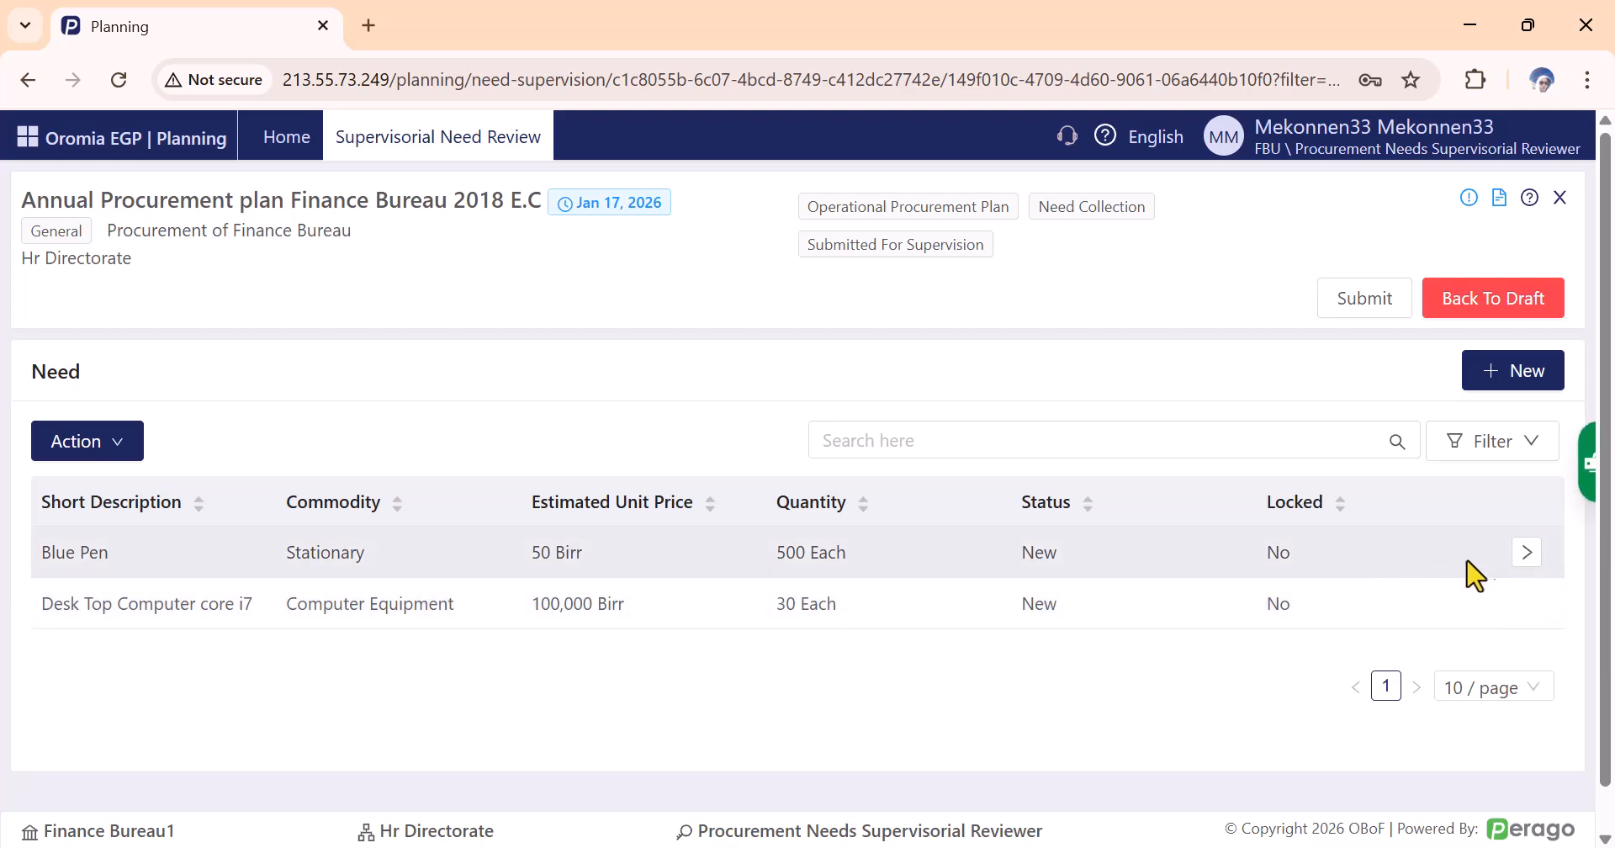
Open the submitted Blue Pen need and review its item details, price, quantity and due date.
{"action": "left_click", "coordinate": [1526, 553]}
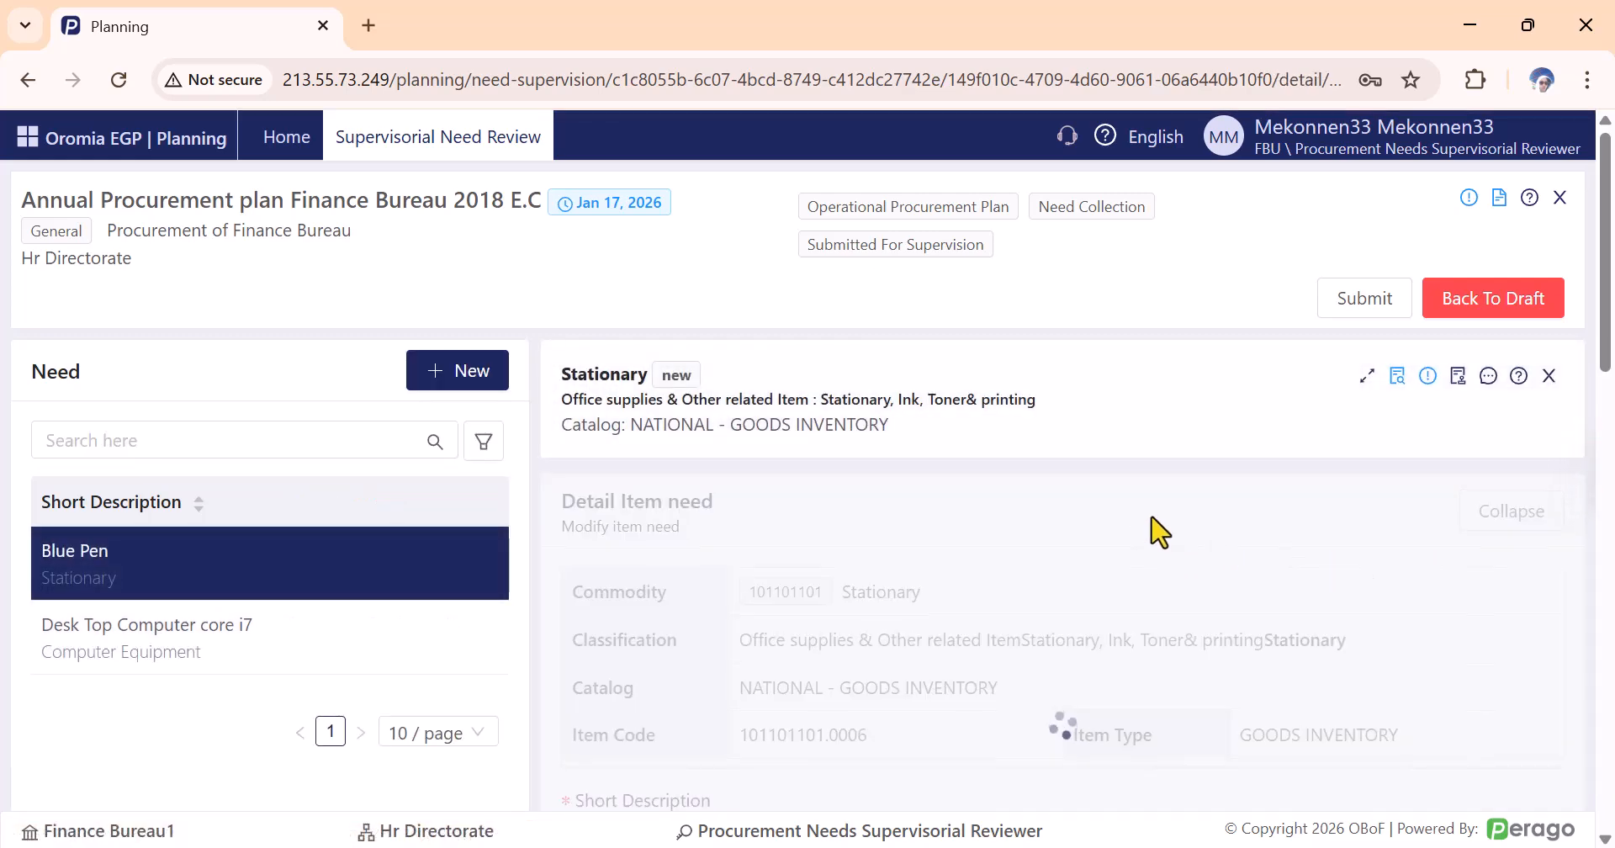
{"action": "scroll", "coordinate": [1160, 530], "scroll_direction": "down", "scroll_amount": 5}
{"action": "scroll", "coordinate": [1076, 542], "scroll_direction": "down", "scroll_amount": 5}
{"action": "scroll", "coordinate": [1085, 551], "scroll_direction": "up", "scroll_amount": 10}
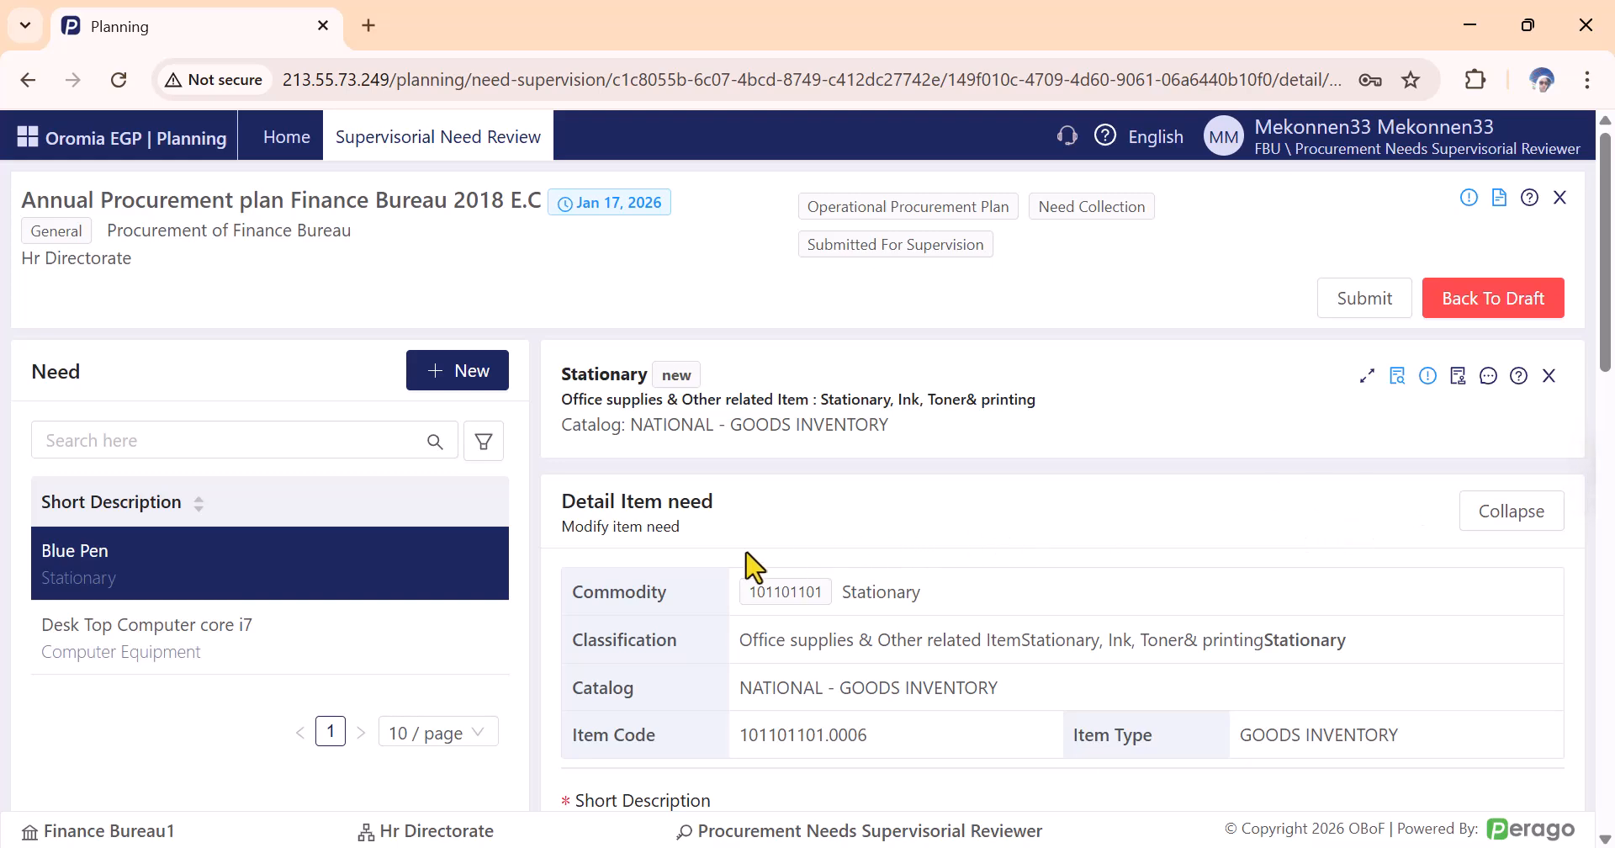
{"action": "scroll", "coordinate": [673, 538], "scroll_direction": "down", "scroll_amount": 3}
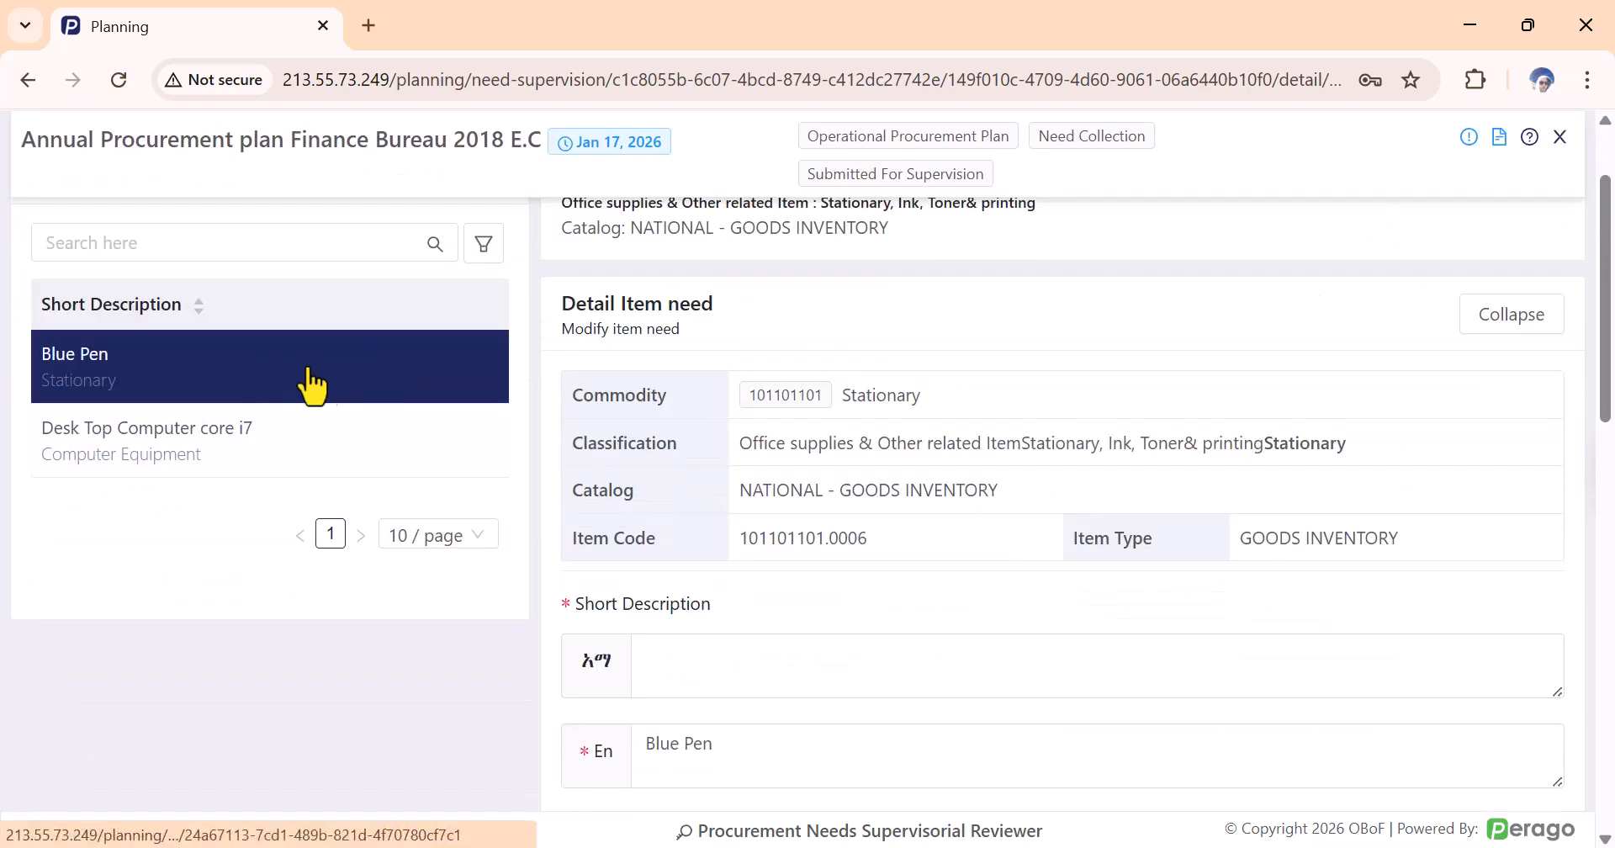
{"action": "scroll", "coordinate": [906, 443], "scroll_direction": "down", "scroll_amount": 10}
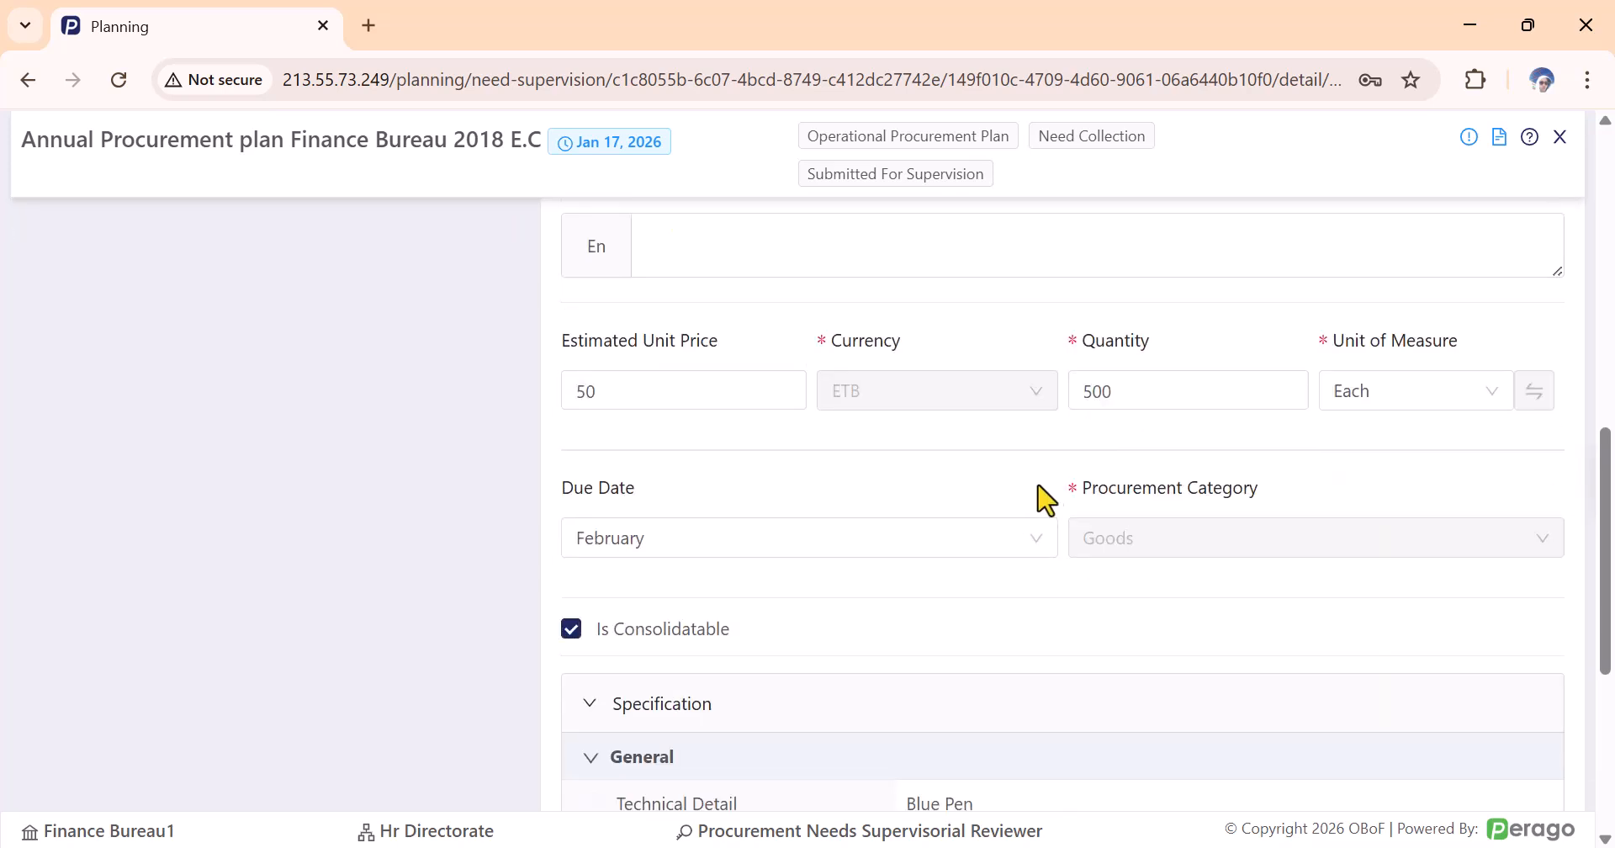
Examine the unit of measure options available for the Blue Pen need, leaving the current unit selected.
{"action": "left_click", "coordinate": [1423, 393]}
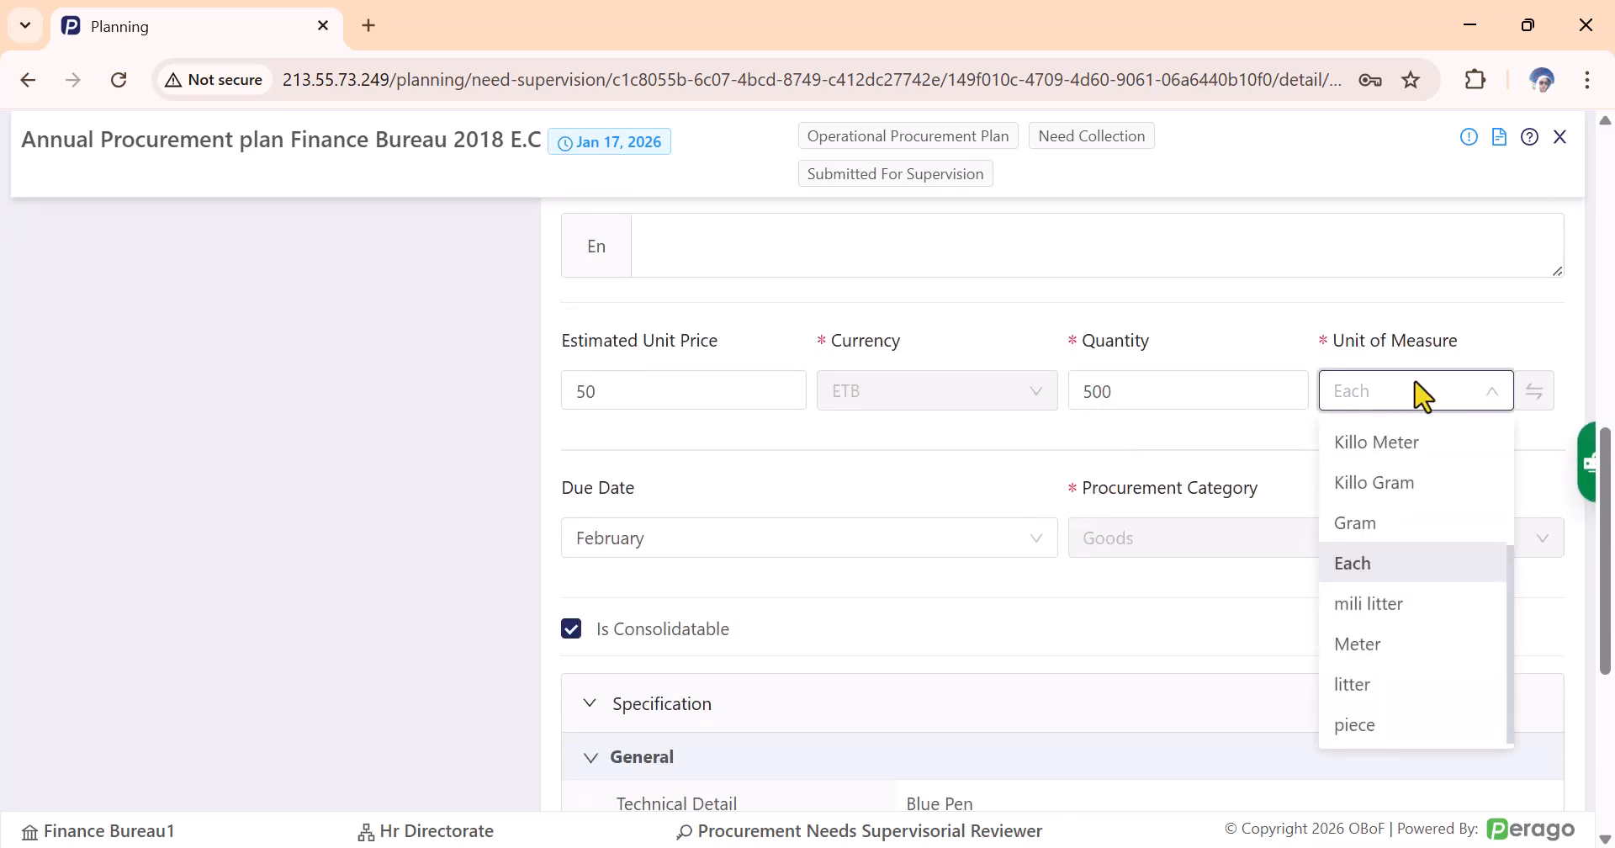
{"action": "left_click", "coordinate": [1178, 427]}
{"action": "left_click", "coordinate": [1379, 402]}
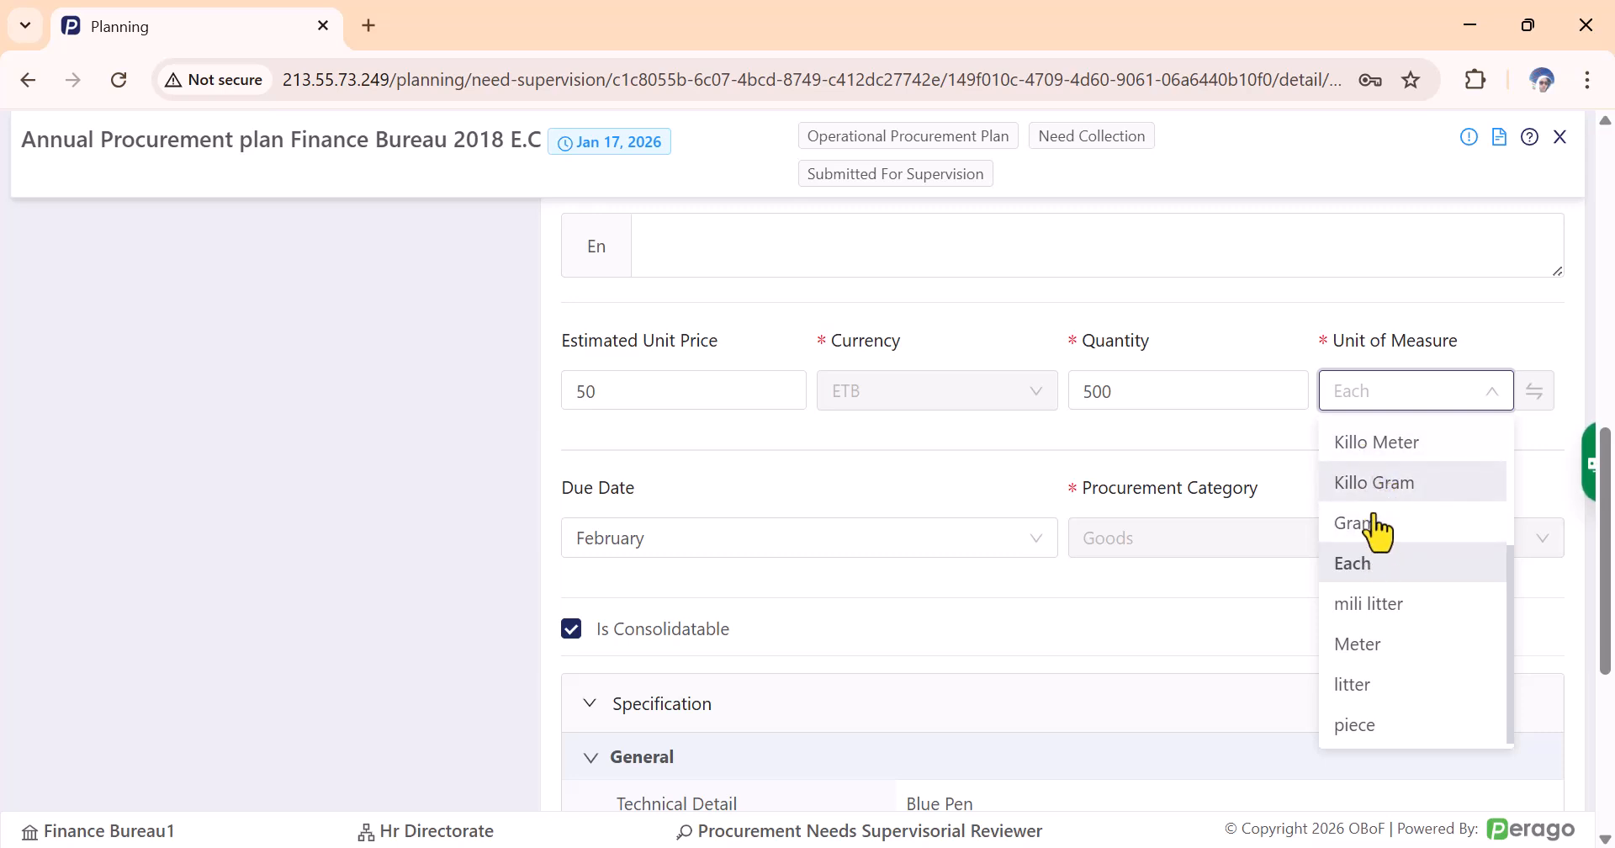
{"action": "scroll", "coordinate": [1373, 548], "scroll_direction": "down", "scroll_amount": 2}
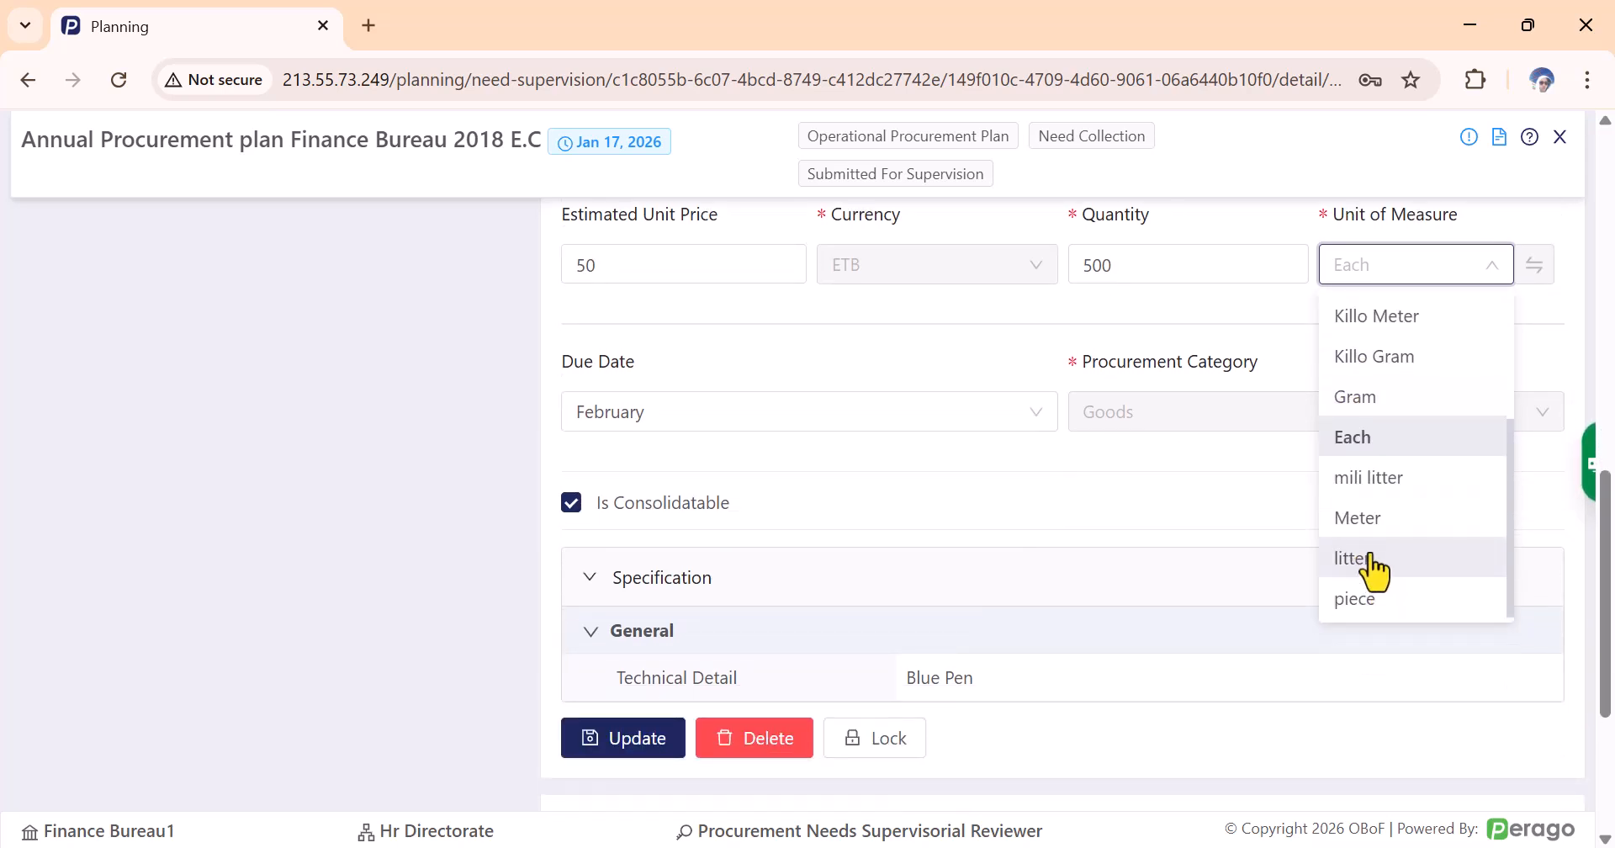
{"action": "scroll", "coordinate": [1392, 534], "scroll_direction": "down", "scroll_amount": 2}
{"action": "scroll", "coordinate": [1379, 462], "scroll_direction": "up", "scroll_amount": 3}
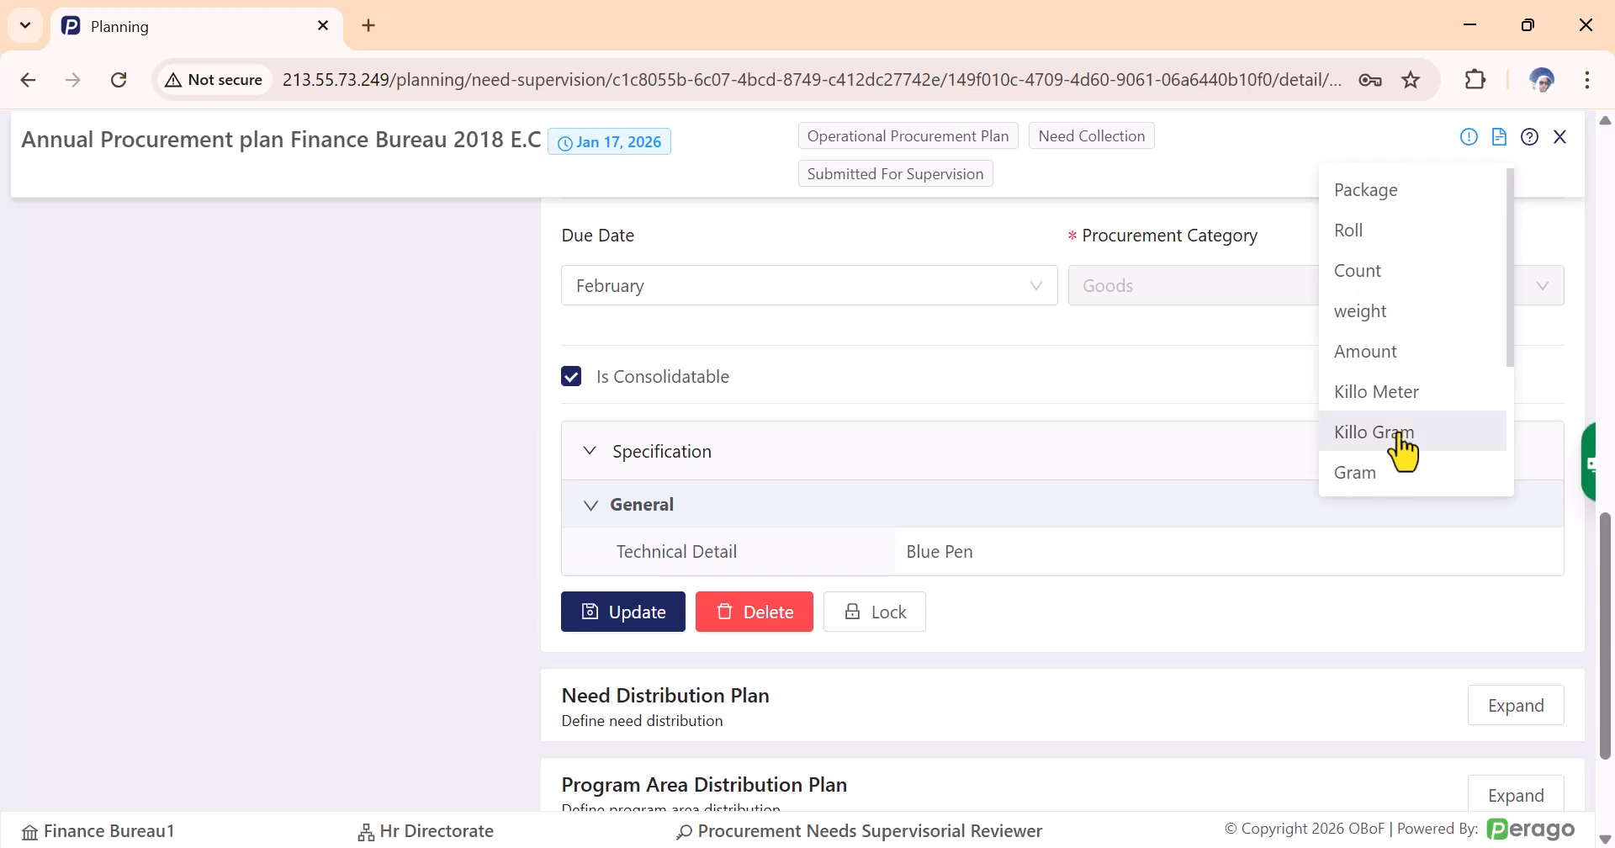
{"action": "scroll", "coordinate": [1401, 454], "scroll_direction": "up", "scroll_amount": 2}
{"action": "scroll", "coordinate": [1312, 505], "scroll_direction": "up", "scroll_amount": 5}
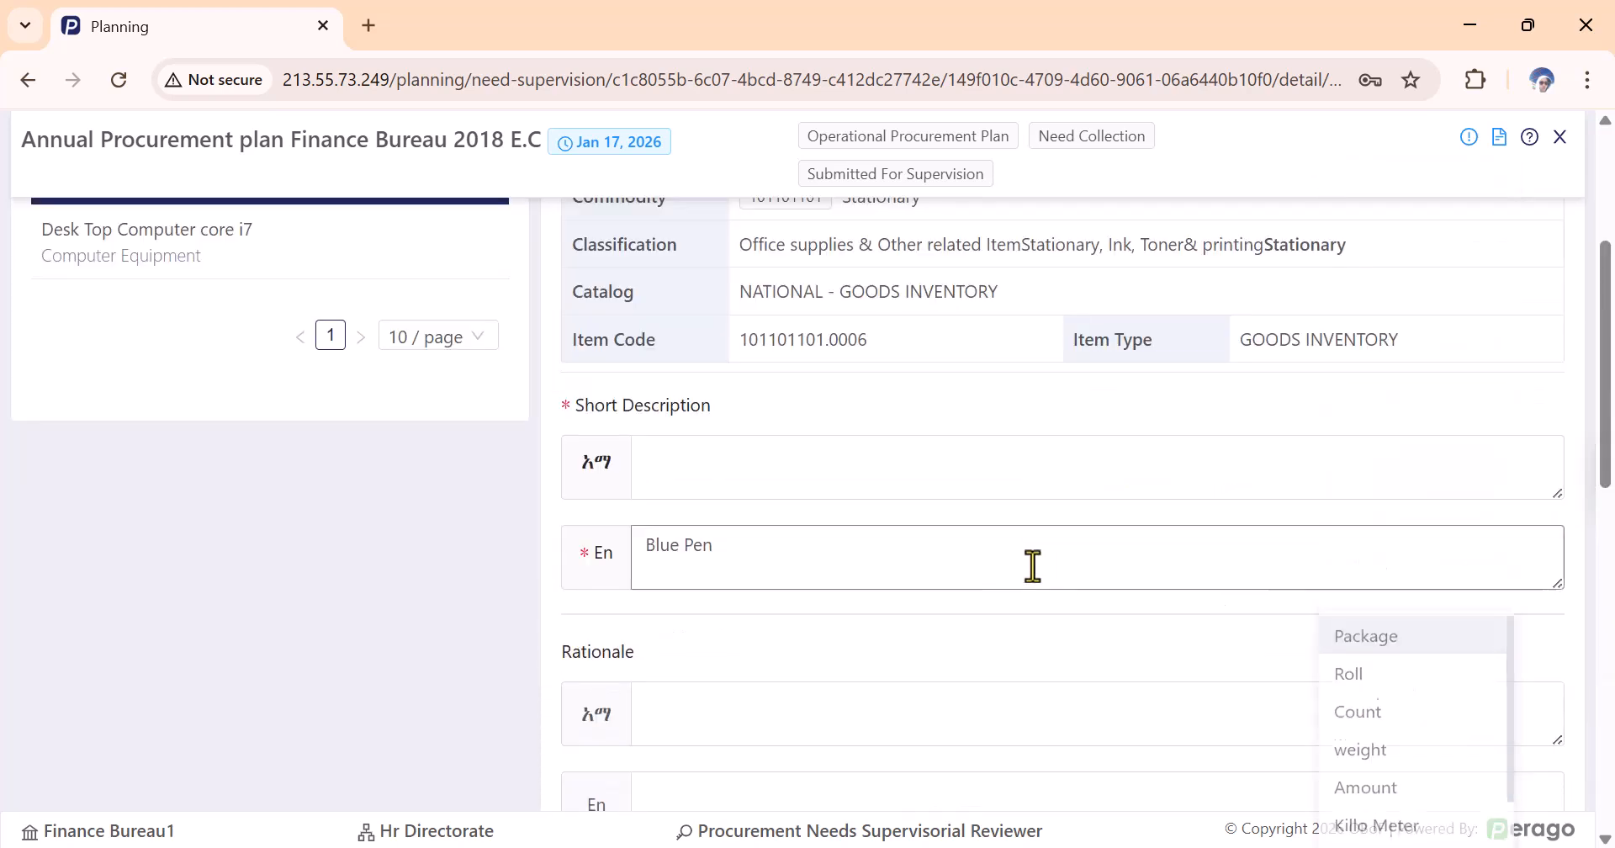
{"action": "left_click", "coordinate": [1058, 572]}
Save the update to the Blue Pen need and open the Desk Top Computer core i7 need.
{"action": "scroll", "coordinate": [740, 577], "scroll_direction": "down", "scroll_amount": 6}
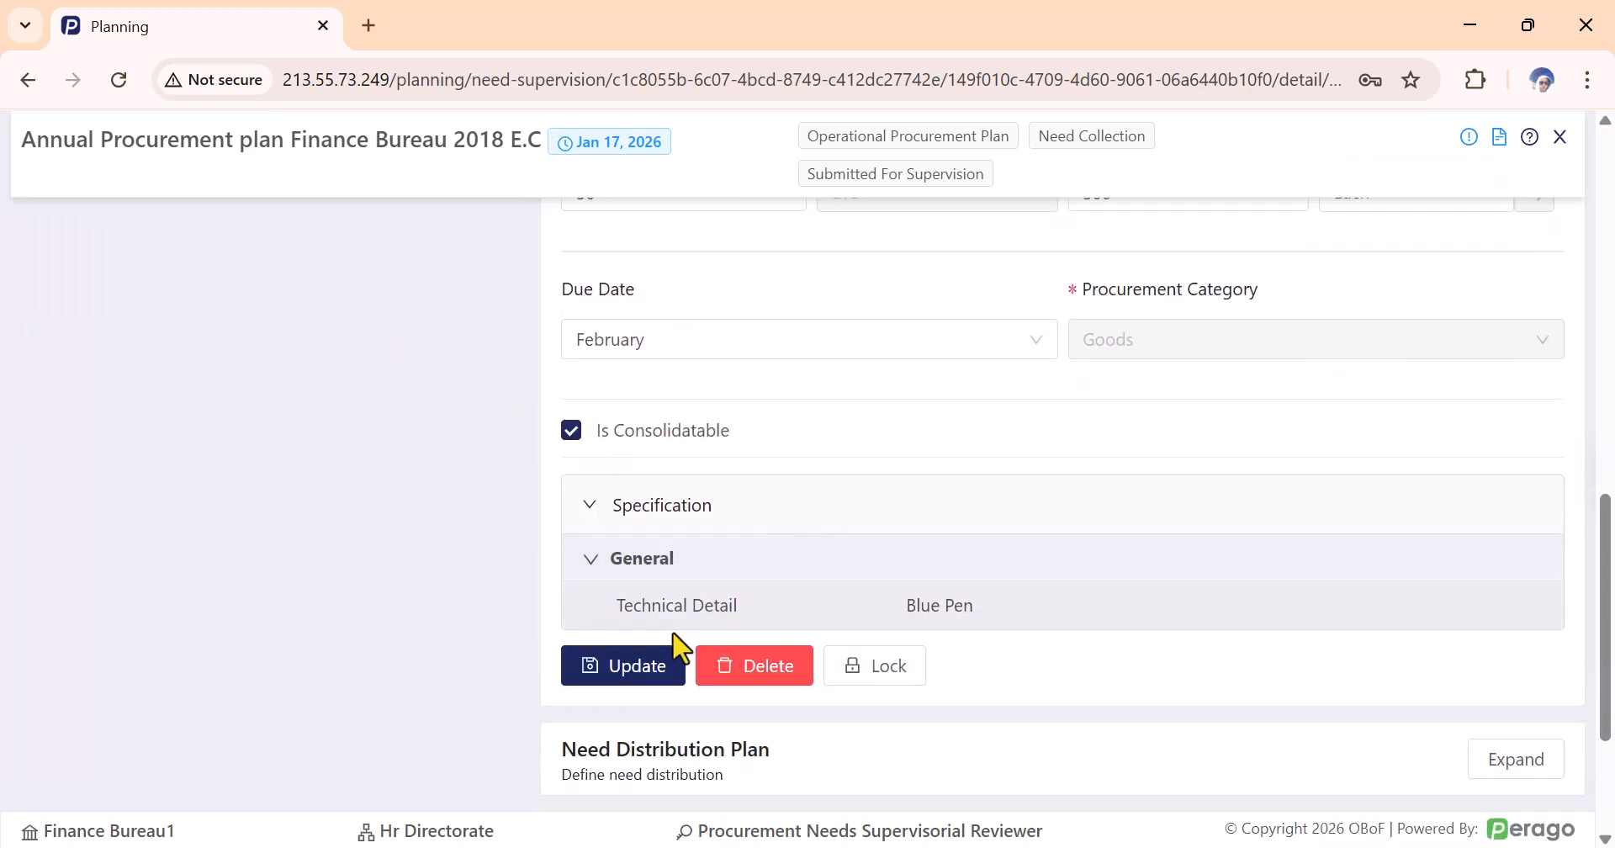
{"action": "left_click", "coordinate": [648, 677]}
{"action": "scroll", "coordinate": [685, 588], "scroll_direction": "up", "scroll_amount": 2}
{"action": "scroll", "coordinate": [686, 584], "scroll_direction": "up", "scroll_amount": 10}
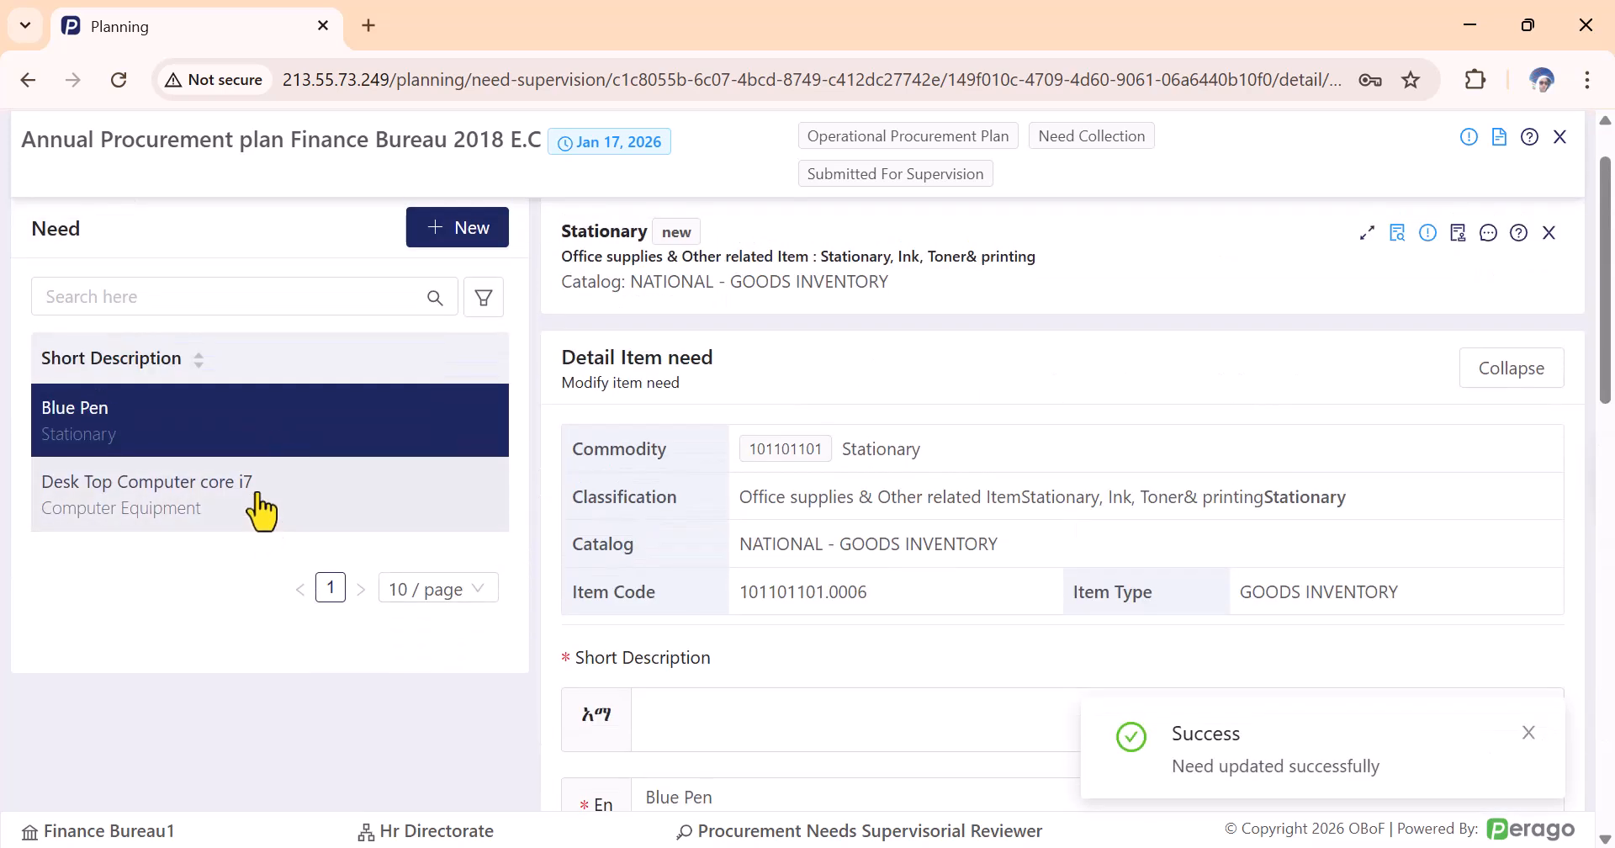
{"action": "left_click", "coordinate": [261, 512]}
{"action": "scroll", "coordinate": [748, 477], "scroll_direction": "up", "scroll_amount": 2}
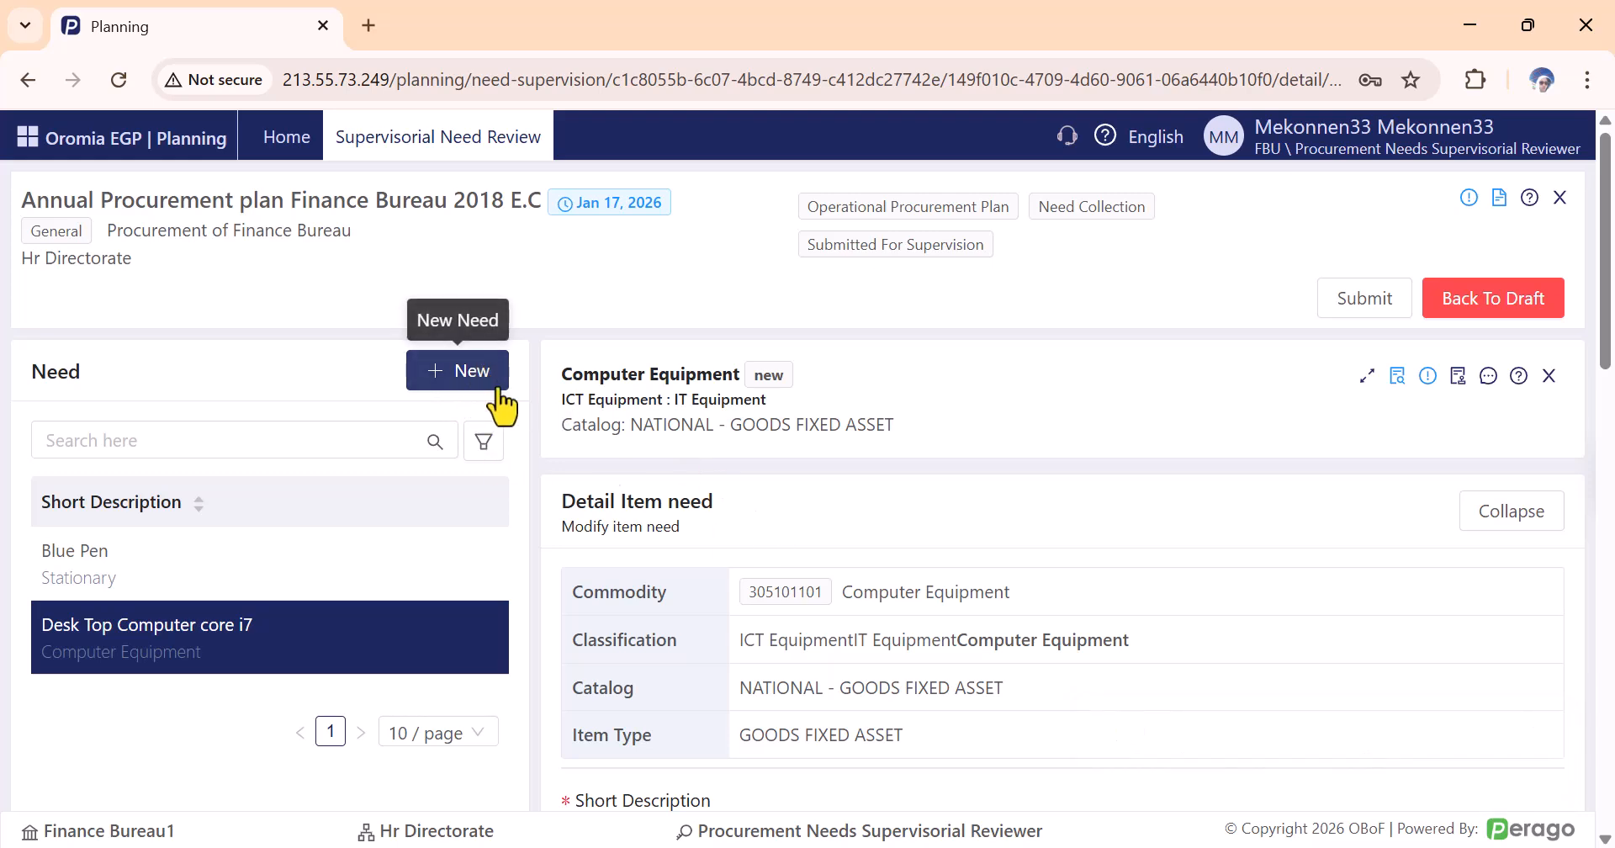
Start a new need and open the NATIONAL - GOODS INVENTORY product catalog for choosing its item.
{"action": "left_click", "coordinate": [473, 380]}
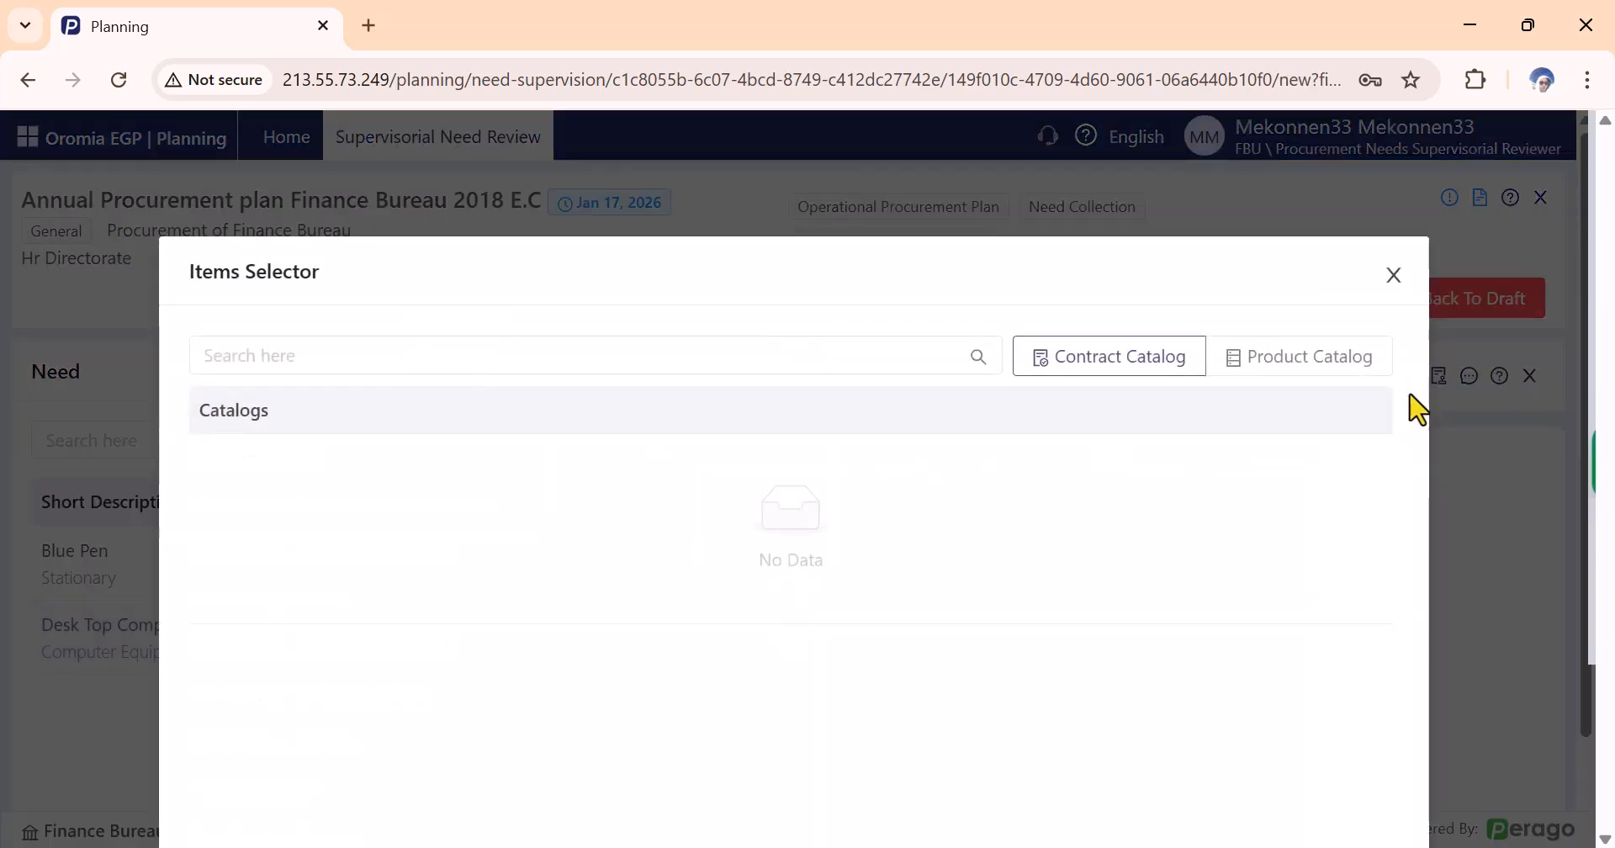
{"action": "left_click", "coordinate": [1268, 382]}
{"action": "scroll", "coordinate": [1016, 634], "scroll_direction": "down", "scroll_amount": 3}
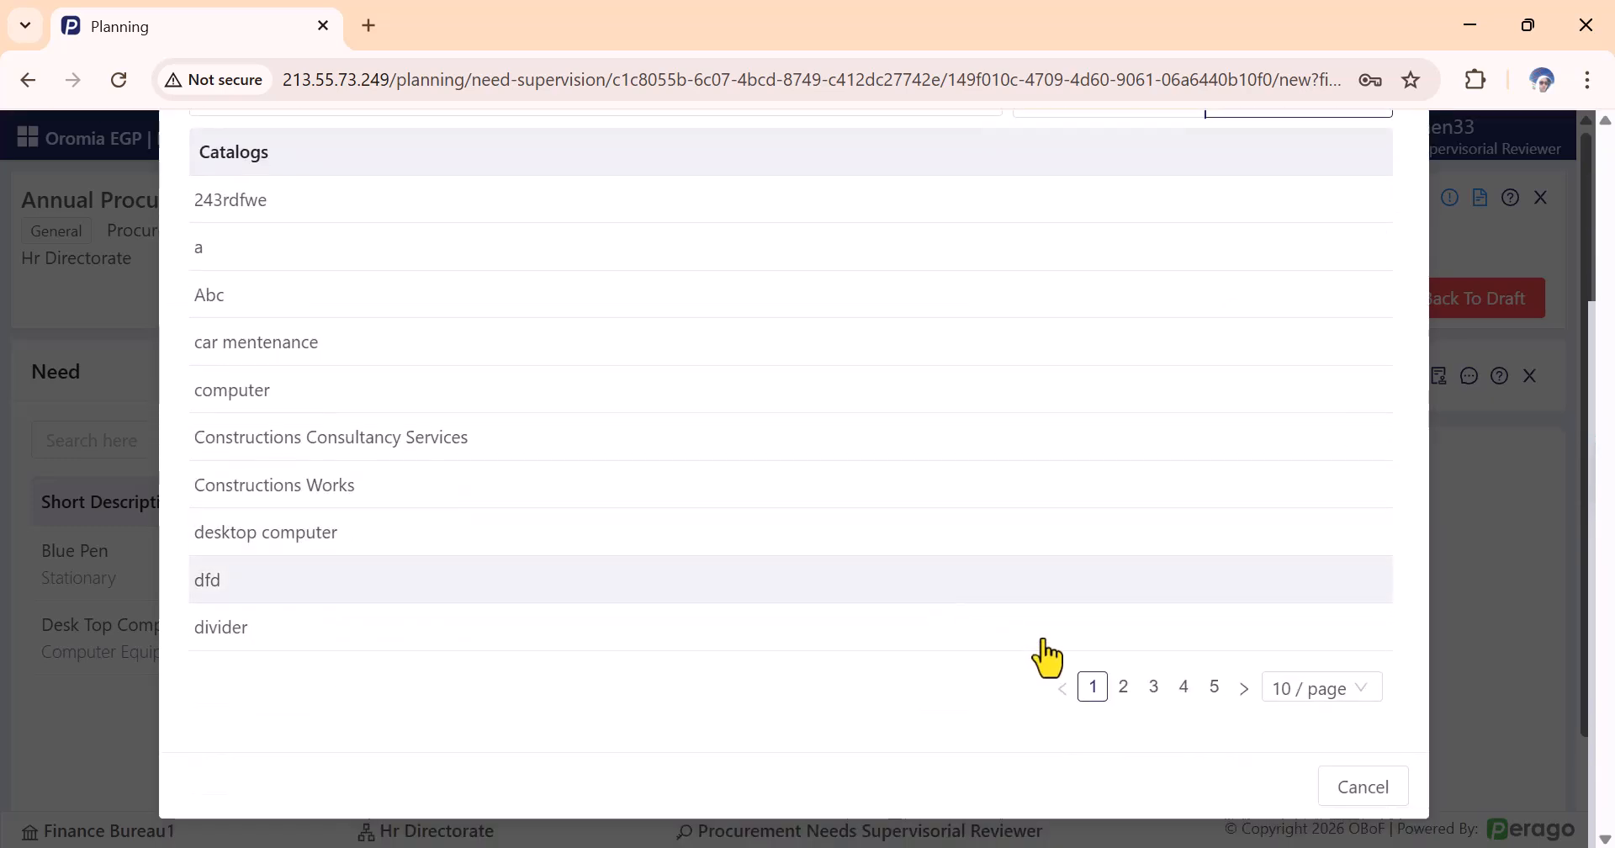
{"action": "left_click", "coordinate": [1154, 688]}
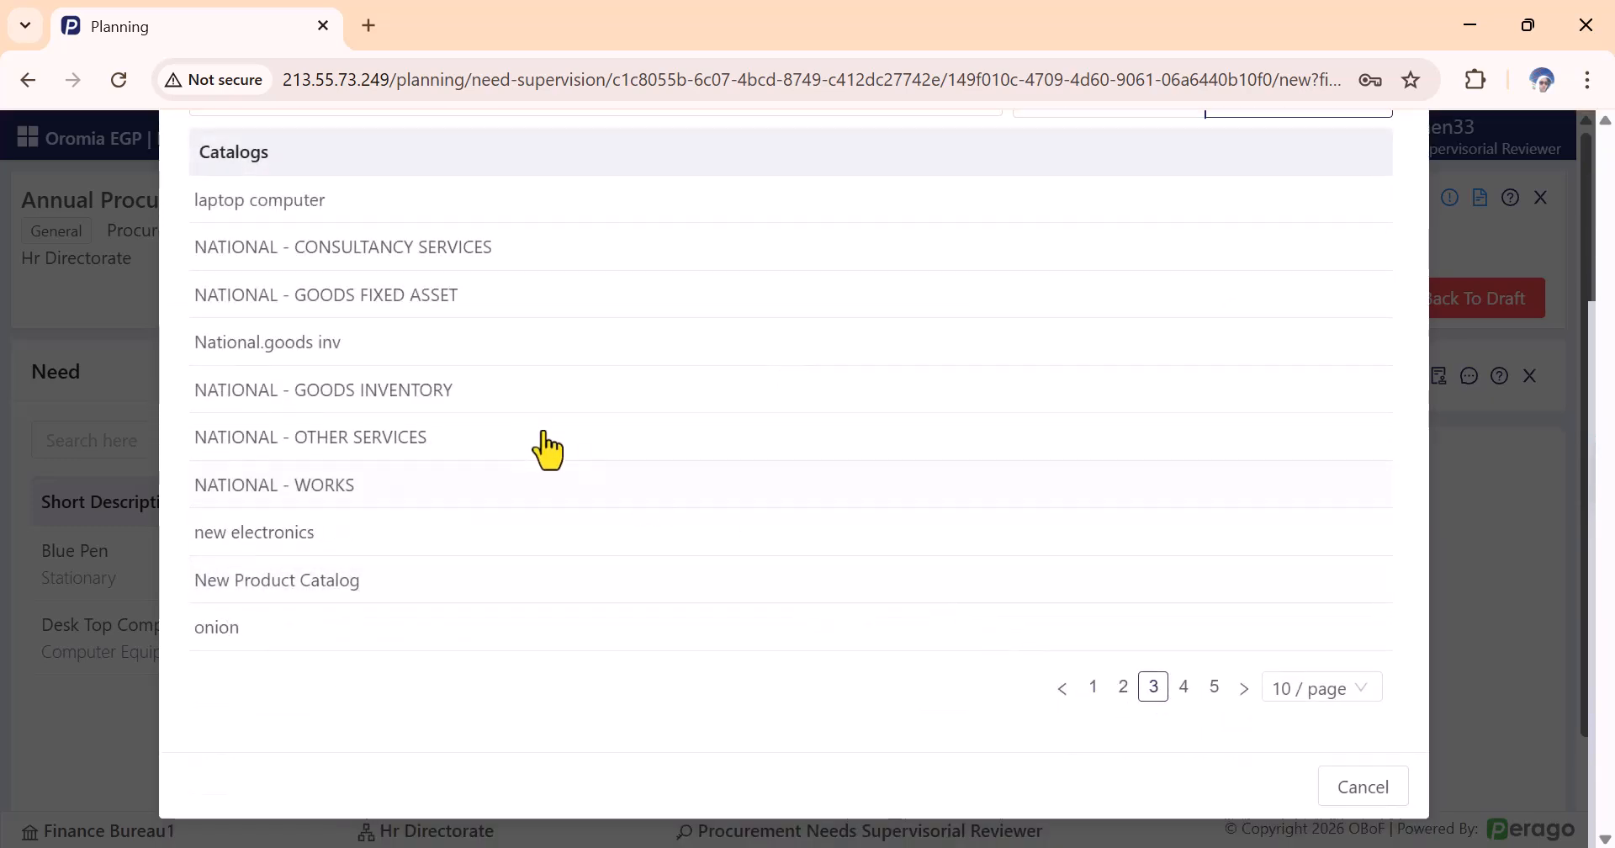
{"action": "left_click", "coordinate": [455, 399]}
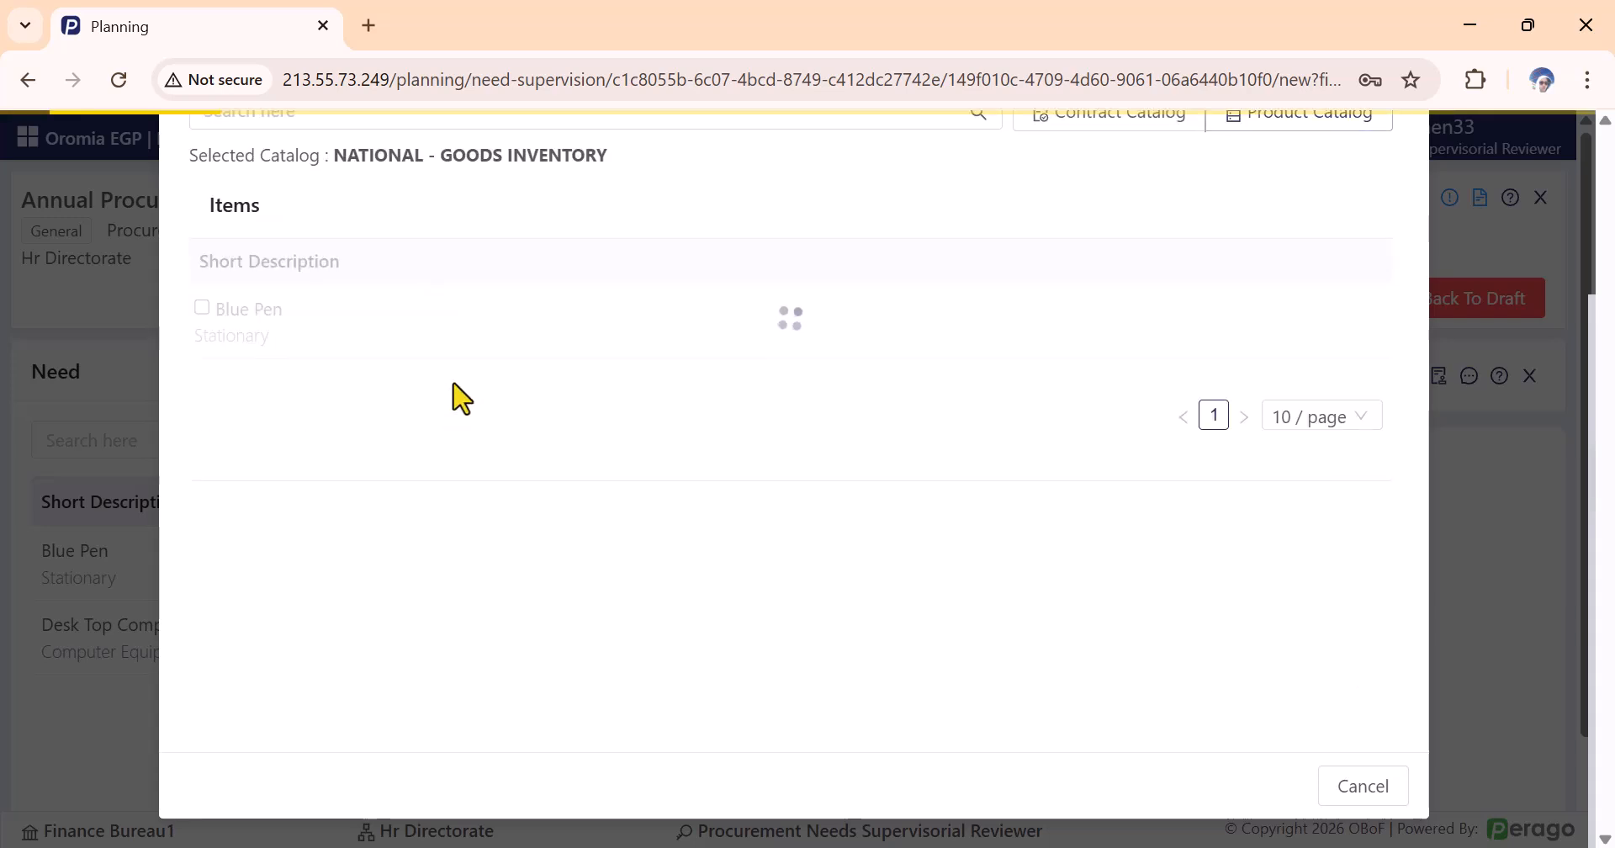
Search the catalog for "red pen" and select the Red Pen item for the new need.
{"action": "scroll", "coordinate": [490, 317], "scroll_direction": "up", "scroll_amount": 3}
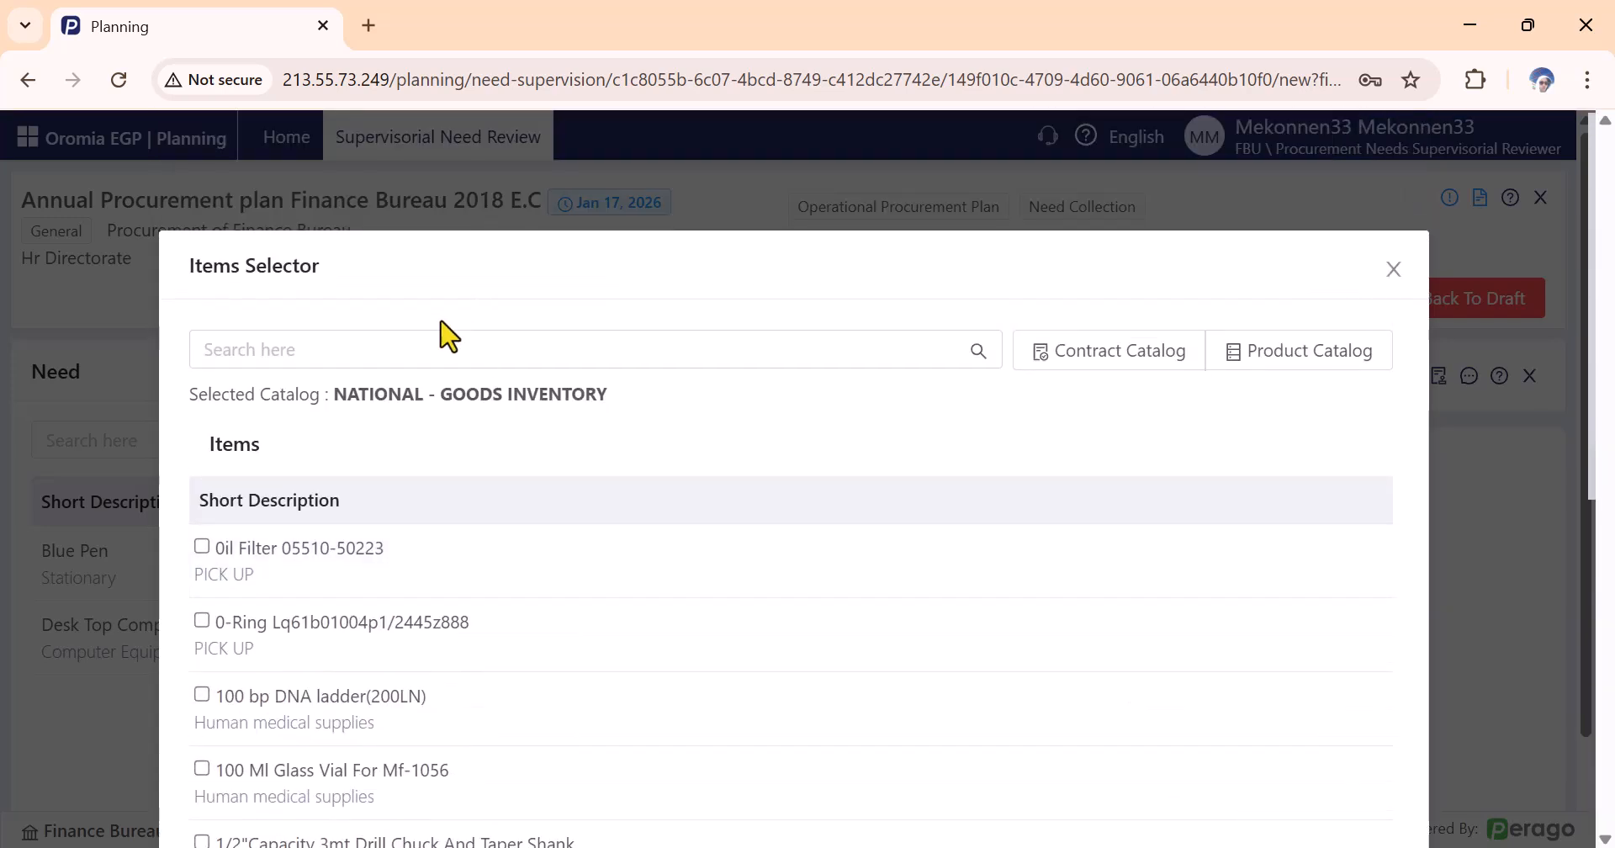
{"action": "left_click", "coordinate": [389, 364]}
{"action": "type", "text": "red"}
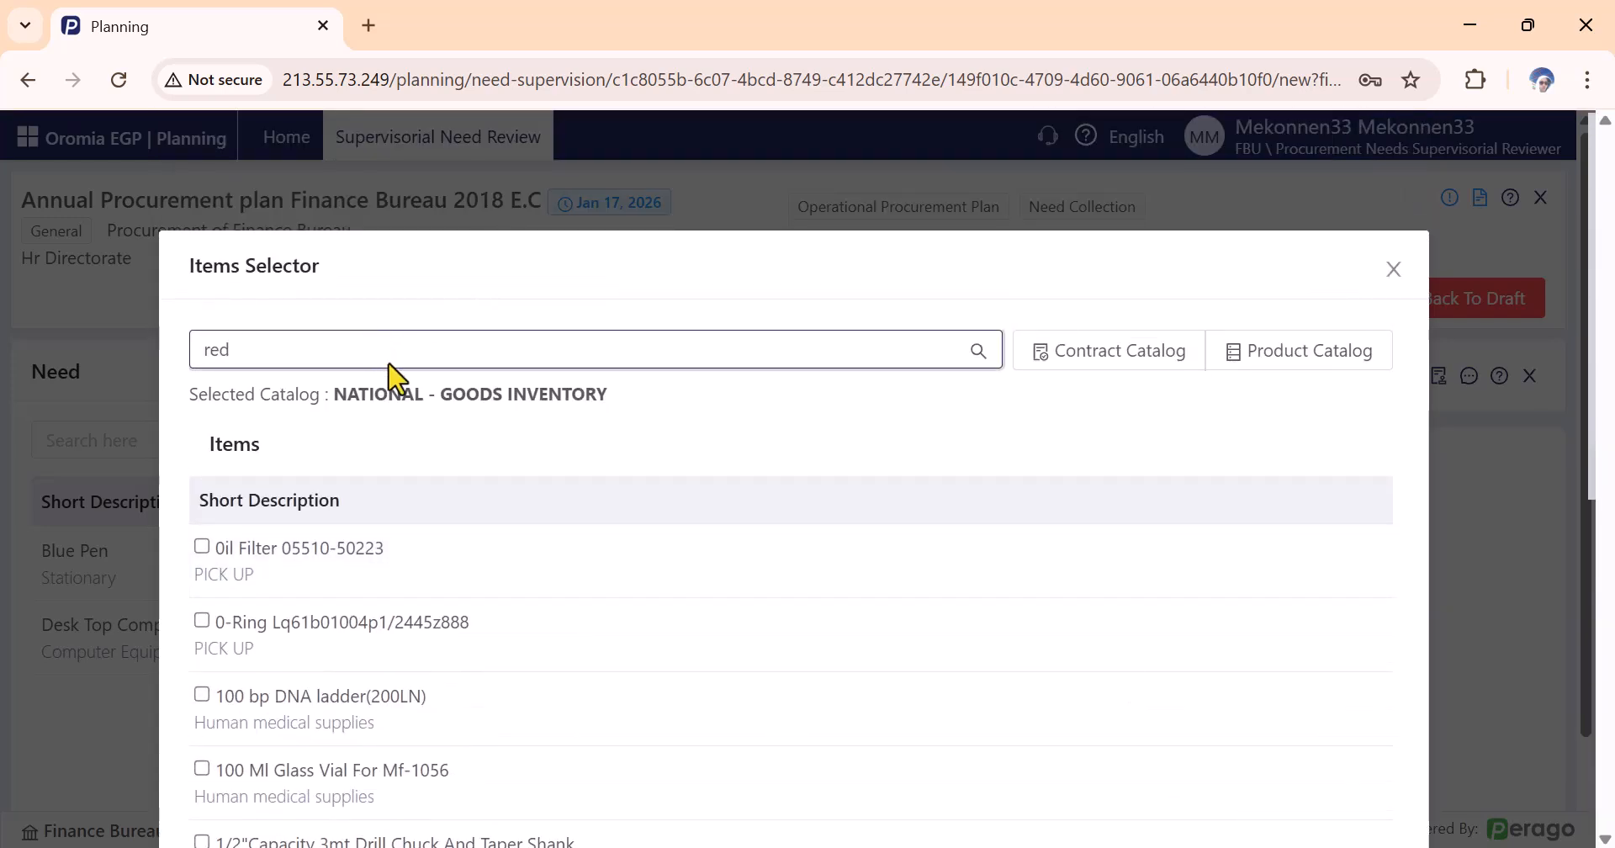
{"action": "type", "text": " pen"}
{"action": "scroll", "coordinate": [294, 479], "scroll_direction": "down", "scroll_amount": 2}
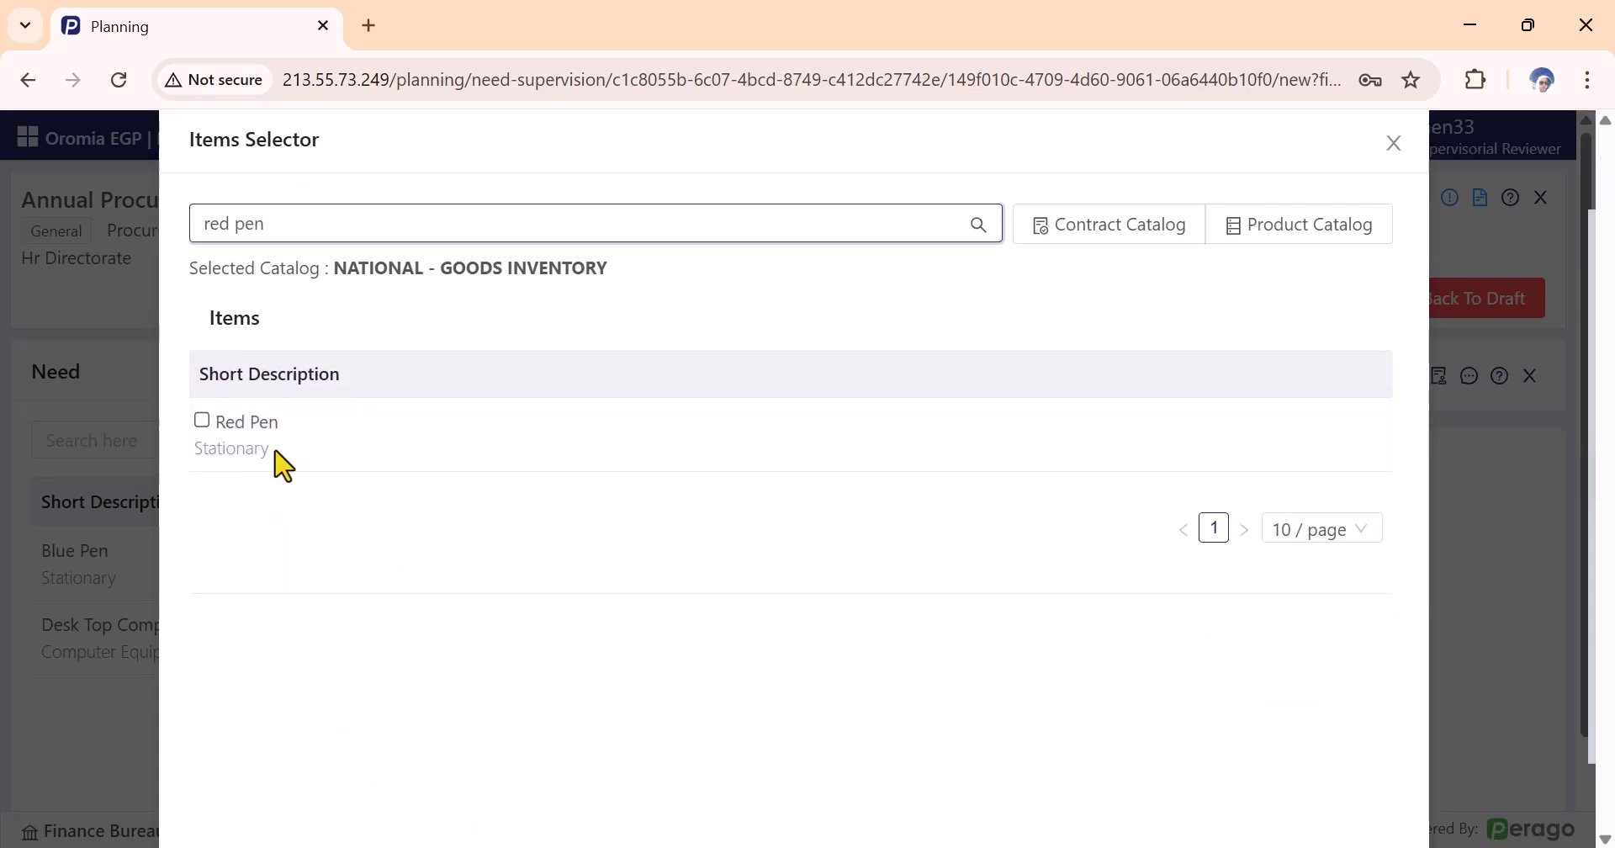
{"action": "left_click", "coordinate": [202, 419]}
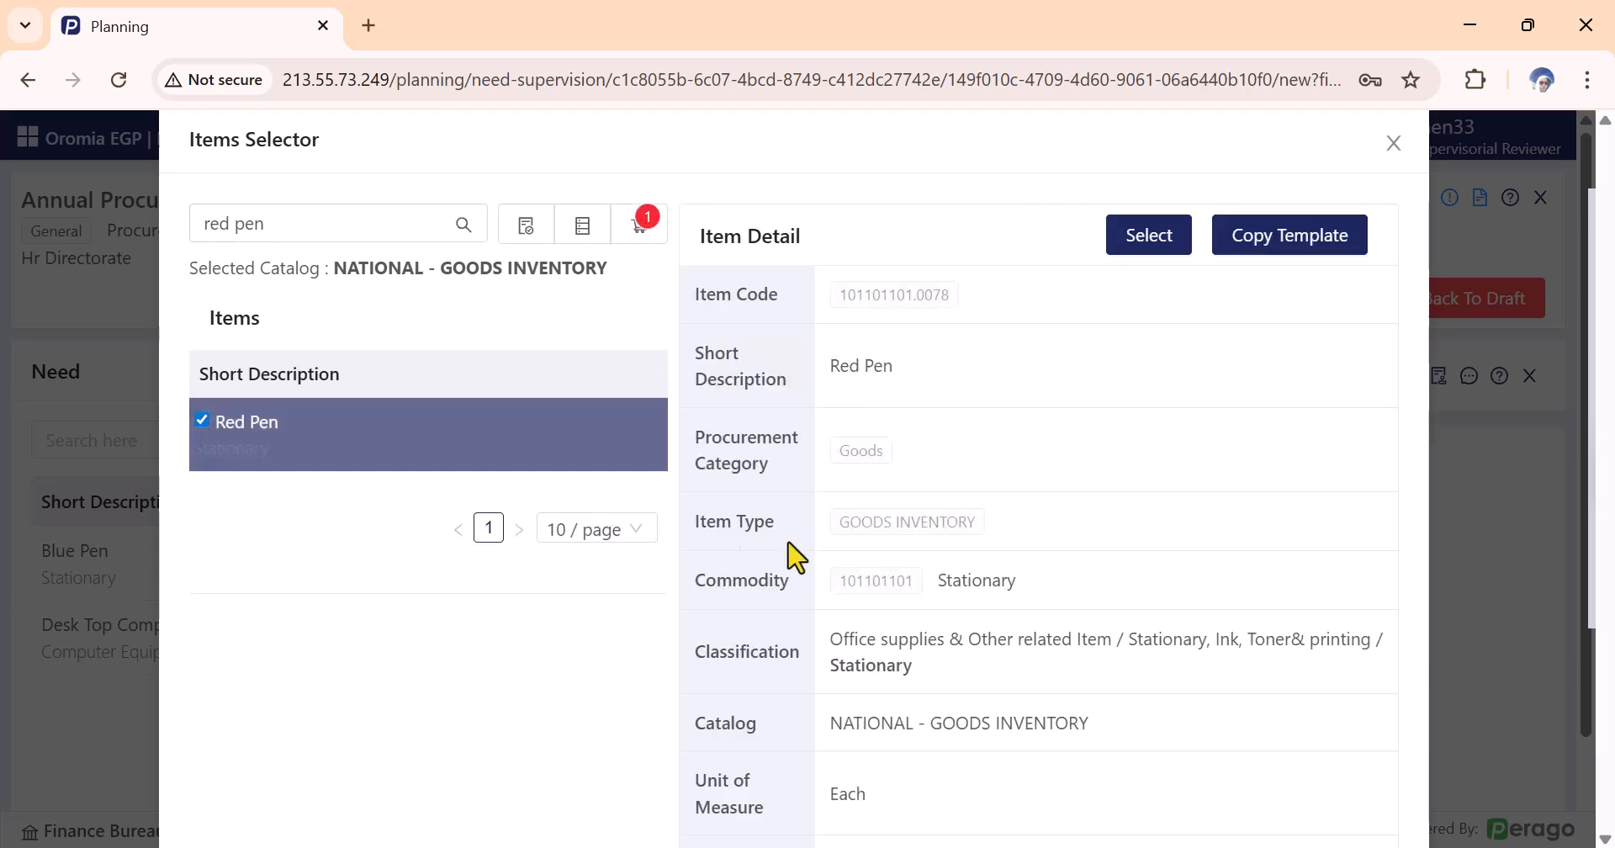
{"action": "left_click", "coordinate": [1152, 239]}
Give the Red Pen need an estimated unit price of 50, quantity 200 and due date March, and save it.
{"action": "scroll", "coordinate": [912, 462], "scroll_direction": "down", "scroll_amount": 10}
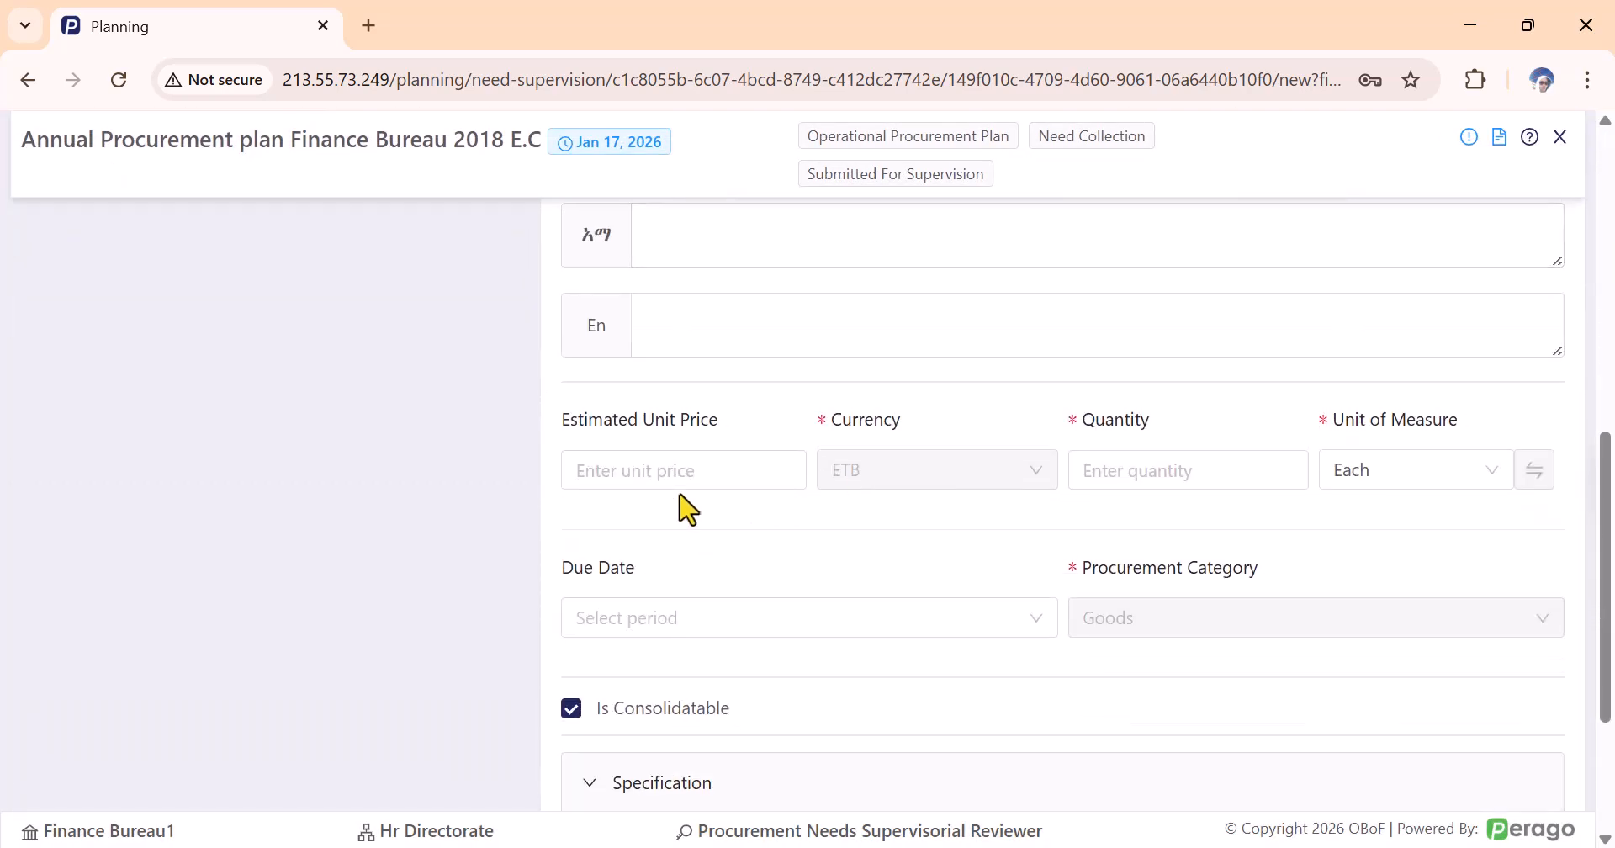
{"action": "type", "text": "50"}
{"action": "left_click", "coordinate": [1143, 473]}
{"action": "type", "text": "2"}
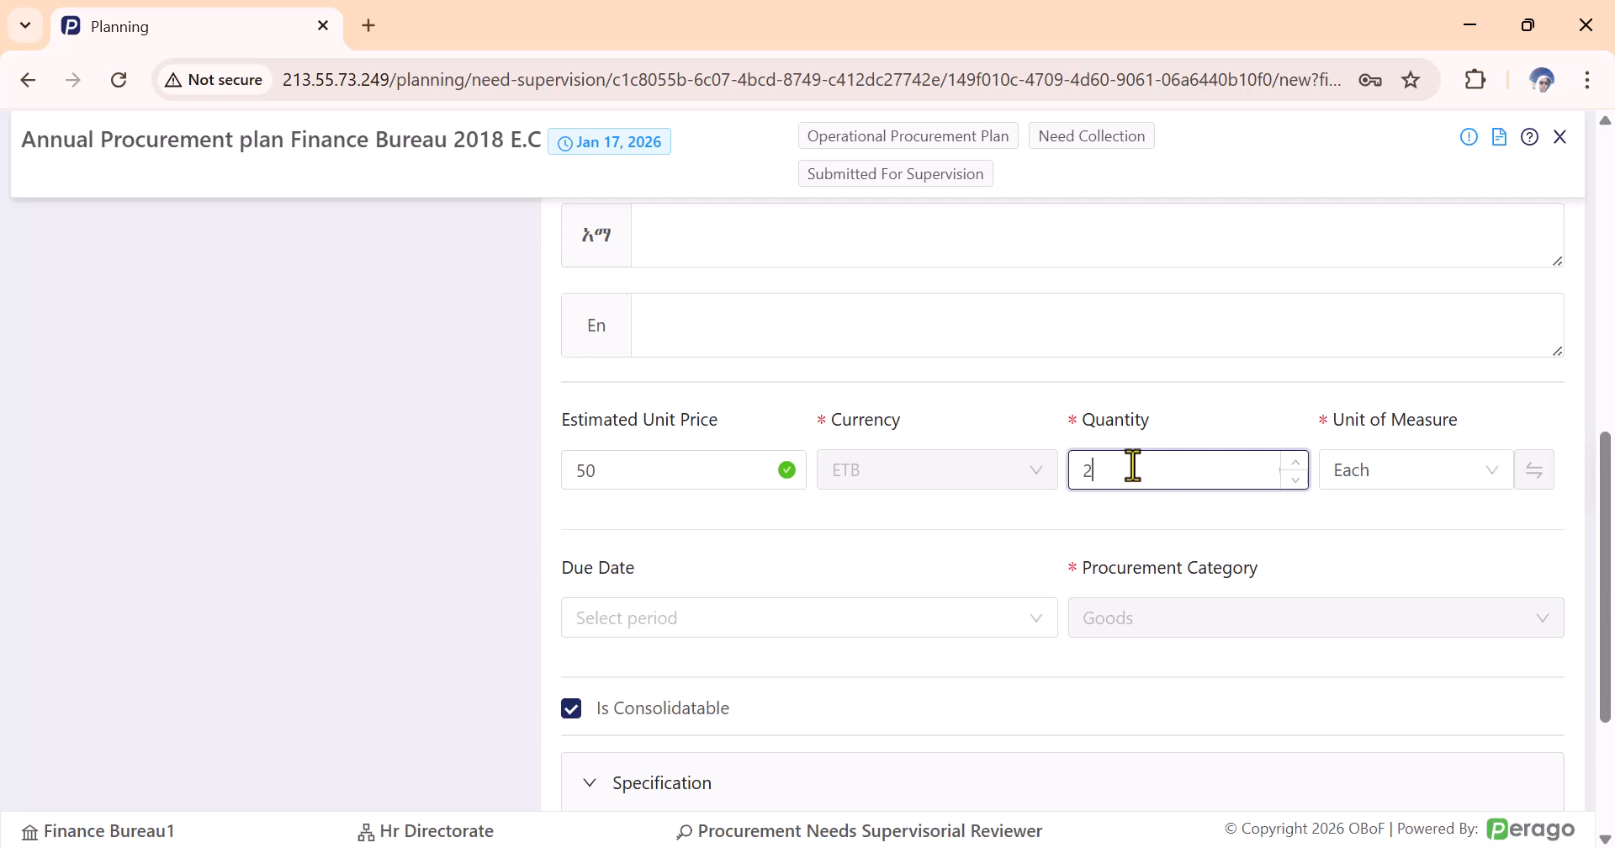
{"action": "scroll", "coordinate": [1093, 528], "scroll_direction": "down", "scroll_amount": 3}
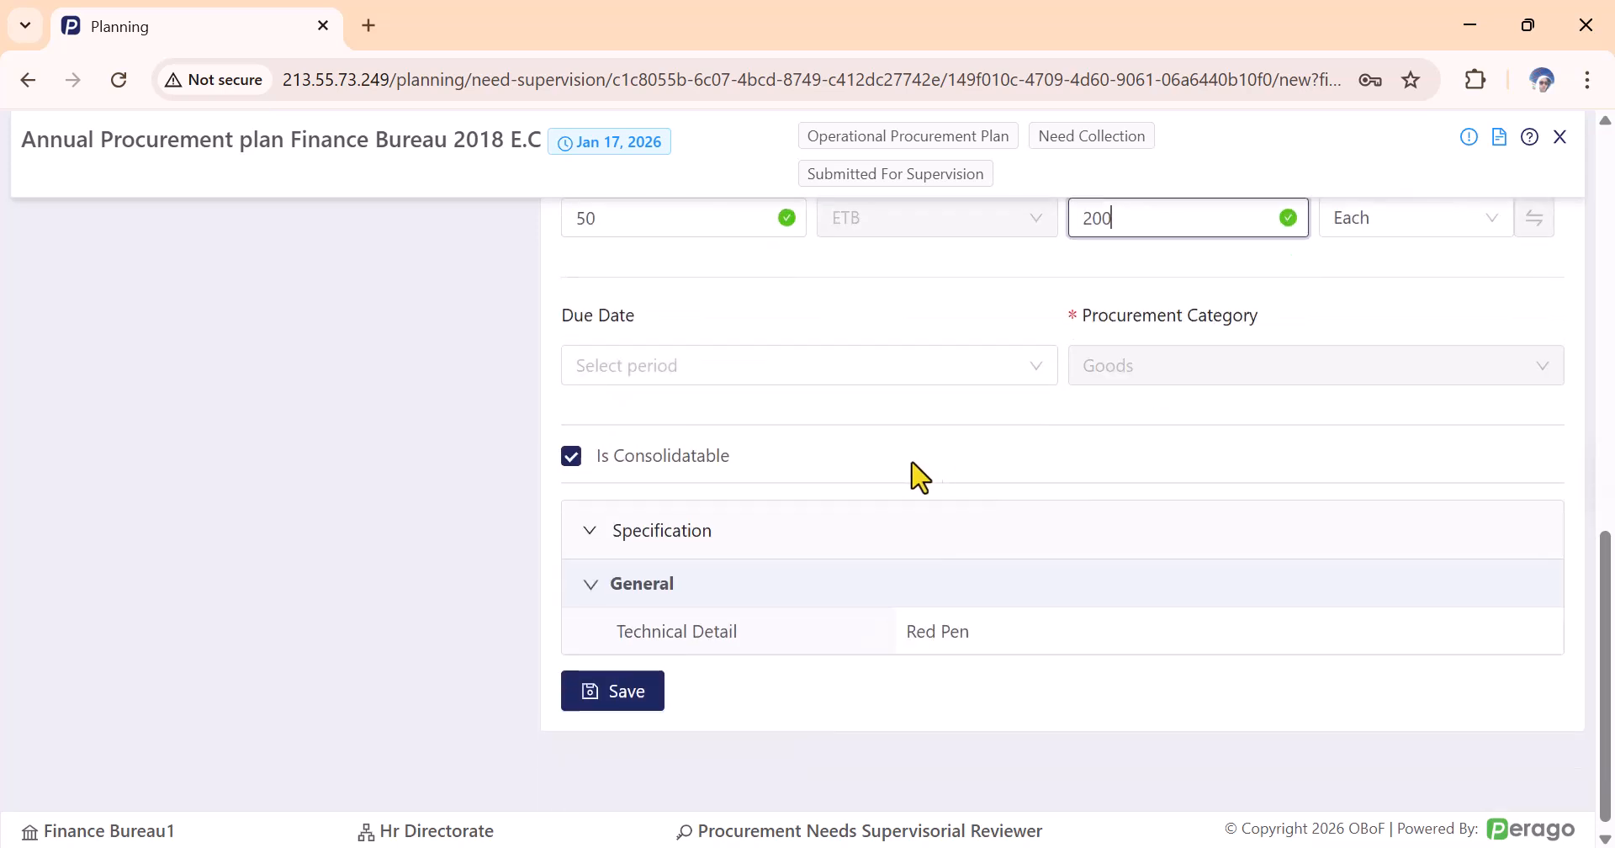
{"action": "left_click", "coordinate": [685, 370]}
{"action": "left_click", "coordinate": [663, 498]}
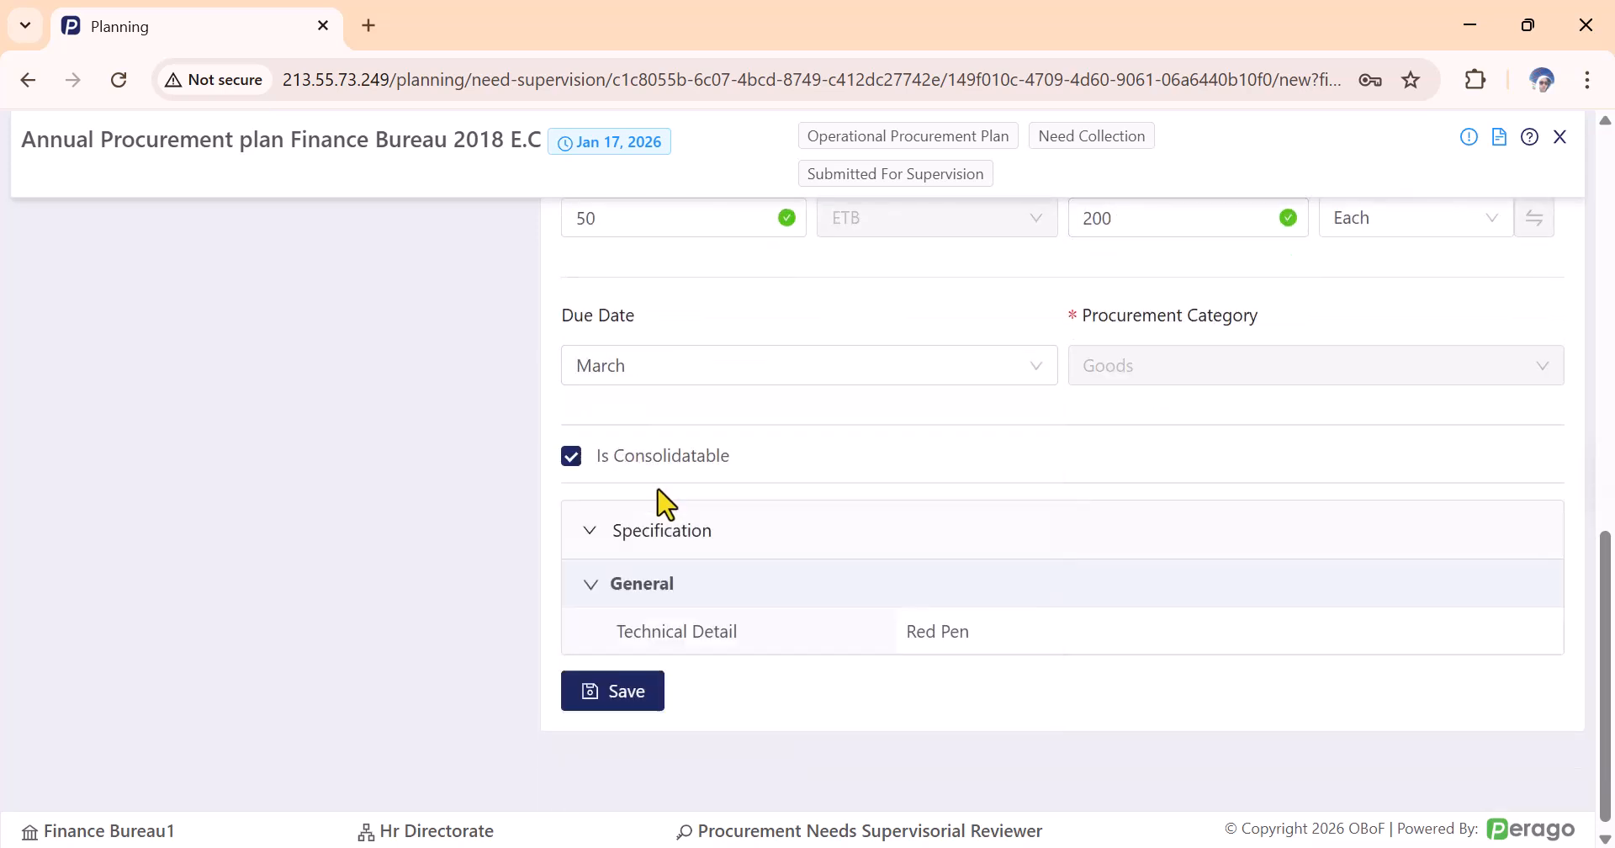
{"action": "left_click", "coordinate": [644, 705]}
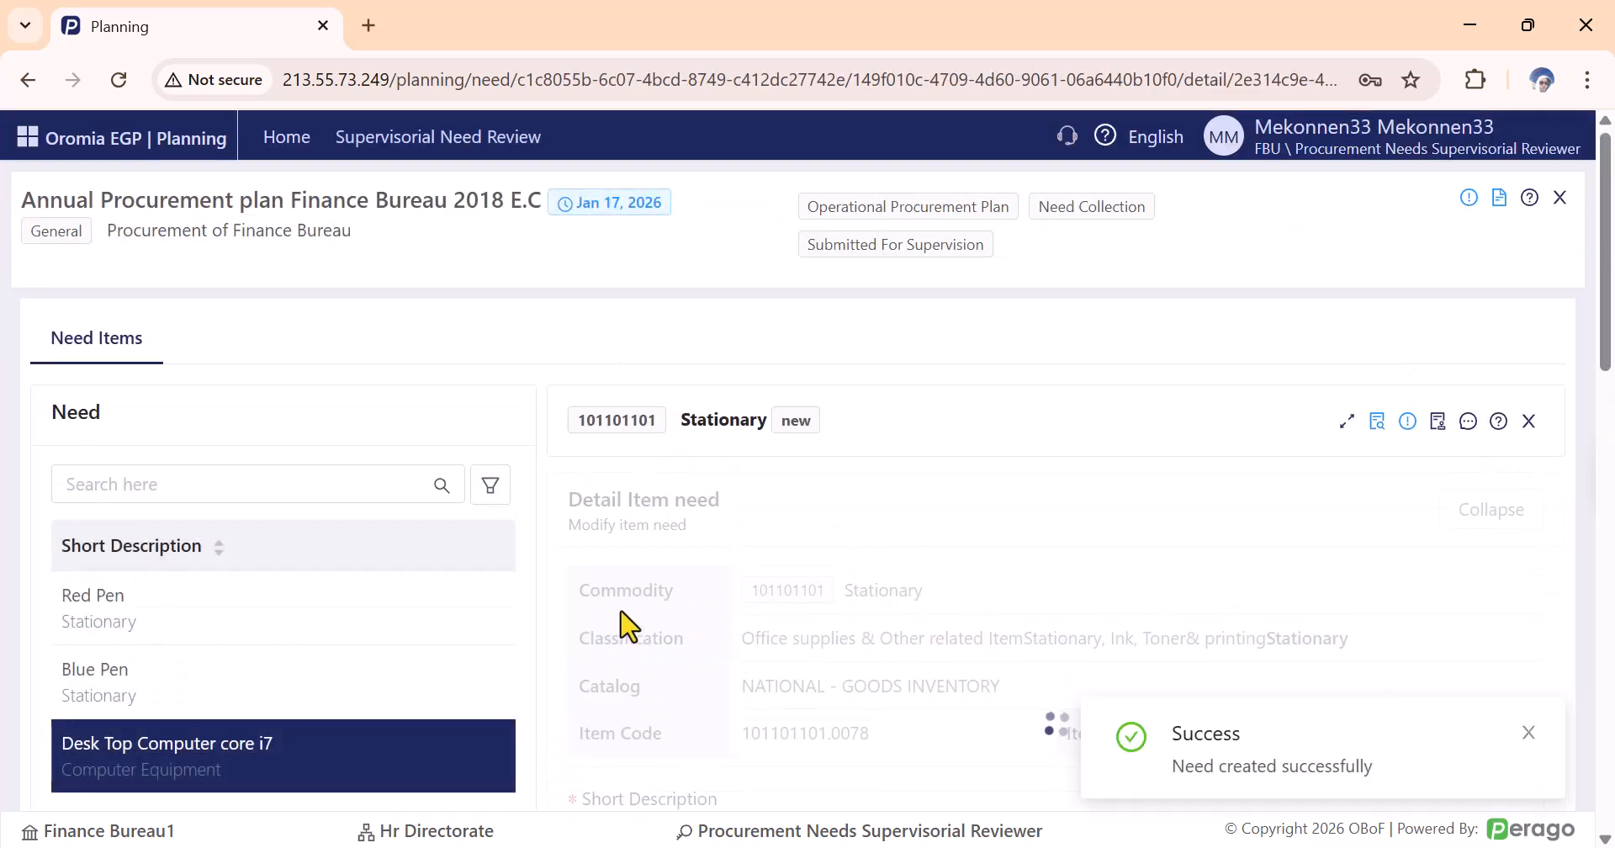
Return to Supervisorial Need Review and reopen the Hr Directorate's Annual Procurement plan Finance Bureau 2018 E.C.
{"action": "left_click", "coordinate": [443, 150]}
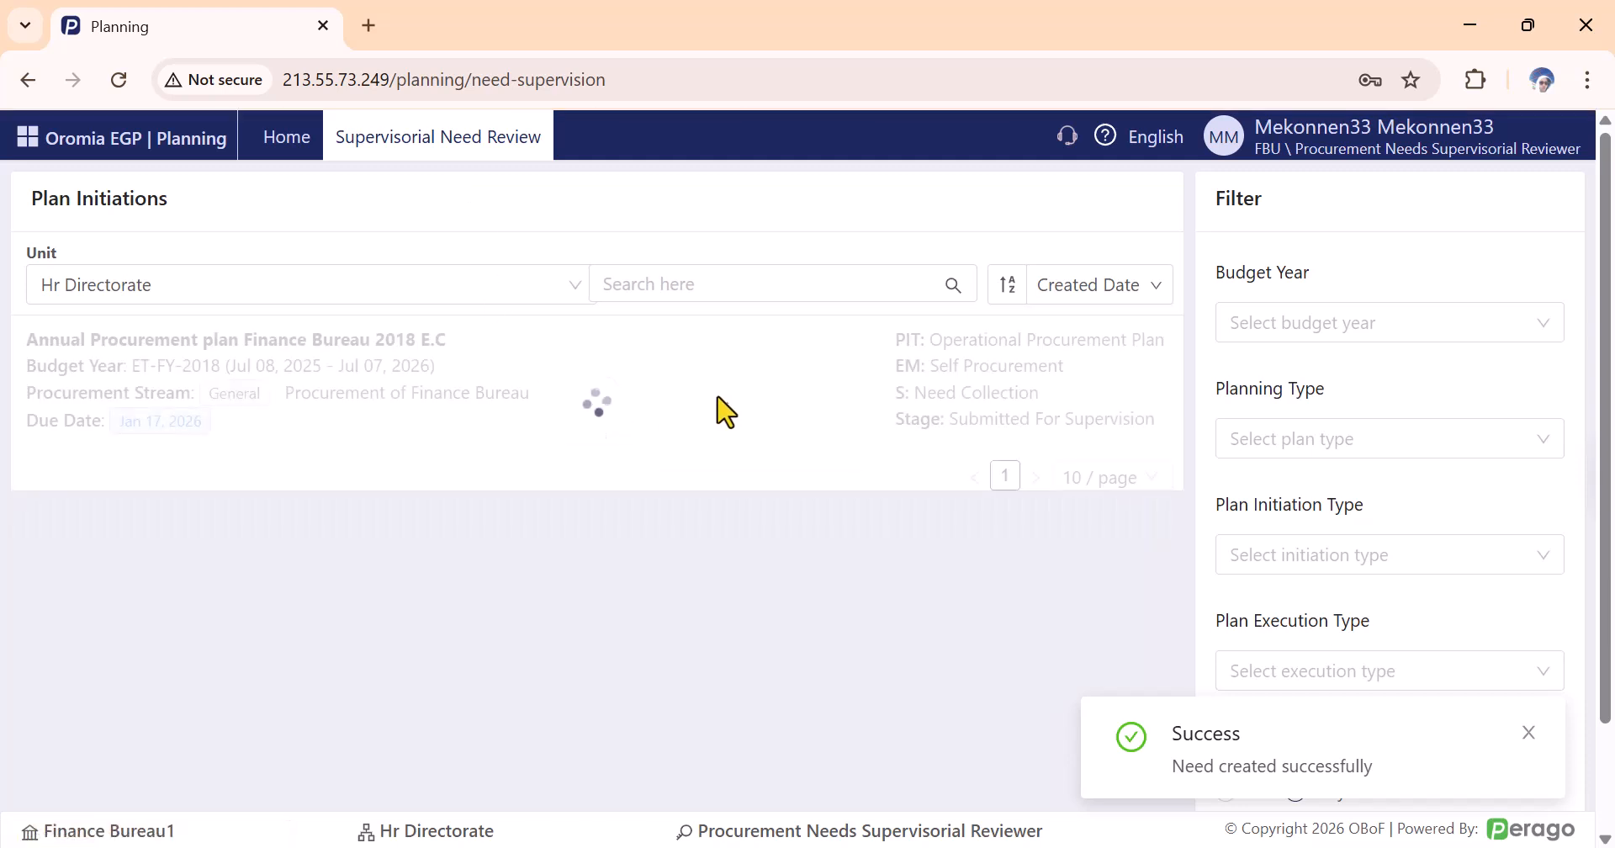
{"action": "left_click", "coordinate": [721, 400]}
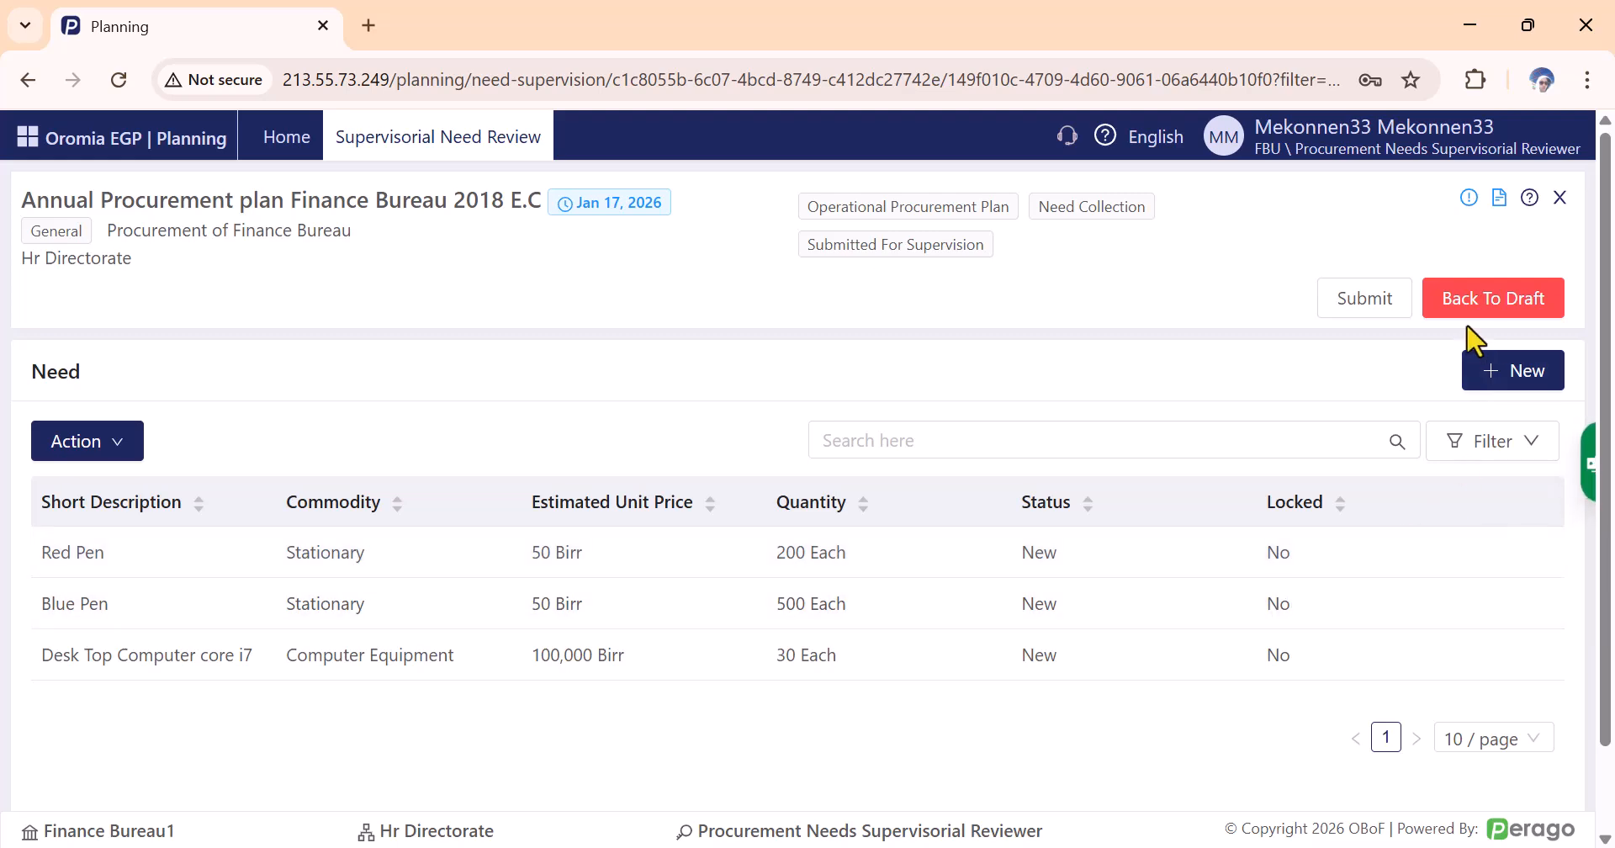
Examine the form for returning needs to the collector, including its issue categories, classifications, issue and resolution fields, and leave without saving.
{"action": "left_click", "coordinate": [1480, 302]}
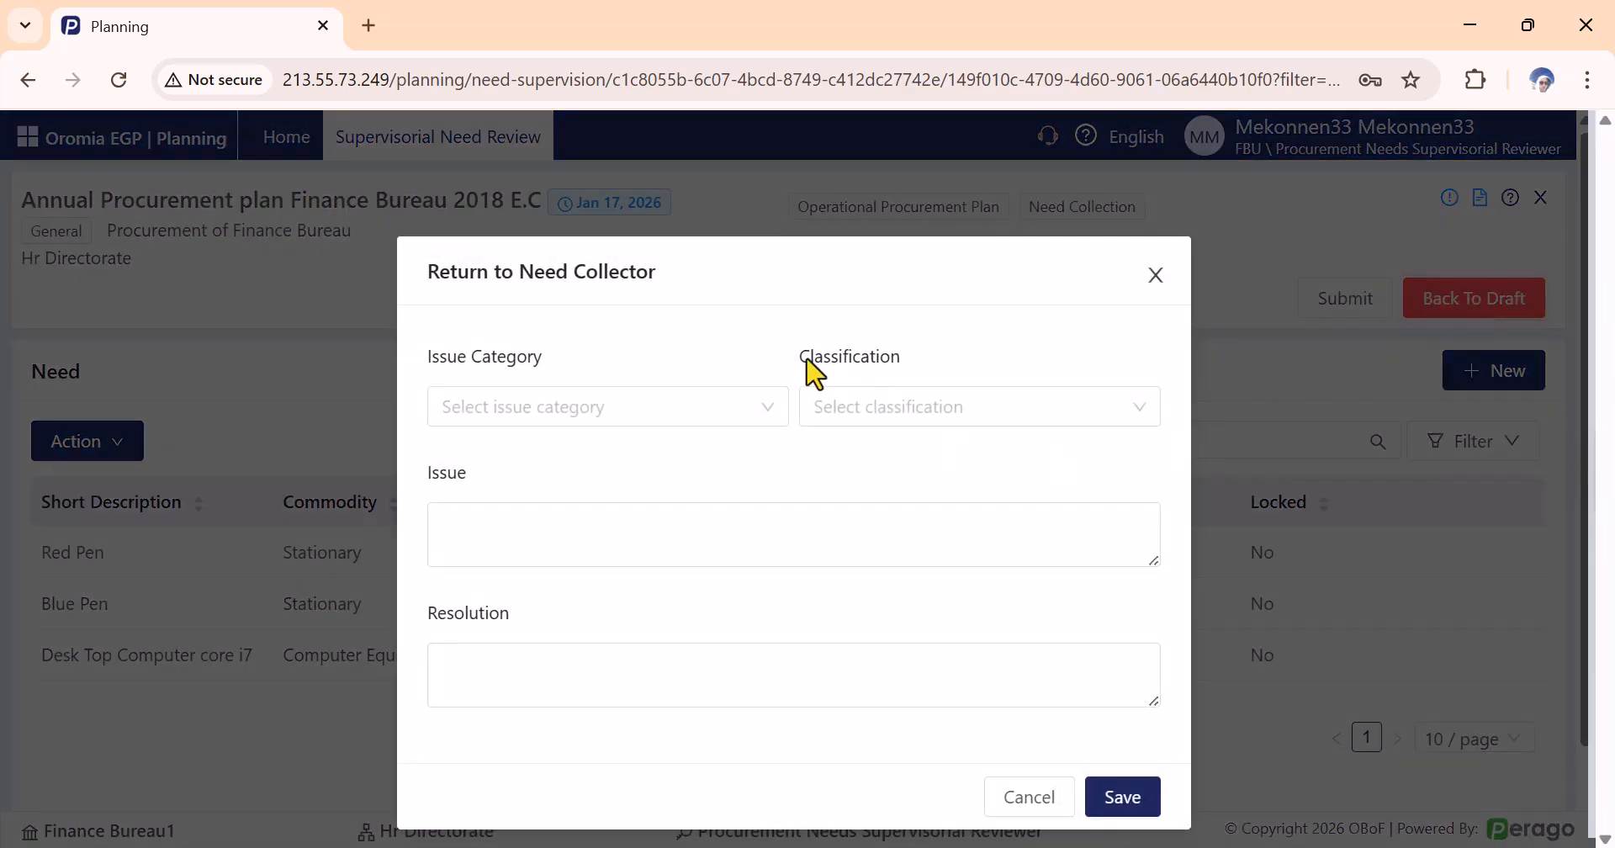
{"action": "left_click", "coordinate": [667, 409]}
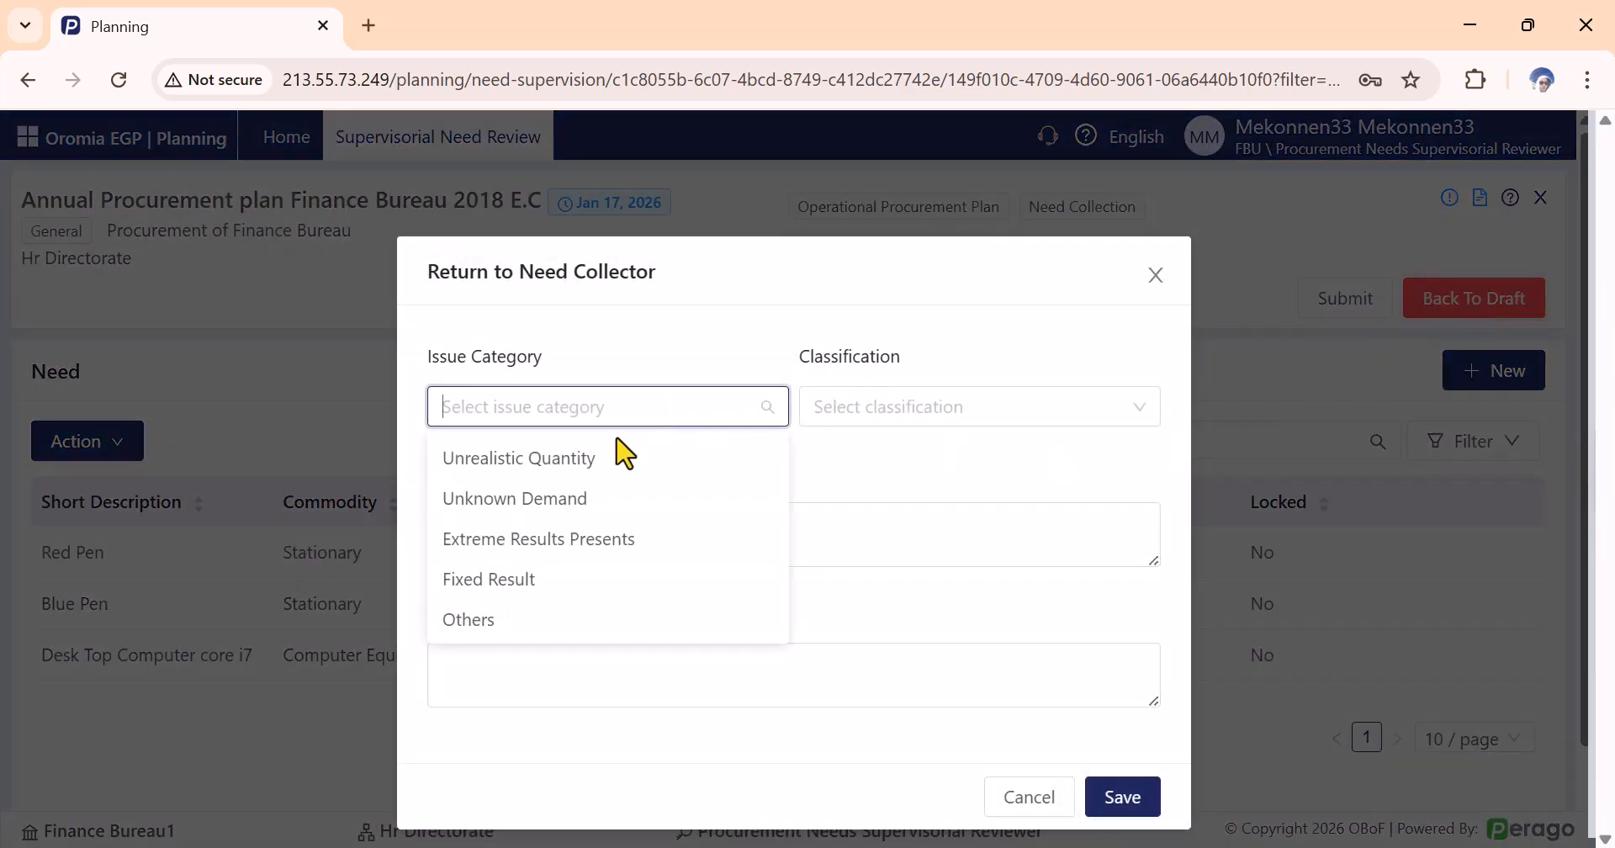
{"action": "left_click", "coordinate": [605, 504]}
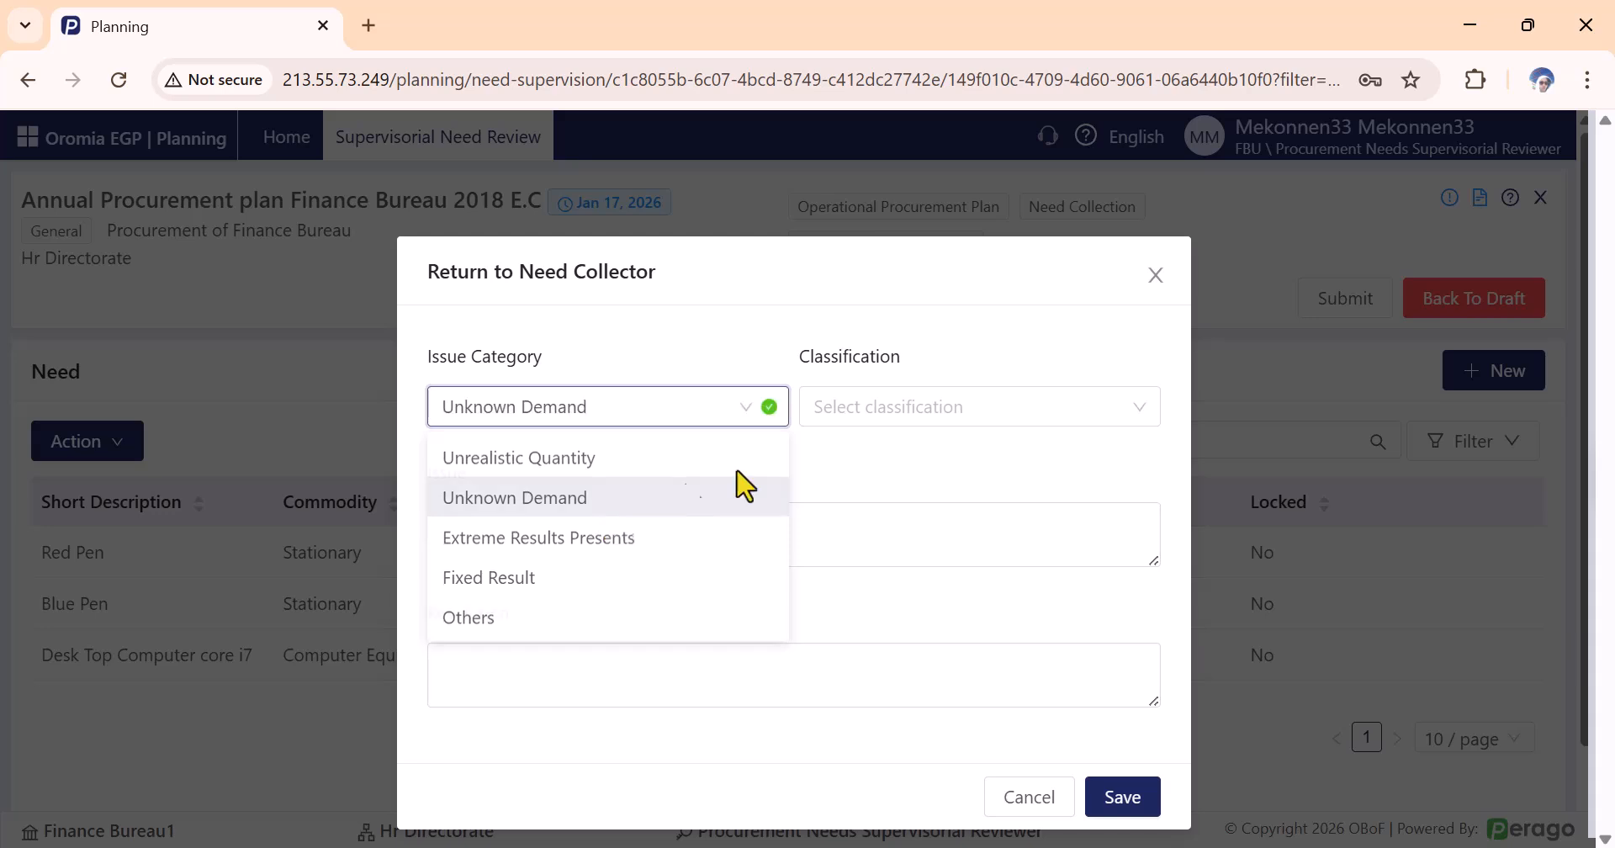
{"action": "left_click", "coordinate": [869, 414]}
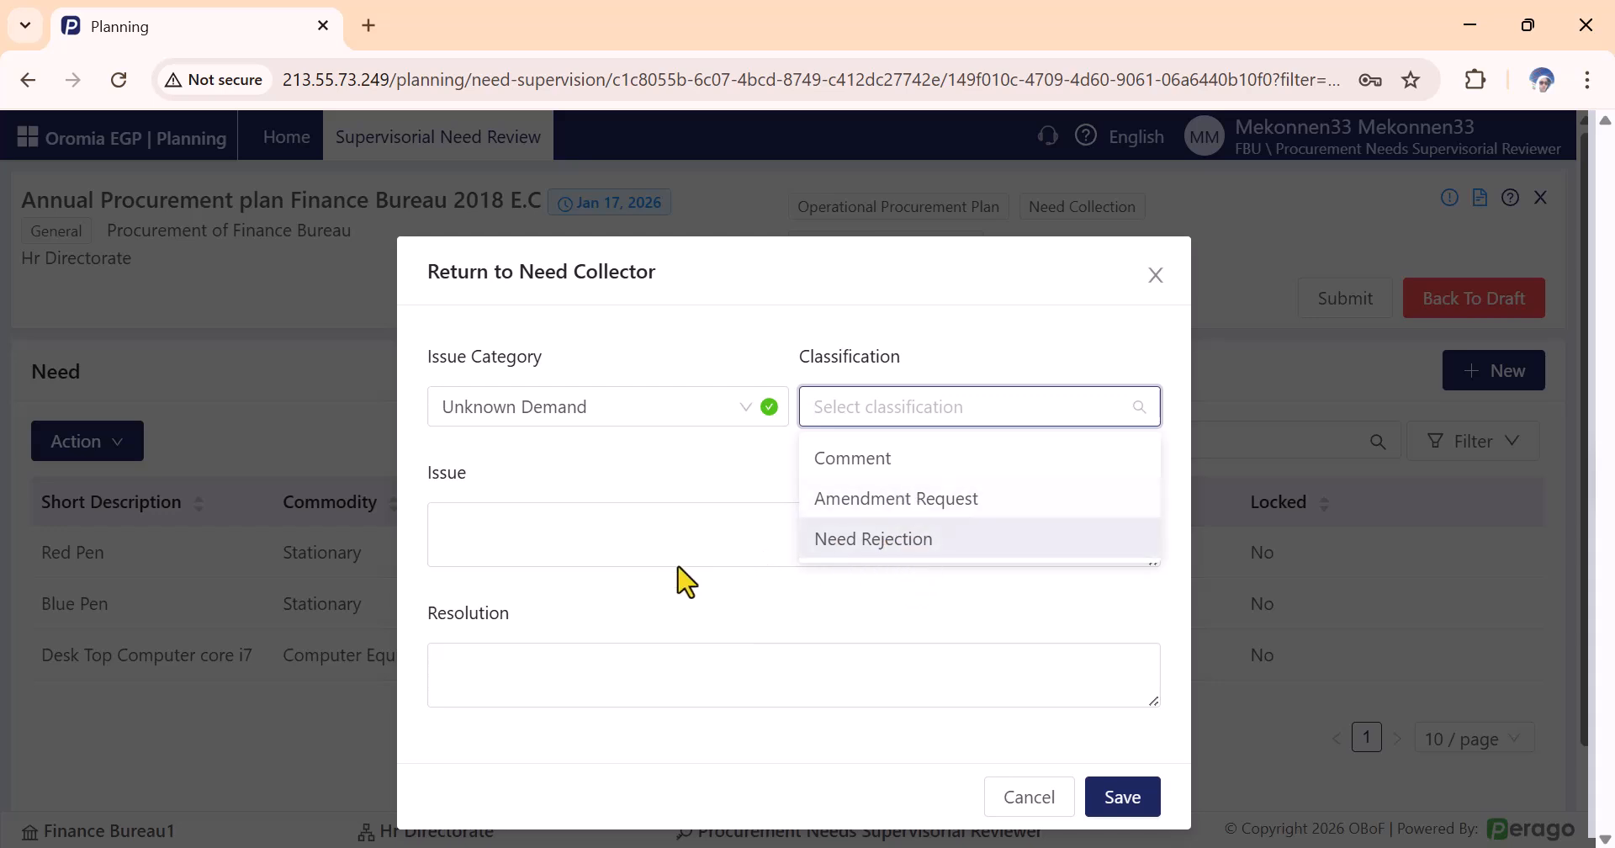
{"action": "left_click_drag", "start_coordinate": [494, 494], "coordinate": [400, 497]}
{"action": "left_click", "coordinate": [551, 552]}
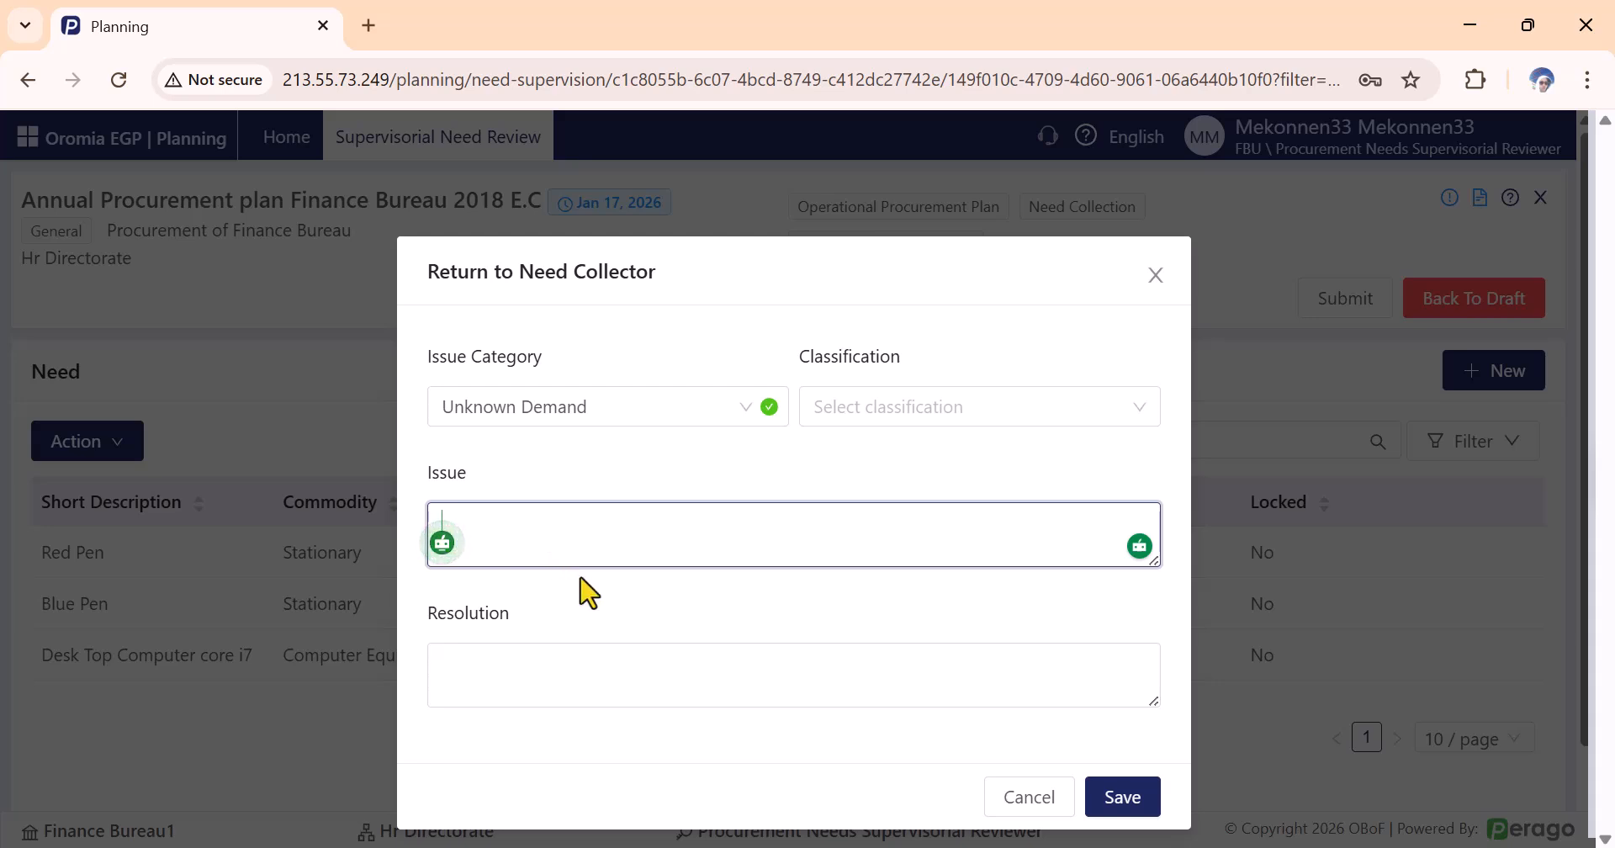
{"action": "left_click", "coordinate": [531, 668]}
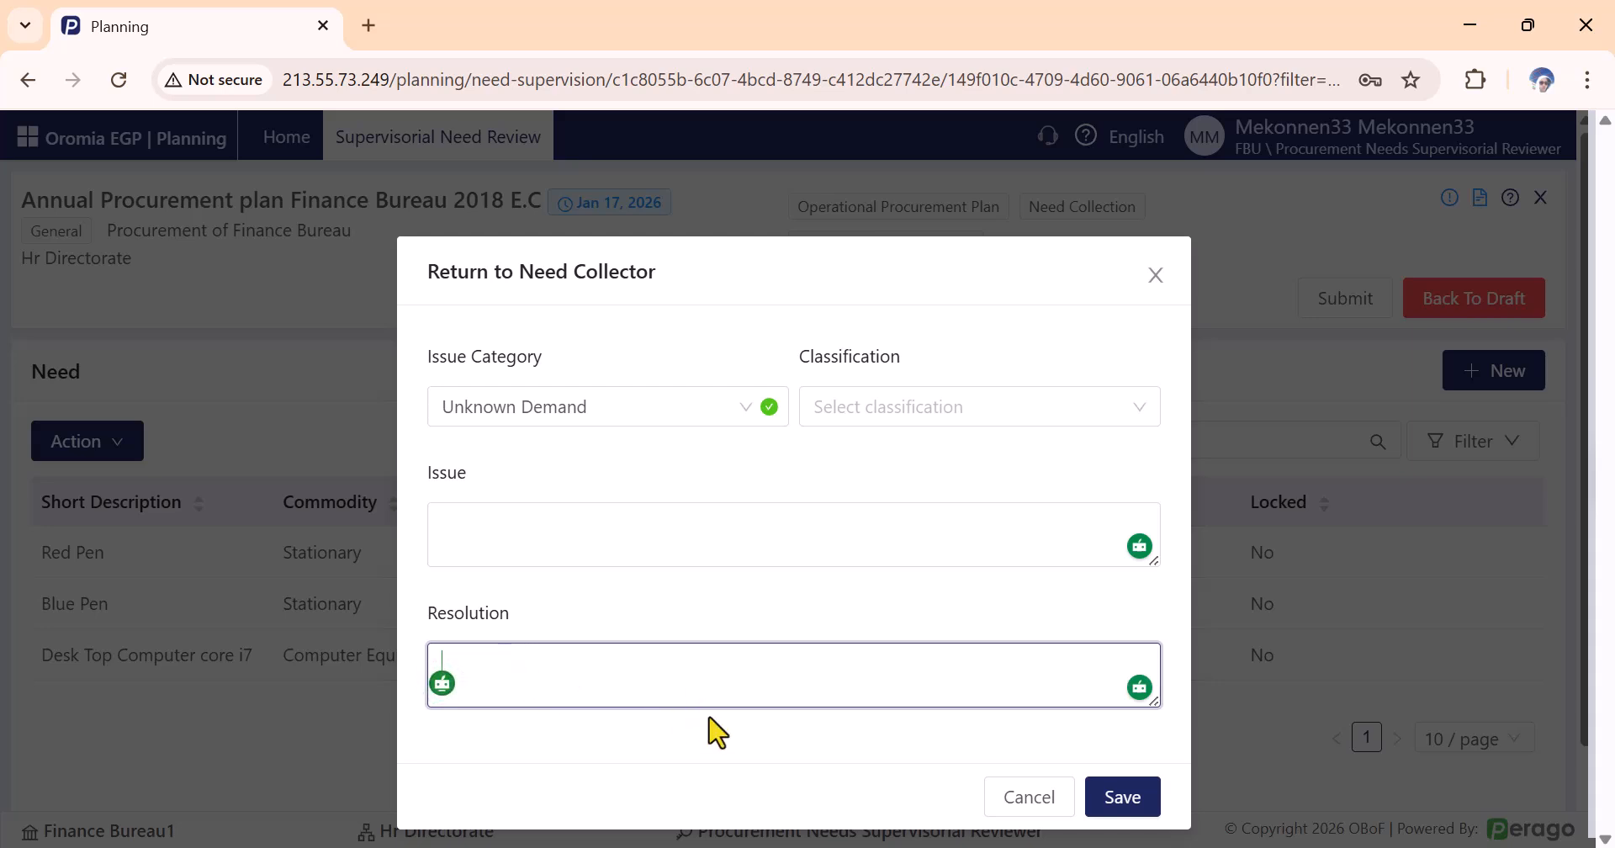
{"action": "left_click", "coordinate": [1028, 797]}
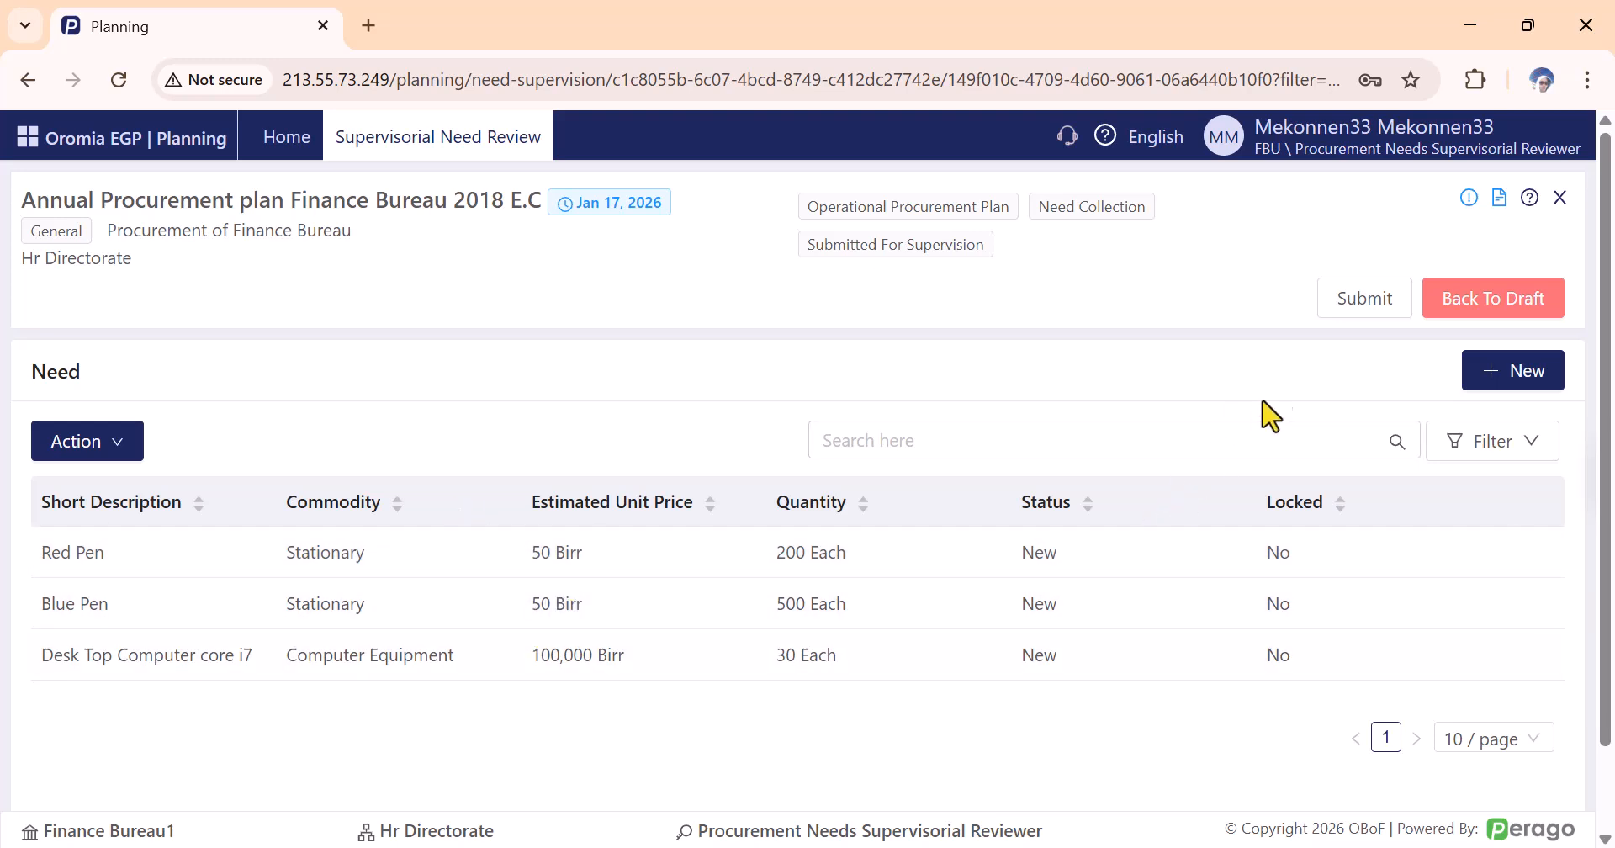
Submit the Hr Directorate's needs for review, confirm the submission and check the plan's new stage.
{"action": "left_click", "coordinate": [1364, 303]}
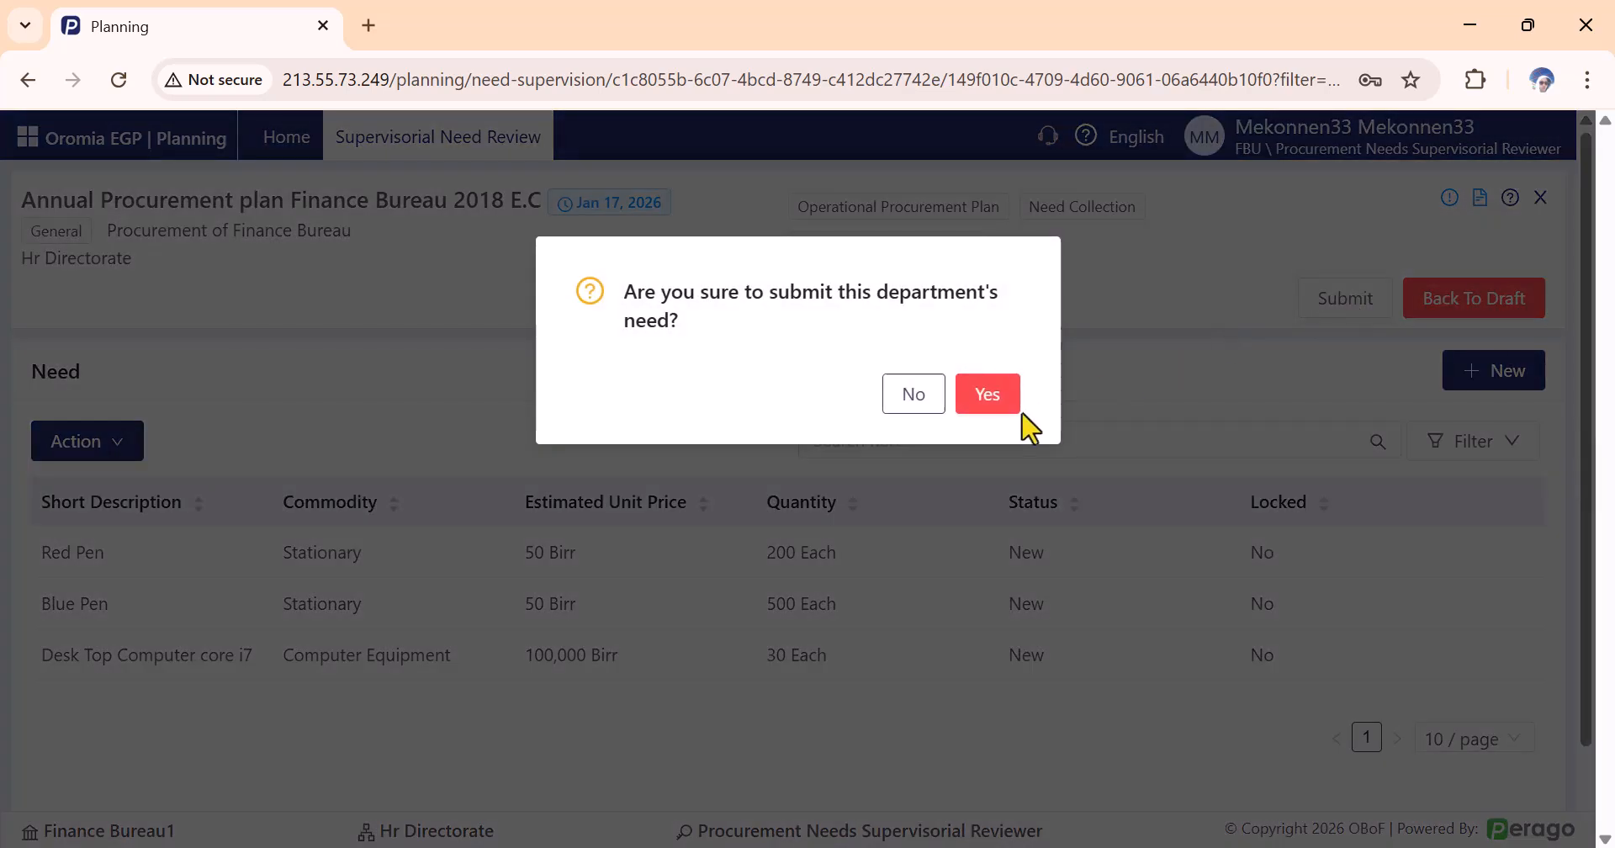
{"action": "left_click", "coordinate": [1006, 408]}
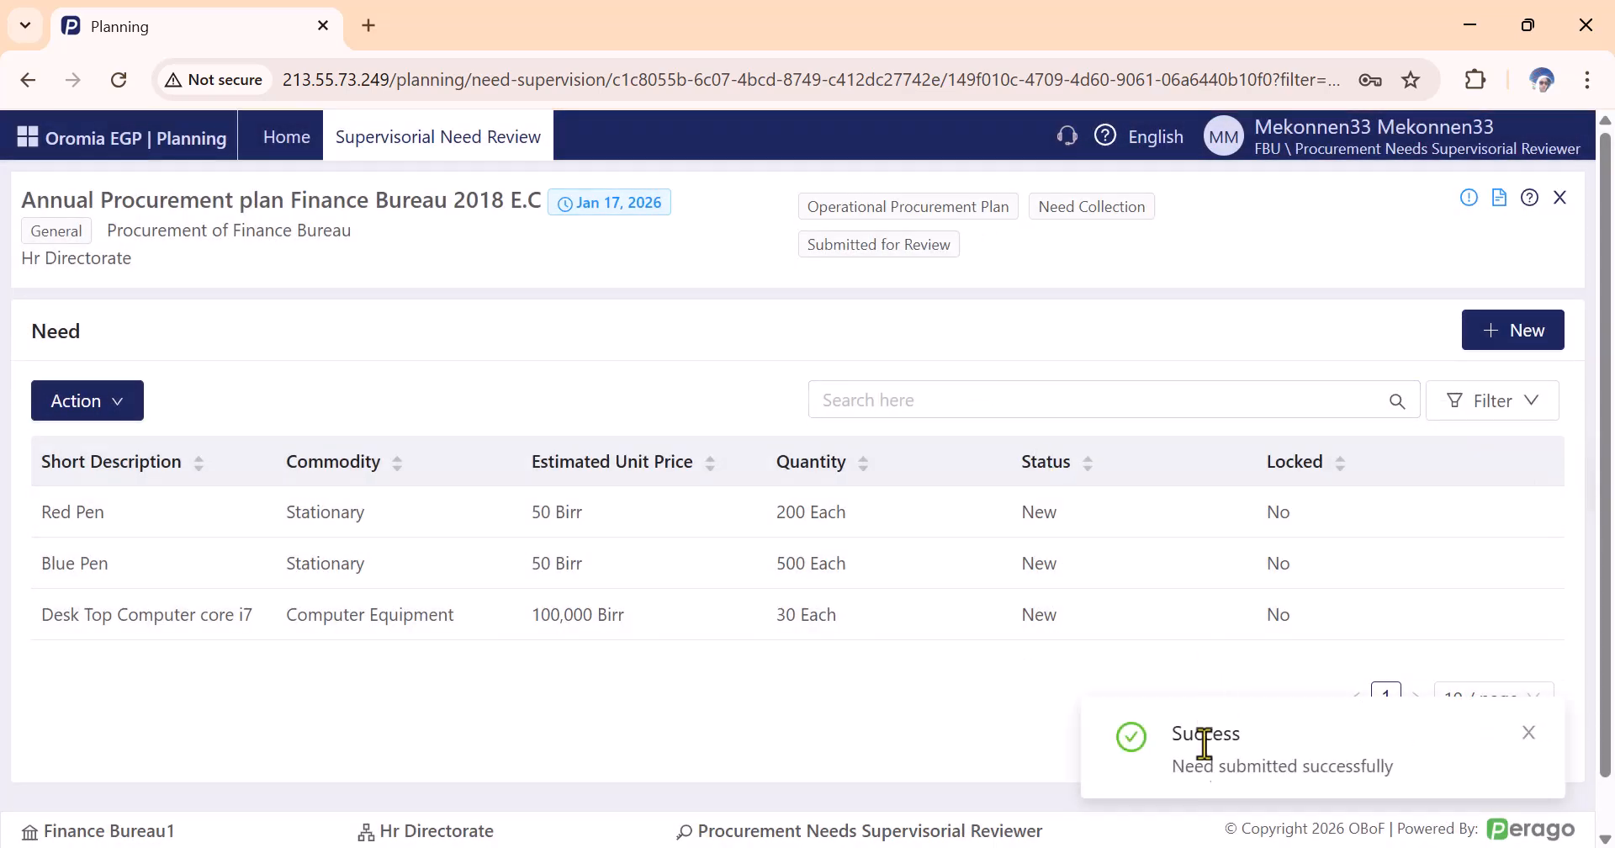
{"action": "left_click_drag", "start_coordinate": [1174, 780], "coordinate": [1251, 772]}
{"action": "left_click_drag", "start_coordinate": [799, 270], "coordinate": [944, 282]}
{"action": "left_click", "coordinate": [944, 273]}
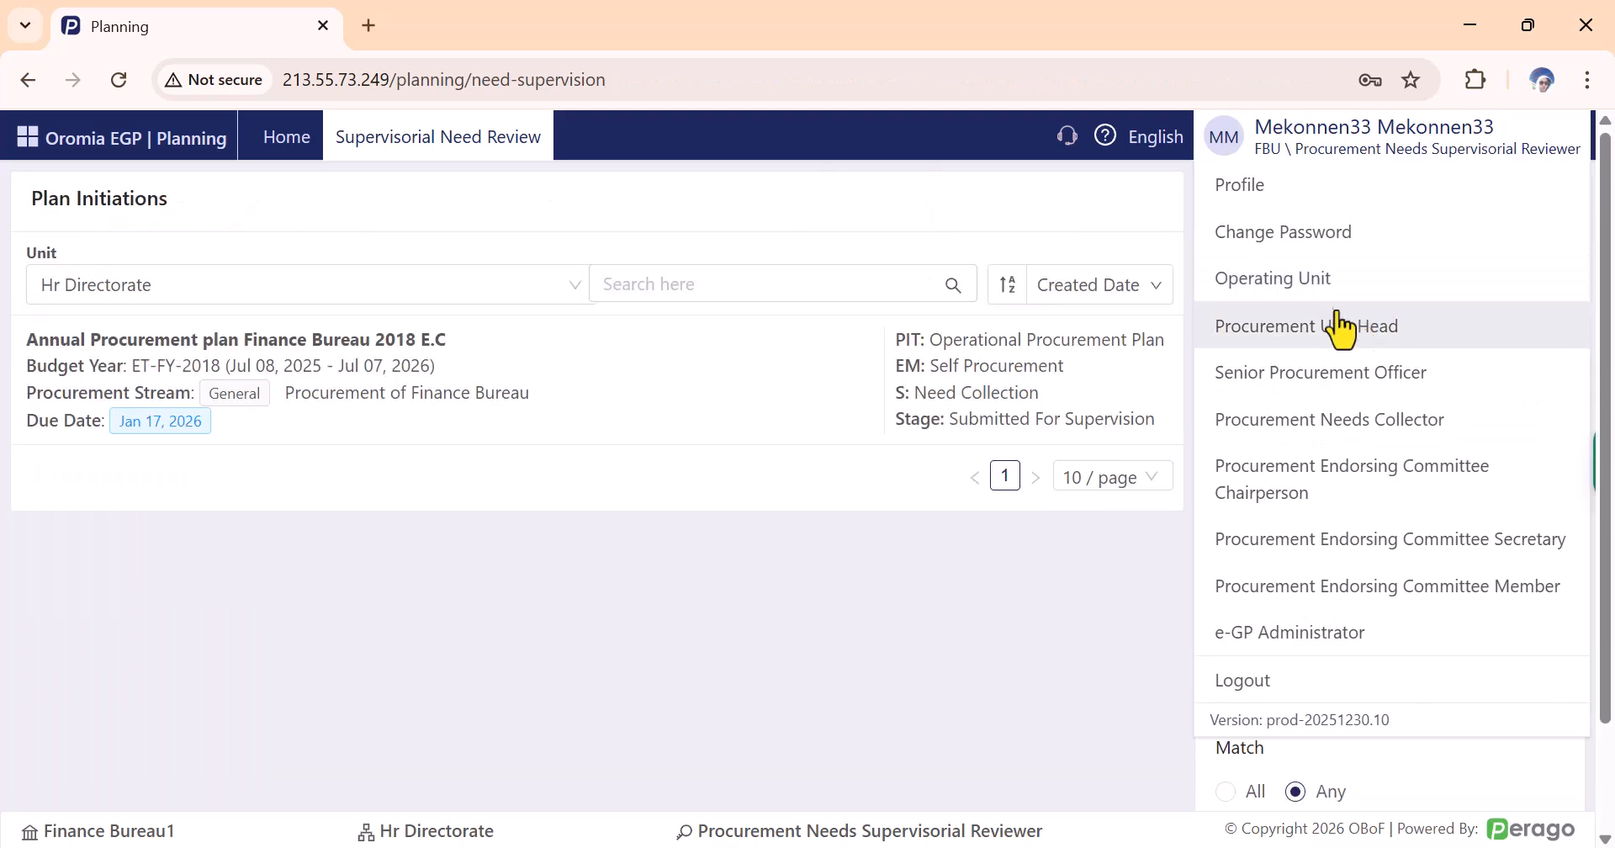
Switch the operating unit to Finance Department.
{"action": "left_click", "coordinate": [1306, 281]}
{"action": "left_click", "coordinate": [616, 465]}
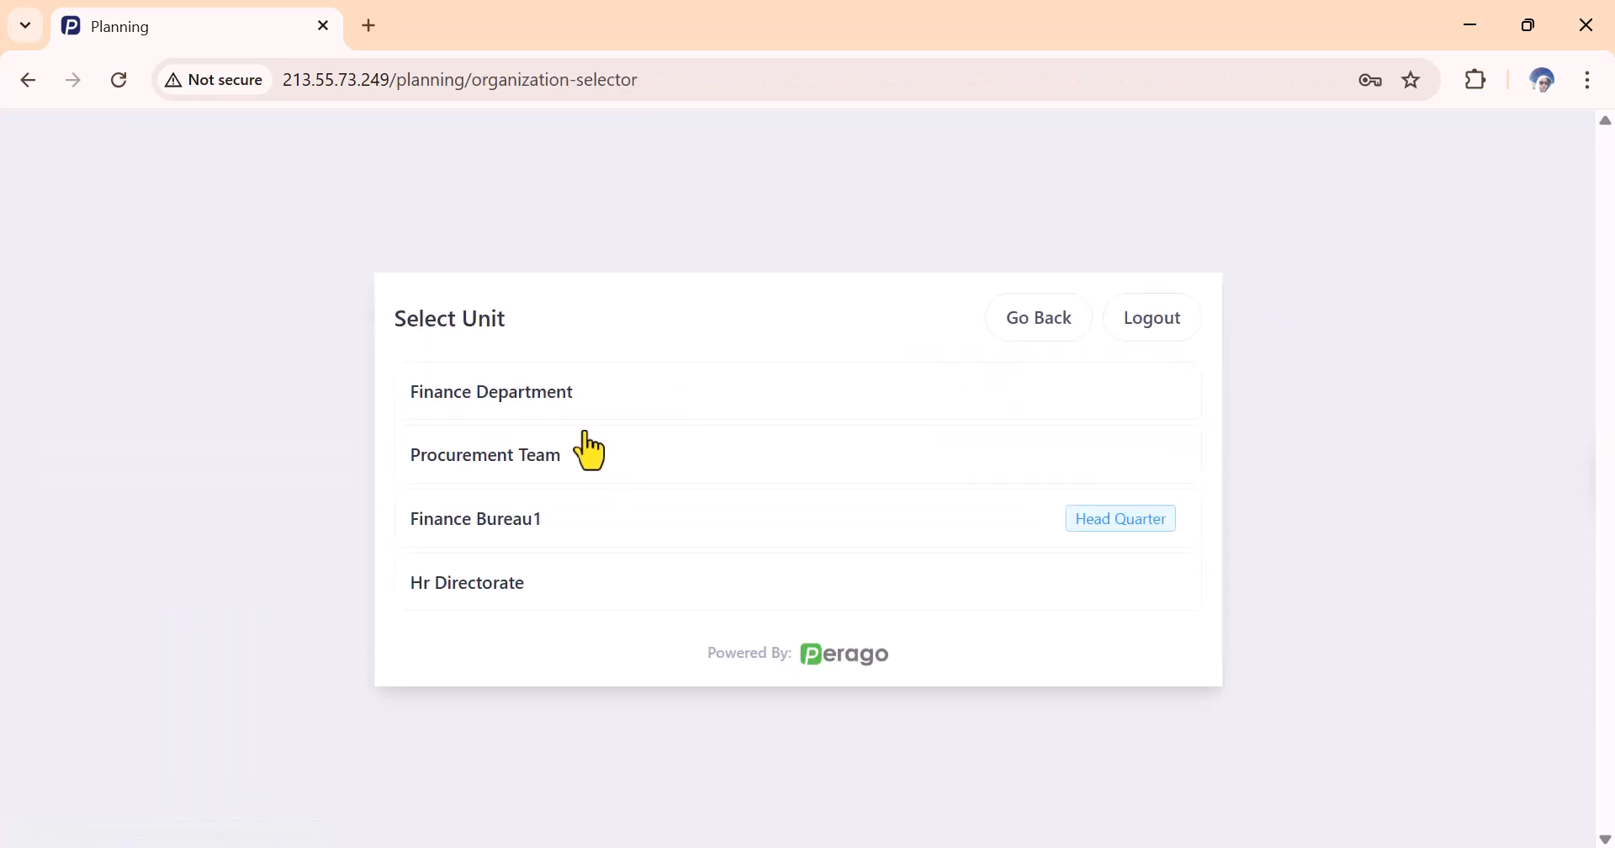
{"action": "left_click", "coordinate": [496, 395]}
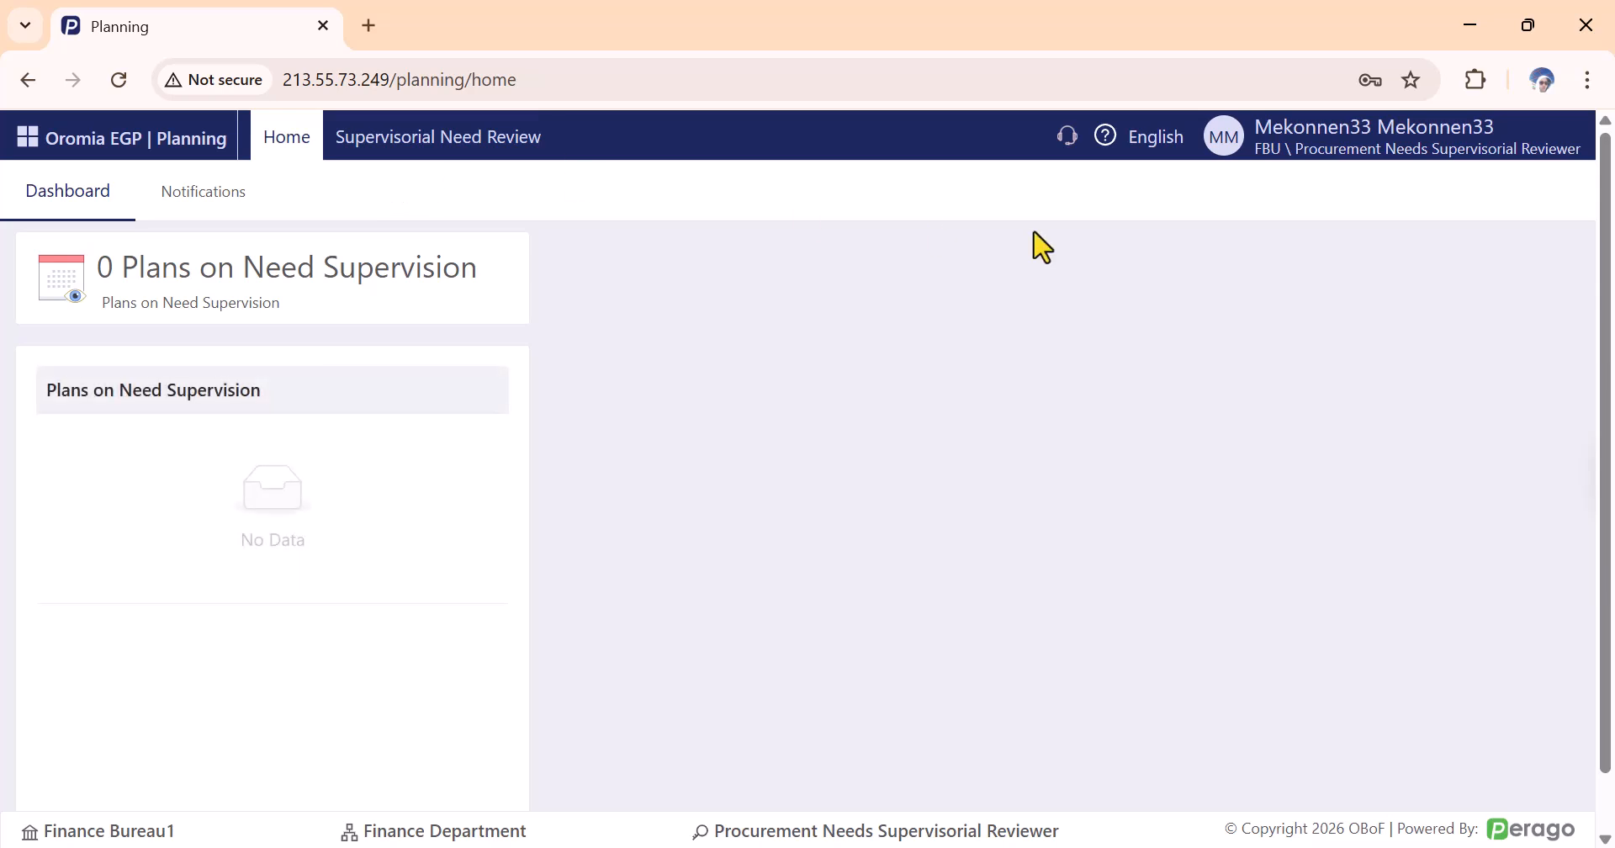
Switch to the Procurement Needs Collector role and open the Annual Procurement plan Finance Bureau 2018 E.C under Needs Identification.
{"action": "left_click", "coordinate": [1377, 184]}
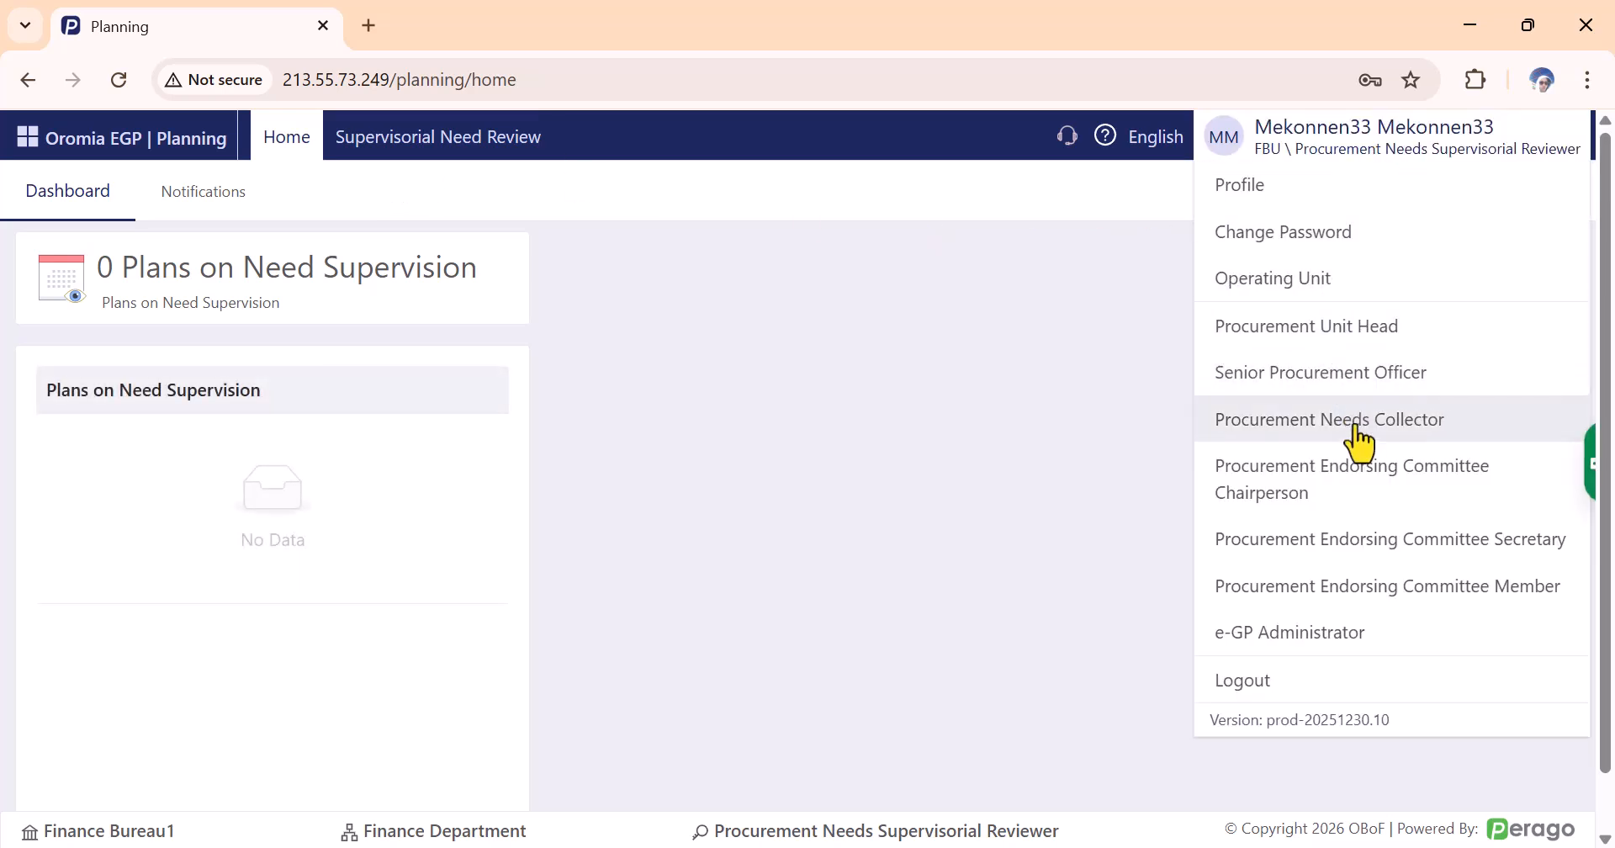
{"action": "left_click", "coordinate": [1355, 437]}
{"action": "left_click", "coordinate": [428, 141]}
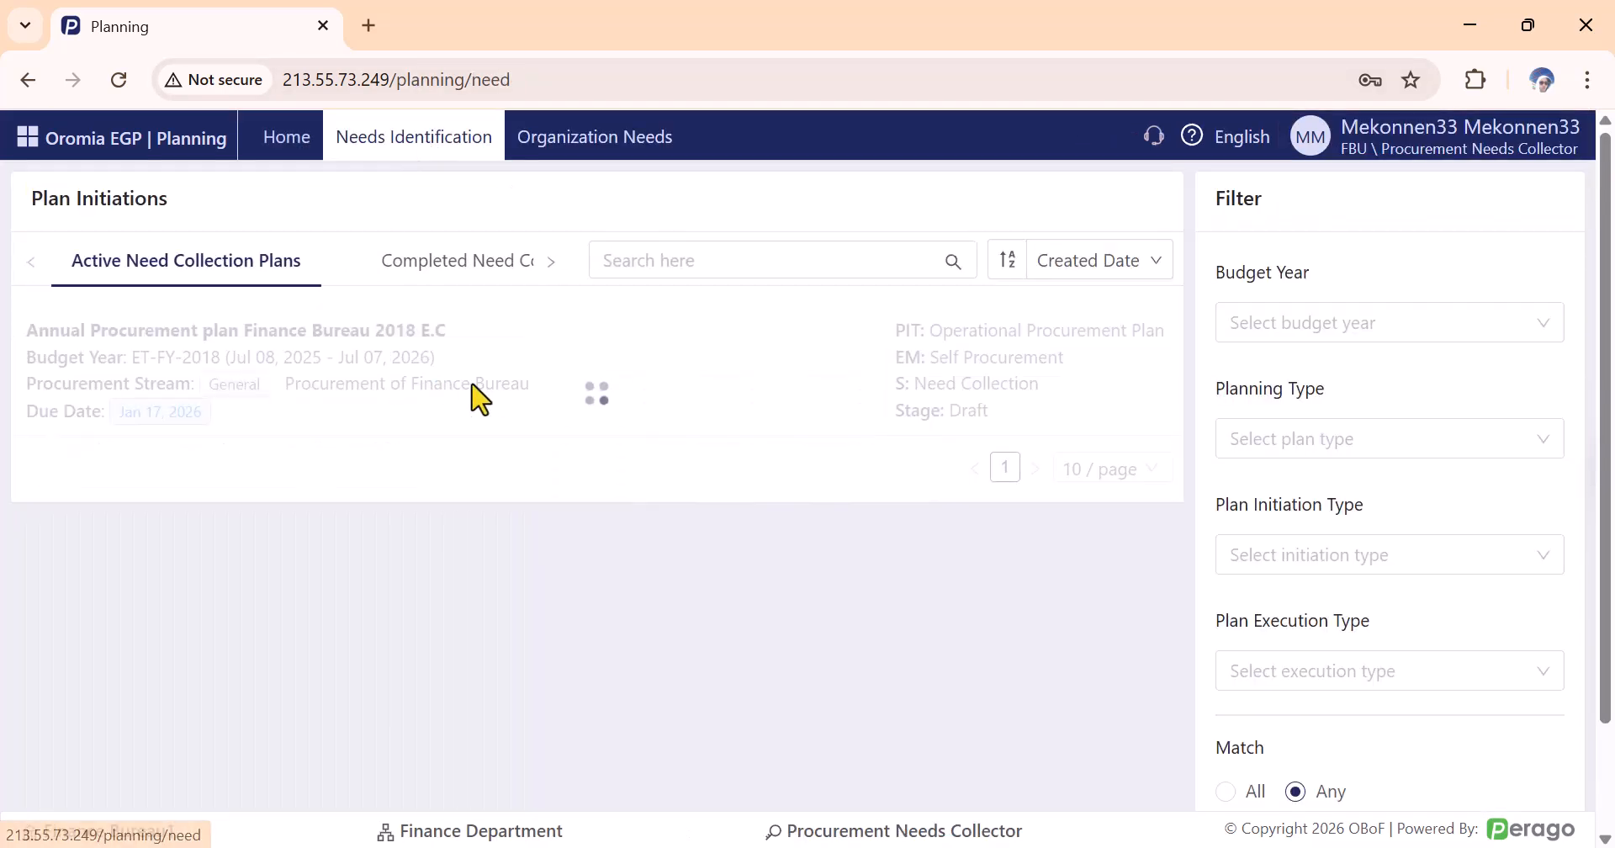
{"action": "left_click", "coordinate": [511, 372]}
{"action": "left_click", "coordinate": [510, 388]}
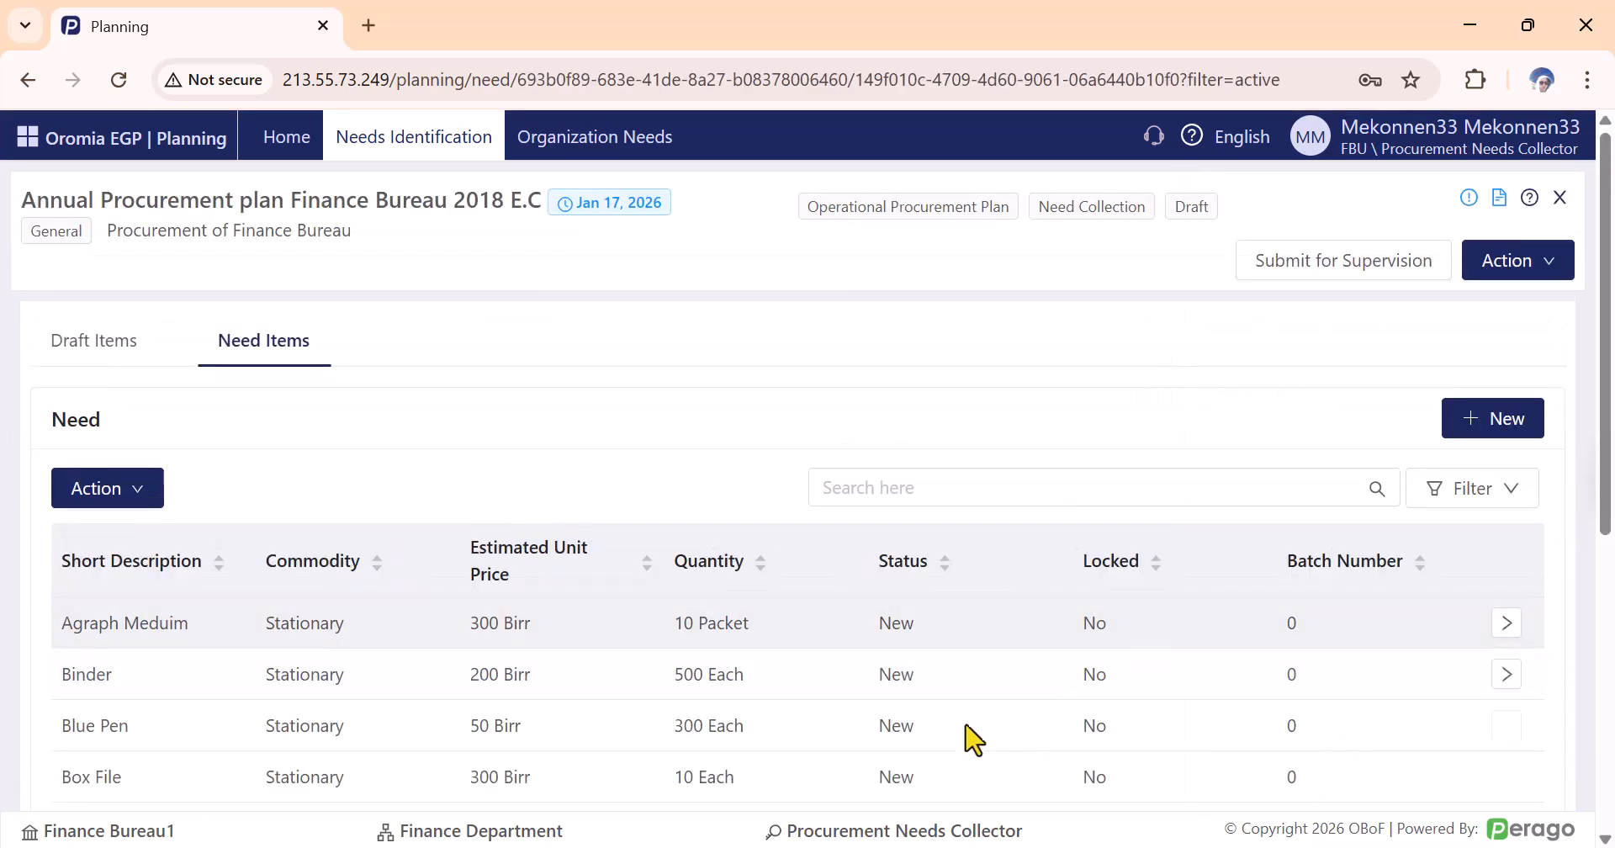
Check the Finance Department's need items, reload the page after the crash, and submit the needs for supervision with confirmation.
{"action": "scroll", "coordinate": [925, 757], "scroll_direction": "down", "scroll_amount": 4}
{"action": "scroll", "coordinate": [1010, 698], "scroll_direction": "down", "scroll_amount": 2}
{"action": "scroll", "coordinate": [1194, 580], "scroll_direction": "up", "scroll_amount": 2}
{"action": "scroll", "coordinate": [1178, 538], "scroll_direction": "up", "scroll_amount": 3}
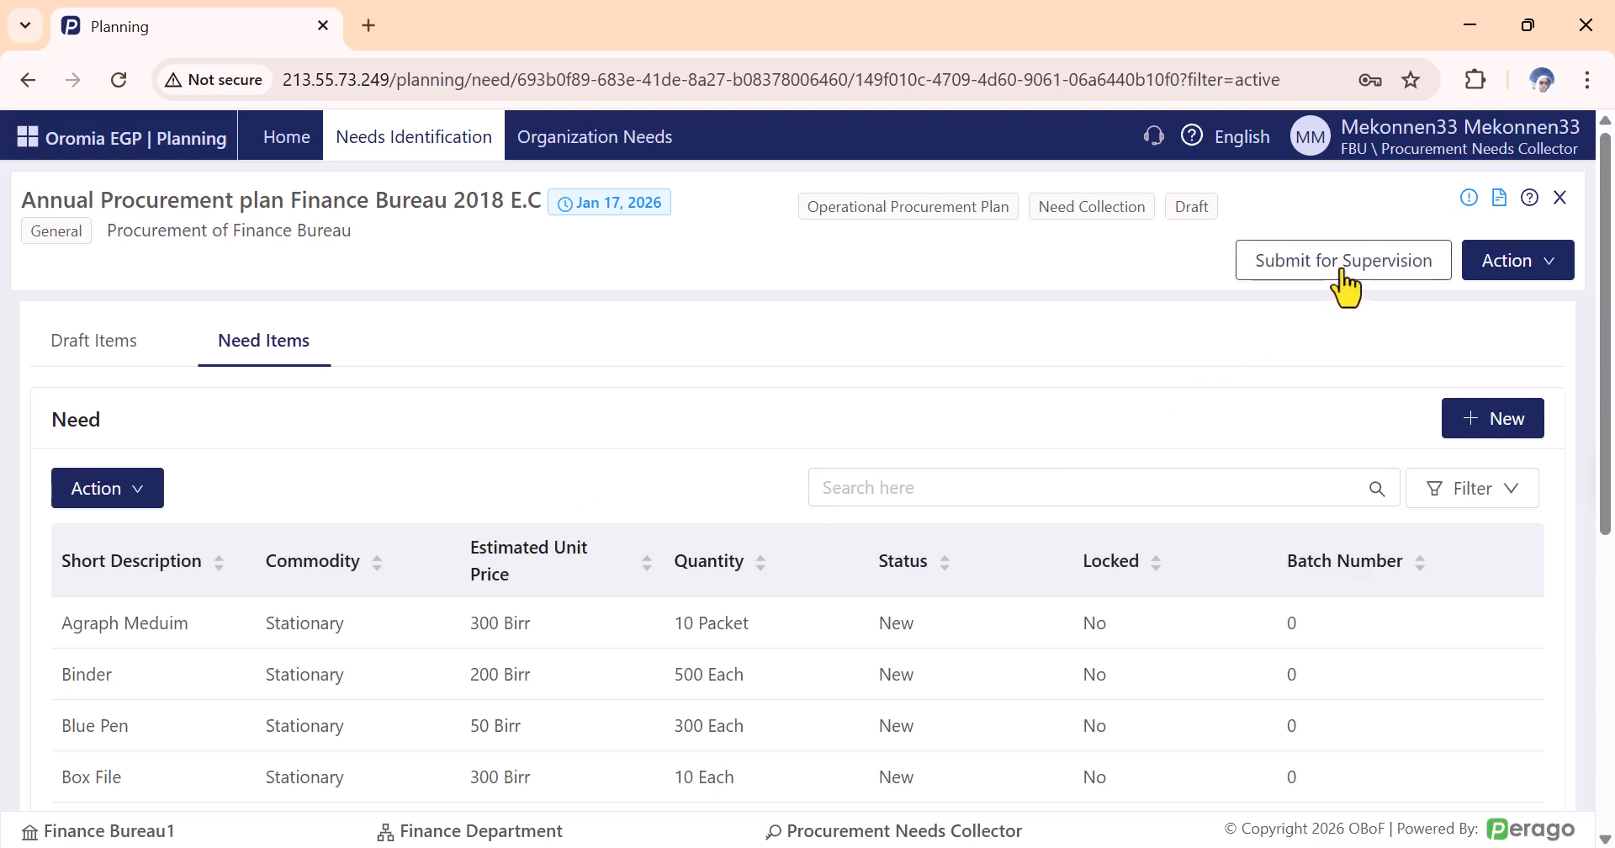
{"action": "left_click", "coordinate": [1385, 274]}
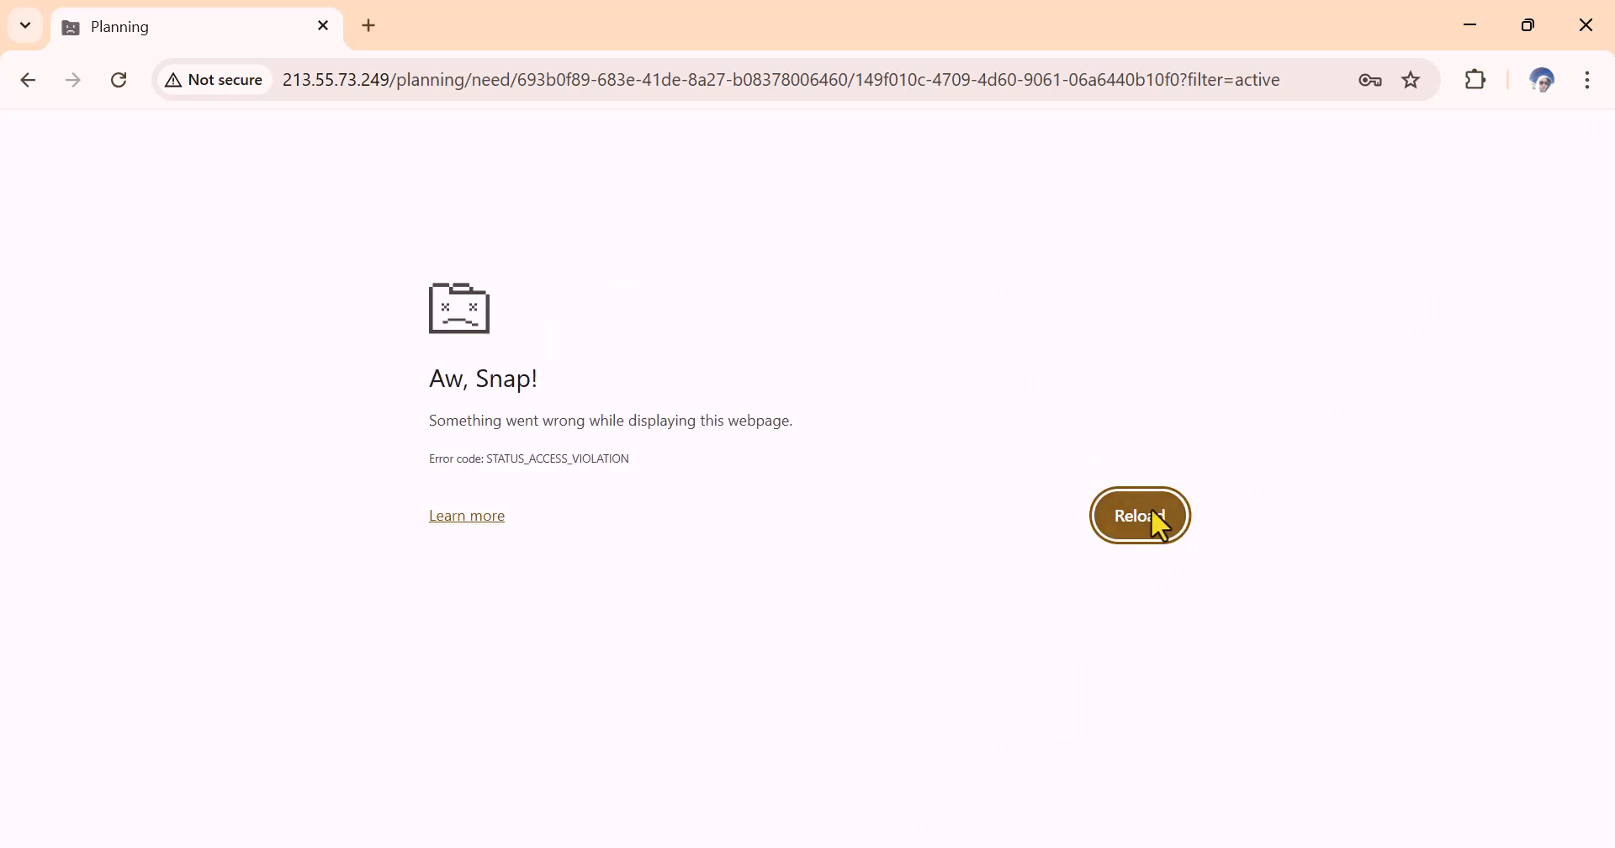
{"action": "left_click", "coordinate": [1152, 511]}
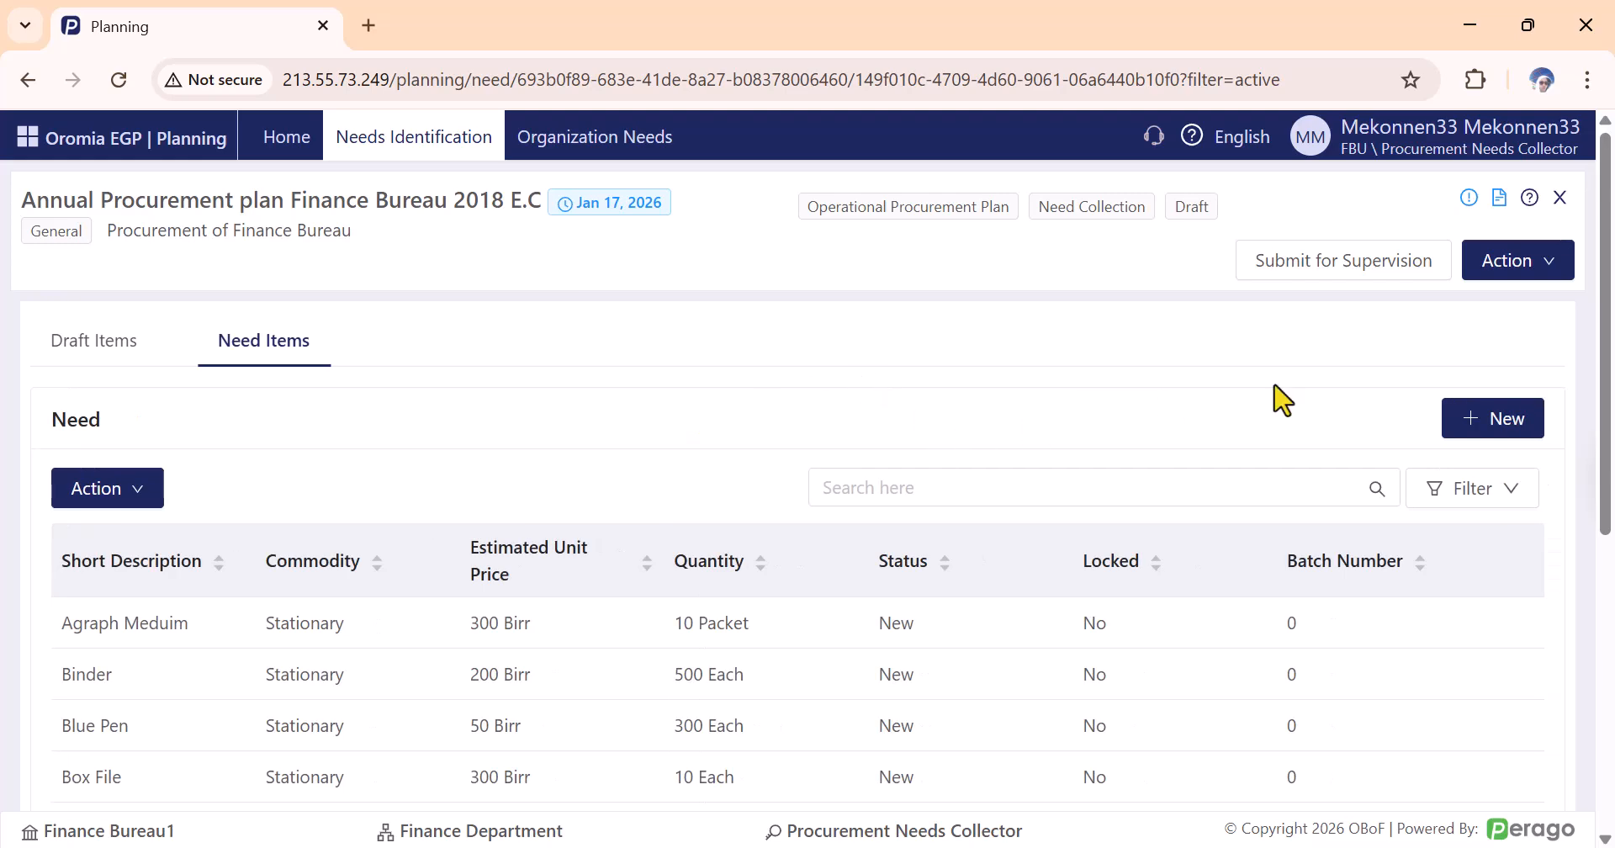
{"action": "left_click", "coordinate": [1384, 279]}
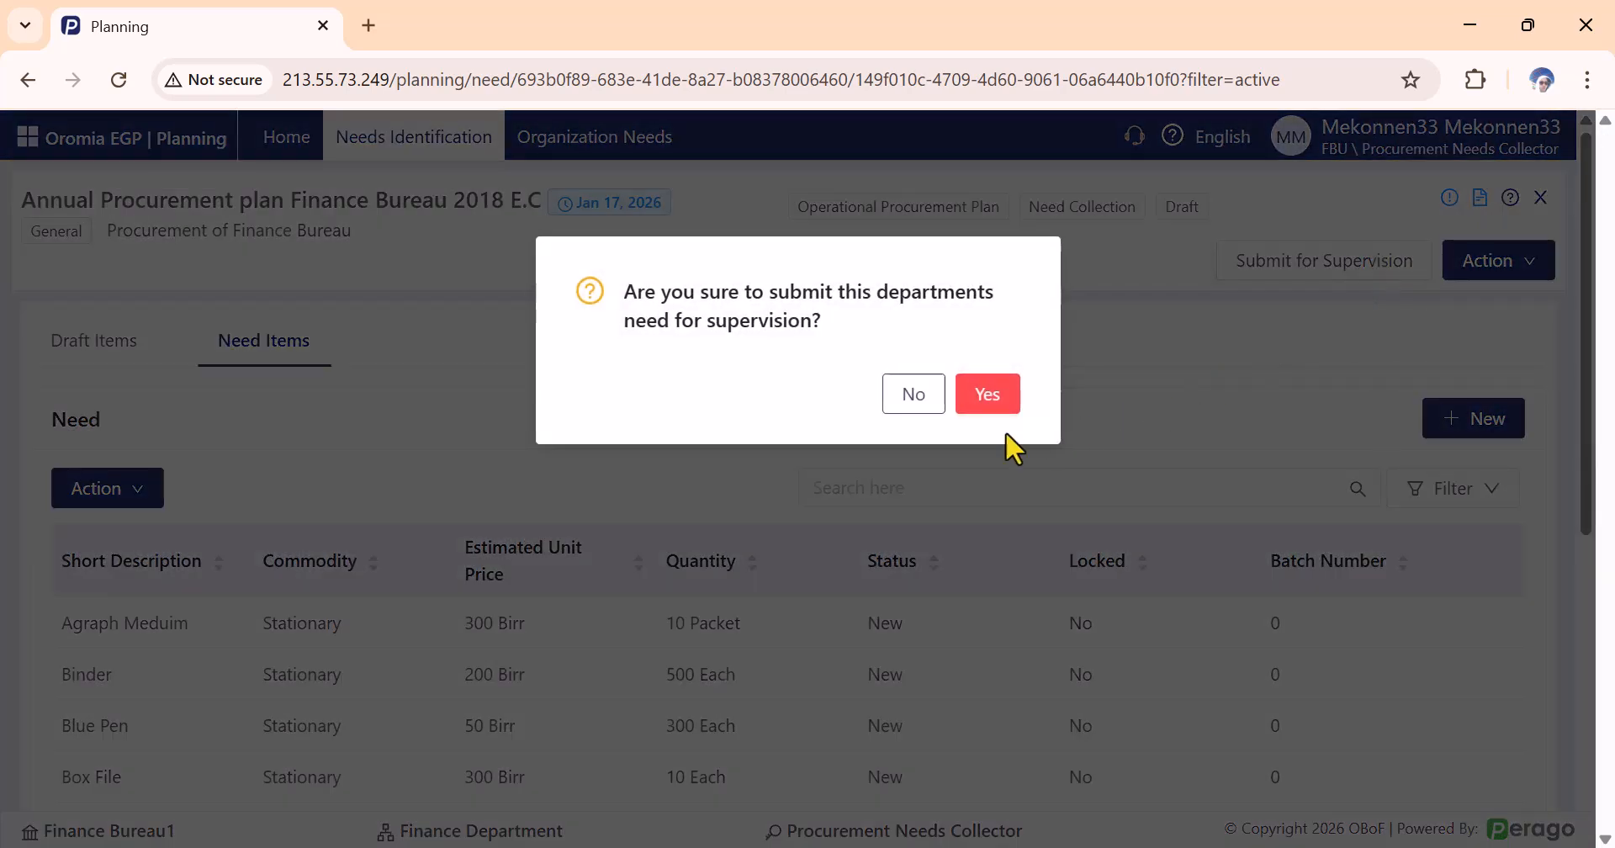
{"action": "left_click", "coordinate": [991, 395]}
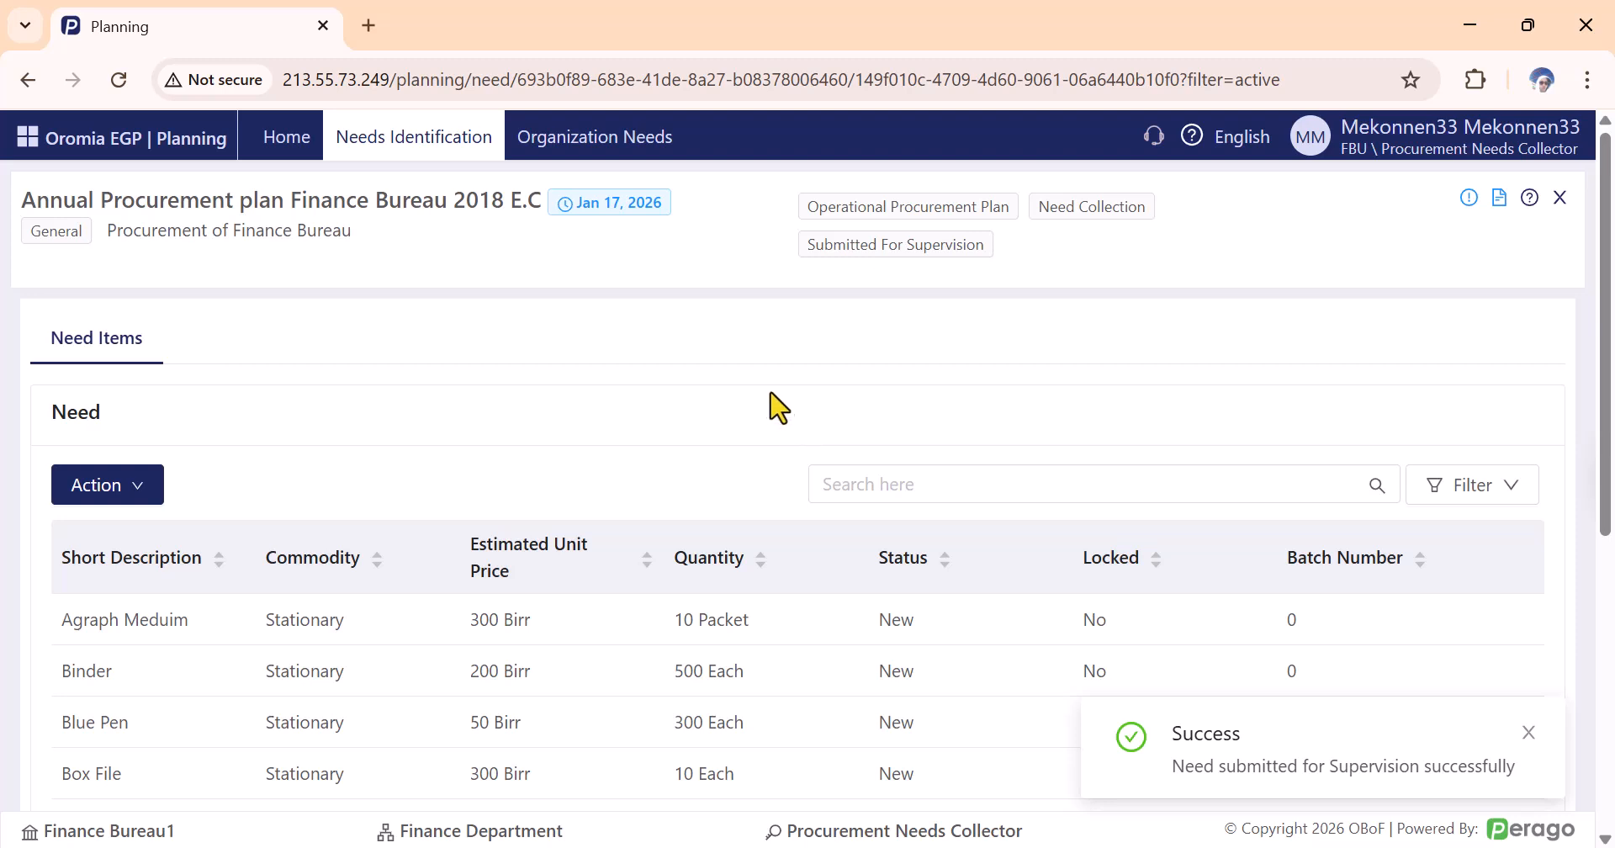
Switch to the Procurement Needs Supervisorial Reviewer role and open the Finance Department's annual plan in Supervisorial Need Review.
{"action": "left_click", "coordinate": [1464, 145]}
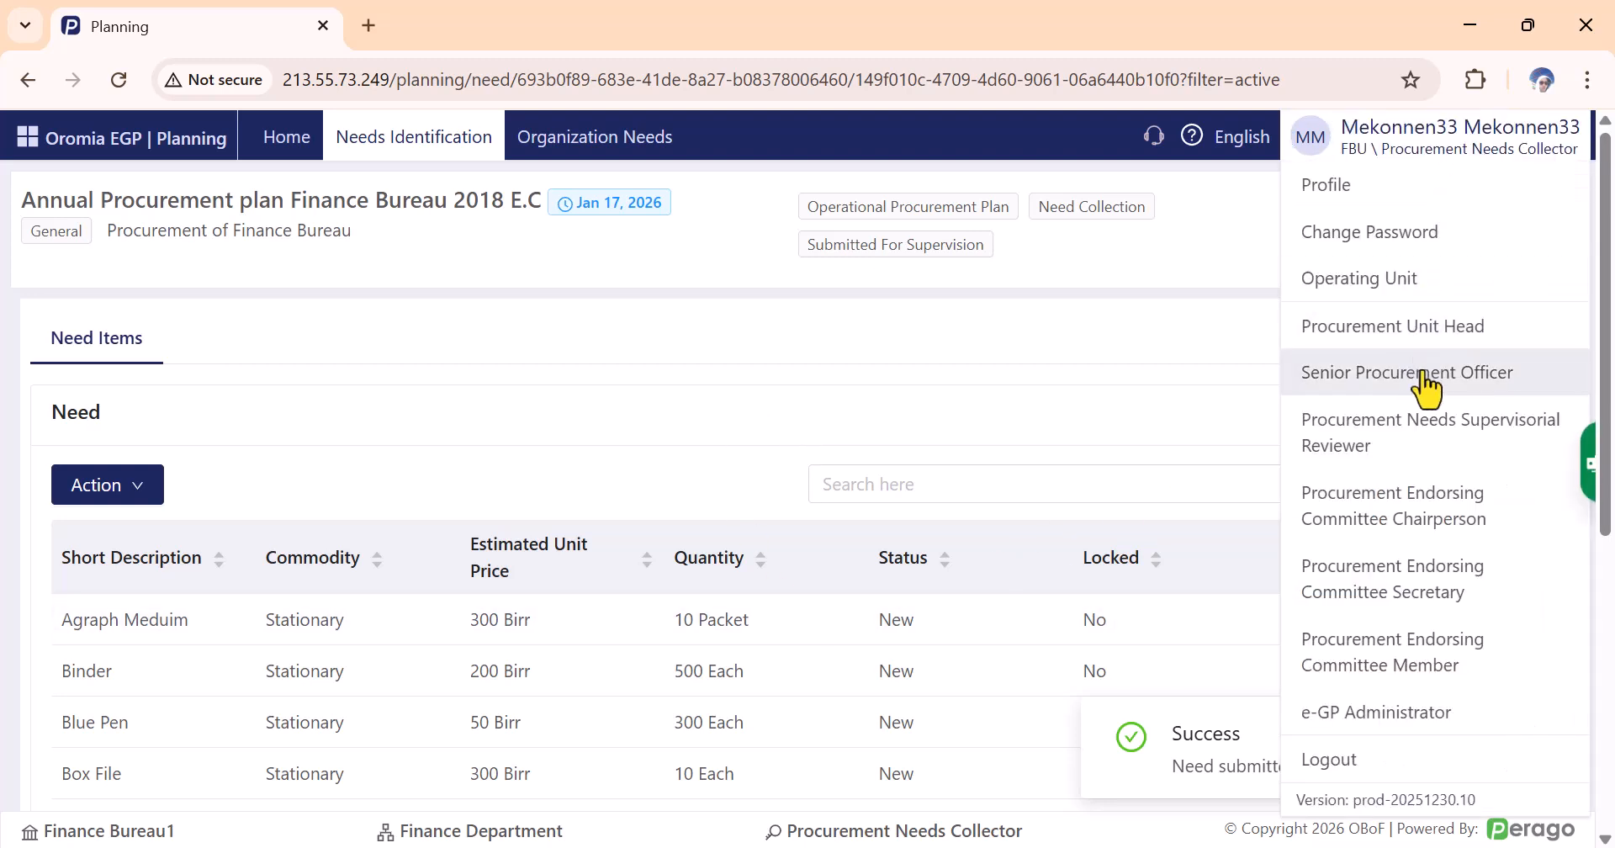
{"action": "left_click", "coordinate": [1427, 439]}
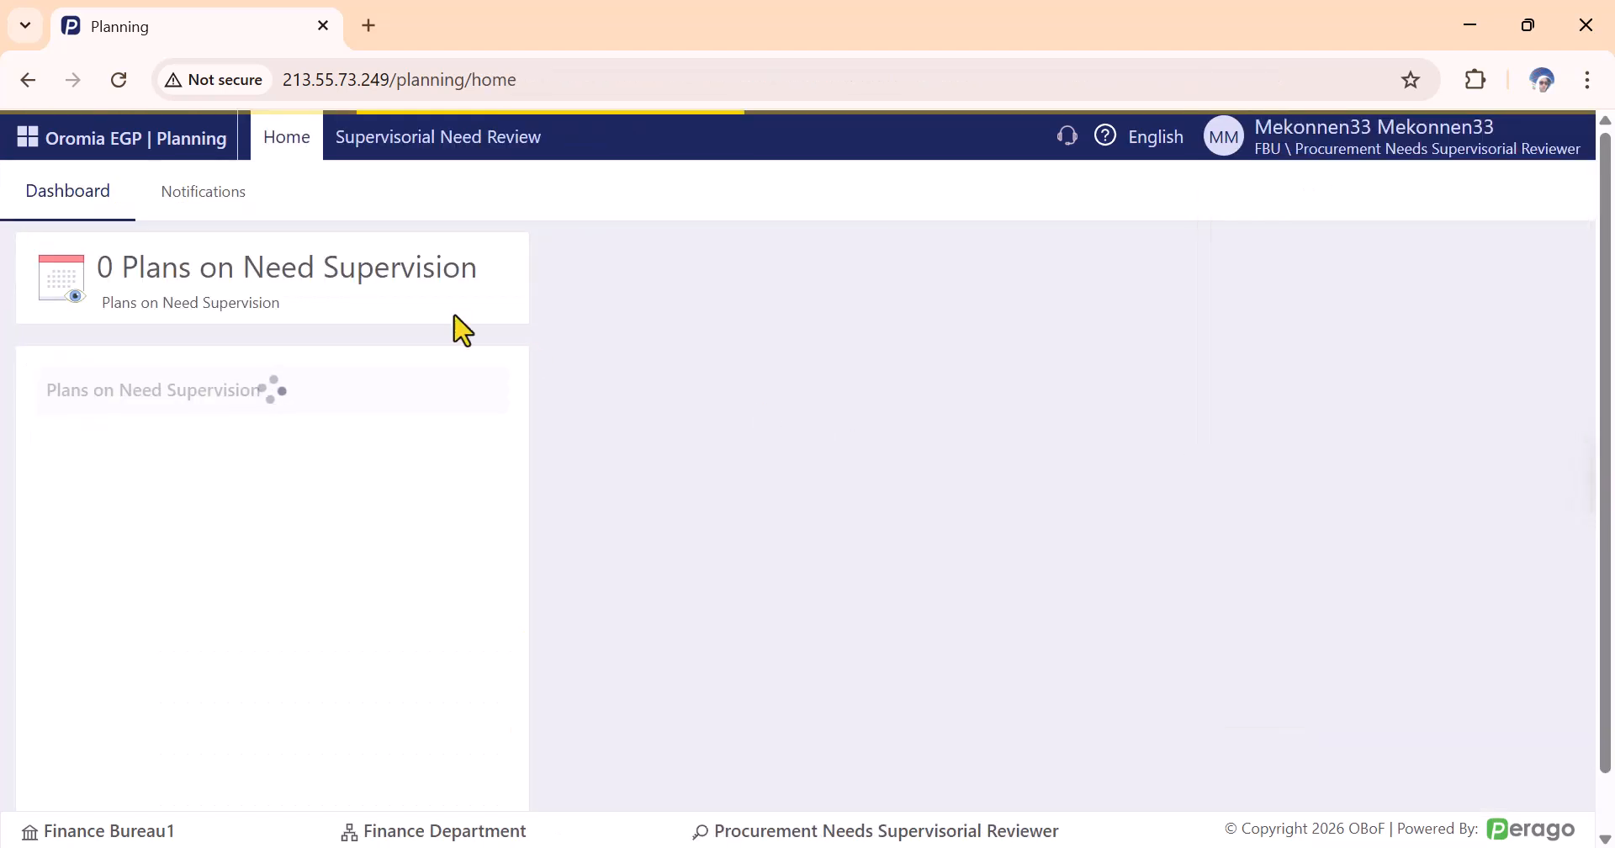
{"action": "left_click", "coordinate": [477, 158]}
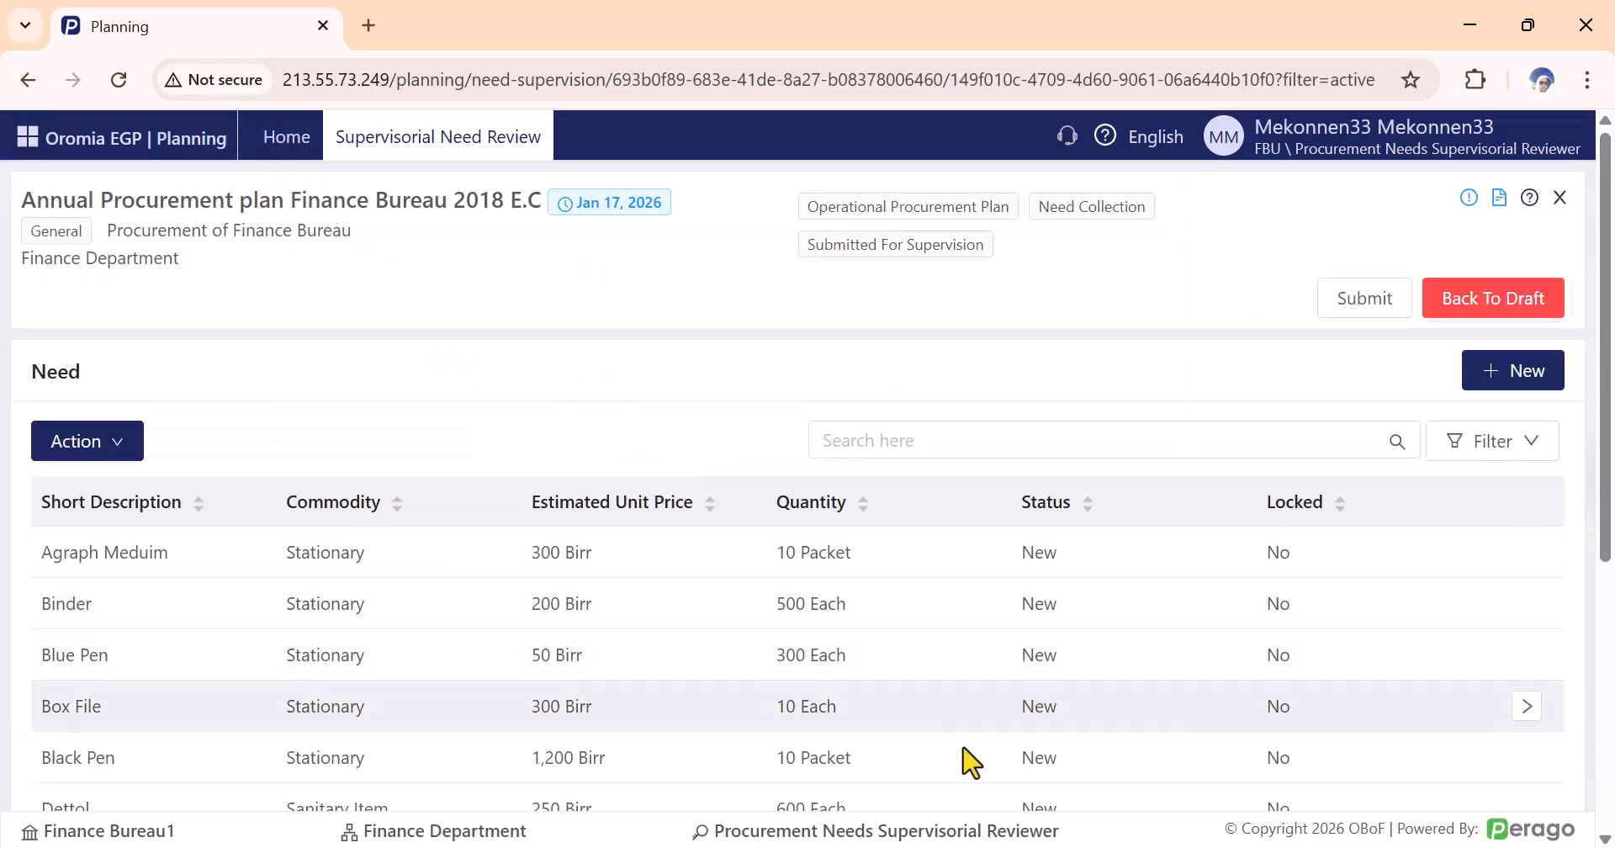
Review the Finance Department's need list and open the Black Pen item's details.
{"action": "scroll", "coordinate": [890, 526], "scroll_direction": "down", "scroll_amount": 4}
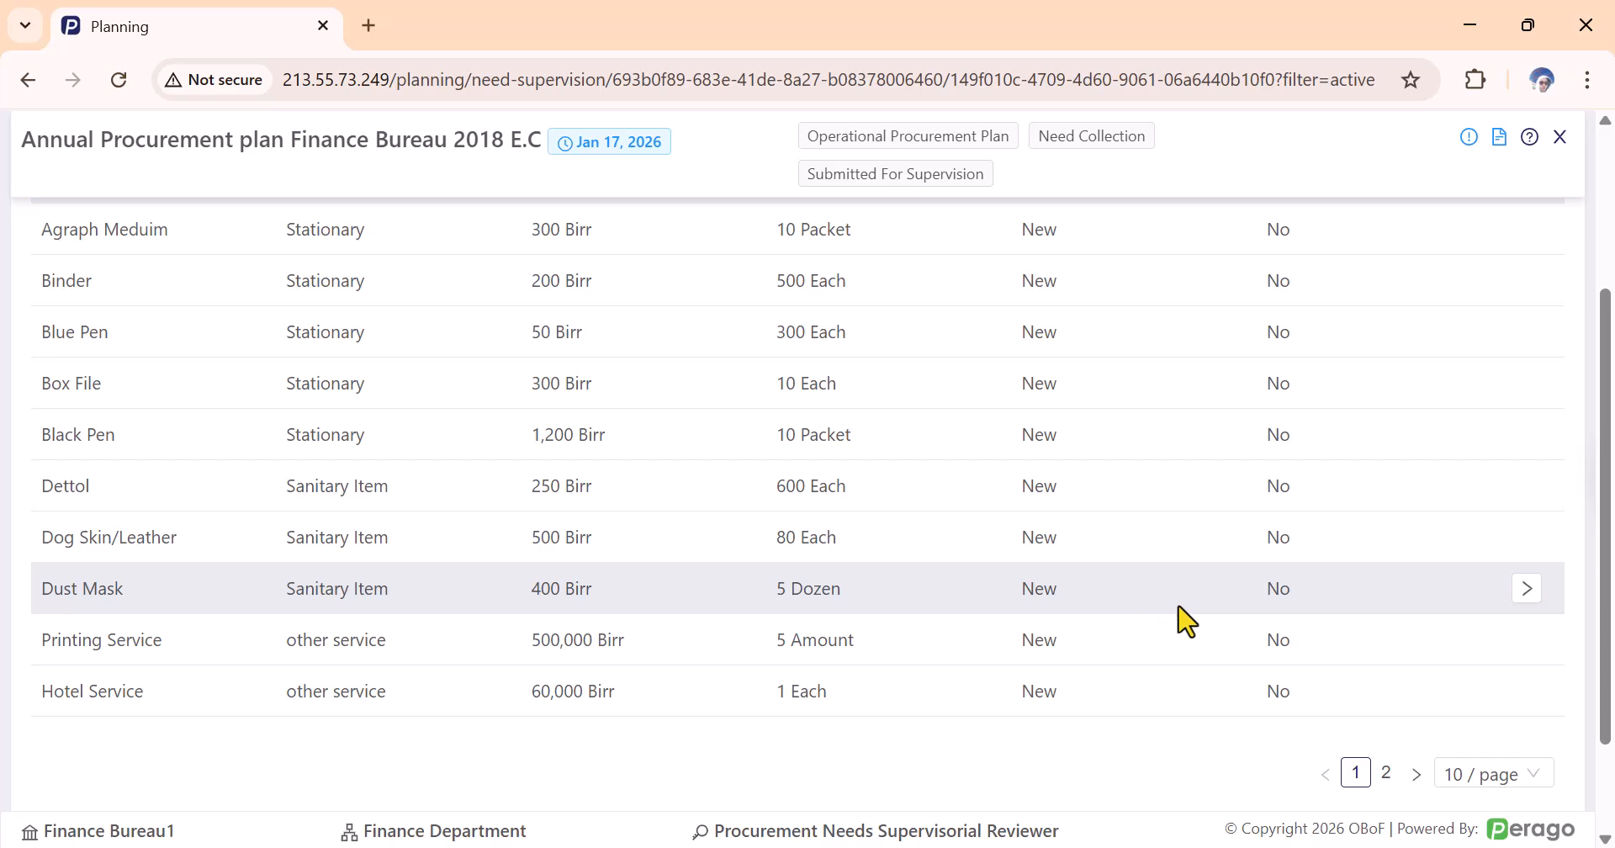
{"action": "scroll", "coordinate": [1160, 626], "scroll_direction": "up", "scroll_amount": 3}
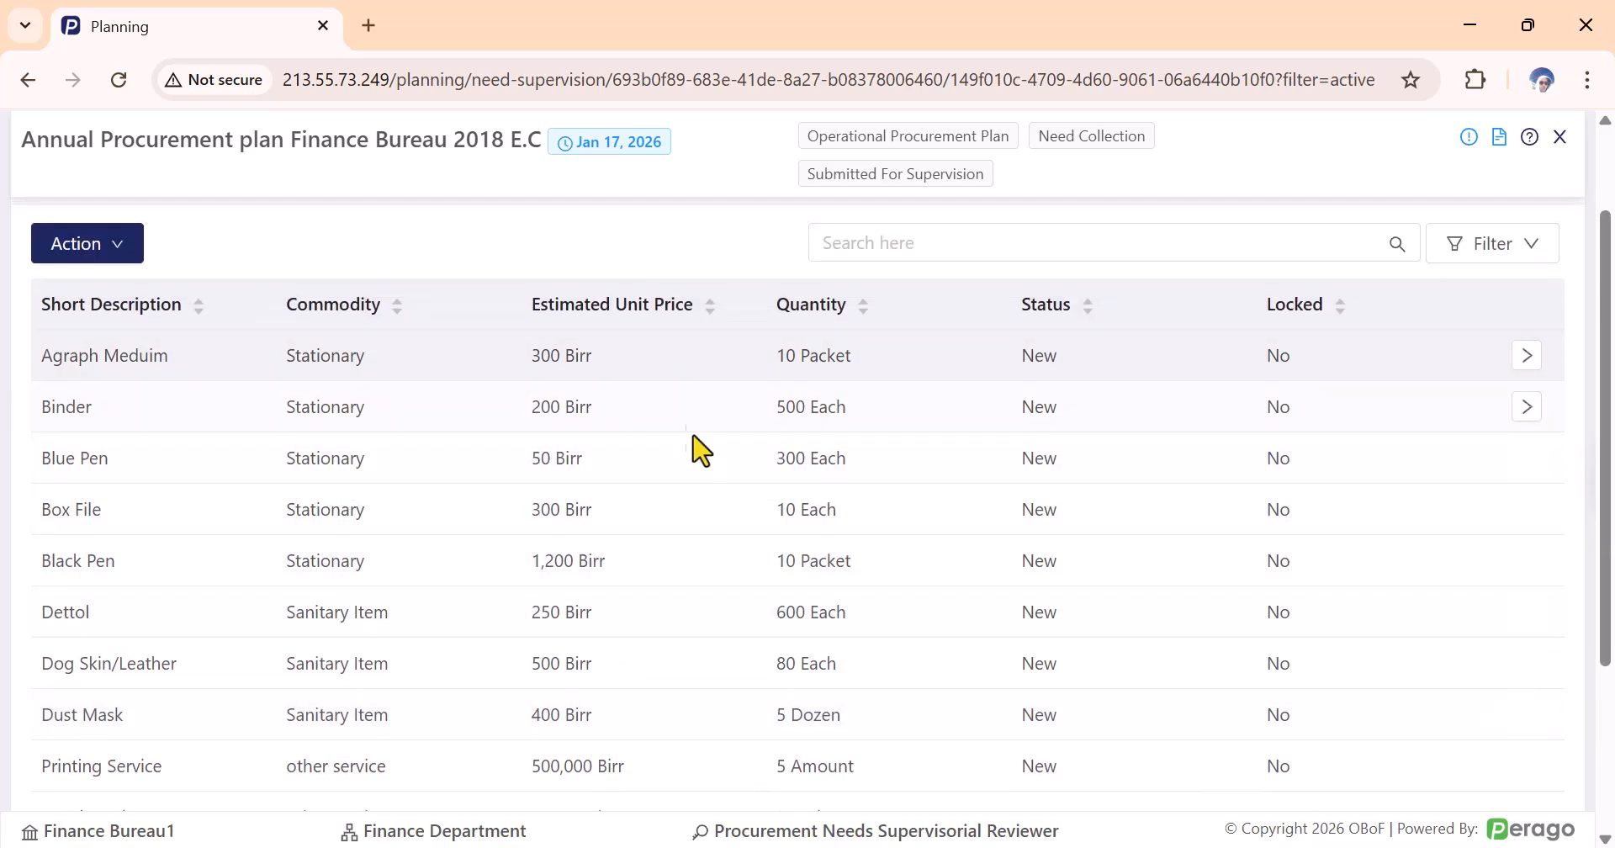
{"action": "scroll", "coordinate": [782, 588], "scroll_direction": "down", "scroll_amount": 3}
{"action": "scroll", "coordinate": [1346, 513], "scroll_direction": "up", "scroll_amount": 6}
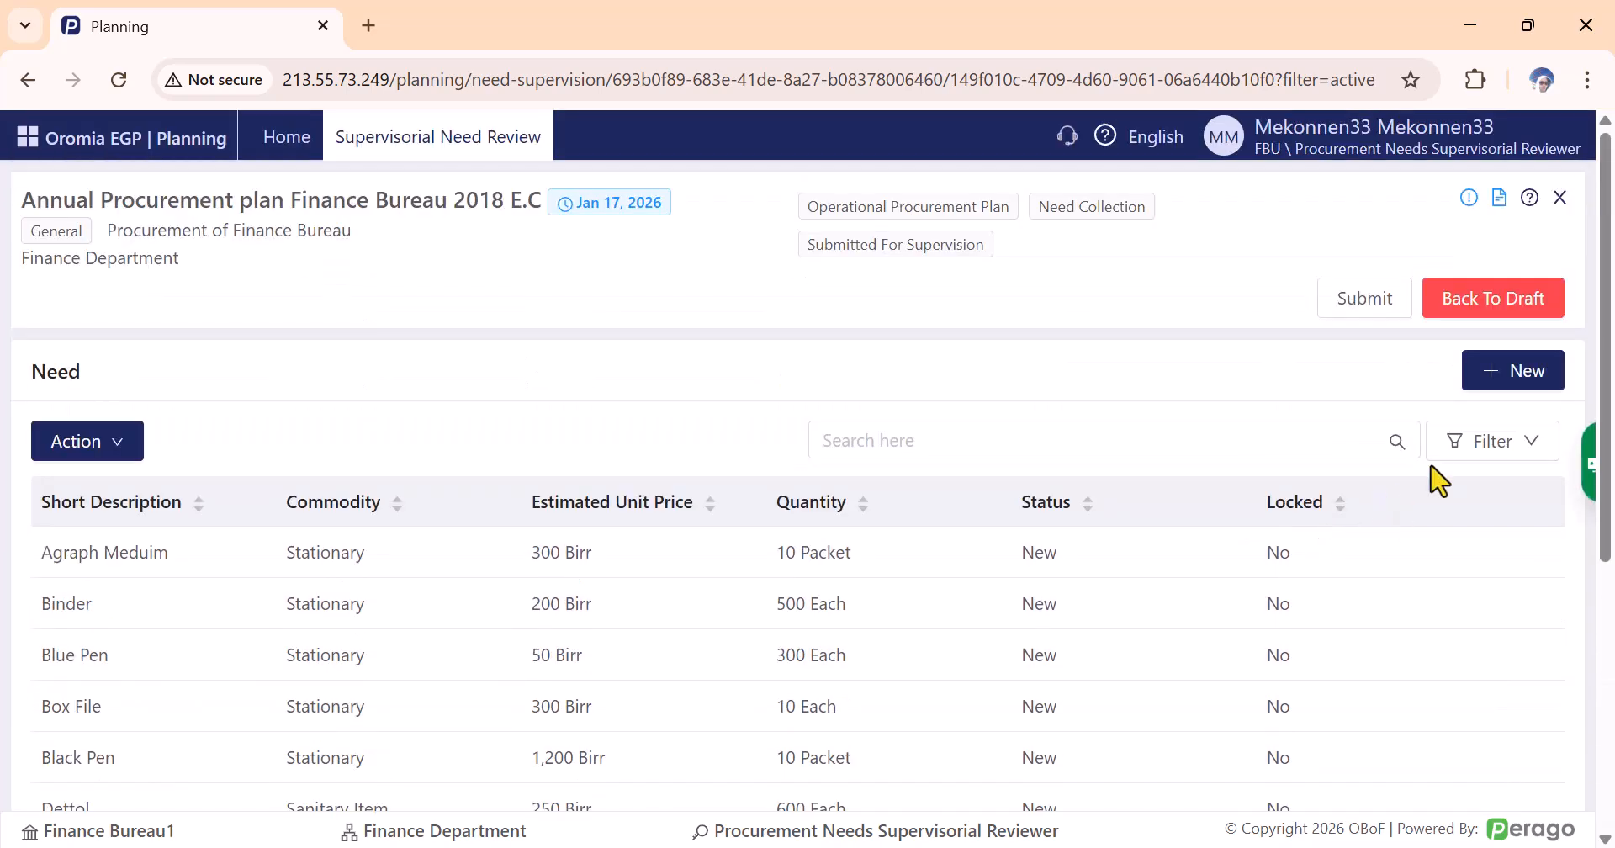
{"action": "scroll", "coordinate": [1131, 637], "scroll_direction": "down", "scroll_amount": 2}
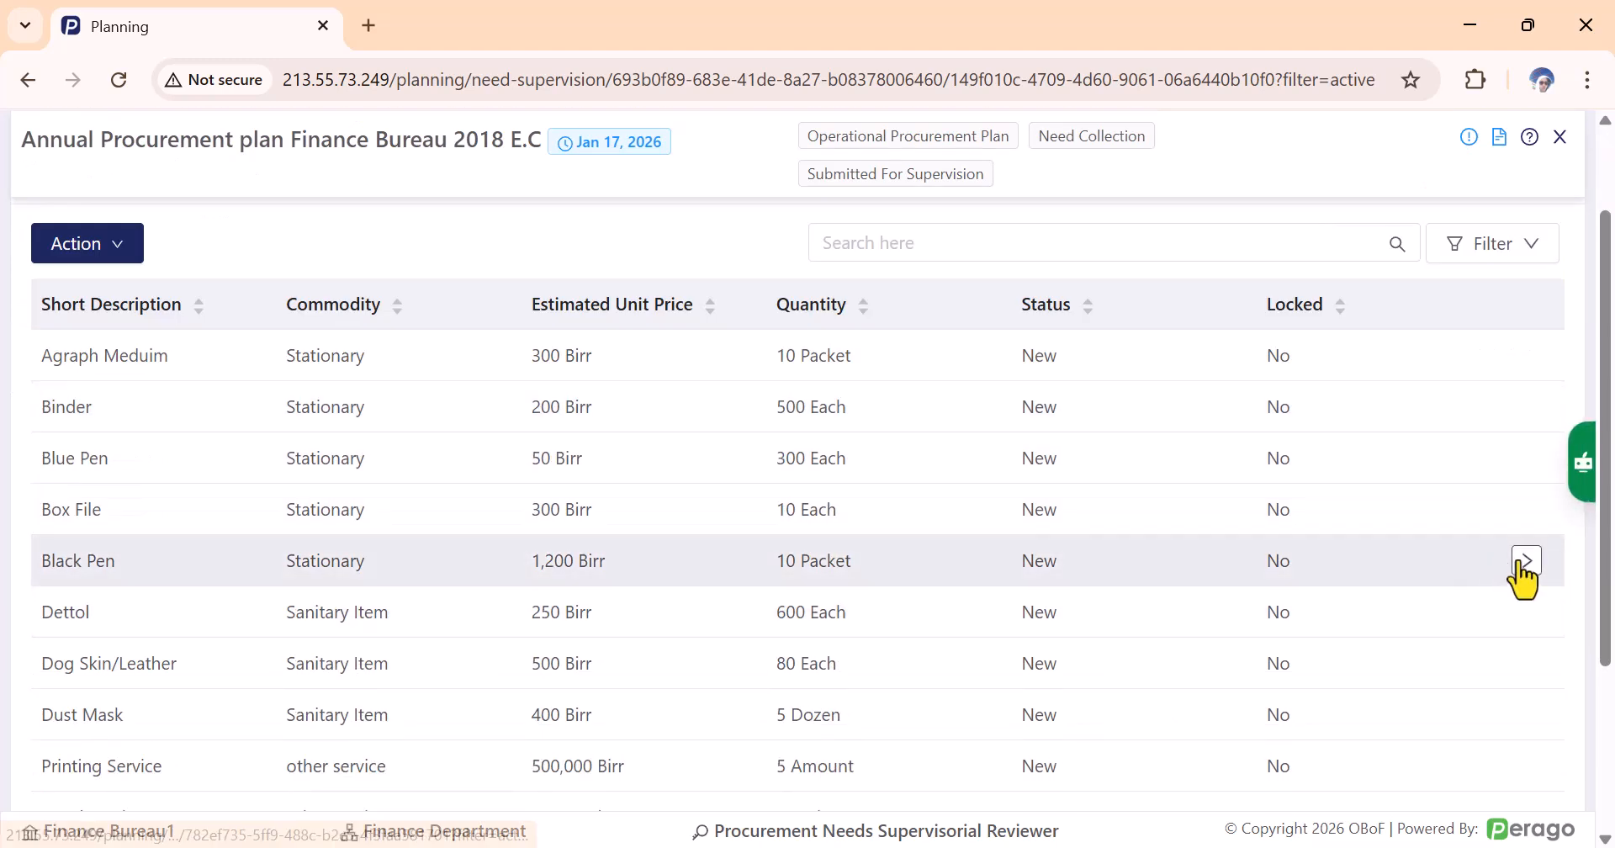
{"action": "left_click", "coordinate": [1524, 562]}
{"action": "scroll", "coordinate": [1225, 522], "scroll_direction": "down", "scroll_amount": 9}
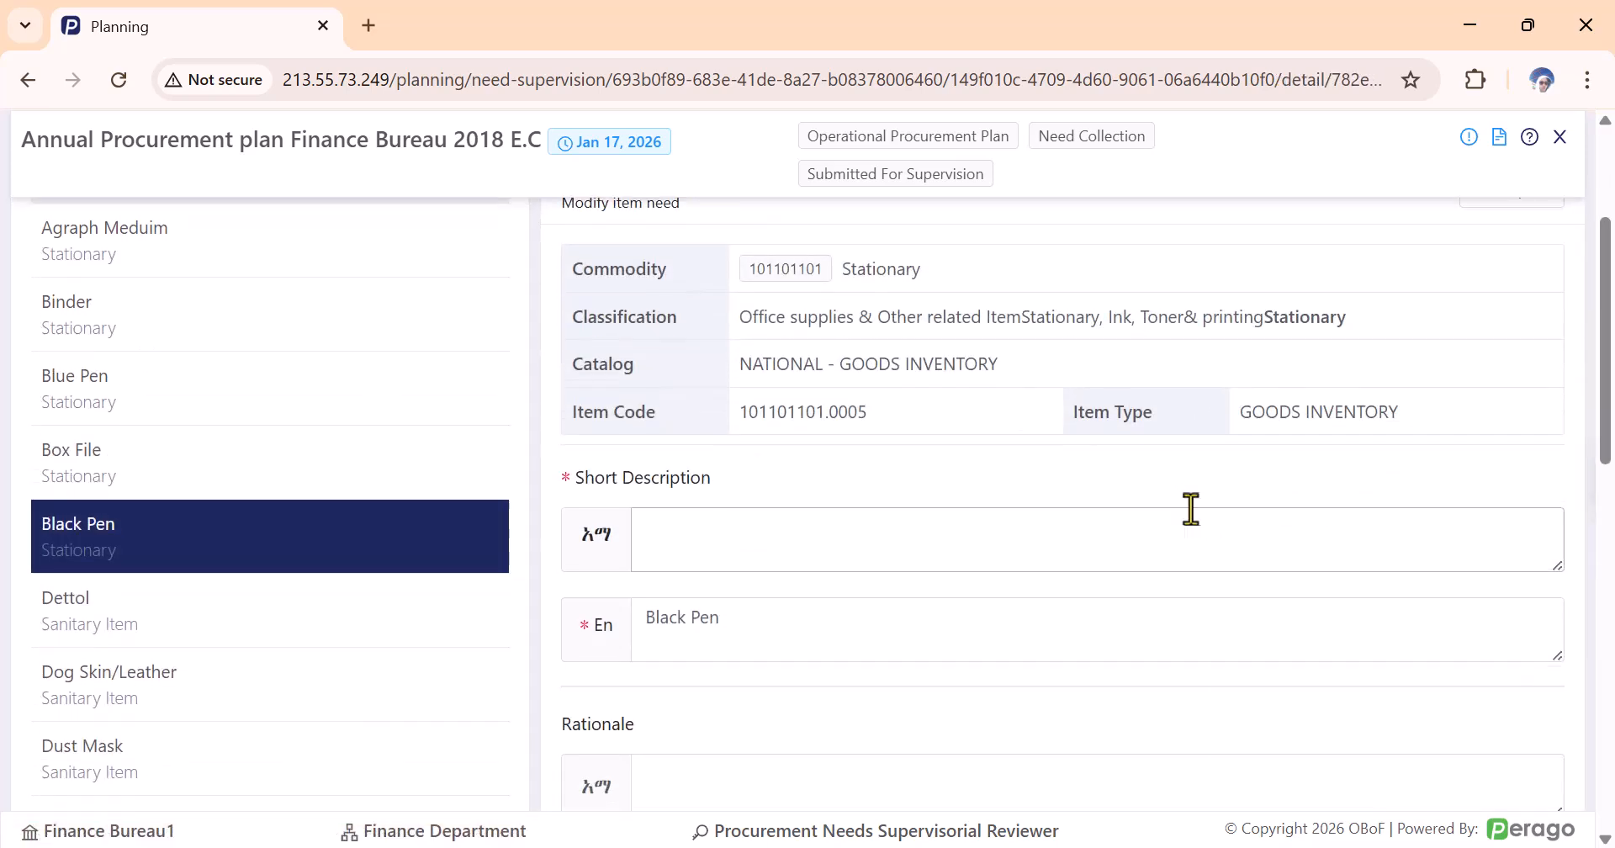
{"action": "left_click", "coordinate": [1418, 393]}
{"action": "scroll", "coordinate": [925, 471], "scroll_direction": "up", "scroll_amount": 10}
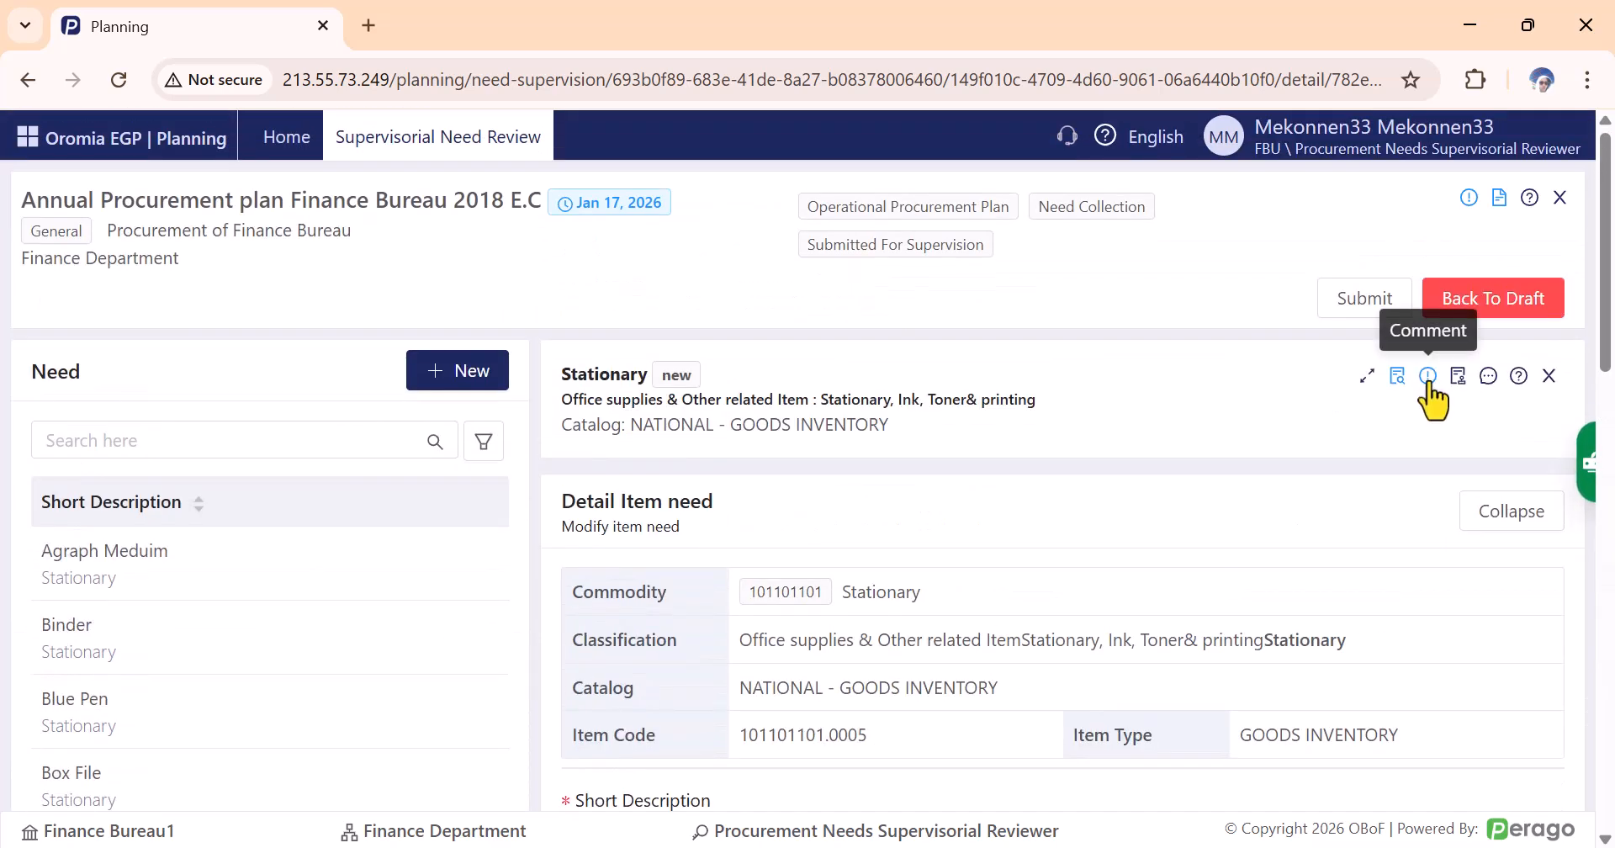
Start a comment on the Black Pen need with issue category Unrealistic Quantity and classification Amendment Request.
{"action": "left_click", "coordinate": [1427, 375]}
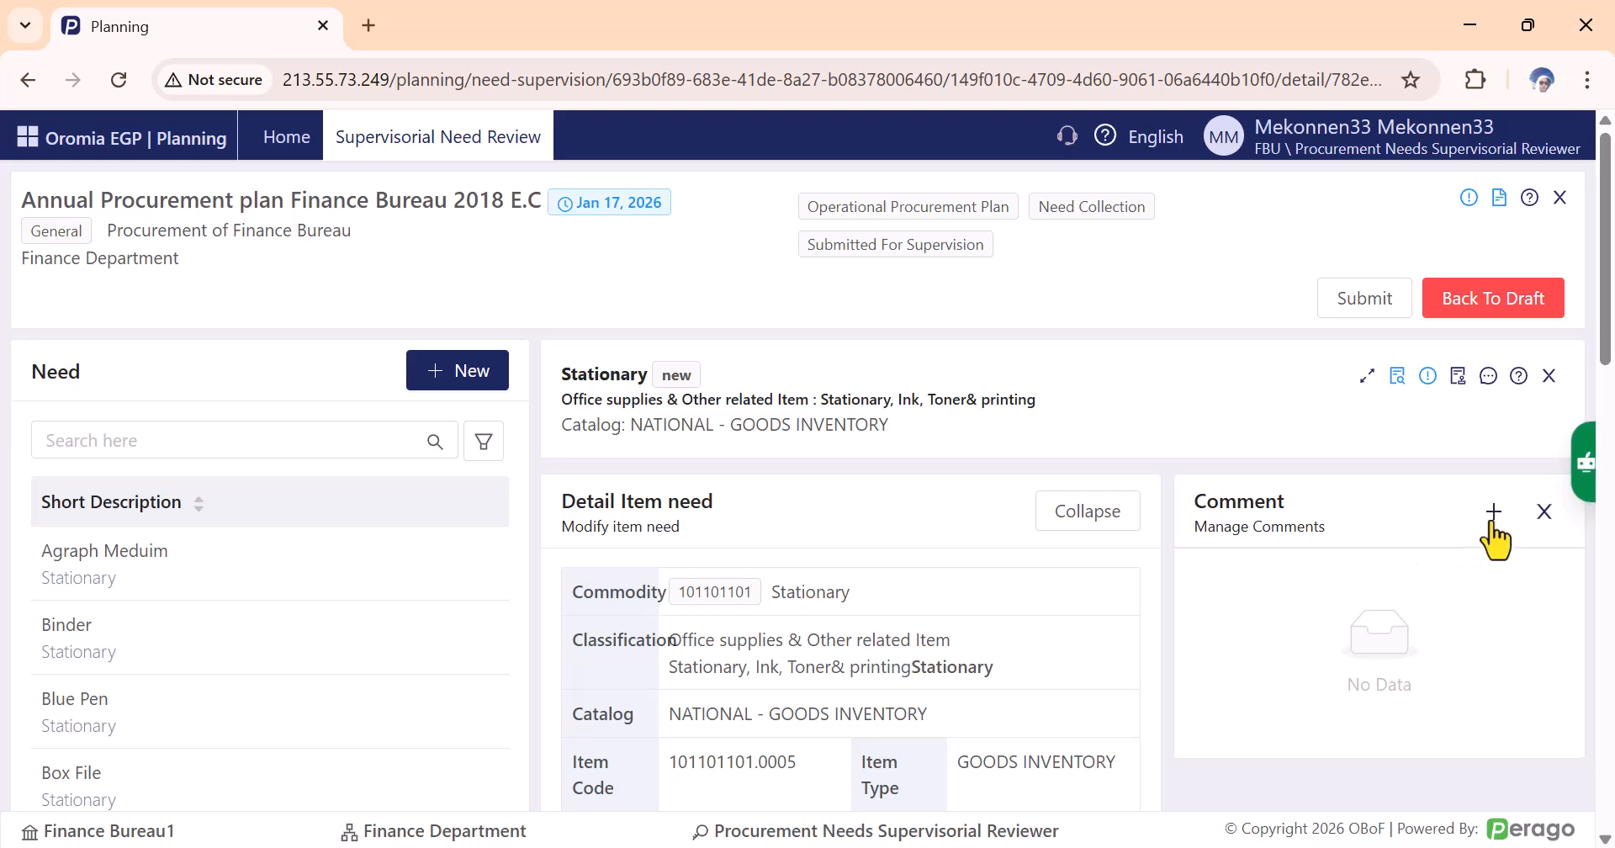
{"action": "left_click", "coordinate": [1494, 513]}
{"action": "left_click", "coordinate": [572, 413]}
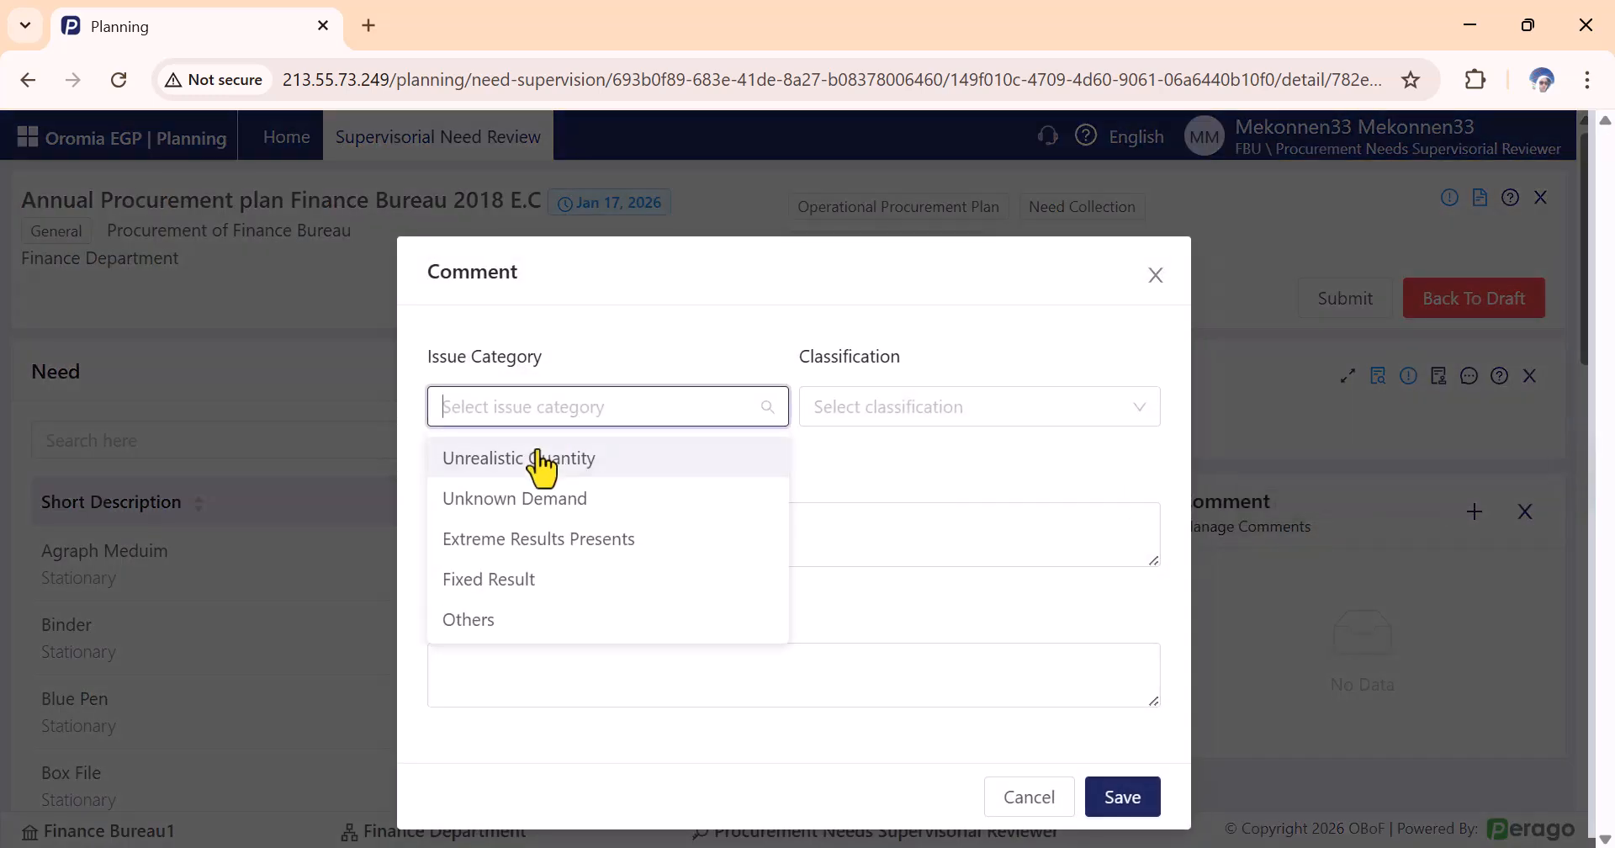
{"action": "left_click", "coordinate": [543, 462]}
{"action": "left_click", "coordinate": [940, 412]}
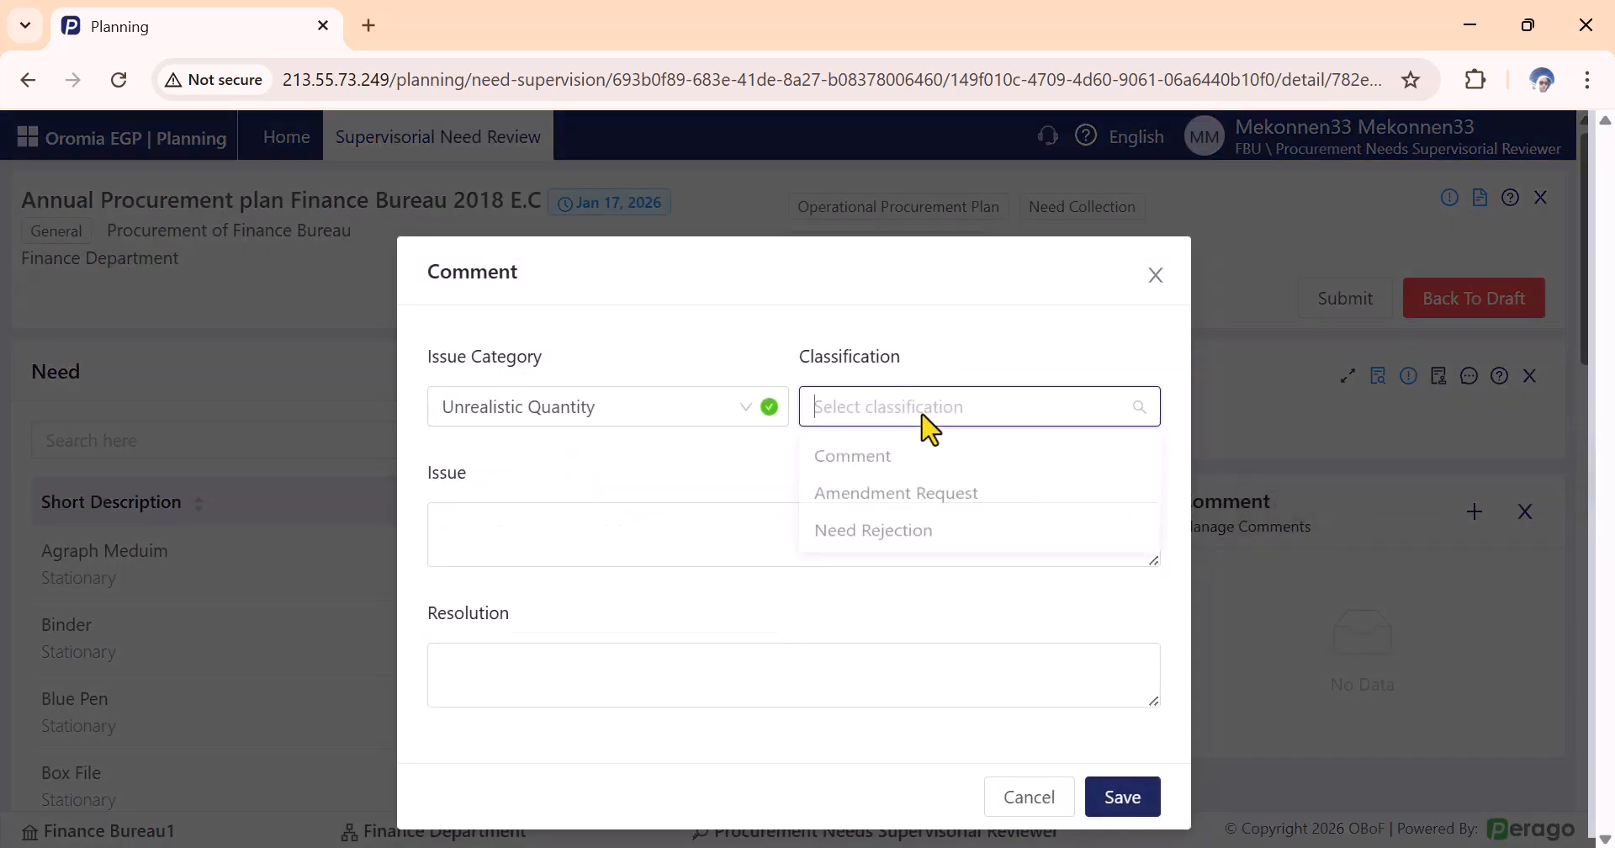
{"action": "left_click", "coordinate": [911, 500]}
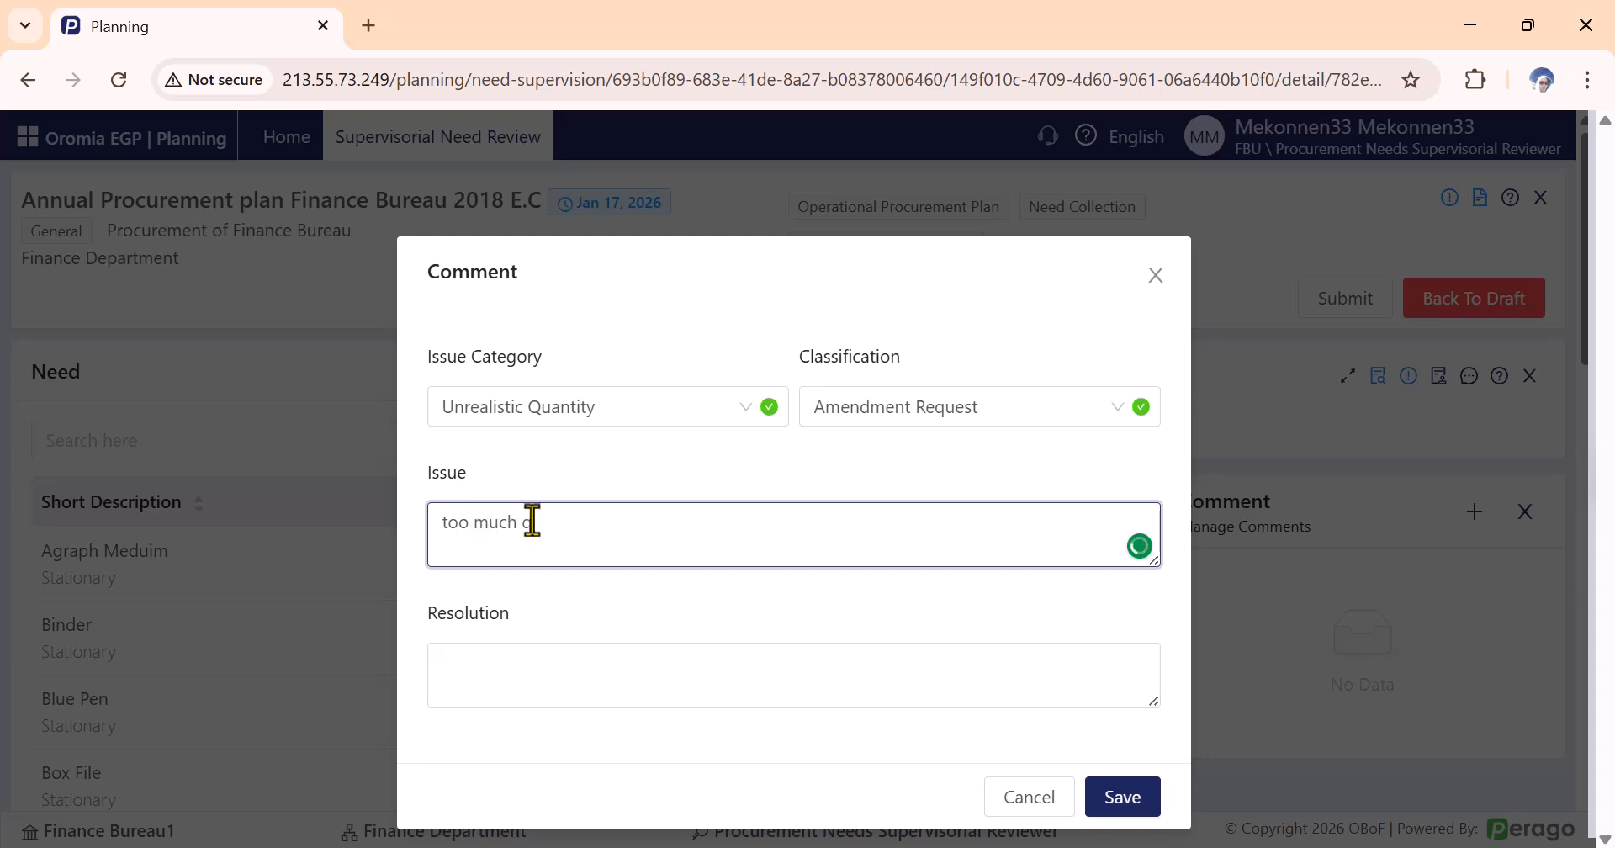
Enter "too much quanty" as the comment's issue and "minimize 100" as its resolution, and save the comment.
{"action": "type", "text": "nty"}
{"action": "left_click", "coordinate": [568, 678]}
{"action": "type", "text": "mi n"}
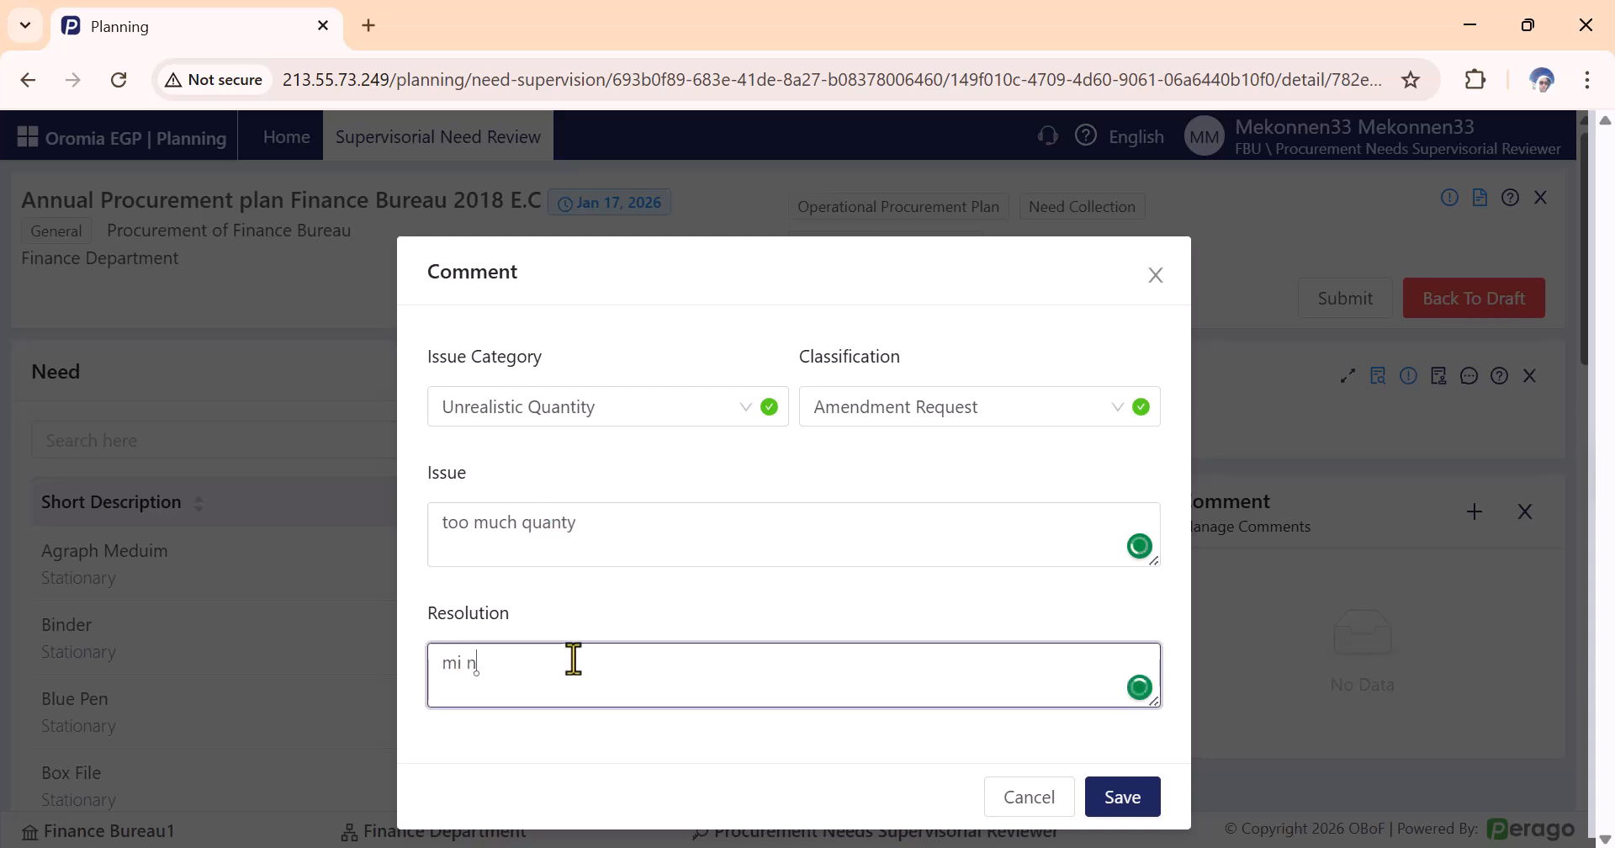
{"action": "type", "text": "imize"}
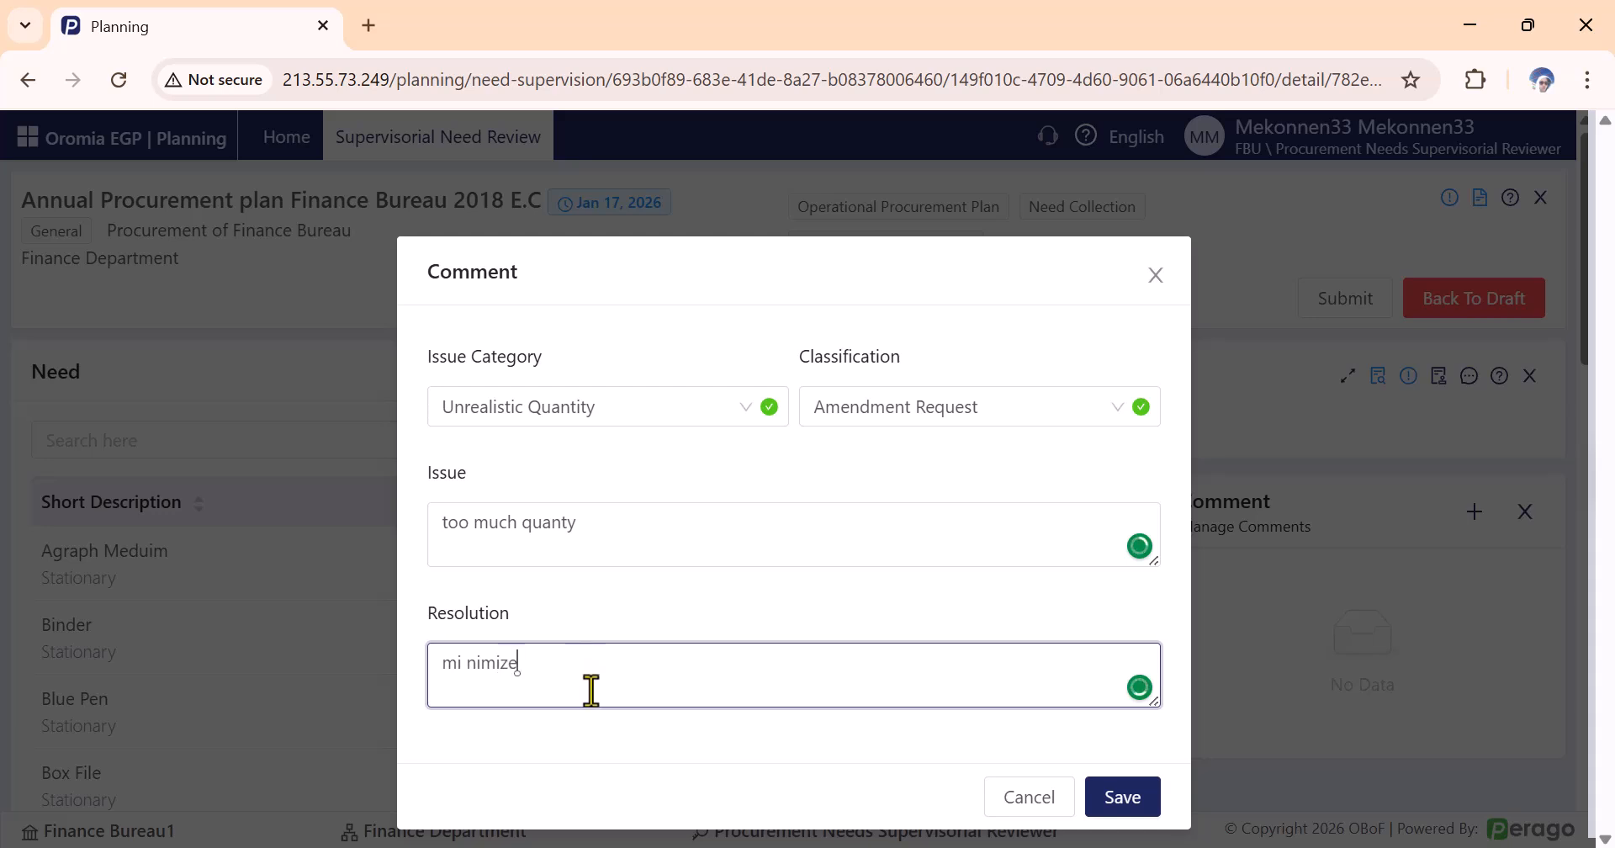
{"action": "left_click", "coordinate": [465, 669]}
{"action": "key", "text": "BackSpace"}
{"action": "key", "text": "BackSpace"}
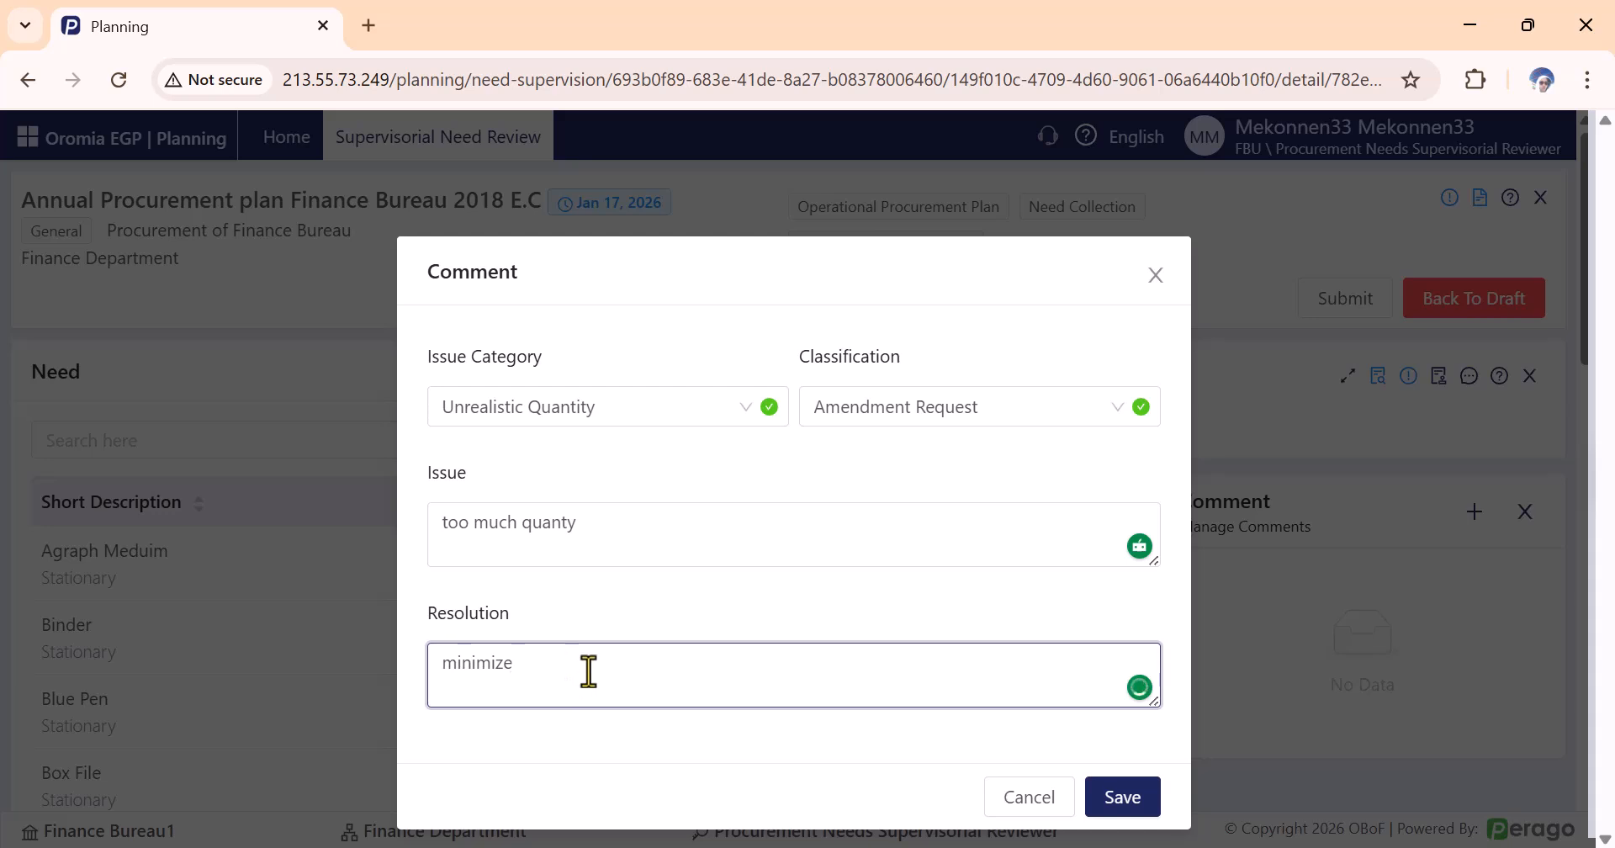
{"action": "type", "text": "00"}
{"action": "left_click", "coordinate": [1108, 806]}
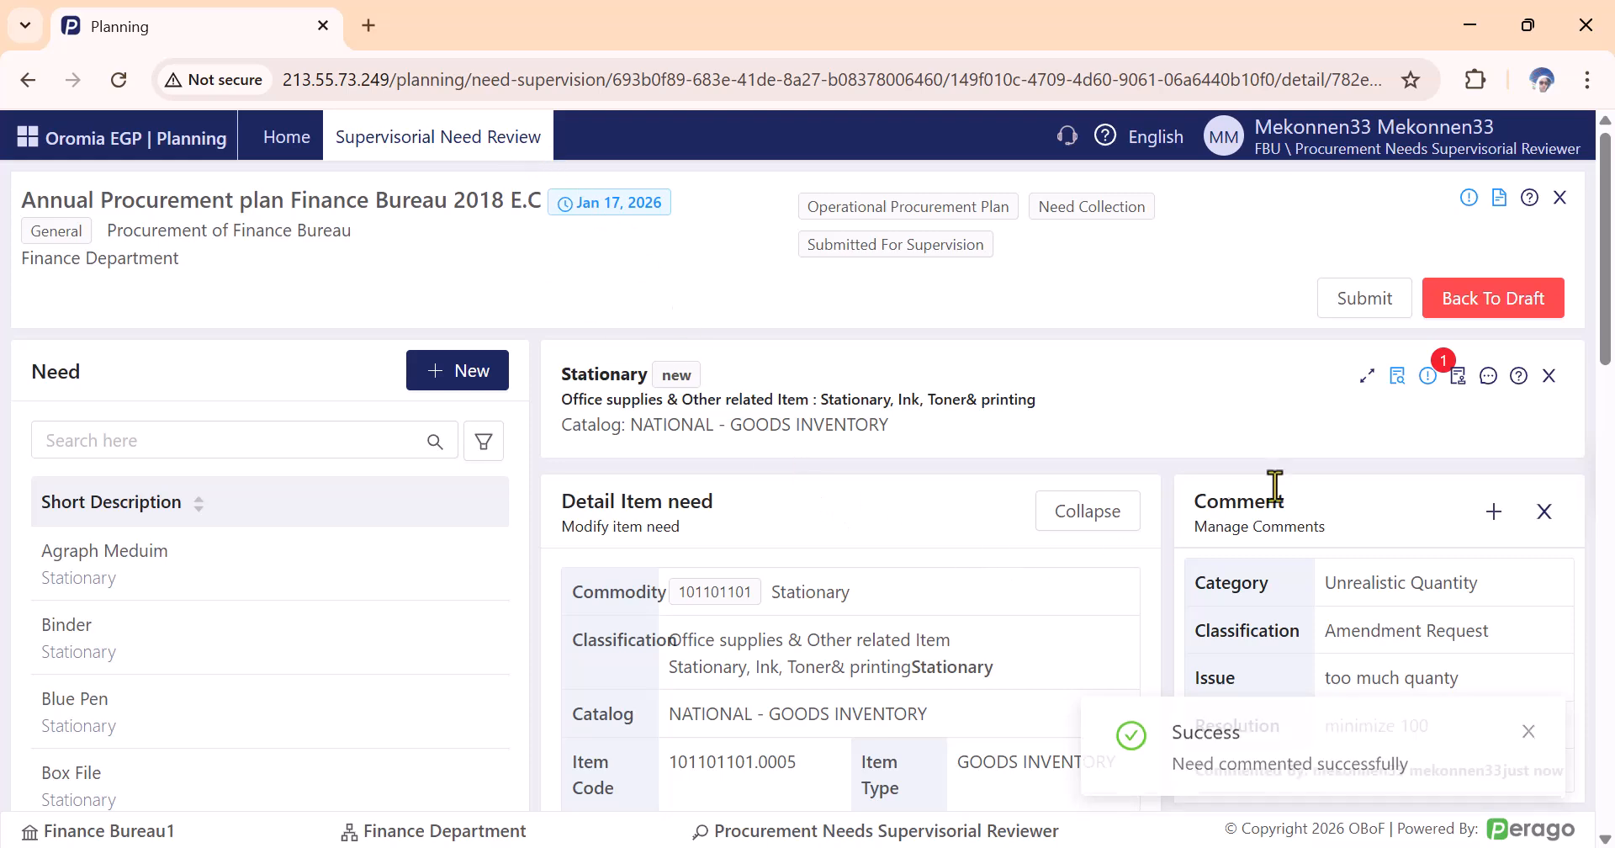
Submit the Finance Department's needs for review, confirm the submission, and reopen the plan from Supervisorial Need Review.
{"action": "scroll", "coordinate": [822, 551], "scroll_direction": "down", "scroll_amount": 4}
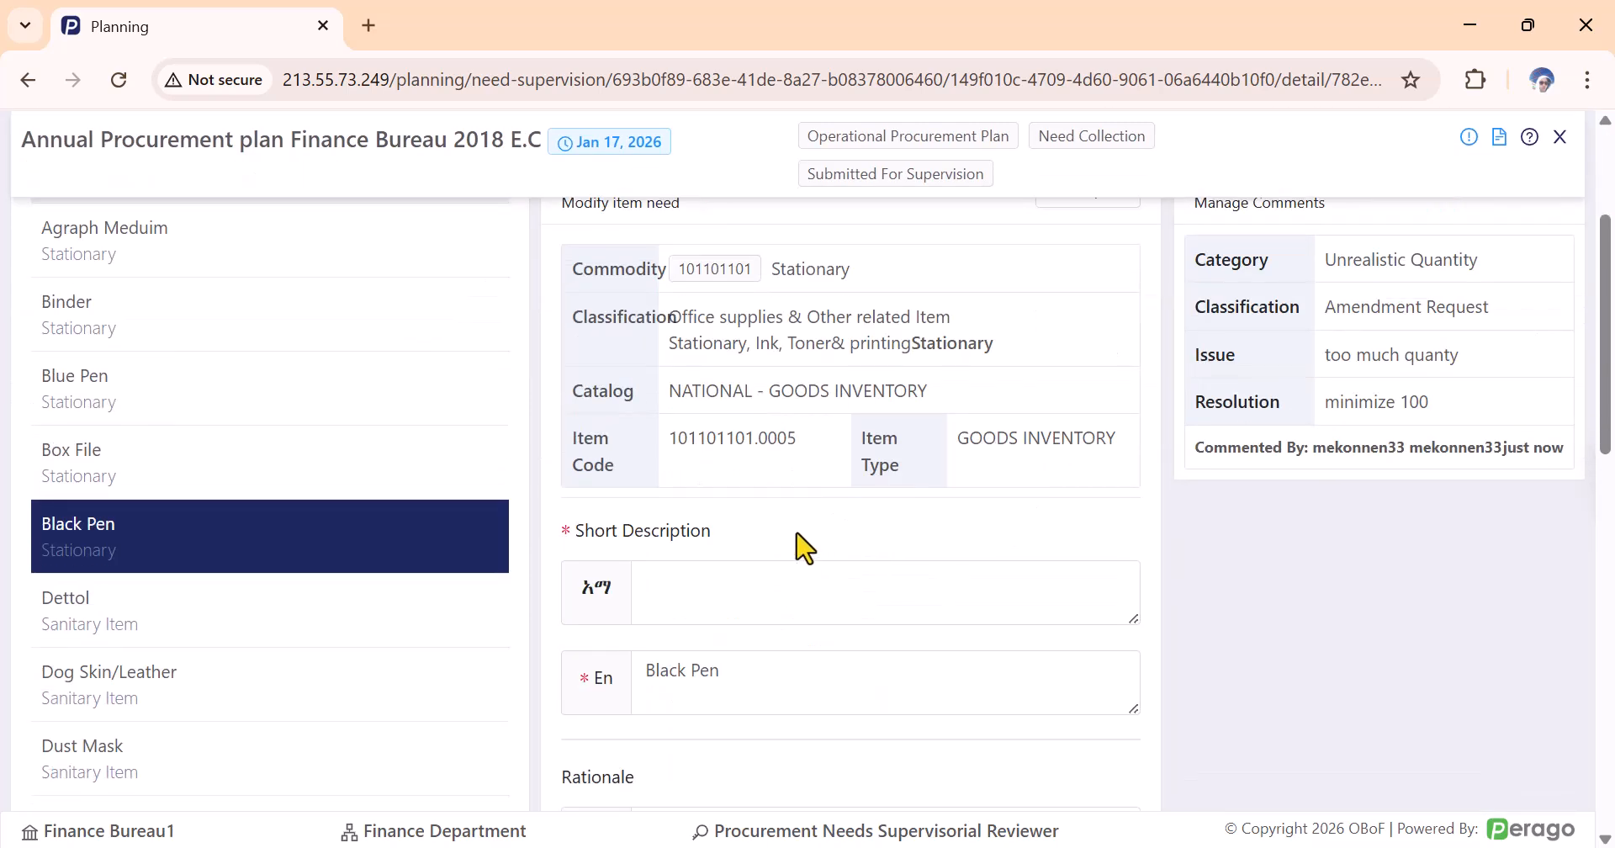
{"action": "scroll", "coordinate": [796, 534], "scroll_direction": "down", "scroll_amount": 8}
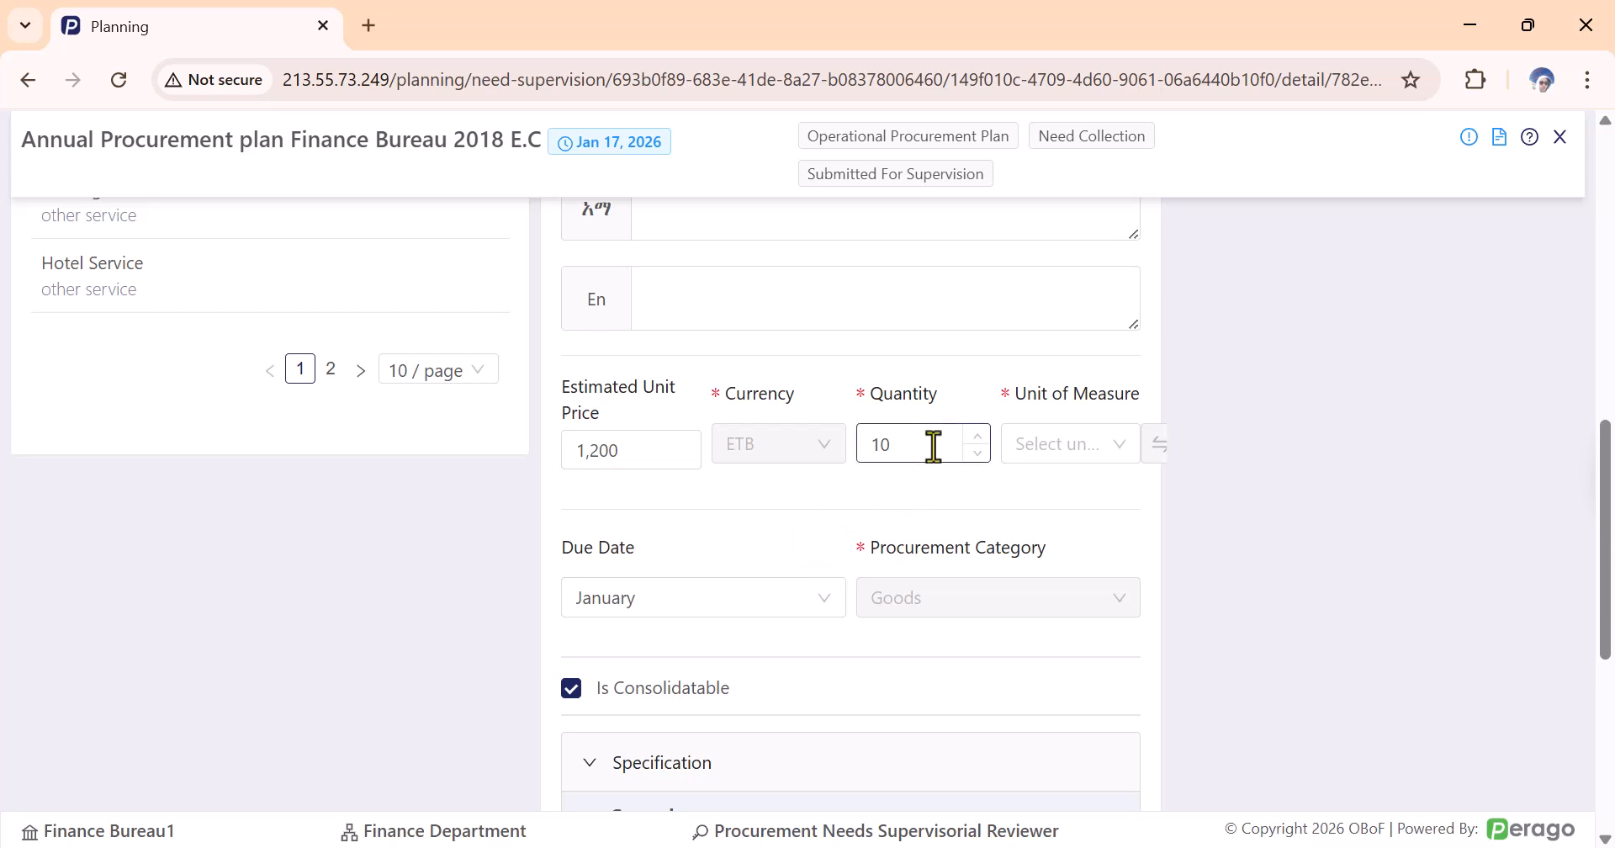
{"action": "scroll", "coordinate": [1009, 471], "scroll_direction": "up", "scroll_amount": 12}
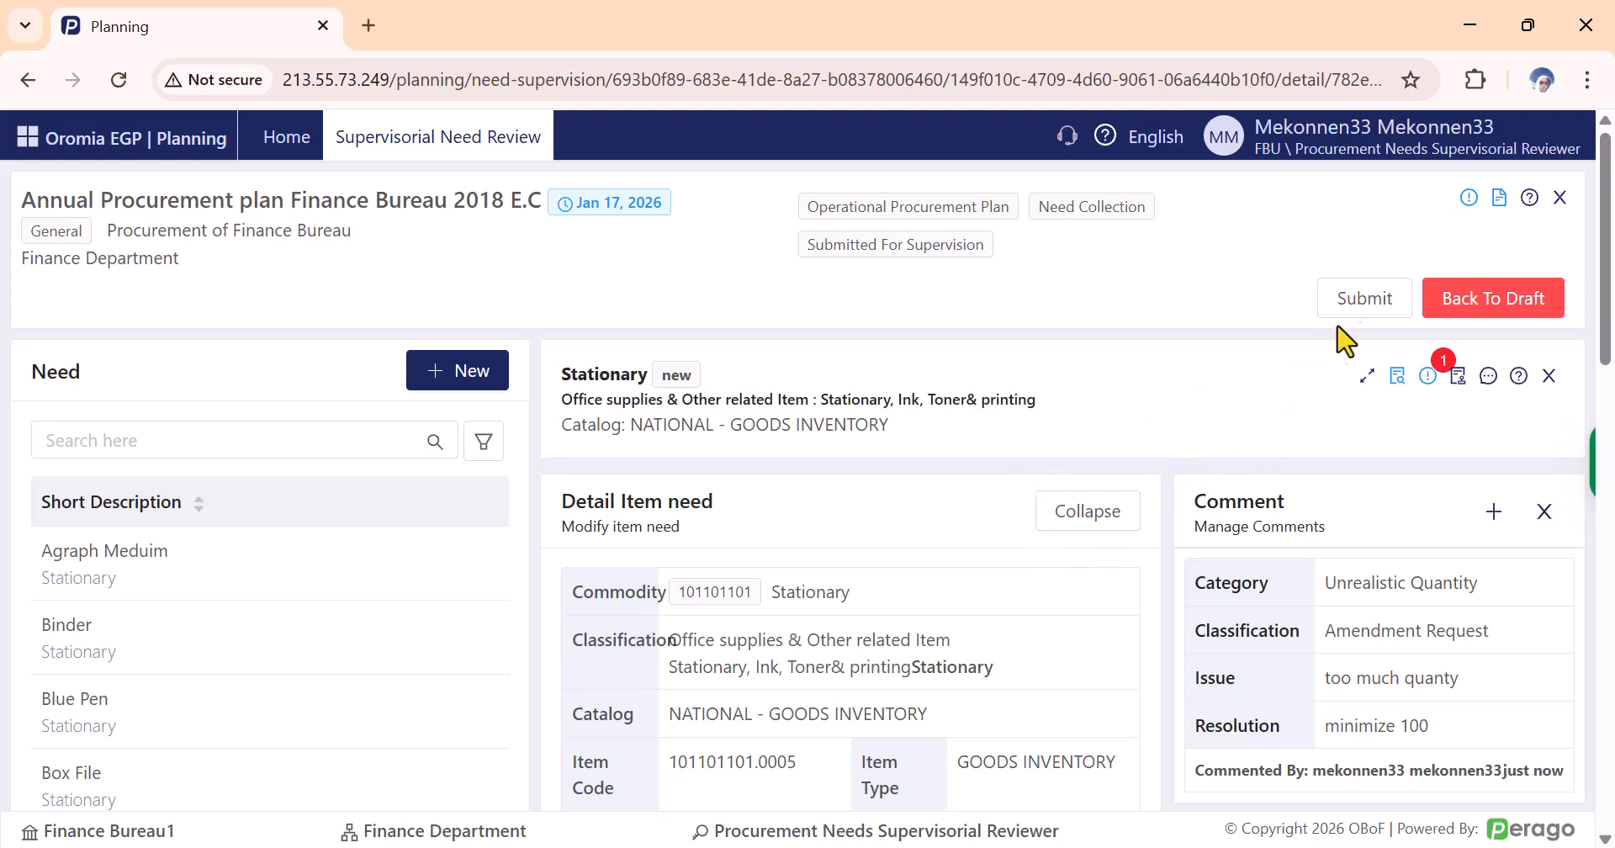
{"action": "left_click", "coordinate": [1354, 303]}
{"action": "left_click", "coordinate": [988, 391]}
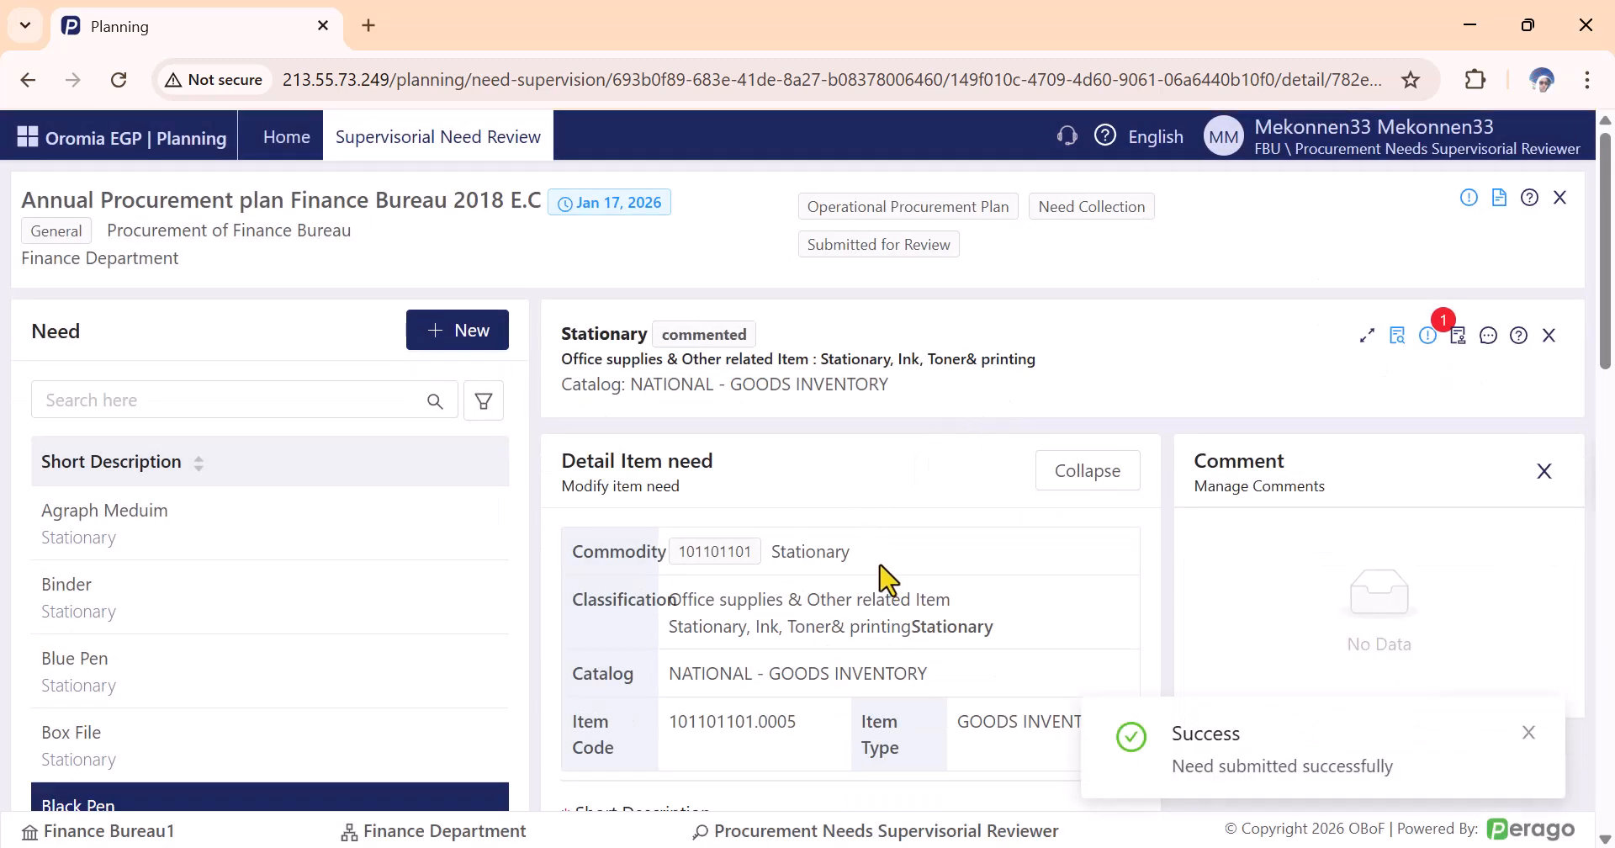
{"action": "left_click", "coordinate": [462, 148]}
{"action": "left_click", "coordinate": [805, 423]}
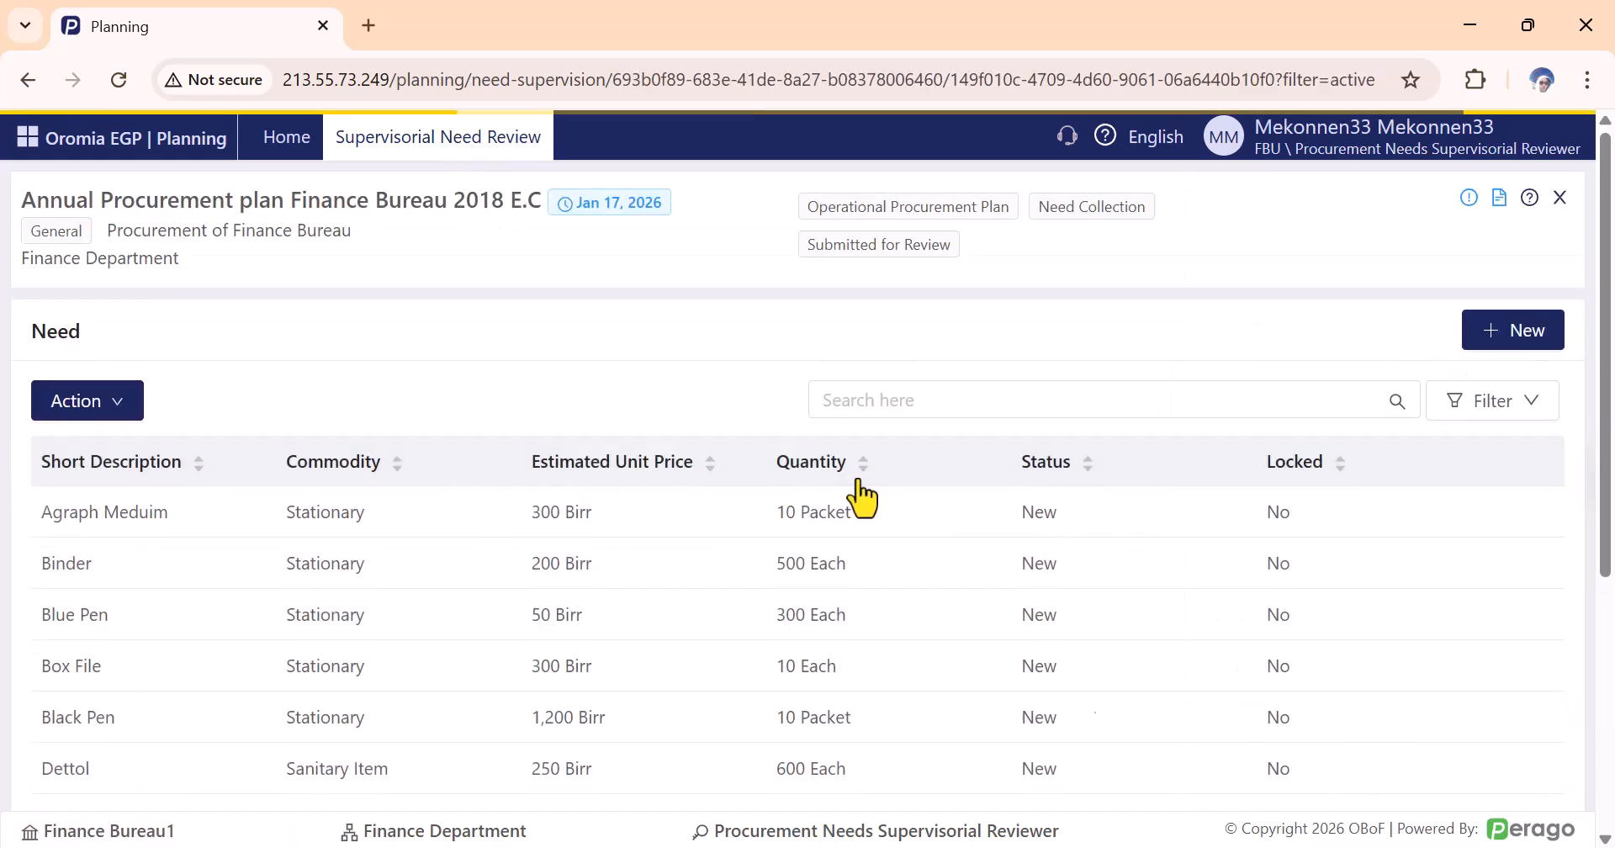